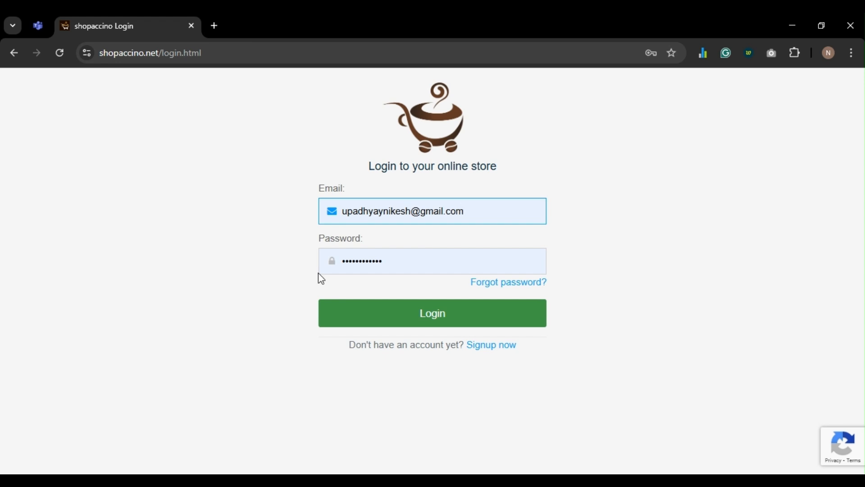
# - Sign in to the store admin and dismiss Chrome's saved-passwords warning
pyautogui.click(389, 316)
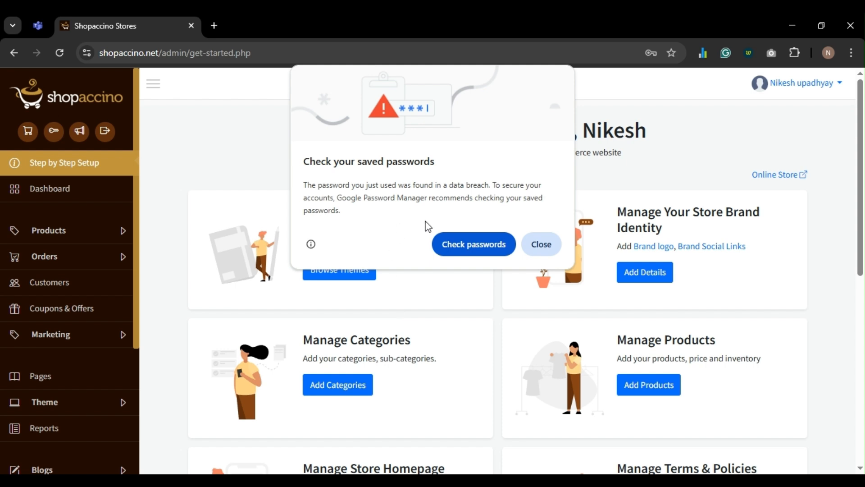
pyautogui.click(541, 244)
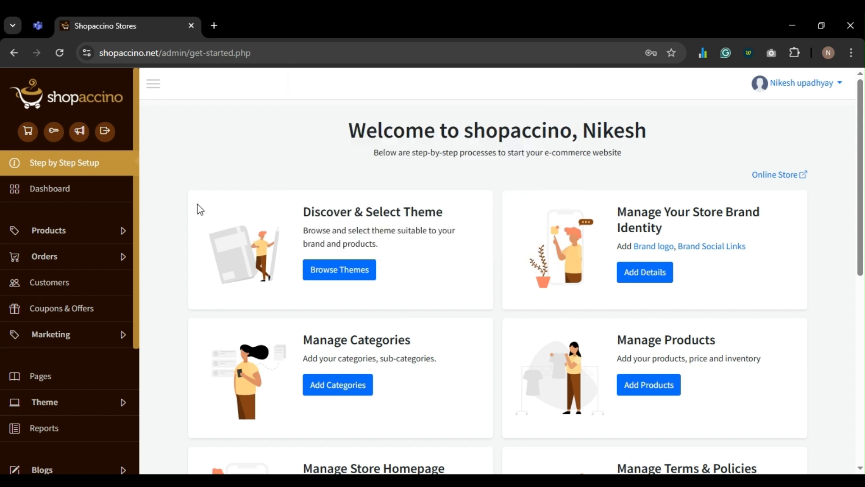
# - Open the live Flipkart storefront in a new tab, then return to the Shopaccino admin tab
pyautogui.click(26, 135)
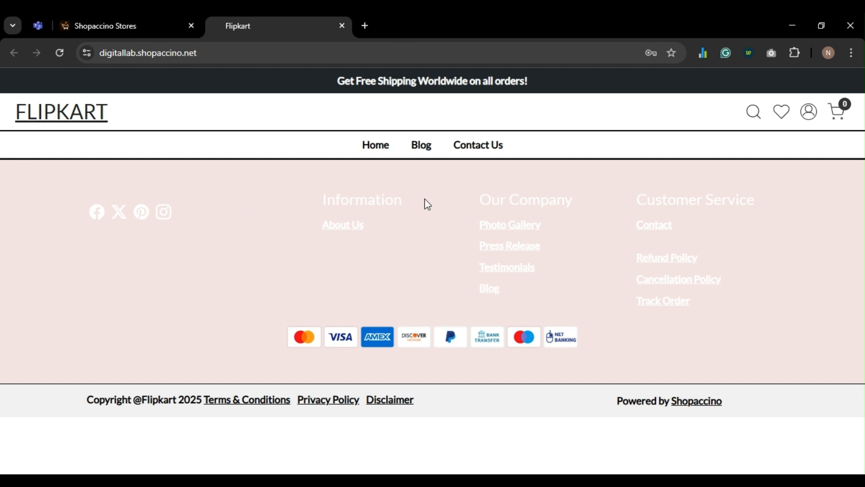
pyautogui.click(108, 30)
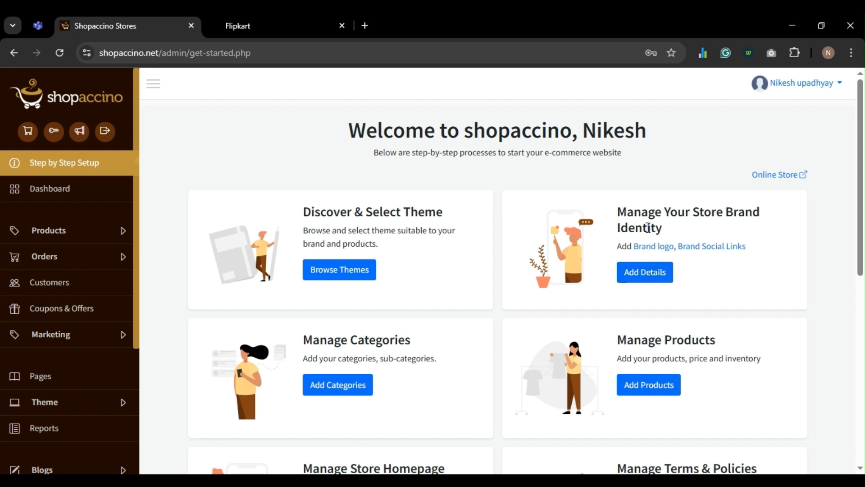
# - Open the store brand identity setup in a new tab and move it before the storefront tab
pyautogui.click(640, 272)
pyautogui.click(412, 23)
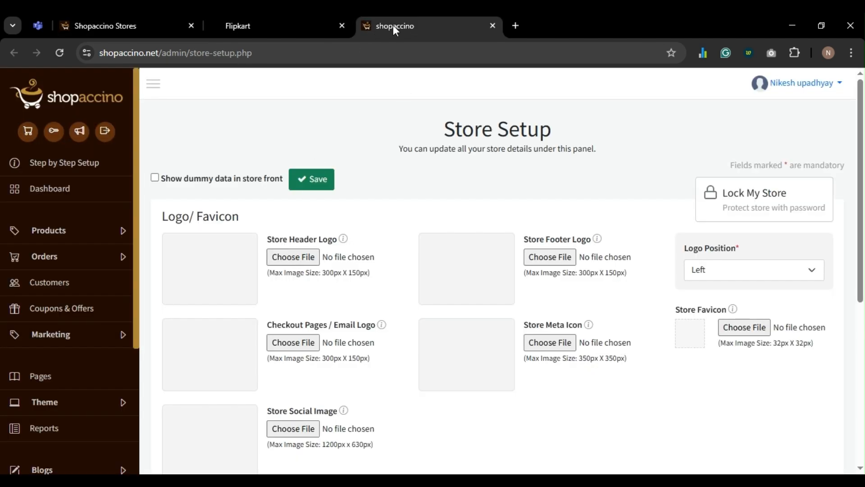
pyautogui.moveTo(392, 25); pyautogui.dragTo(283, 13)
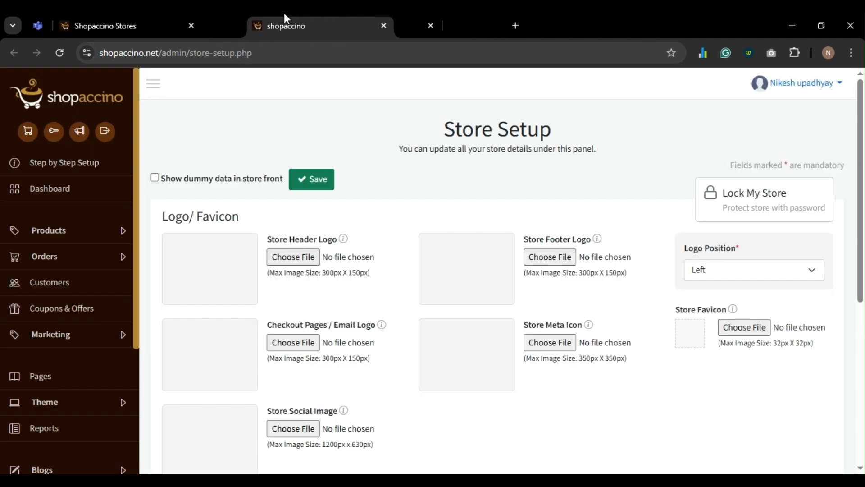
# - Upload download.png as the header and footer logo, keep Left position, and save
pyautogui.click(301, 259)
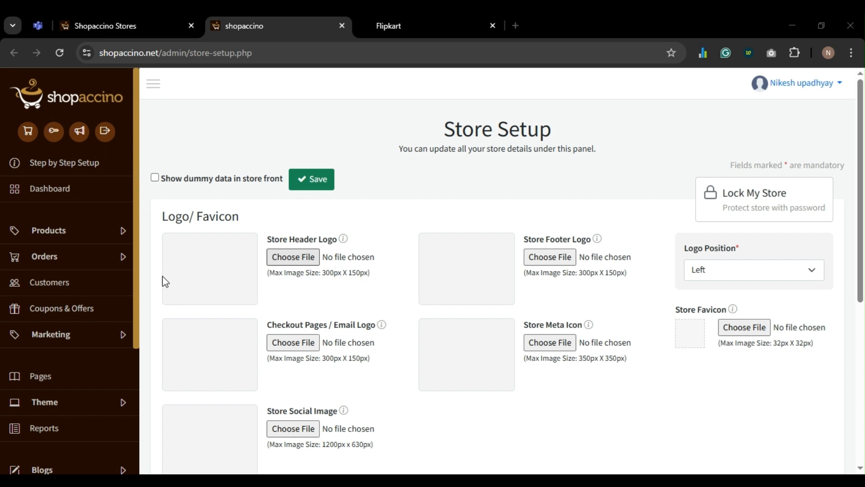
pyautogui.doubleClick(430, 117)
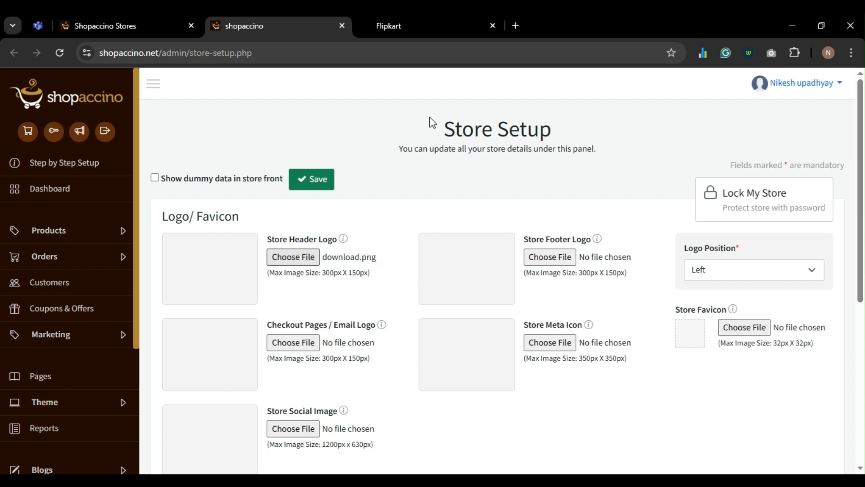
pyautogui.click(552, 258)
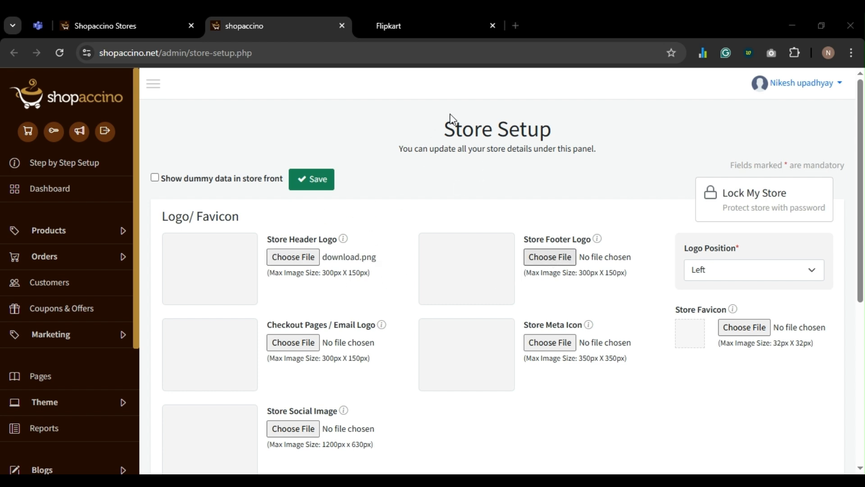
pyautogui.doubleClick(434, 120)
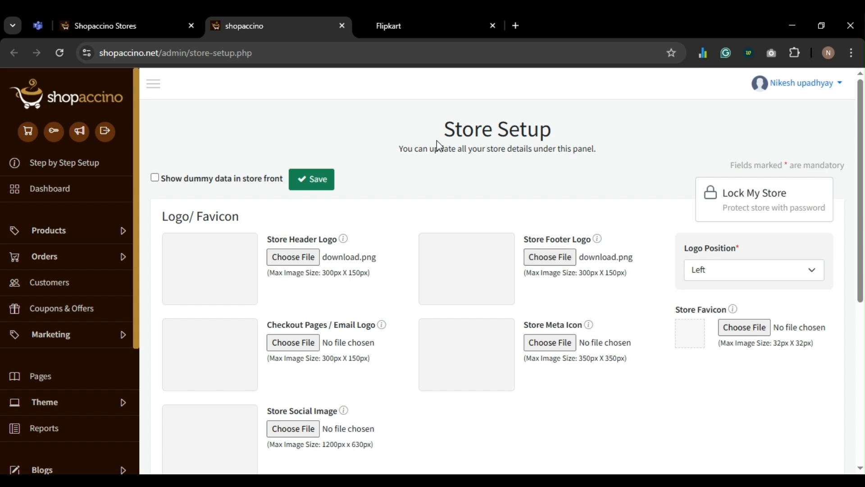
pyautogui.click(720, 274)
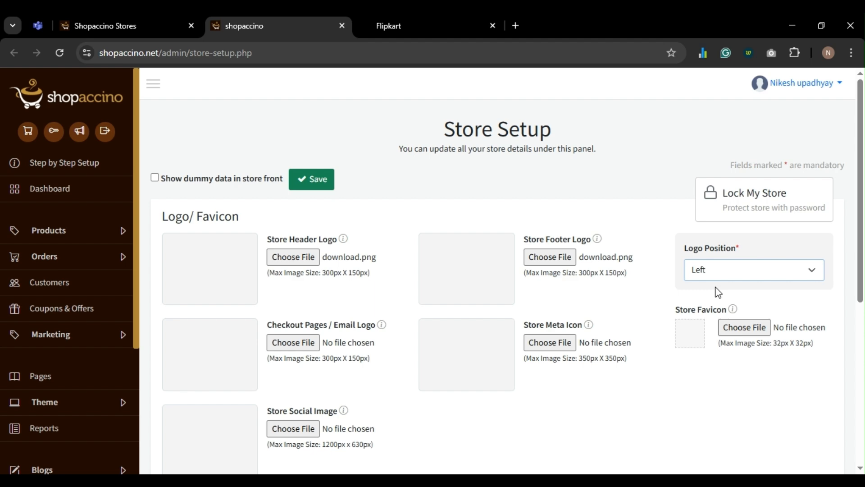
pyautogui.scroll(-5, 515, 290)
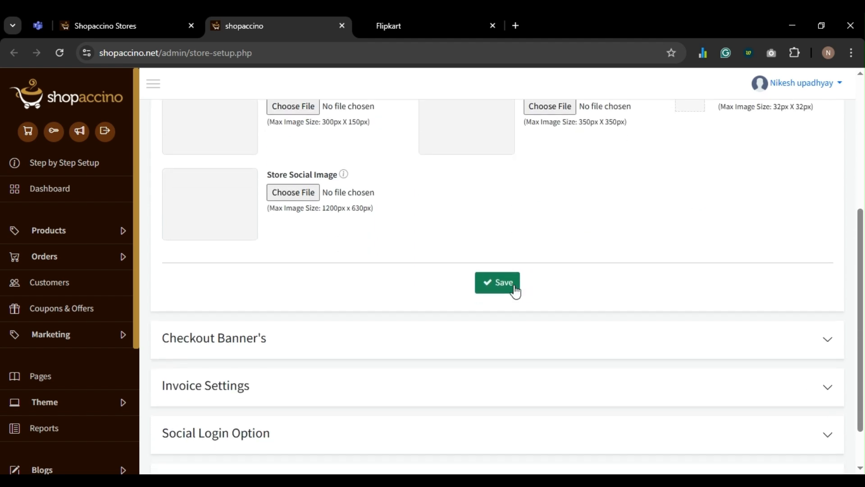
pyautogui.click(502, 276)
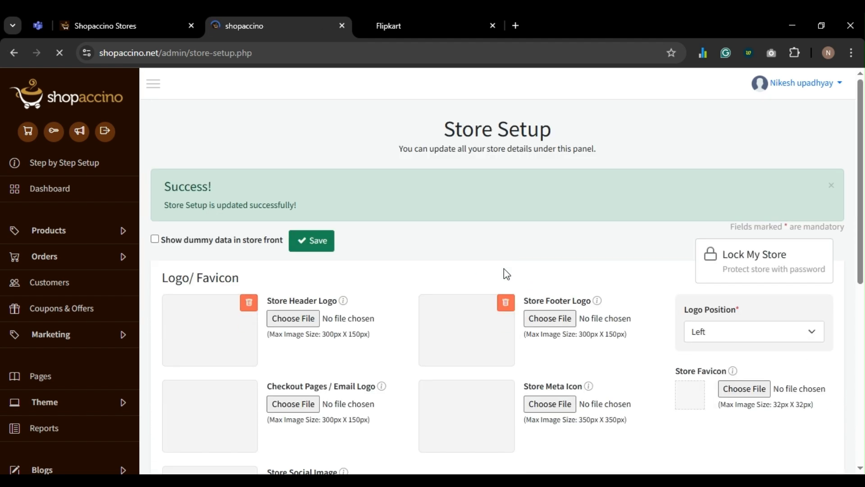
# - Expand the Checkout Banner's section and the Invoice Settings section of the store setup
pyautogui.scroll(-7, 503, 268)
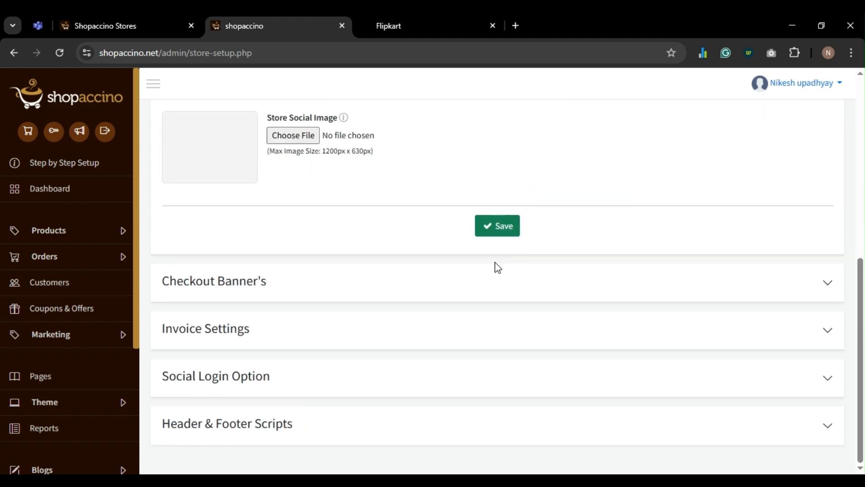
pyautogui.click(479, 290)
pyautogui.scroll(-3, 482, 290)
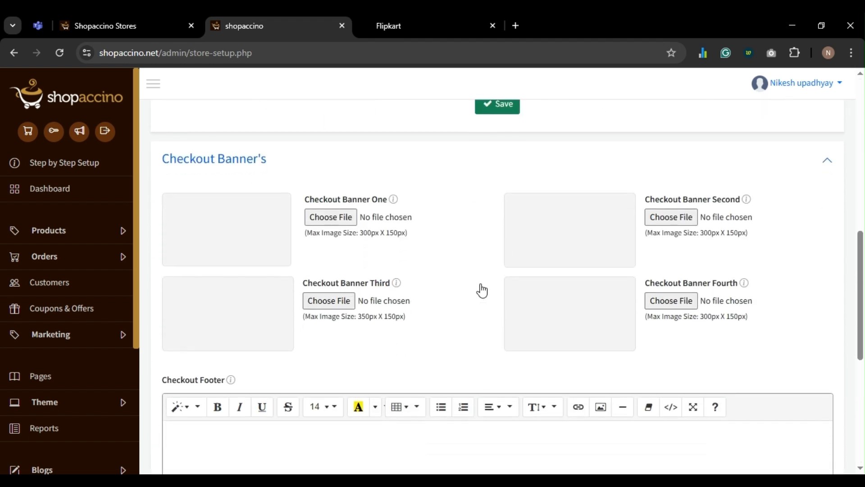
pyautogui.scroll(-1, 481, 291)
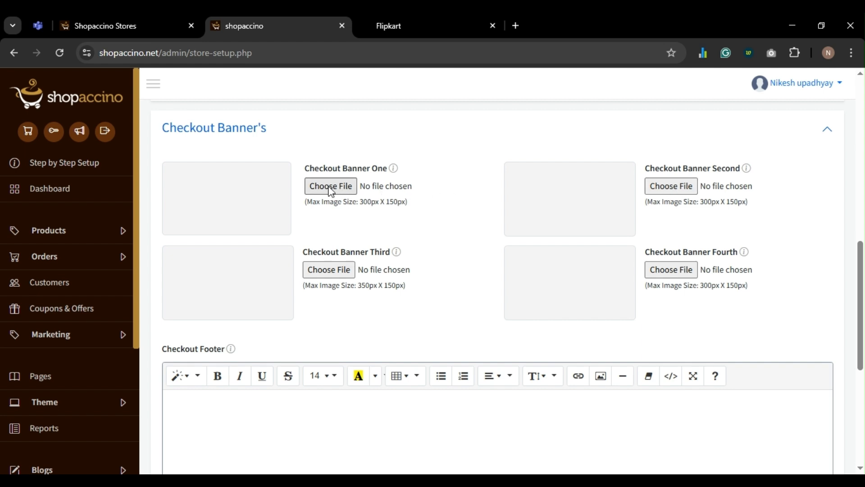
pyautogui.scroll(-2, 331, 191)
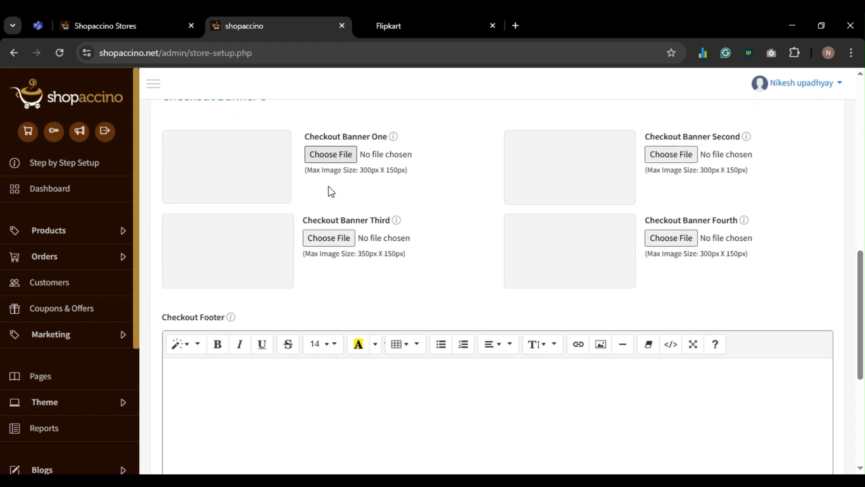
pyautogui.scroll(2, 331, 190)
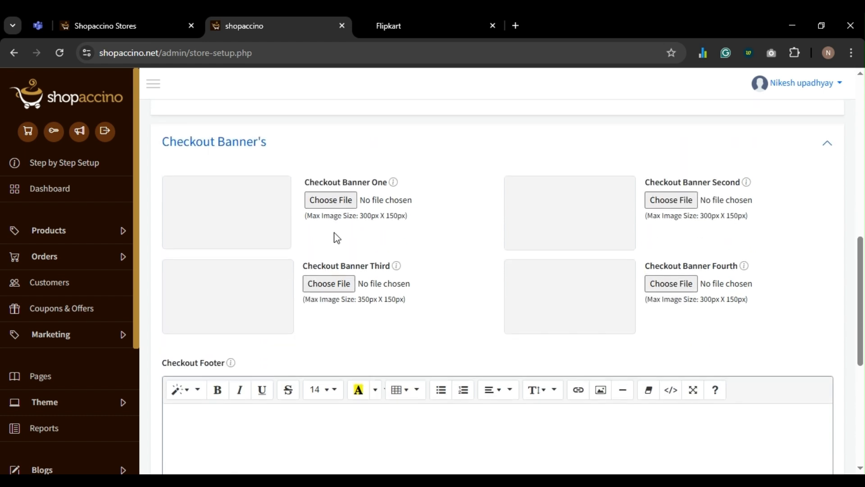
pyautogui.scroll(-1, 445, 246)
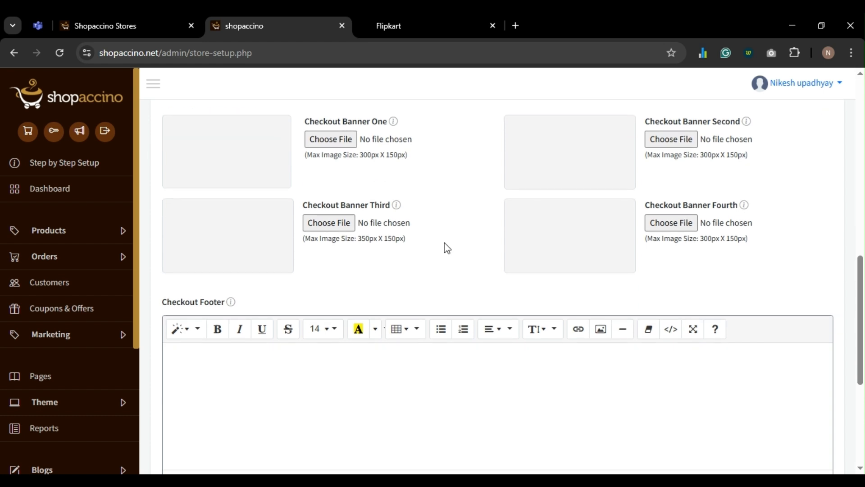
pyautogui.scroll(-4, 445, 245)
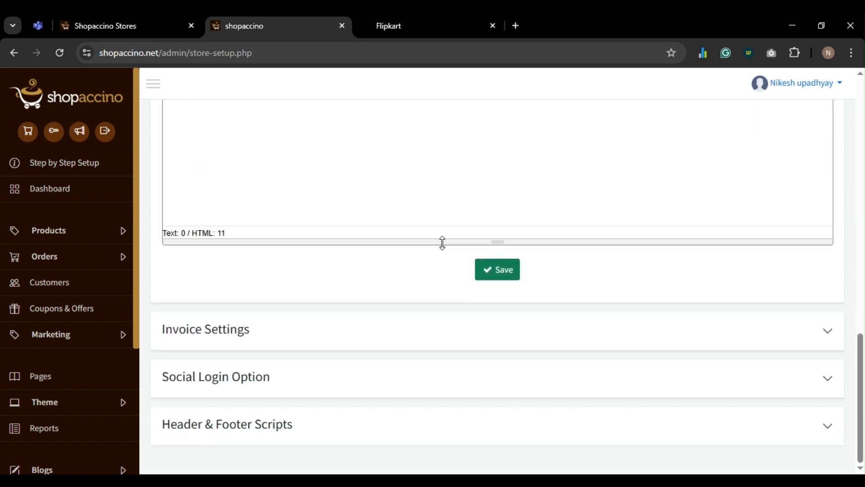
pyautogui.click(424, 336)
pyautogui.scroll(-2, 423, 332)
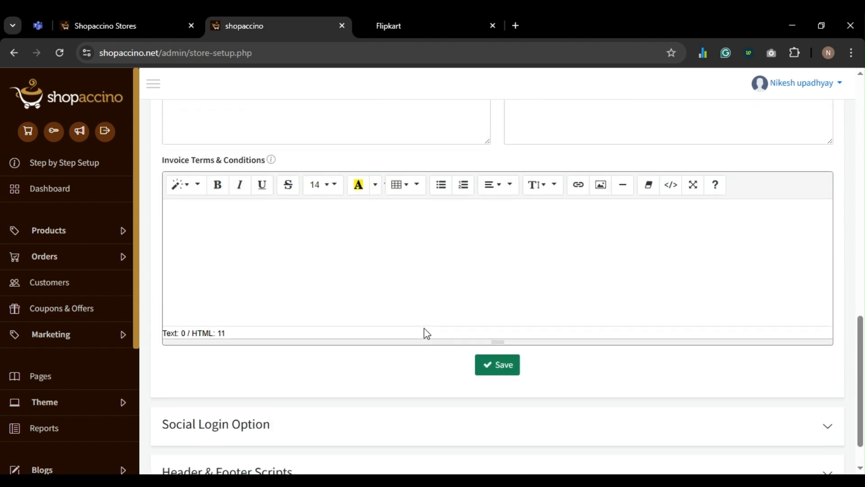
pyautogui.scroll(4, 400, 261)
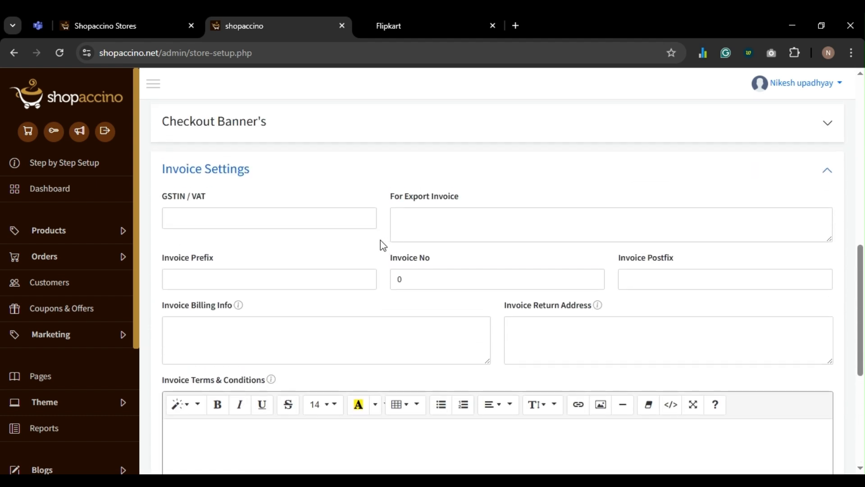
# - Enter the store's GSTIN and the VAT number for export invoices
pyautogui.click(275, 210)
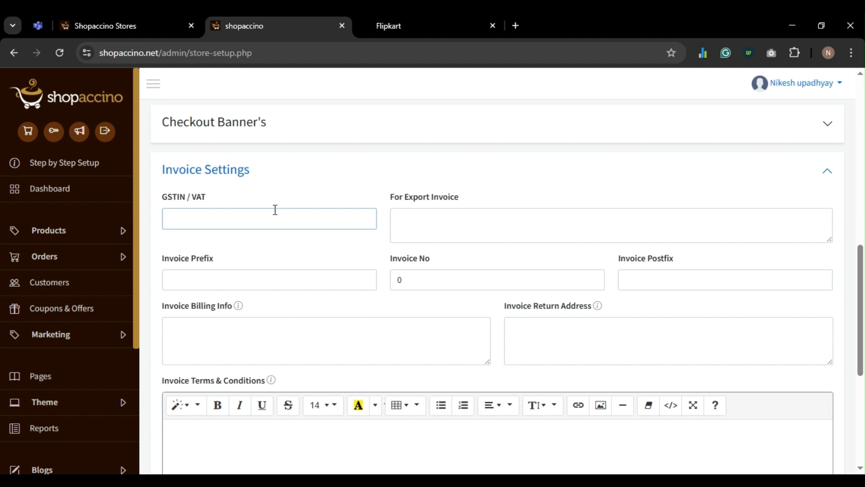
pyautogui.press('Tab')
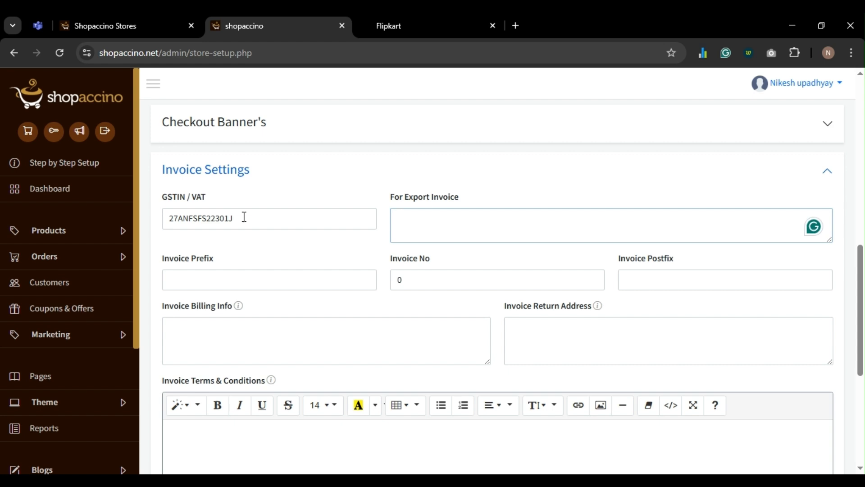
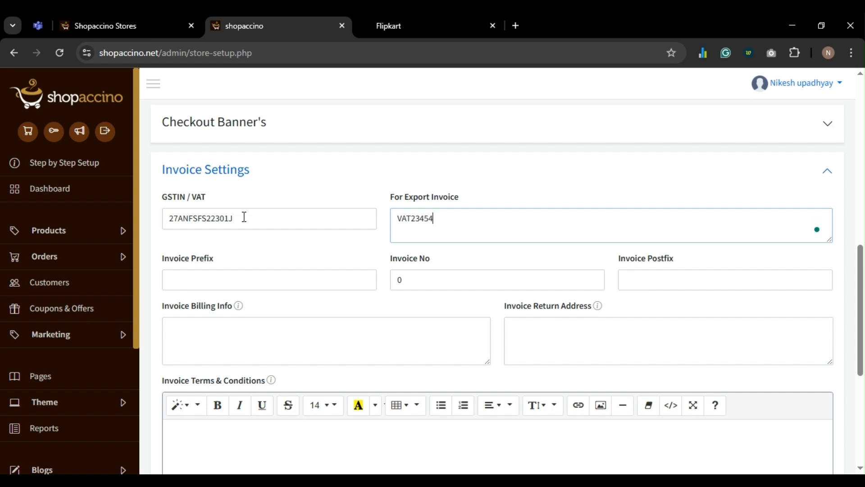
# - Set invoice prefix INV/2025, invoice number 10 and postfix JAIP, then save the store setup
pyautogui.press('Tab')
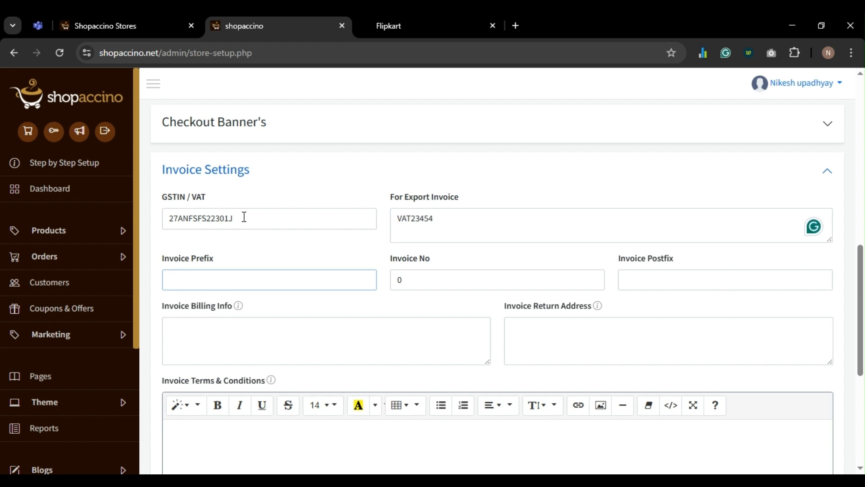
pyautogui.write('INV/2025')
pyautogui.press('Tab')
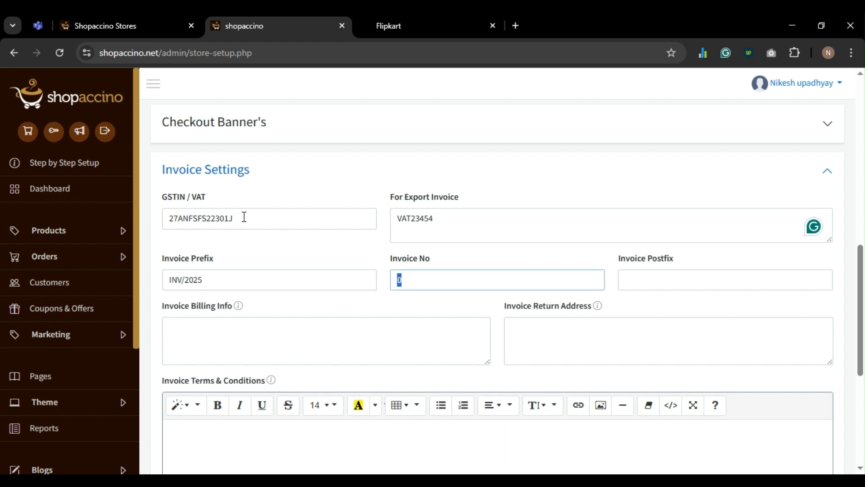
pyautogui.write('10')
pyautogui.press('Tab')
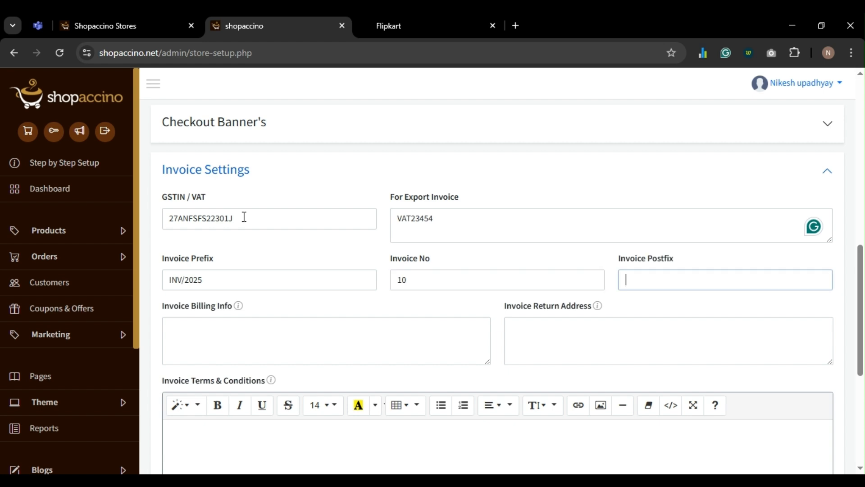
pyautogui.write('JABH')
pyautogui.press('BackSpace')
pyautogui.press('BackSpace')
pyautogui.press('BackSpace')
pyautogui.press('BackSpace')
pyautogui.write('JAIP')
pyautogui.press('Tab')
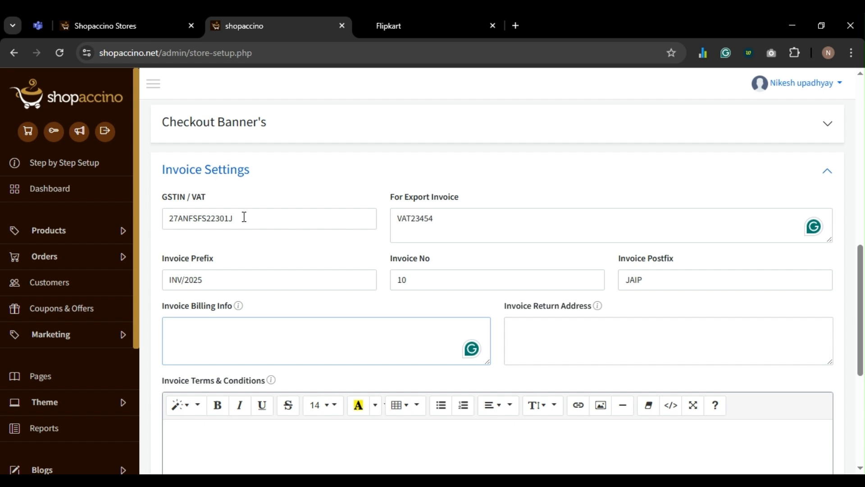
pyautogui.press('Tab')
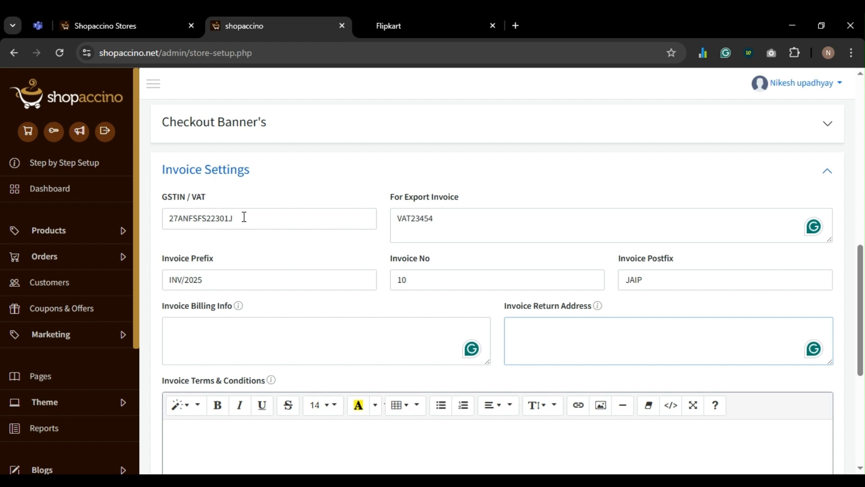
pyautogui.scroll(-1, 244, 217)
pyautogui.scroll(-4, 243, 217)
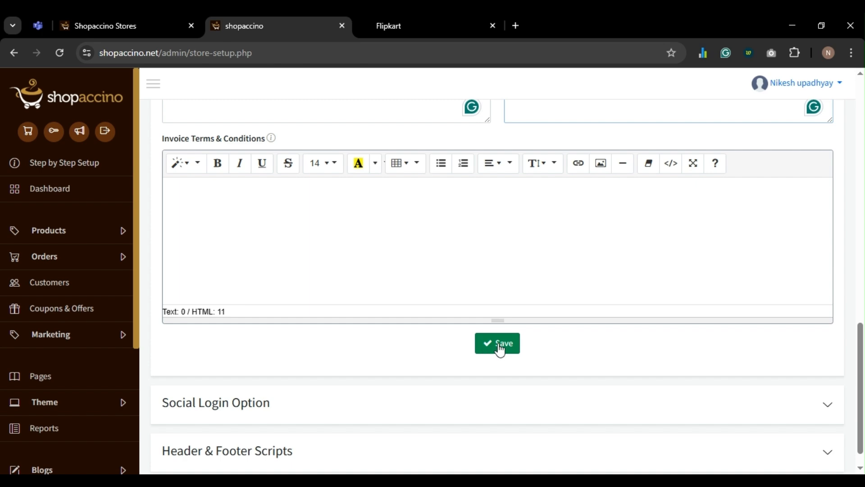
pyautogui.click(498, 343)
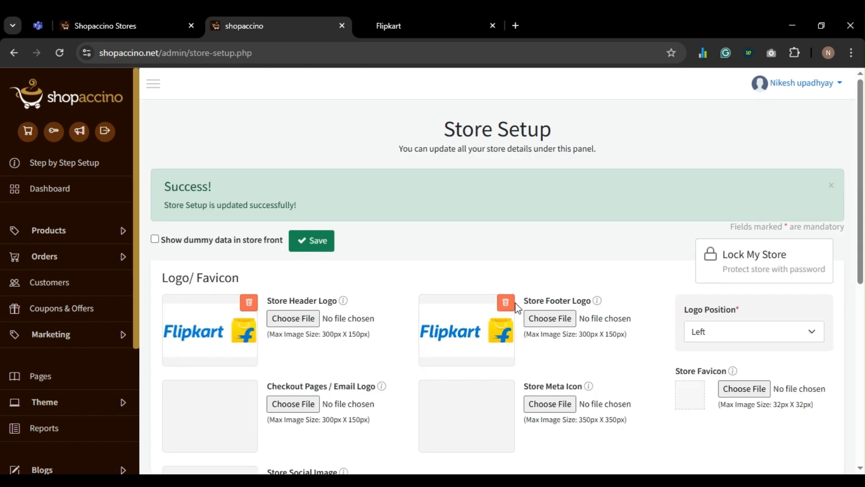
# - Expand the Checkout Banner's, Invoice Settings and Social Login Option sections
pyautogui.scroll(-8, 517, 308)
pyautogui.click(423, 298)
pyautogui.scroll(-5, 424, 298)
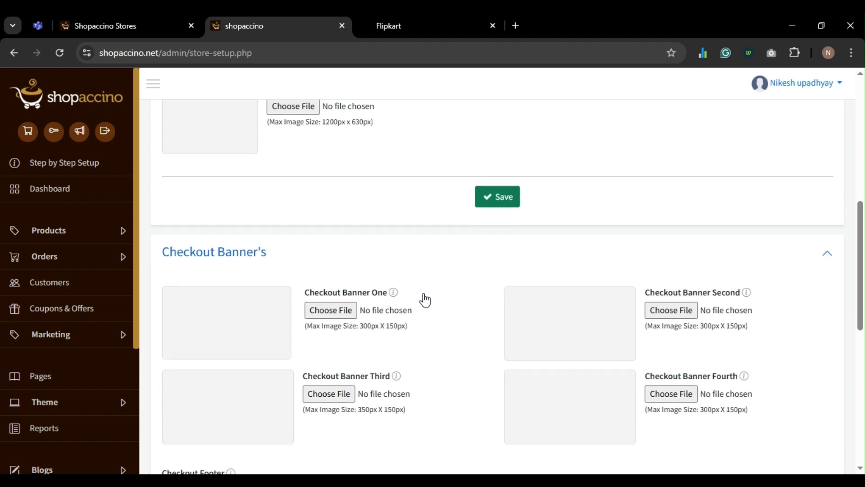
pyautogui.scroll(-5, 424, 295)
pyautogui.click(406, 344)
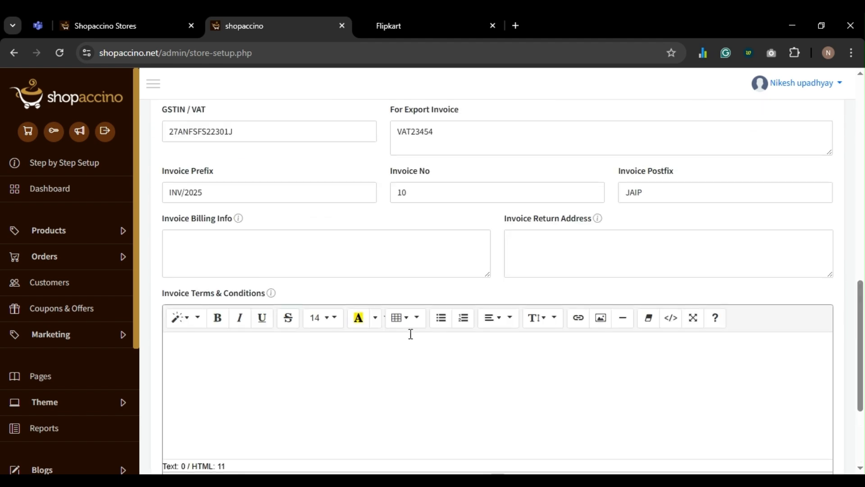
pyautogui.scroll(-5, 424, 271)
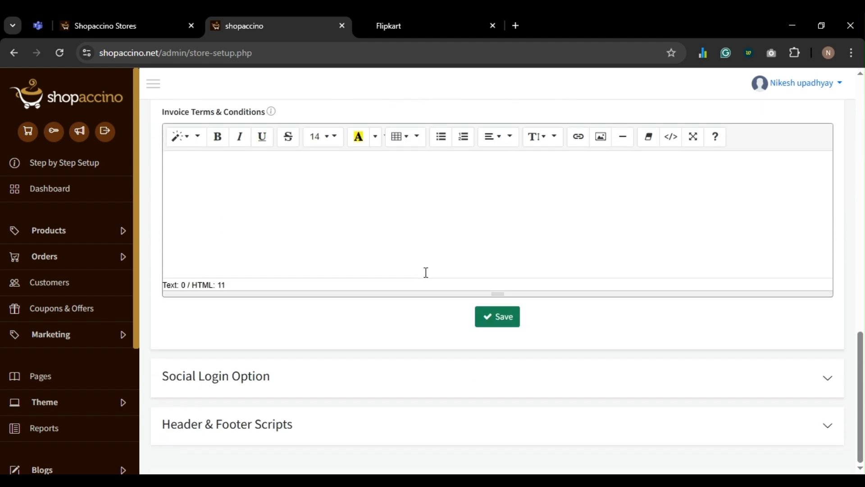
pyautogui.click(366, 384)
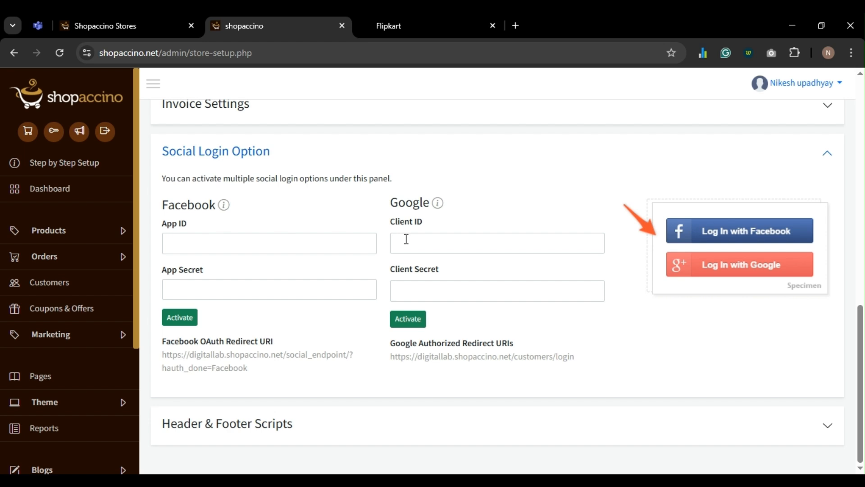
# - Review the Header & Footer Scripts section, then close the Store Setup tab
pyautogui.click(255, 423)
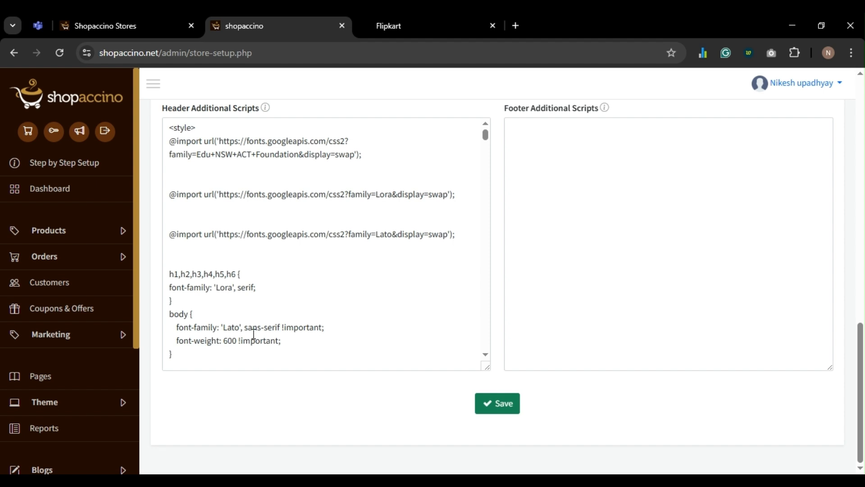
pyautogui.scroll(1, 437, 269)
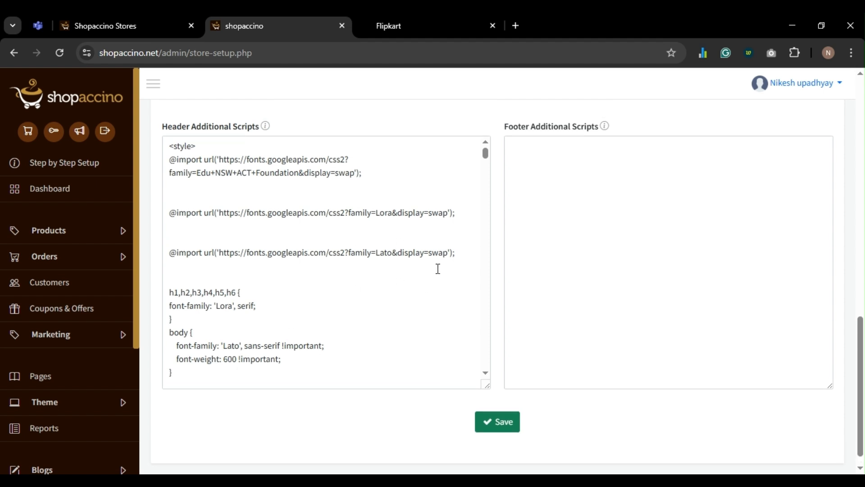
pyautogui.scroll(1, 437, 268)
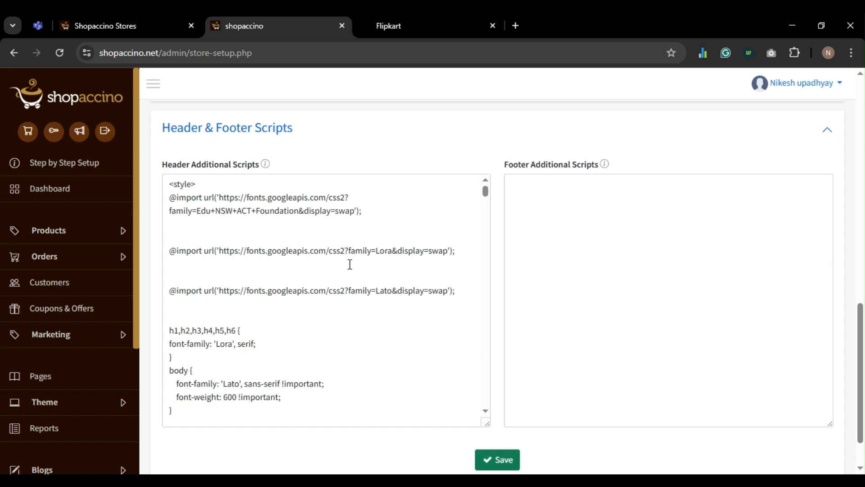
pyautogui.scroll(-5, 349, 264)
pyautogui.scroll(15, 350, 264)
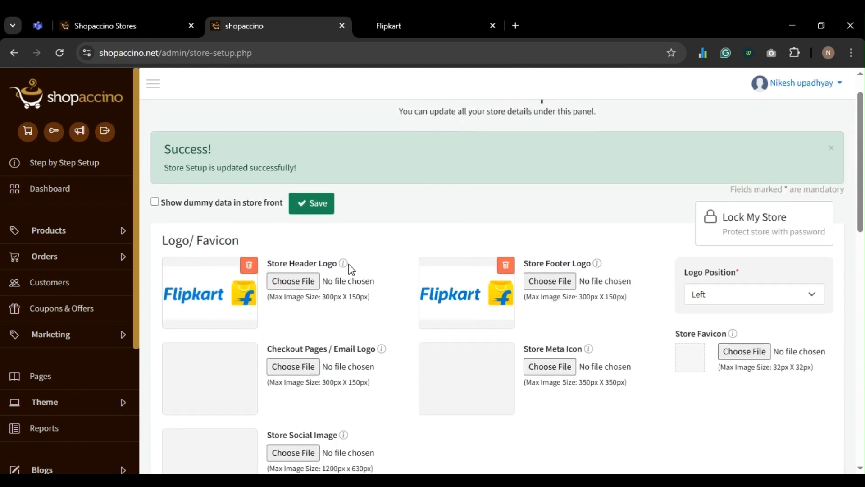
pyautogui.hotkey('ctrl', 'w')
# - Go to Products > Categories in the store admin and start a new category
pyautogui.click(153, 18)
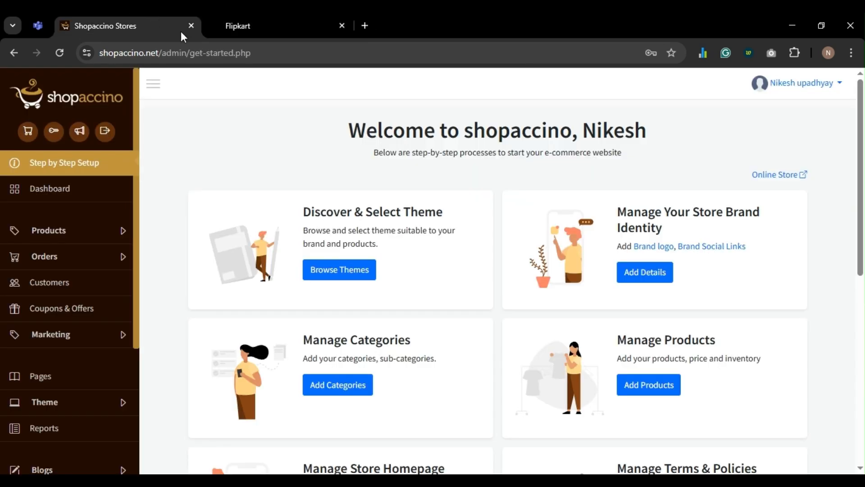
pyautogui.scroll(-3, 361, 311)
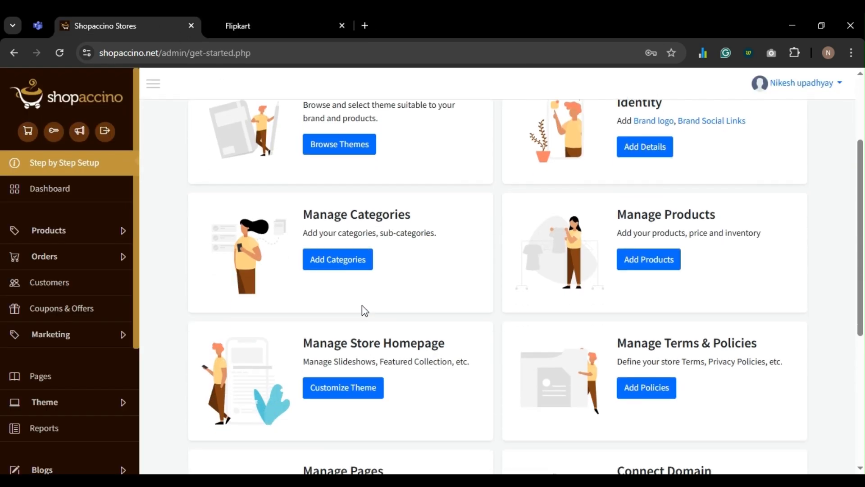
pyautogui.scroll(2, 343, 238)
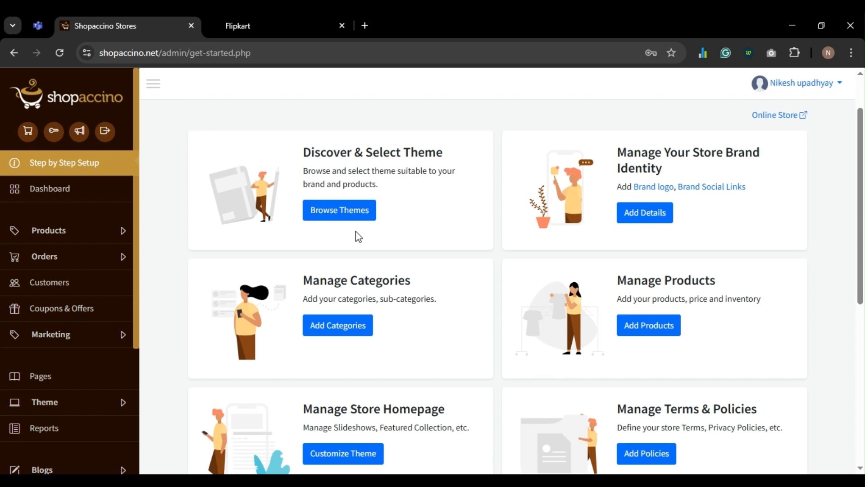
pyautogui.click(52, 232)
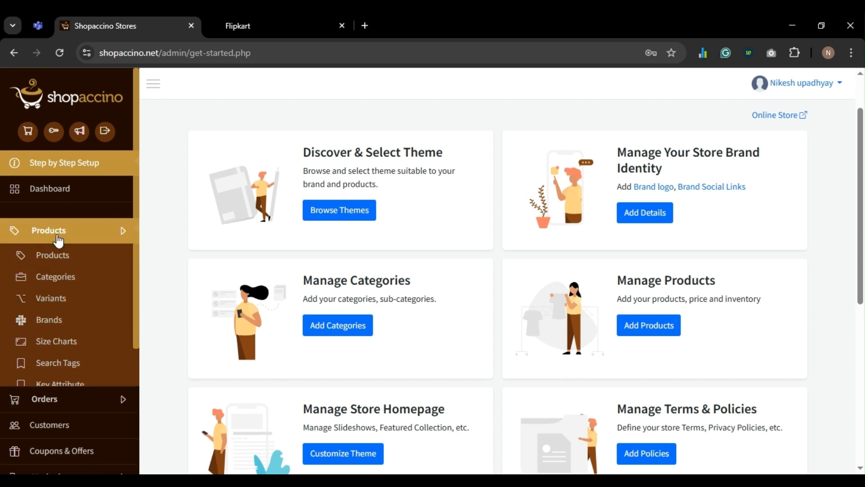
pyautogui.click(57, 277)
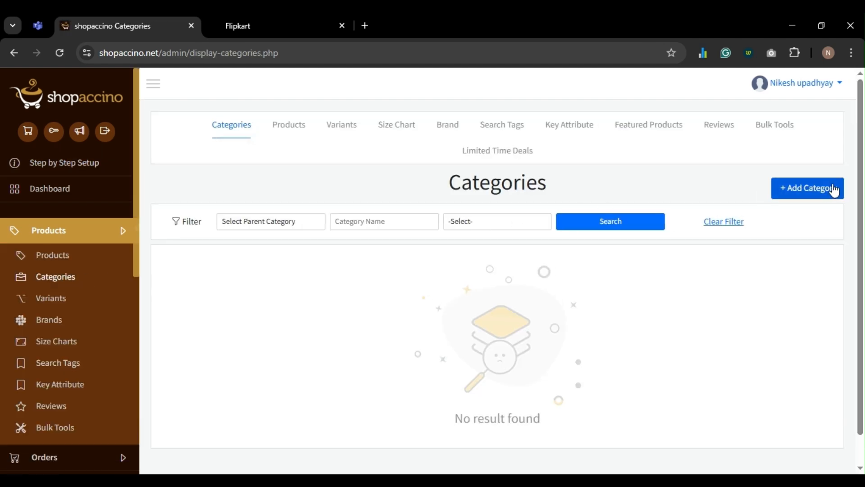
pyautogui.click(834, 189)
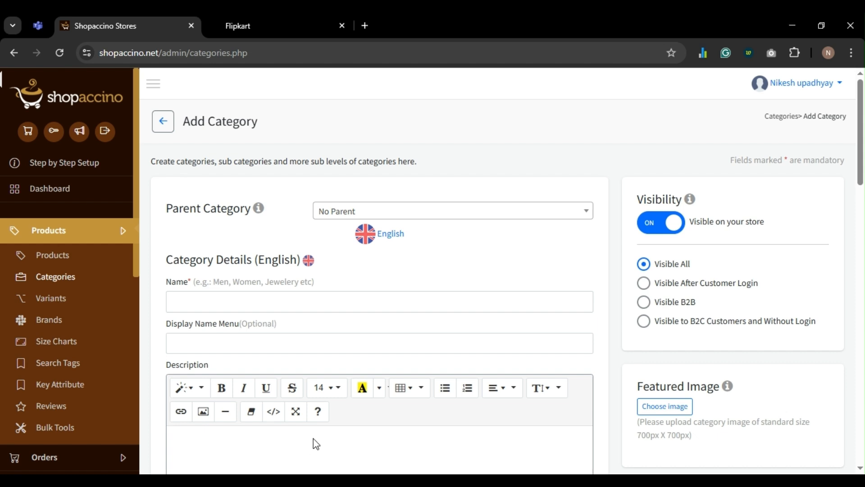
# - Add the Cycles and Soundbars categories
pyautogui.click(313, 302)
pyautogui.write('C')
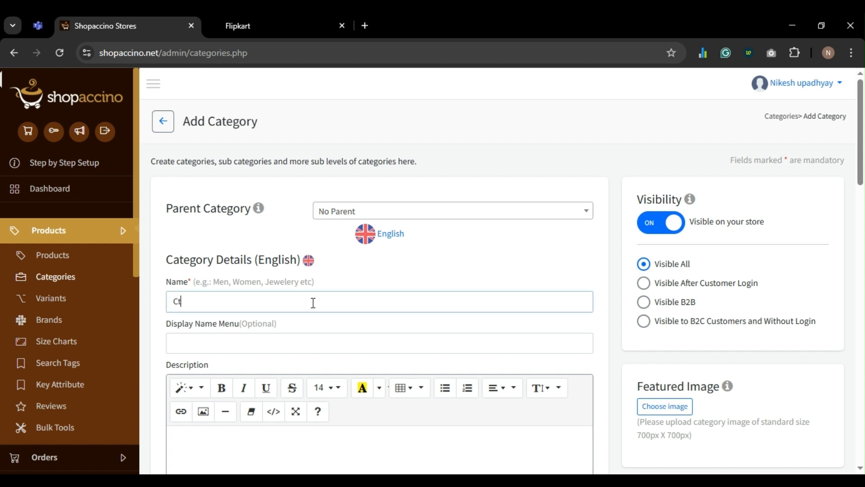
pyautogui.write('u')
pyautogui.press('BackSpace')
pyautogui.write('ycles')
pyautogui.click(322, 363)
pyautogui.write('Do')
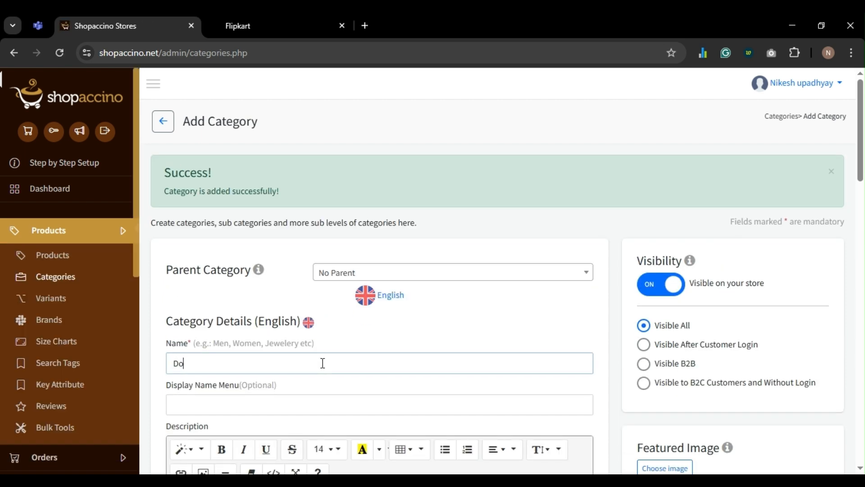
pyautogui.press('BackSpace')
pyautogui.press('BackSpace')
pyautogui.write('Soundbar')
pyautogui.press('Return')
# - Add the Earbuds, Monitors and Smartwatches categories
pyautogui.click(322, 363)
pyautogui.write('REarbuds')
pyautogui.press('Return')
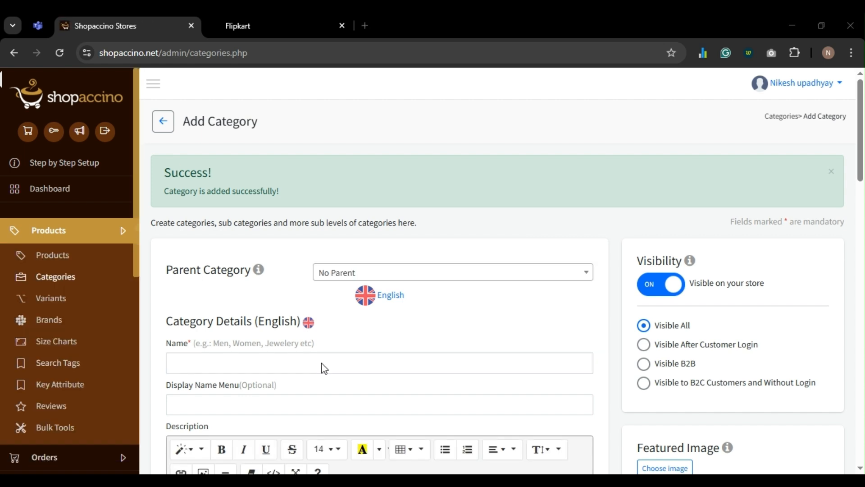
pyautogui.click(322, 363)
pyautogui.write('Monitor')
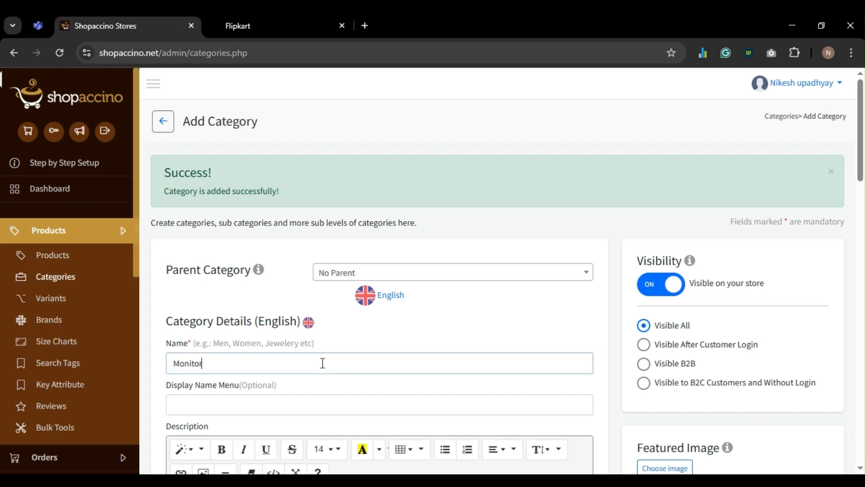
pyautogui.write('s')
pyautogui.press('Return')
pyautogui.click(323, 363)
pyautogui.write('Smartwatches')
pyautogui.press('Return')
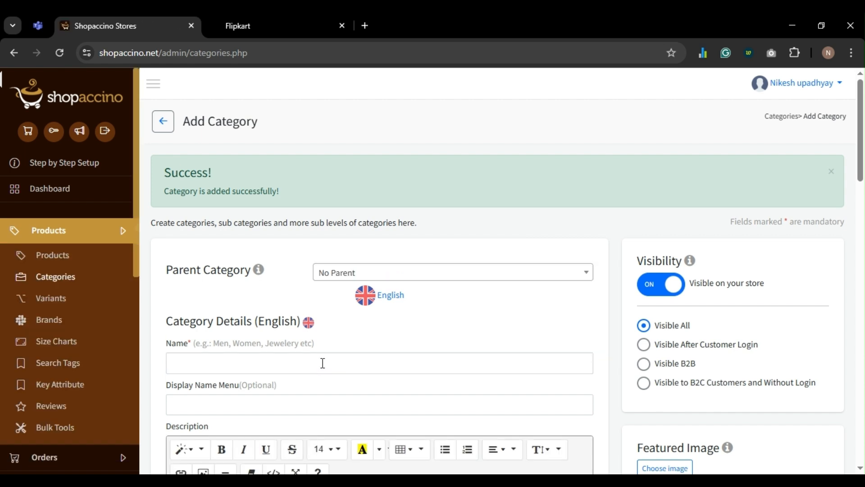
# - Add the Projectors and Trimmers categories and check the success message
pyautogui.click(323, 364)
pyautogui.write('Projecto')
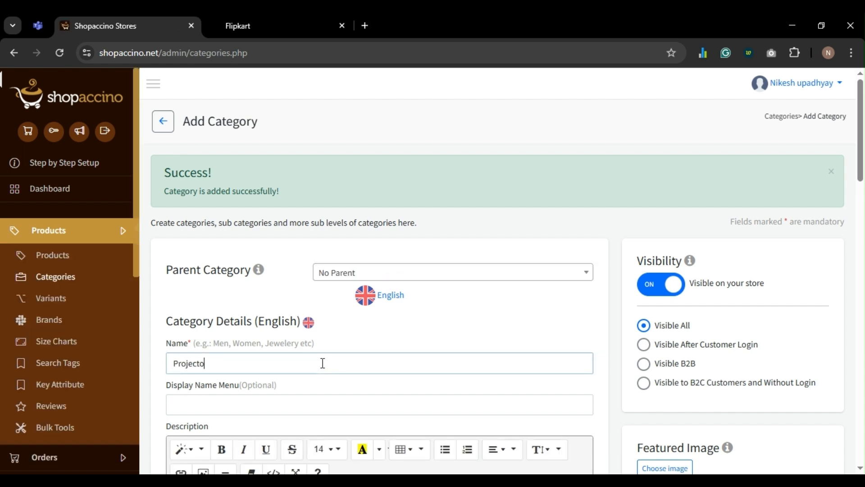
pyautogui.write('rs')
pyautogui.press('Return')
pyautogui.click(322, 363)
pyautogui.write('Trimmers')
pyautogui.press('Return')
pyautogui.scroll(-6, 322, 363)
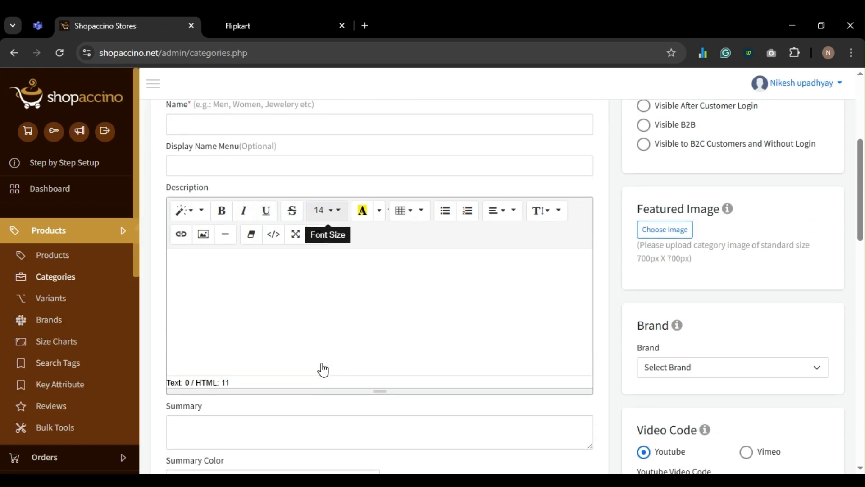
pyautogui.scroll(-10, 323, 363)
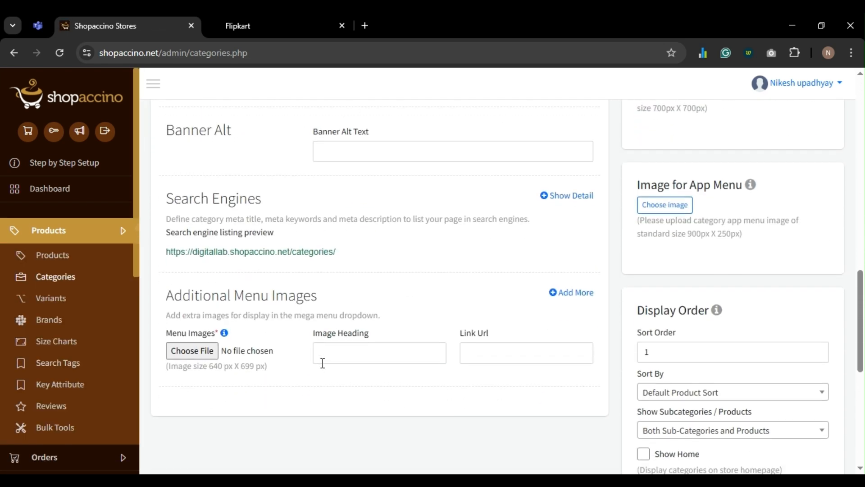
pyautogui.scroll(-3, 321, 363)
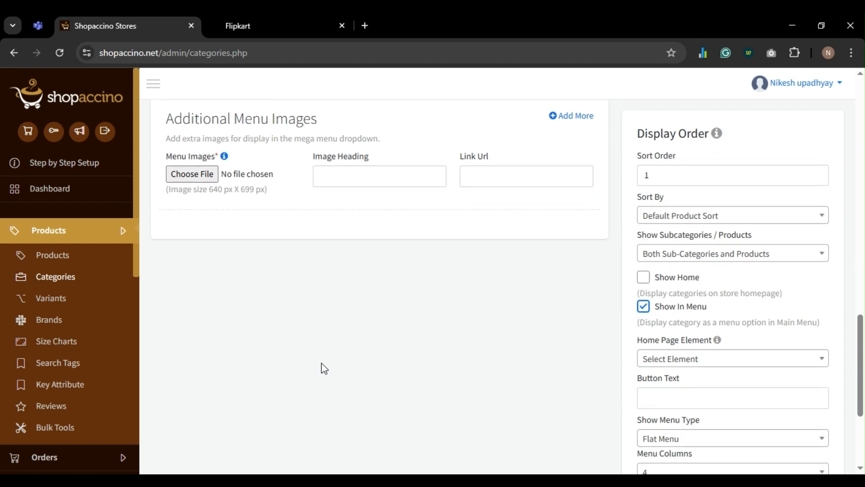
pyautogui.scroll(1, 320, 363)
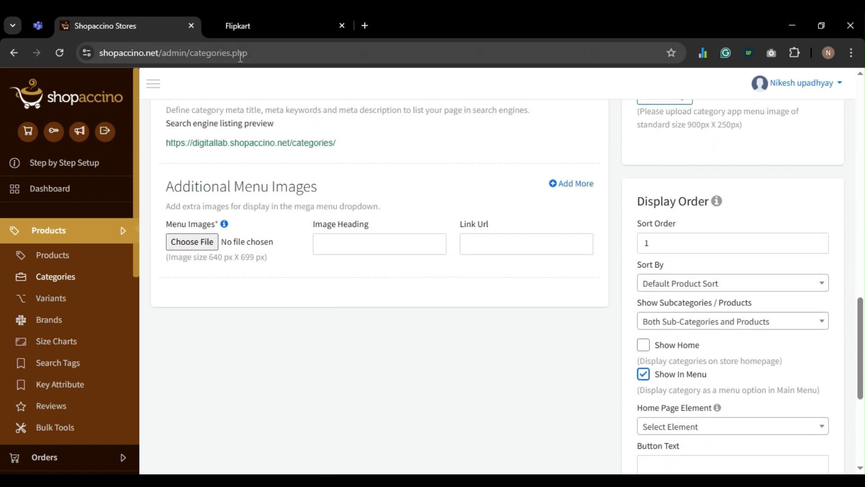
# - Reload the Flipkart storefront to check the new categories, then list all categories in the admin
pyautogui.click(244, 28)
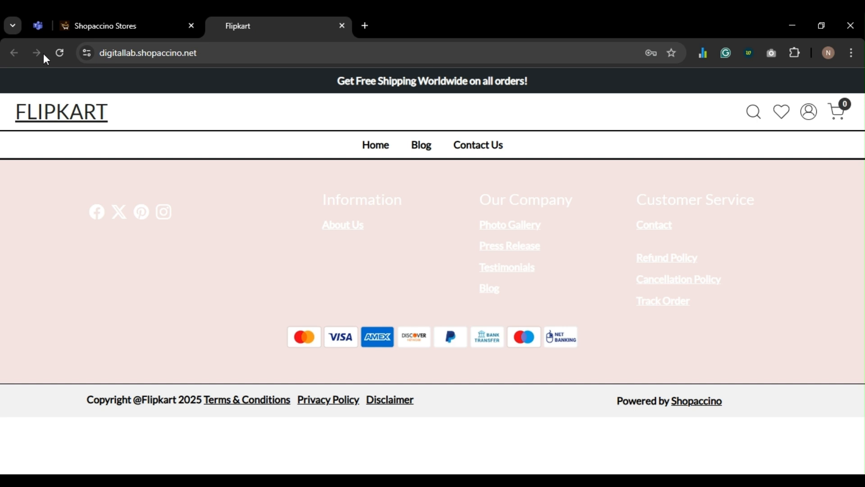
pyautogui.click(62, 62)
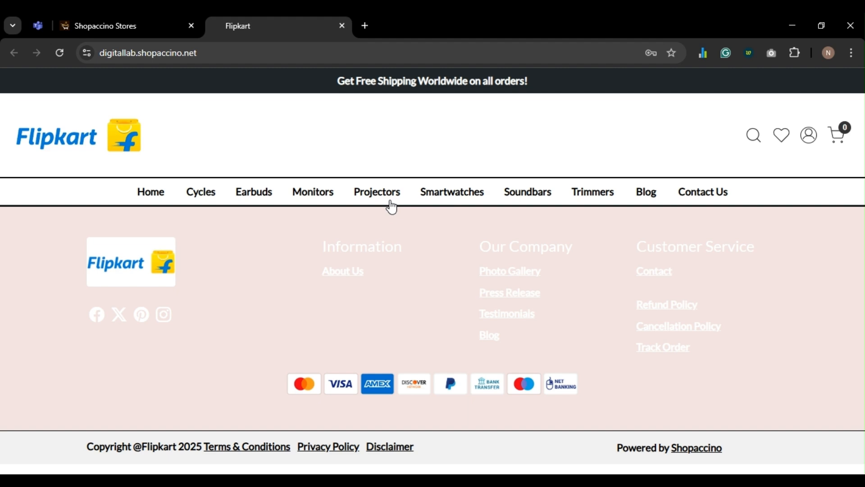
pyautogui.click(116, 26)
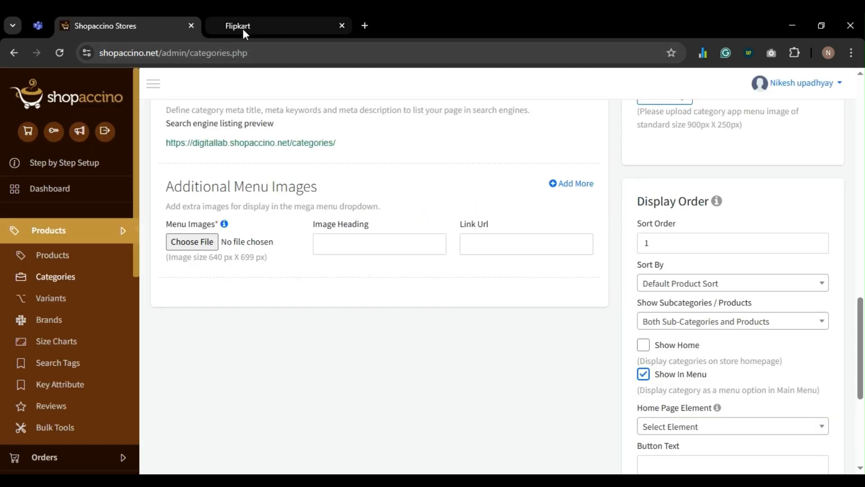
pyautogui.click(243, 28)
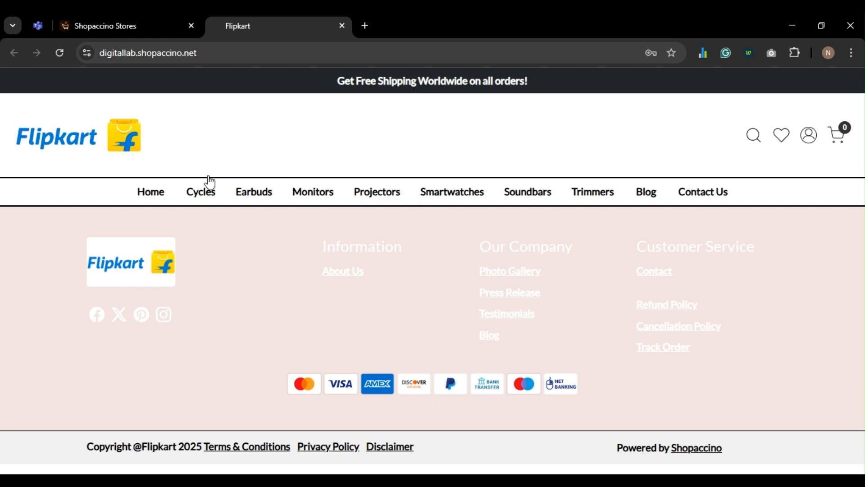
pyautogui.click(99, 27)
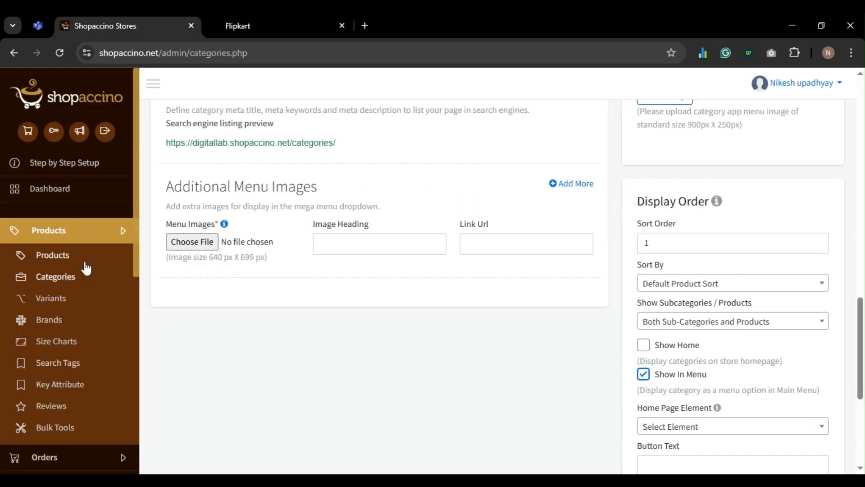
pyautogui.click(74, 279)
pyautogui.scroll(-3, 455, 305)
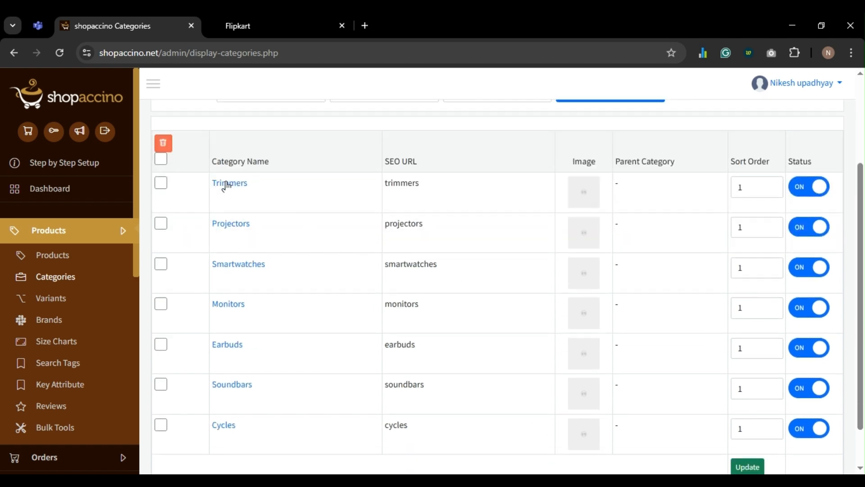
# - Untick Show In Menu for Trimmers, save, and reload the storefront to see it gone
pyautogui.click(227, 185)
pyautogui.scroll(-15, 624, 287)
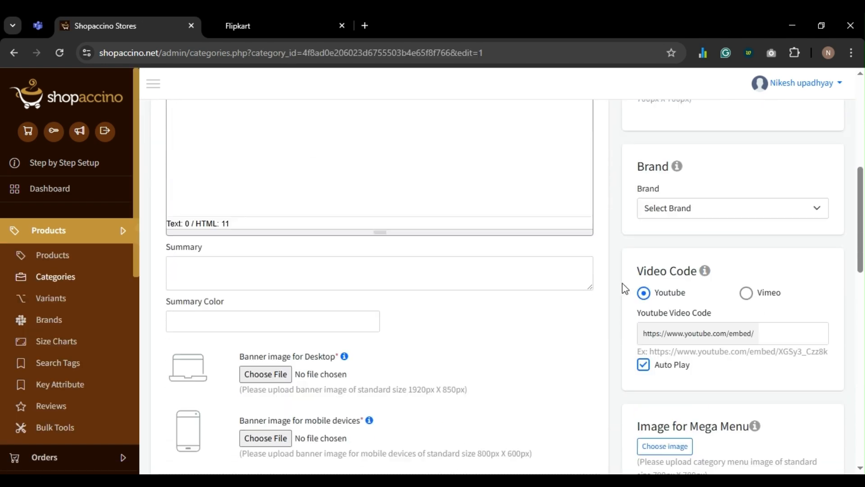
pyautogui.scroll(-6, 624, 288)
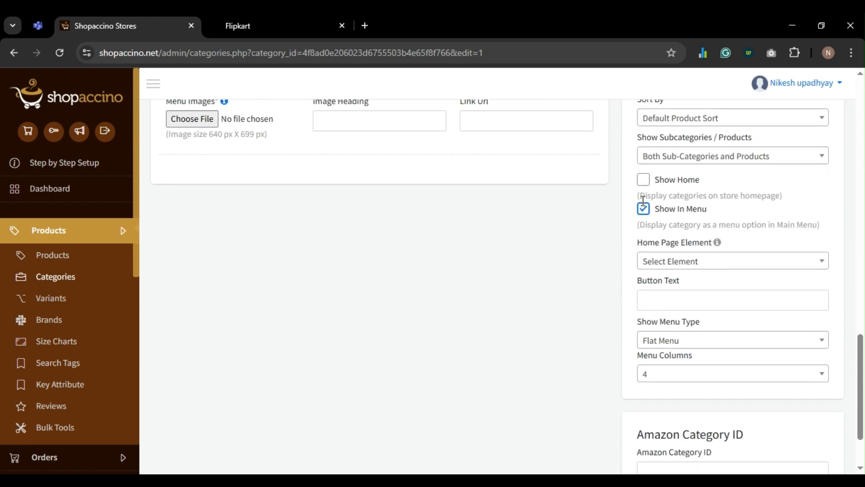
pyautogui.click(643, 208)
pyautogui.scroll(-2, 586, 261)
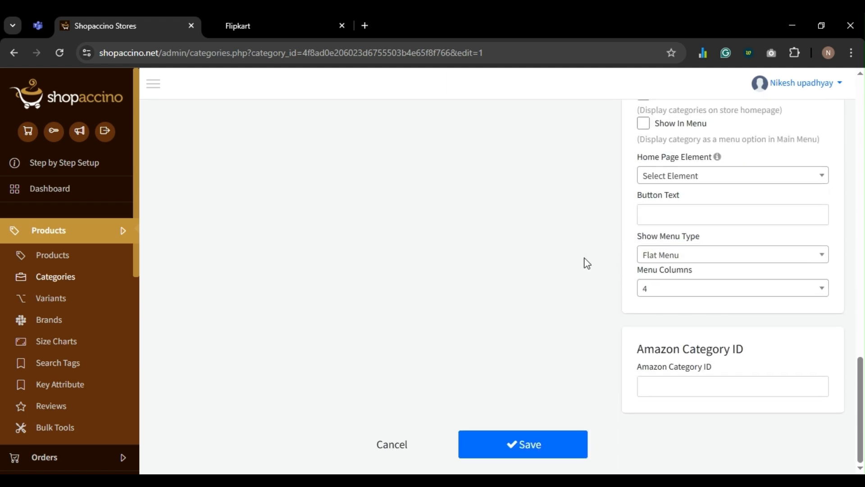
pyautogui.click(578, 444)
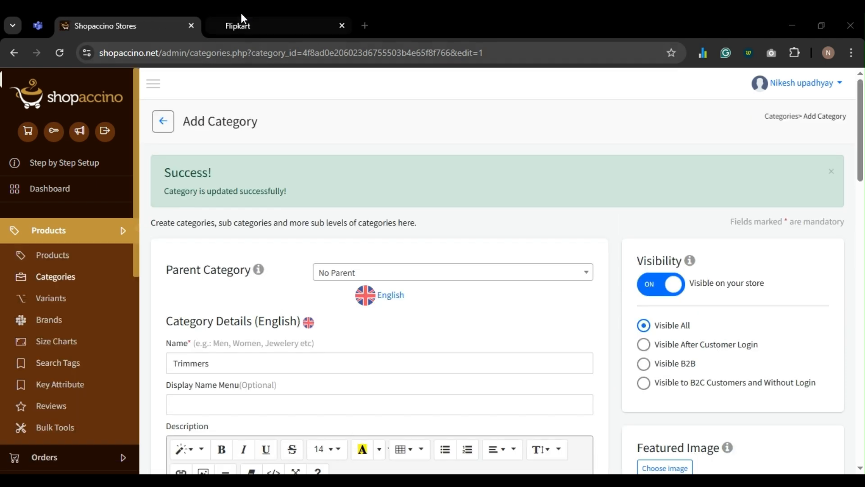
pyautogui.click(243, 24)
pyautogui.press('F5')
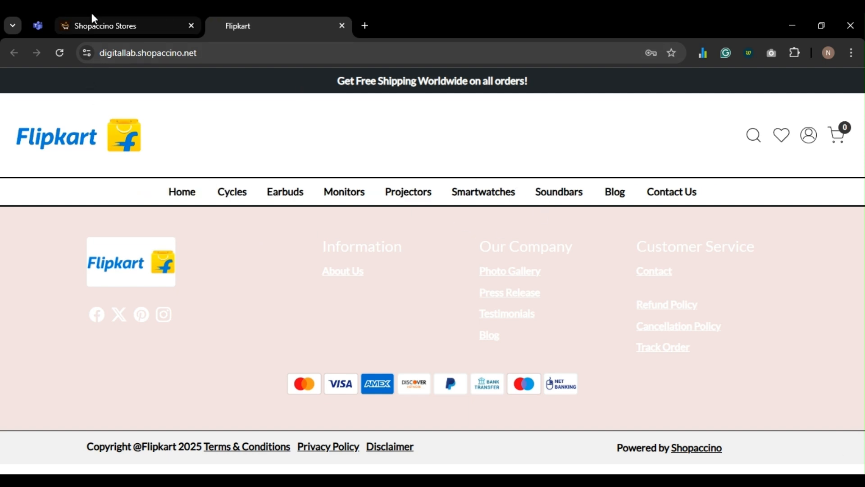
pyautogui.click(99, 25)
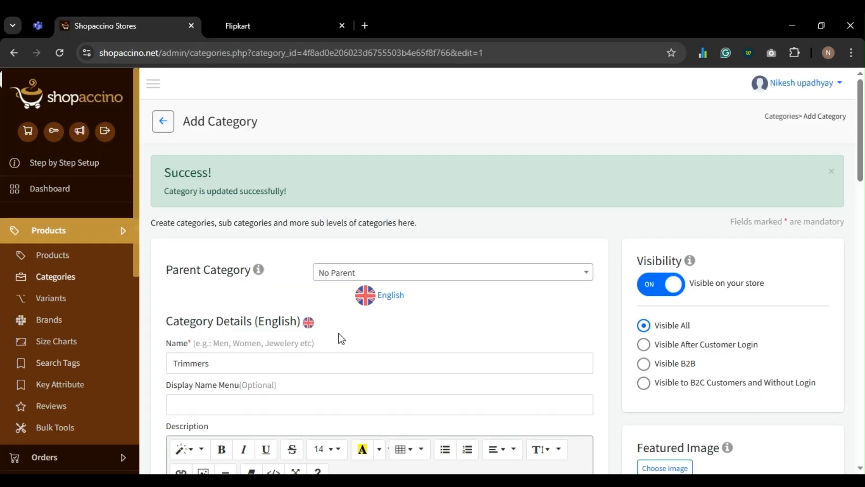
# - Re-tick Show In Menu for Trimmers, save, and confirm it's back in the storefront menu
pyautogui.scroll(-10, 339, 333)
pyautogui.scroll(-5, 339, 338)
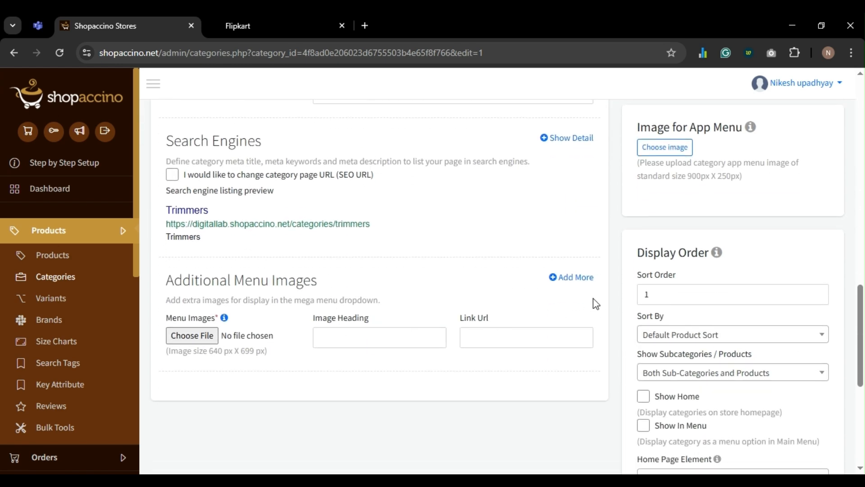
pyautogui.scroll(-4, 594, 289)
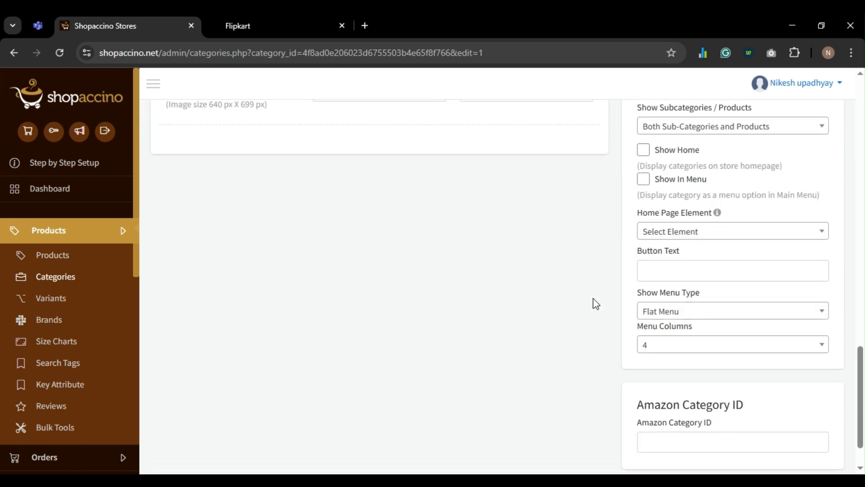
pyautogui.click(643, 184)
pyautogui.scroll(-1, 546, 271)
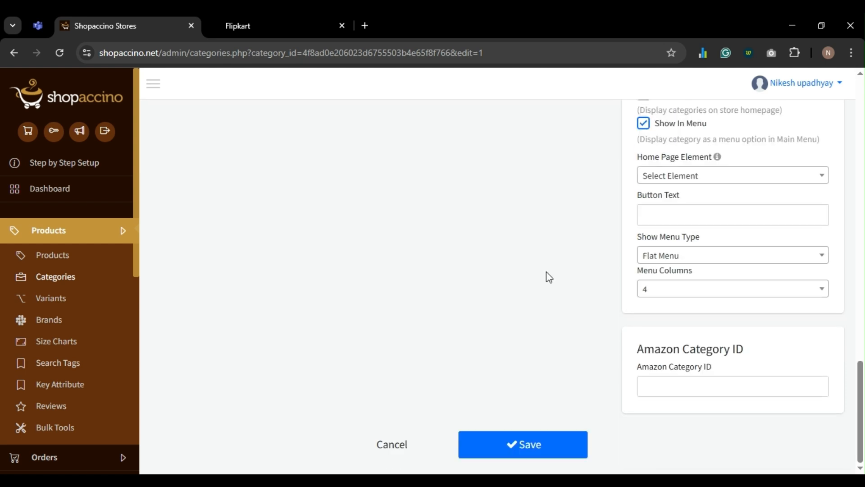
pyautogui.click(529, 451)
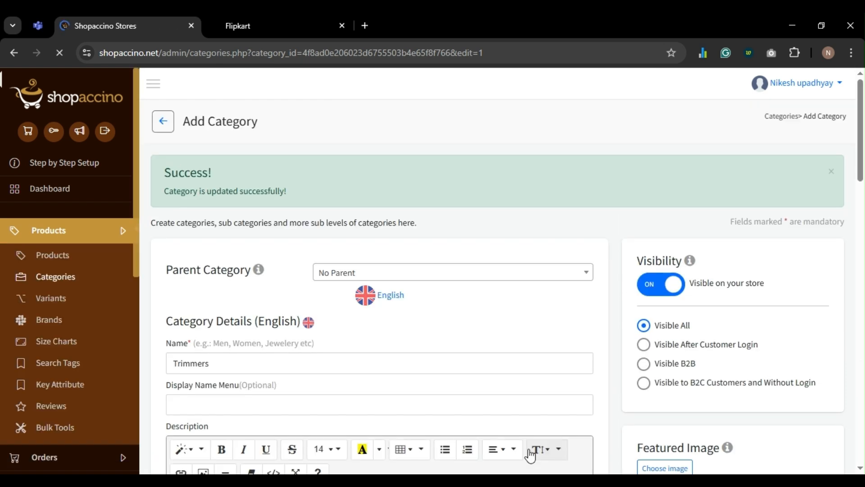
pyautogui.hotkey('ctrl', 'Tab')
pyautogui.press('F5')
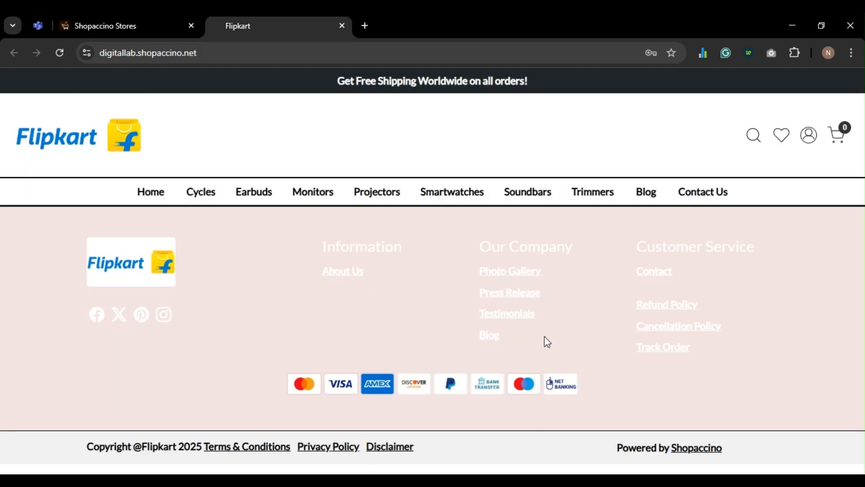
pyautogui.click(125, 26)
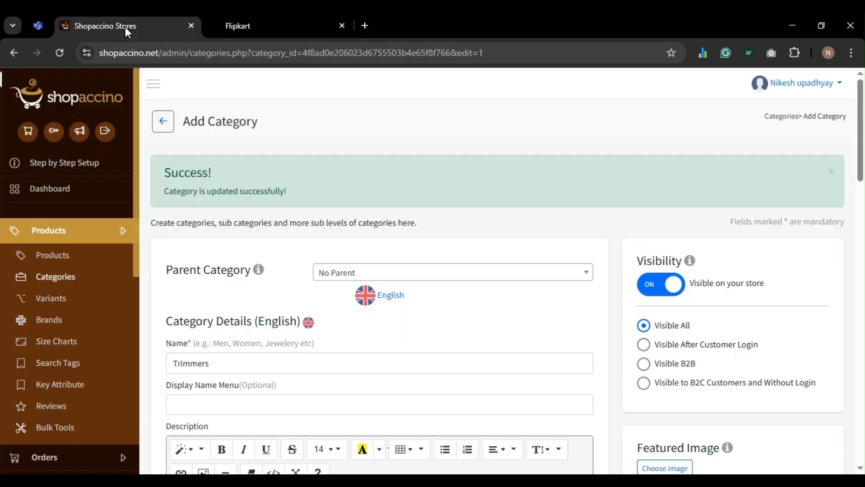
pyautogui.click(244, 23)
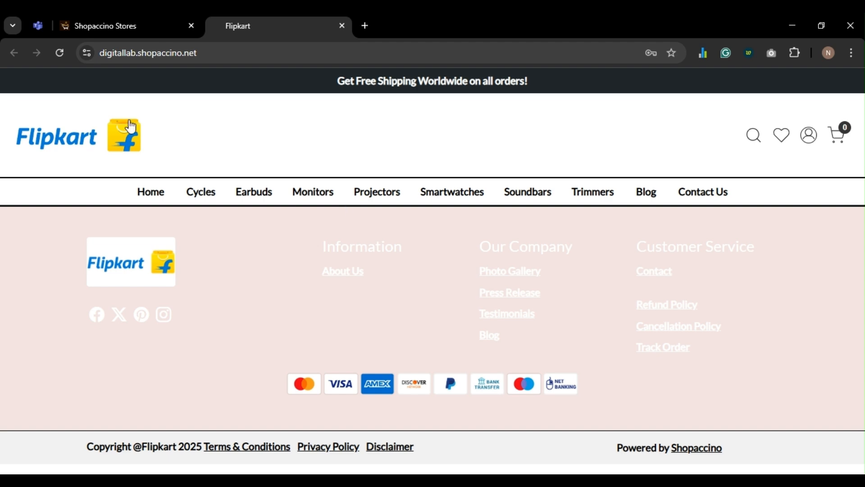
pyautogui.click(79, 22)
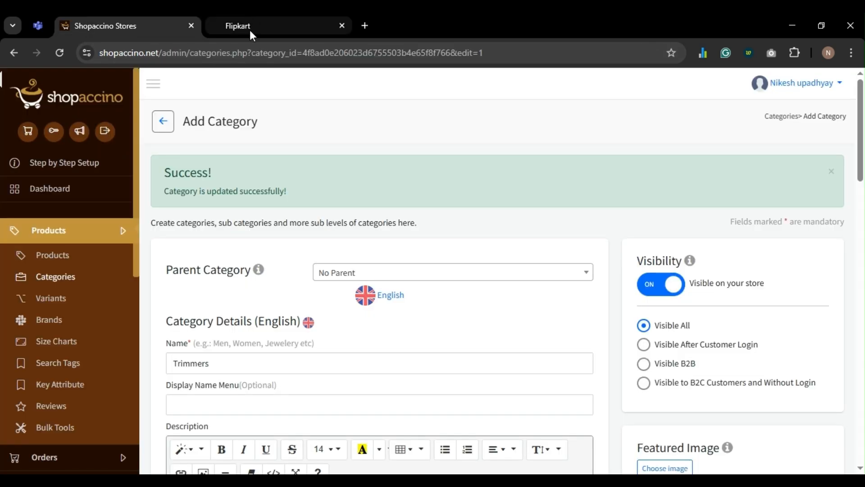
pyautogui.click(250, 31)
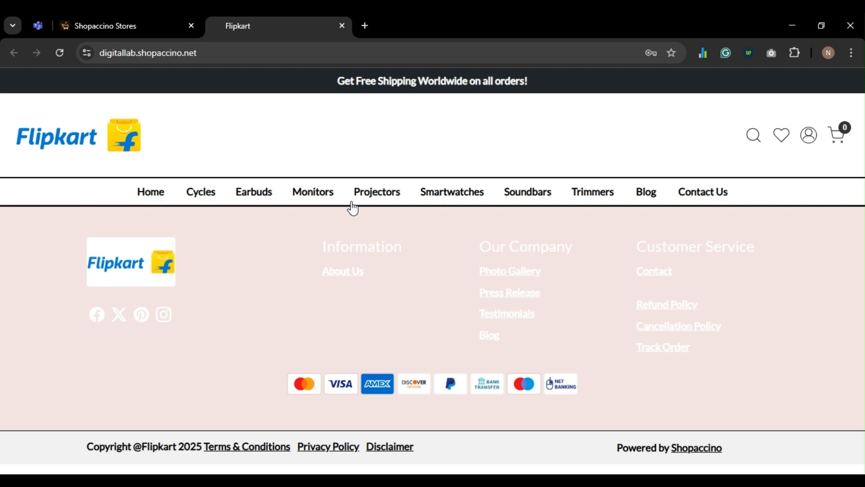
pyautogui.click(96, 22)
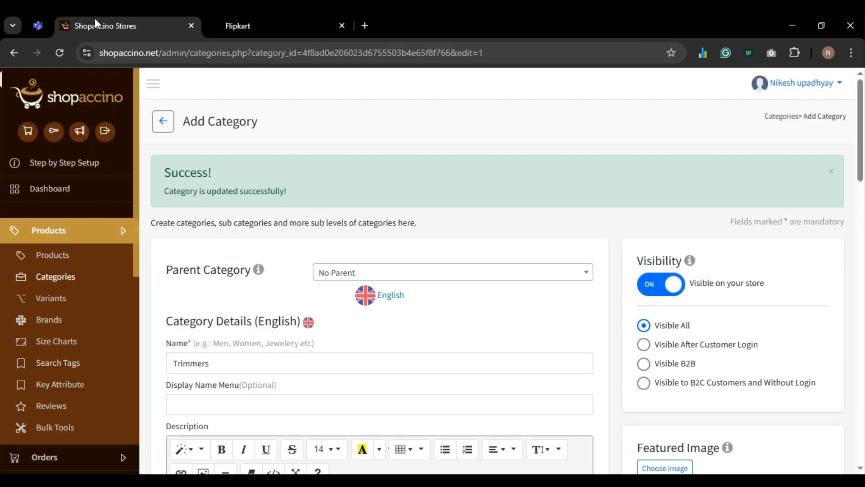
# - Make Projectors the parent category of Monitors and save
pyautogui.click(87, 278)
pyautogui.scroll(-3, 411, 311)
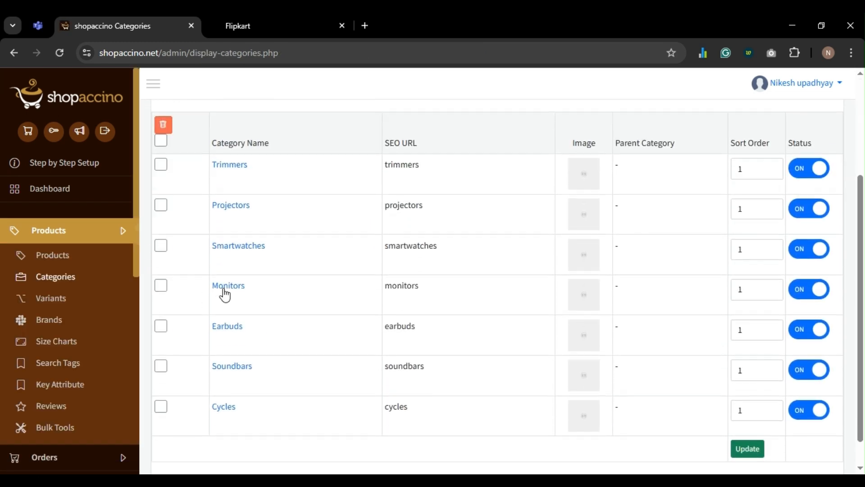
pyautogui.click(223, 289)
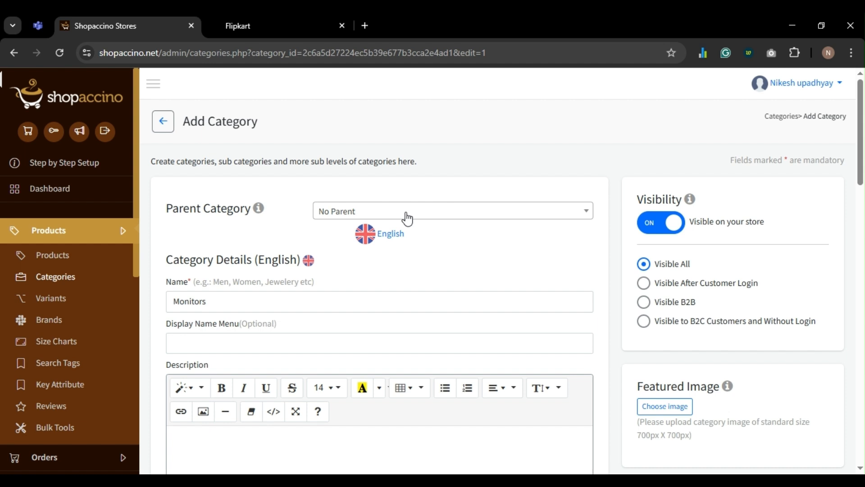
pyautogui.click(406, 218)
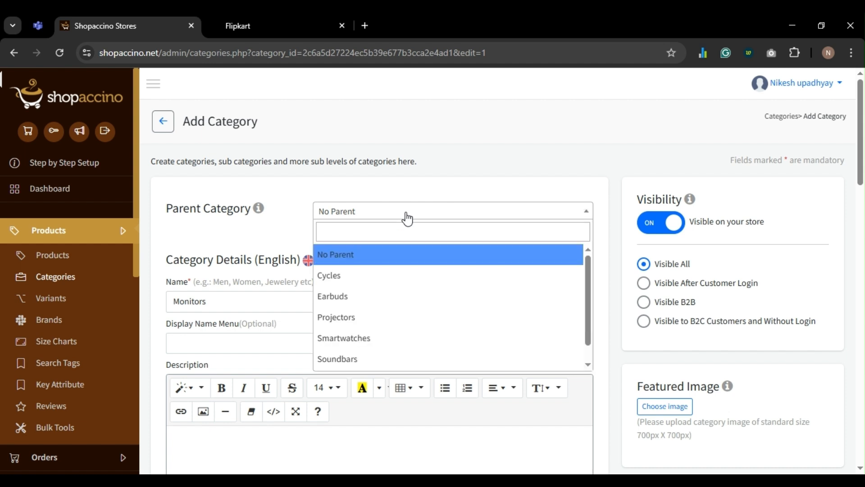
pyautogui.click(404, 229)
pyautogui.write('Pro')
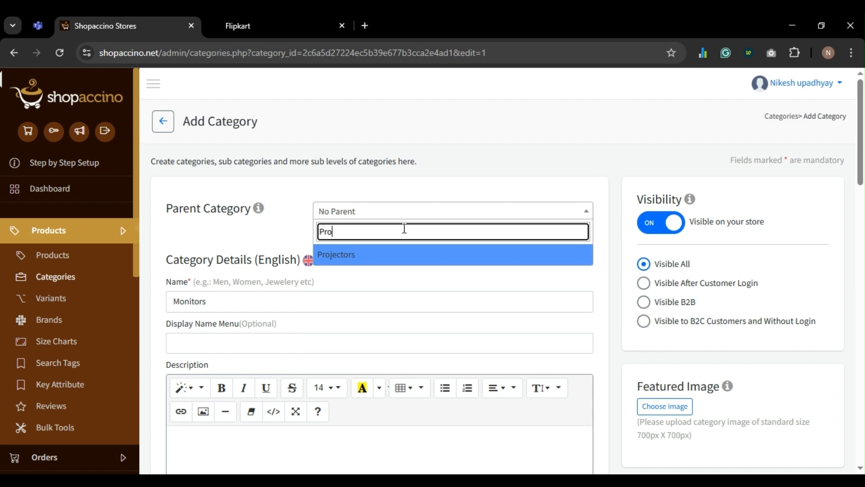
pyautogui.click(416, 255)
pyautogui.scroll(-10, 417, 258)
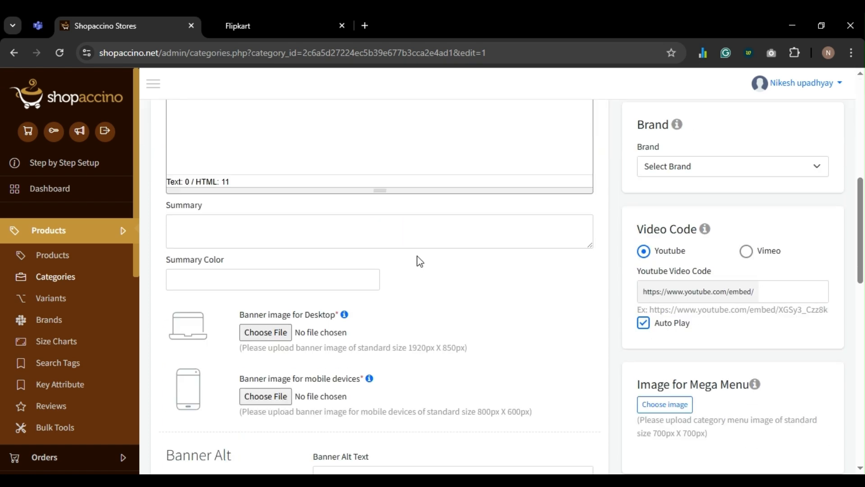
pyautogui.scroll(-6, 418, 259)
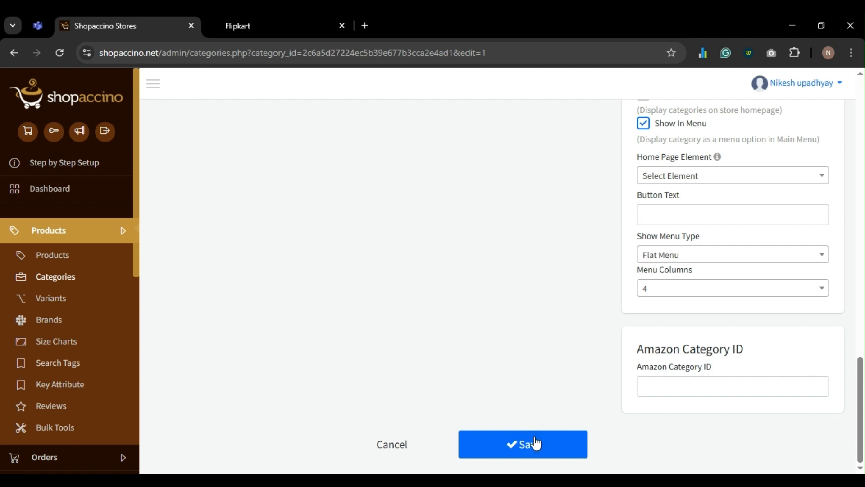
pyautogui.click(536, 449)
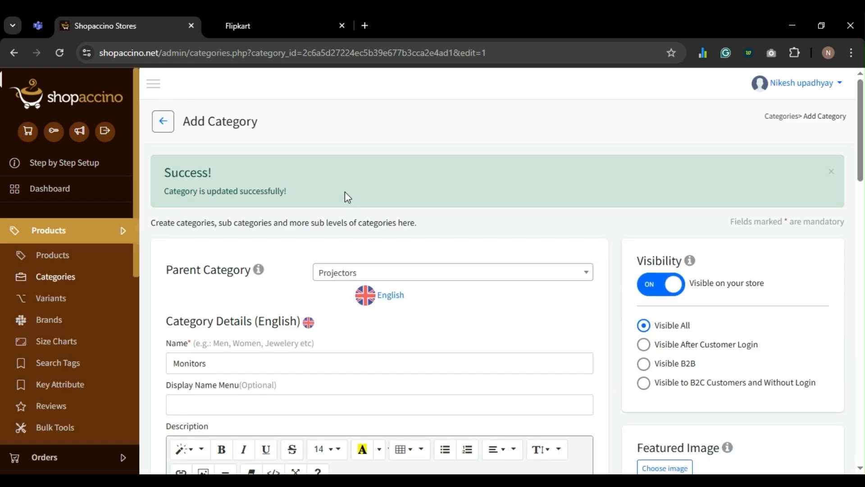
# - Check Monitors under Projectors in the storefront menu, then set Monitors back to no parent
pyautogui.click(271, 15)
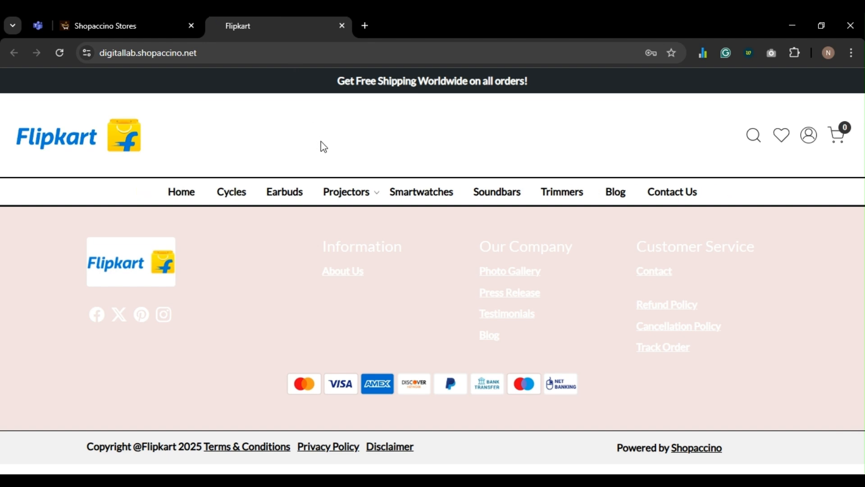
pyautogui.moveTo(360, 199)
pyautogui.click(132, 33)
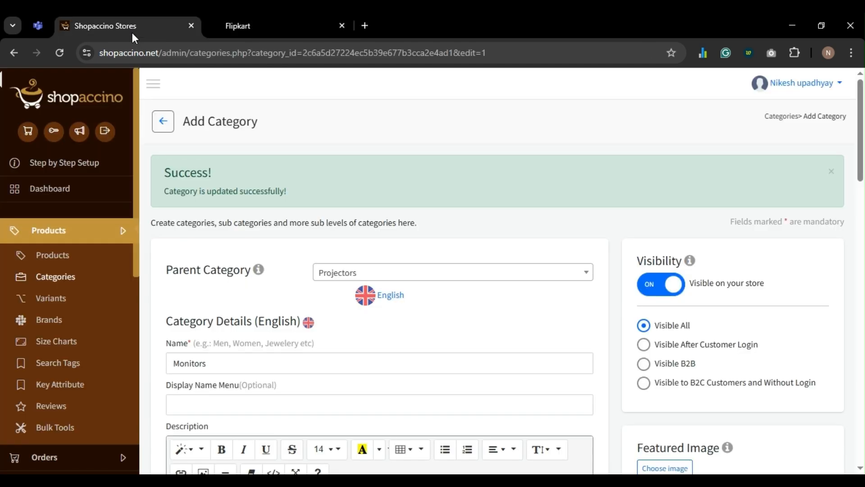
pyautogui.click(406, 273)
pyautogui.click(384, 324)
pyautogui.scroll(-20, 386, 330)
pyautogui.click(234, 26)
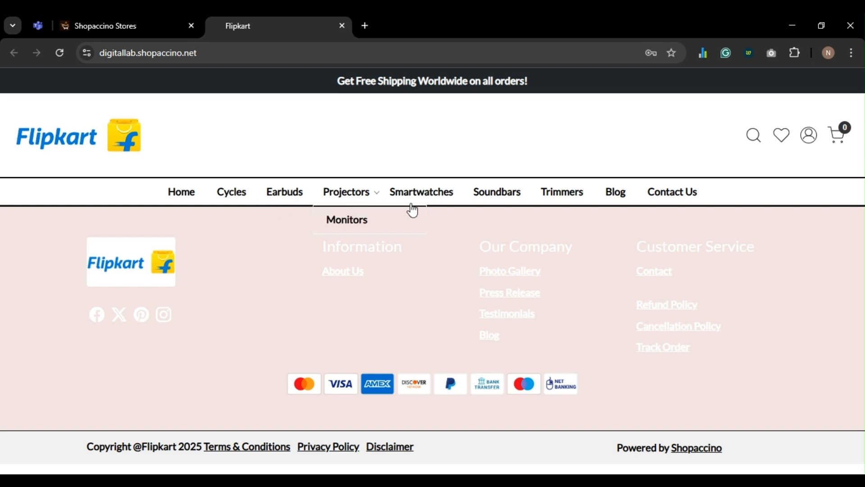
pyautogui.click(153, 29)
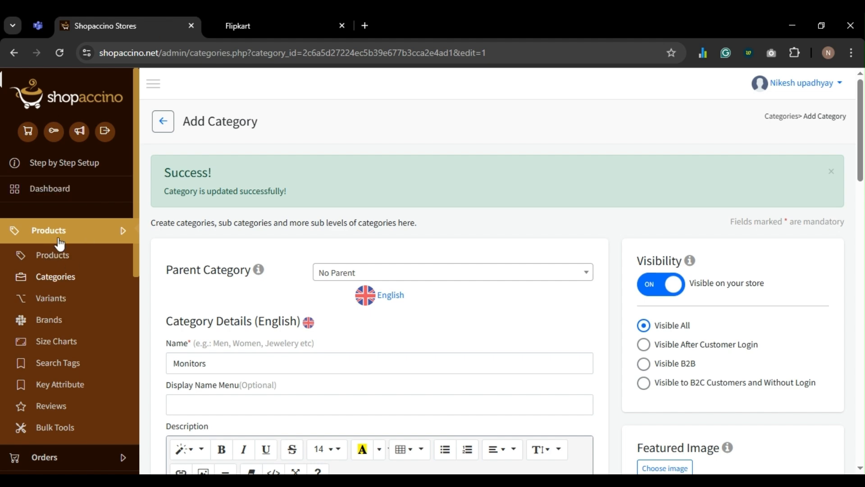
pyautogui.scroll(-3, 70, 272)
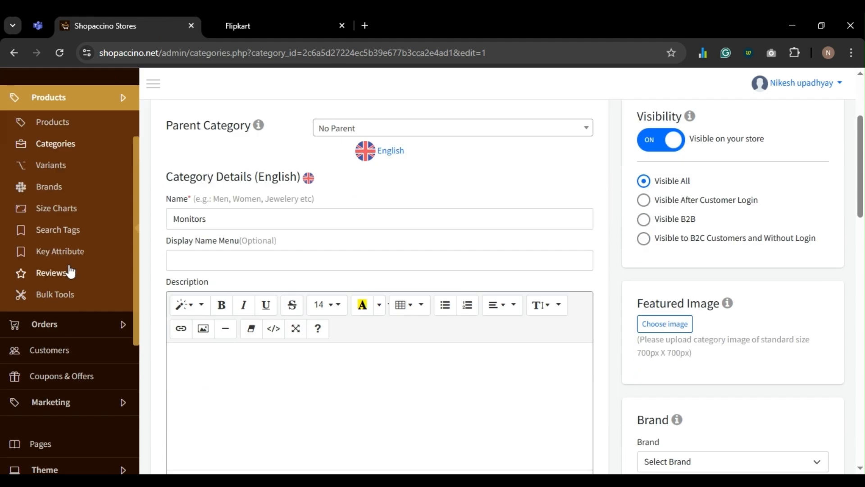
pyautogui.scroll(-4, 70, 272)
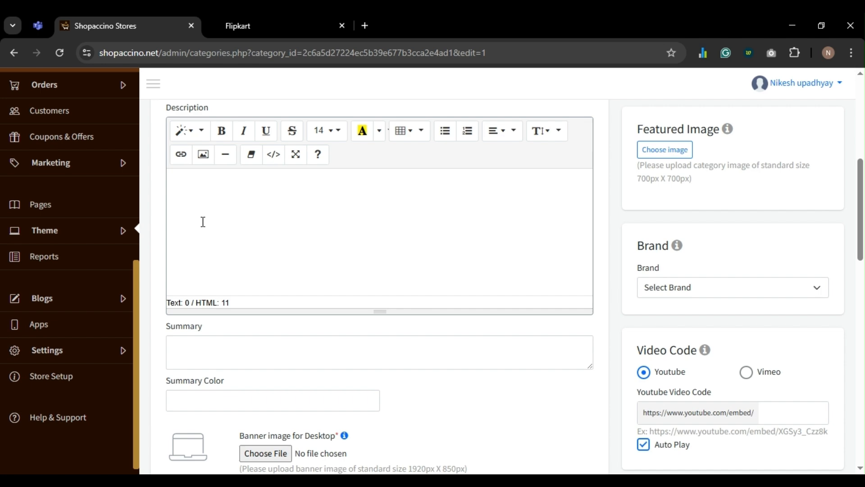
# - Open the Manage Sliders page from the store's Pages administration
pyautogui.click(63, 210)
pyautogui.scroll(-5, 315, 257)
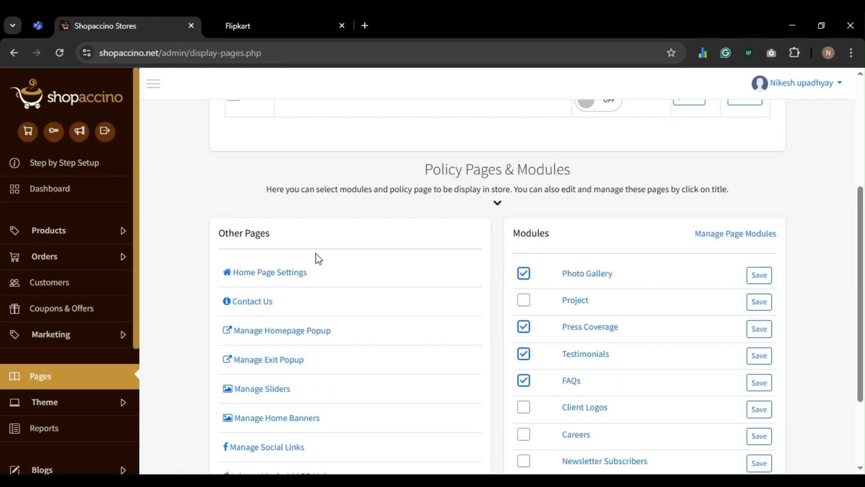
pyautogui.scroll(-2, 318, 259)
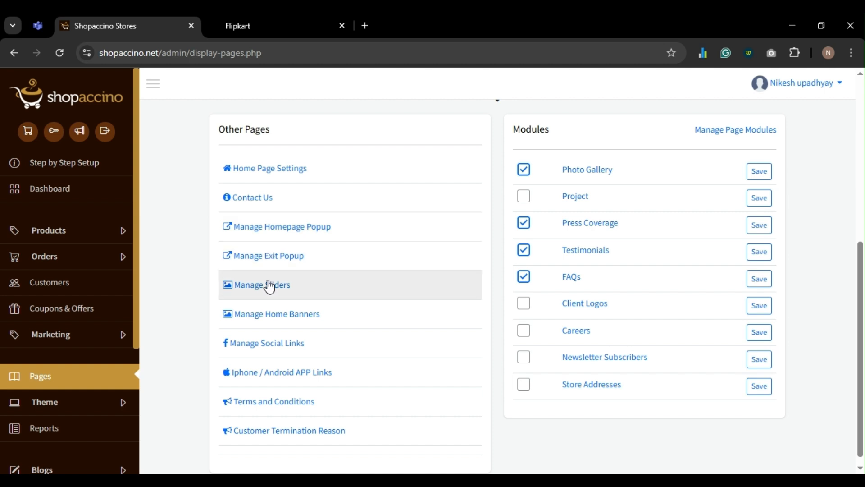
pyautogui.keyDown('ctrl'); pyautogui.click(269, 288); pyautogui.keyUp('ctrl')
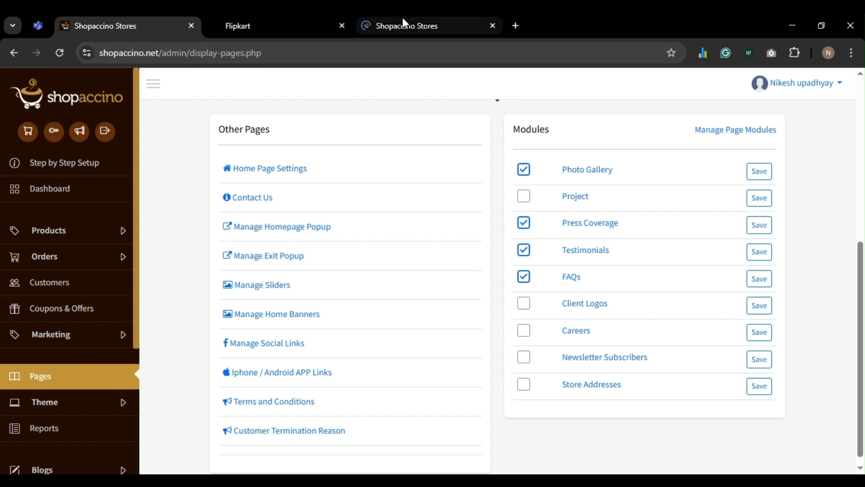
pyautogui.click(403, 22)
# - Select and delete all four slider banners, then open a blank Add Slider Banner form
pyautogui.scroll(-1, 417, 262)
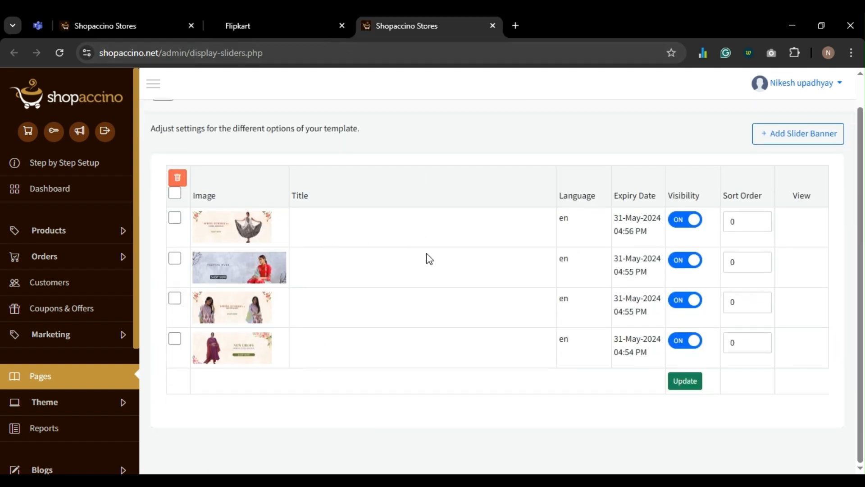
pyautogui.click(177, 194)
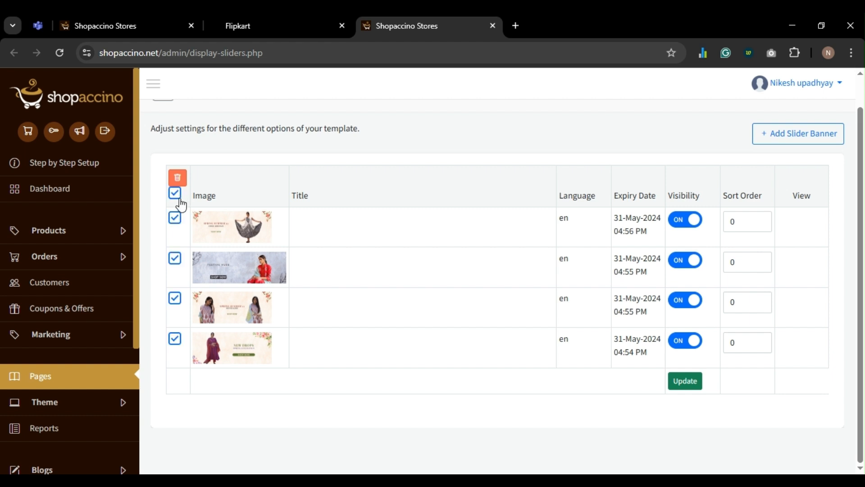
pyautogui.click(179, 182)
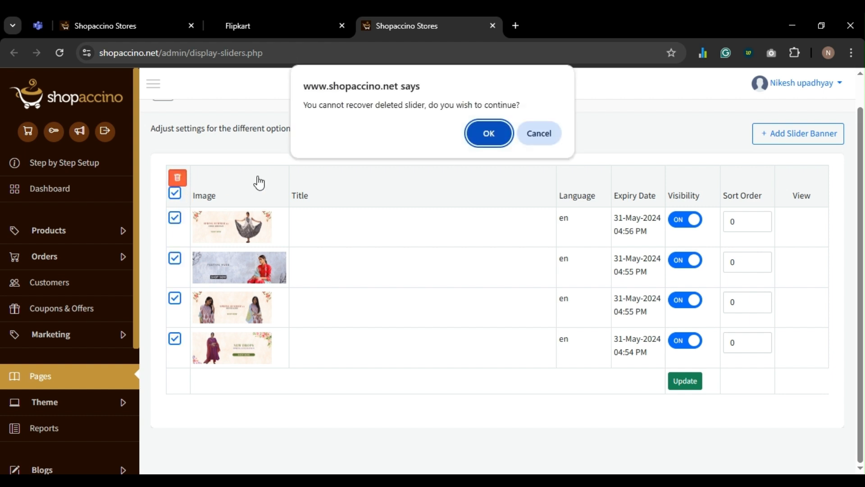
pyautogui.click(491, 134)
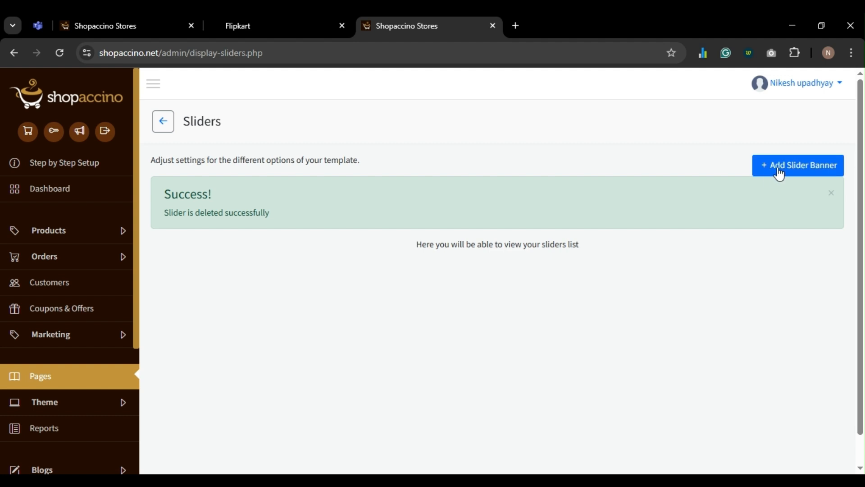
pyautogui.click(780, 173)
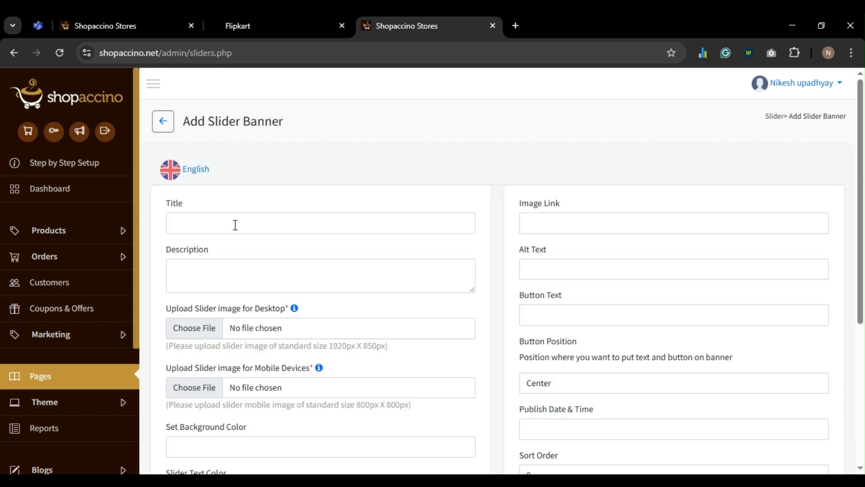
# - Attach Banner 1.jpg as both the Desktop and Mobile Devices slider image
pyautogui.scroll(-3, 234, 225)
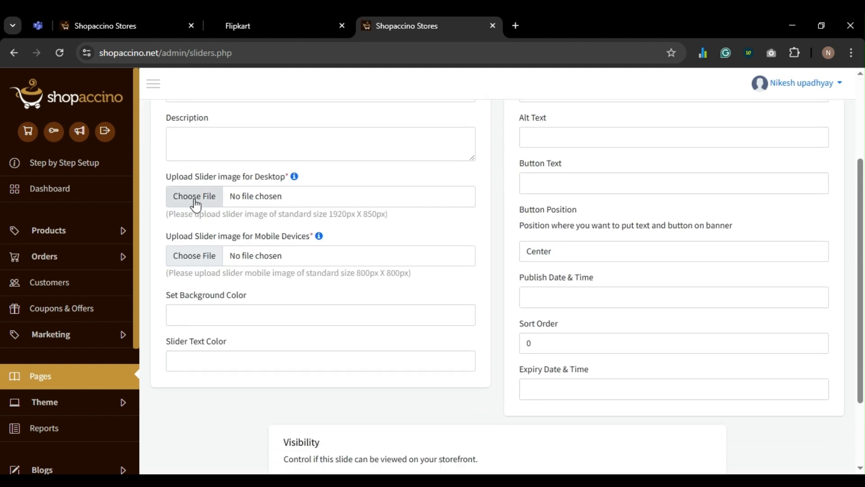
pyautogui.click(195, 204)
pyautogui.scroll(-2, 322, 255)
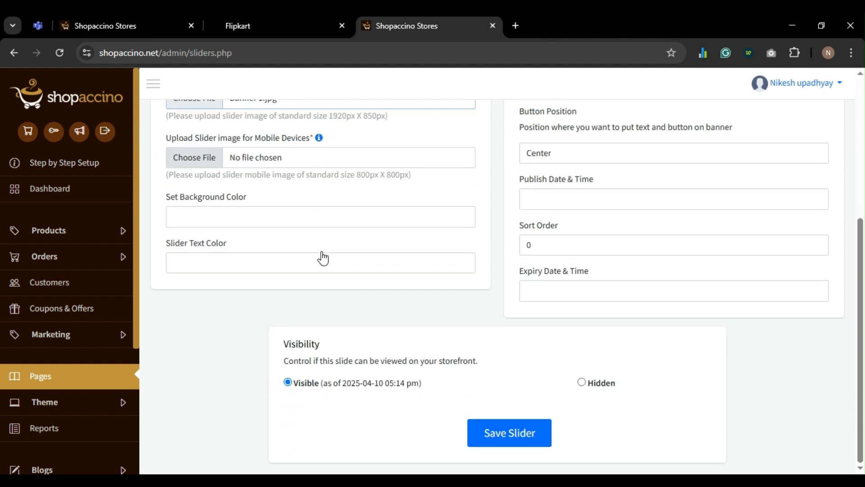
pyautogui.click(197, 166)
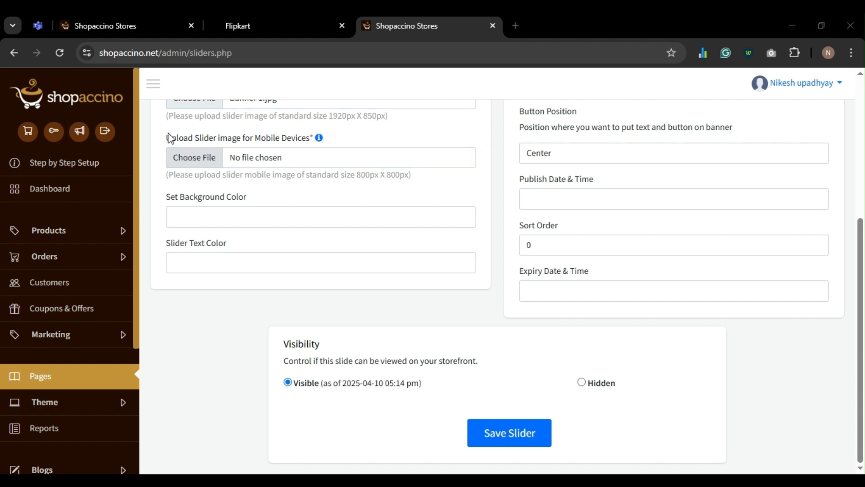
pyautogui.scroll(3, 315, 202)
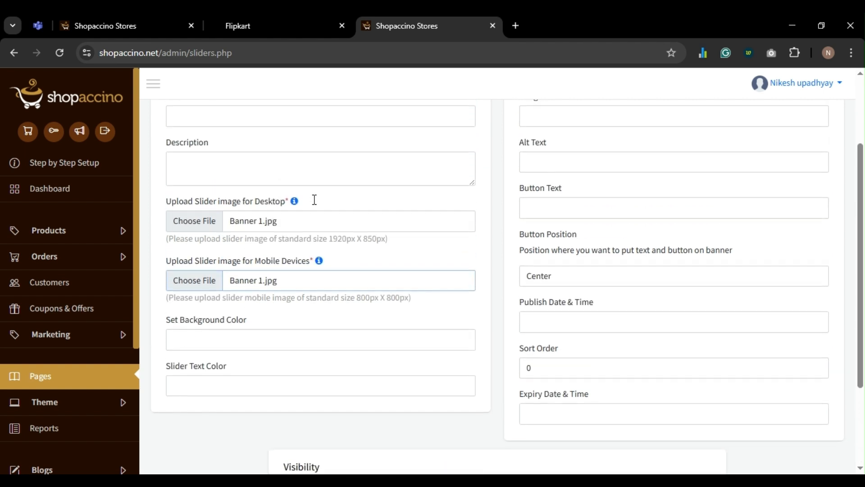
pyautogui.scroll(-2, 314, 199)
pyautogui.scroll(4, 326, 221)
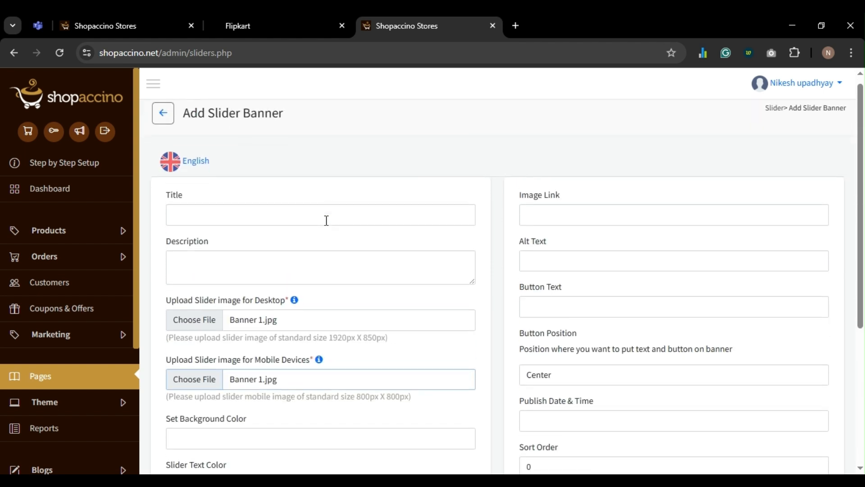
pyautogui.scroll(-1, 326, 221)
pyautogui.click(570, 185)
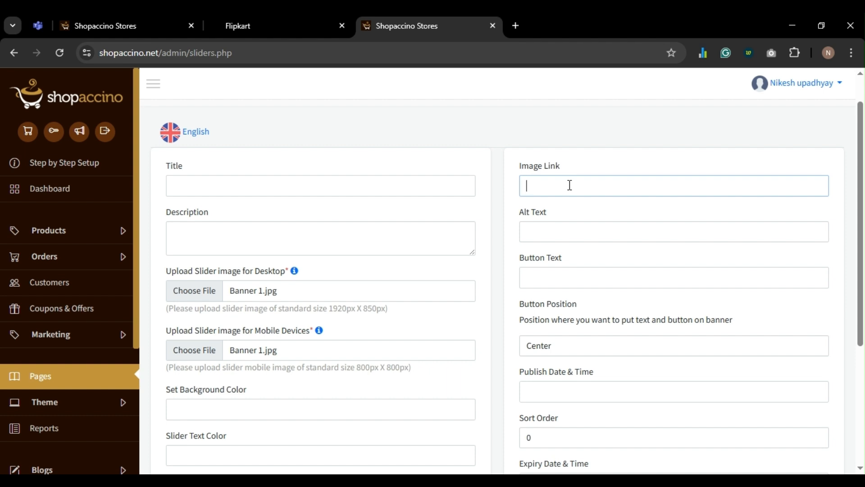
# - Copy the Earbuds category page address from the live Flipkart storefront
pyautogui.click(236, 25)
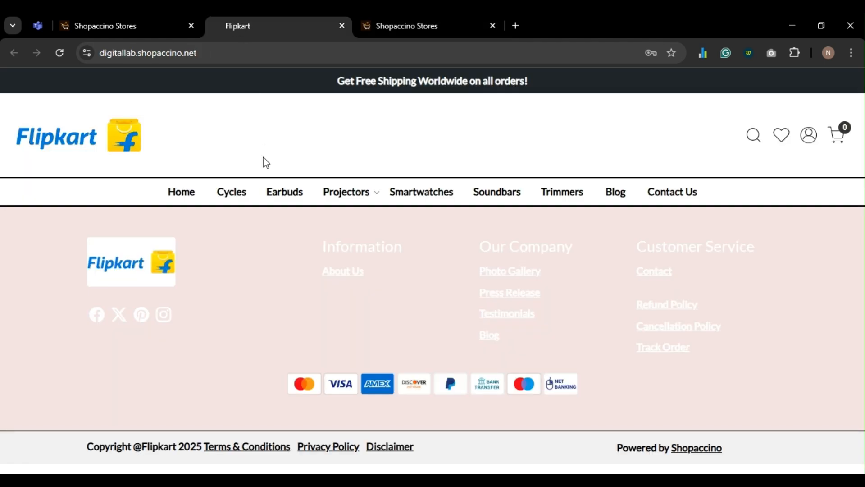
pyautogui.keyDown('ctrl'); pyautogui.click(285, 197); pyautogui.keyUp('ctrl')
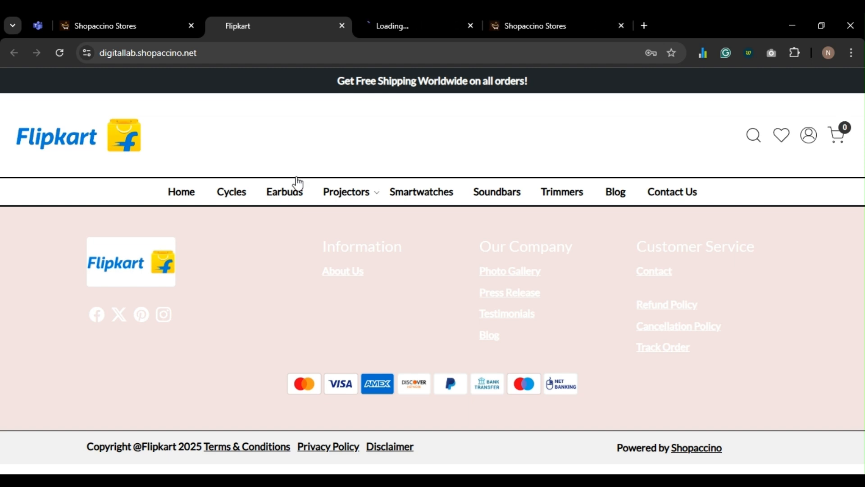
pyautogui.click(396, 27)
pyautogui.click(394, 55)
pyautogui.hotkey('ctrl', 'c')
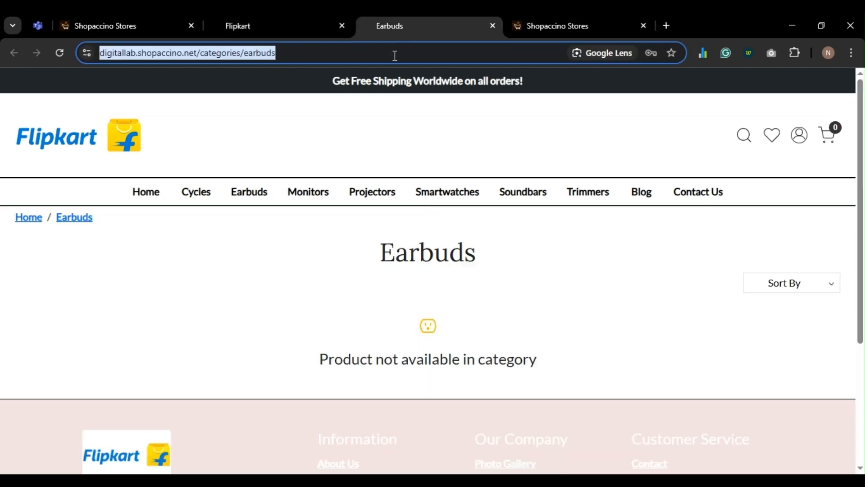
pyautogui.hotkey('ctrl', 'Tab')
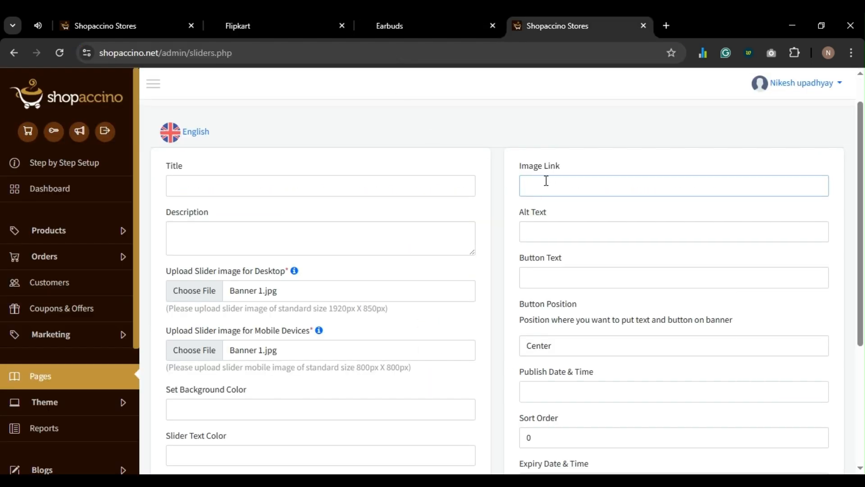
# - Paste the Earbuds address as the image link and set the button text to SHOP NOW
pyautogui.hotkey('ctrl', 'v')
pyautogui.scroll(-2, 579, 182)
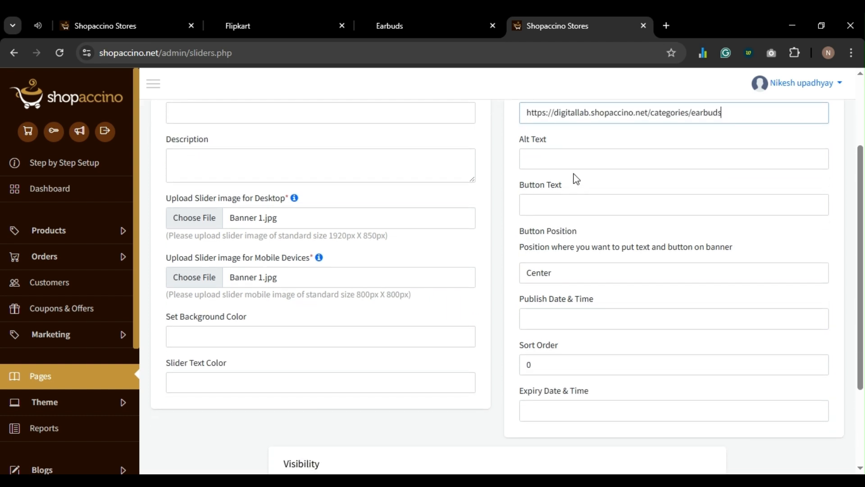
pyautogui.click(577, 204)
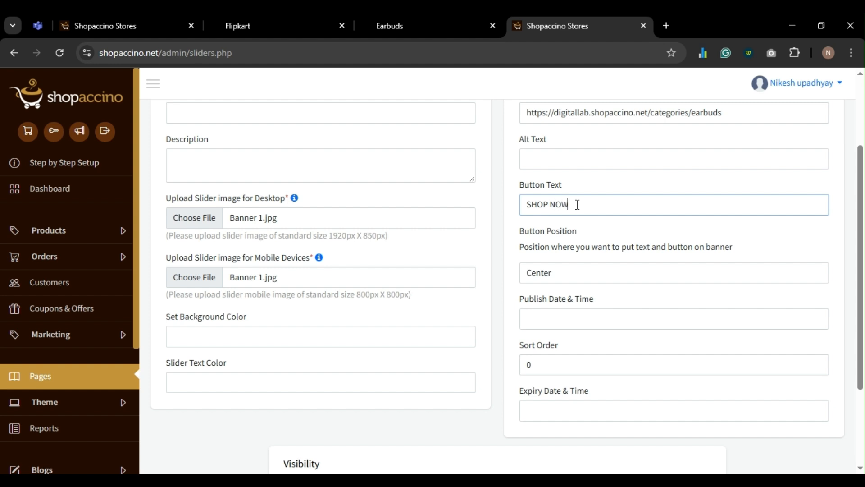
pyautogui.scroll(-3, 577, 205)
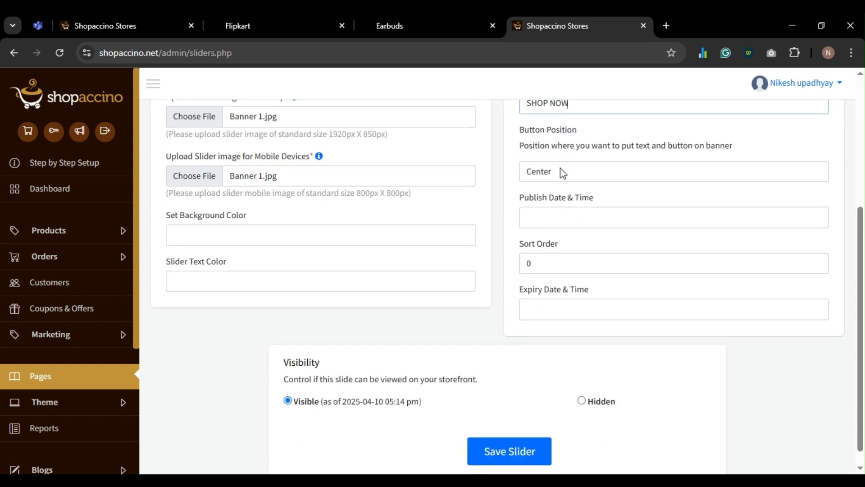
pyautogui.scroll(-1, 573, 301)
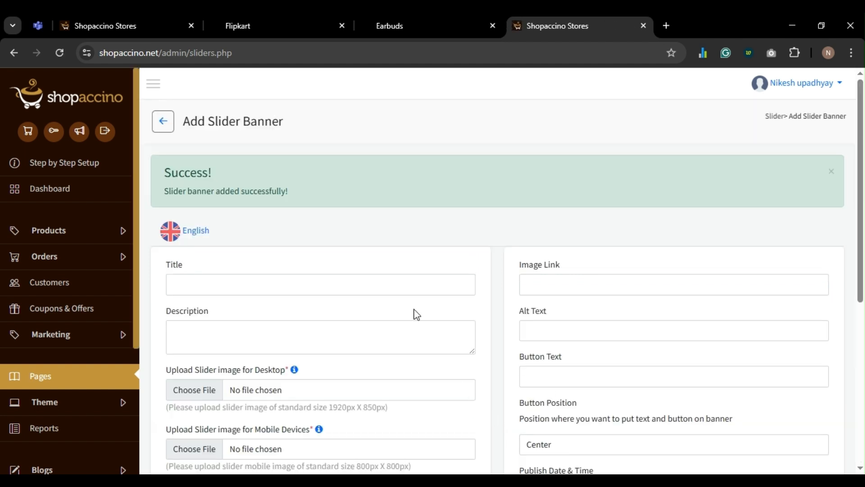
# - Save a second slider banner with Banner 2.jpg as its desktop and mobile image
pyautogui.scroll(-4, 401, 272)
pyautogui.scroll(-2, 401, 272)
pyautogui.scroll(2, 315, 257)
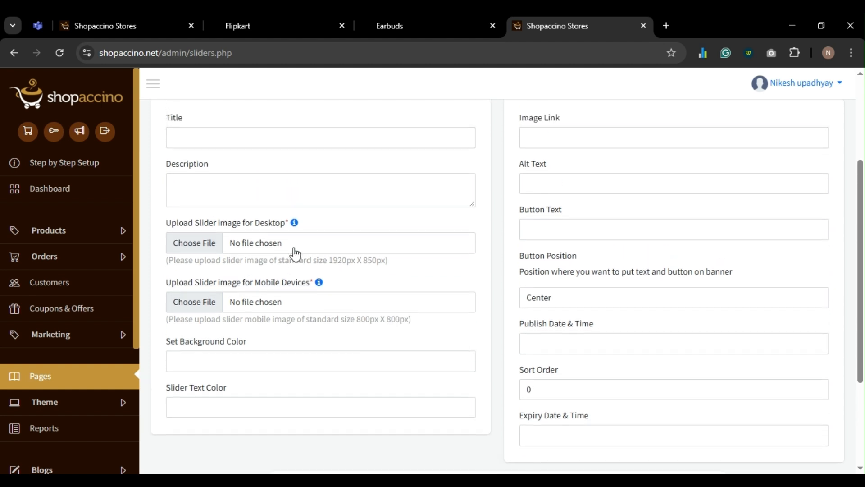
pyautogui.click(201, 254)
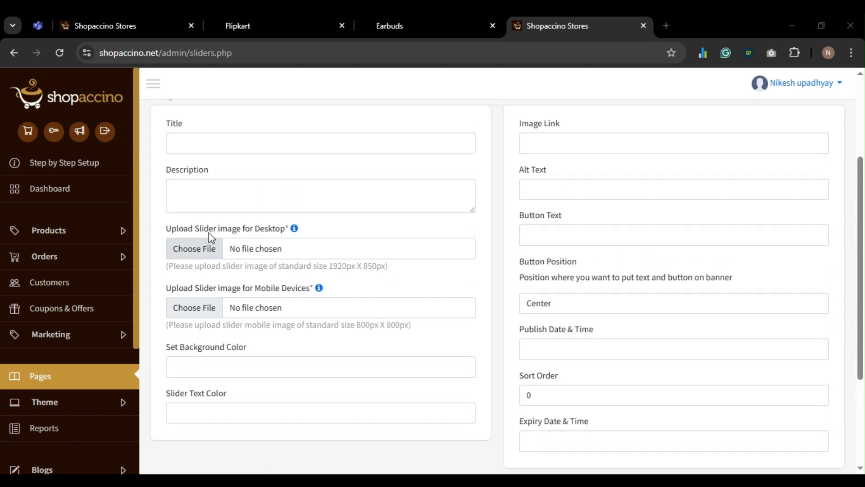
pyautogui.doubleClick(221, 132)
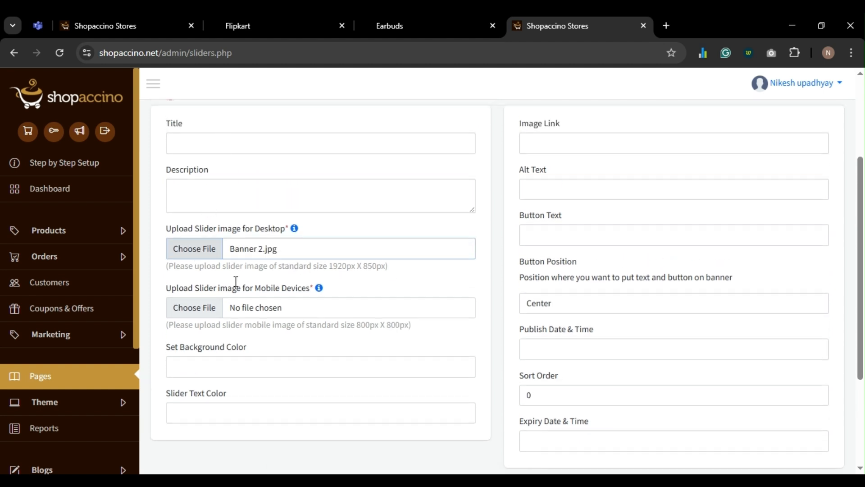
pyautogui.click(207, 314)
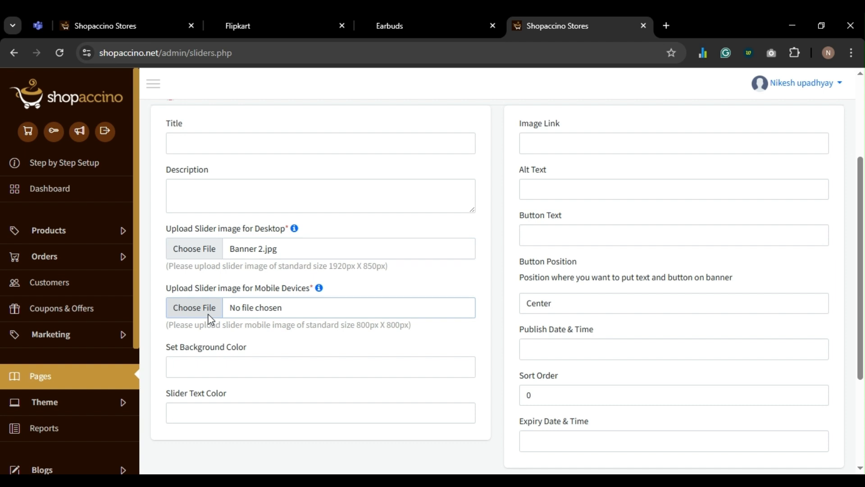
pyautogui.doubleClick(227, 130)
pyautogui.scroll(-4, 394, 285)
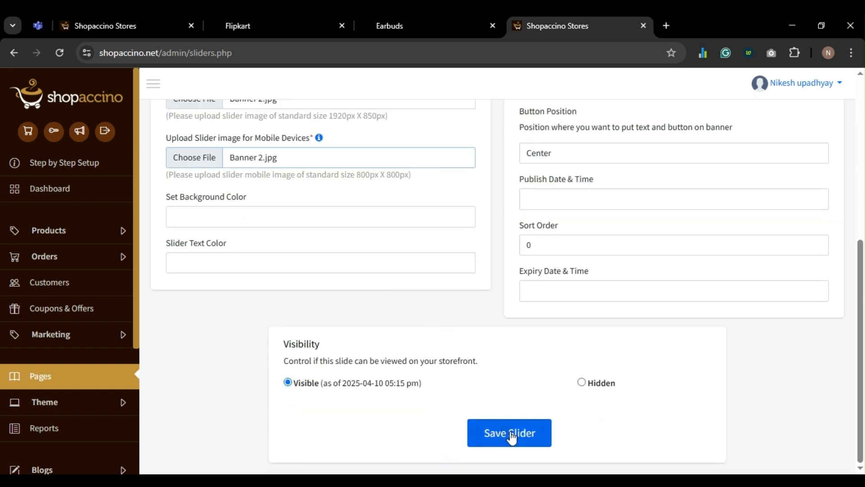
pyautogui.click(511, 434)
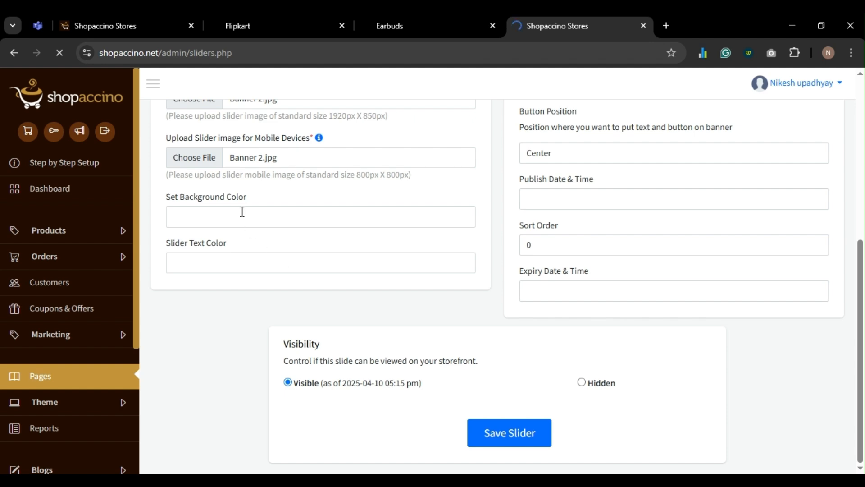
# - Save another slider banner using Banner 3.jpg for desktop and mobile, then view the Flipkart storefront
pyautogui.scroll(-5, 211, 281)
pyautogui.scroll(2, 217, 284)
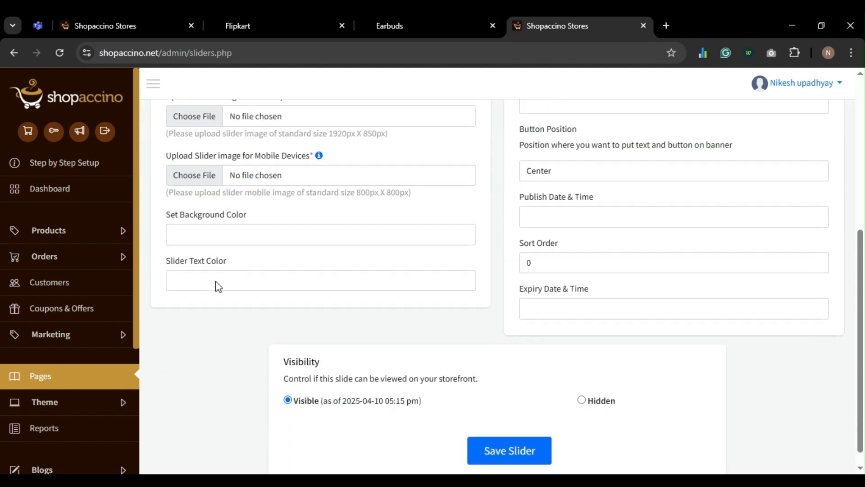
pyautogui.click(194, 203)
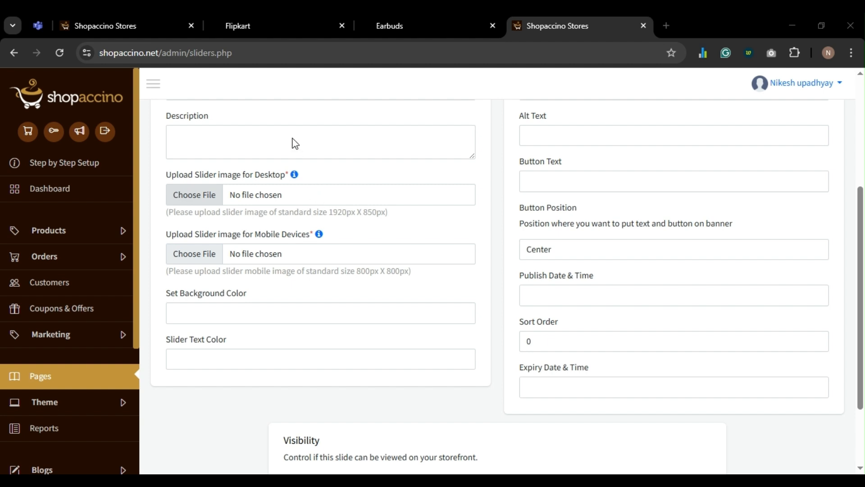
pyautogui.click(189, 254)
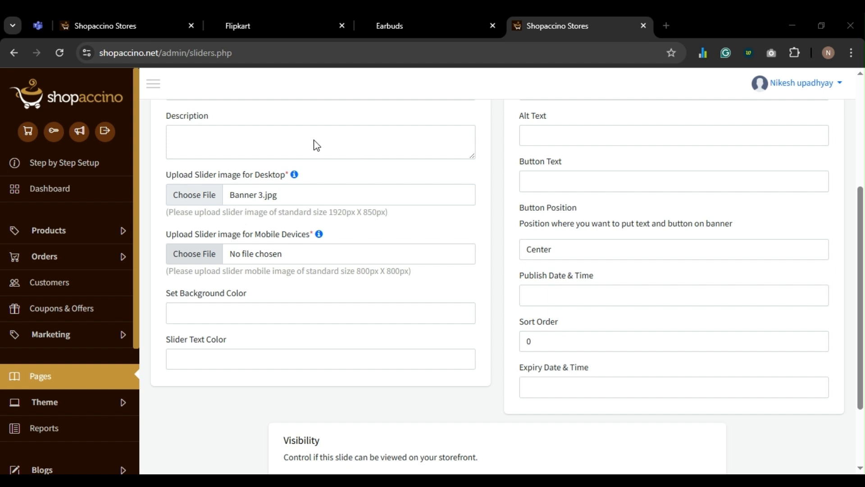
pyautogui.doubleClick(301, 136)
pyautogui.scroll(-2, 404, 297)
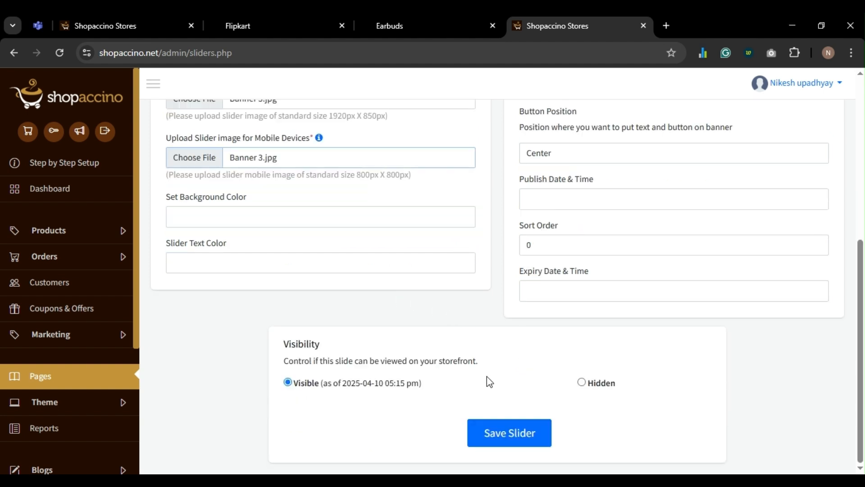
pyautogui.click(499, 437)
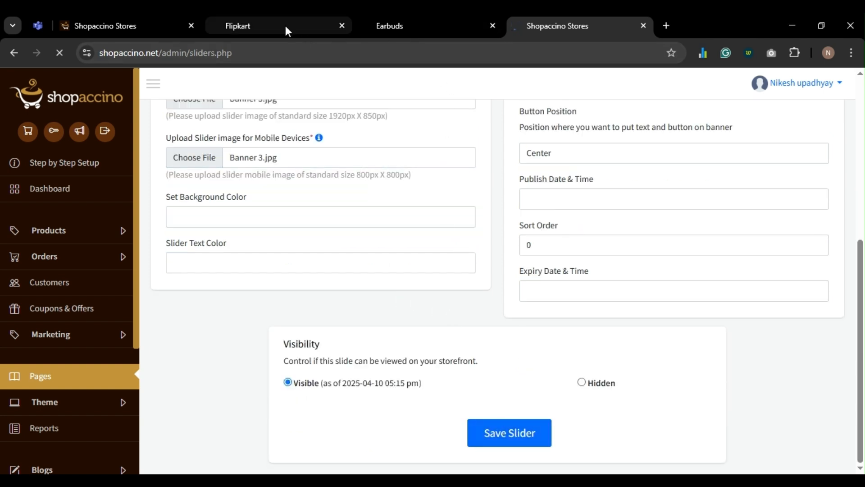
pyautogui.click(285, 24)
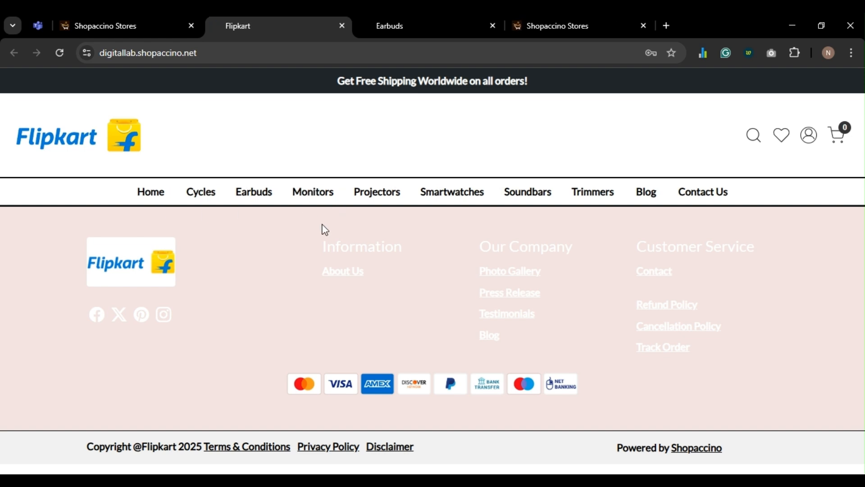
# - Glance at the Earbuds category page, then return to the admin panel's Pages section
pyautogui.click(431, 24)
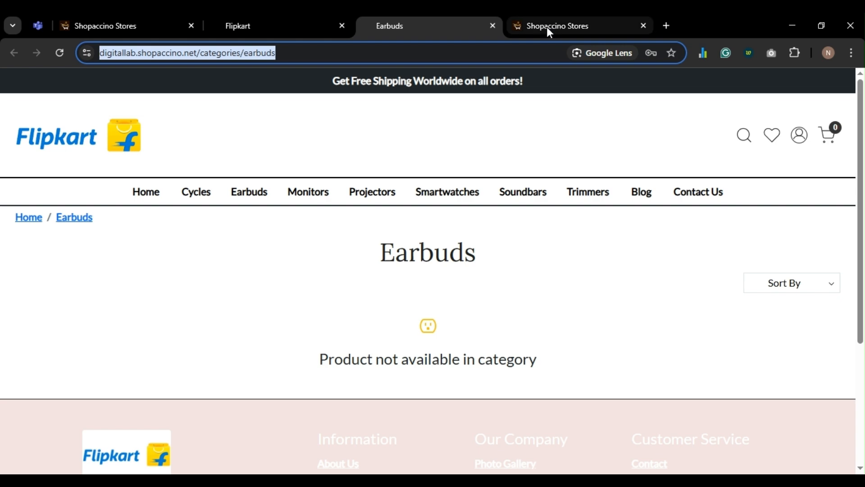
pyautogui.click(547, 27)
pyautogui.scroll(-5, 464, 301)
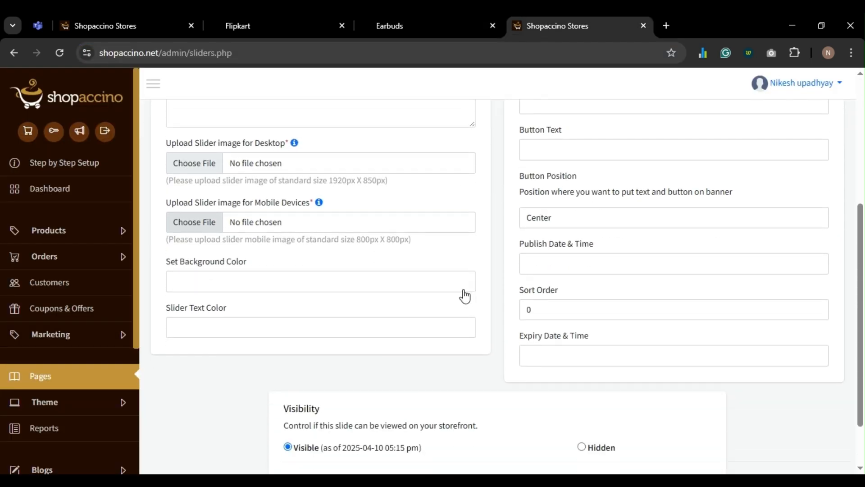
pyautogui.scroll(3, 468, 289)
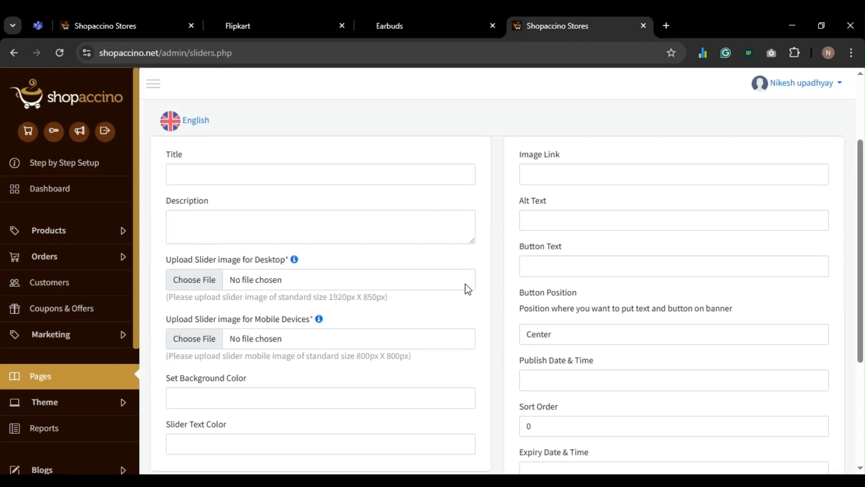
pyautogui.scroll(-1, 468, 289)
pyautogui.scroll(3, 496, 251)
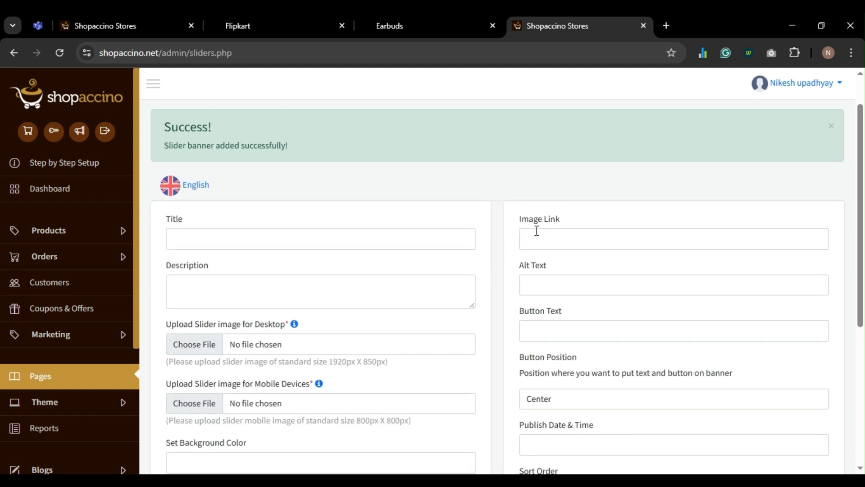
pyautogui.scroll(-4, 537, 228)
pyautogui.scroll(-2, 542, 236)
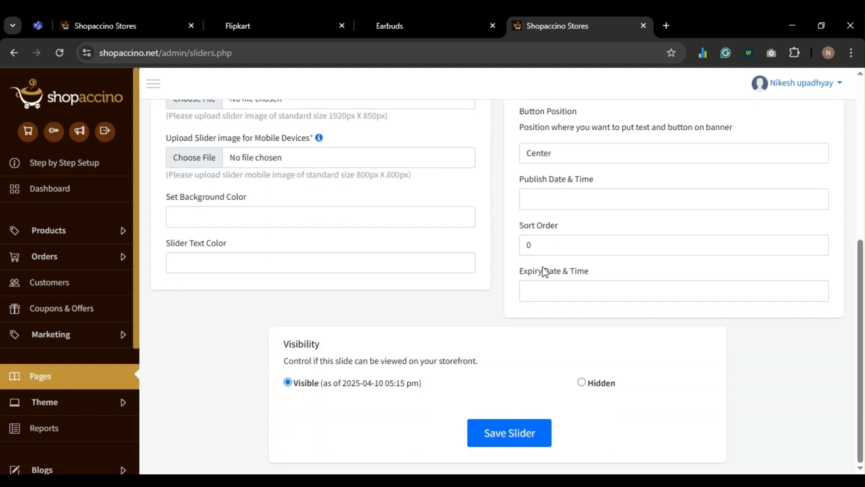
pyautogui.click(53, 383)
pyautogui.scroll(-2, 328, 310)
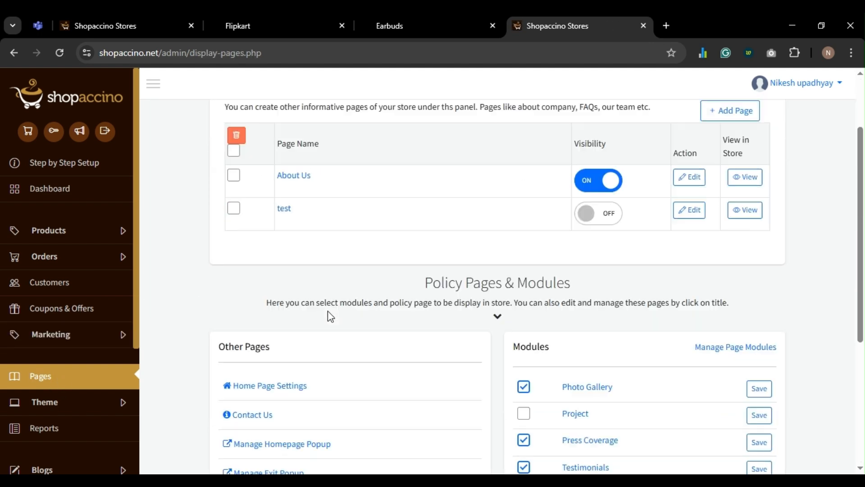
pyautogui.scroll(-5, 328, 315)
# - Select and delete all three slider banners in Manage Sliders
pyautogui.click(271, 276)
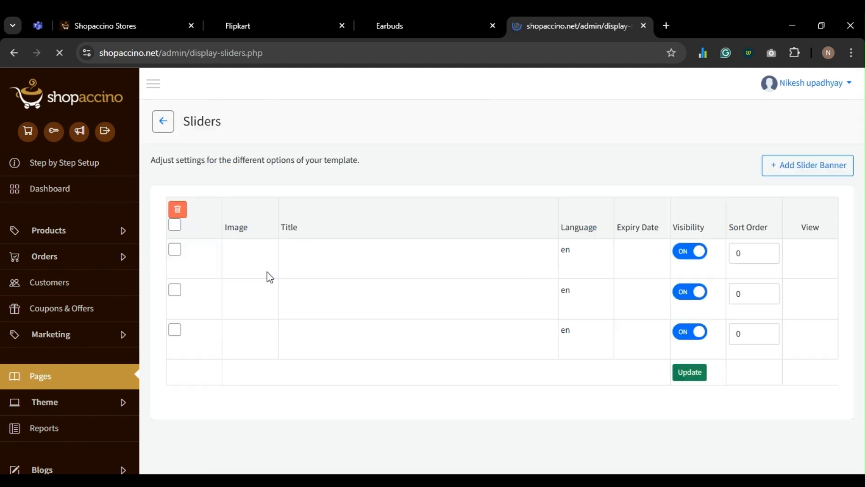
pyautogui.scroll(-1, 284, 269)
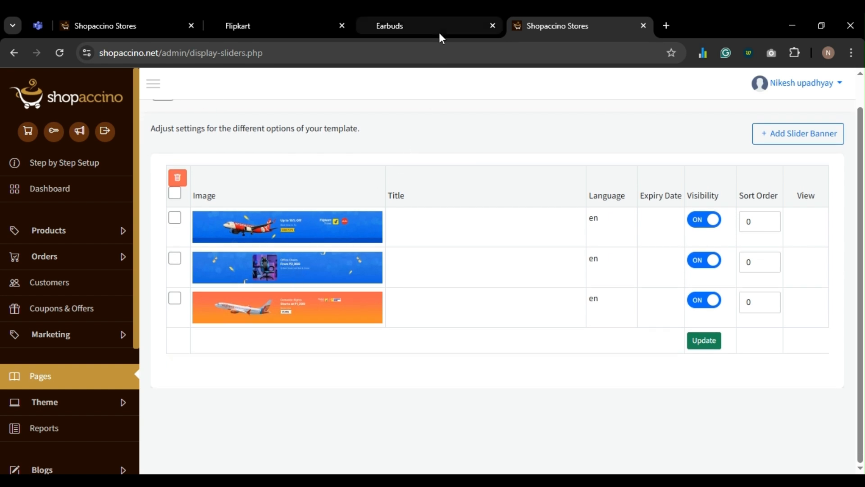
pyautogui.click(175, 193)
pyautogui.click(181, 181)
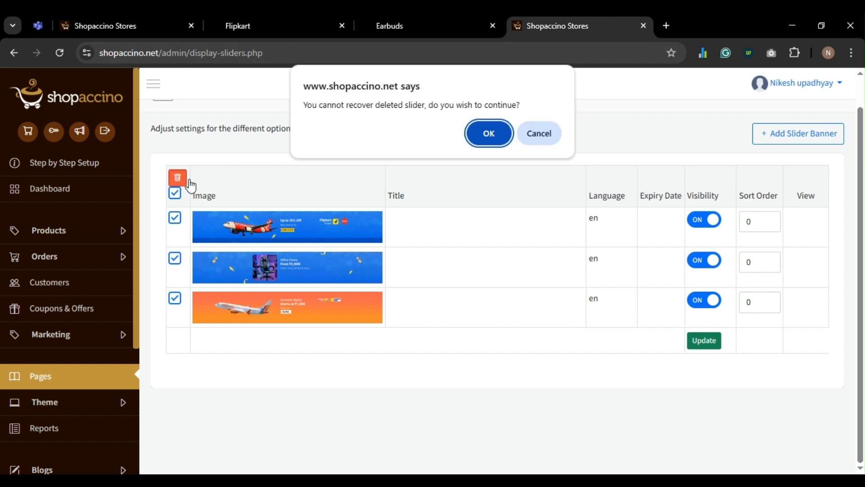
pyautogui.click(480, 135)
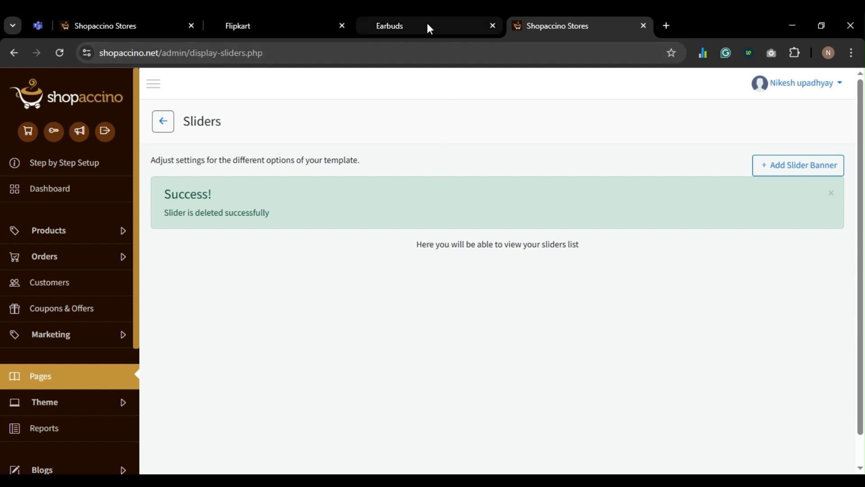
# - Check the Flipkart home page without sliders, then return to the admin panel
pyautogui.click(427, 25)
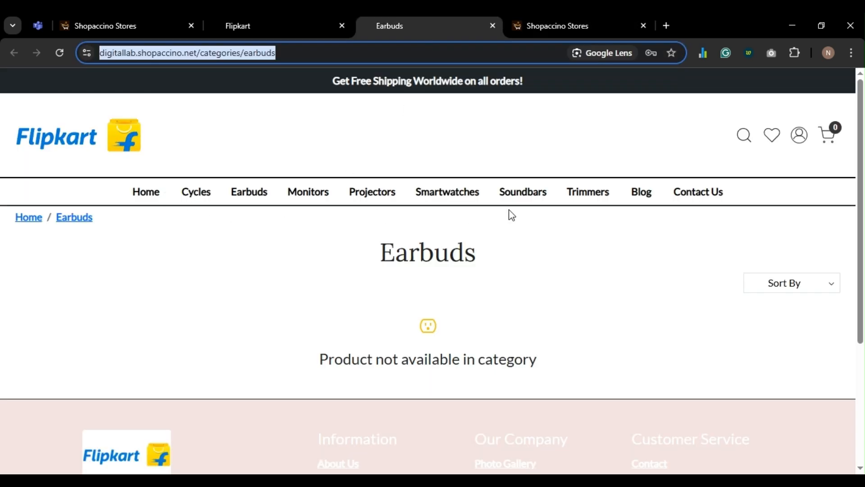
pyautogui.click(133, 197)
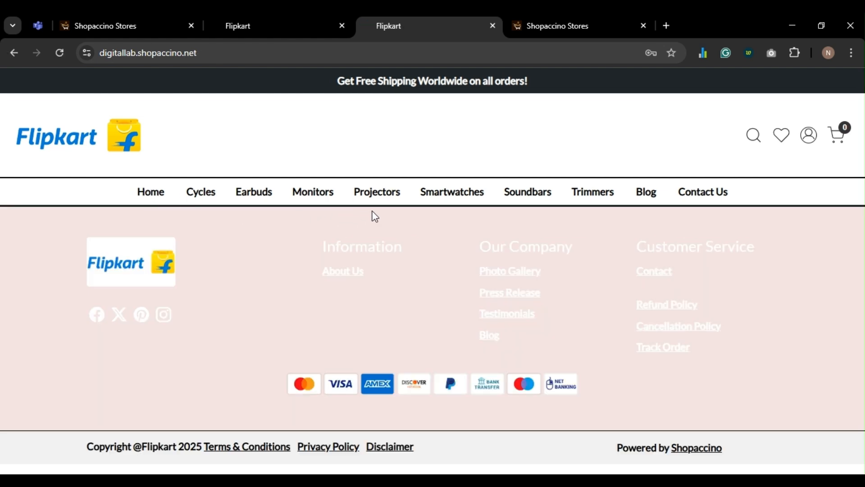
pyautogui.click(539, 31)
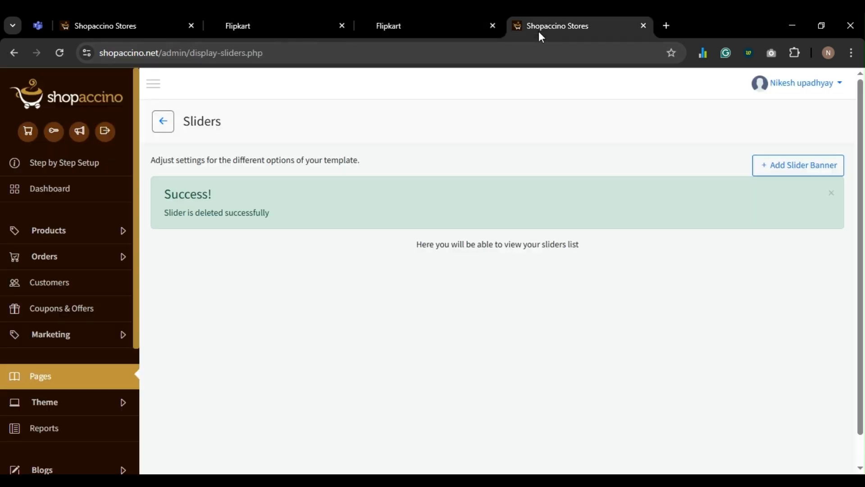
# - Open the Step by Step Setup guide and look over the themes page
pyautogui.click(53, 170)
pyautogui.scroll(-1, 340, 218)
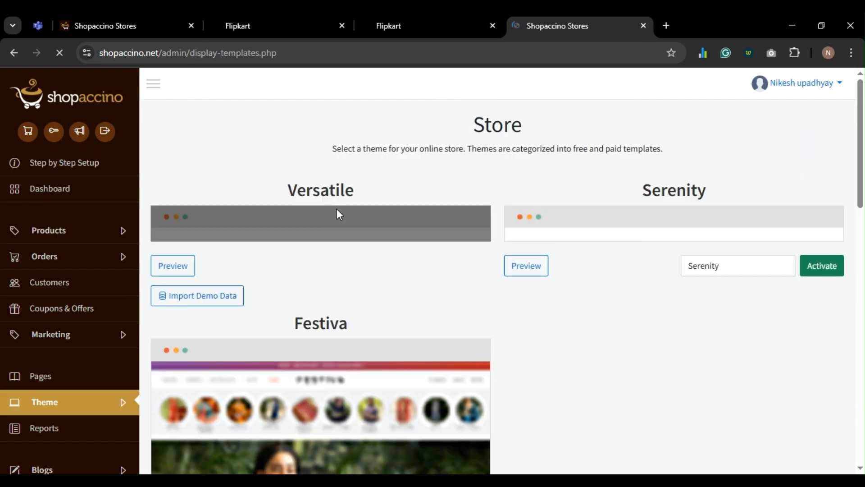
pyautogui.scroll(-3, 444, 365)
pyautogui.scroll(-10, 445, 364)
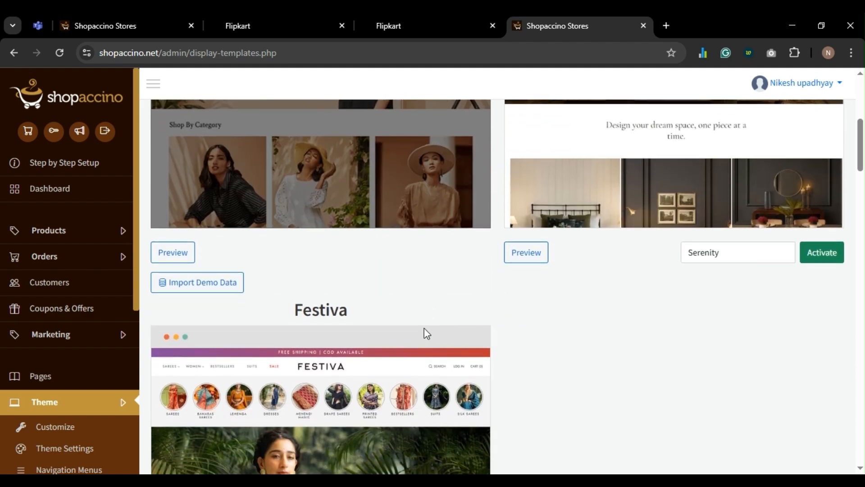
pyautogui.scroll(12, 424, 314)
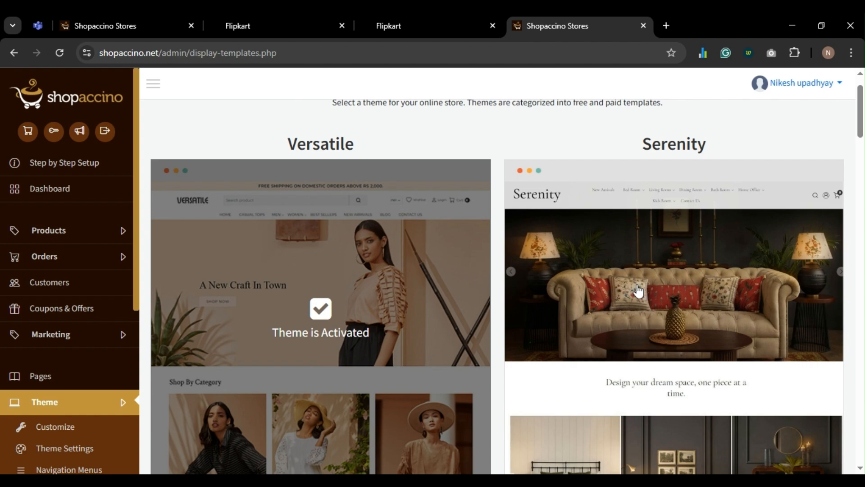
pyautogui.scroll(-6, 640, 291)
pyautogui.scroll(2, 636, 283)
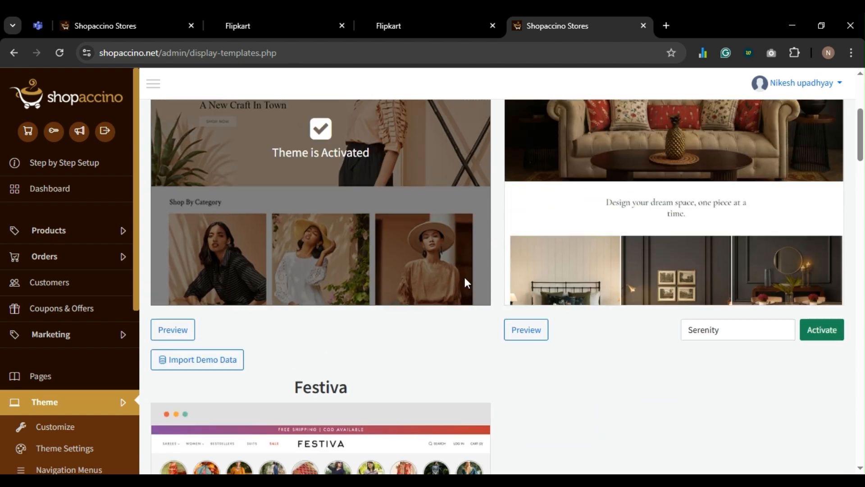
pyautogui.scroll(-2, 286, 309)
pyautogui.scroll(-4, 67, 356)
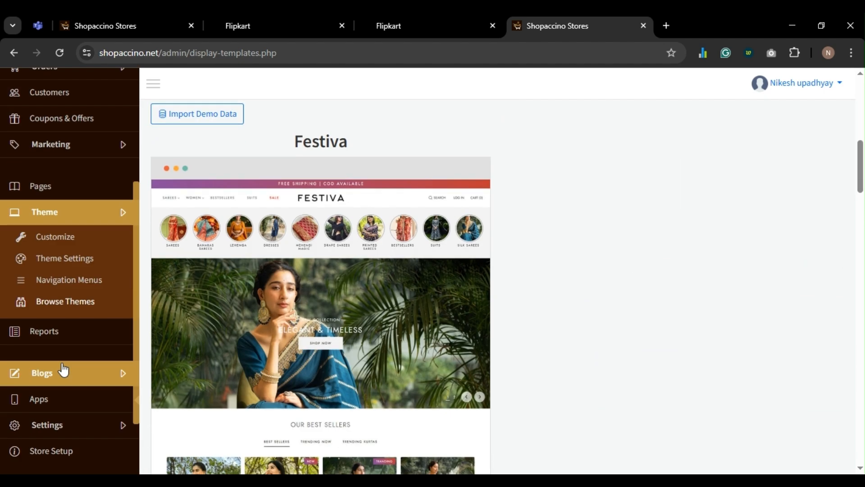
# - Open Theme Settings and launch the theme editor with the Flipkart store preview
pyautogui.click(58, 258)
pyautogui.scroll(-12, 328, 304)
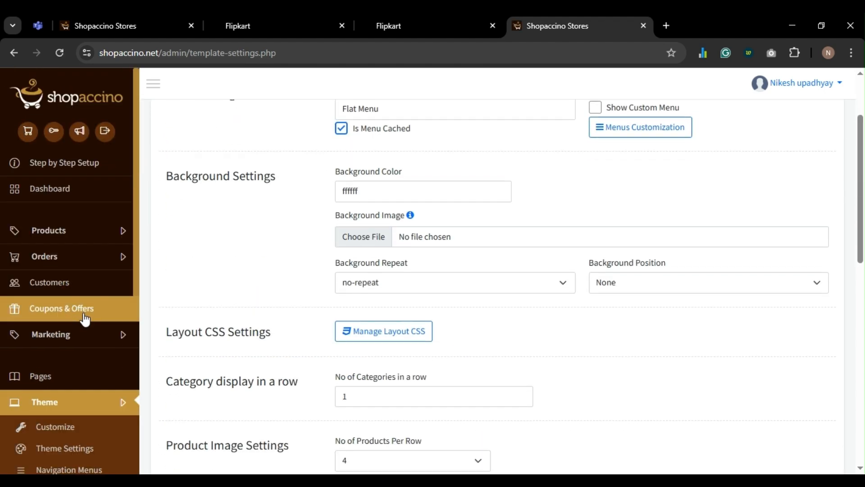
pyautogui.scroll(-2, 339, 303)
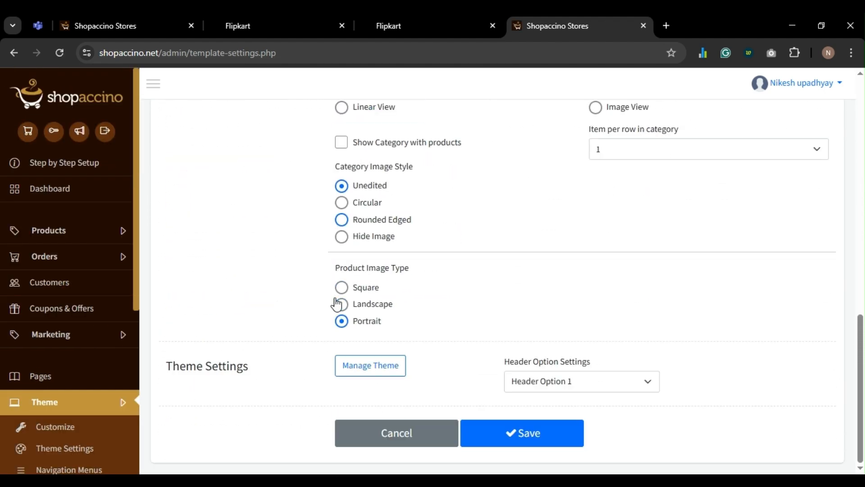
pyautogui.scroll(14, 343, 316)
pyautogui.scroll(1, 349, 355)
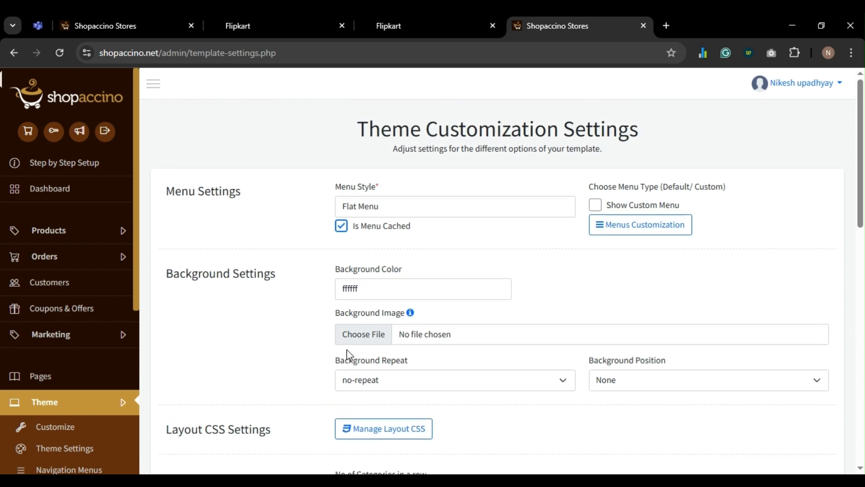
pyautogui.scroll(-3, 81, 356)
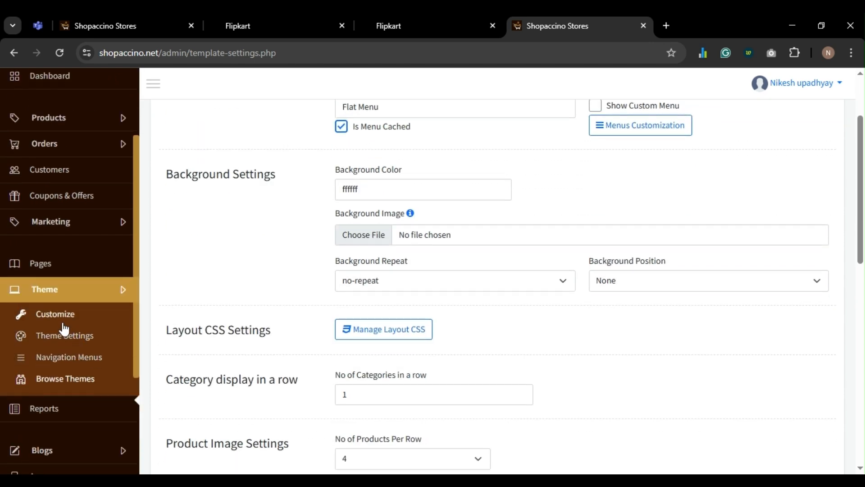
pyautogui.click(62, 318)
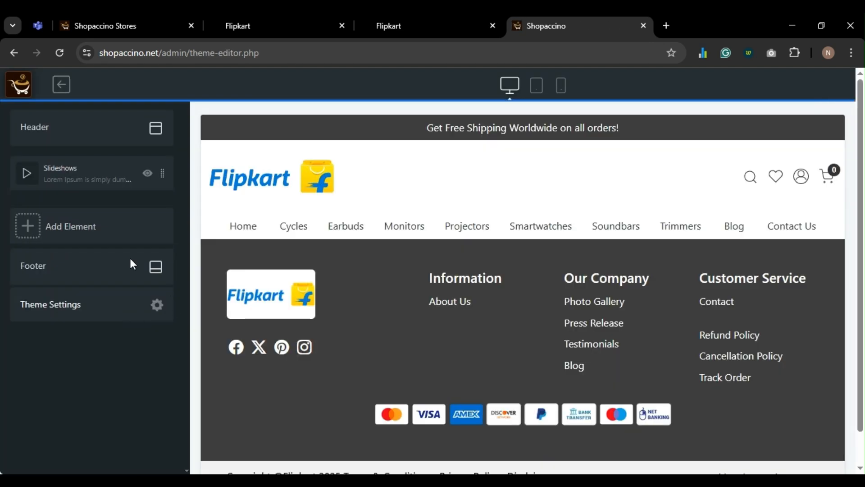
# - Delete the existing Slideshows element, confirming with Yes, then show the Add Element list
pyautogui.click(82, 180)
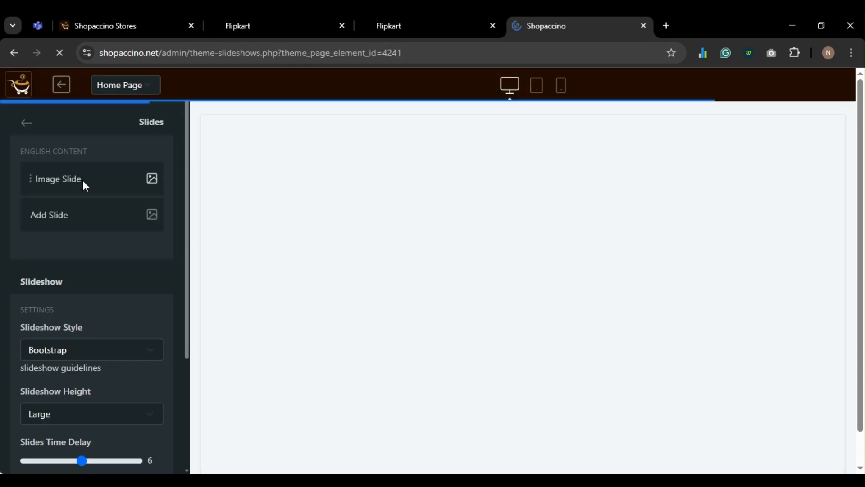
pyautogui.click(26, 124)
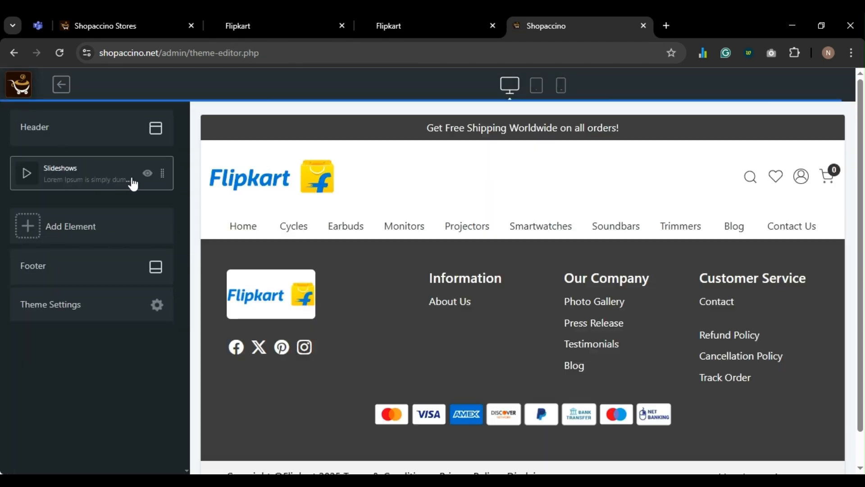
pyautogui.click(113, 181)
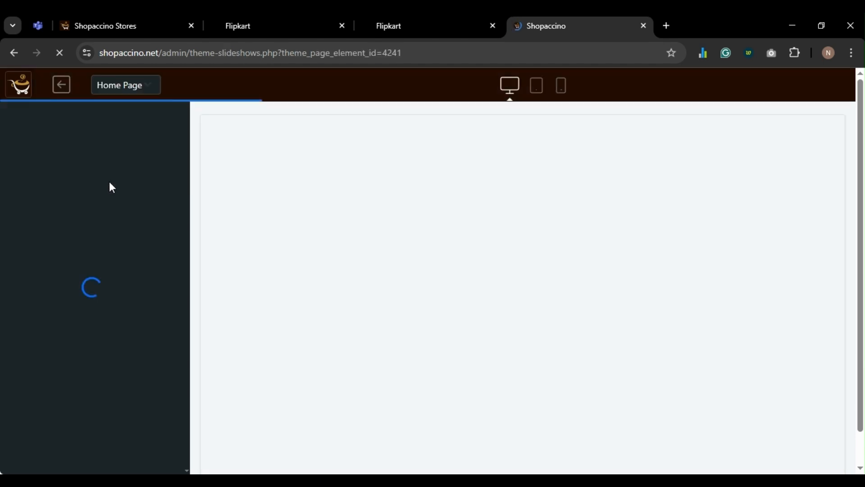
pyautogui.scroll(-4, 107, 225)
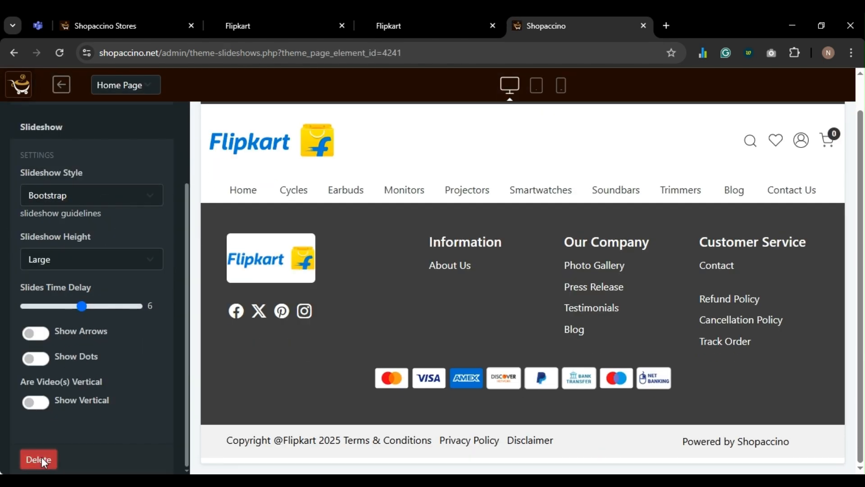
pyautogui.click(41, 459)
pyautogui.click(465, 346)
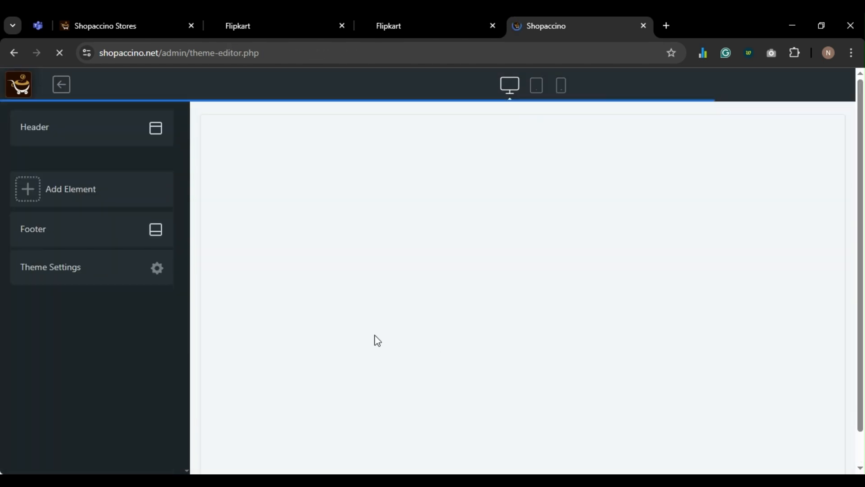
pyautogui.click(64, 199)
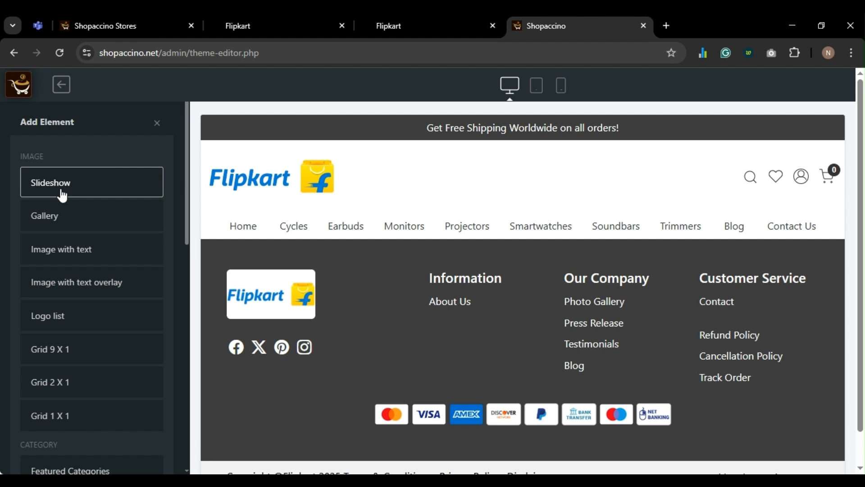
# - Add a Slideshow element and give its image slide the earbuds link and SHOP NOW text
pyautogui.click(63, 195)
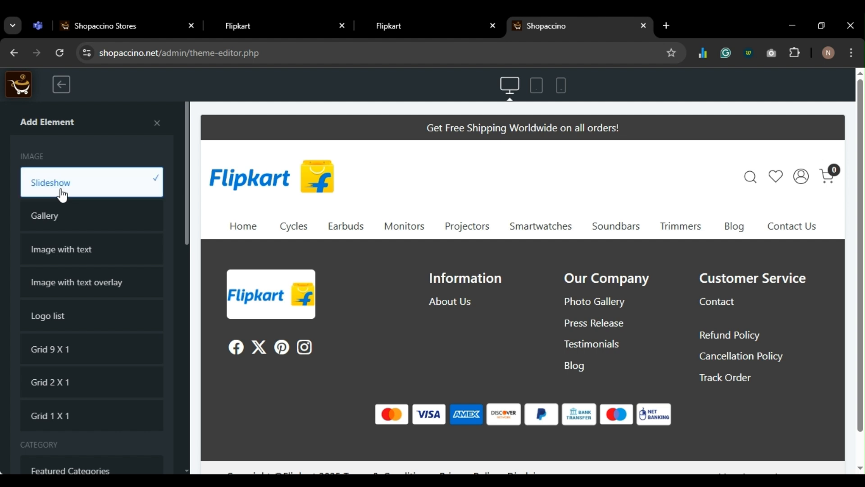
pyautogui.scroll(-10, 65, 197)
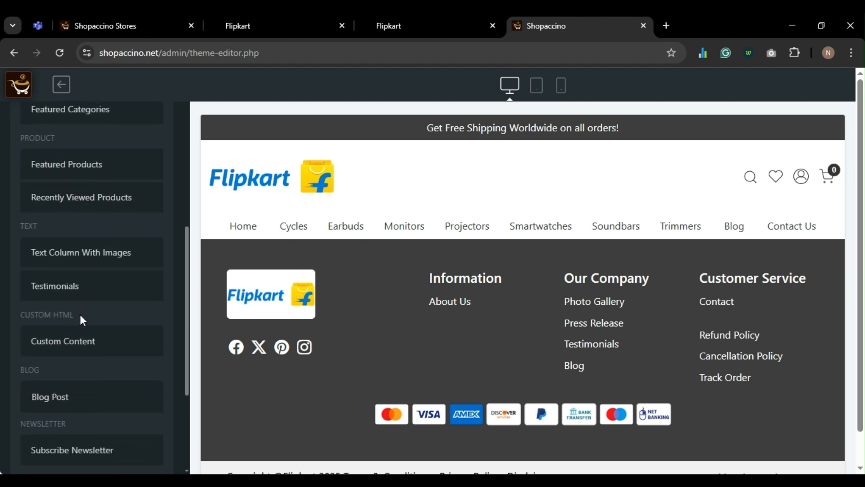
pyautogui.click(125, 456)
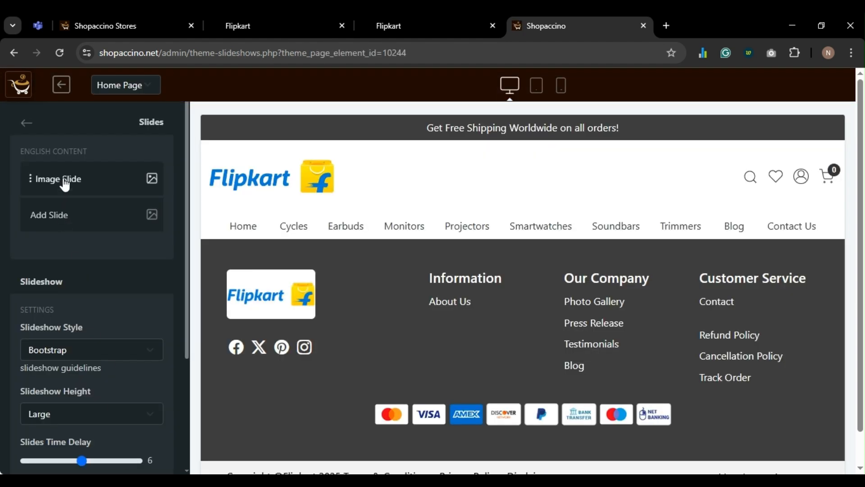
pyautogui.click(63, 180)
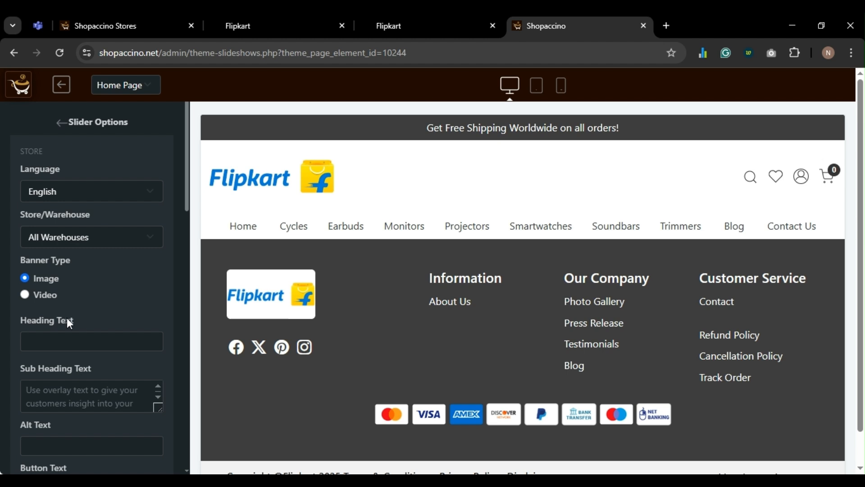
pyautogui.scroll(-3, 67, 320)
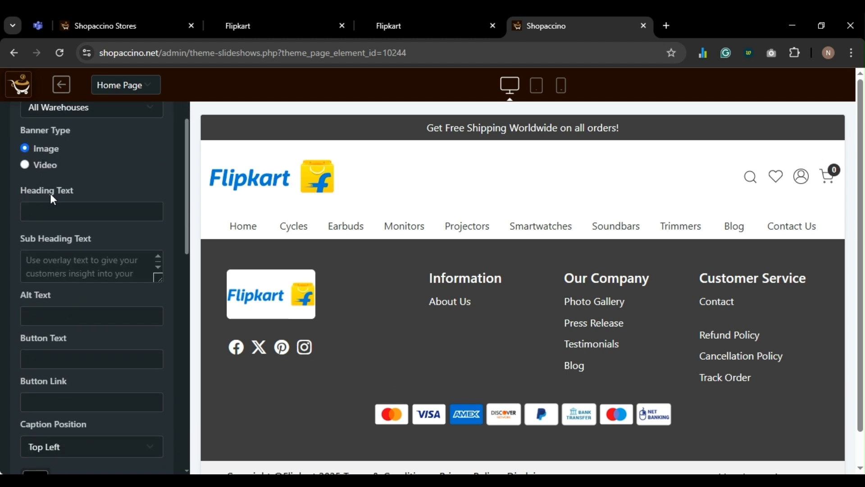
pyautogui.scroll(-3, 54, 288)
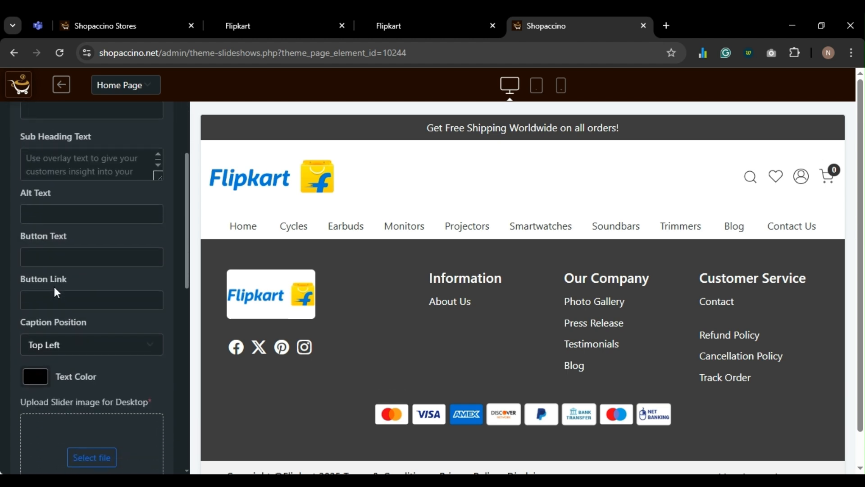
pyautogui.click(57, 270)
pyautogui.hotkey('ctrl', 'v')
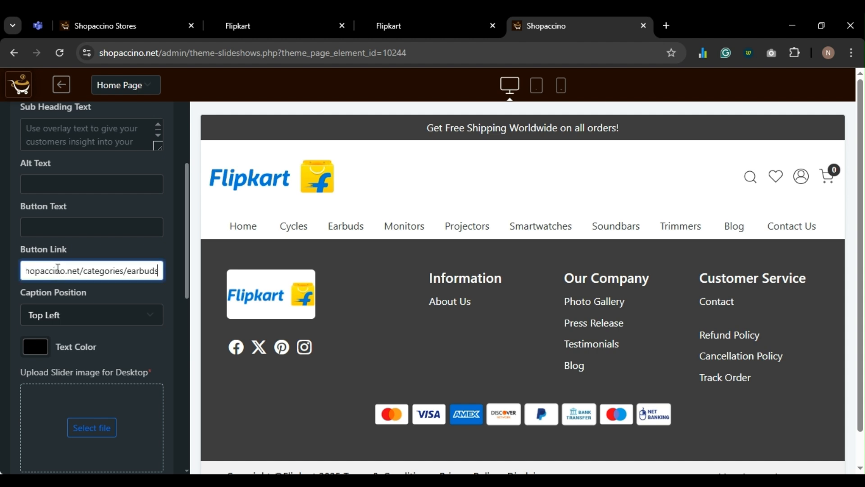
pyautogui.click(56, 232)
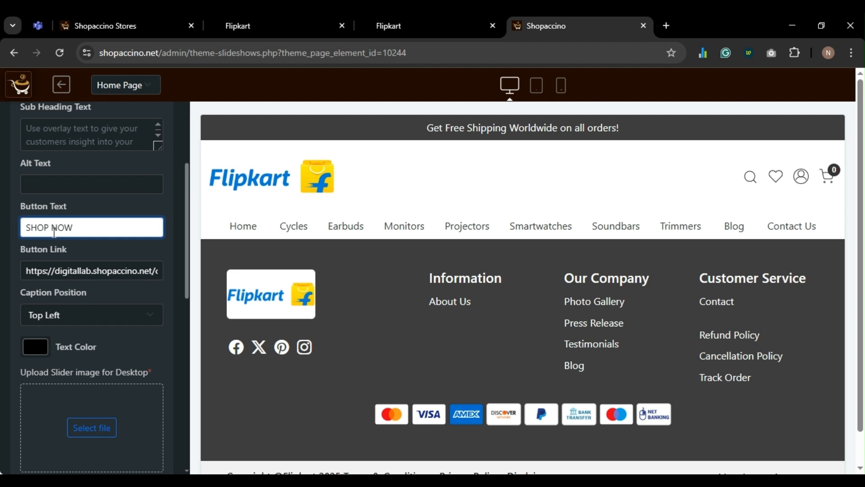
# - Upload the slide's desktop and mobile images, save it, and view the live storefront
pyautogui.scroll(-3, 54, 232)
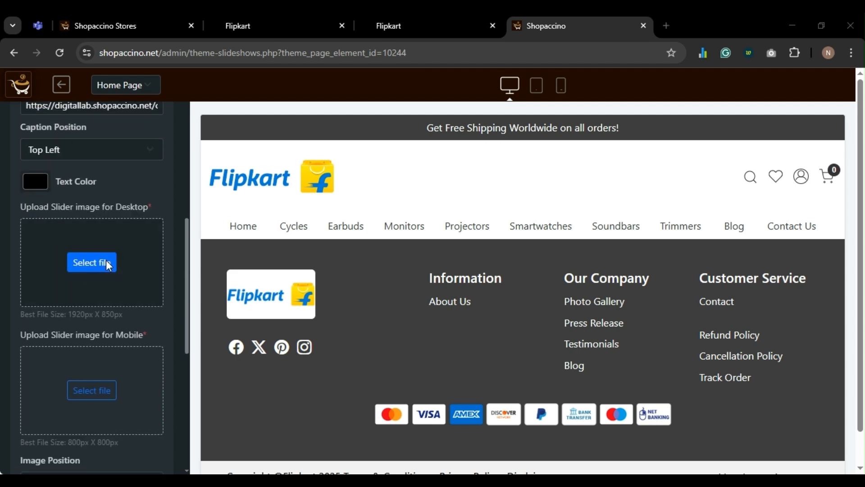
pyautogui.doubleClick(145, 136)
pyautogui.scroll(-2, 99, 314)
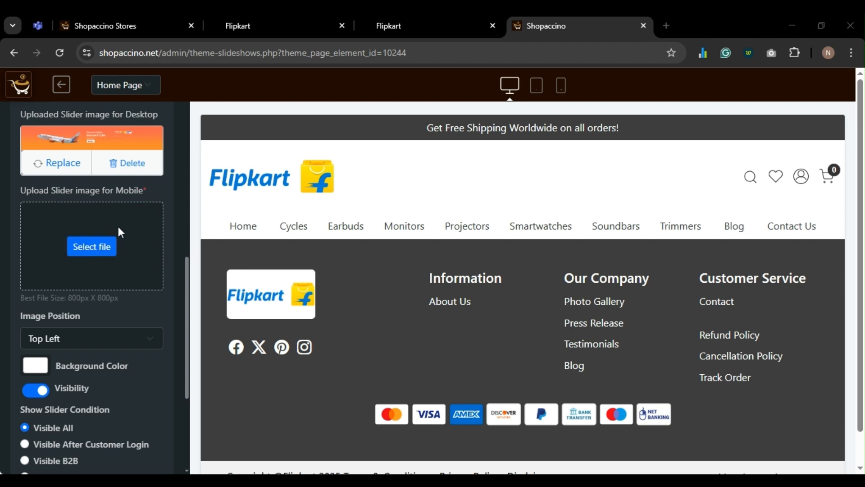
pyautogui.doubleClick(144, 118)
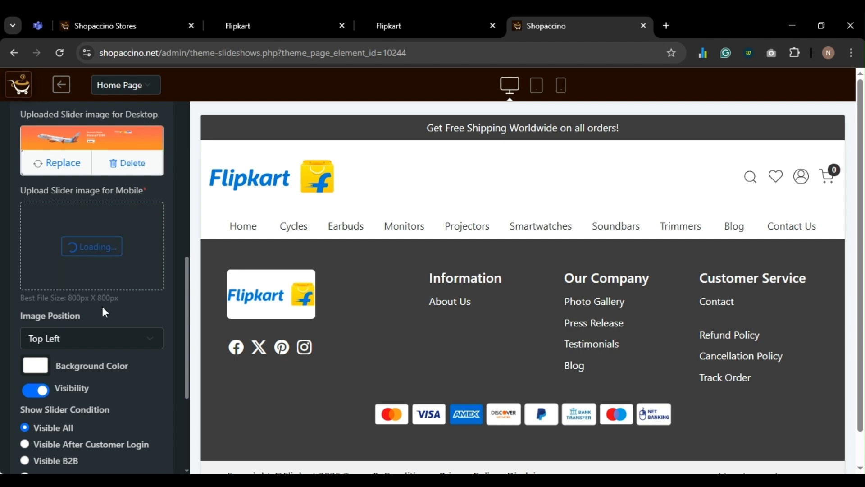
pyautogui.scroll(-3, 102, 306)
pyautogui.scroll(-3, 79, 225)
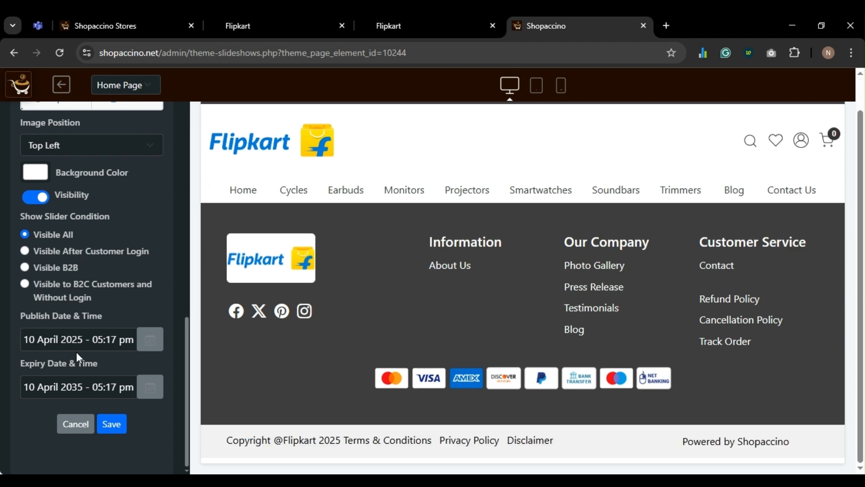
pyautogui.click(102, 425)
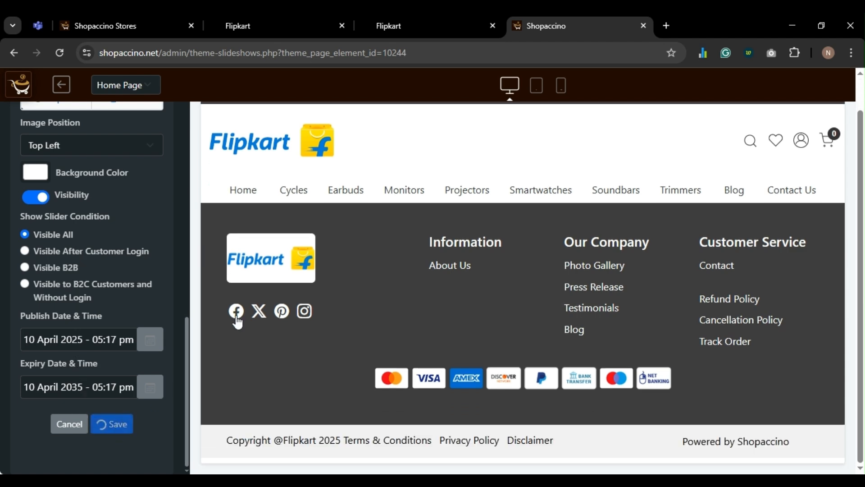
pyautogui.click(404, 20)
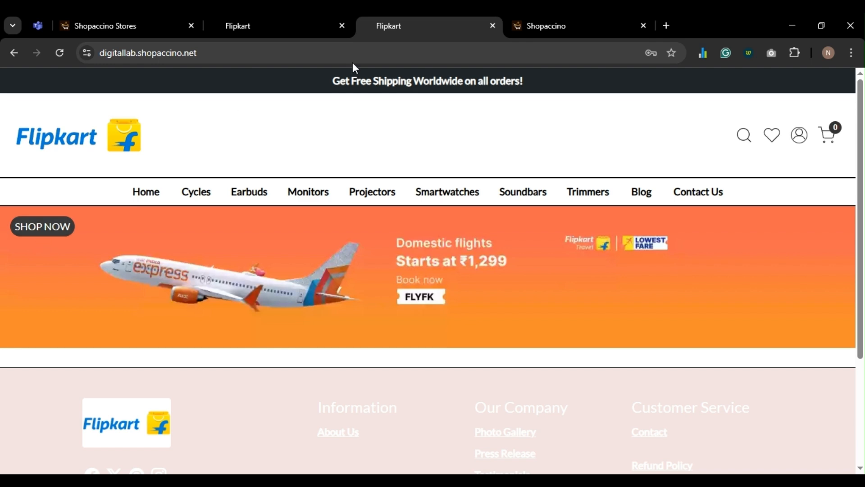
# - Change the flights slide's caption position to Bottom Center, then check the first Flipkart tab
pyautogui.click(557, 21)
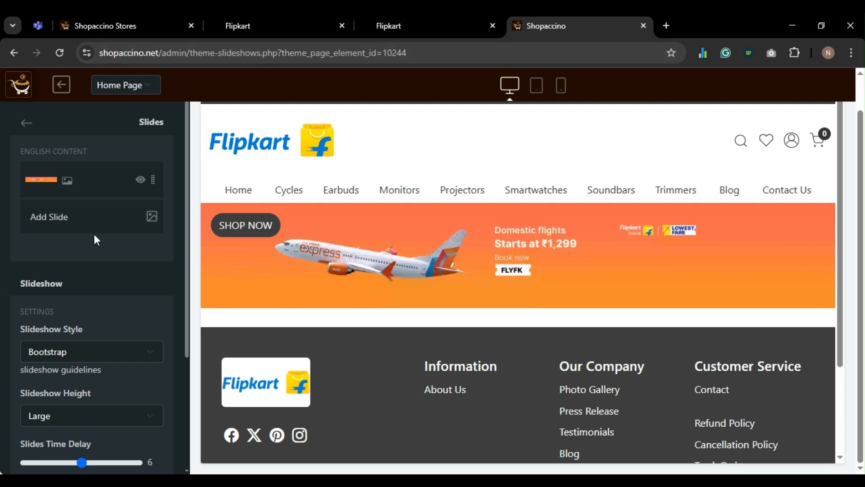
pyautogui.scroll(-3, 94, 237)
pyautogui.scroll(2, 93, 237)
pyautogui.scroll(1, 95, 239)
pyautogui.click(67, 181)
pyautogui.scroll(-5, 86, 215)
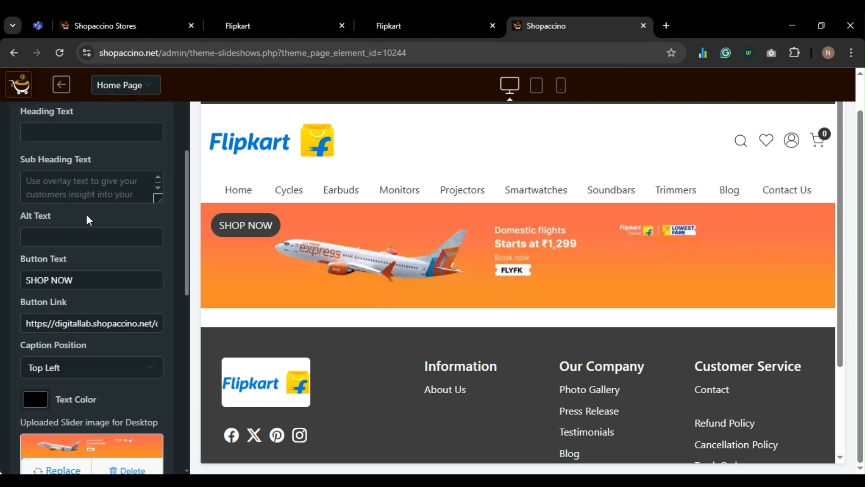
pyautogui.scroll(-3, 85, 214)
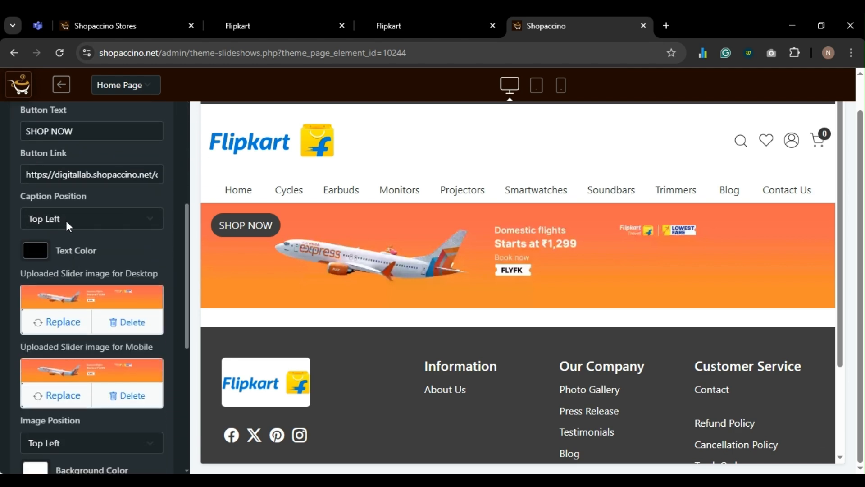
pyautogui.click(66, 220)
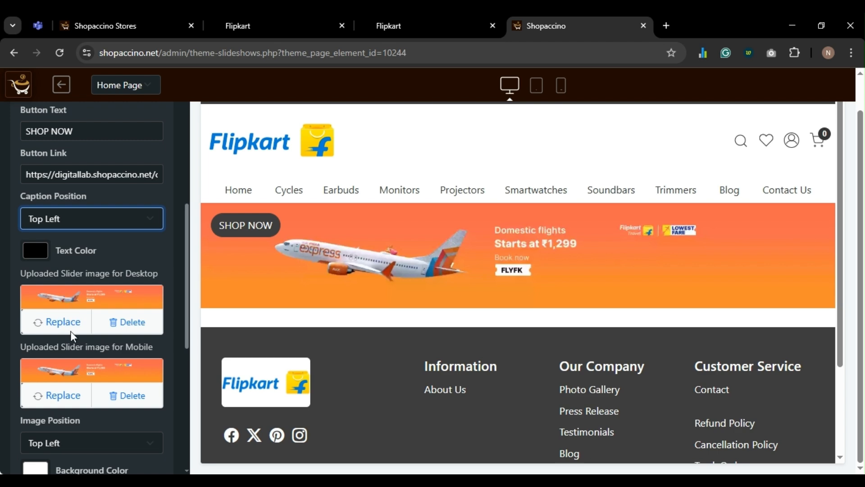
pyautogui.click(68, 358)
pyautogui.scroll(-5, 117, 332)
pyautogui.scroll(6, 117, 333)
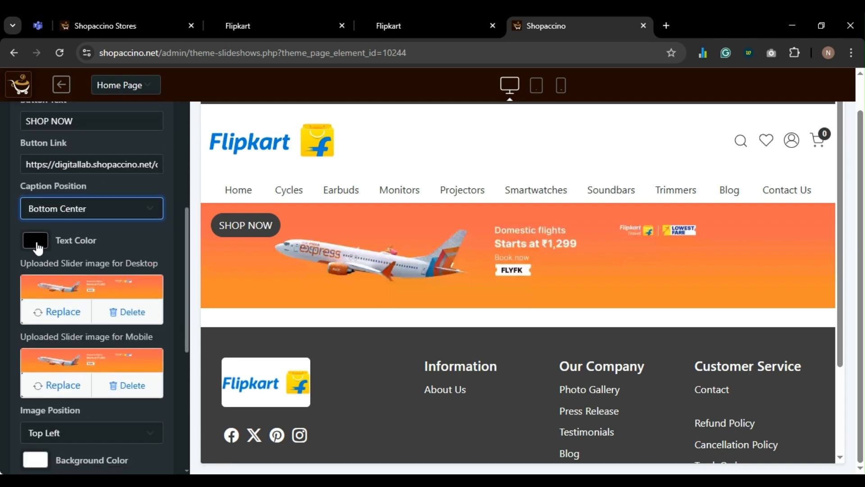
pyautogui.click(248, 30)
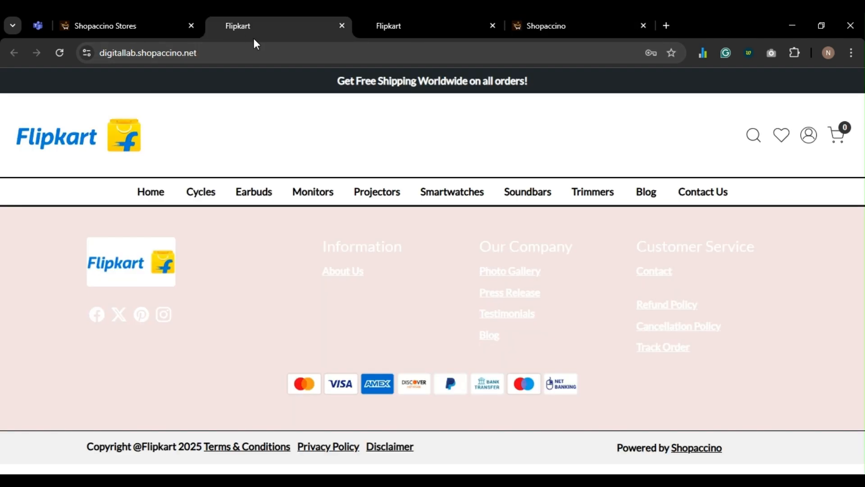
# - Set the first banner slide's caption text colour to red
pyautogui.click(368, 25)
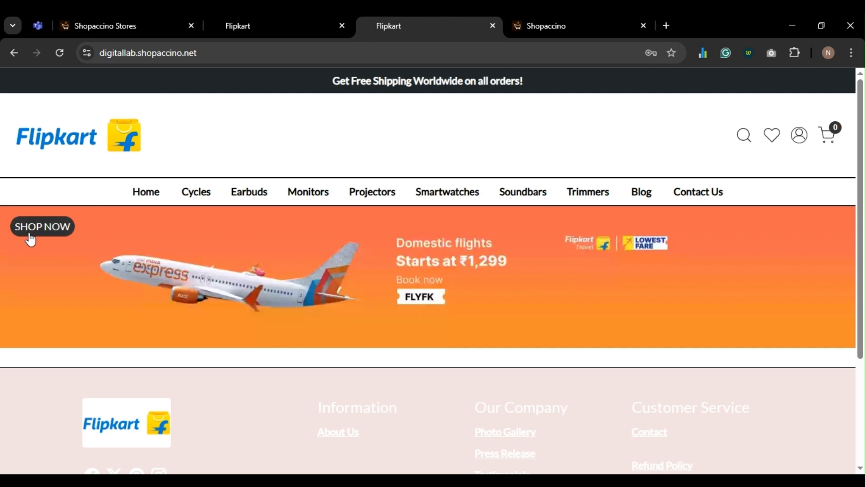
pyautogui.click(546, 27)
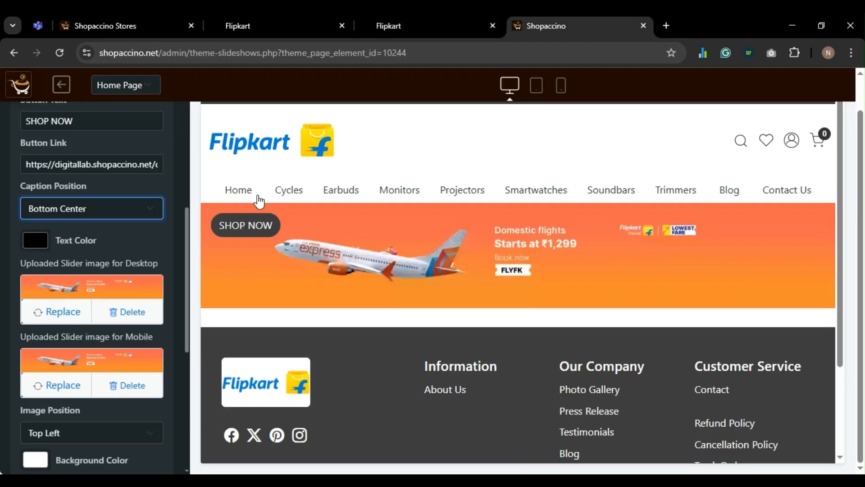
pyautogui.click(44, 250)
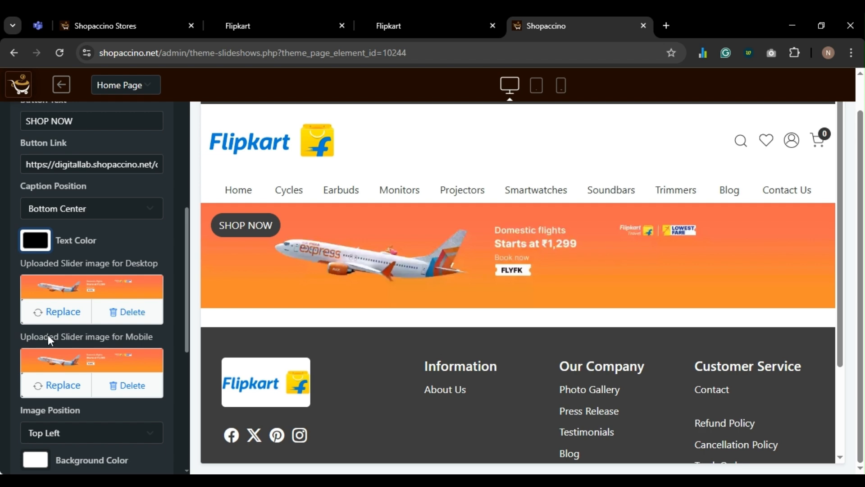
pyautogui.moveTo(26, 334); pyautogui.dragTo(154, 280)
# - Save the slide and check the flights banner on the live Flipkart storefront
pyautogui.scroll(-6, 147, 276)
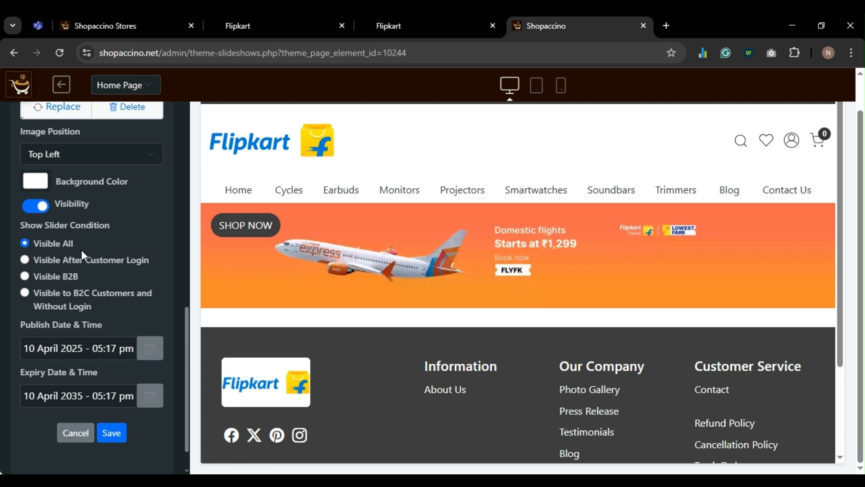
pyautogui.scroll(-1, 82, 250)
pyautogui.click(110, 394)
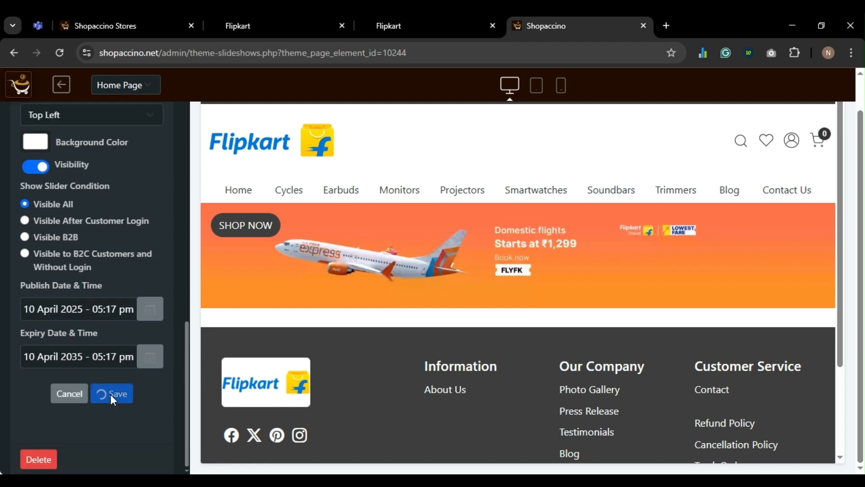
pyautogui.click(399, 33)
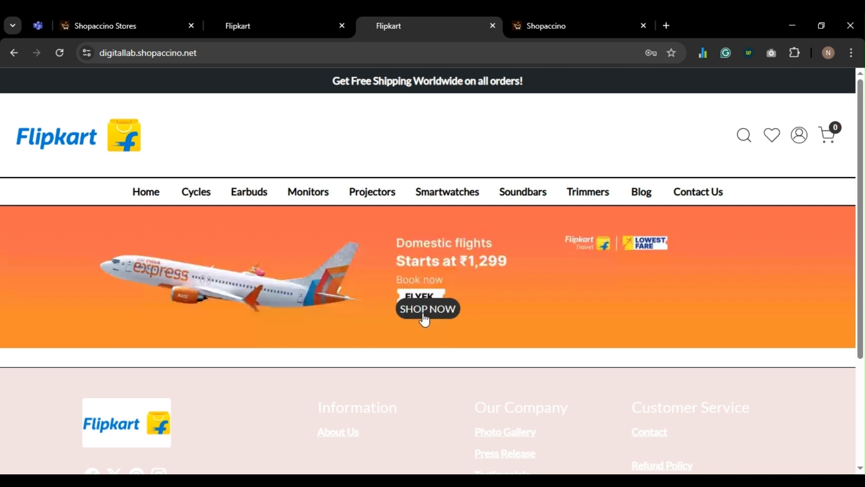
pyautogui.click(556, 26)
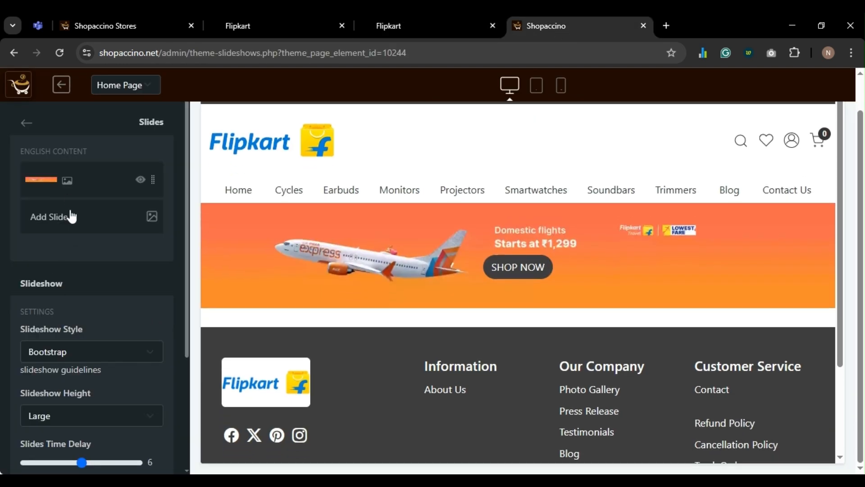
# - Clear the SHOP NOW button text from the first slide
pyautogui.click(67, 181)
pyautogui.scroll(-5, 88, 334)
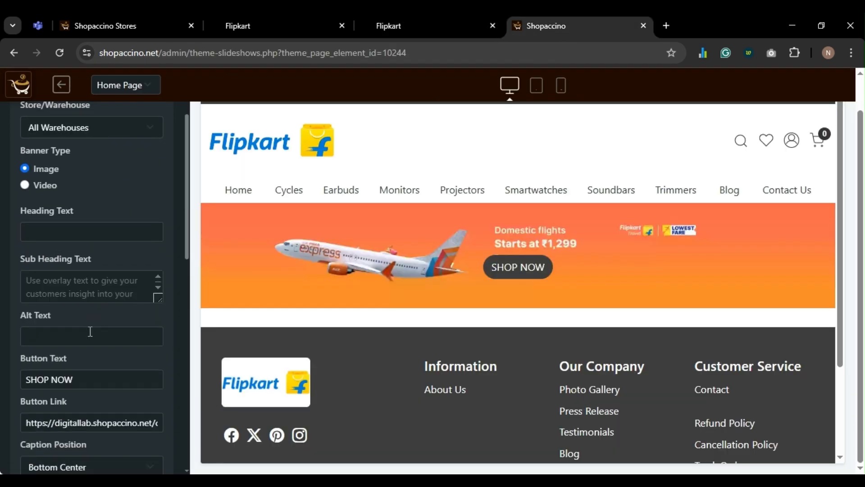
pyautogui.scroll(-1, 71, 250)
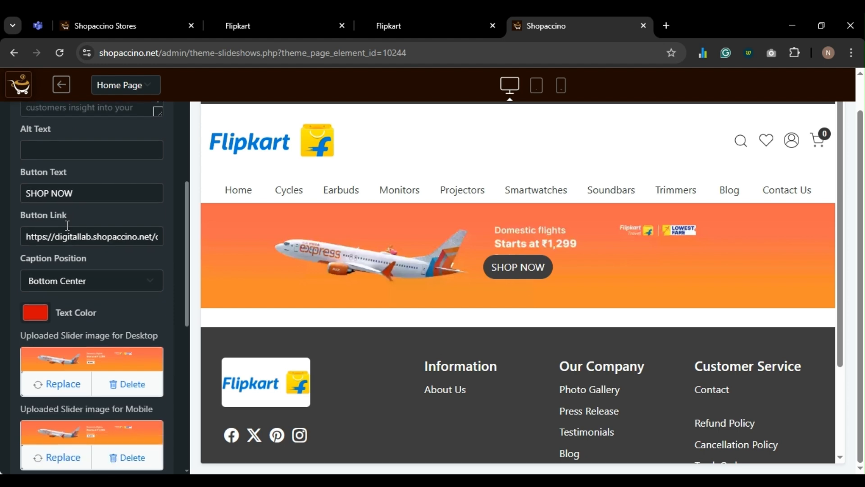
pyautogui.tripleClick(71, 193)
pyautogui.press('BackSpace')
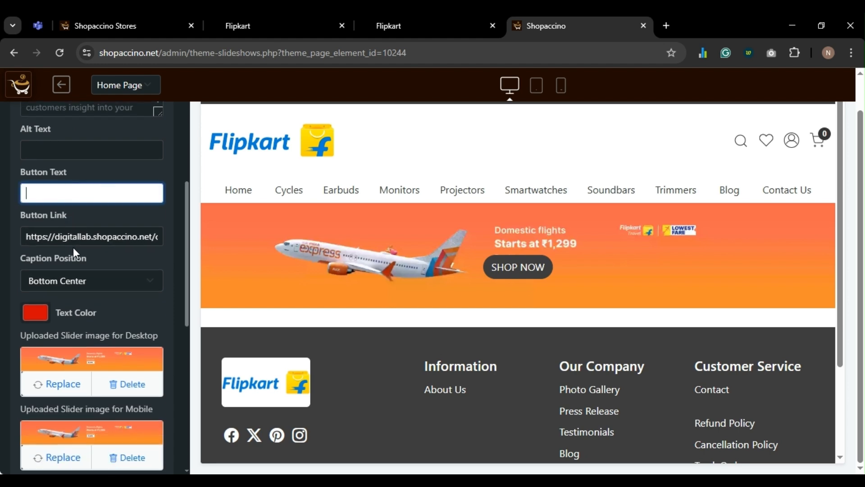
# - Save the slide and reload the live Flipkart storefront to check the banner
pyautogui.scroll(-6, 82, 255)
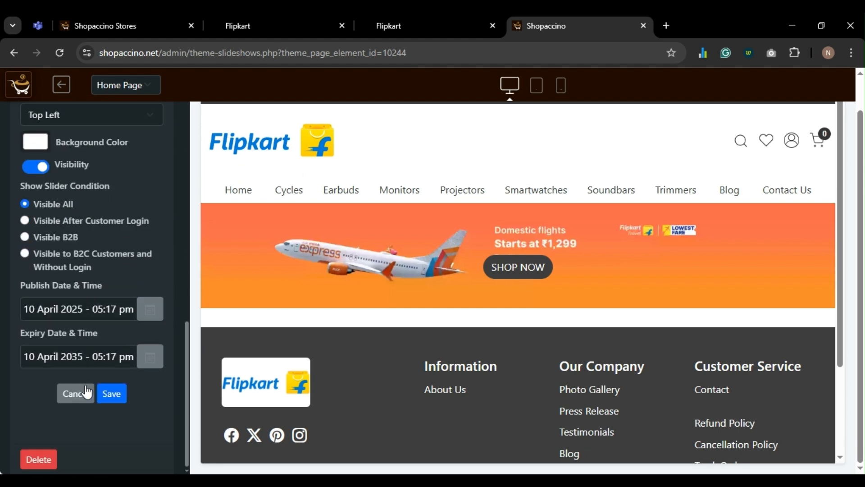
pyautogui.click(112, 393)
pyautogui.click(414, 19)
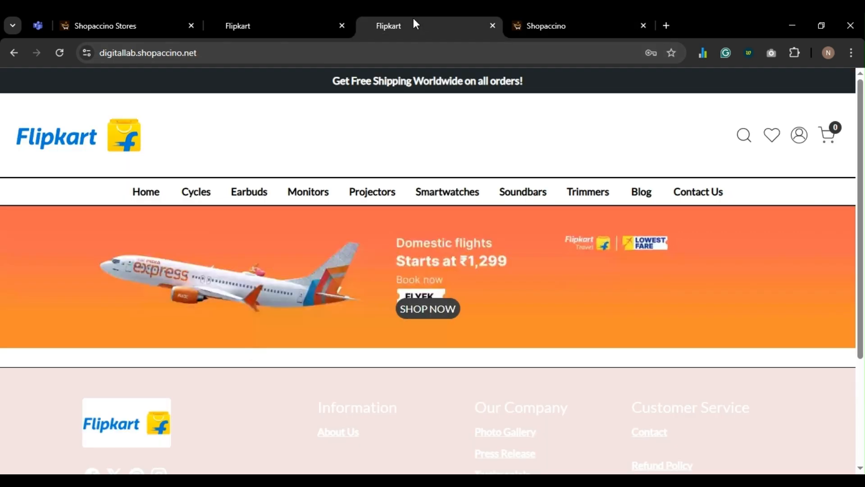
pyautogui.press('F5')
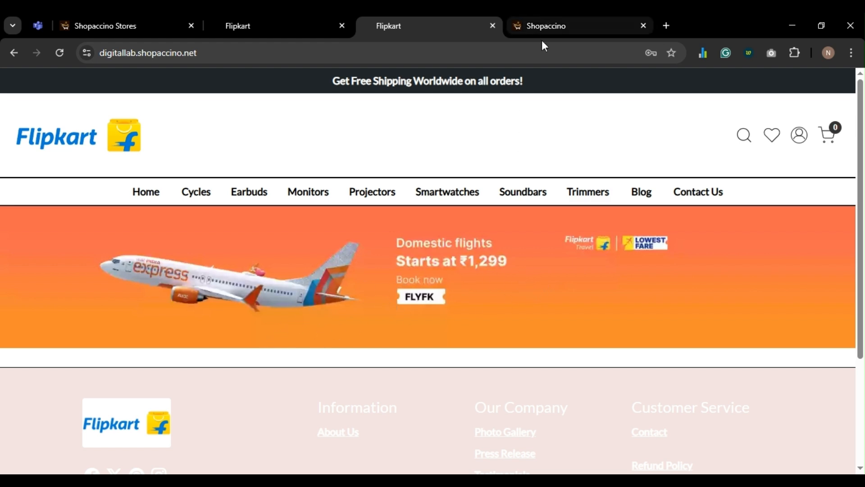
# - Start a new banner slide and upload its desktop image
pyautogui.click(542, 26)
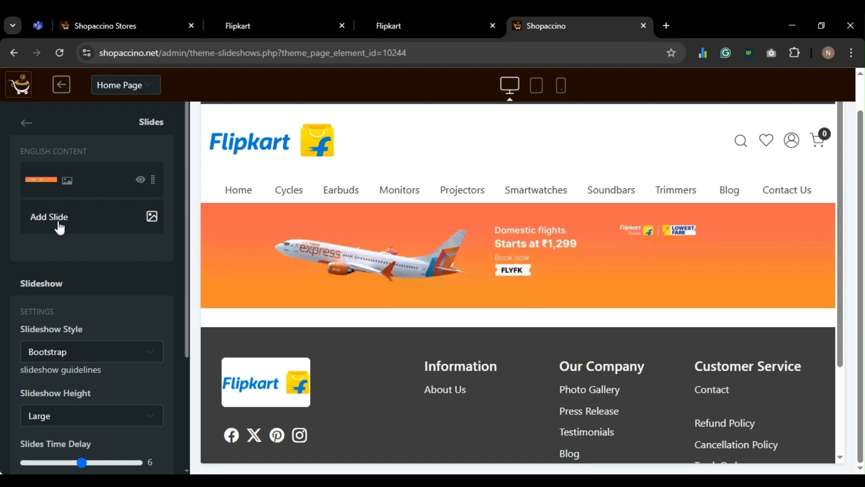
pyautogui.click(59, 223)
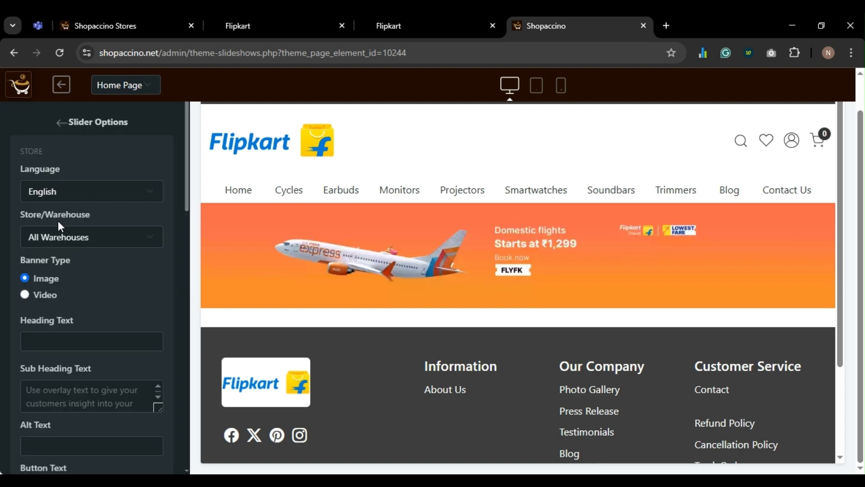
pyautogui.scroll(-10, 100, 250)
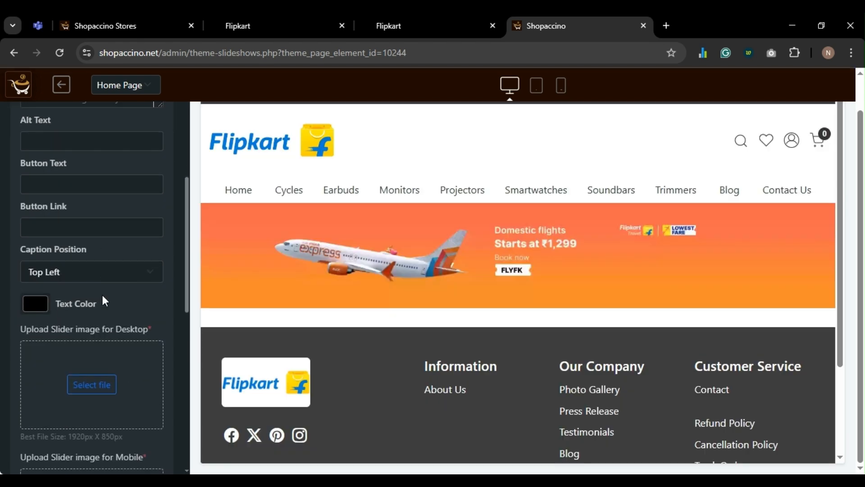
pyautogui.click(93, 261)
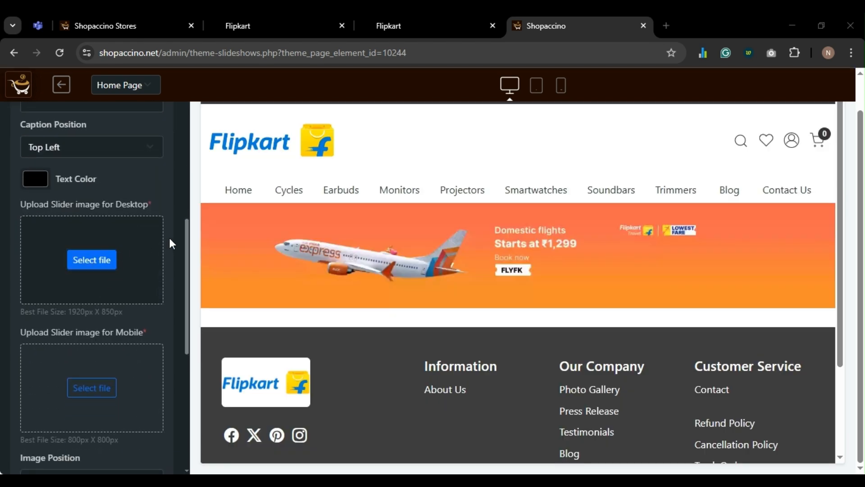
pyautogui.doubleClick(215, 140)
# - Upload the mobile banner image and save the second slide
pyautogui.scroll(-3, 110, 325)
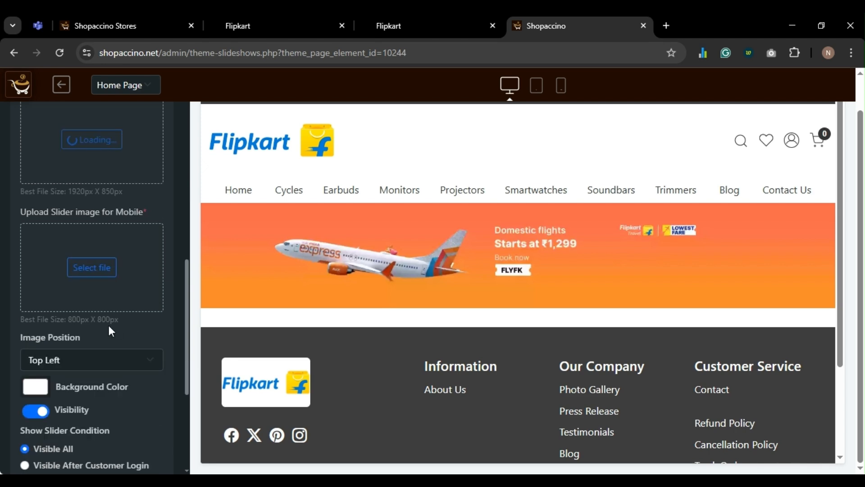
pyautogui.click(92, 215)
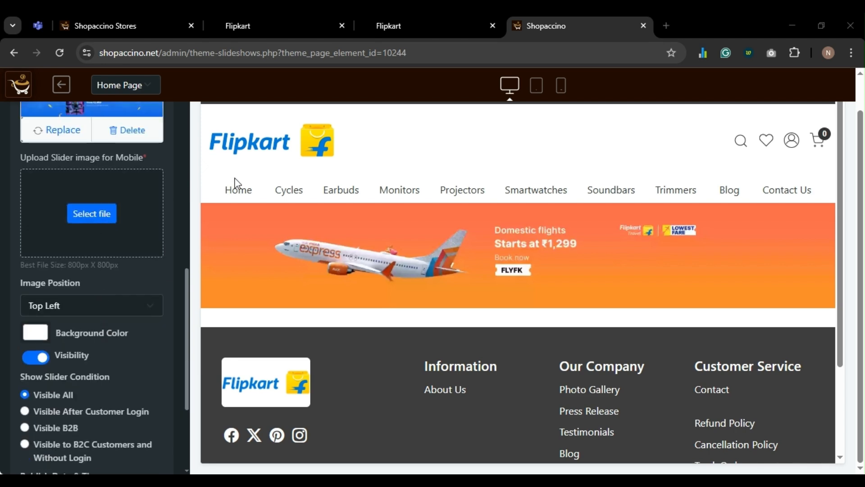
pyautogui.doubleClick(224, 149)
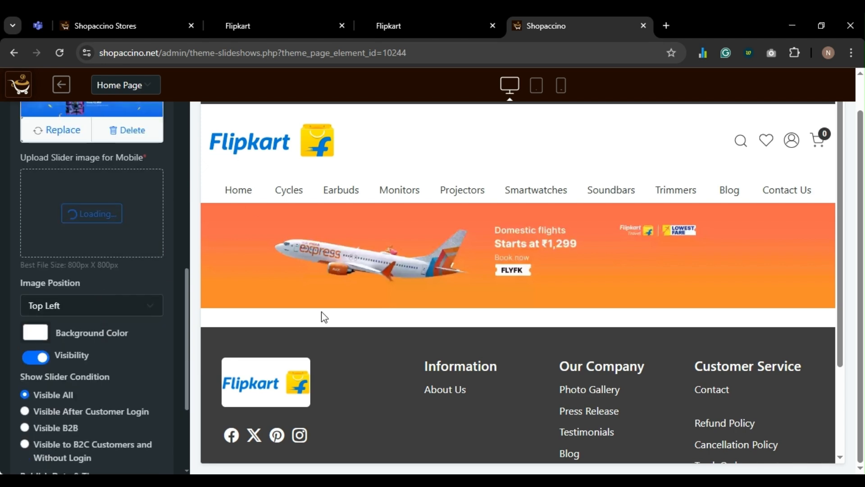
pyautogui.scroll(-4, 90, 324)
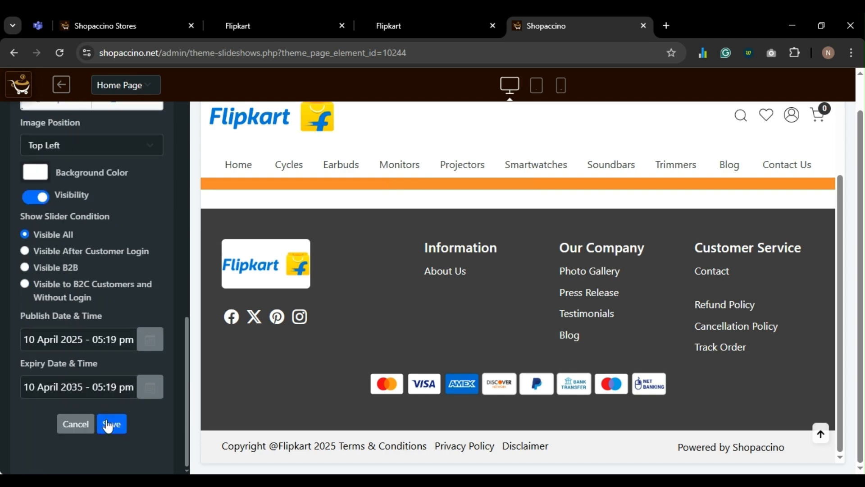
pyautogui.click(108, 424)
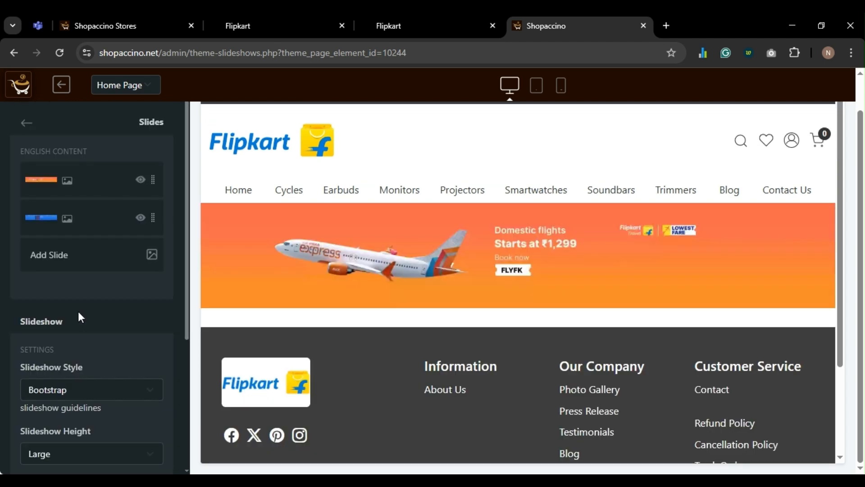
# - Start a third banner slide and upload its desktop image
pyautogui.click(55, 258)
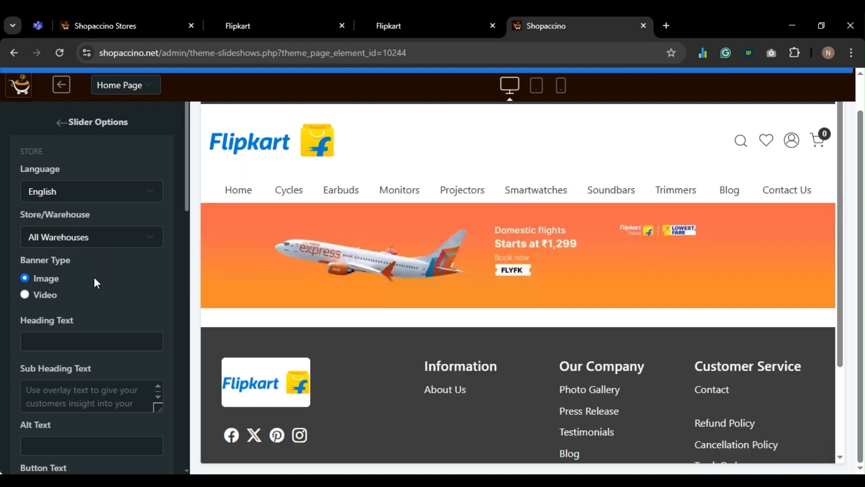
pyautogui.scroll(-9, 89, 322)
pyautogui.click(94, 288)
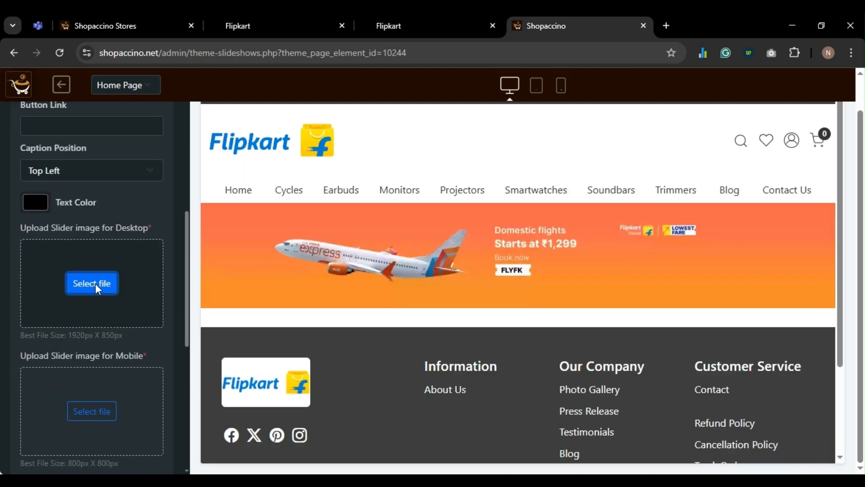
pyautogui.doubleClick(304, 130)
# - Upload the third slide's mobile image and save the slide
pyautogui.scroll(-2, 139, 315)
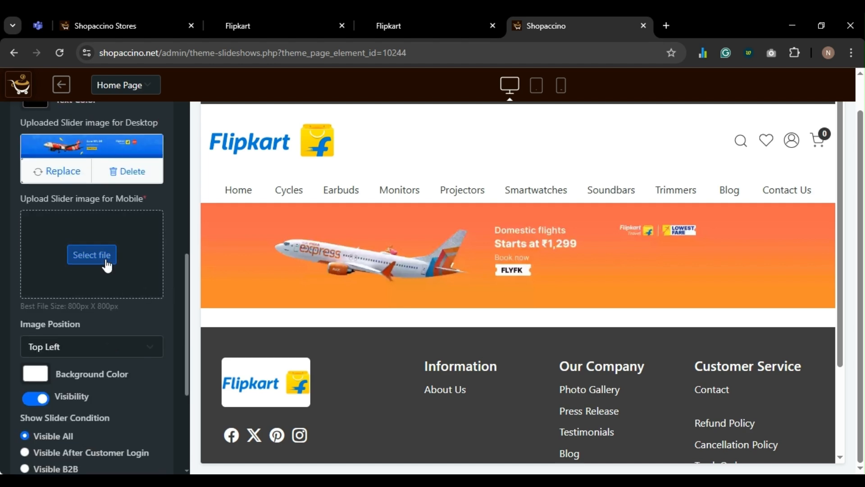
pyautogui.click(107, 265)
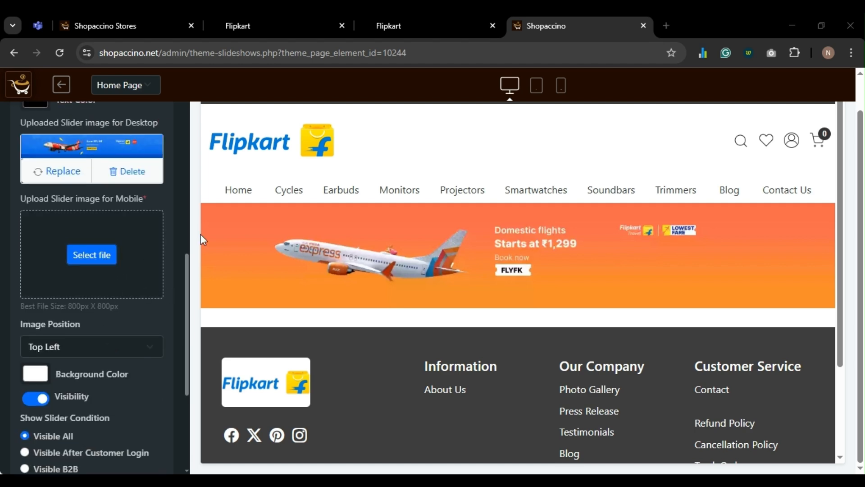
pyautogui.doubleClick(284, 129)
pyautogui.scroll(-4, 116, 325)
pyautogui.scroll(-1, 115, 324)
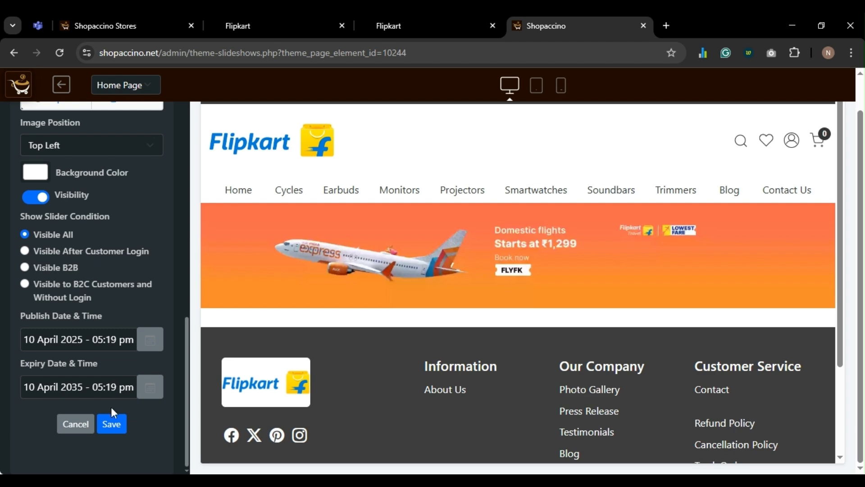
pyautogui.click(111, 433)
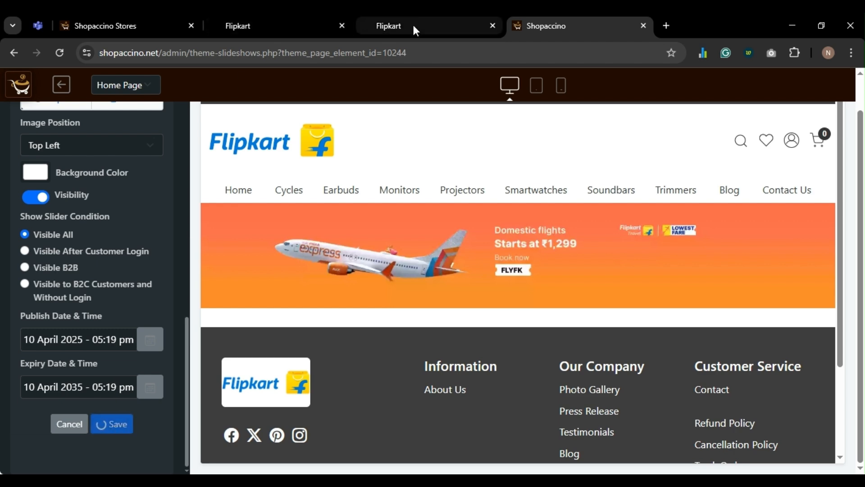
# - Check the banner on the live Flipkart storefront, then return to the slideshow editor
pyautogui.click(411, 27)
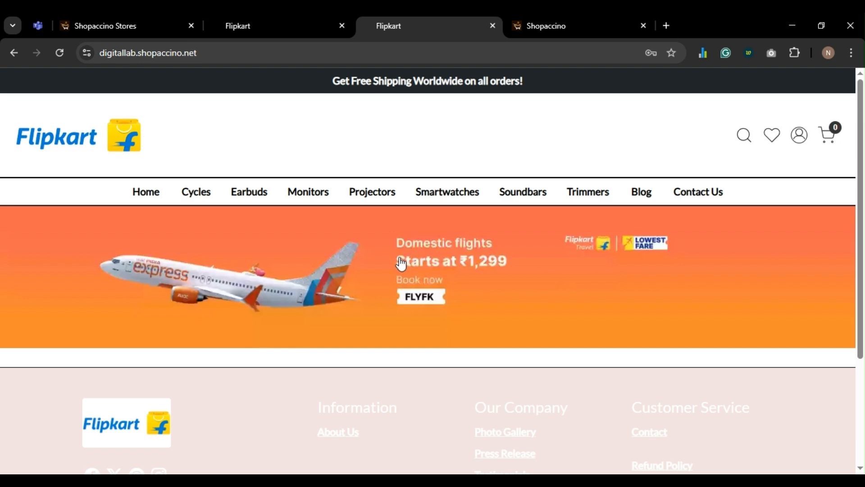
pyautogui.scroll(-2, 400, 264)
pyautogui.scroll(2, 390, 287)
pyautogui.hotkey('ctrl', 'Tab')
pyautogui.scroll(-5, 79, 244)
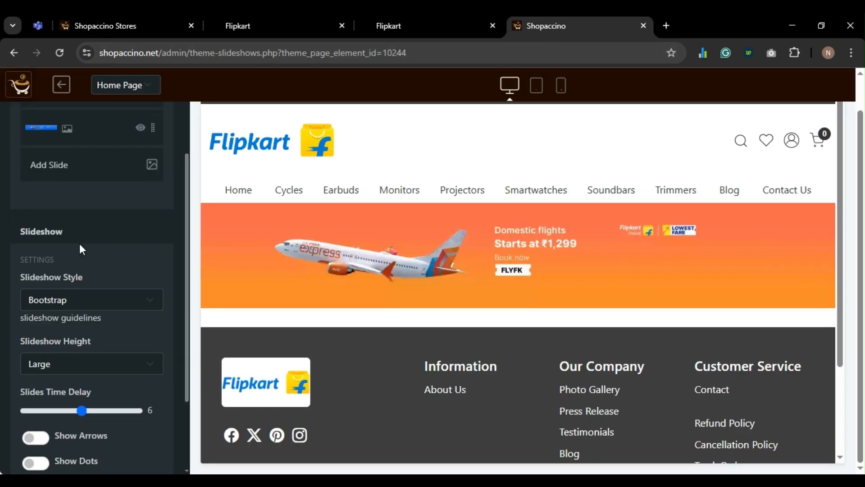
# - Open the third slide's options from the Slides list
pyautogui.scroll(5, 63, 292)
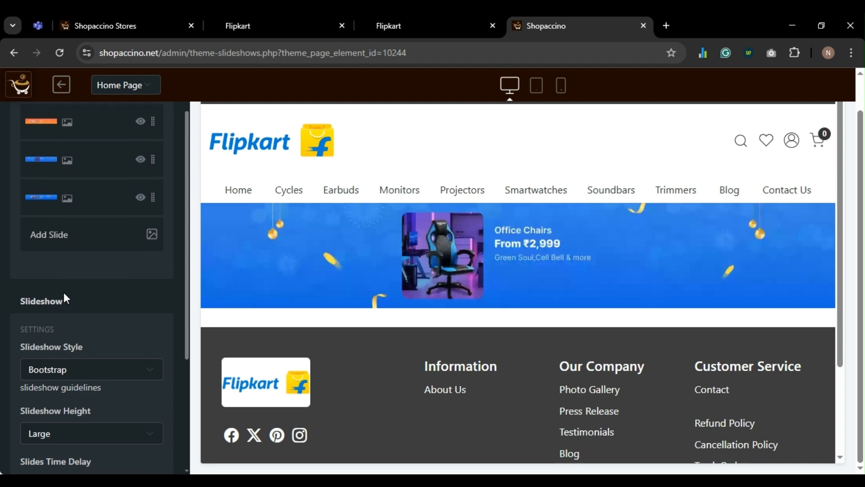
pyautogui.click(65, 256)
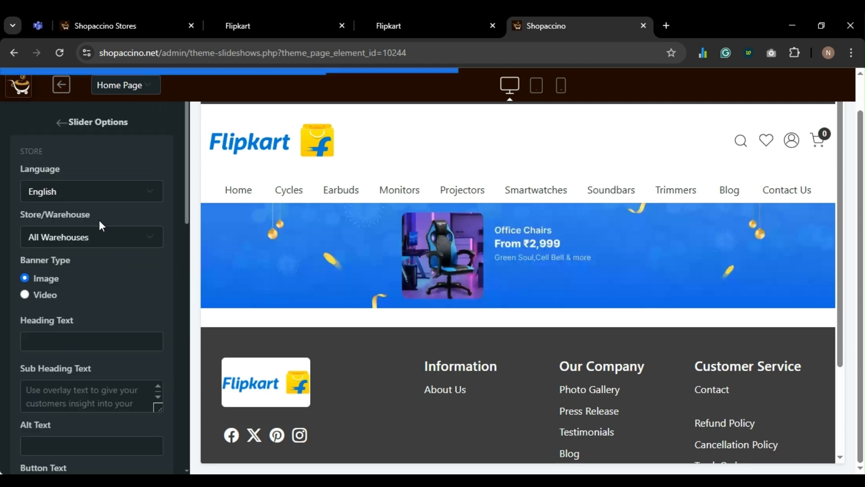
pyautogui.scroll(-5, 98, 213)
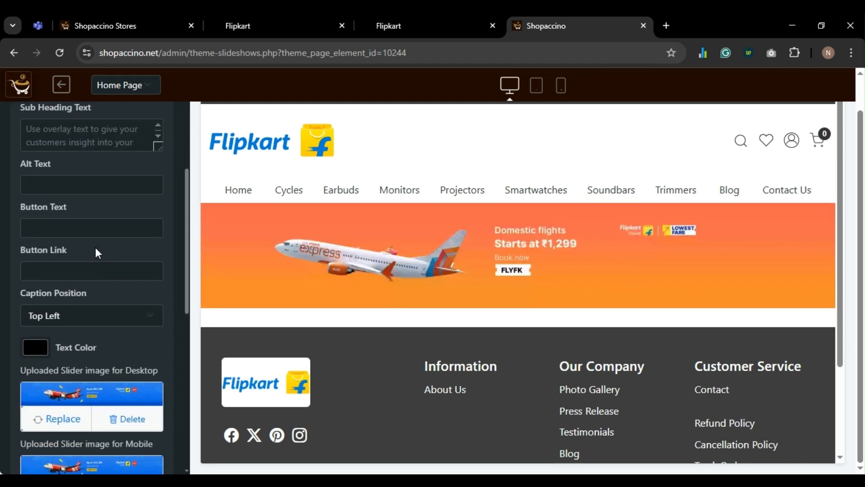
pyautogui.scroll(-1, 96, 248)
pyautogui.scroll(5, 96, 247)
pyautogui.scroll(2, 96, 247)
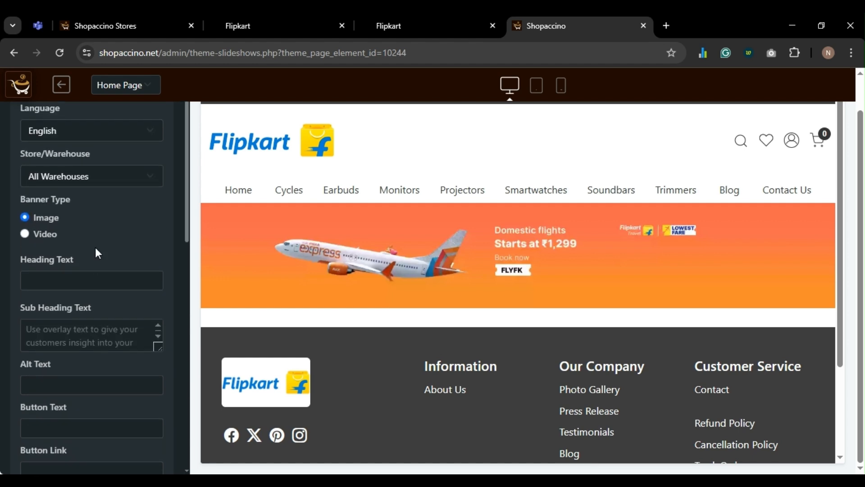
# - Save the third slide's settings and confirm the banner on the live storefront
pyautogui.scroll(-4, 95, 247)
pyautogui.scroll(-8, 96, 247)
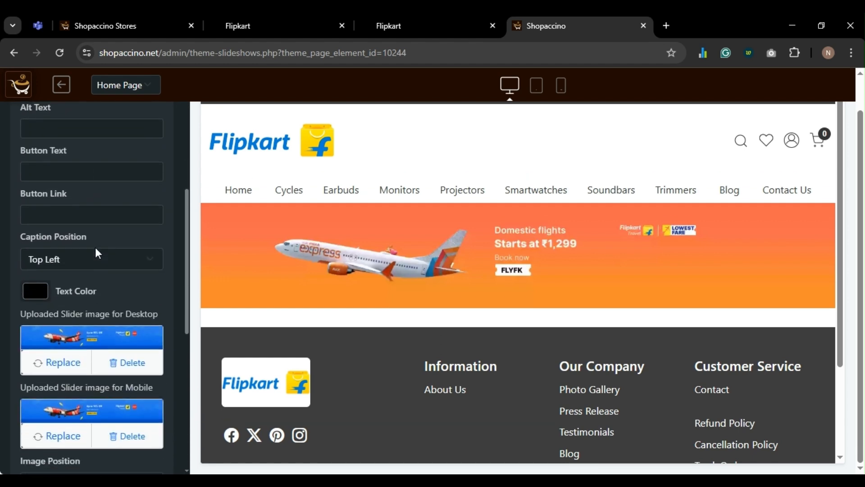
pyautogui.scroll(-4, 96, 247)
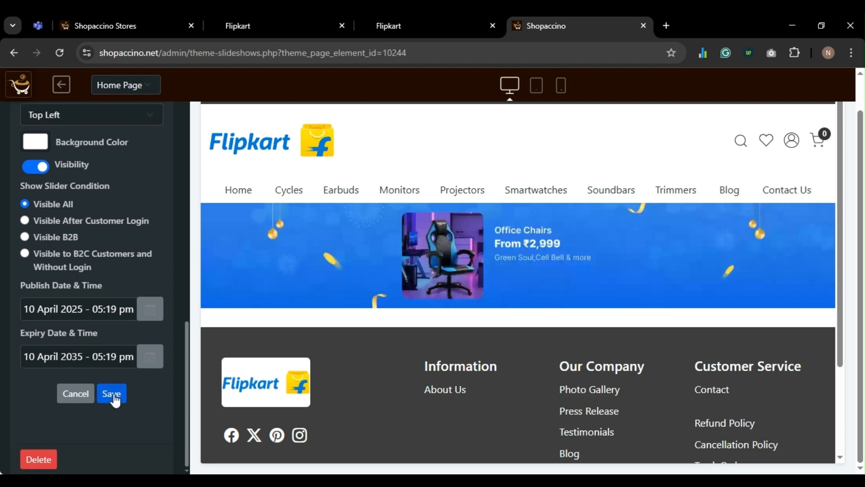
pyautogui.click(113, 393)
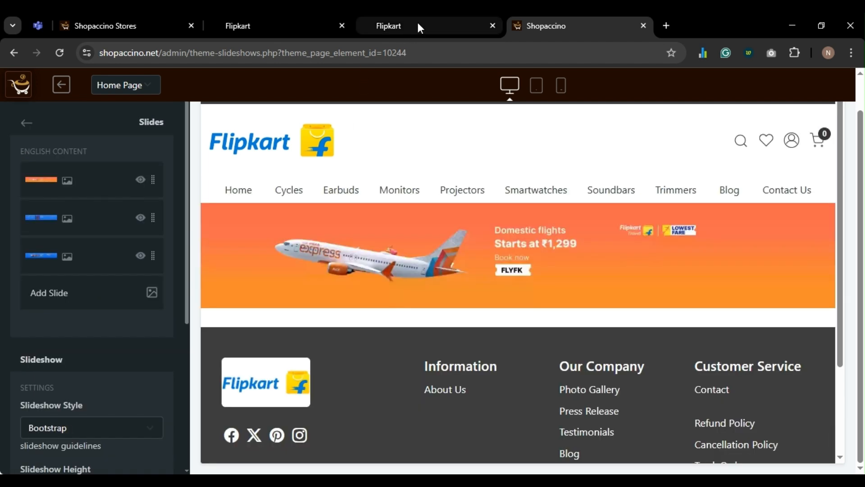
pyautogui.click(417, 25)
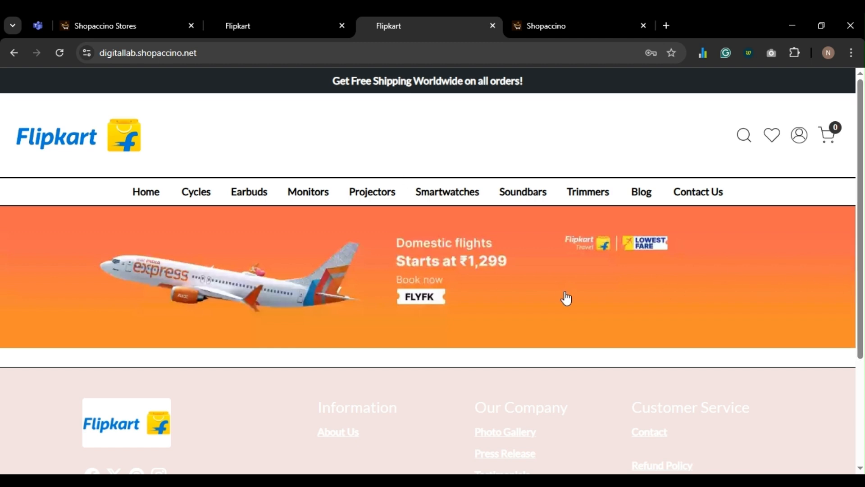
pyautogui.click(563, 28)
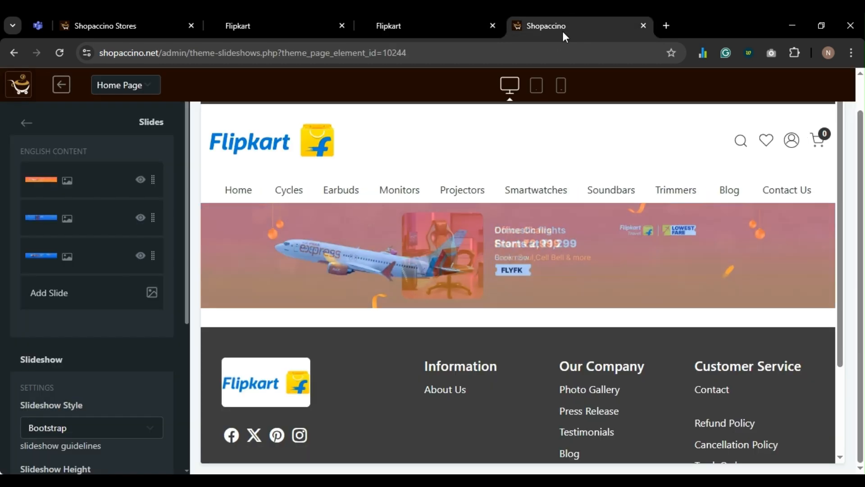
# - Set the Slideshow Style to Slick Slider
pyautogui.scroll(-4, 135, 248)
pyautogui.scroll(-1, 82, 294)
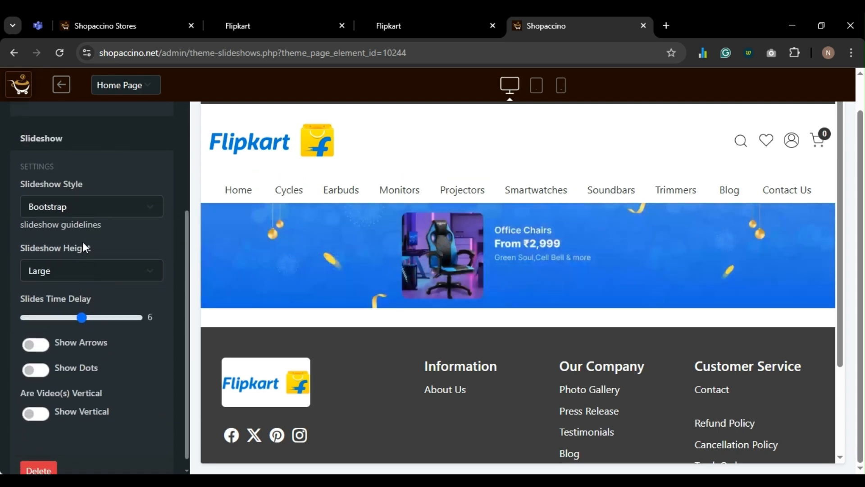
pyautogui.click(85, 202)
pyautogui.press('Down')
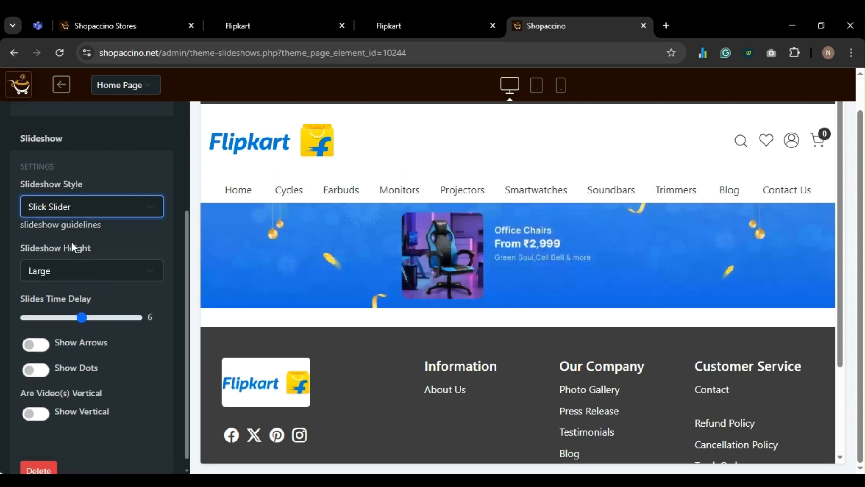
pyautogui.scroll(4, 72, 244)
pyautogui.scroll(-5, 71, 242)
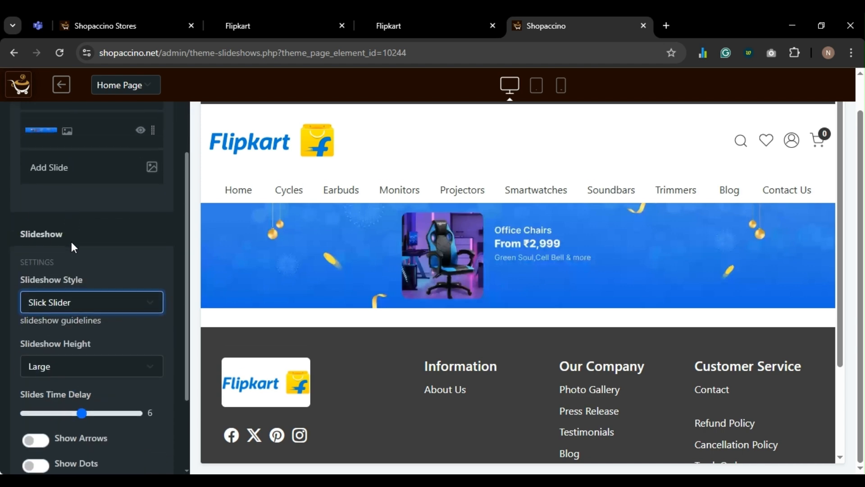
# - Turn on Show Arrows and Show Dots and check the storefront banner
pyautogui.click(35, 333)
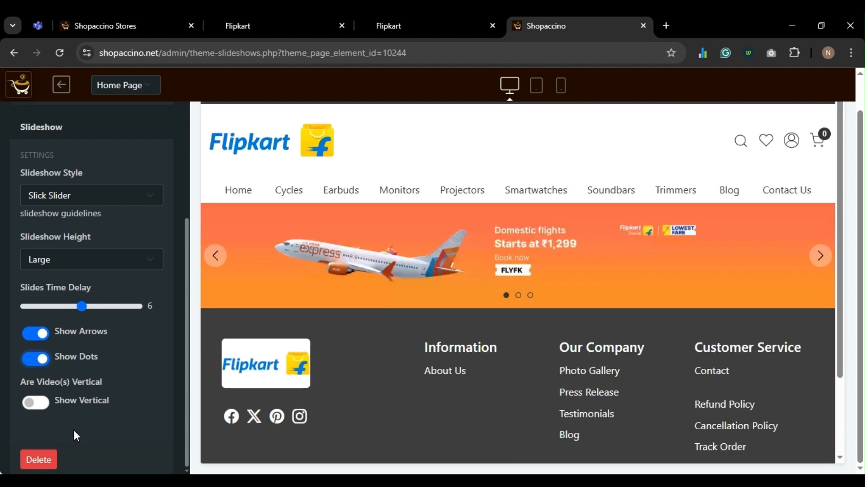
pyautogui.click(74, 430)
pyautogui.click(423, 32)
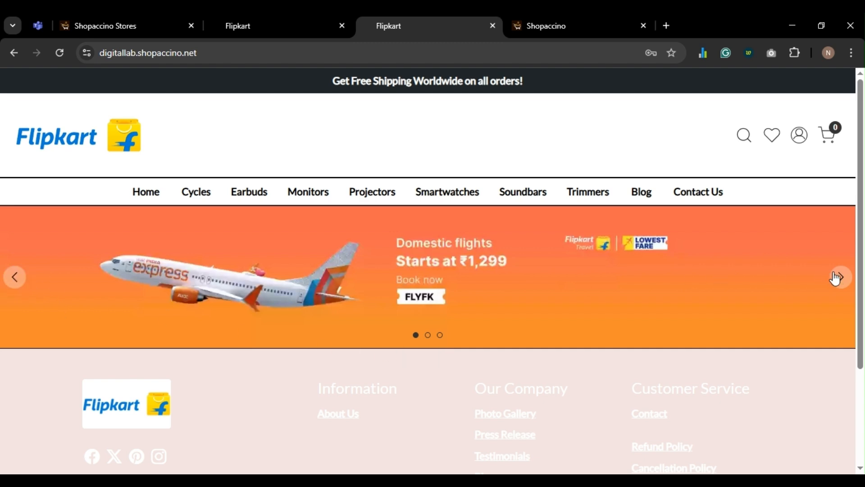
pyautogui.click(563, 27)
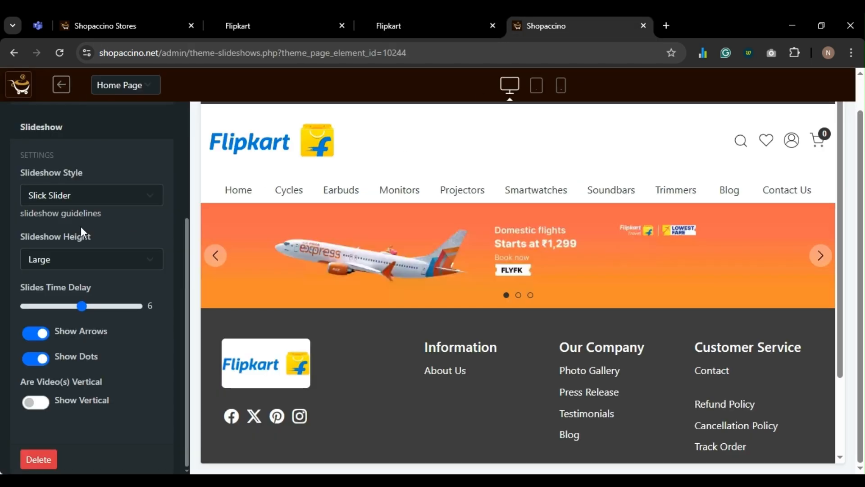
# - Try the Bootstrap slideshow style for comparison
pyautogui.scroll(2, 82, 233)
pyautogui.scroll(-2, 82, 234)
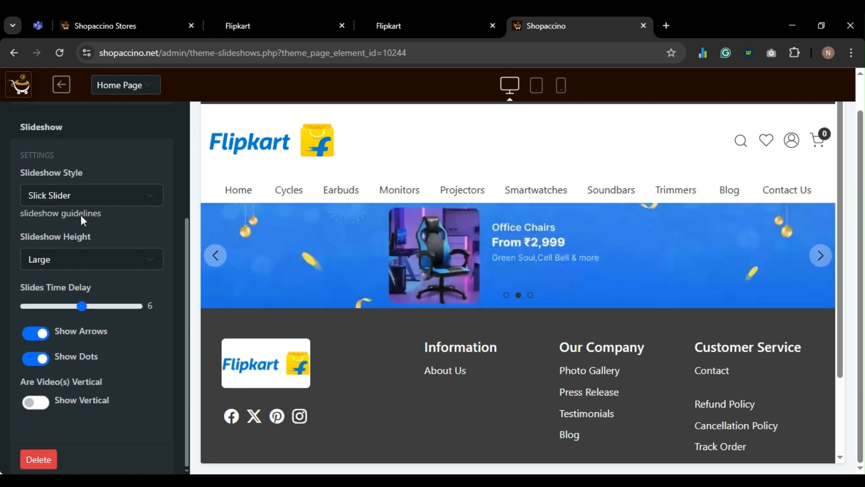
pyautogui.scroll(2, 80, 215)
pyautogui.scroll(-2, 77, 209)
pyautogui.click(82, 198)
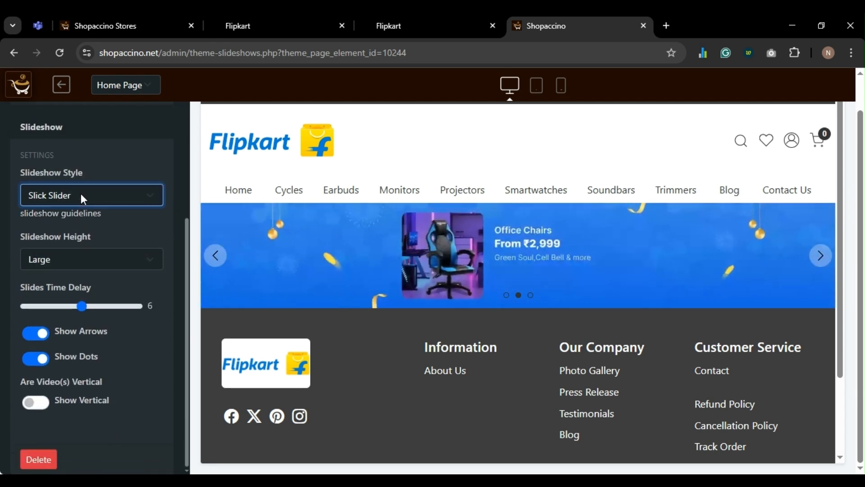
pyautogui.click(75, 219)
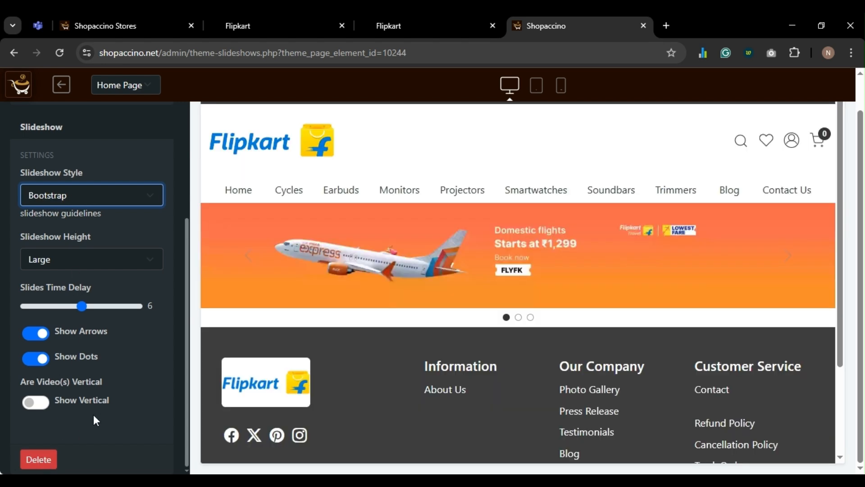
pyautogui.click(96, 413)
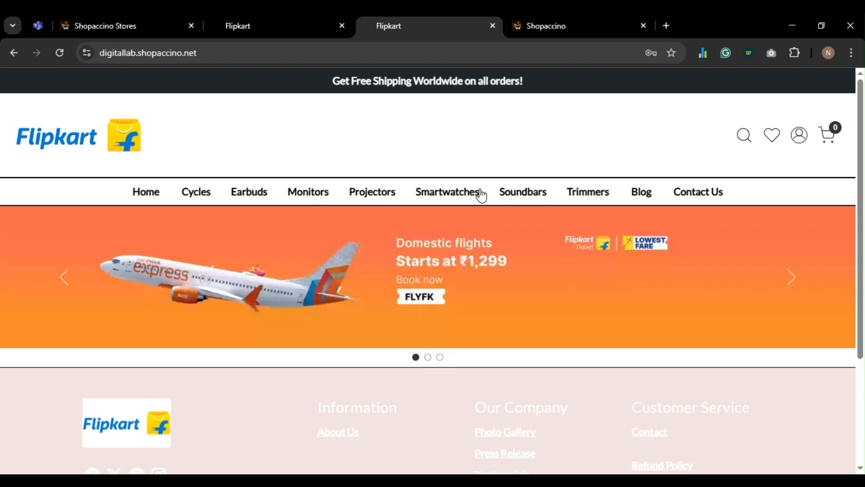
pyautogui.click(549, 26)
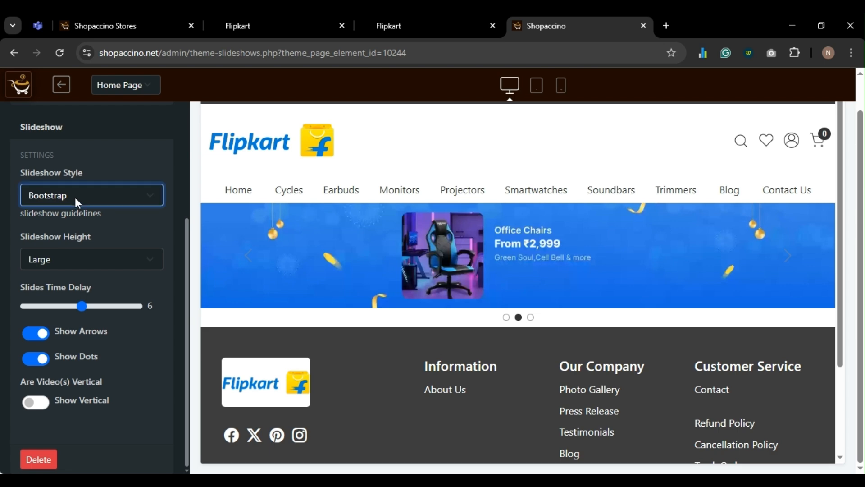
# - Switch the style back to Slick Slider and reload the storefront to verify it
pyautogui.click(68, 239)
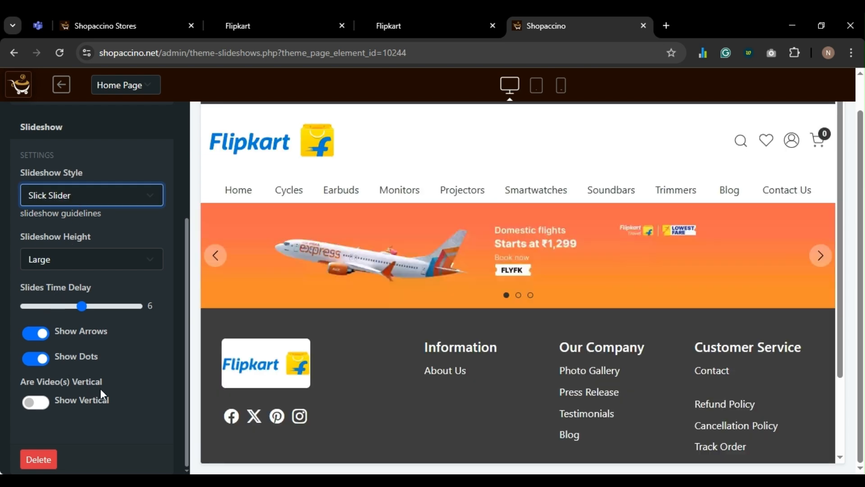
pyautogui.click(401, 31)
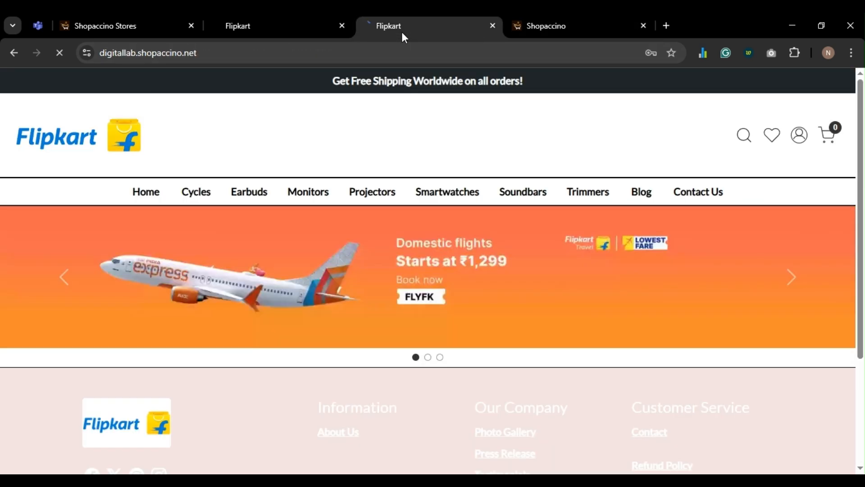
pyautogui.click(405, 336)
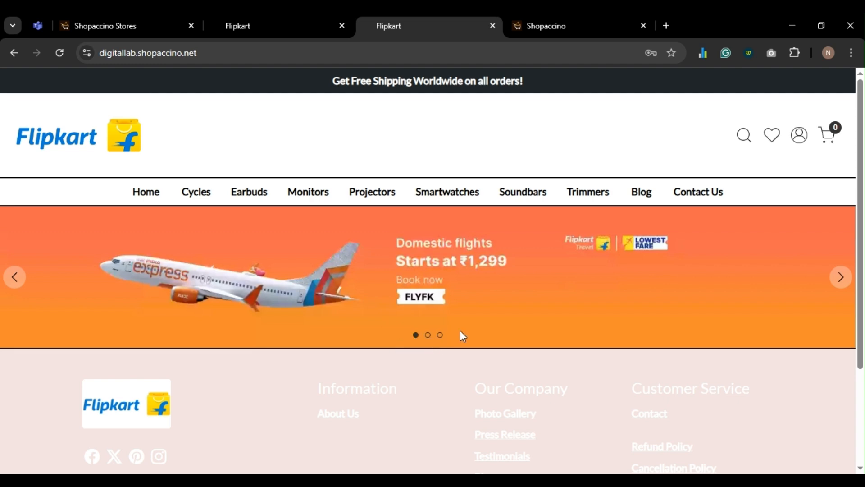
pyautogui.click(576, 30)
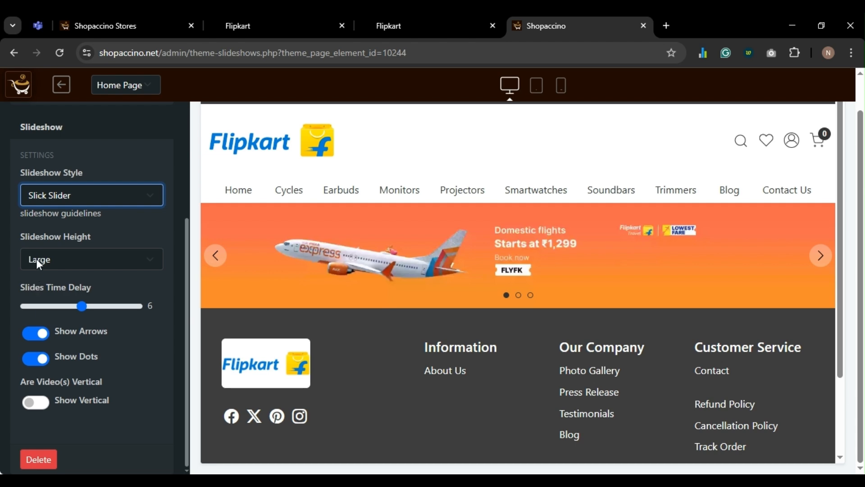
# - Switch the slideshow style to Flickity and confirm the storefront banner shows arrows and three dots
pyautogui.click(37, 246)
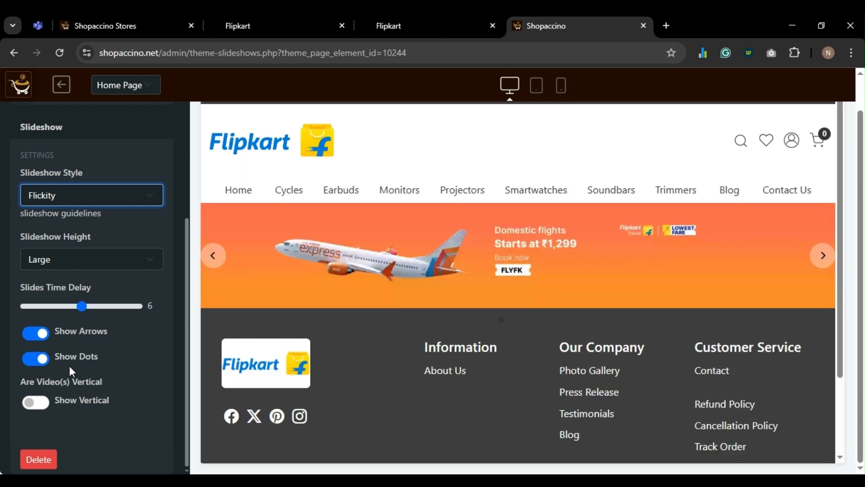
pyautogui.click(83, 425)
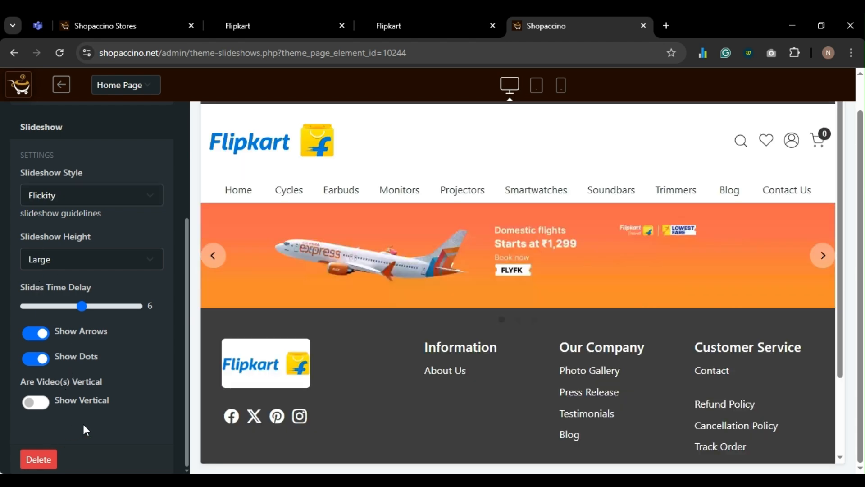
pyautogui.click(418, 14)
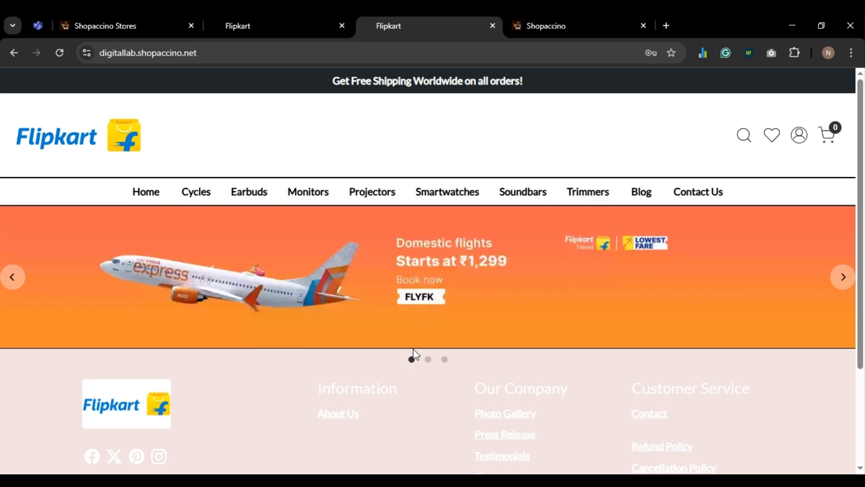
pyautogui.scroll(-2, 325, 289)
pyautogui.scroll(2, 400, 283)
pyautogui.click(547, 25)
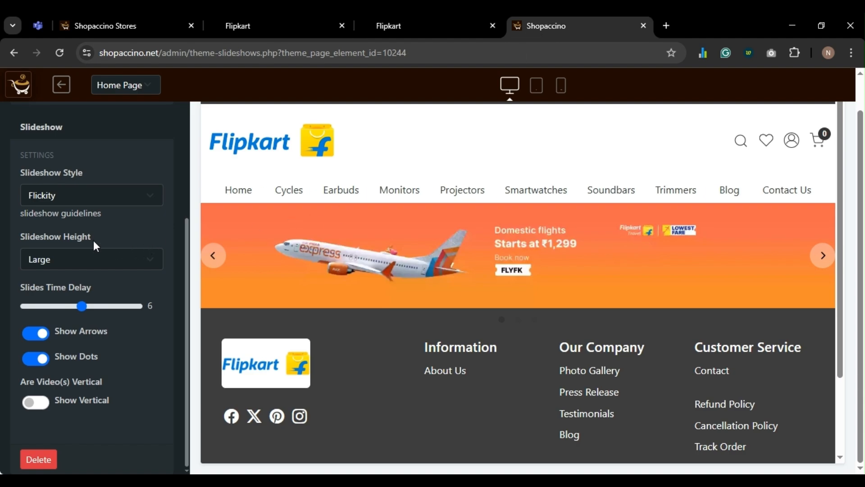
pyautogui.click(431, 28)
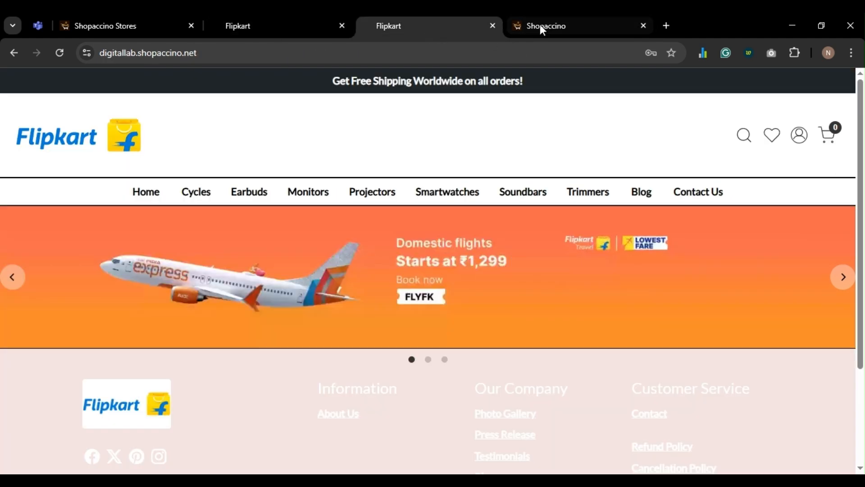
pyautogui.click(539, 26)
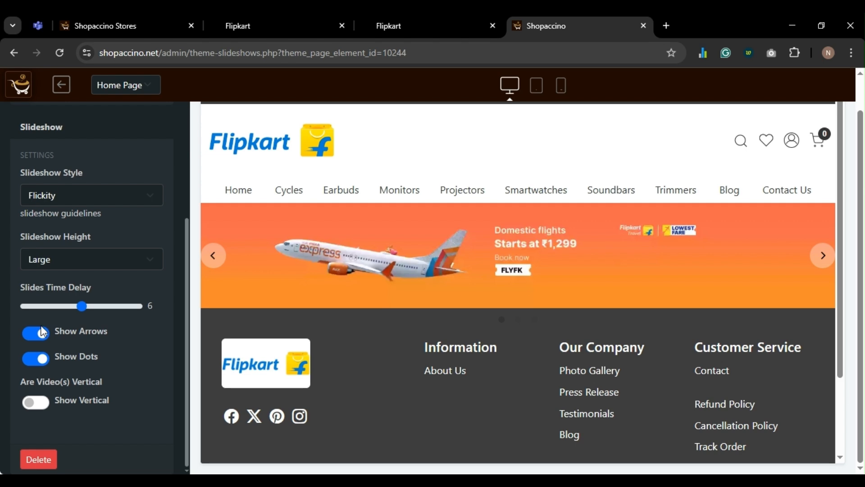
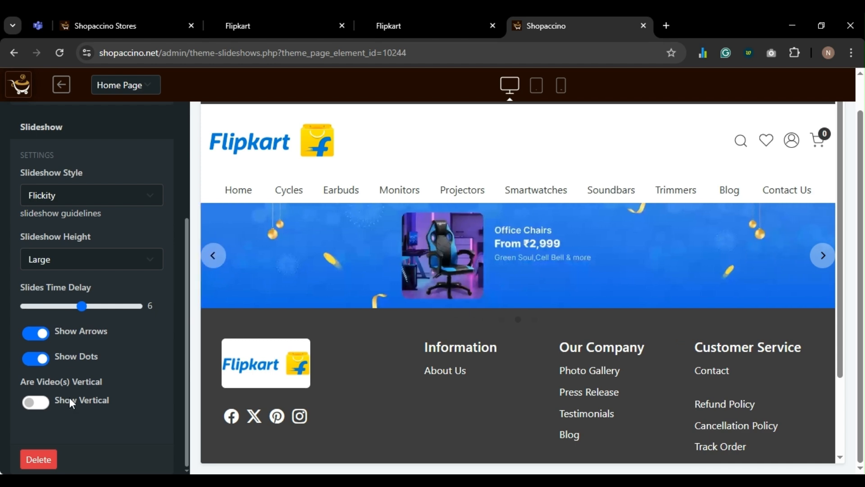
# - Add a new slide to the home-page slideshow and load youtube.com in a new browser tab
pyautogui.scroll(5, 88, 262)
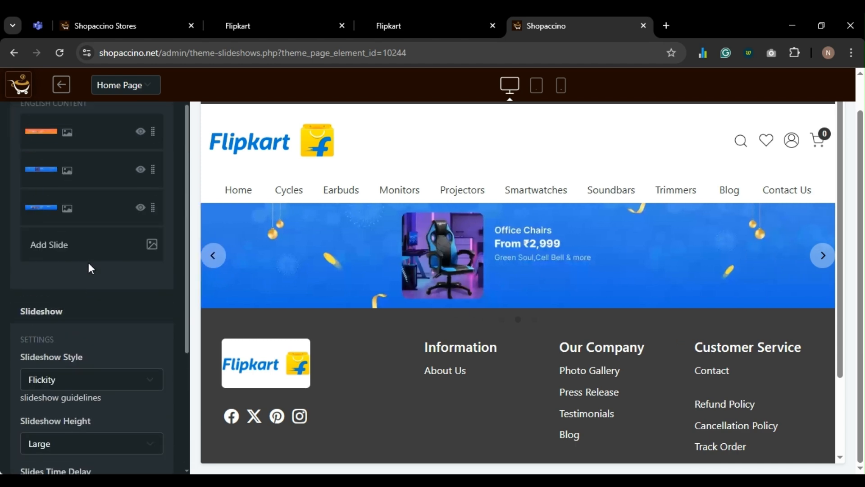
pyautogui.click(68, 250)
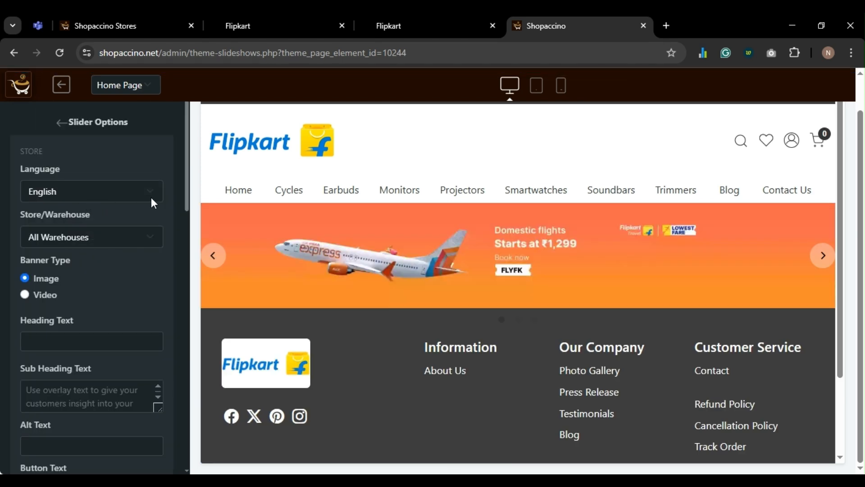
pyautogui.hotkey('ctrl', 't')
pyautogui.write('yo')
pyautogui.press('Return')
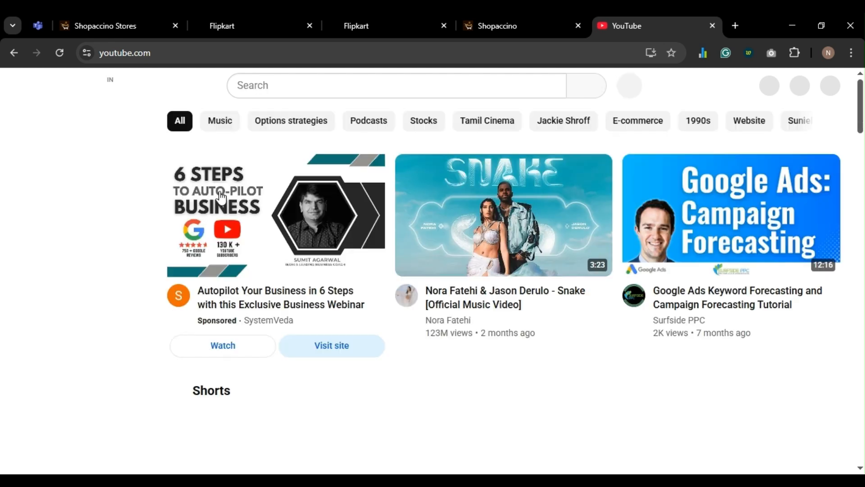
# - Open the Google Ads forecasting video and select its page address
pyautogui.scroll(-3, 317, 221)
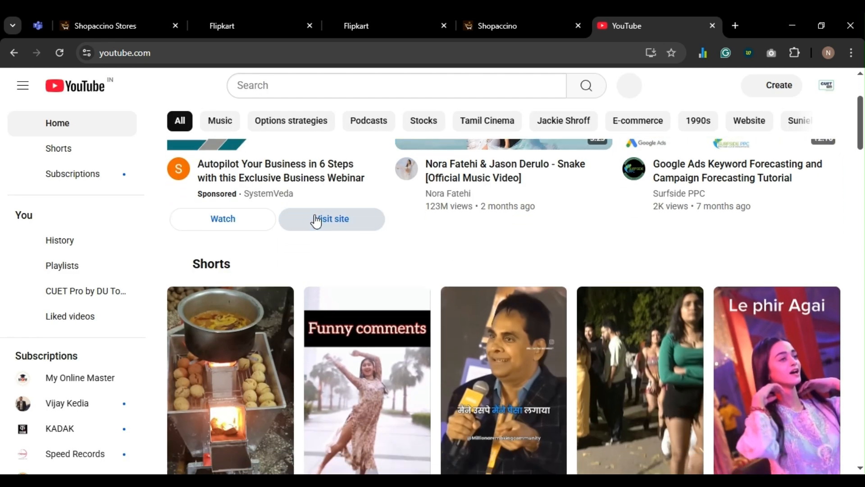
pyautogui.scroll(-2, 317, 221)
pyautogui.scroll(3, 317, 221)
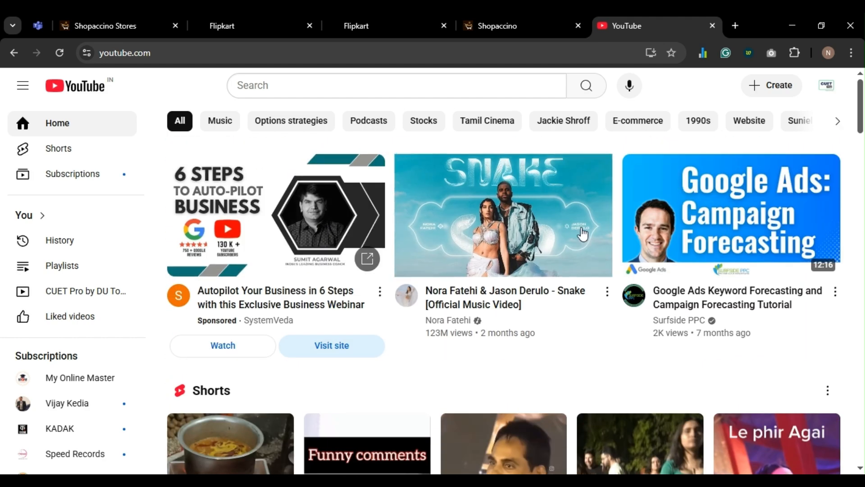
pyautogui.click(673, 234)
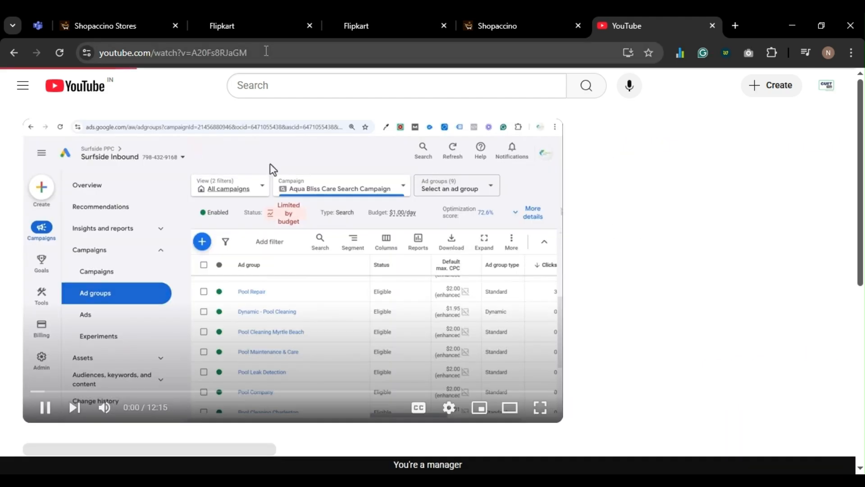
pyautogui.doubleClick(266, 53)
pyautogui.tripleClick(266, 53)
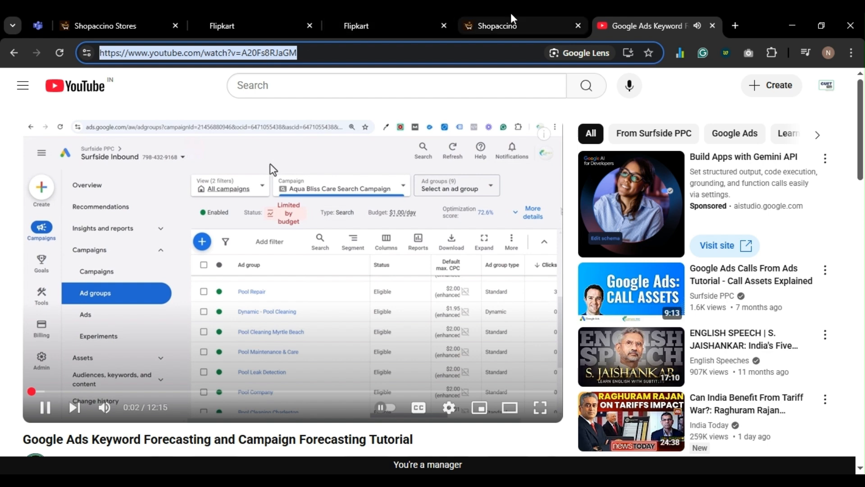
# - Search YouTube for 'Flipkart' and filter the results to channels only
pyautogui.click(335, 85)
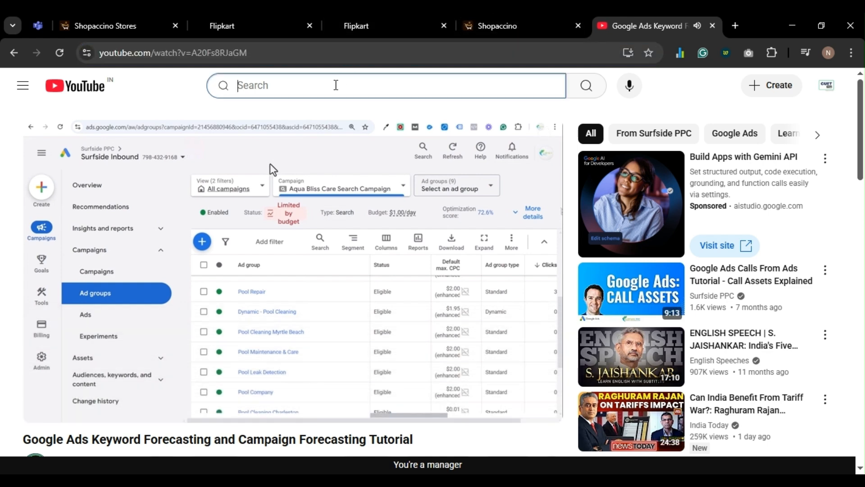
pyautogui.write('Flip')
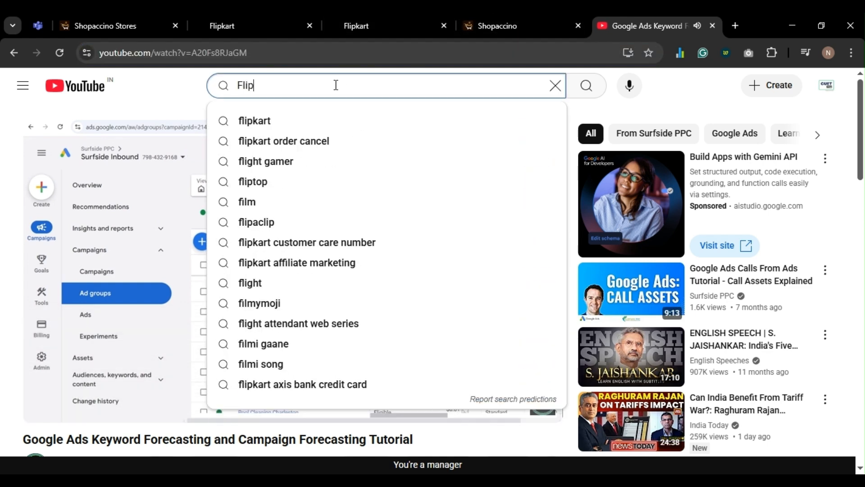
pyautogui.write('kart')
pyautogui.press('Return')
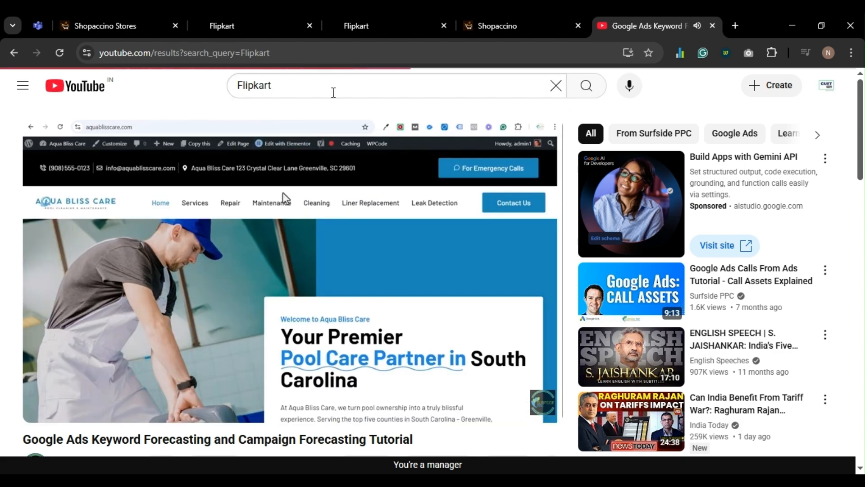
pyautogui.scroll(-7, 332, 276)
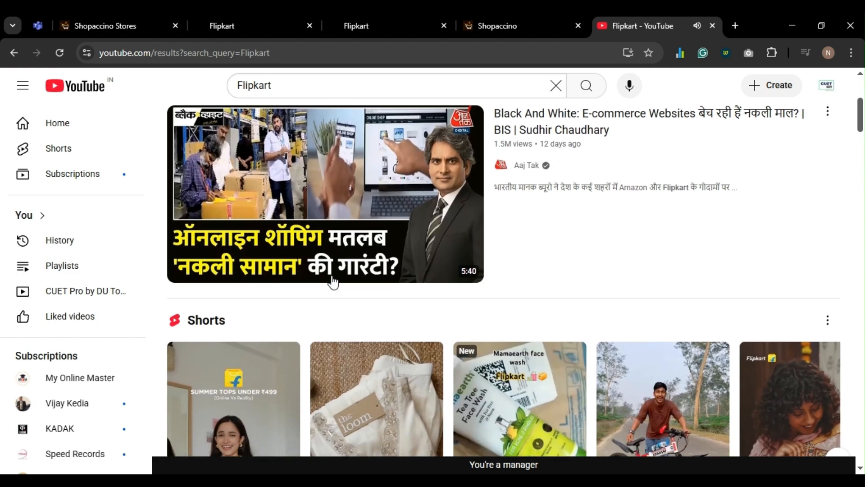
pyautogui.scroll(-10, 332, 280)
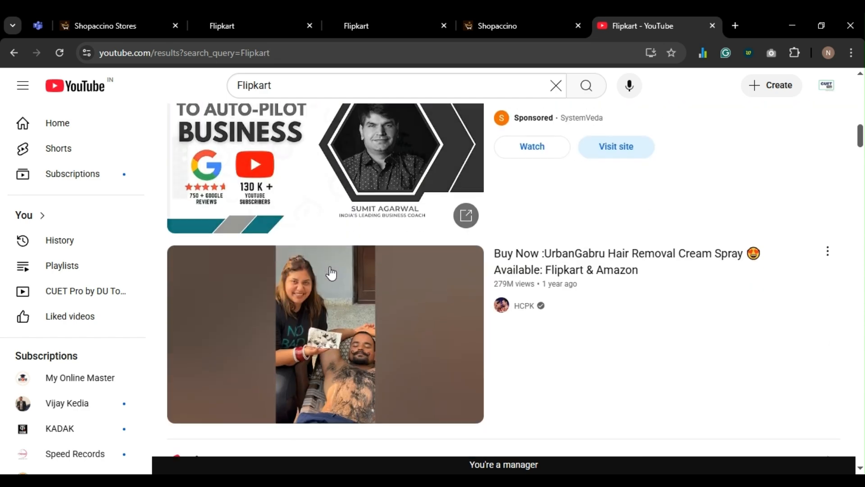
pyautogui.scroll(-12, 331, 273)
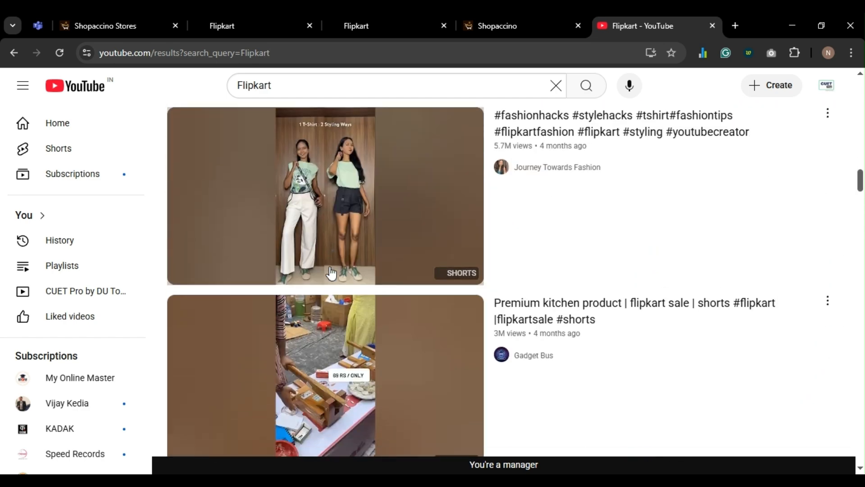
pyautogui.scroll(4, 333, 271)
pyautogui.scroll(1, 331, 266)
pyautogui.scroll(-10, 330, 259)
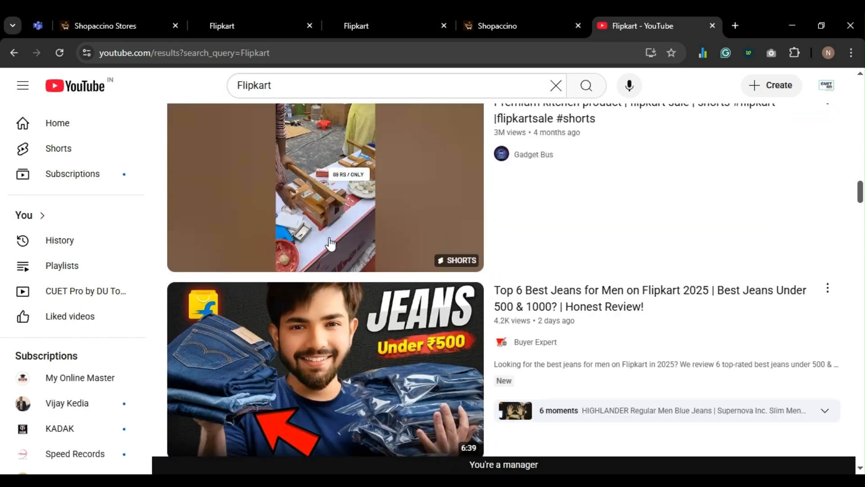
pyautogui.scroll(-15, 331, 243)
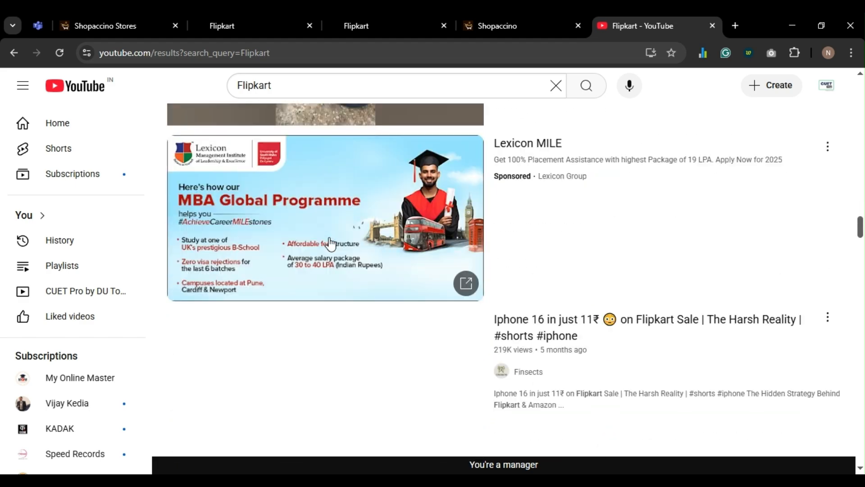
pyautogui.scroll(-2, 330, 243)
pyautogui.scroll(-1, 338, 289)
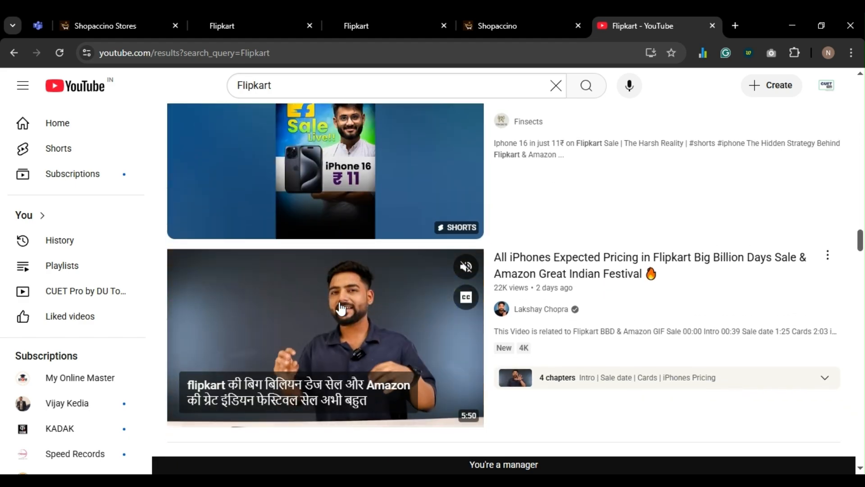
pyautogui.scroll(-17, 341, 308)
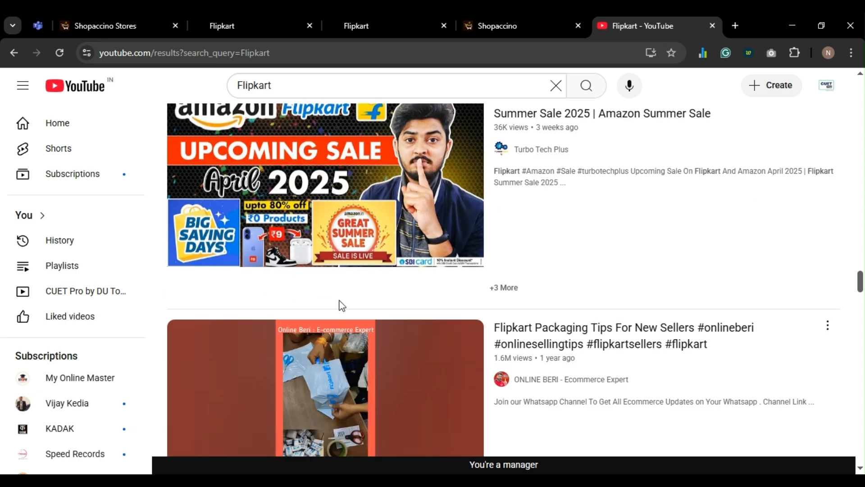
pyautogui.scroll(-12, 341, 306)
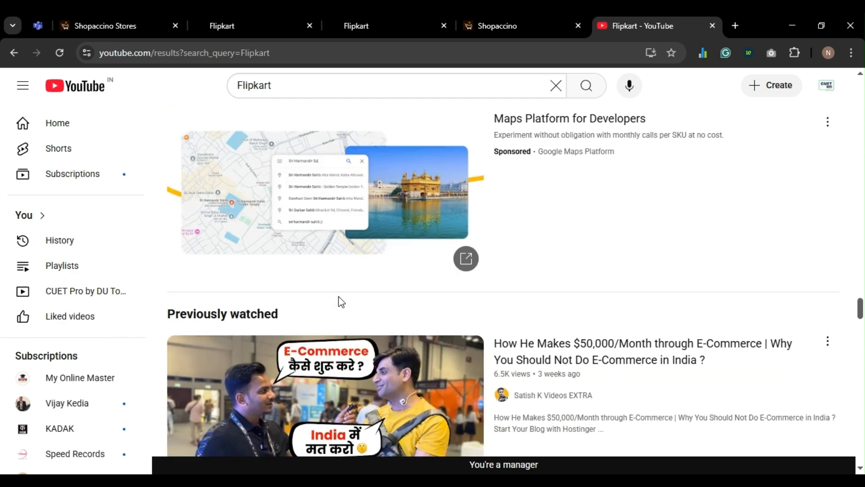
pyautogui.scroll(-1, 336, 295)
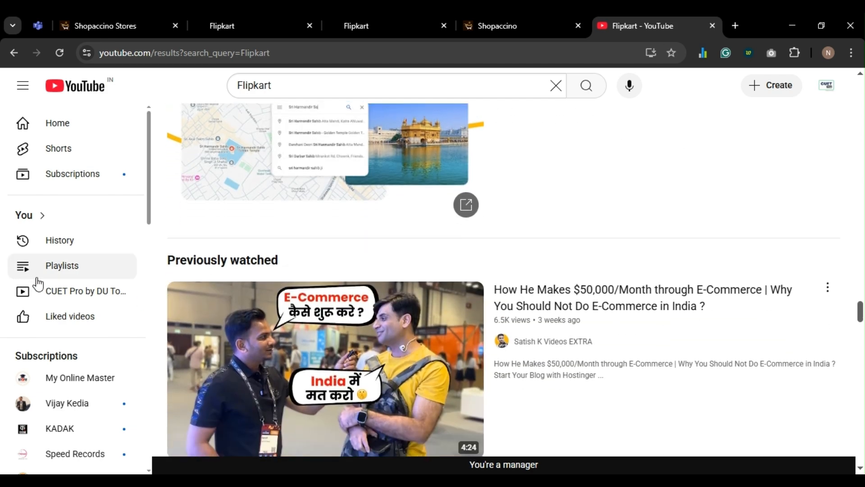
pyautogui.scroll(20, 303, 243)
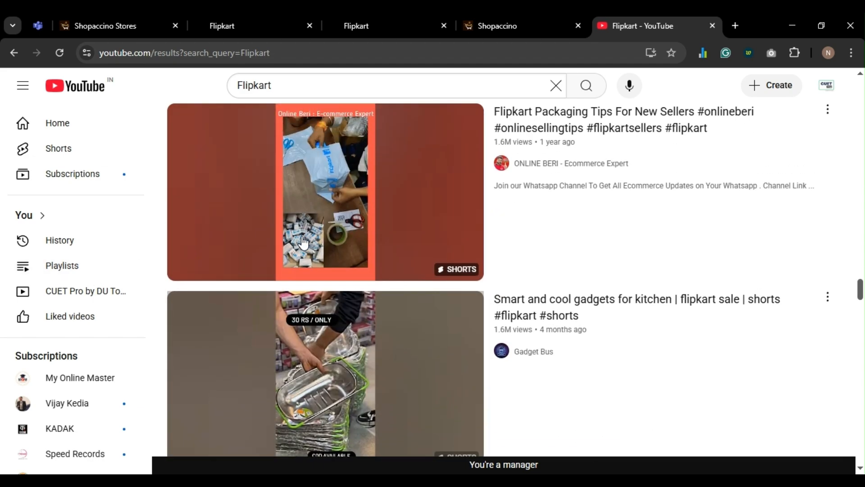
pyautogui.scroll(20, 303, 243)
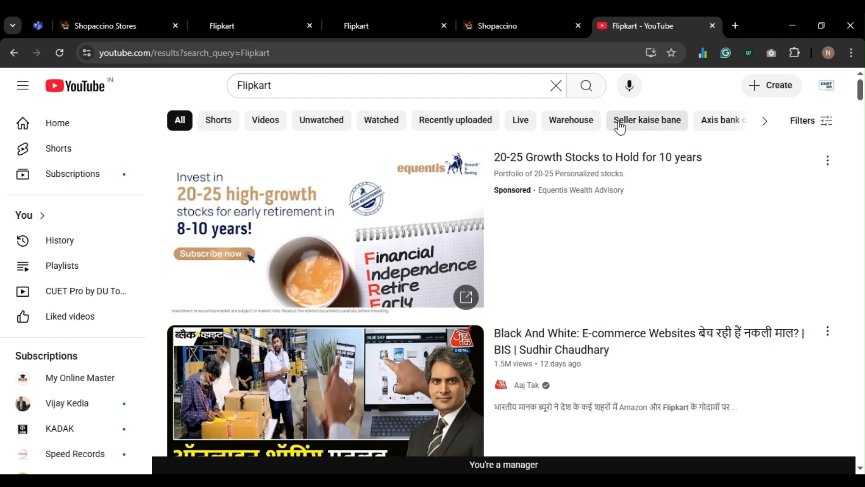
pyautogui.hscroll(5, 620, 128)
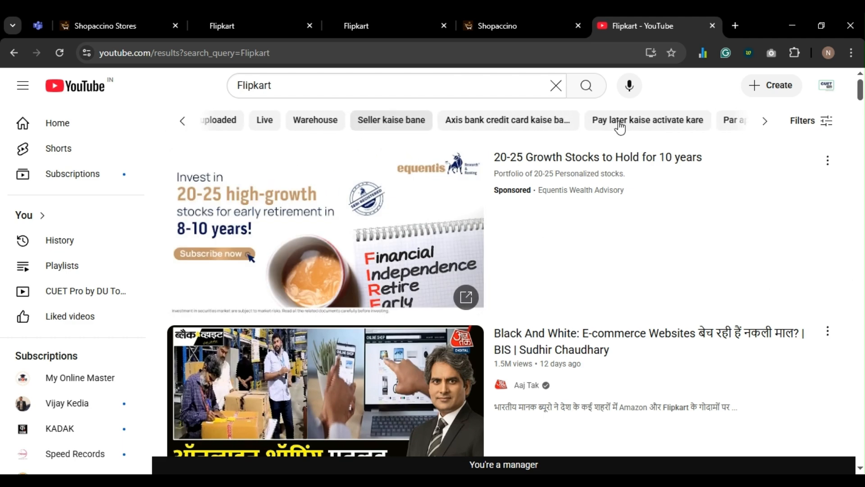
pyautogui.hscroll(5, 619, 126)
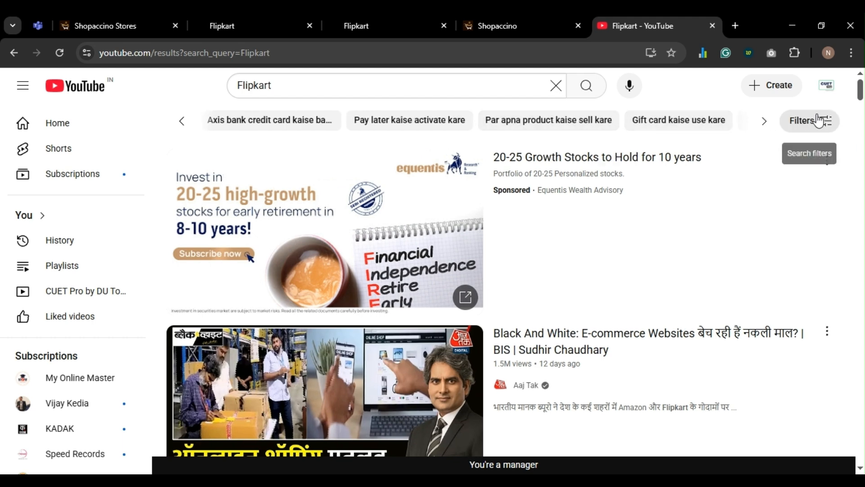
pyautogui.click(818, 120)
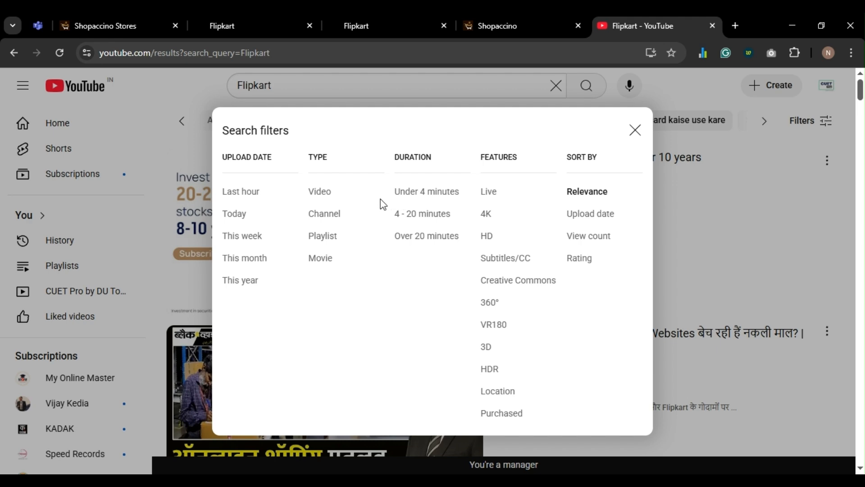
pyautogui.click(323, 221)
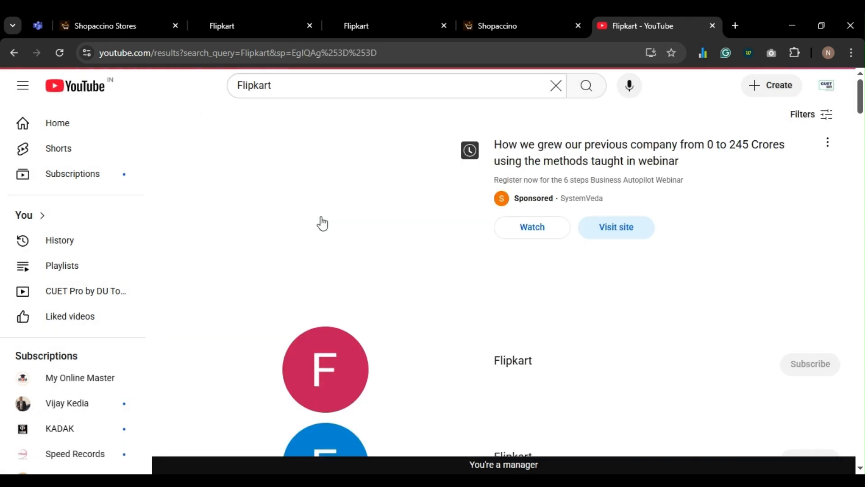
# - Open the verified Flipkart channel page from the search results
pyautogui.scroll(-4, 322, 221)
pyautogui.scroll(-7, 344, 297)
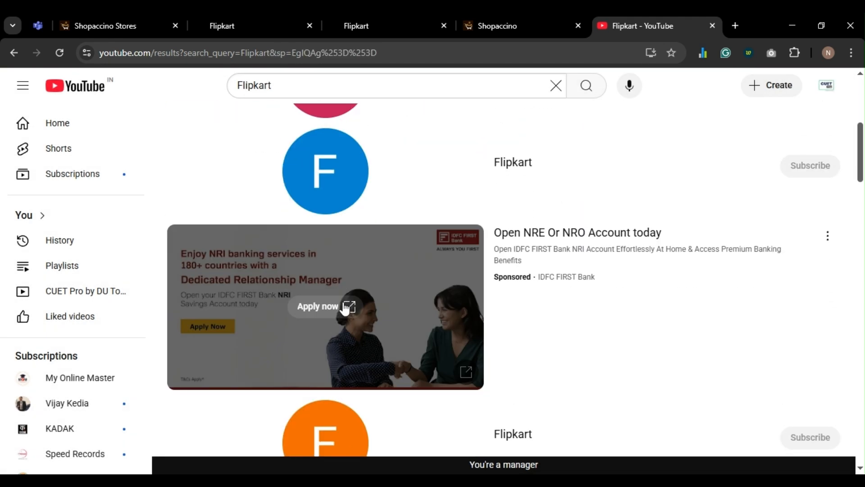
pyautogui.scroll(-9, 345, 309)
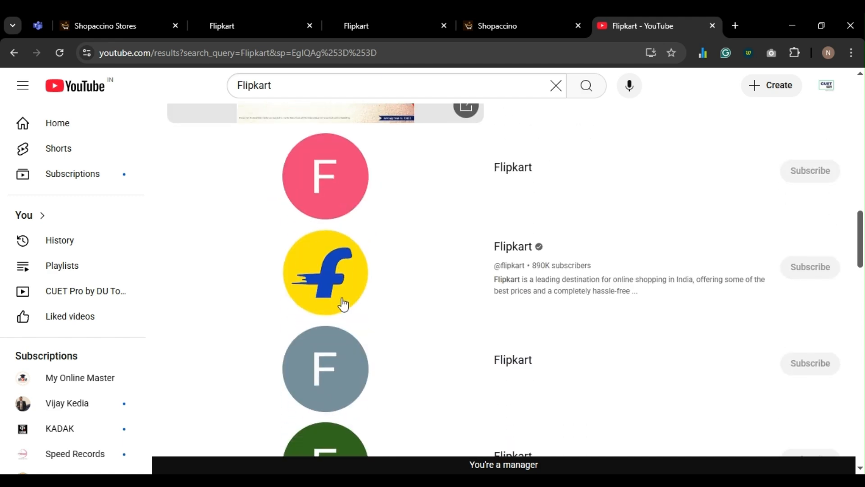
pyautogui.click(334, 289)
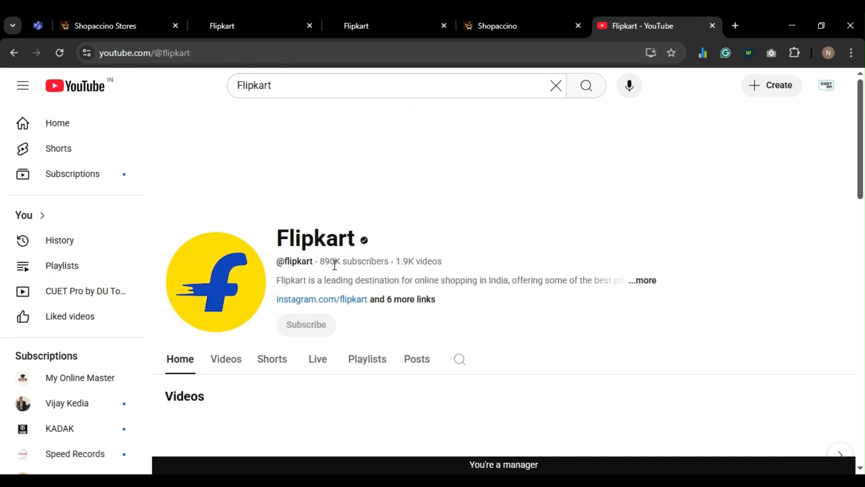
# - Open the Big Billion Days - 27th Sep to 6th Oct video and copy its address
pyautogui.scroll(-2, 334, 265)
pyautogui.scroll(1, 333, 270)
pyautogui.scroll(-4, 405, 277)
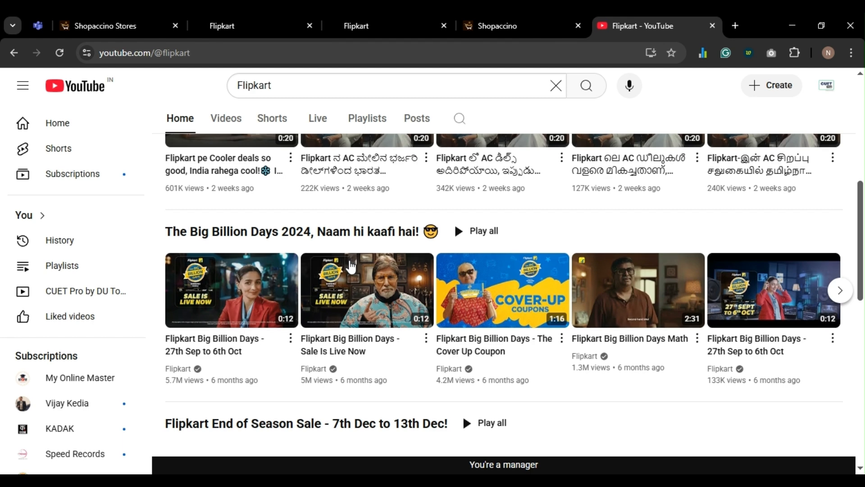
pyautogui.click(517, 289)
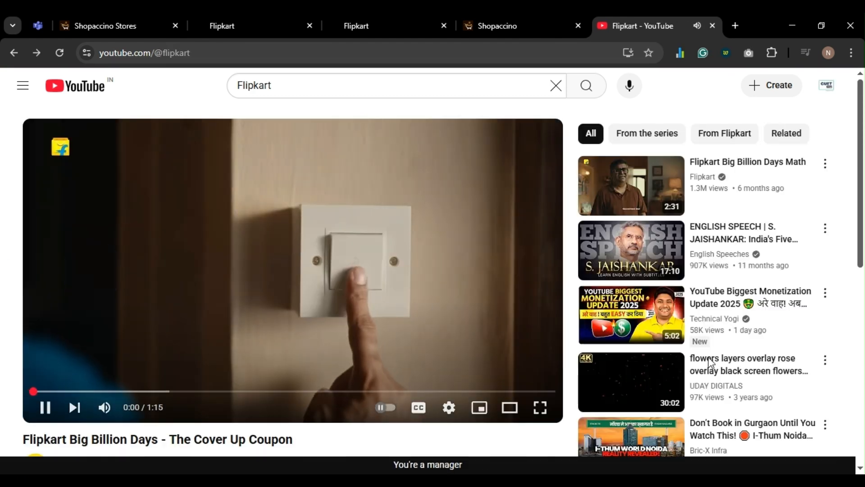
pyautogui.hotkey('alt', 'Left')
pyautogui.click(748, 291)
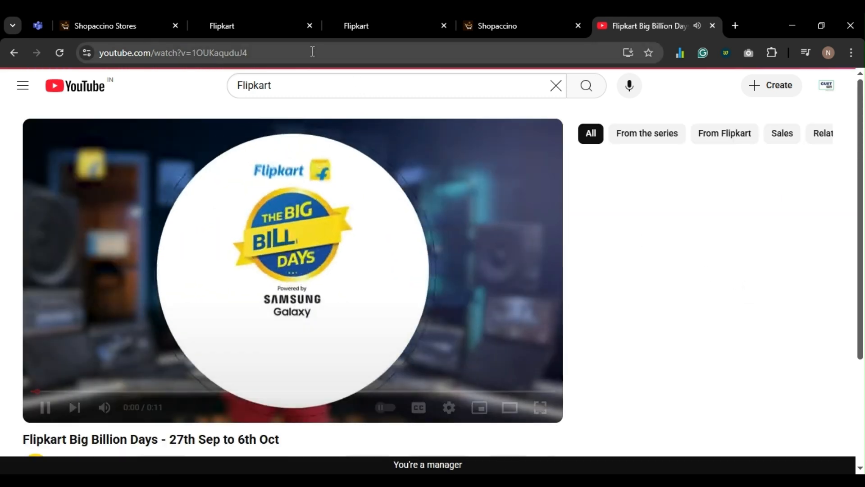
pyautogui.click(312, 52)
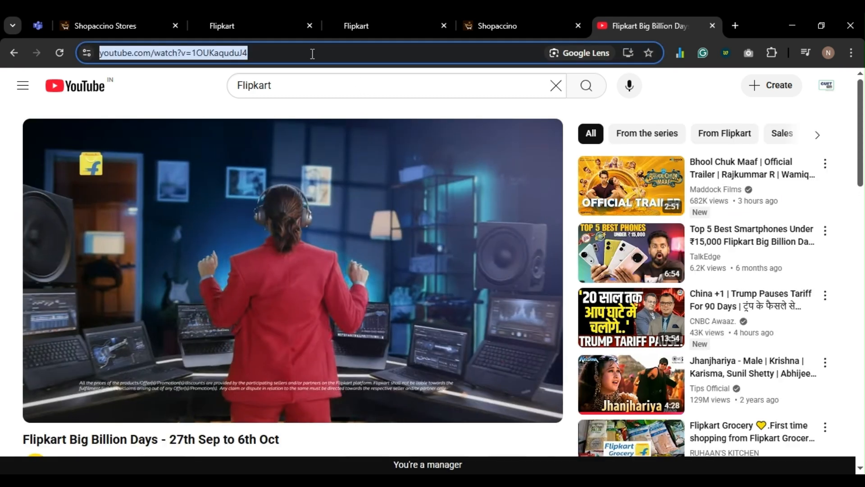
pyautogui.click(490, 26)
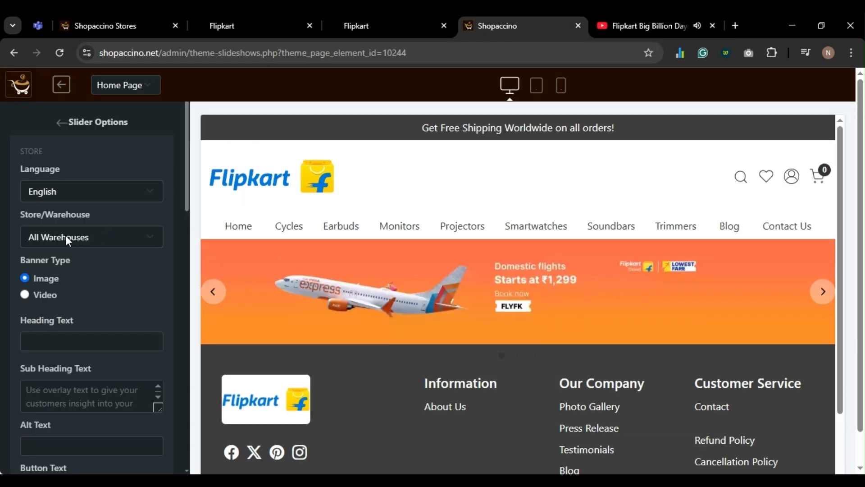
# - Paste the video URL into Youtube Video Code and trim it to 1OUKaquduJ4
pyautogui.scroll(-5, 57, 164)
pyautogui.scroll(5, 56, 165)
pyautogui.scroll(-2, 45, 290)
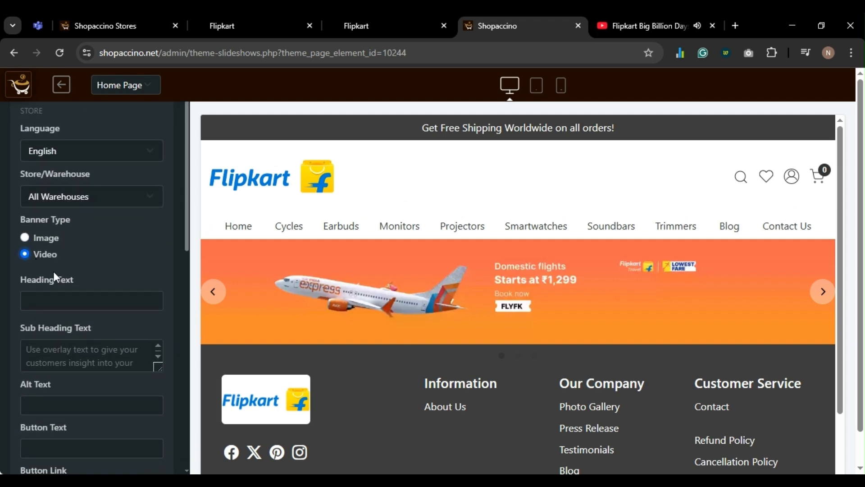
pyautogui.scroll(-5, 59, 264)
pyautogui.scroll(-2, 61, 260)
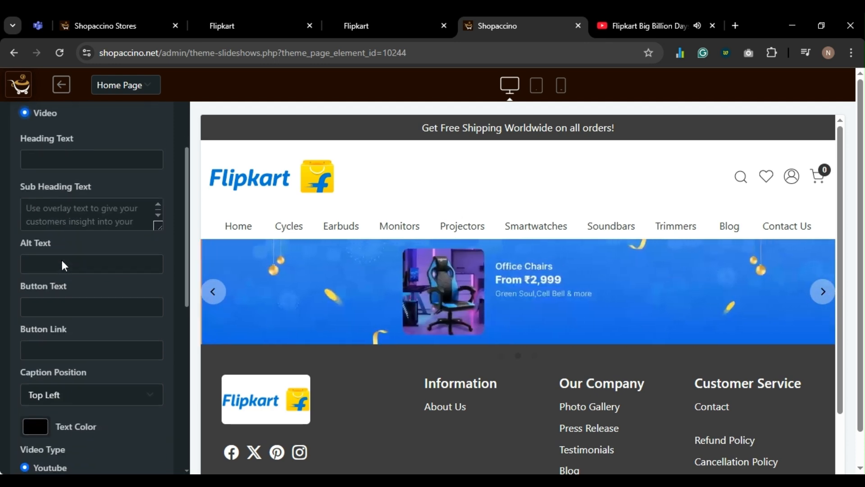
pyautogui.scroll(9, 62, 260)
pyautogui.scroll(-6, 99, 290)
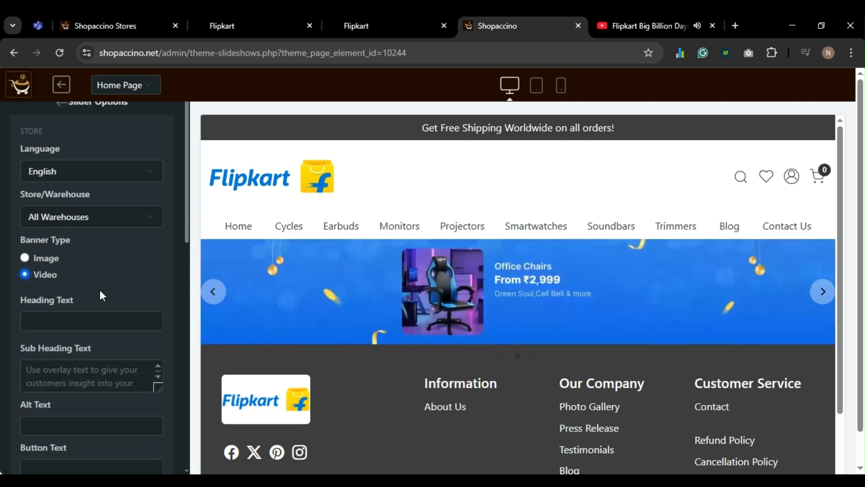
pyautogui.scroll(-12, 93, 348)
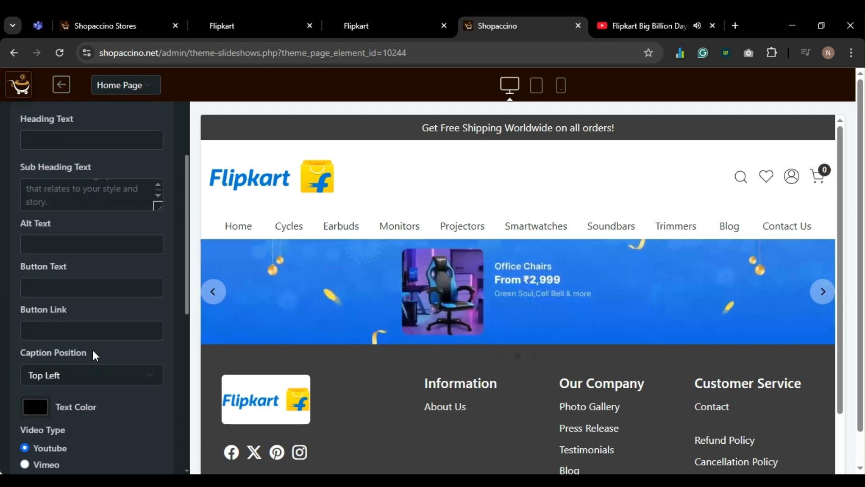
pyautogui.click(83, 332)
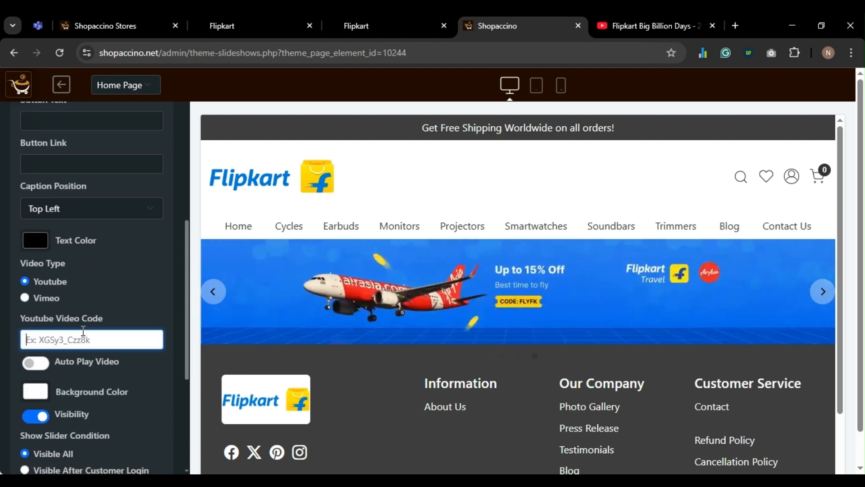
pyautogui.hotkey('ctrl', 'v')
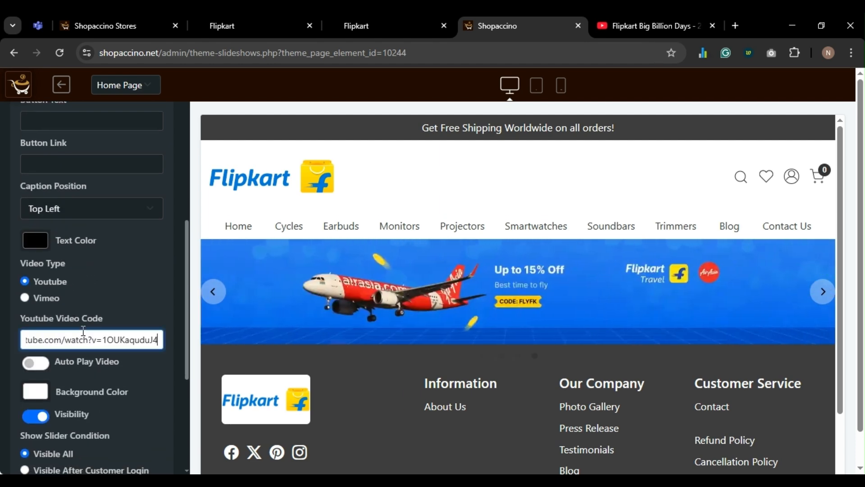
pyautogui.press('BackSpace')
pyautogui.press('BackSpace')
pyautogui.press('BackSpace')
pyautogui.press('BackSpace')
pyautogui.press('BackSpace')
pyautogui.press('BackSpace')
pyautogui.press('BackSpace')
pyautogui.press('BackSpace')
pyautogui.press('BackSpace')
pyautogui.press('BackSpace')
pyautogui.press('BackSpace')
pyautogui.press('BackSpace')
pyautogui.press('BackSpace')
pyautogui.press('BackSpace')
pyautogui.press('BackSpace')
pyautogui.press('BackSpace')
pyautogui.press('BackSpace')
pyautogui.press('BackSpace')
pyautogui.press('BackSpace')
pyautogui.press('BackSpace')
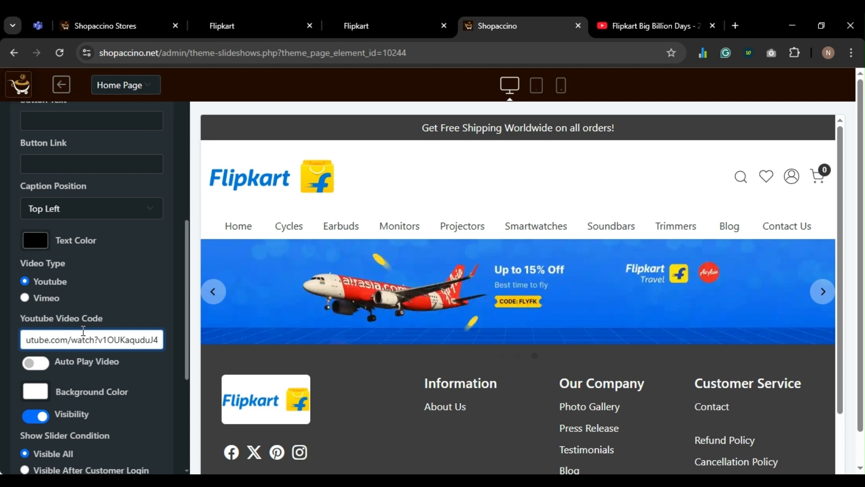
# - Switch Auto Play Video on and save the new video slide
pyautogui.scroll(-2, 83, 334)
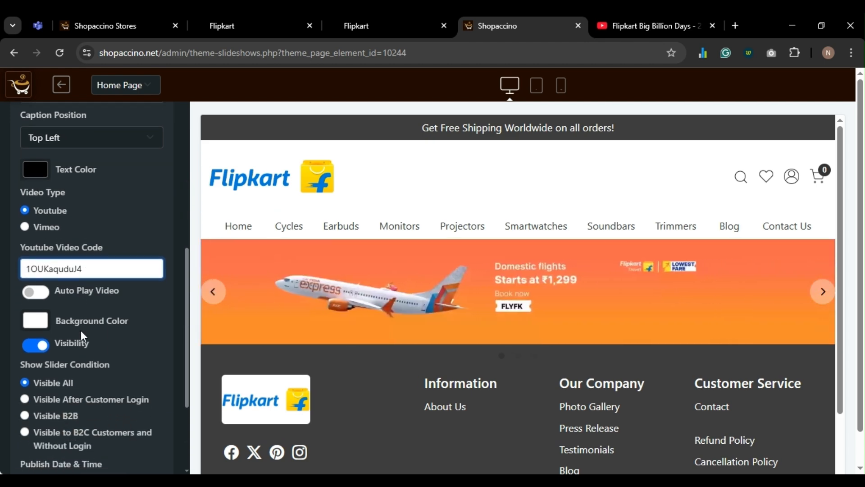
pyautogui.click(31, 295)
pyautogui.scroll(8, 31, 294)
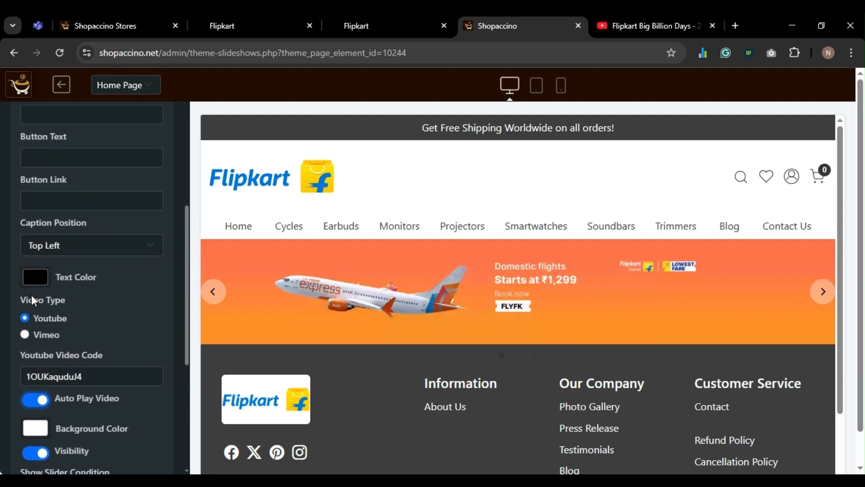
pyautogui.scroll(2, 31, 295)
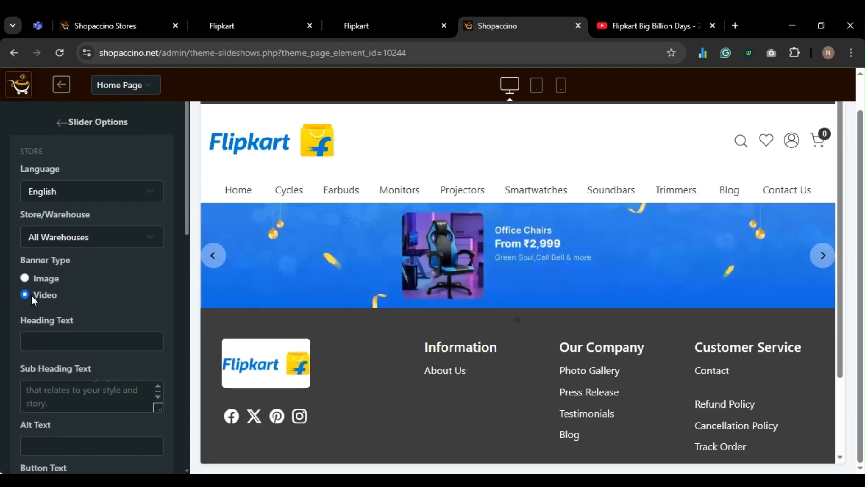
pyautogui.scroll(-8, 31, 295)
pyautogui.scroll(-5, 50, 318)
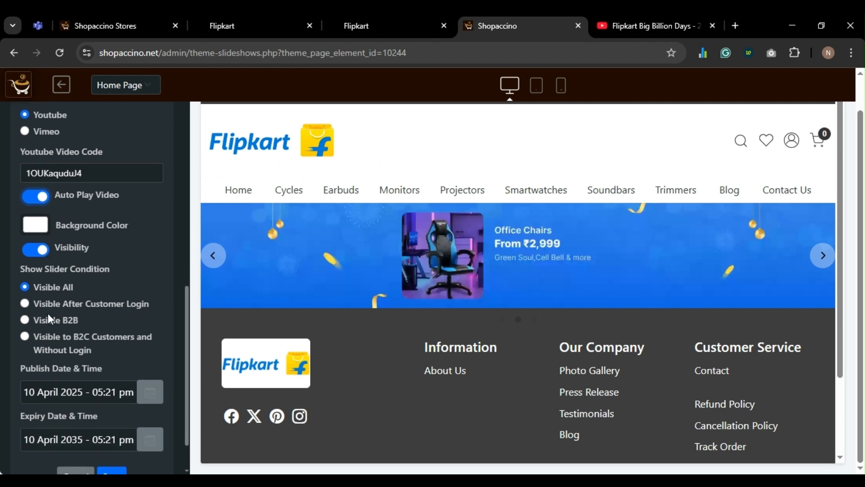
pyautogui.click(117, 427)
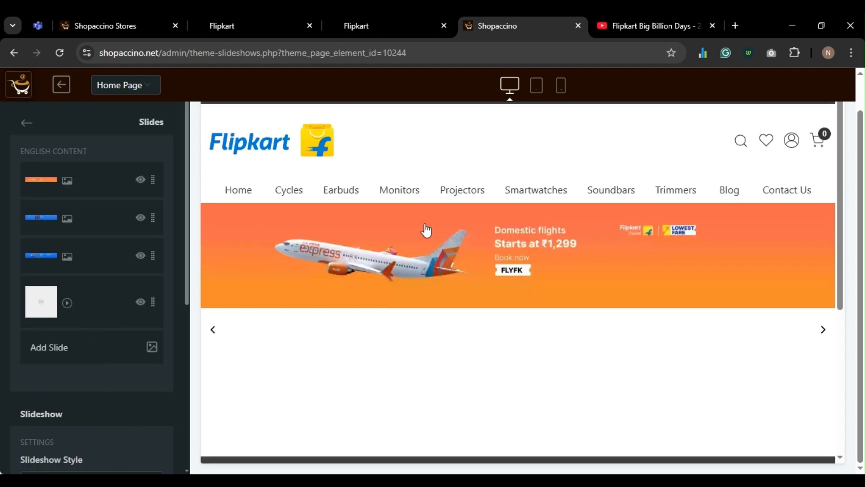
# - Reload the live storefront and advance the home slider to the fourth, Big Billion Days video slide
pyautogui.click(409, 34)
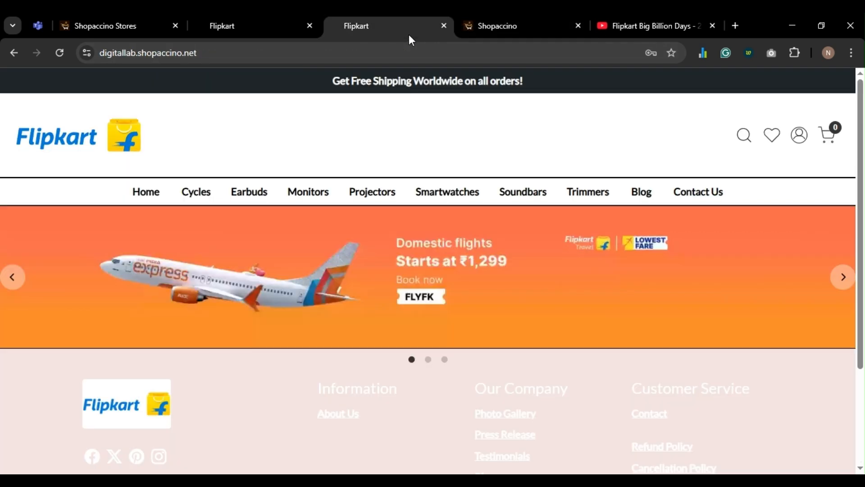
pyautogui.press('F5')
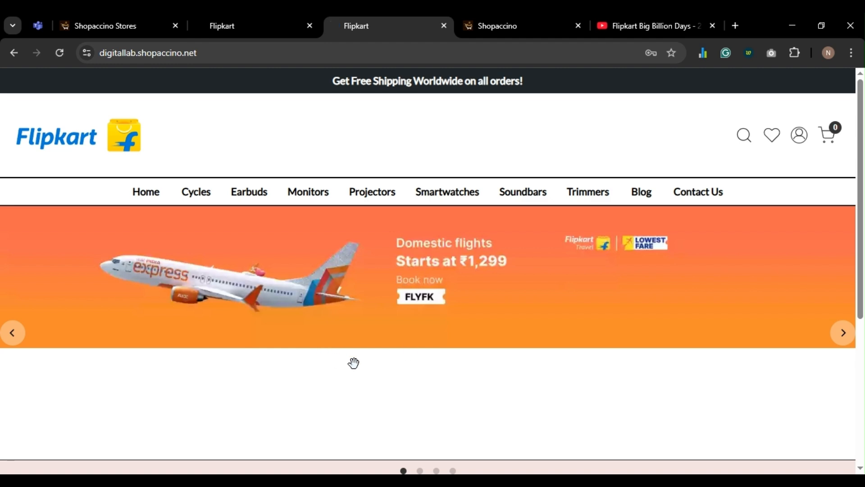
pyautogui.scroll(-2, 643, 350)
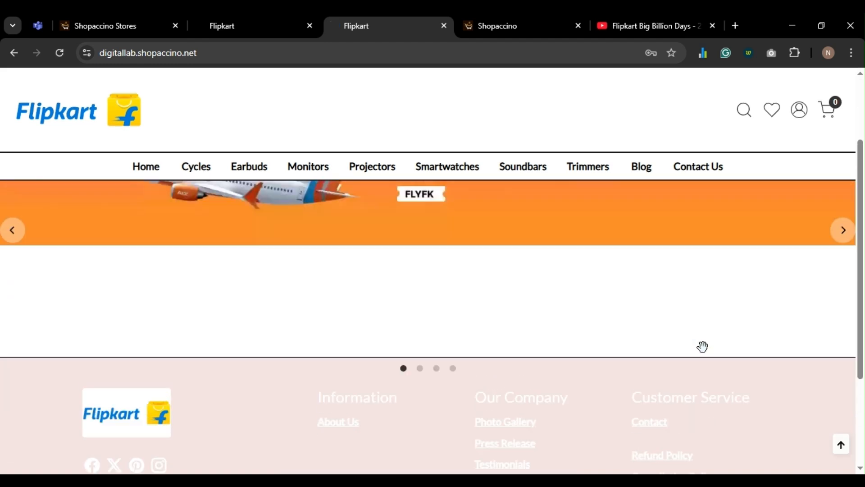
pyautogui.click(841, 264)
pyautogui.click(840, 264)
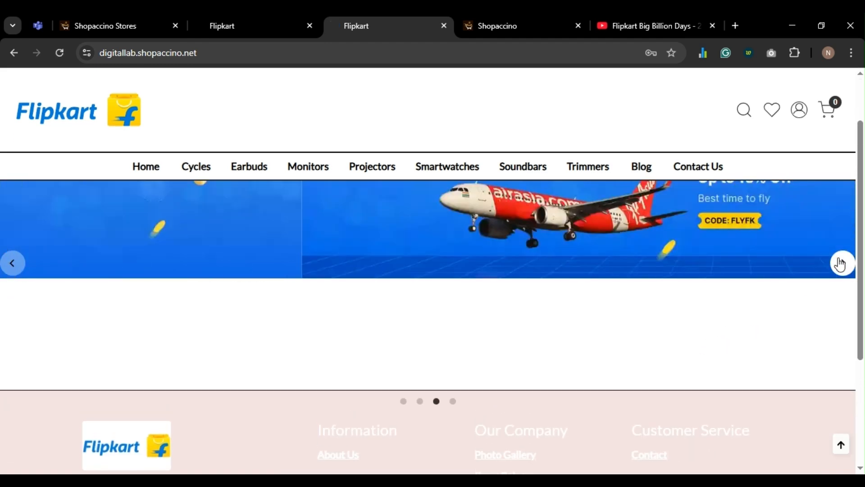
pyautogui.scroll(1, 842, 275)
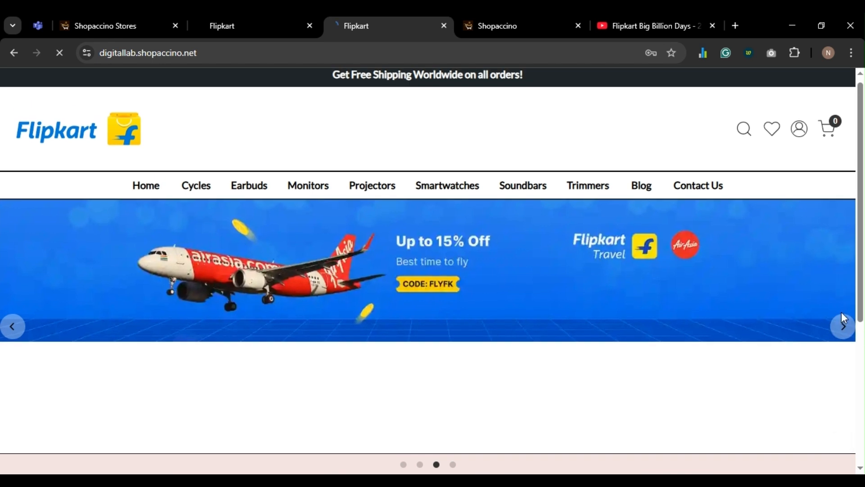
pyautogui.scroll(-1, 782, 331)
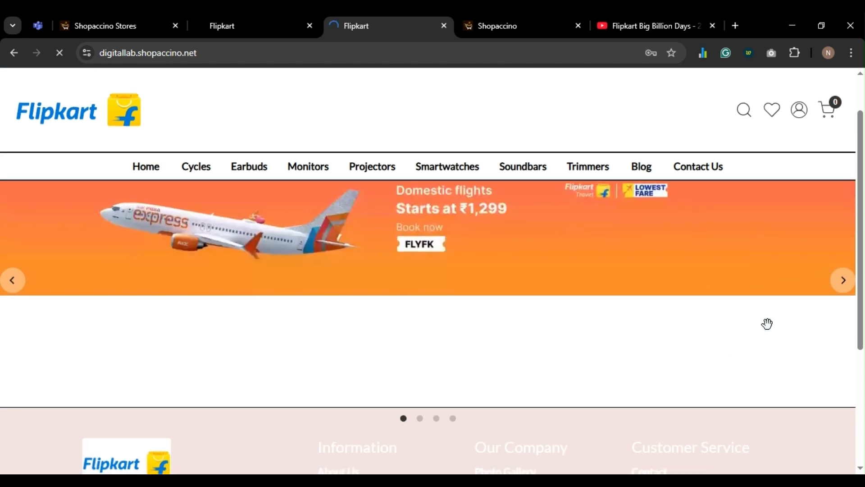
pyautogui.click(843, 290)
pyautogui.click(842, 290)
pyautogui.click(842, 291)
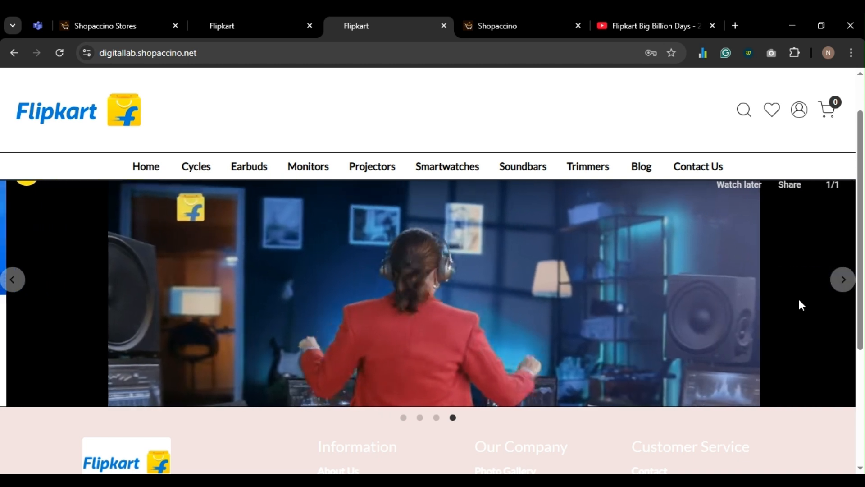
pyautogui.scroll(1, 391, 322)
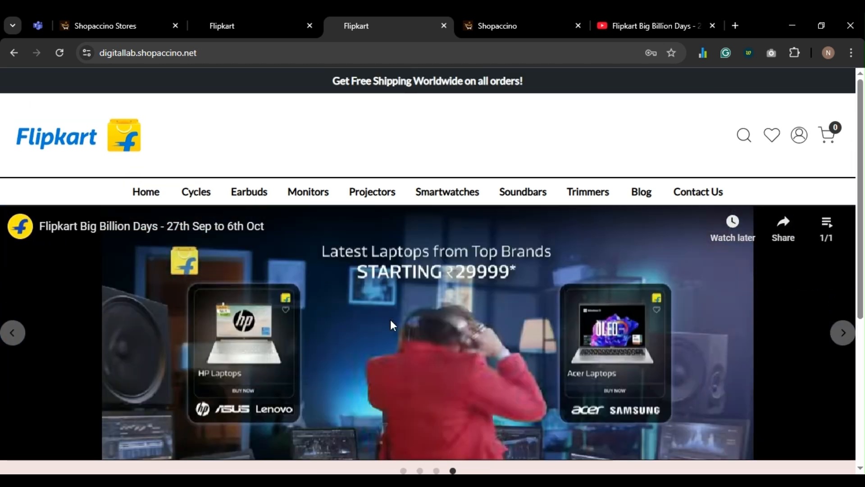
pyautogui.scroll(-1, 390, 320)
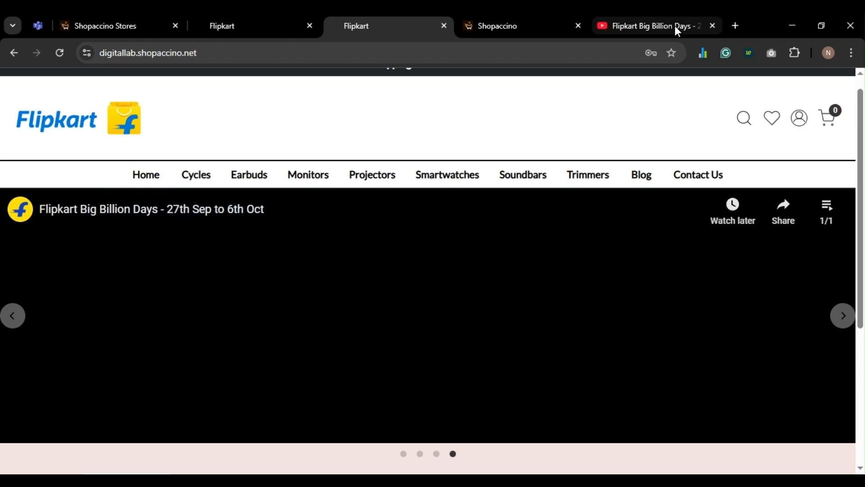
# - Close the YouTube video tab and return to the Shopaccino slideshow editor
pyautogui.click(674, 25)
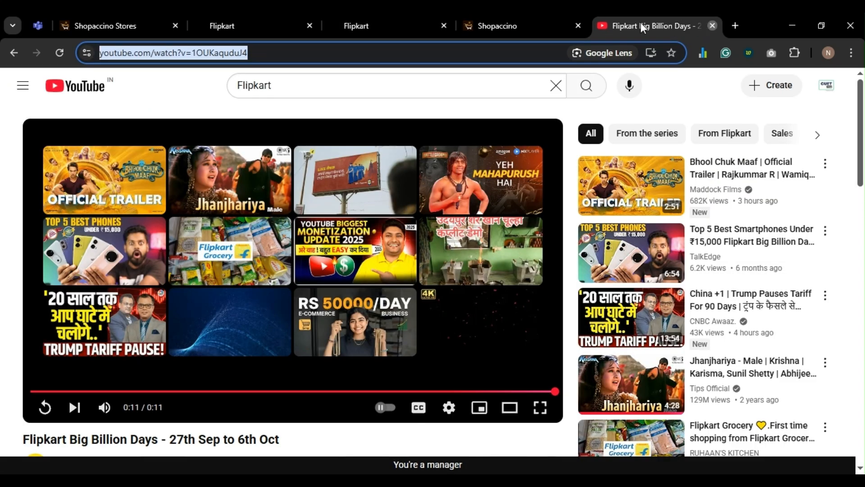
pyautogui.hotkey('ctrl', 'w')
pyautogui.click(415, 23)
pyautogui.click(557, 24)
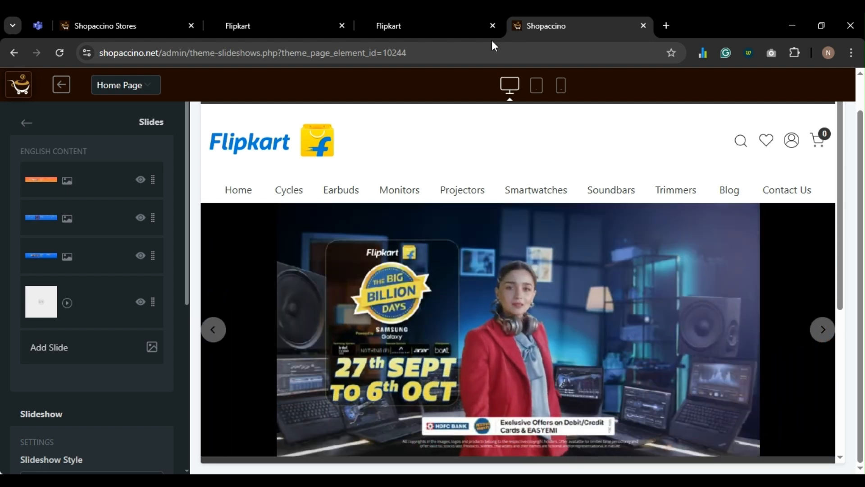
# - Add a Featured Categories section to the home page in the theme editor
pyautogui.click(25, 123)
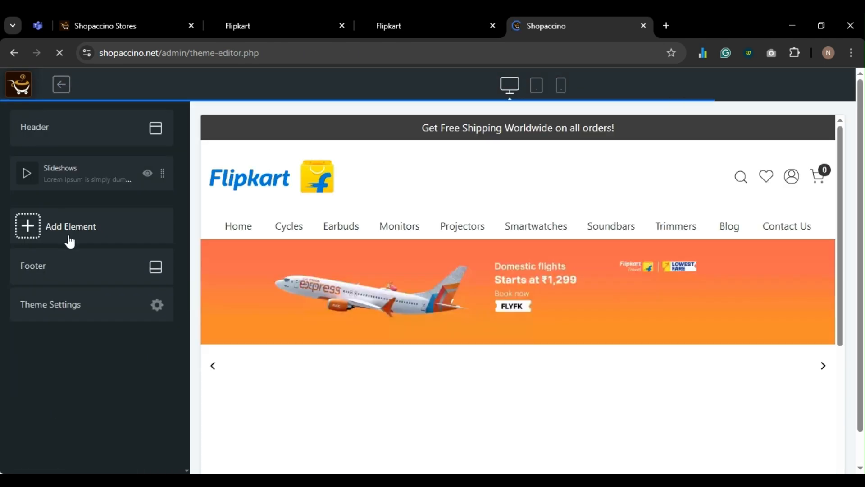
pyautogui.click(75, 227)
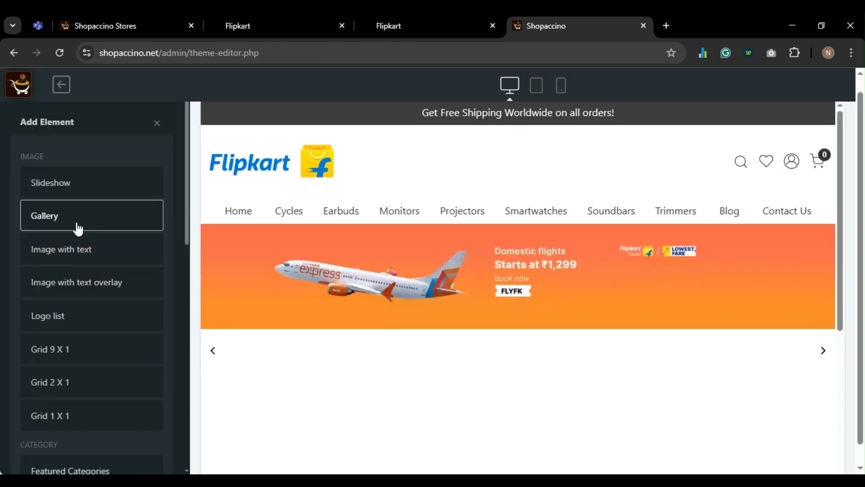
pyautogui.scroll(-3, 72, 288)
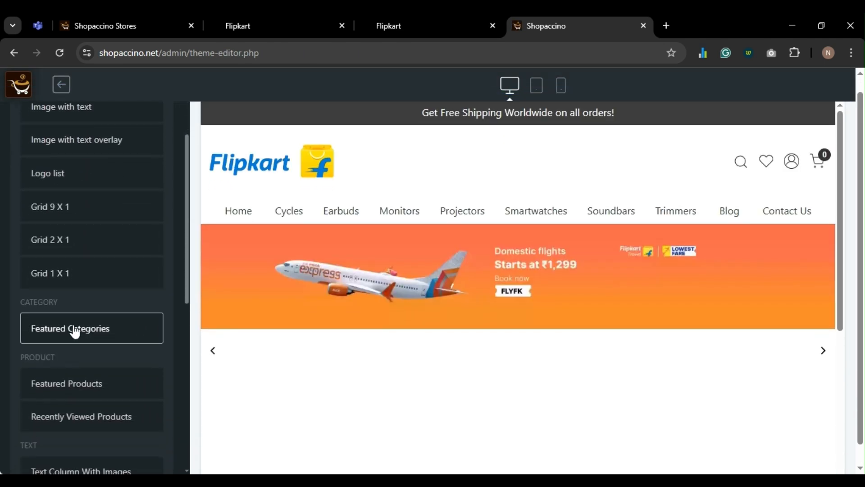
pyautogui.click(78, 333)
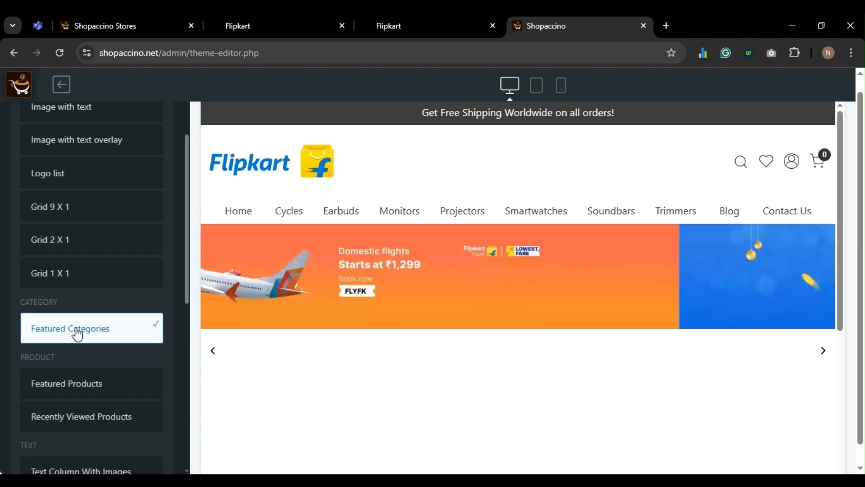
pyautogui.scroll(-8, 77, 331)
pyautogui.click(125, 450)
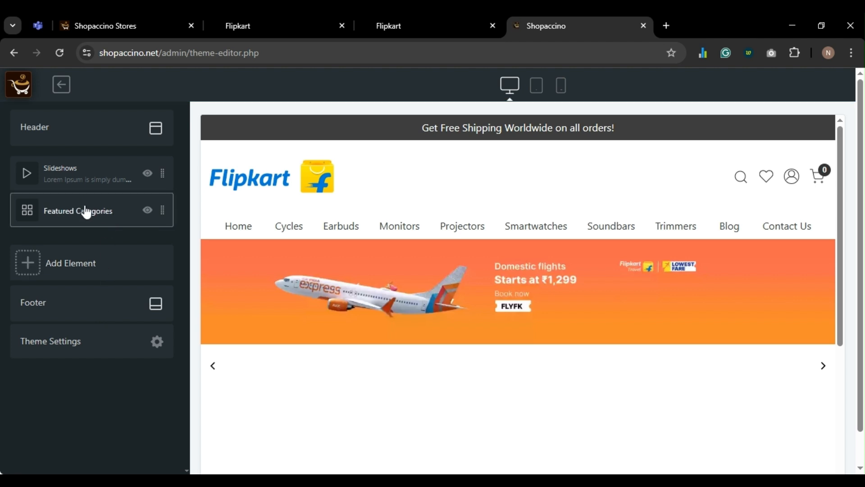
# - Set the section's heading text to 'Shop By Collection' and save its settings
pyautogui.click(77, 212)
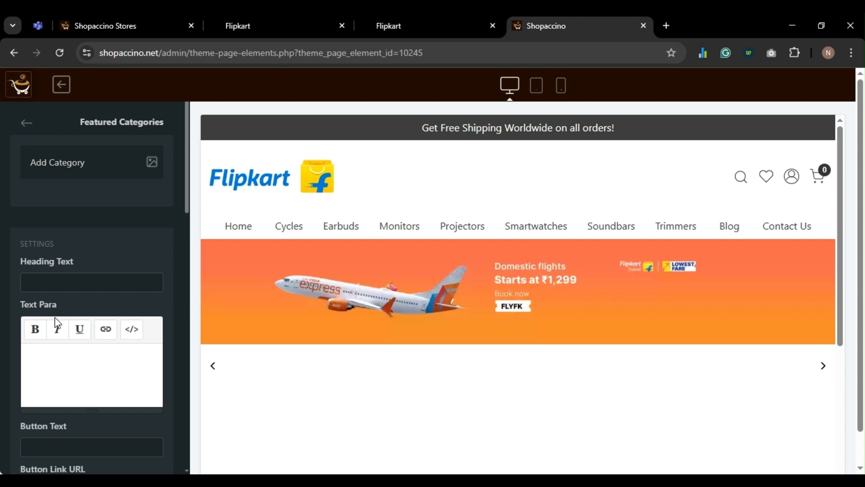
pyautogui.click(54, 285)
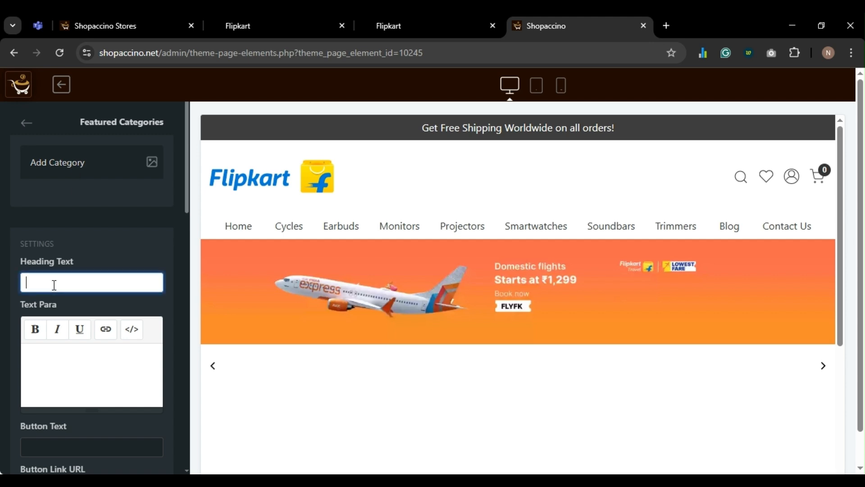
pyautogui.scroll(-1, 54, 285)
pyautogui.scroll(1, 54, 285)
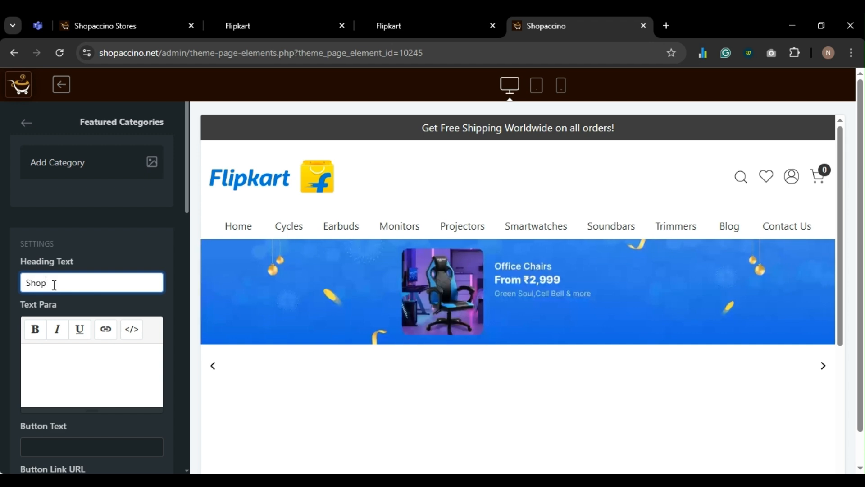
pyautogui.write('Shop By Collection')
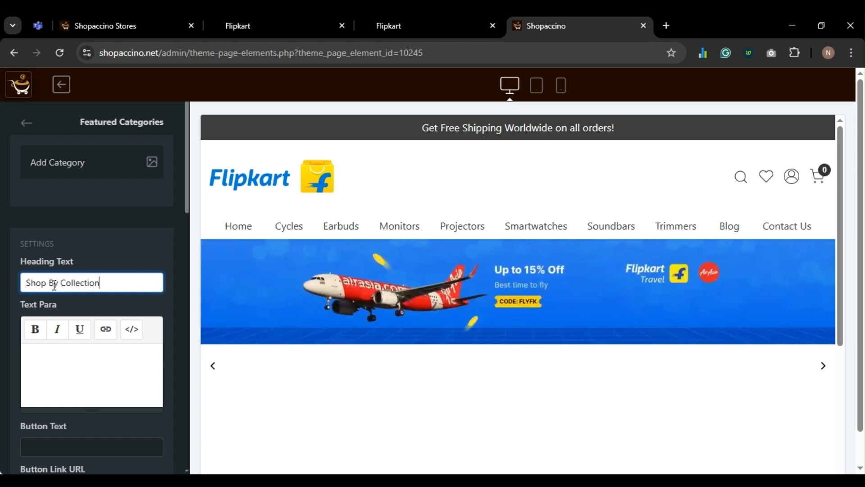
pyautogui.hotkey('ctrl', 'BackSpace')
pyautogui.scroll(-9, 54, 284)
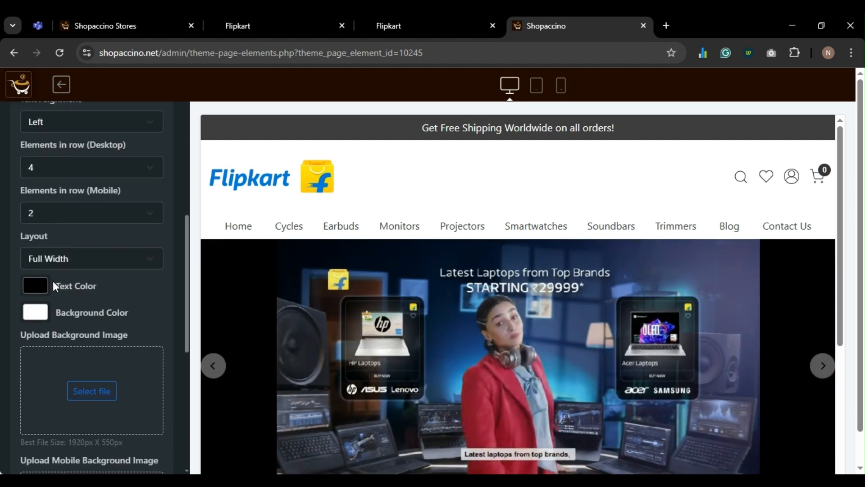
pyautogui.scroll(1, 70, 247)
pyautogui.scroll(-8, 77, 251)
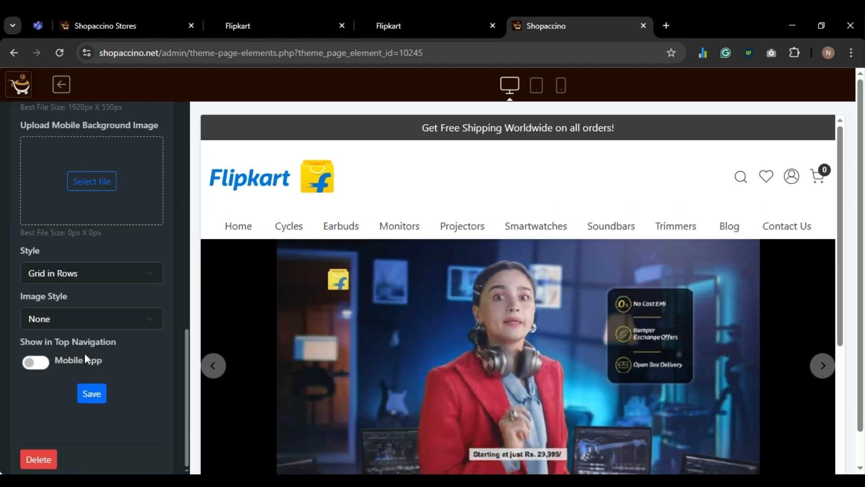
pyautogui.click(91, 393)
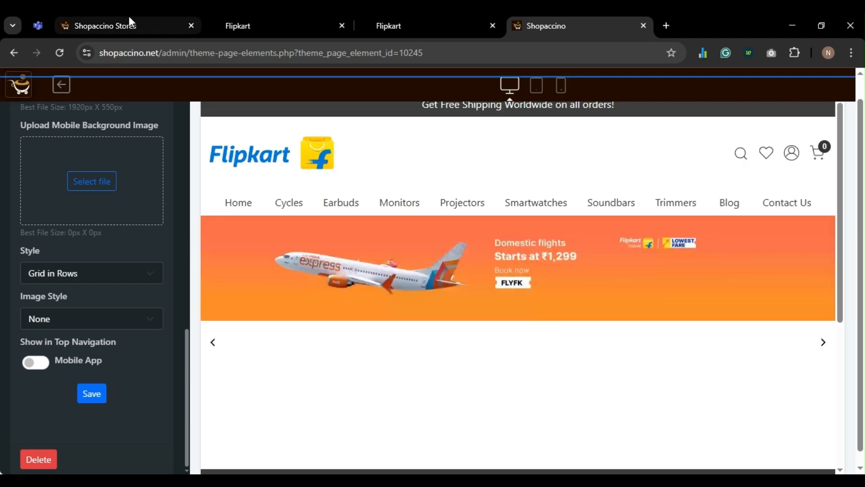
pyautogui.click(415, 23)
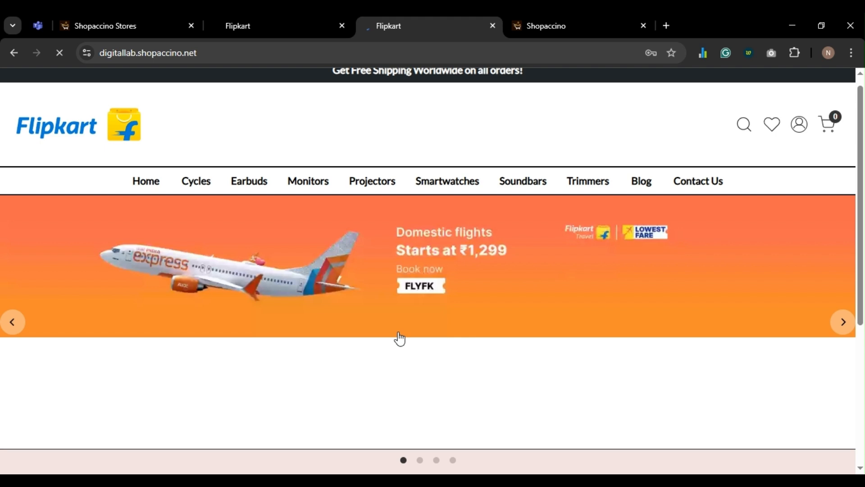
pyautogui.scroll(-4, 399, 337)
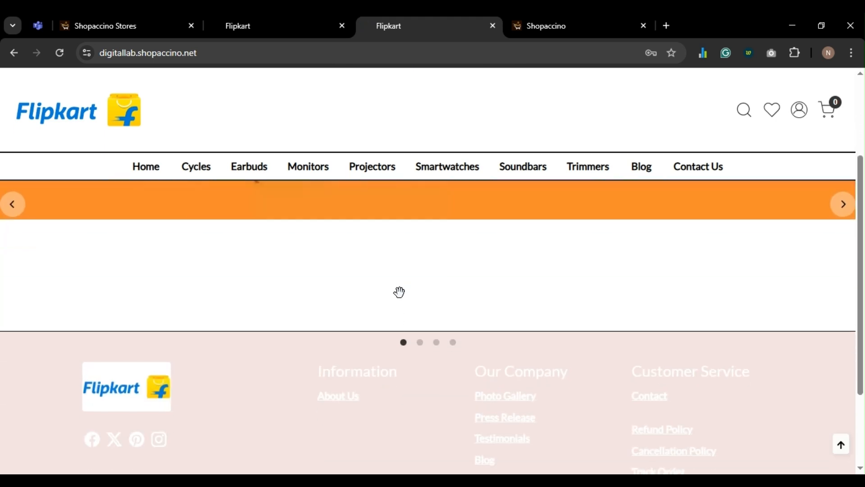
pyautogui.scroll(3, 399, 292)
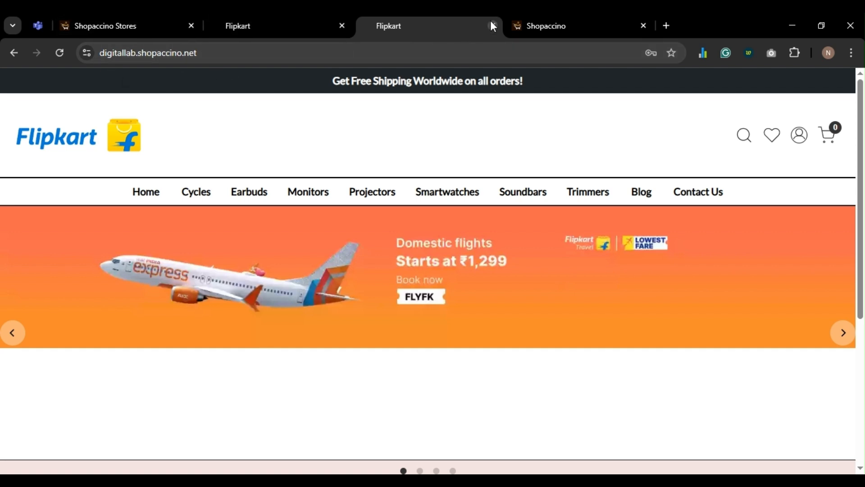
pyautogui.click(531, 26)
pyautogui.scroll(2, 108, 259)
pyautogui.scroll(-2, 108, 260)
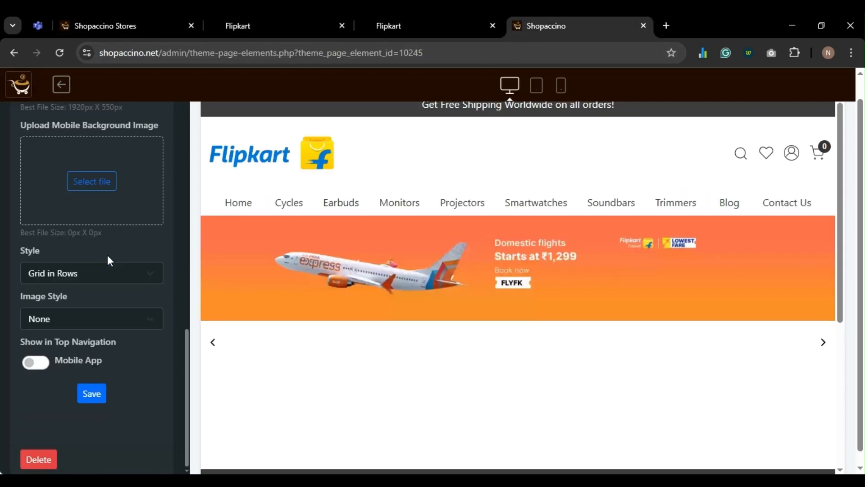
pyautogui.scroll(8, 108, 270)
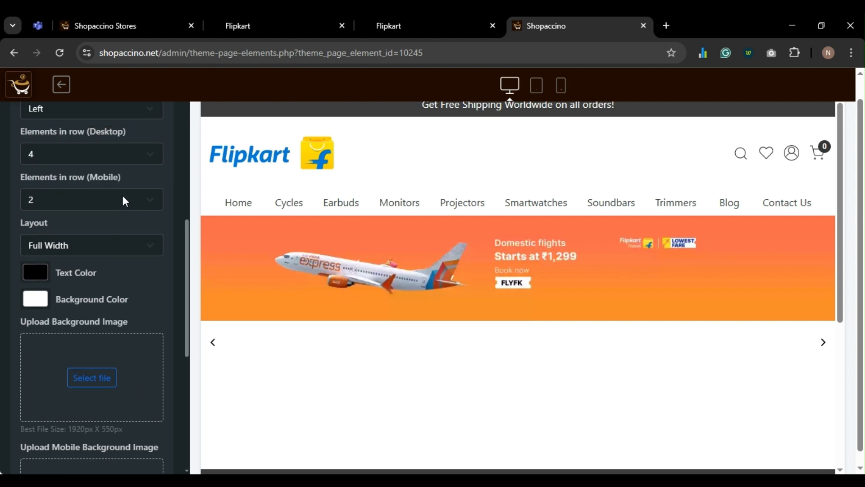
# - Go to the Products > Categories list in the store admin
pyautogui.click(111, 26)
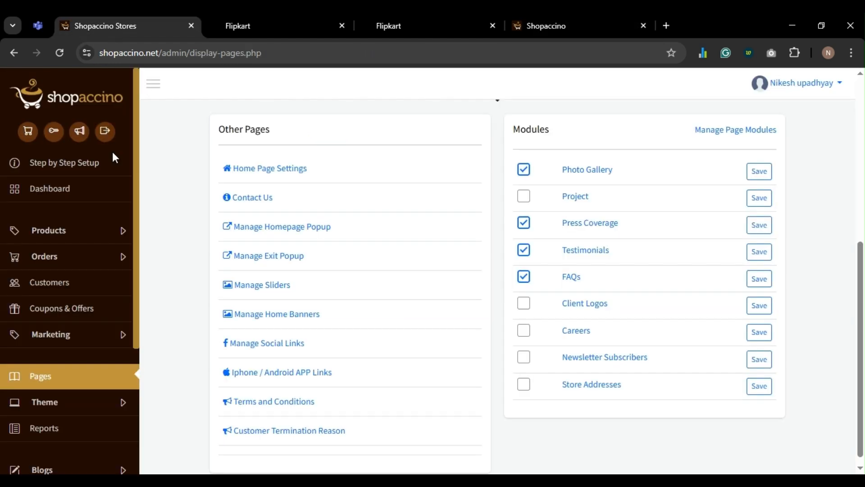
pyautogui.click(54, 242)
pyautogui.click(56, 277)
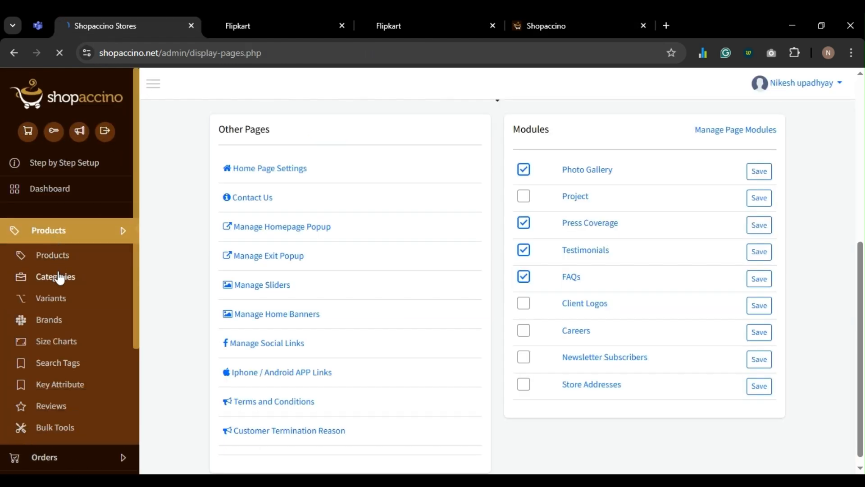
pyautogui.scroll(-2, 253, 308)
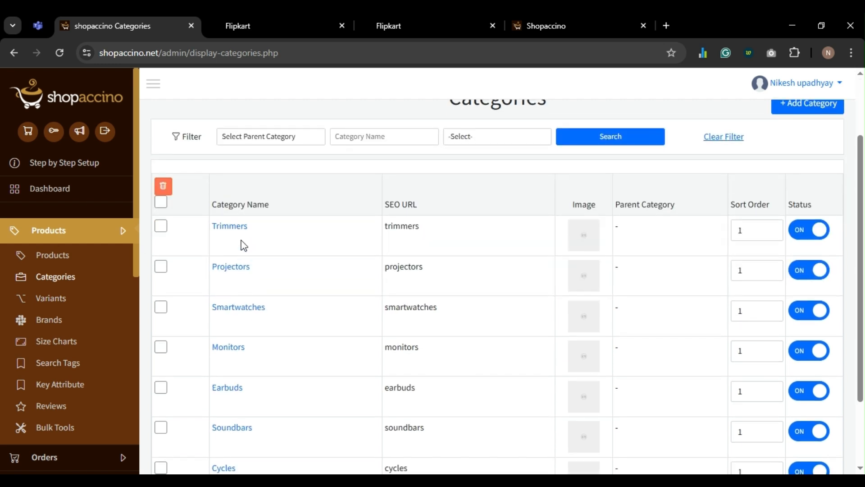
pyautogui.scroll(-1, 239, 234)
pyautogui.scroll(-2, 239, 295)
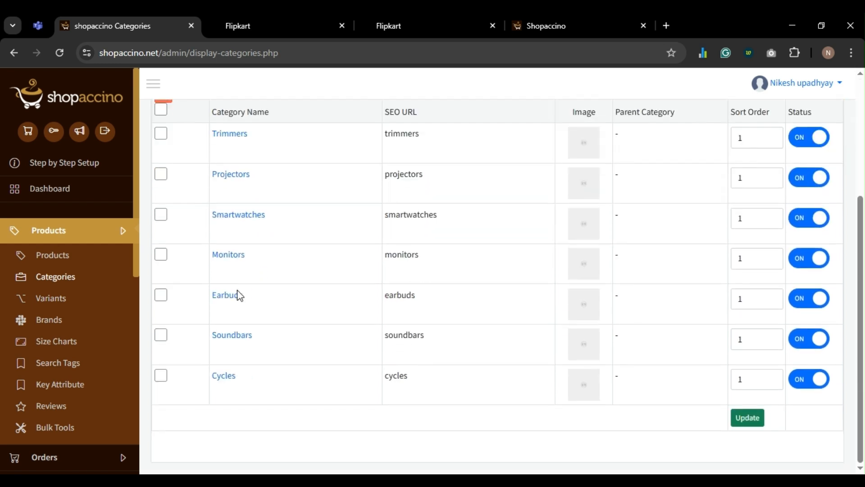
# - Open Cycles, Soundbars, Earbuds, Monitors, Smartwatches, Projectors and Trimmers in new tabs, then view Cycles
pyautogui.middleClick(227, 378)
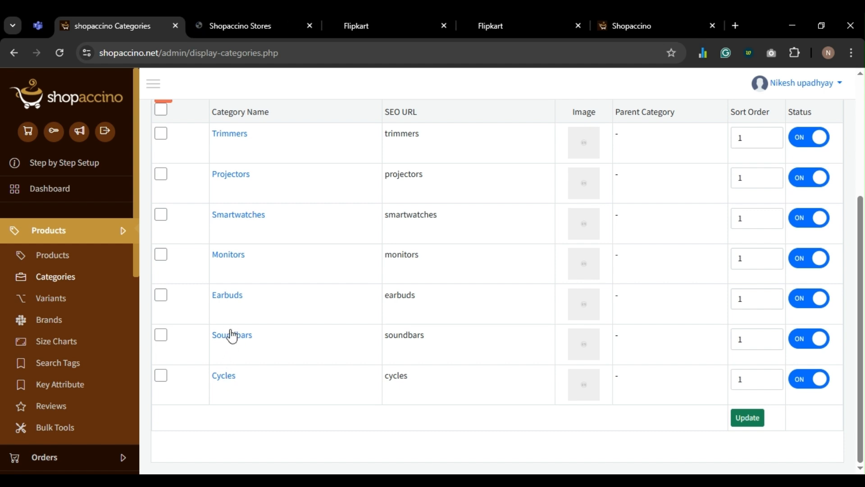
pyautogui.middleClick(232, 336)
pyautogui.middleClick(226, 296)
pyautogui.middleClick(228, 256)
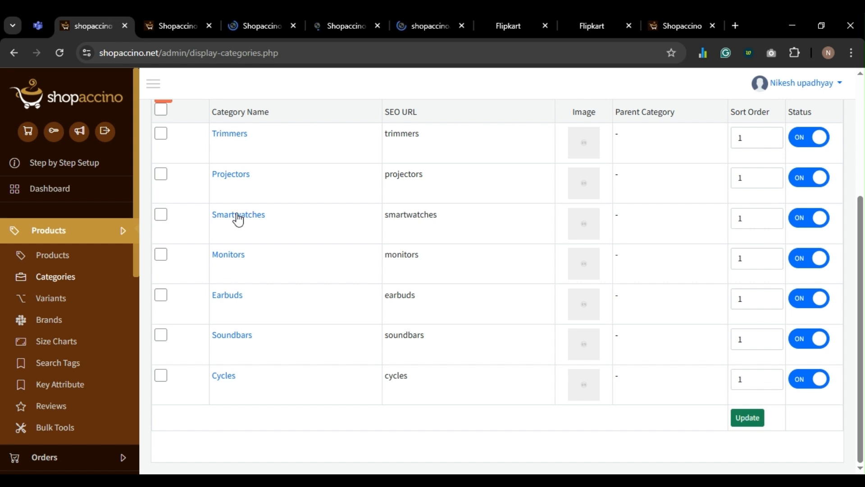
pyautogui.middleClick(238, 215)
pyautogui.middleClick(232, 175)
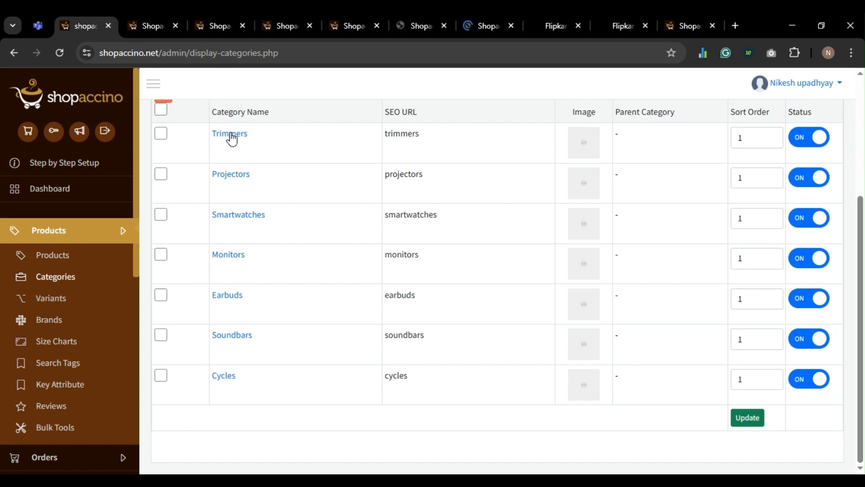
pyautogui.middleClick(231, 135)
pyautogui.hotkey('ctrl', 'Tab')
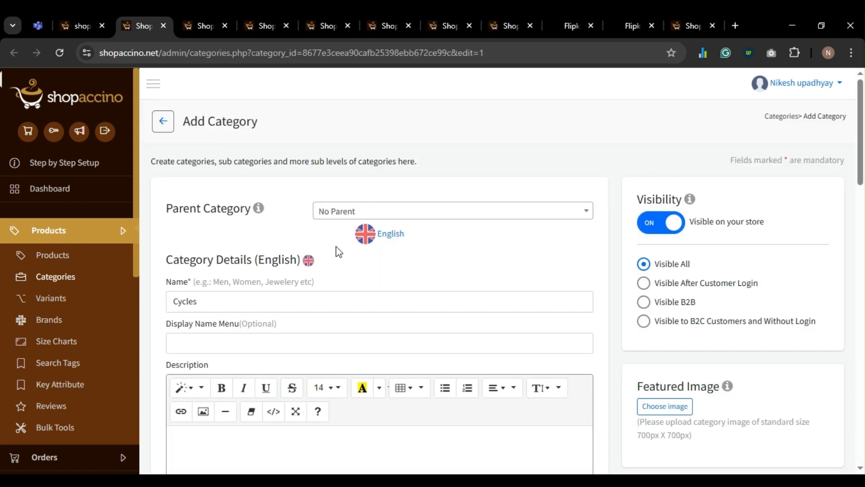
# - Assign the Cycles category to the Shop By Collection home page element
pyautogui.scroll(-2, 487, 264)
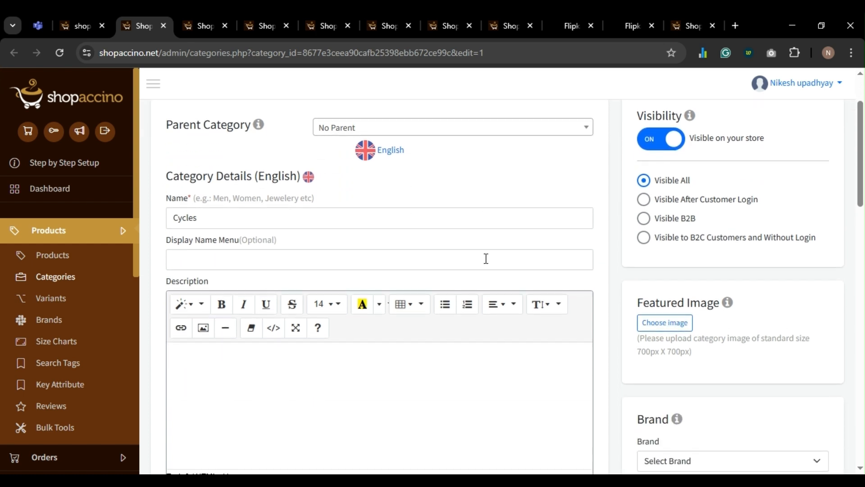
pyautogui.scroll(-6, 486, 258)
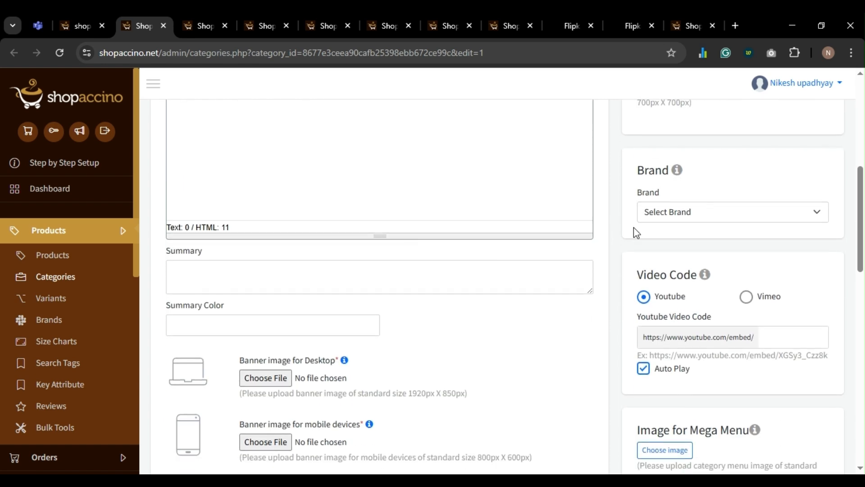
pyautogui.scroll(-10, 685, 217)
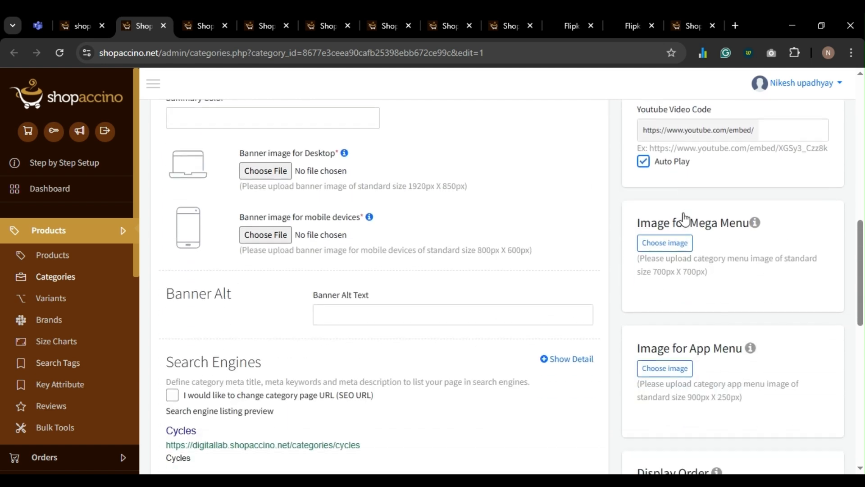
pyautogui.scroll(-2, 685, 220)
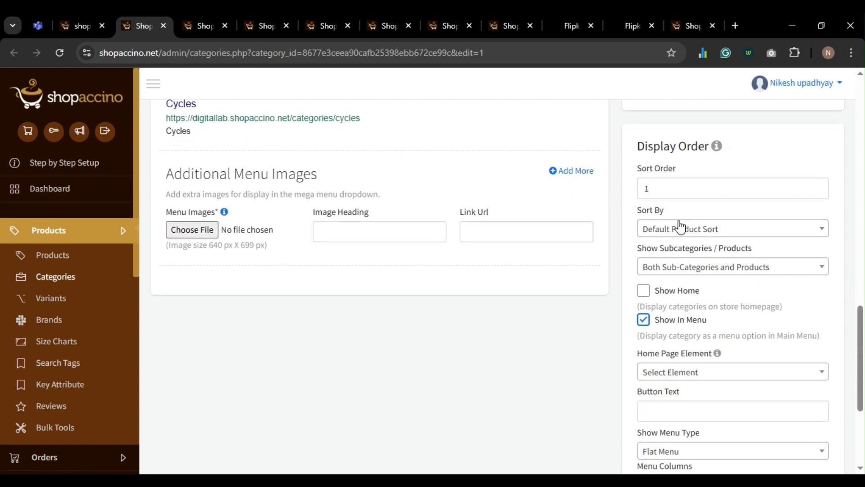
pyautogui.scroll(-2, 683, 237)
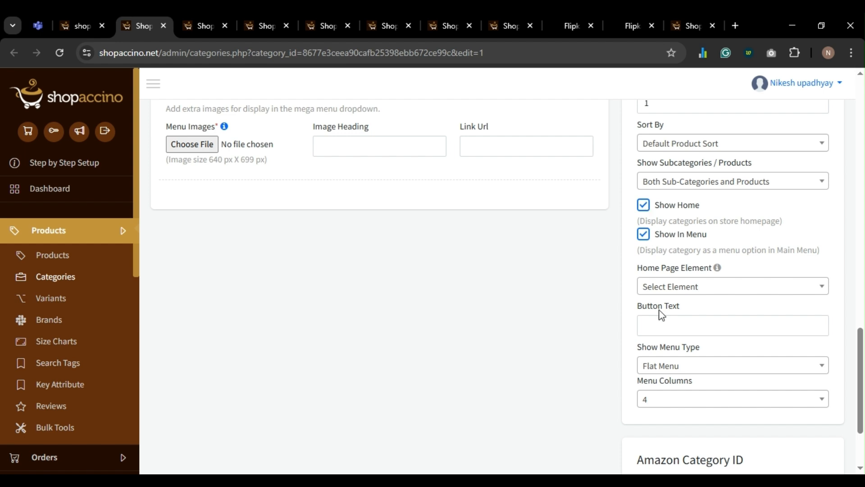
pyautogui.scroll(-1, 662, 315)
pyautogui.click(671, 247)
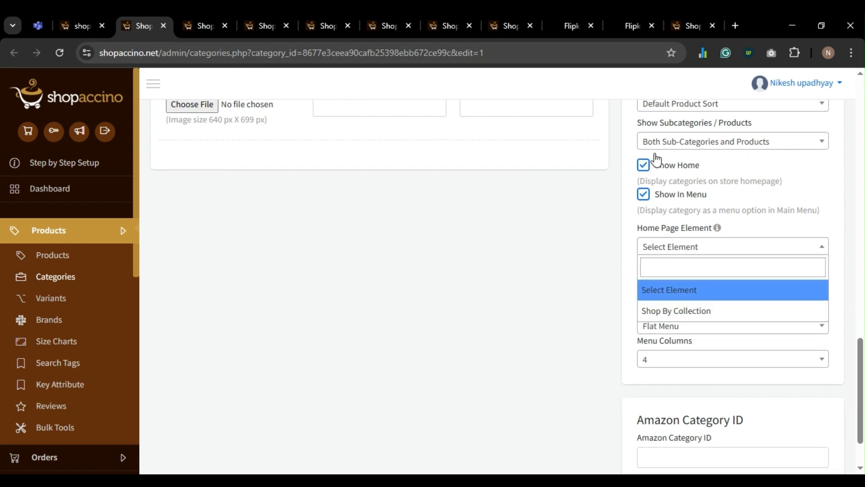
pyautogui.click(671, 311)
pyautogui.scroll(-2, 518, 331)
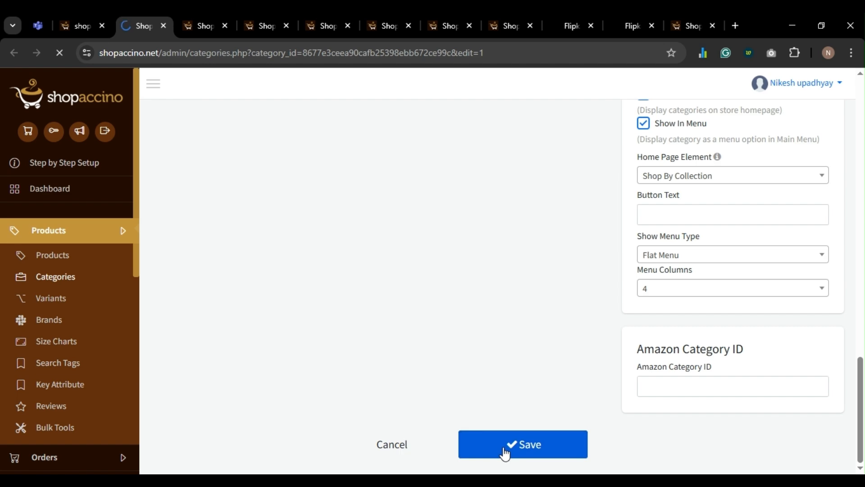
# - Show Soundbars on the homepage as Shop By Collection and save it
pyautogui.hotkey('ctrl', 'Tab')
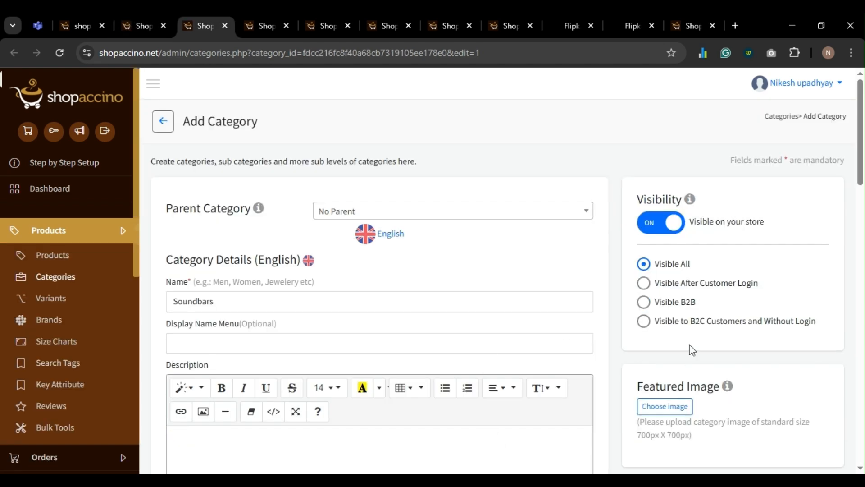
pyautogui.scroll(-18, 671, 336)
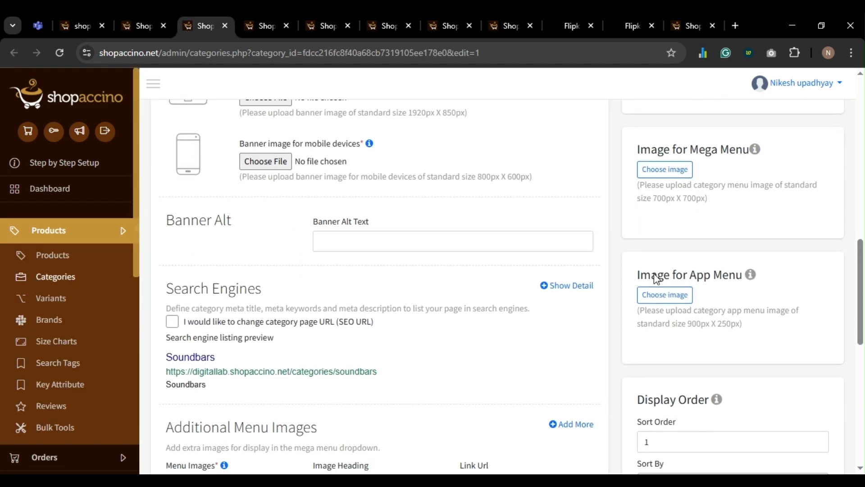
pyautogui.click(643, 320)
pyautogui.scroll(-5, 667, 316)
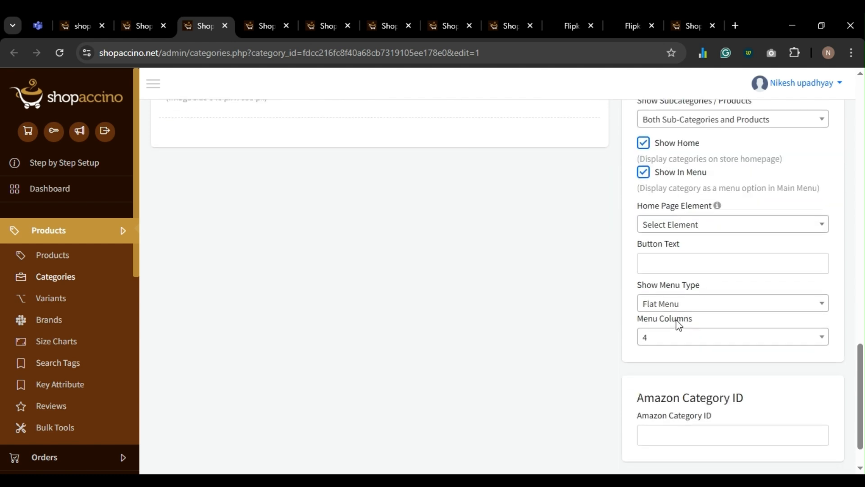
pyautogui.click(672, 183)
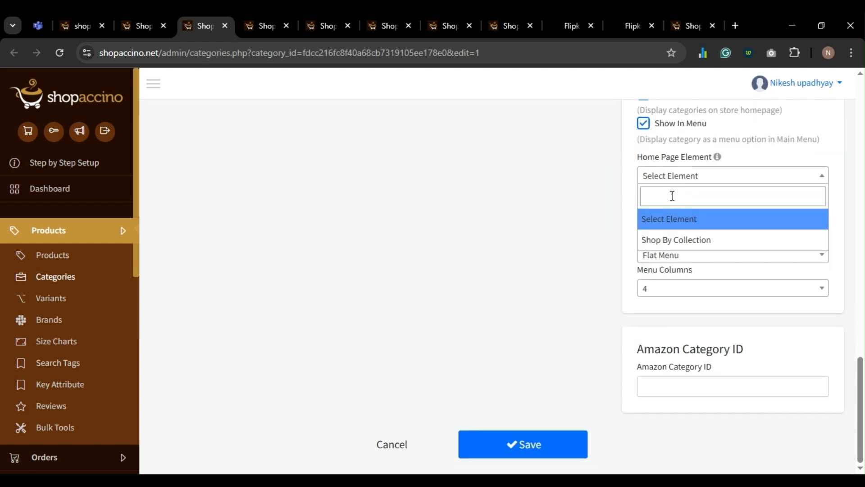
pyautogui.click(672, 240)
pyautogui.click(523, 444)
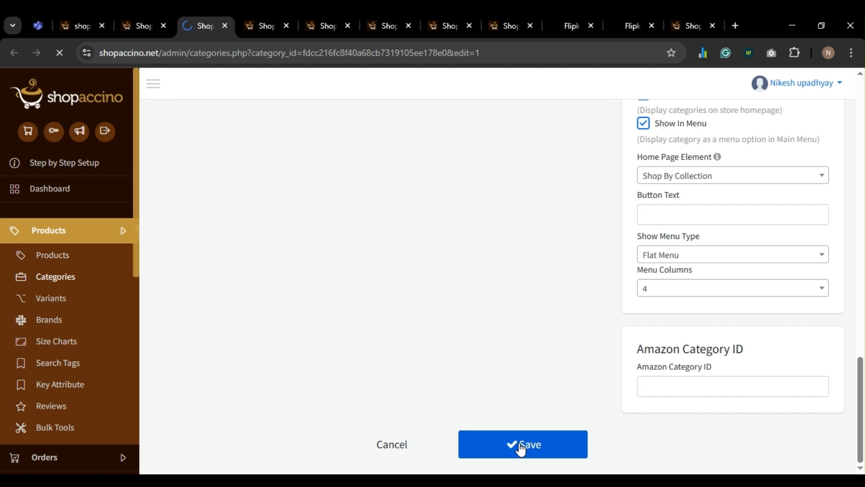
# - Show Earbuds on the homepage as Shop By Collection and save it
pyautogui.hotkey('ctrl', 'Tab')
pyautogui.scroll(-4, 638, 329)
pyautogui.scroll(-7, 637, 325)
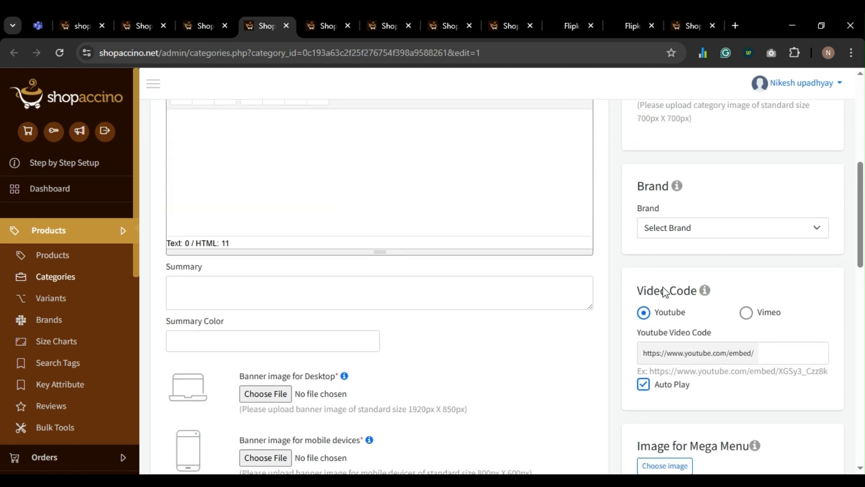
pyautogui.scroll(-4, 660, 304)
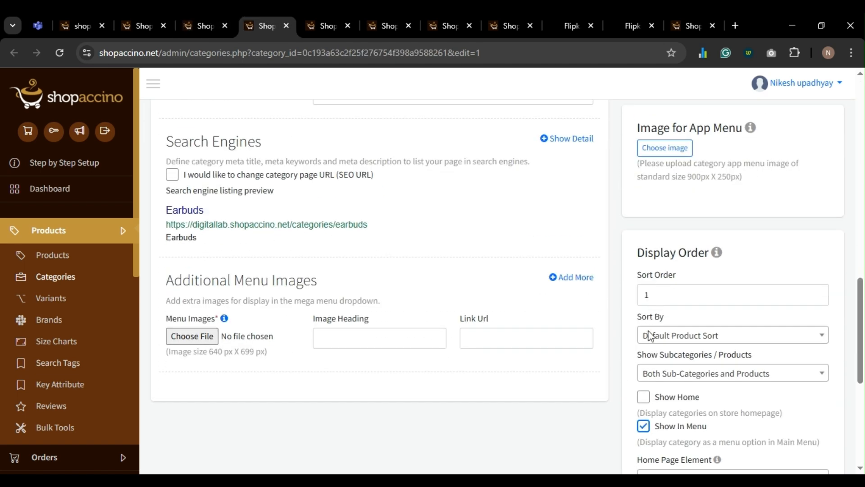
pyautogui.click(642, 400)
pyautogui.scroll(-5, 670, 340)
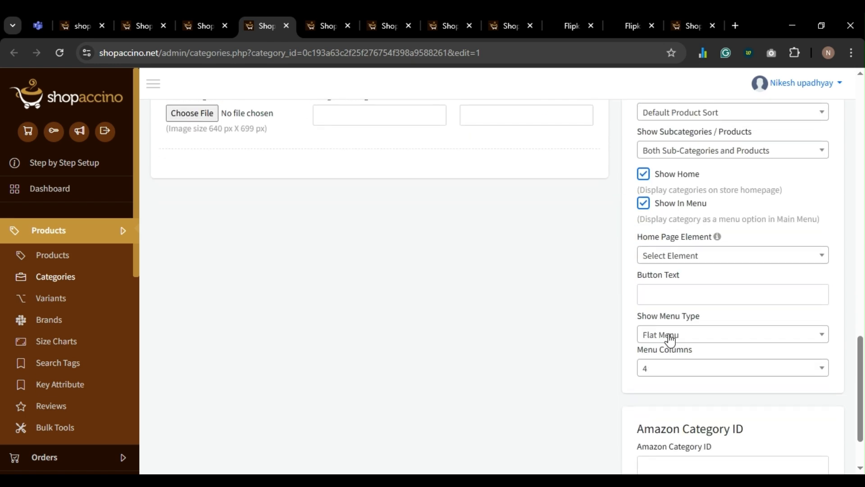
pyautogui.click(671, 259)
pyautogui.click(672, 318)
pyautogui.scroll(-2, 565, 318)
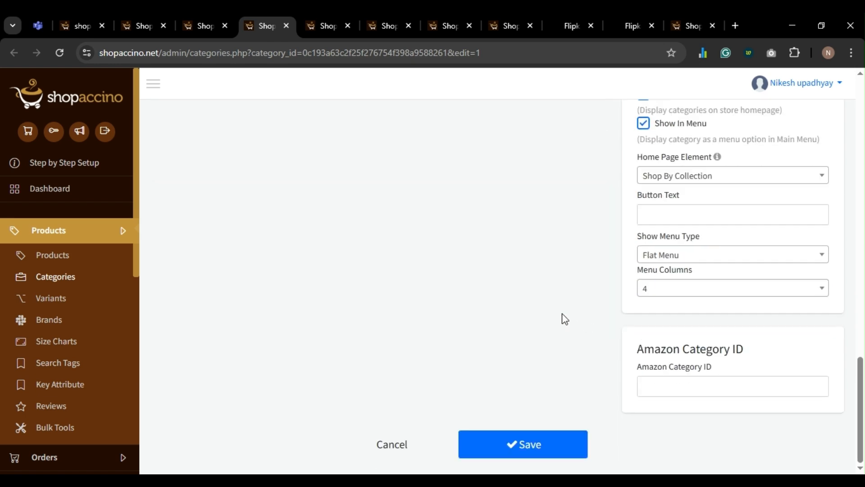
pyautogui.click(518, 454)
# - Tick Show Home for Monitors and set its home page element to Shop By Collection
pyautogui.click(322, 26)
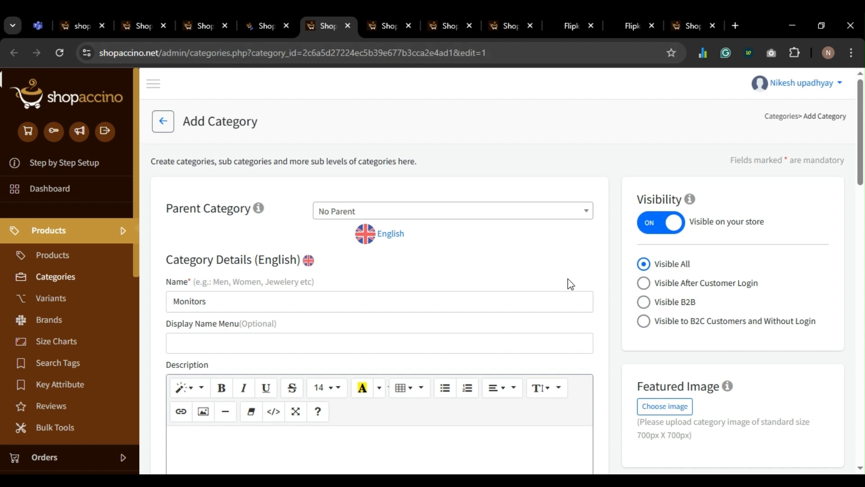
pyautogui.scroll(-12, 683, 303)
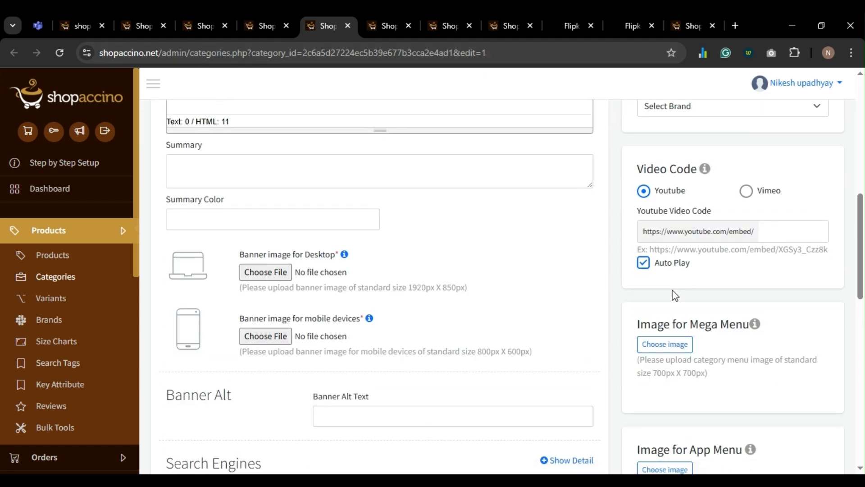
pyautogui.scroll(-7, 674, 295)
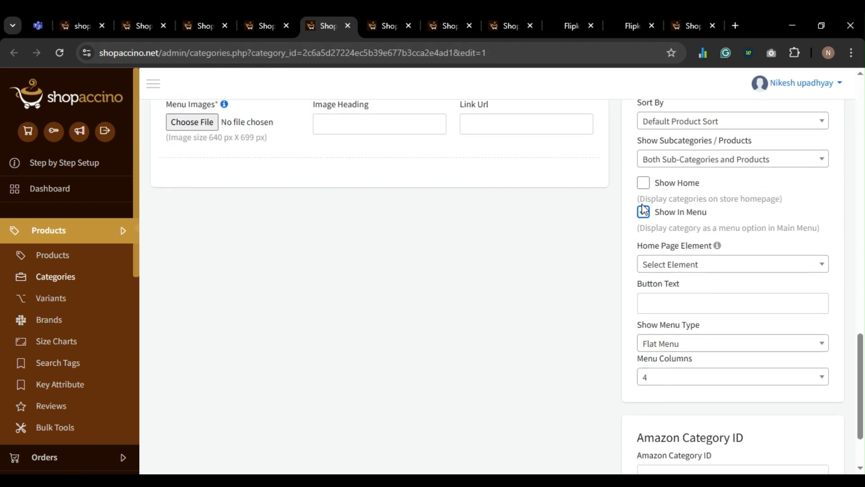
pyautogui.click(644, 186)
pyautogui.click(670, 268)
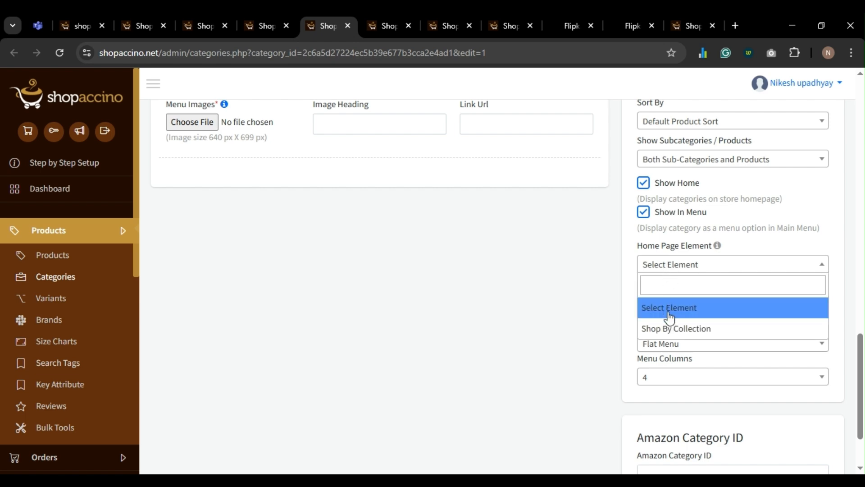
pyautogui.click(668, 325)
pyautogui.scroll(-2, 438, 365)
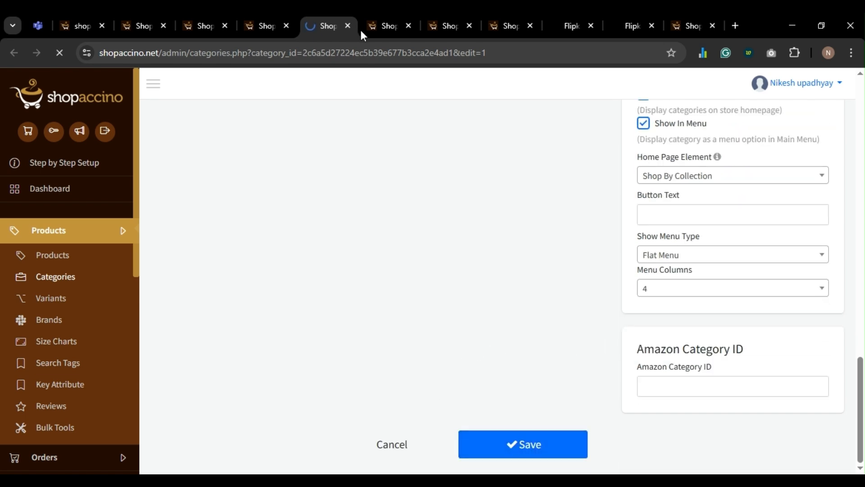
# - Show the next category on the homepage as Shop By Collection and save it
pyautogui.click(381, 26)
pyautogui.scroll(-5, 648, 316)
pyautogui.scroll(-10, 647, 316)
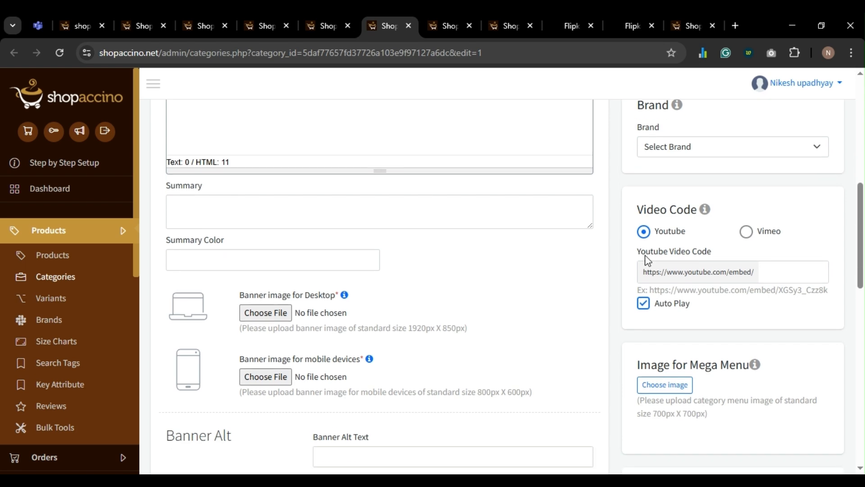
pyautogui.scroll(-2, 644, 276)
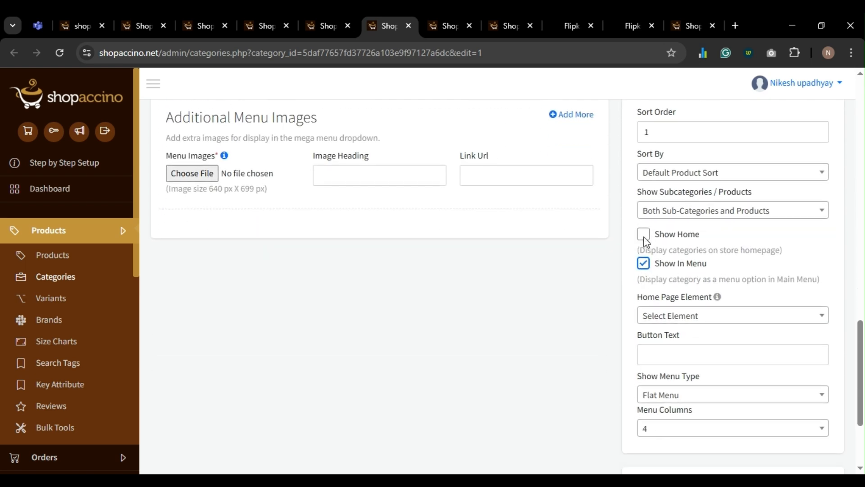
pyautogui.click(643, 235)
pyautogui.scroll(-3, 644, 244)
pyautogui.click(670, 177)
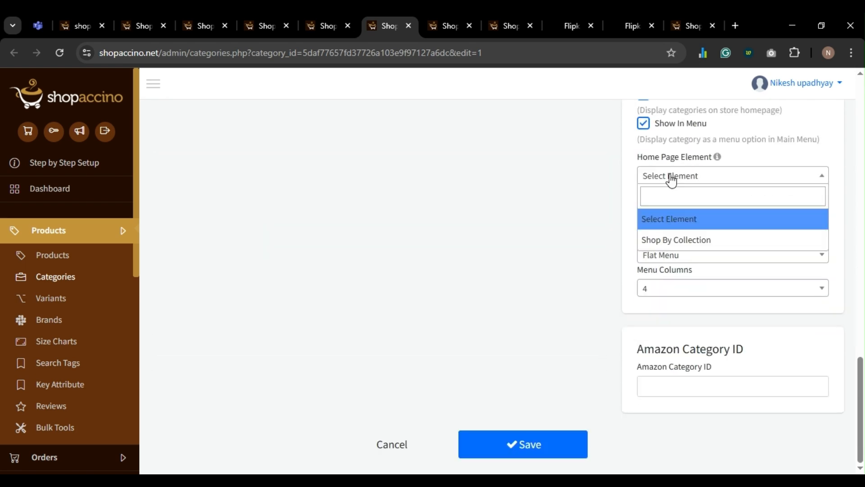
pyautogui.click(659, 240)
pyautogui.click(523, 439)
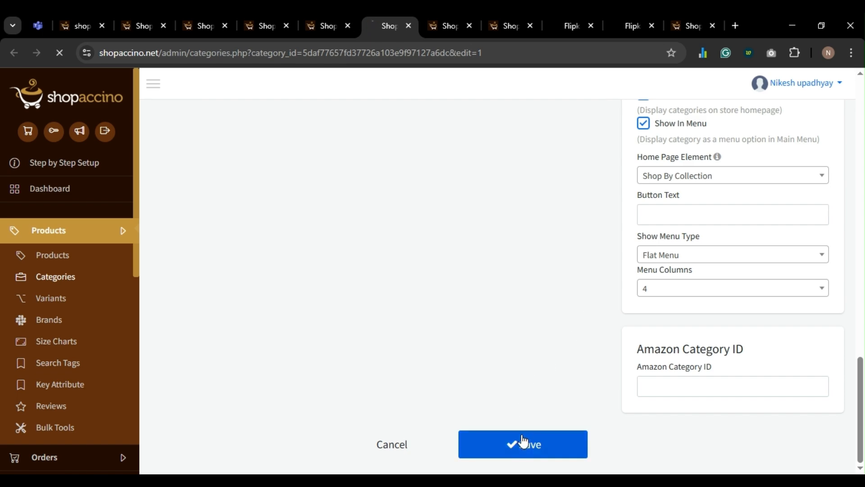
# - Show the following category on the homepage as Shop By Collection and save it
pyautogui.click(450, 26)
pyautogui.scroll(-3, 685, 277)
pyautogui.scroll(-15, 685, 277)
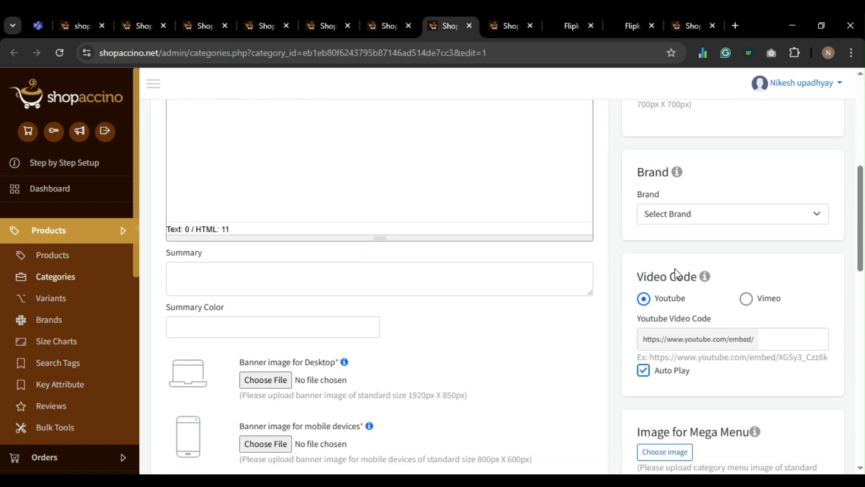
pyautogui.scroll(-3, 664, 253)
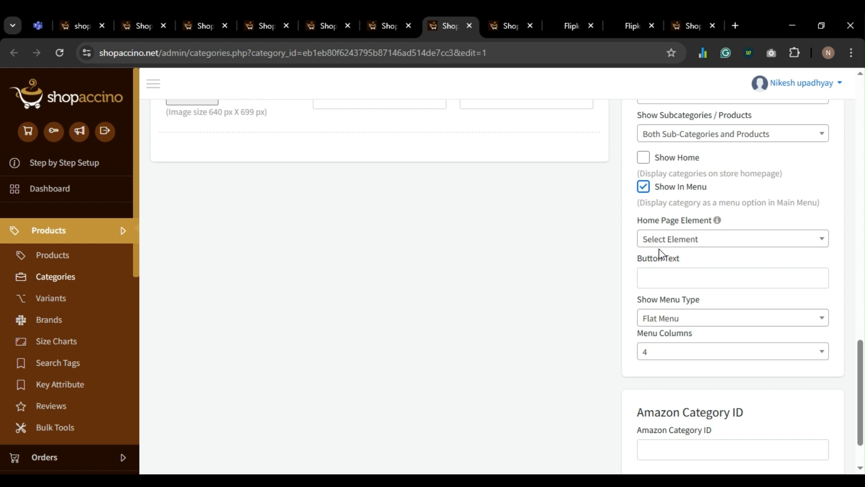
pyautogui.click(644, 157)
pyautogui.scroll(-2, 666, 249)
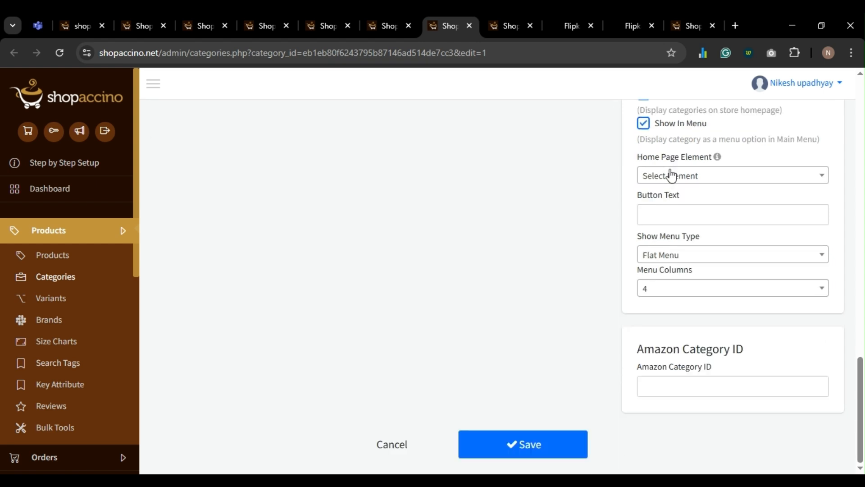
pyautogui.click(670, 175)
pyautogui.click(661, 239)
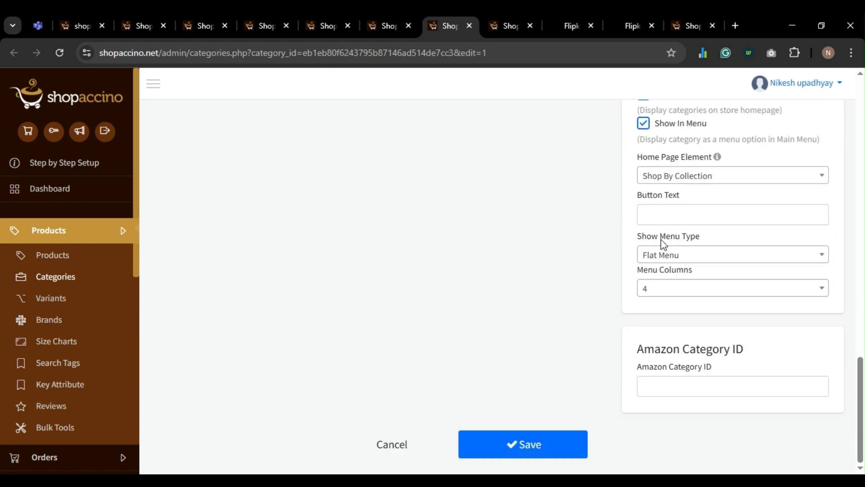
pyautogui.click(535, 436)
# - Show Trimmers on the homepage as Shop By Collection and save it
pyautogui.click(499, 19)
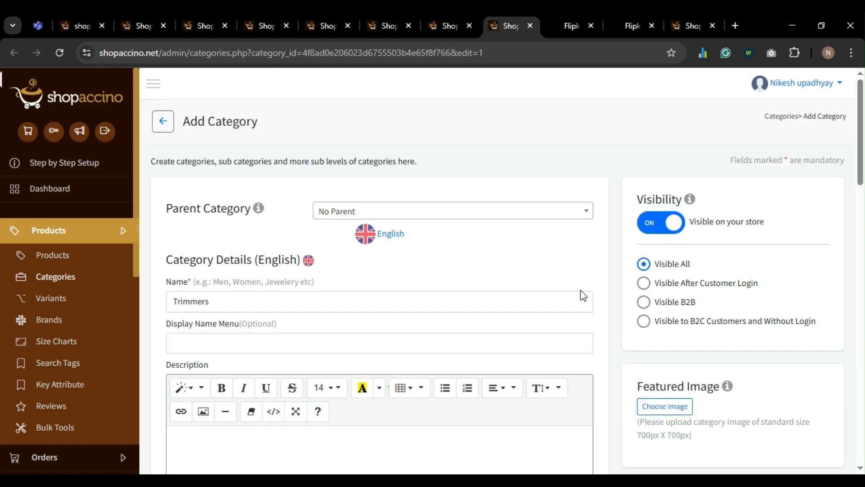
pyautogui.scroll(-3, 586, 298)
pyautogui.scroll(-3, 603, 307)
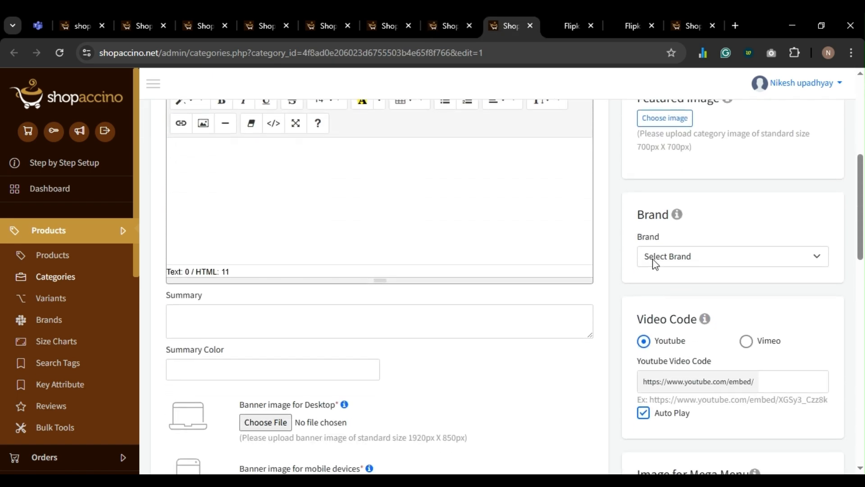
pyautogui.scroll(-4, 659, 266)
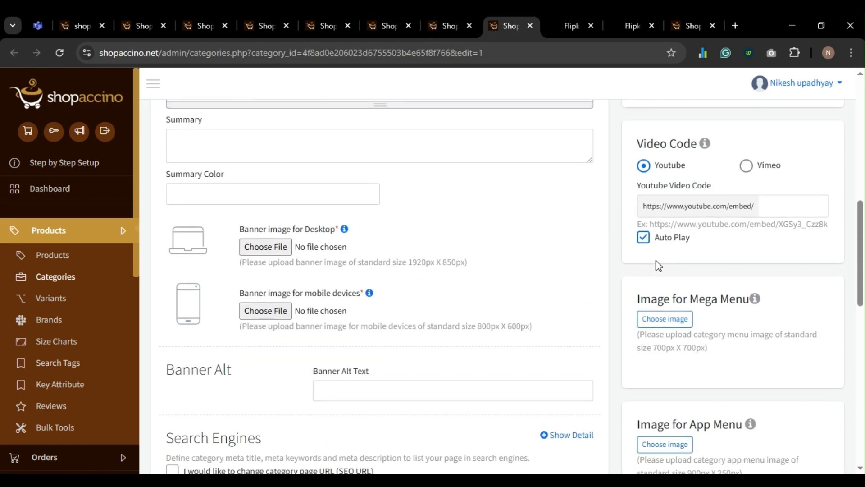
pyautogui.scroll(-5, 658, 265)
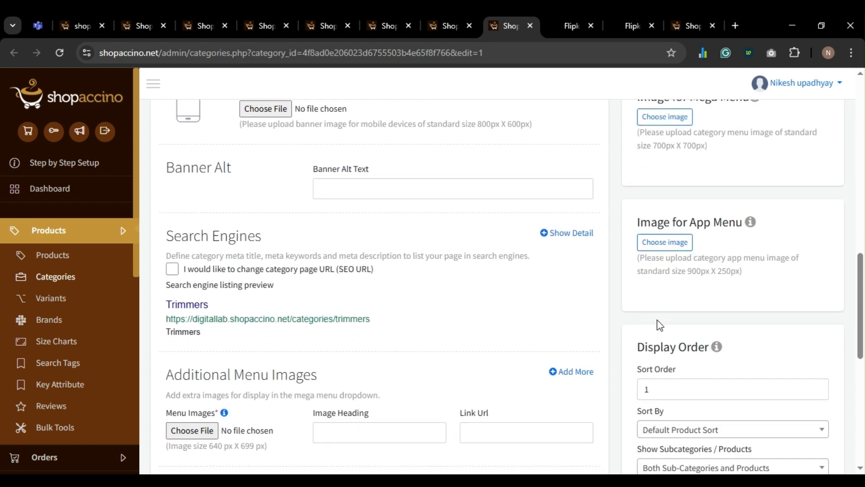
pyautogui.scroll(-4, 659, 325)
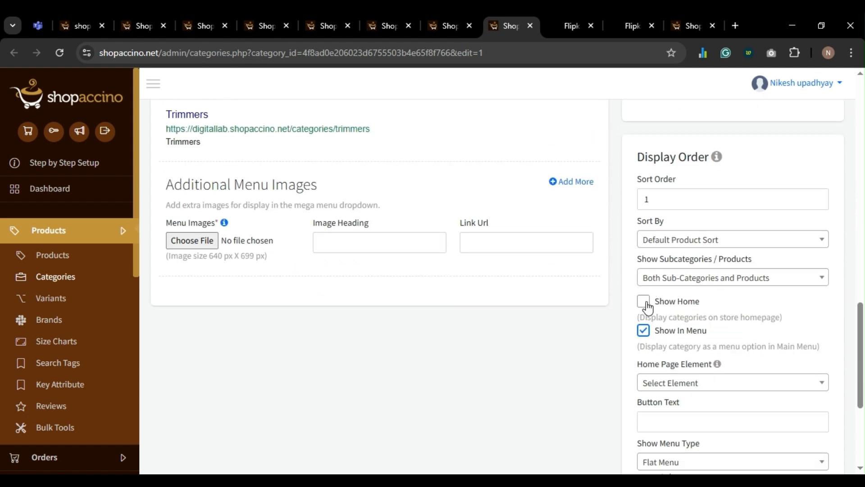
pyautogui.click(645, 302)
pyautogui.scroll(-5, 648, 302)
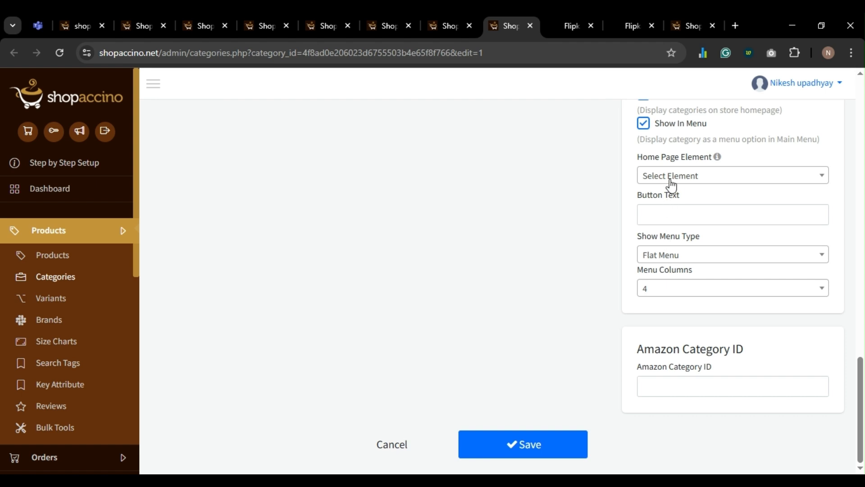
pyautogui.click(671, 178)
pyautogui.click(674, 239)
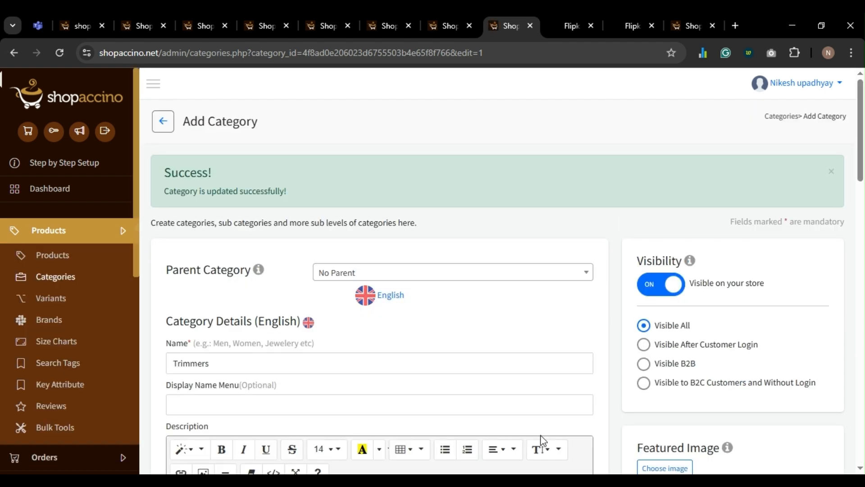
# - Close the finished category form tabs and review the storefront's imageless Shop By Collection tiles
pyautogui.click(143, 24)
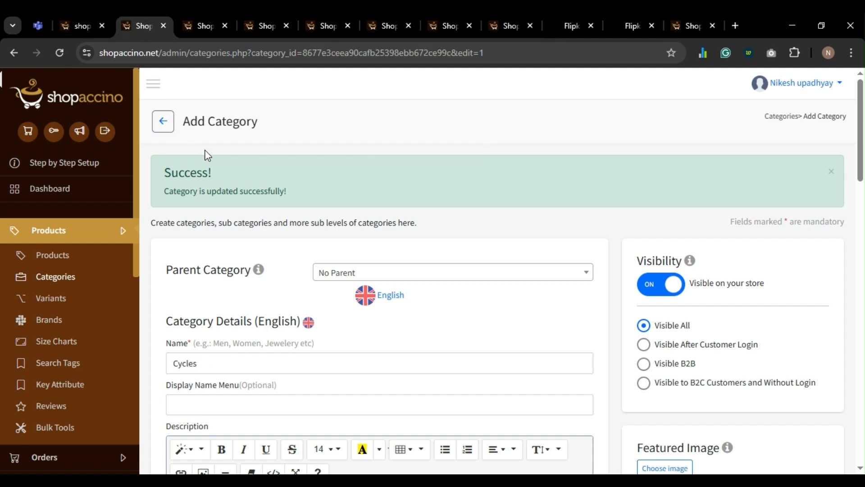
pyautogui.hotkey('ctrl', 'w')
pyautogui.hotkey('ctrl', 'w')
pyautogui.hotkey('ctrl', 'w')
pyautogui.hotkey('ctrl', 'w')
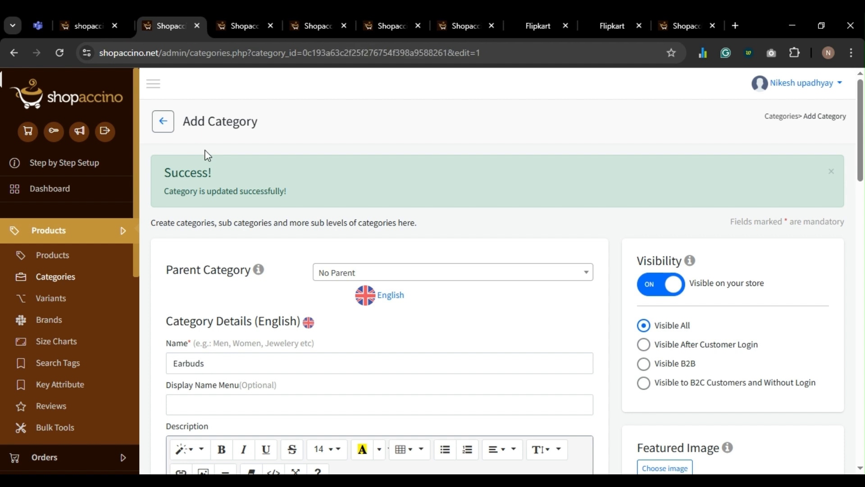
pyautogui.hotkey('ctrl', 'w')
pyautogui.hotkey('ctrl', 'w')
pyautogui.hotkey('ctrl', 'w')
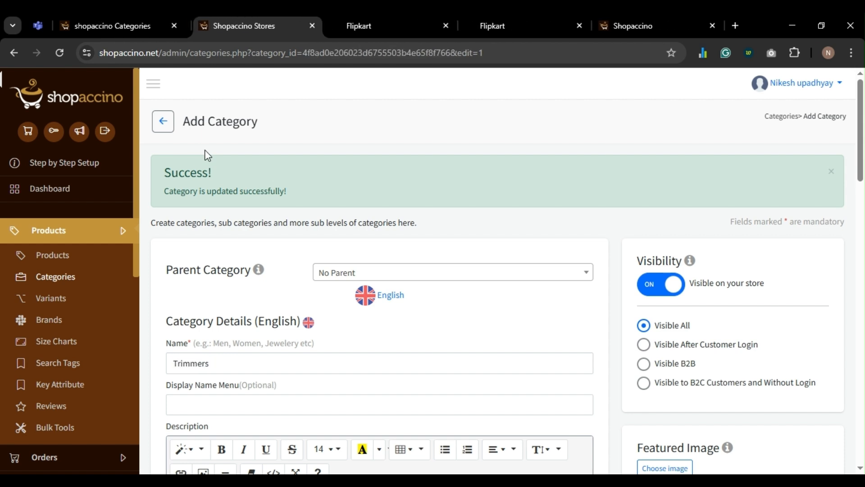
pyautogui.hotkey('ctrl', 'Tab')
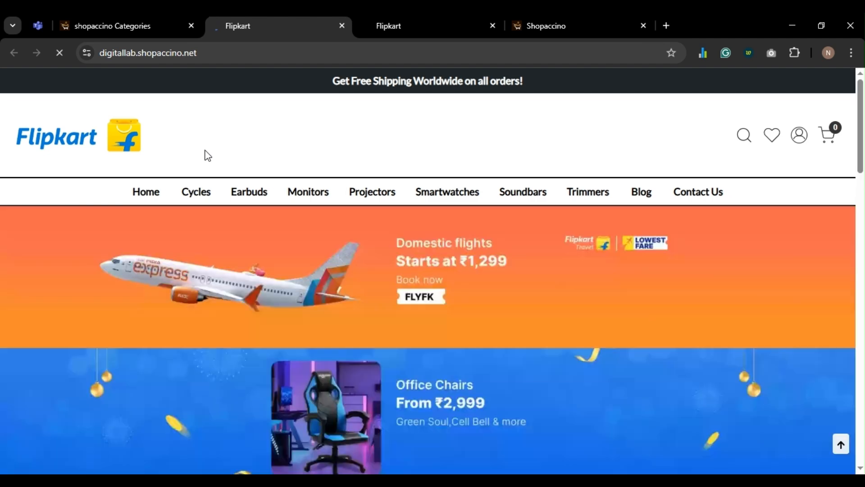
pyautogui.scroll(-5, 358, 346)
pyautogui.scroll(1, 354, 338)
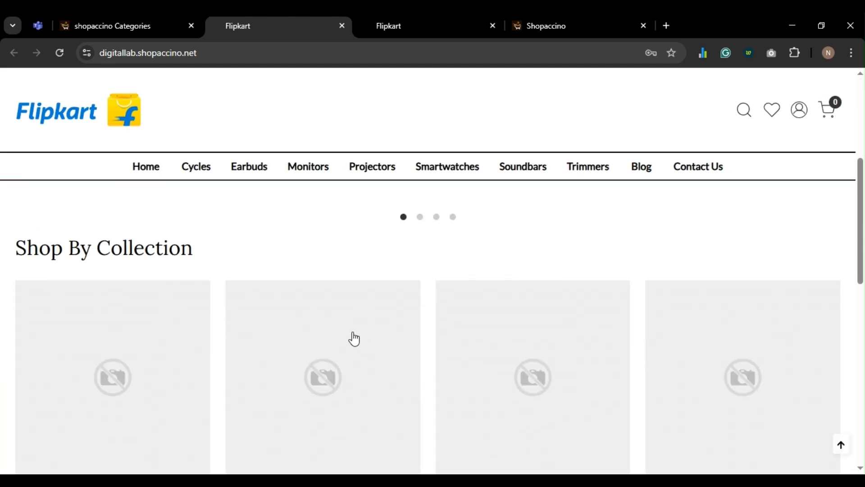
pyautogui.scroll(-2, 352, 335)
pyautogui.scroll(1, 217, 268)
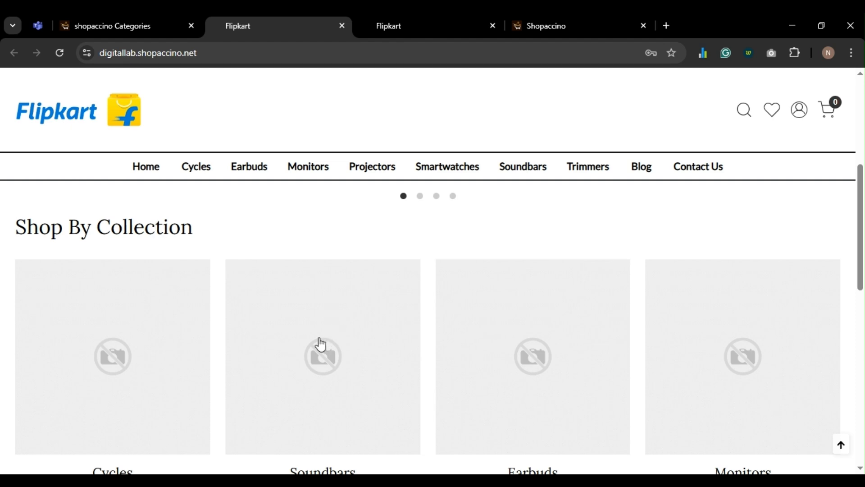
pyautogui.scroll(-2, 321, 344)
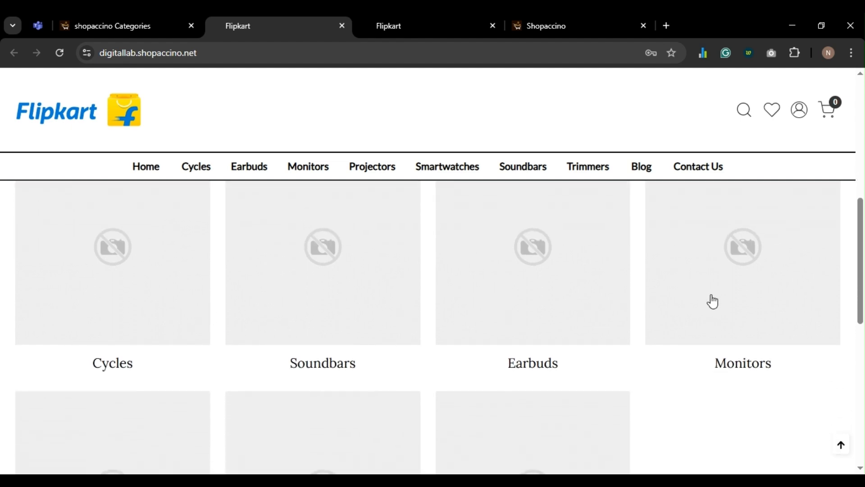
# - Open three category edit pages from the Categories list in new tabs
pyautogui.click(110, 23)
pyautogui.click(290, 120)
pyautogui.click(109, 23)
pyautogui.click(291, 121)
pyautogui.click(109, 23)
pyautogui.click(292, 121)
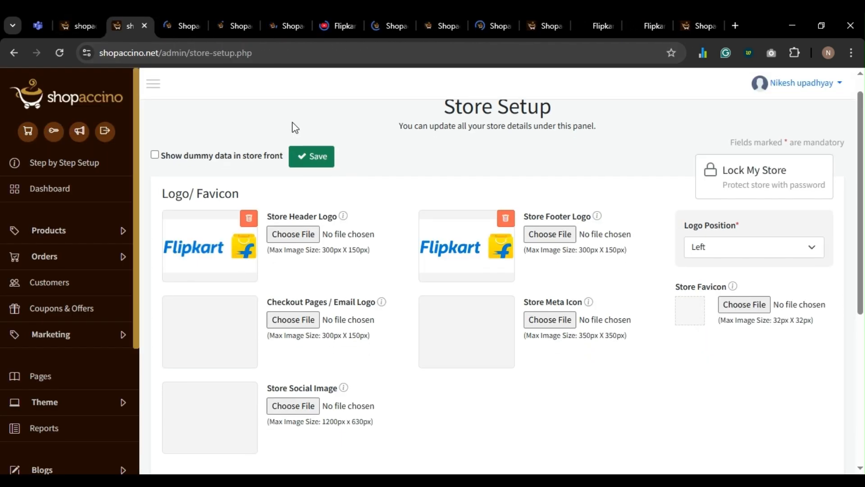
# - Close the Store Setup page and give Cycles the bicycle picture as featured image
pyautogui.hotkey('ctrl', 'w')
pyautogui.hotkey('ctrl', 'Tab')
pyautogui.click(130, 22)
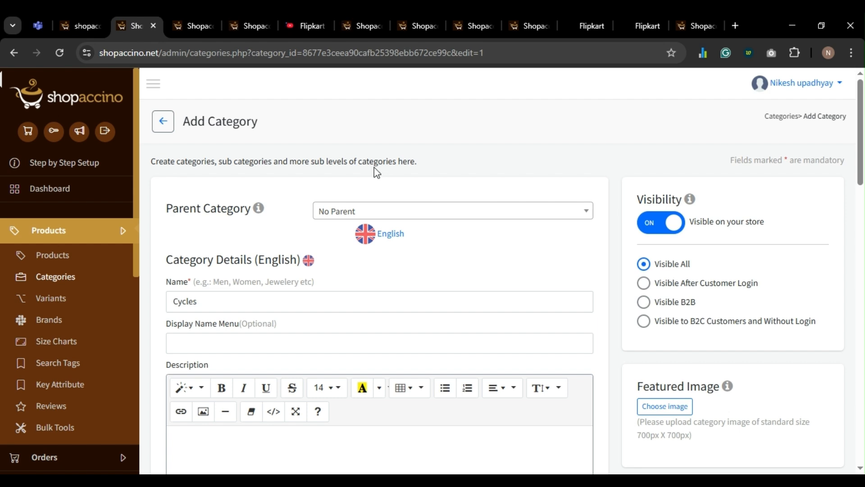
pyautogui.scroll(-5, 403, 237)
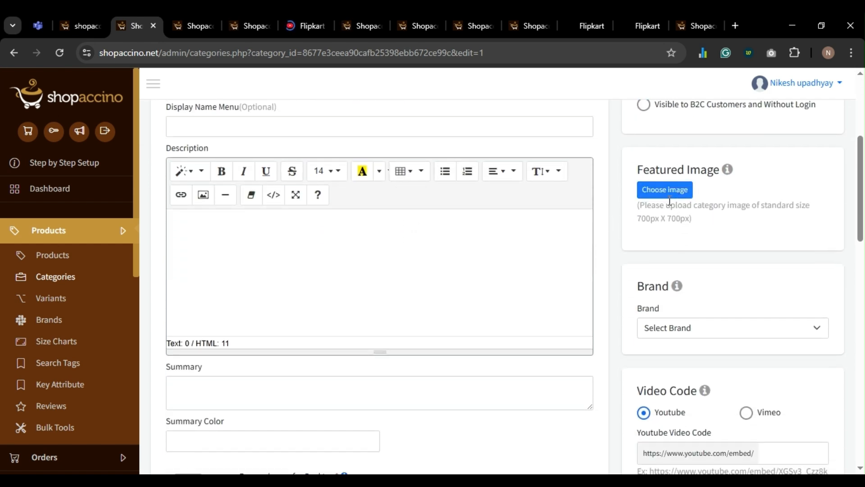
pyautogui.click(670, 193)
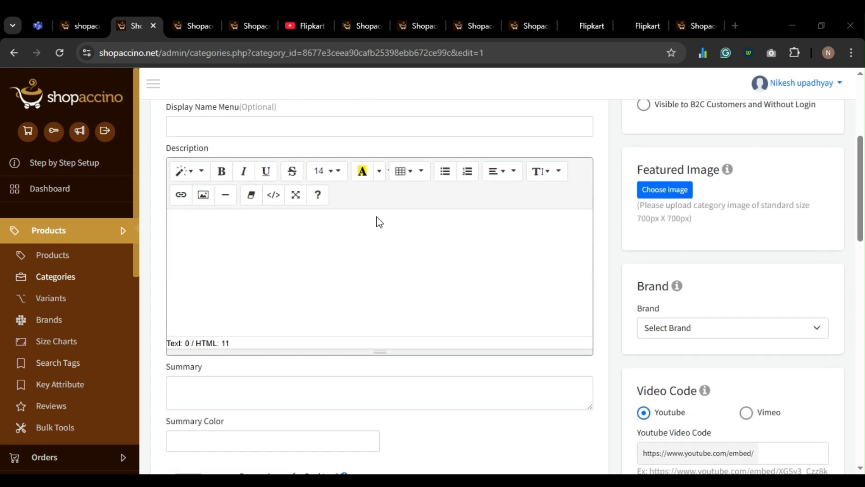
pyautogui.doubleClick(361, 130)
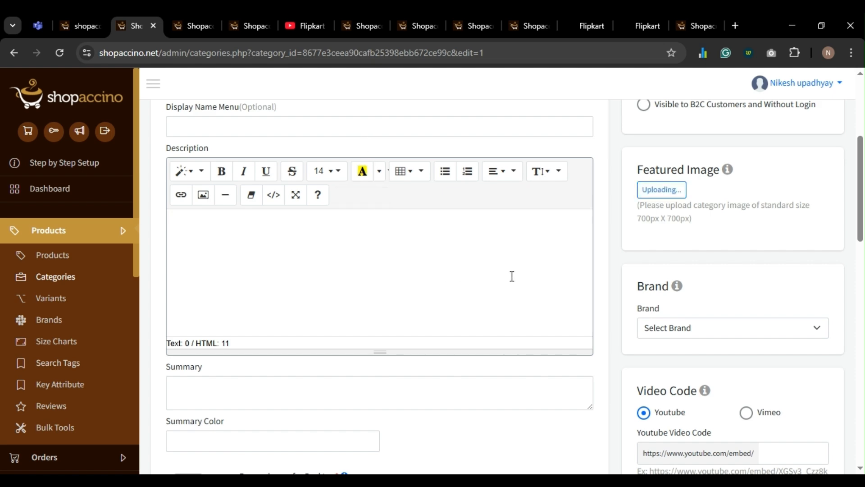
pyautogui.scroll(-14, 612, 273)
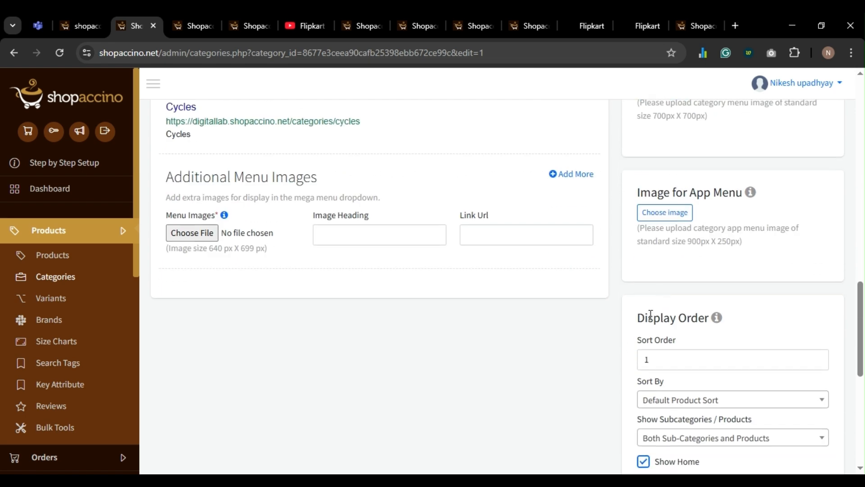
pyautogui.scroll(-8, 604, 396)
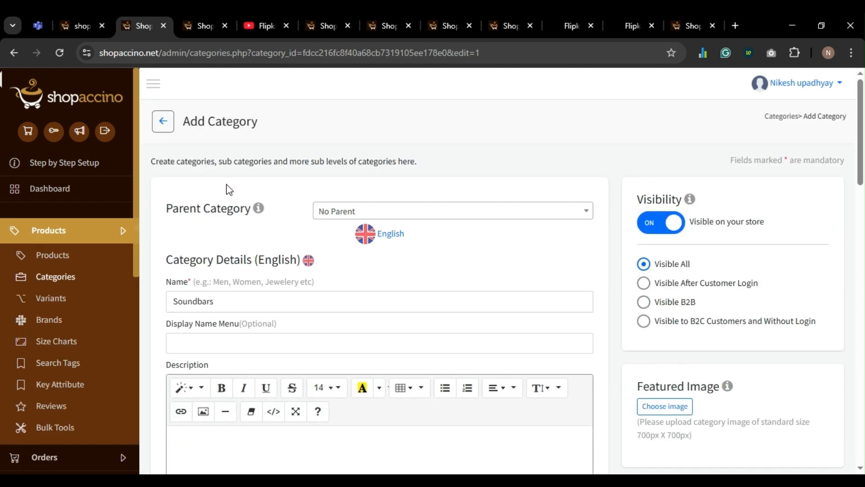
pyautogui.scroll(-3, 496, 320)
# - Add a featured image to Soundbars, save it and close its form
pyautogui.click(660, 353)
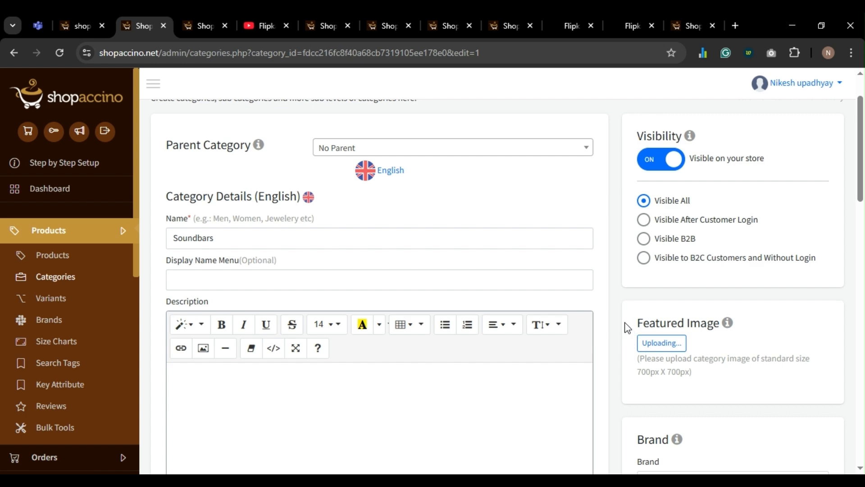
pyautogui.scroll(-8, 608, 309)
pyautogui.scroll(-10, 609, 315)
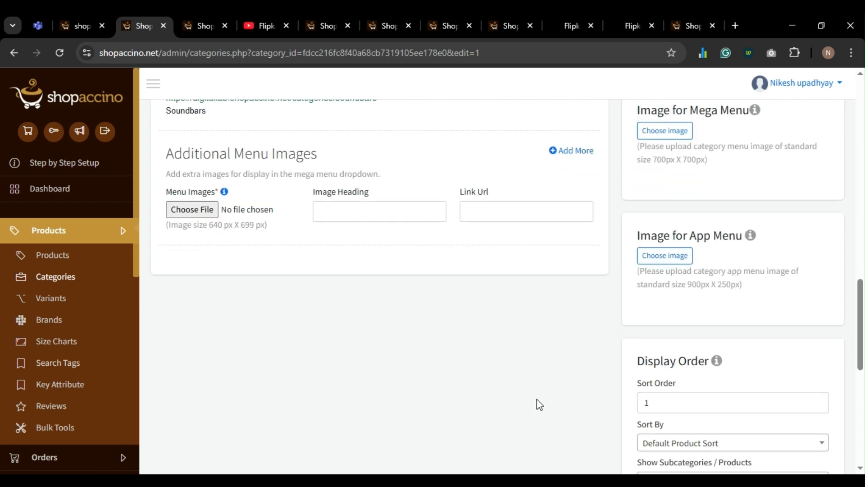
pyautogui.scroll(-8, 516, 424)
pyautogui.click(524, 444)
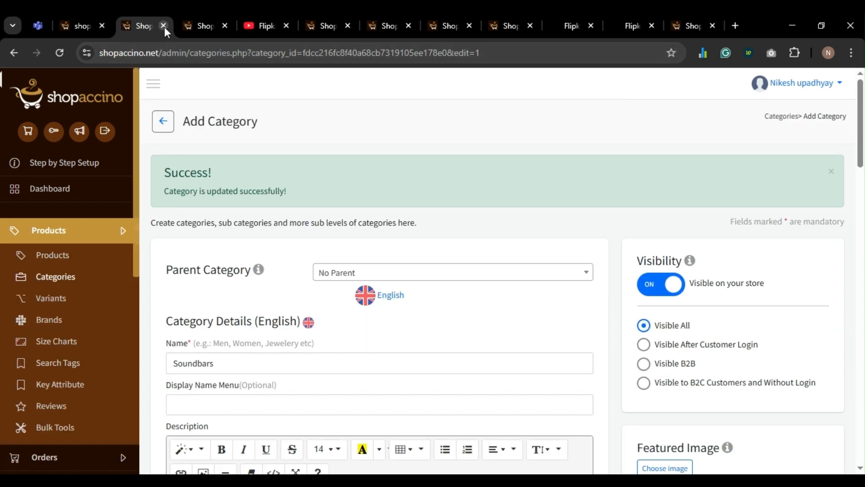
pyautogui.click(164, 26)
# - Add a featured image to Earbuds and save the category
pyautogui.scroll(-5, 478, 293)
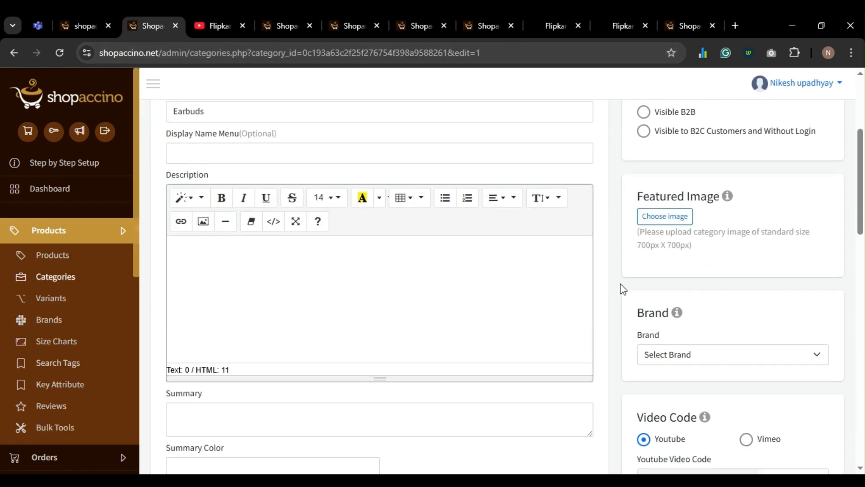
pyautogui.click(666, 218)
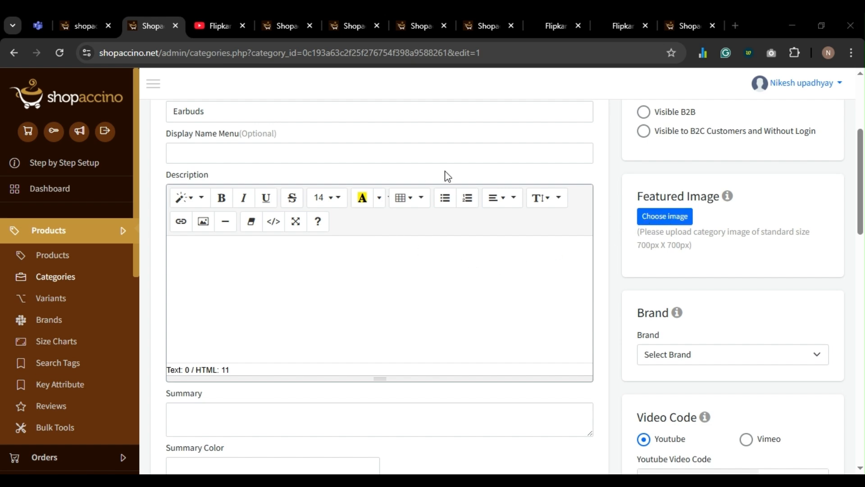
pyautogui.scroll(-6, 453, 300)
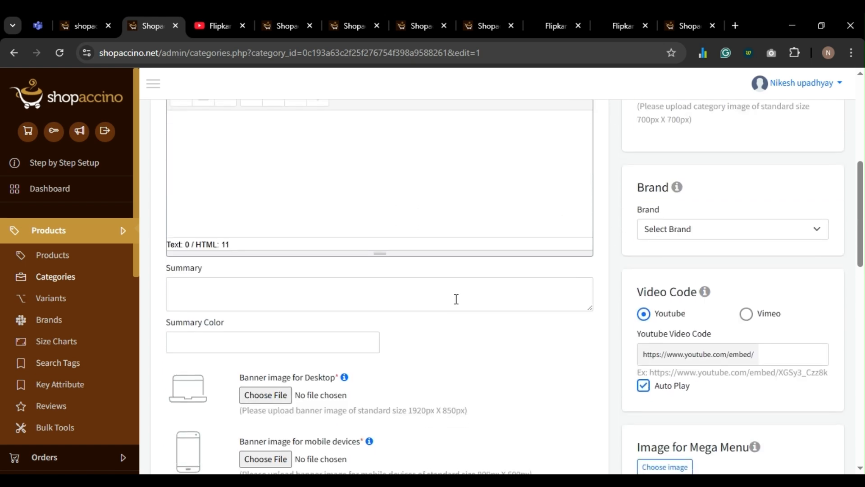
pyautogui.scroll(-5, 457, 304)
pyautogui.scroll(7, 486, 303)
pyautogui.scroll(-13, 486, 303)
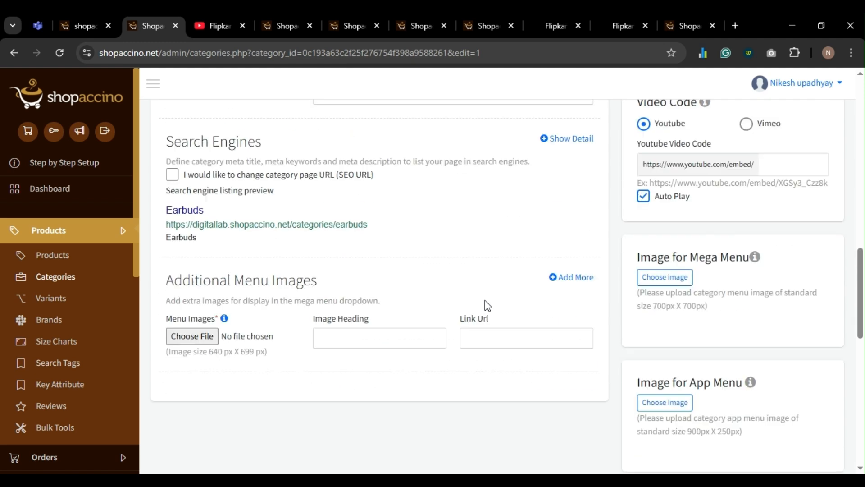
pyautogui.scroll(-5, 502, 344)
pyautogui.click(533, 447)
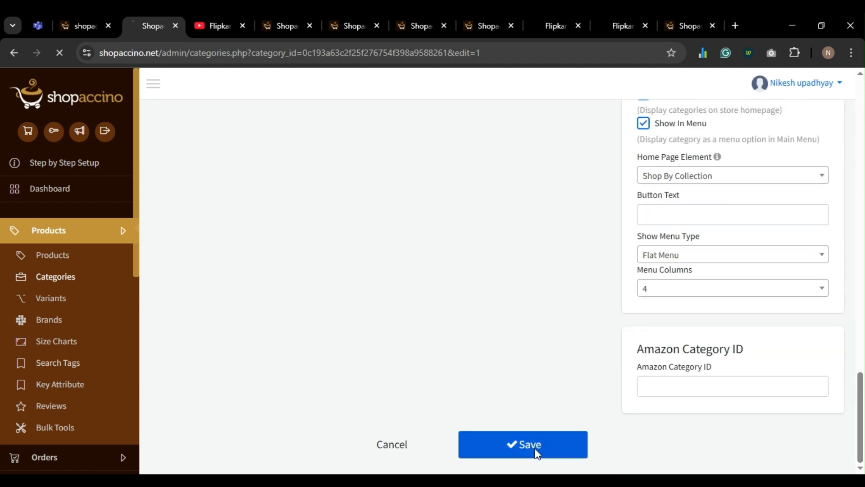
# - Close the stray YouTube page and save the Monitors category
pyautogui.hotkey('ctrl', 'Tab')
pyautogui.hotkey('ctrl', 'w')
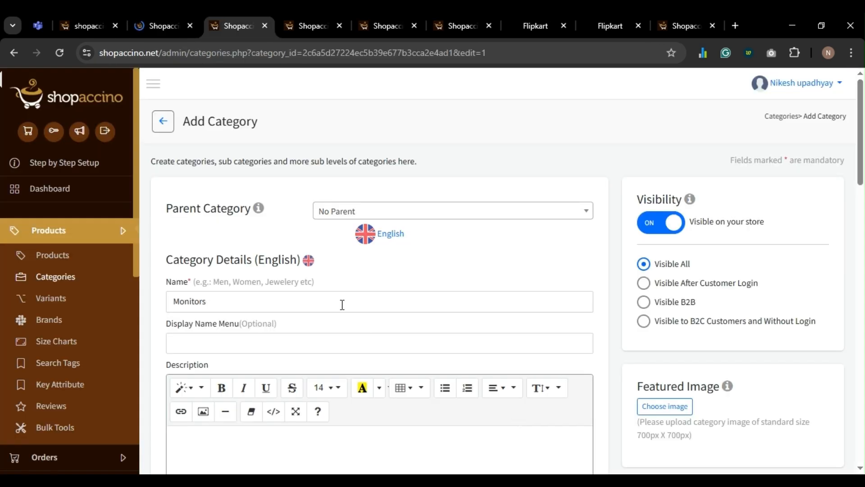
pyautogui.scroll(-3, 630, 282)
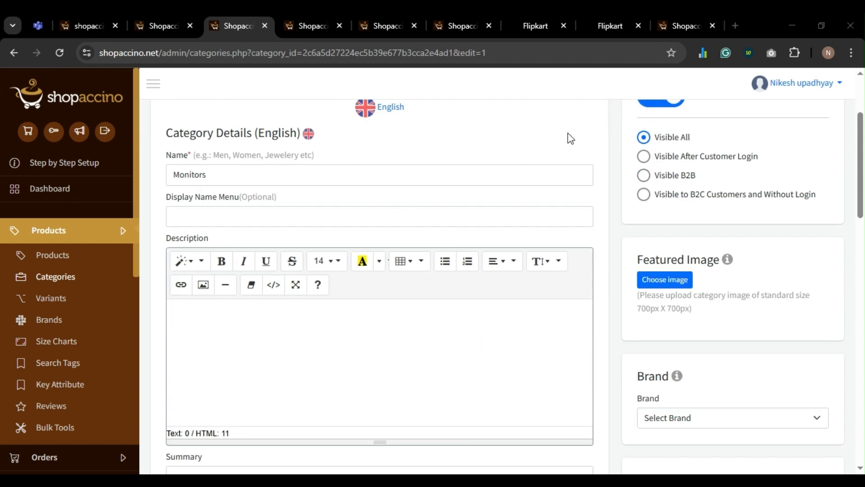
pyautogui.scroll(-2, 468, 292)
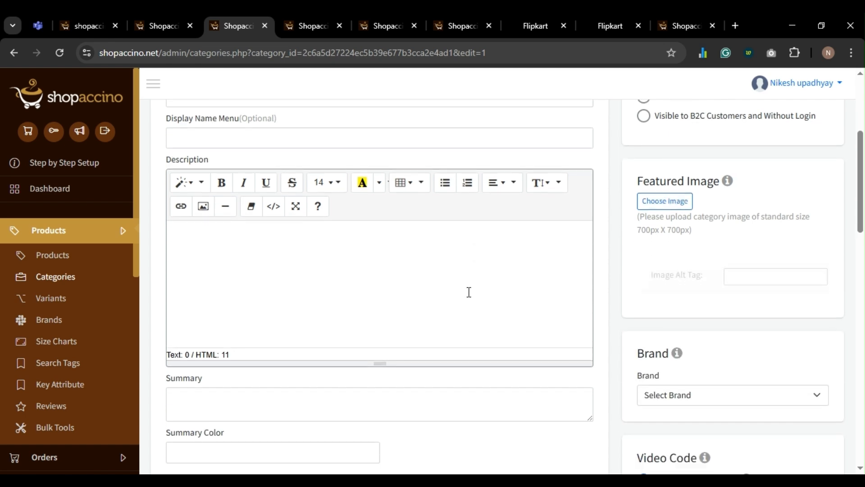
pyautogui.scroll(-20, 469, 292)
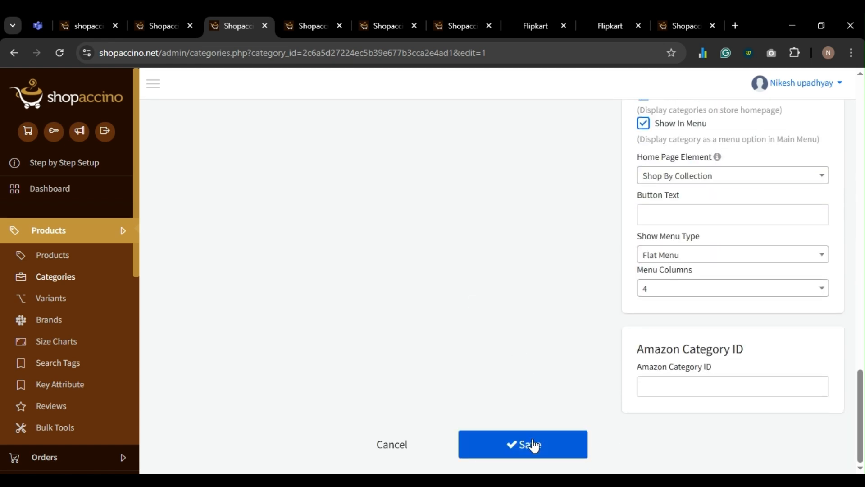
pyautogui.click(534, 445)
# - Add a featured image to Smartwatches and save the category
pyautogui.hotkey('ctrl', 'Tab')
pyautogui.scroll(-1, 627, 309)
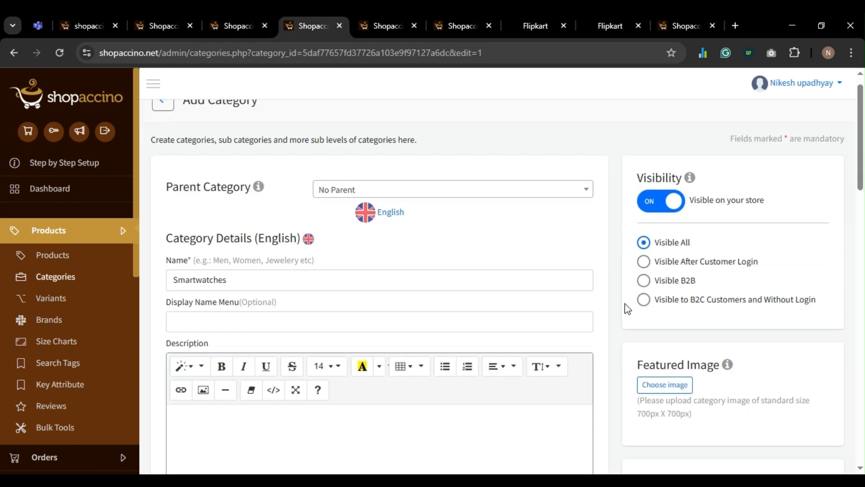
pyautogui.scroll(-4, 627, 309)
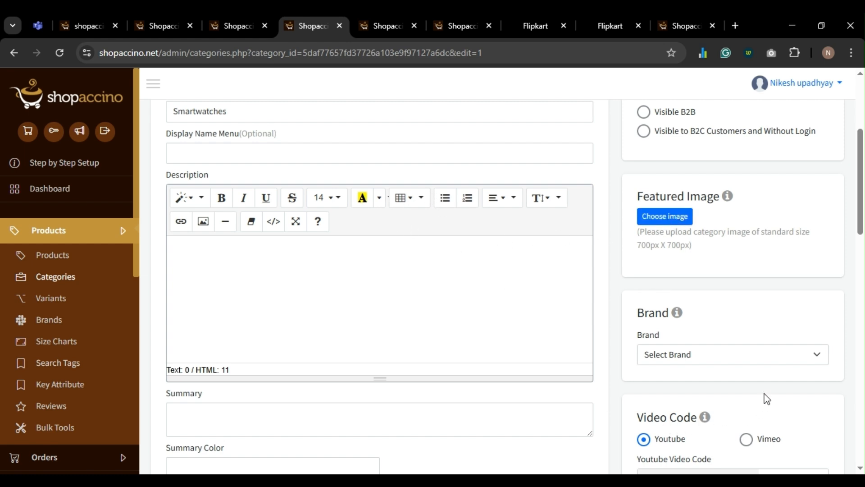
pyautogui.click(680, 222)
pyautogui.scroll(-20, 574, 305)
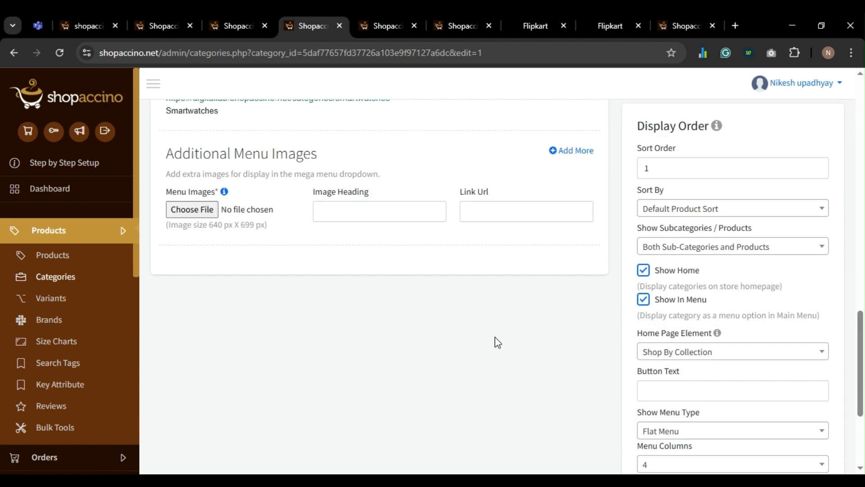
pyautogui.scroll(4, 523, 392)
pyautogui.scroll(-4, 537, 377)
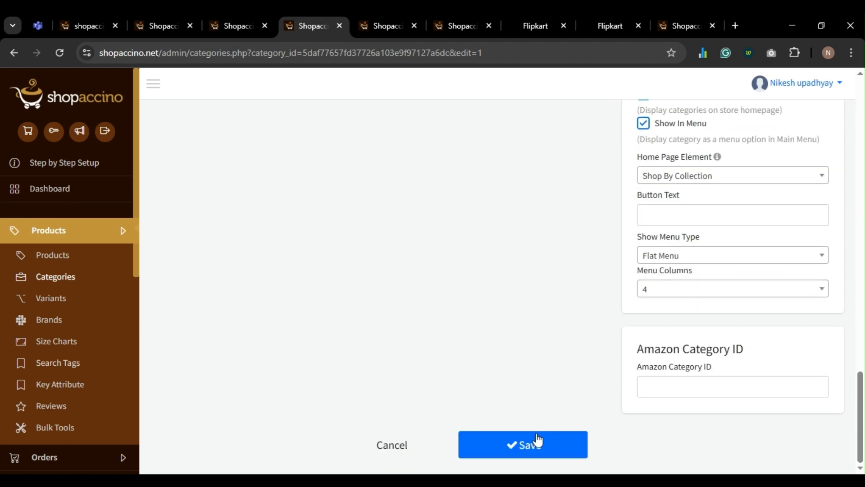
pyautogui.click(538, 446)
# - Save the Projectors and Trimmers category settings
pyautogui.hotkey('ctrl', 'Tab')
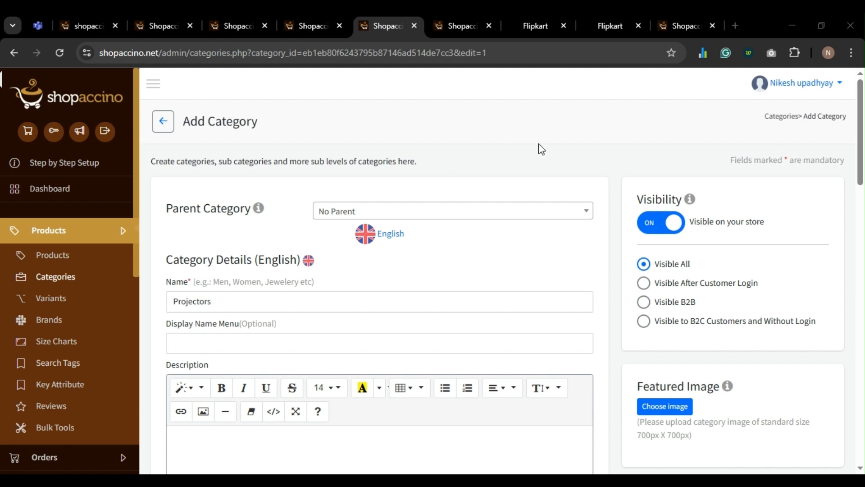
pyautogui.scroll(-20, 399, 236)
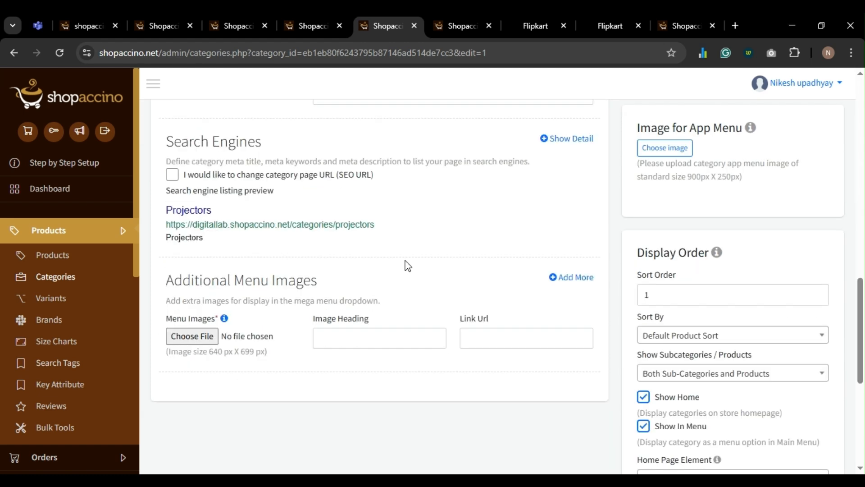
pyautogui.click(501, 440)
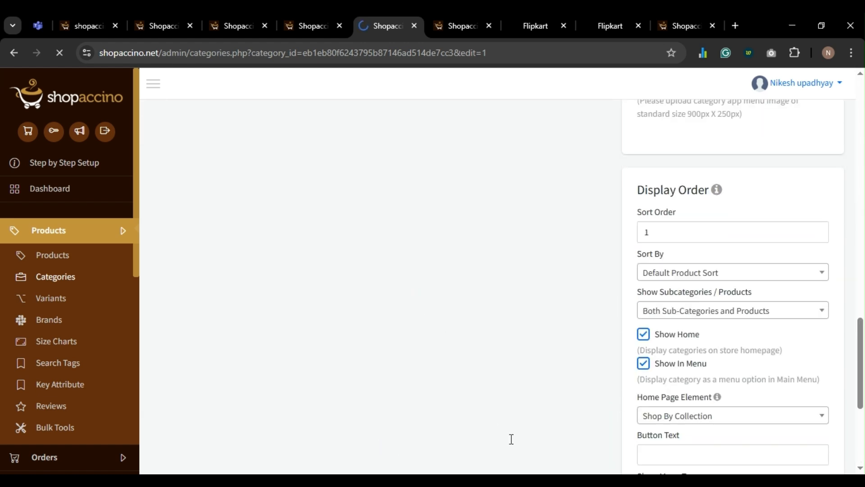
pyautogui.hotkey('ctrl', 'Tab')
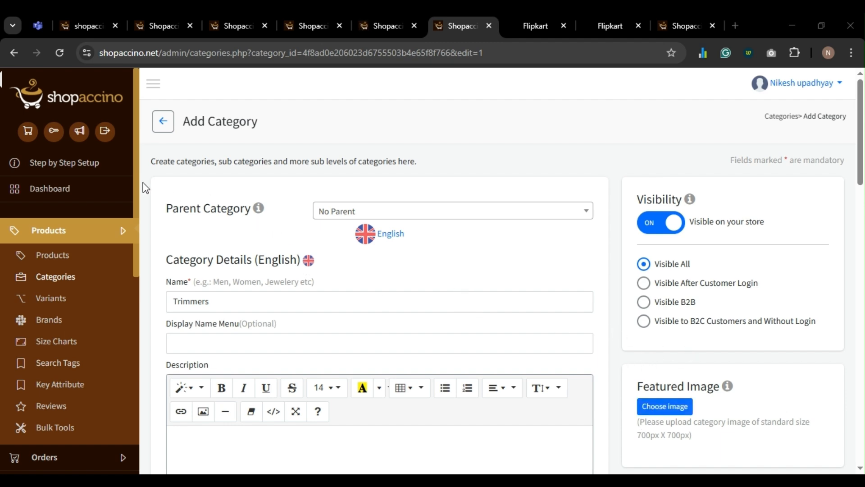
pyautogui.scroll(-20, 367, 288)
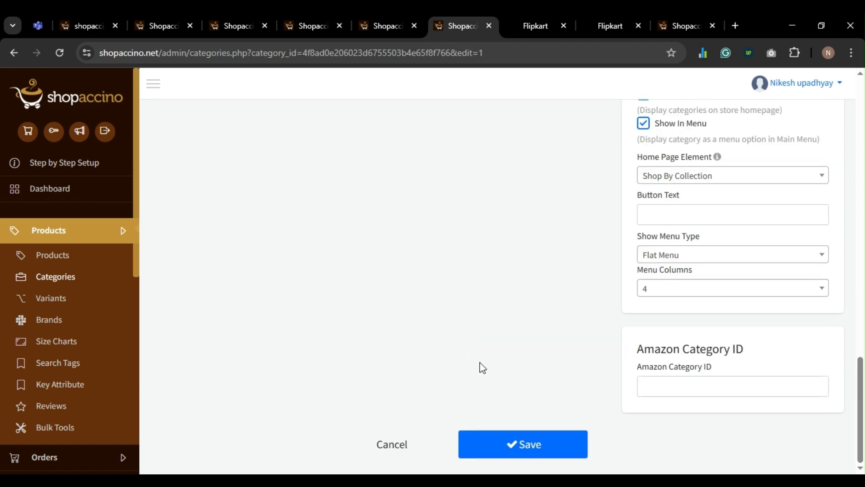
pyautogui.click(521, 447)
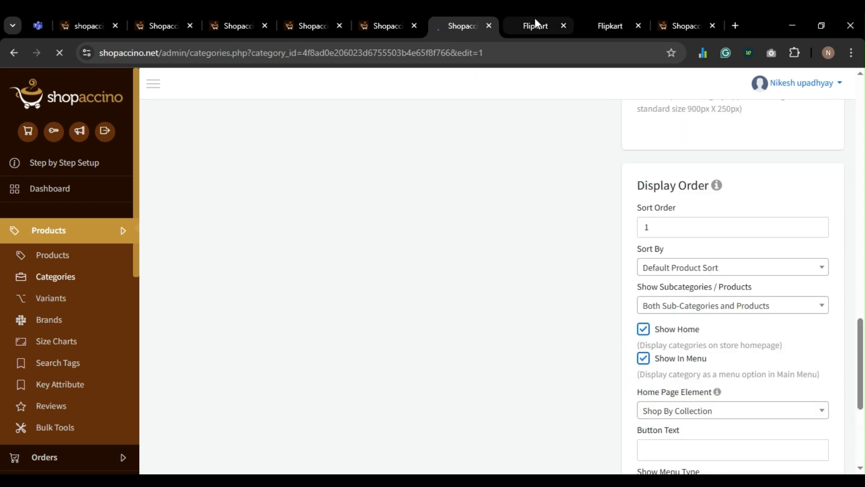
# - Close the Earbuds, Monitors, Smartwatches, Projectors and Trimmers editor tabs
pyautogui.click(534, 18)
pyautogui.click(178, 20)
pyautogui.click(189, 25)
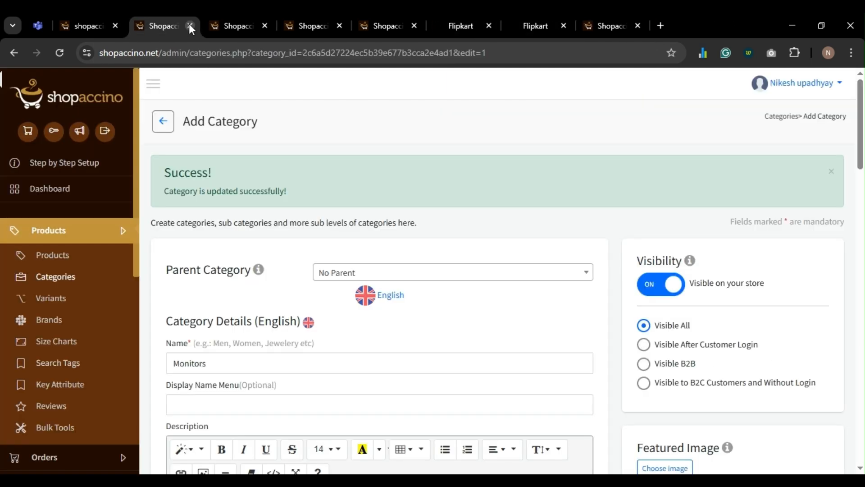
pyautogui.click(189, 25)
pyautogui.click(189, 25)
pyautogui.click(189, 24)
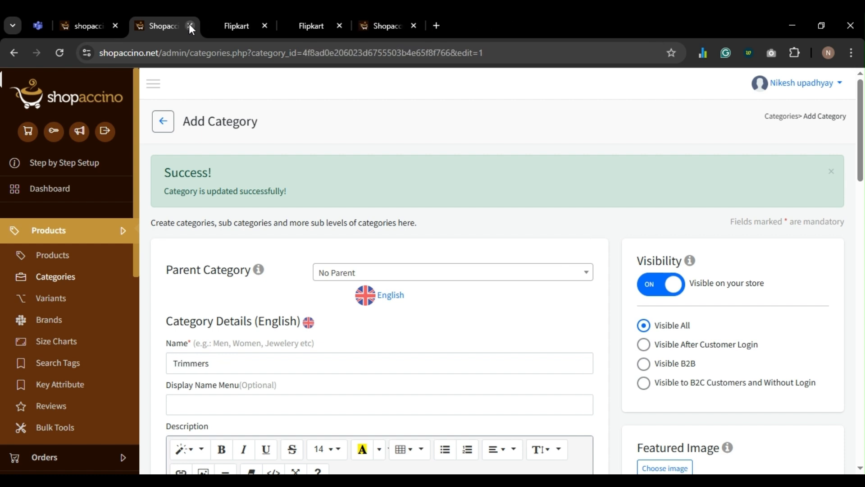
pyautogui.click(189, 25)
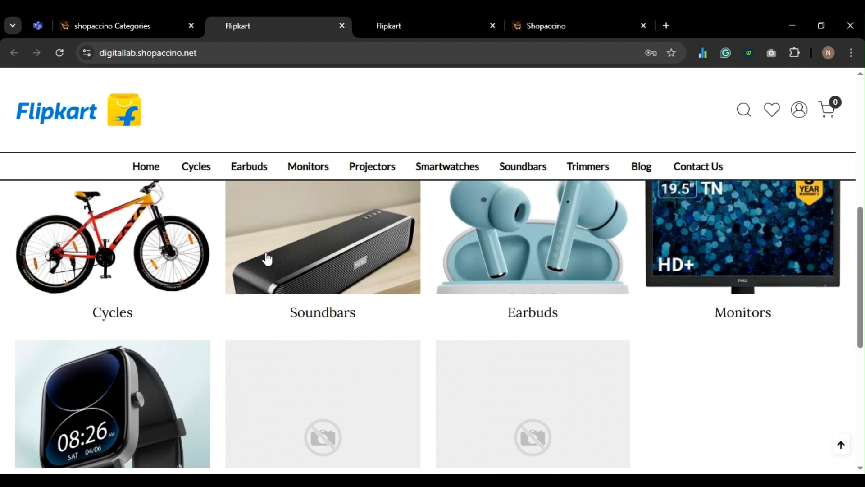
# - Check the storefront category grid, seeing Projectors and Trimmers lack images, then return to admin Categories
pyautogui.scroll(-5, 285, 253)
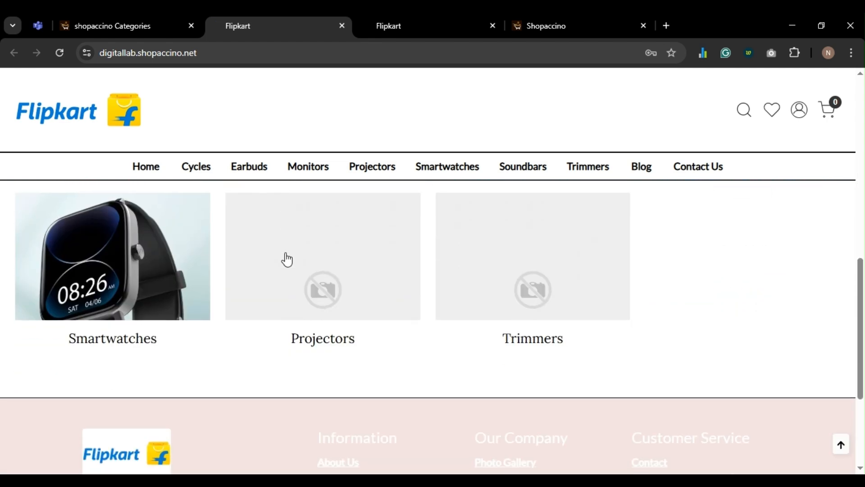
pyautogui.scroll(1, 427, 312)
pyautogui.scroll(-1, 427, 312)
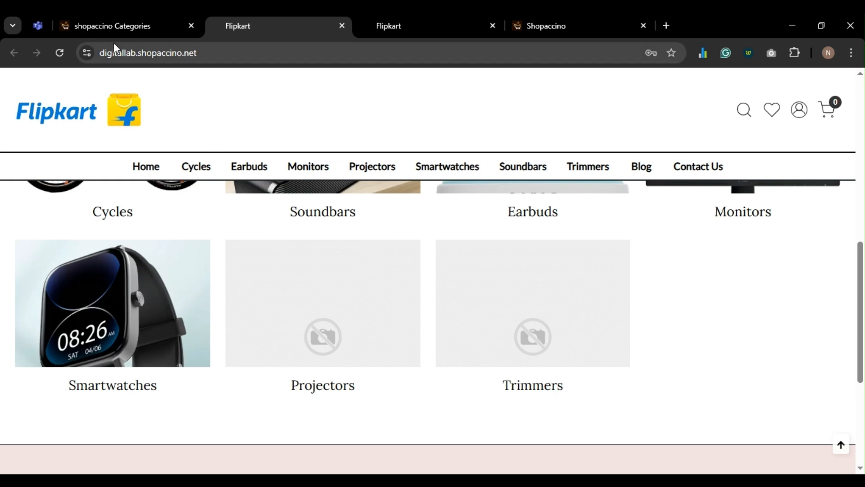
pyautogui.click(121, 27)
pyautogui.scroll(1, 281, 210)
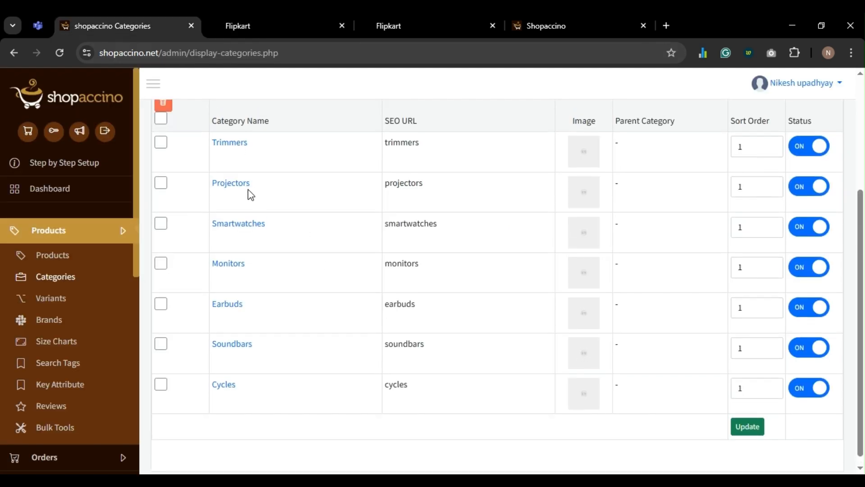
# - Give the Projectors category a projector photo as its featured image and save it
pyautogui.middleClick(233, 185)
pyautogui.middleClick(228, 142)
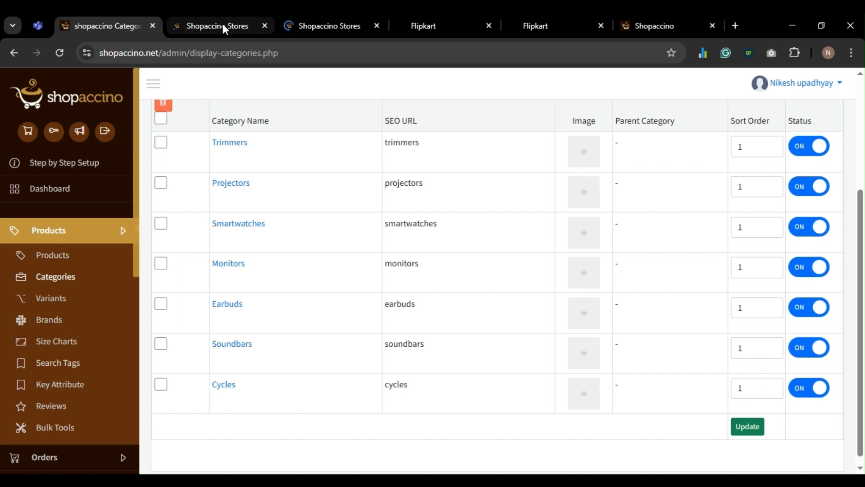
pyautogui.click(222, 26)
pyautogui.scroll(-4, 402, 271)
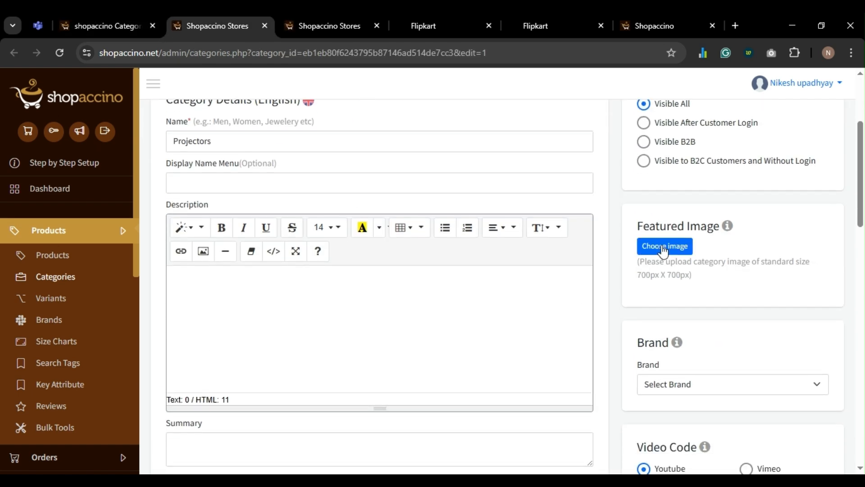
pyautogui.click(663, 249)
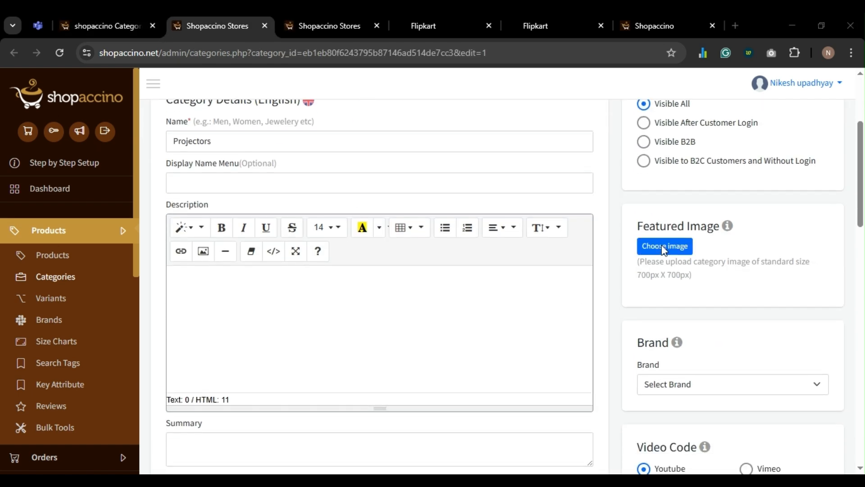
pyautogui.doubleClick(648, 127)
pyautogui.scroll(-18, 642, 293)
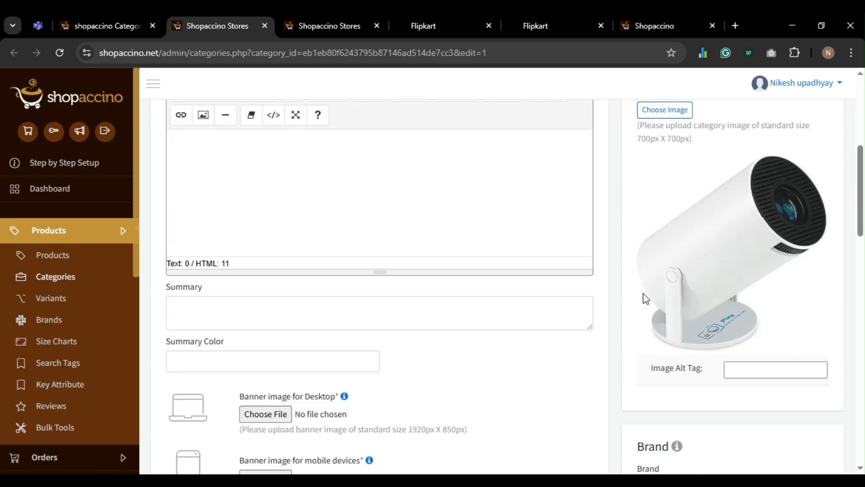
pyautogui.scroll(-6, 548, 360)
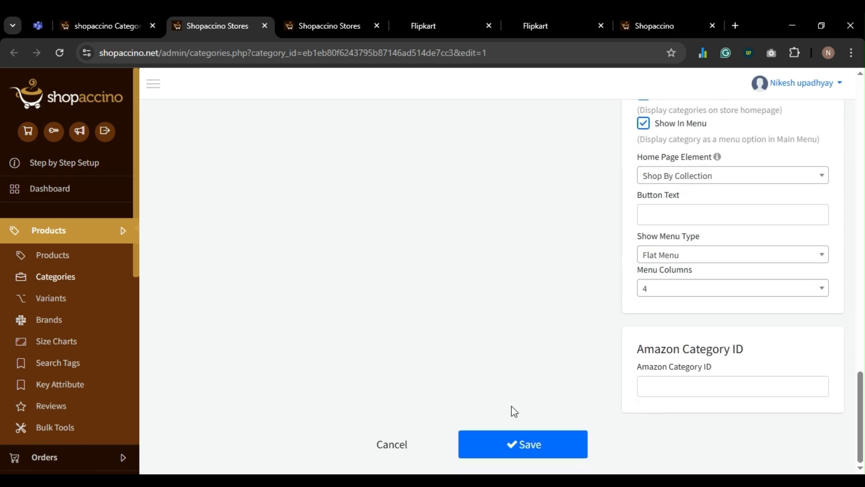
pyautogui.click(518, 442)
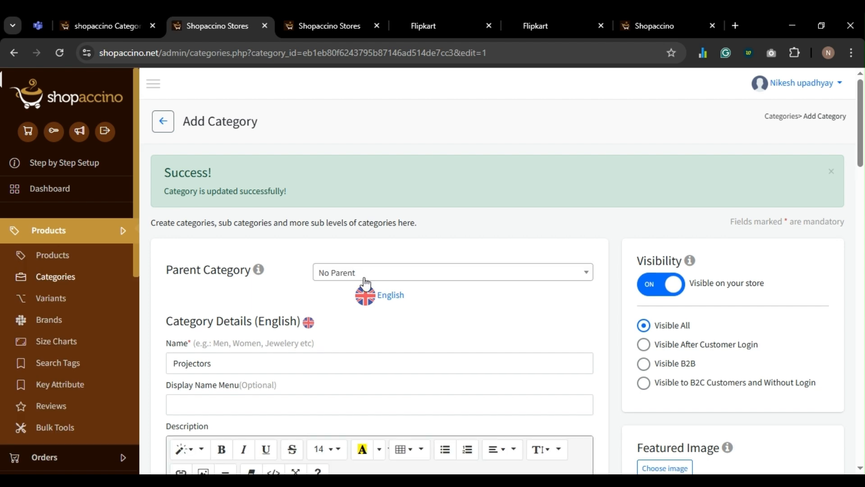
pyautogui.hotkey('ctrl', 'w')
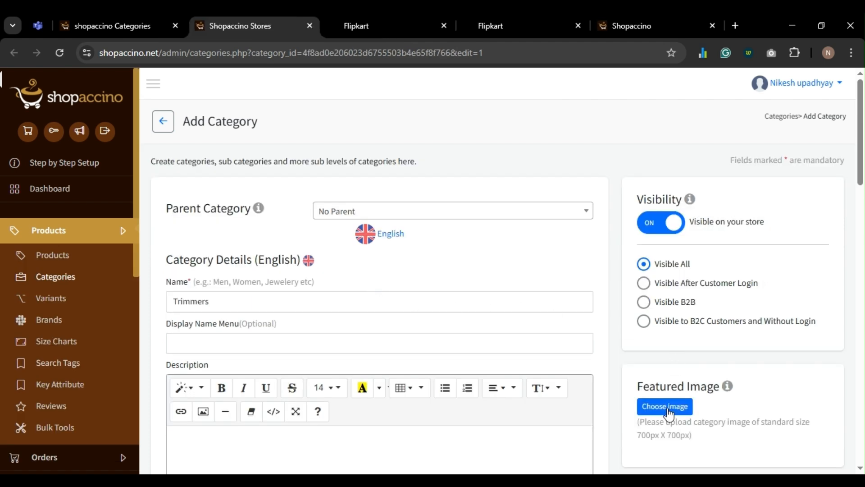
# - Give the Trimmers category a trimmer photo as its featured image and save it
pyautogui.click(667, 408)
pyautogui.doubleClick(130, 192)
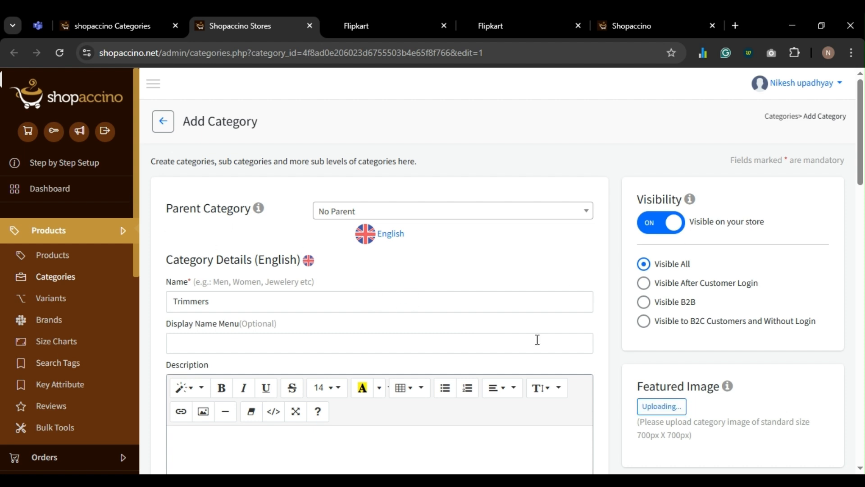
pyautogui.scroll(-2, 537, 339)
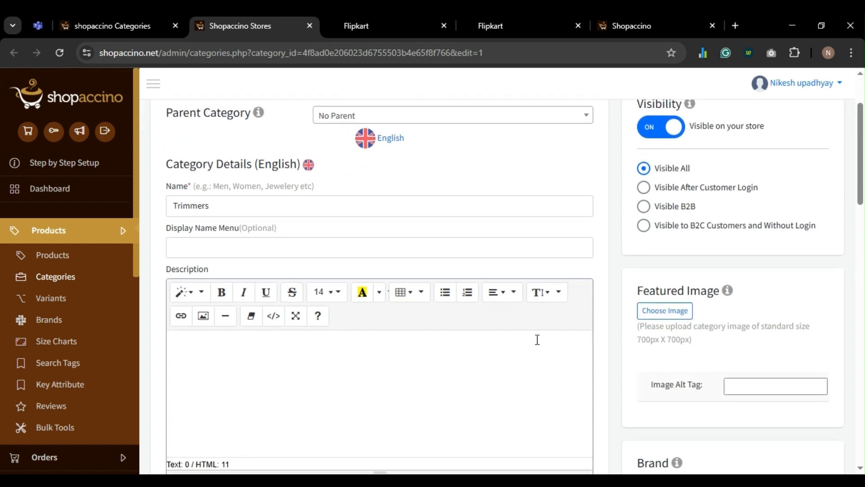
pyautogui.scroll(-12, 545, 336)
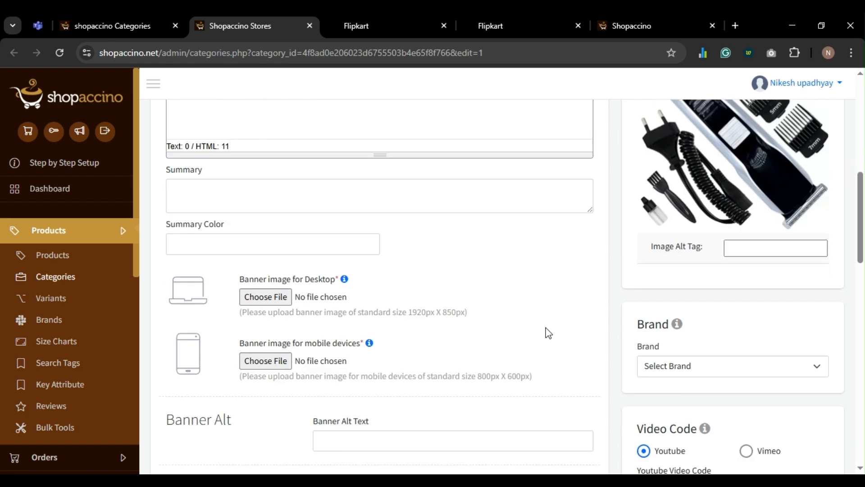
pyautogui.scroll(-8, 595, 338)
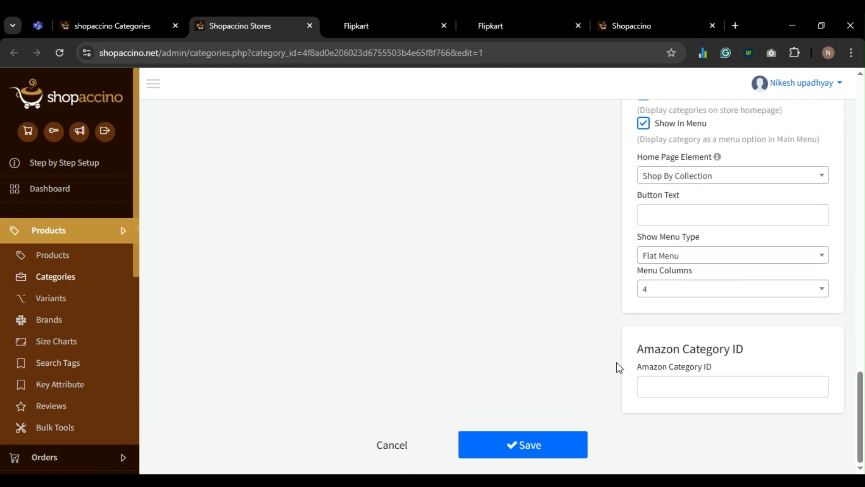
pyautogui.click(540, 444)
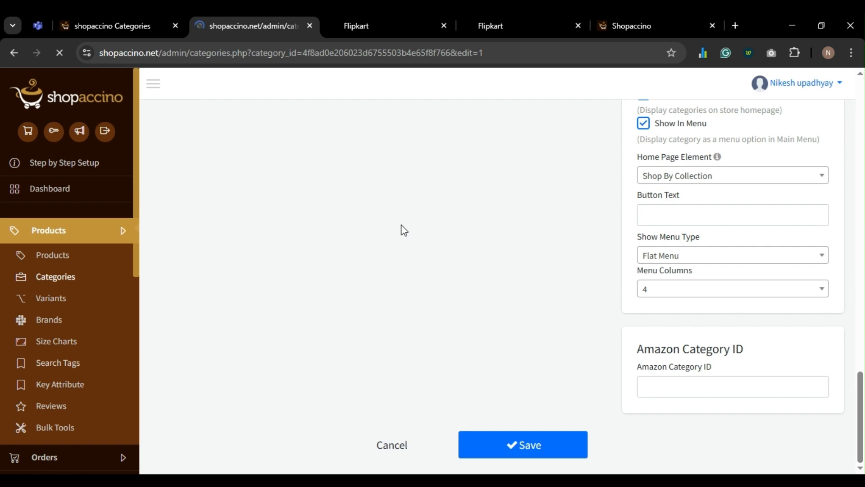
pyautogui.hotkey('ctrl', 'w')
# - Check that the storefront's Shop By Collection grid shows pictures for all seven categories
pyautogui.hotkey('ctrl', 'Tab')
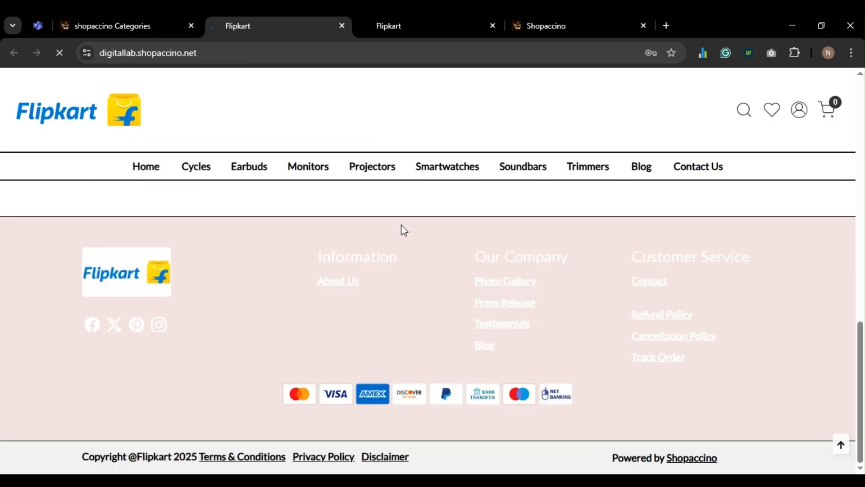
pyautogui.scroll(4, 402, 231)
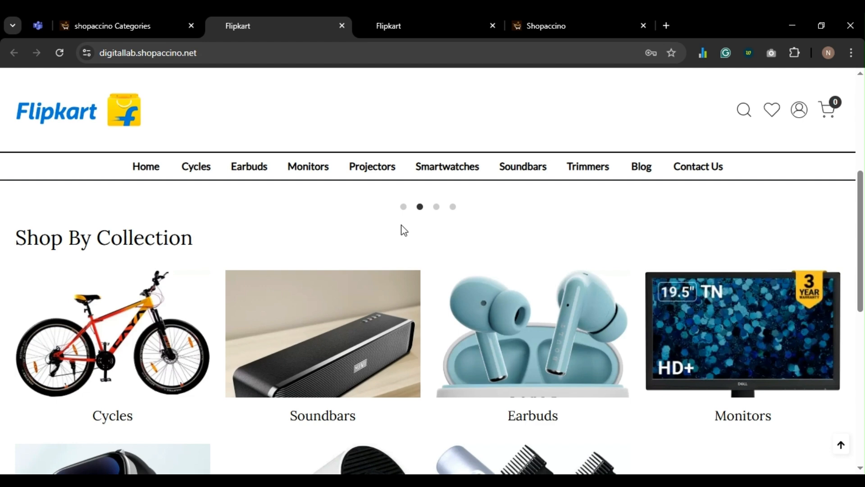
pyautogui.hotkey('ctrl', 'shift', 't')
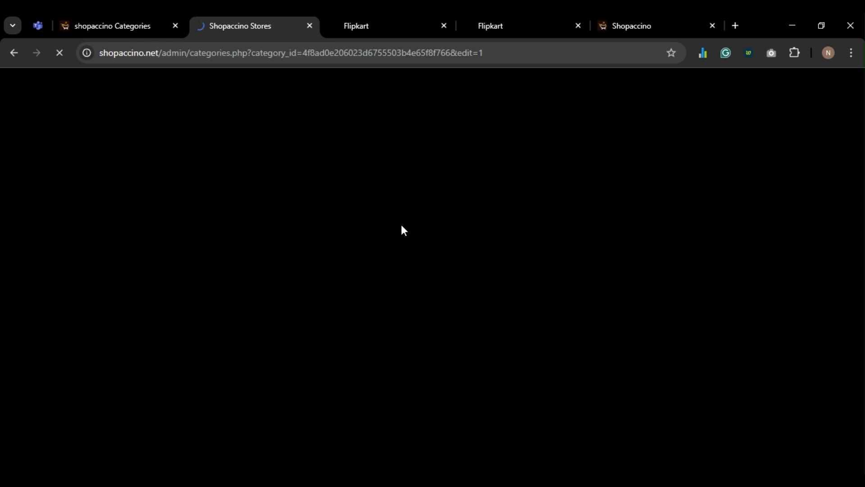
pyautogui.scroll(-3, 719, 374)
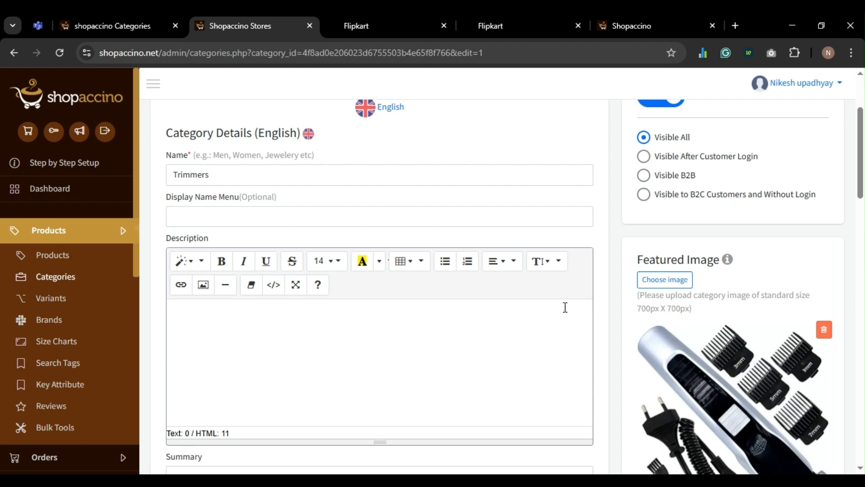
pyautogui.scroll(-2, 682, 333)
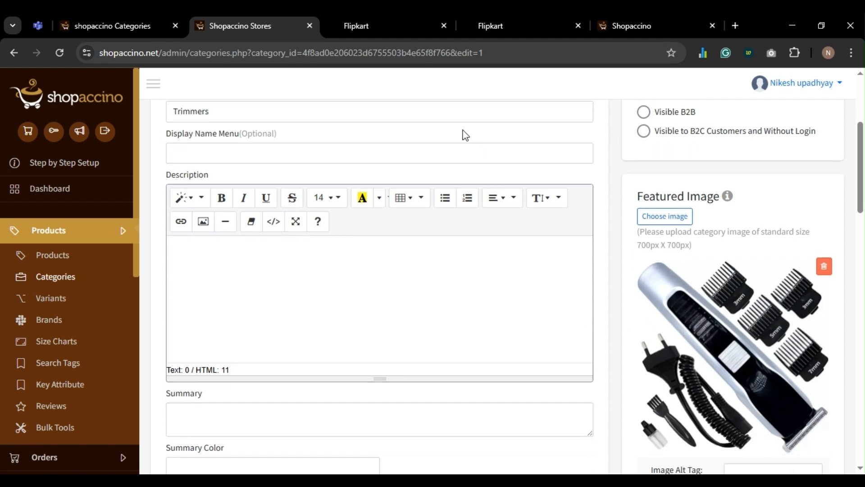
pyautogui.click(372, 27)
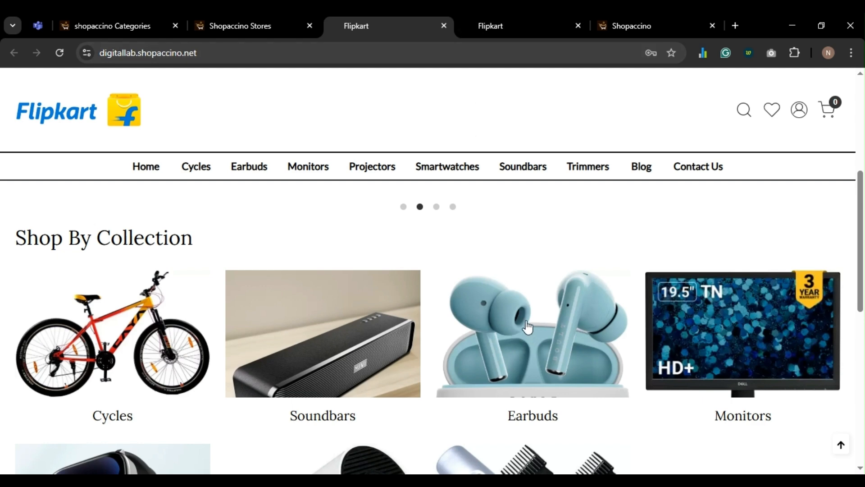
pyautogui.scroll(-1, 527, 322)
pyautogui.scroll(-1, 528, 322)
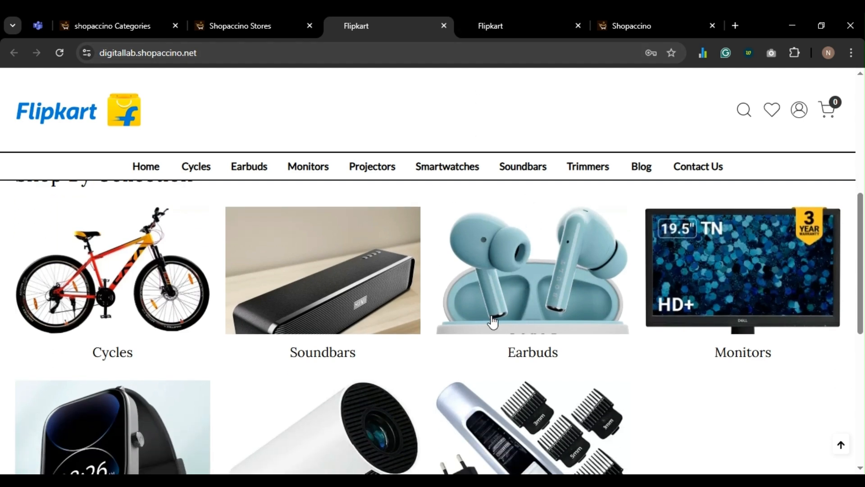
pyautogui.scroll(-1, 366, 324)
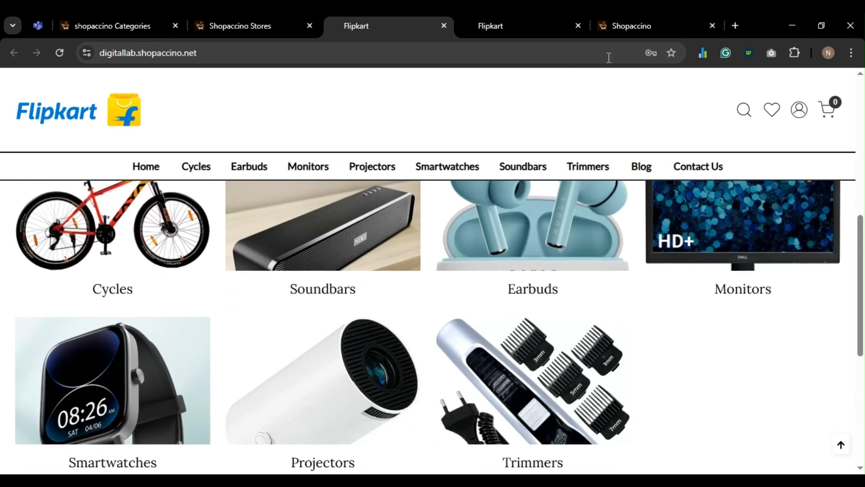
pyautogui.click(633, 26)
# - Open the Featured Categories section settings and review its per-row and layout options
pyautogui.scroll(10, 126, 199)
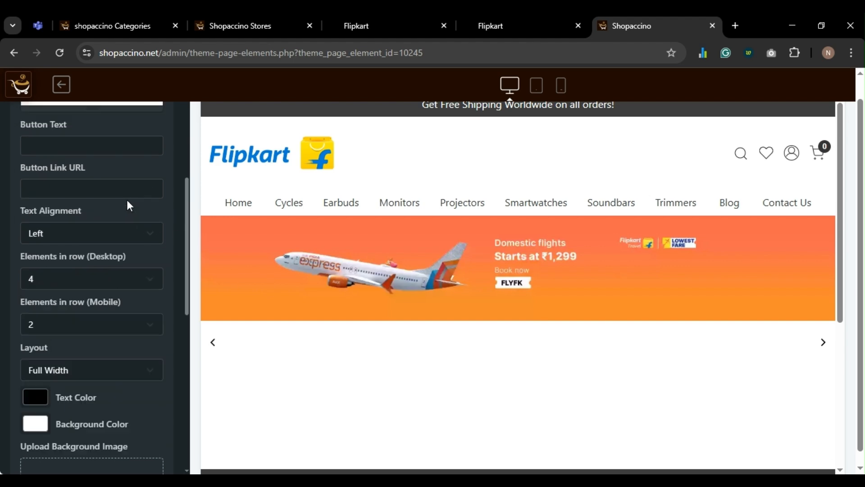
pyautogui.click(27, 125)
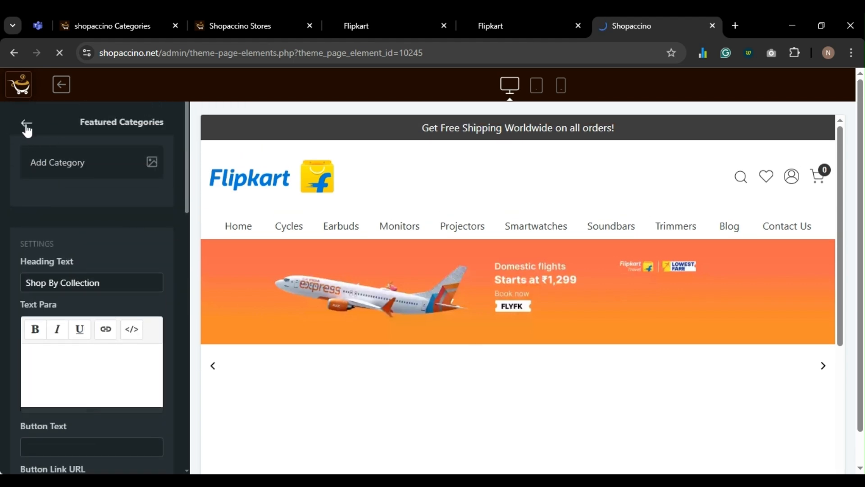
pyautogui.click(78, 209)
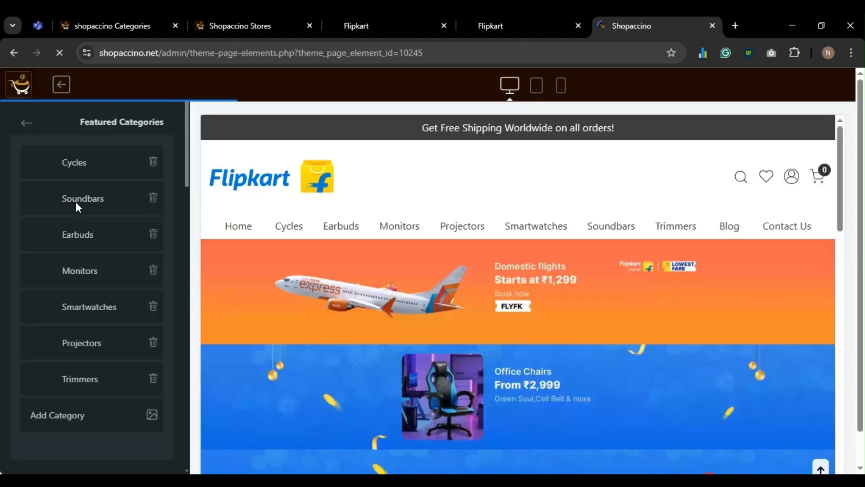
pyautogui.scroll(-4, 95, 225)
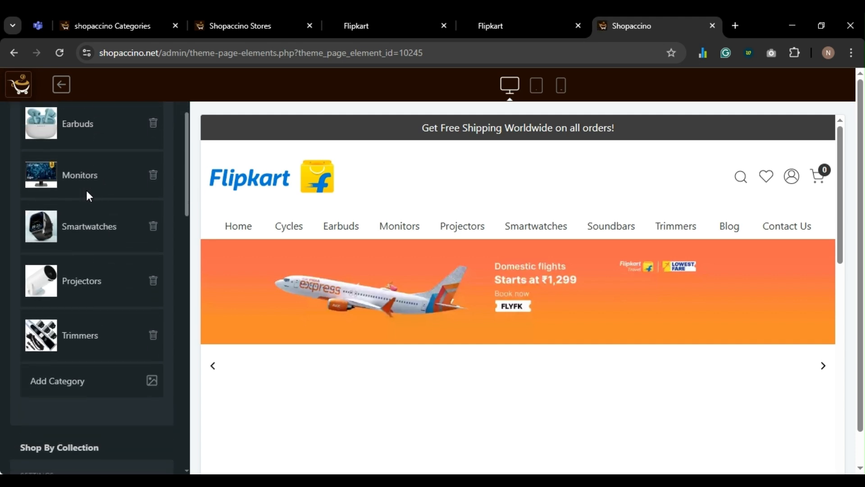
pyautogui.scroll(-5, 88, 195)
pyautogui.scroll(-7, 89, 200)
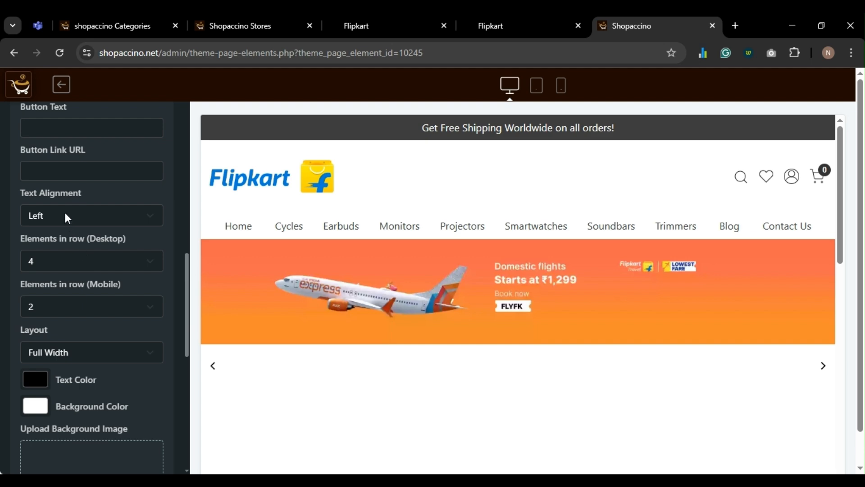
pyautogui.scroll(-2, 64, 211)
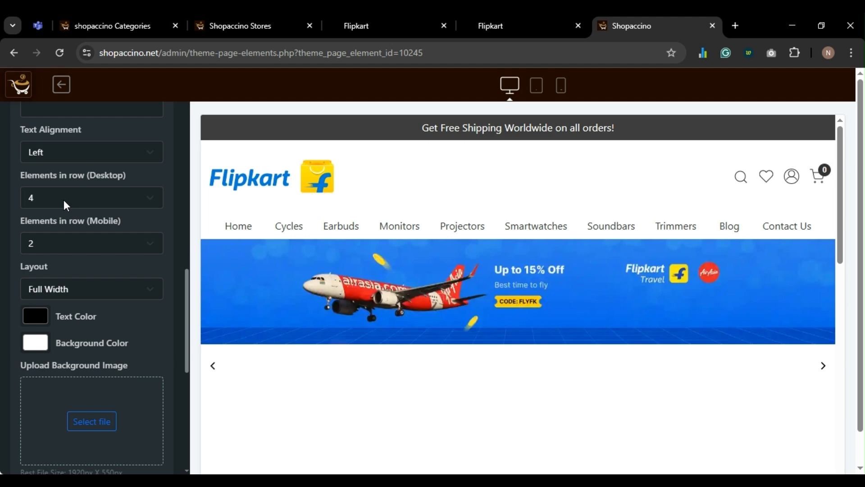
pyautogui.click(49, 197)
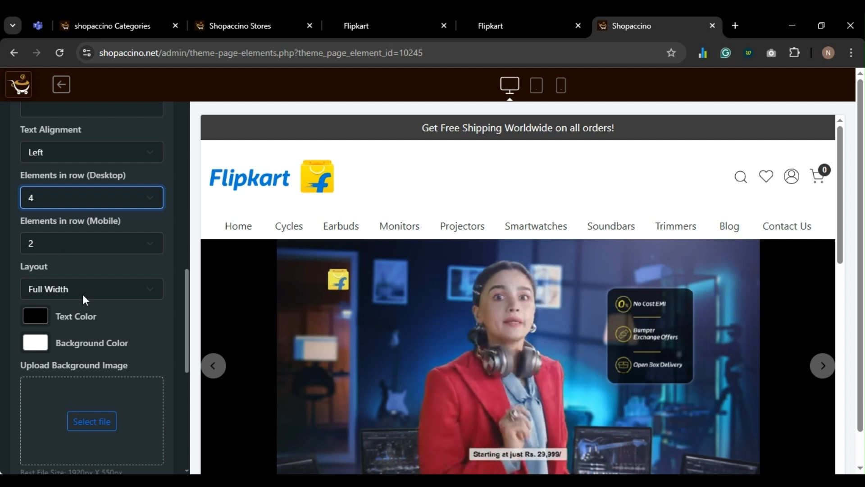
pyautogui.click(88, 292)
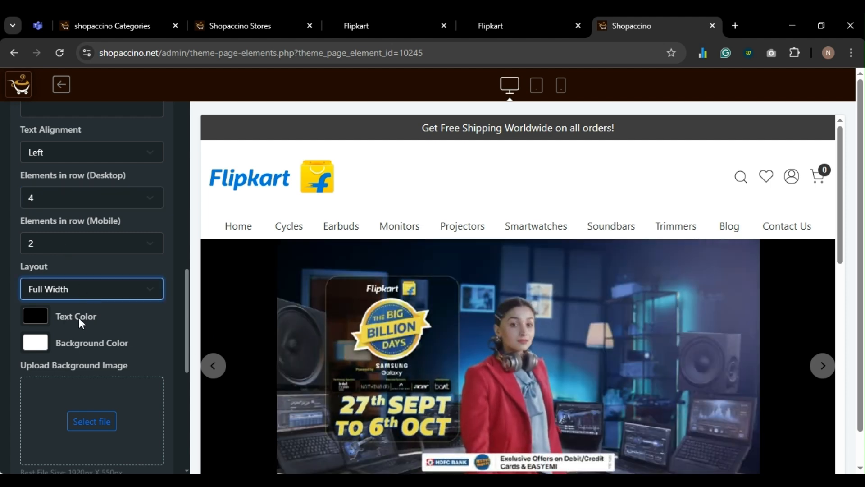
# - Change the section style from Grid in Rows to Grid with Scrolling and save
pyautogui.scroll(-5, 76, 315)
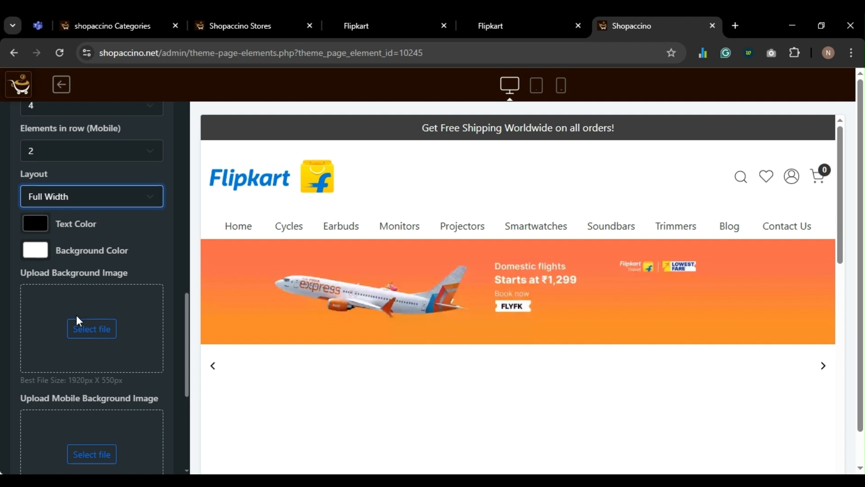
pyautogui.scroll(-4, 78, 317)
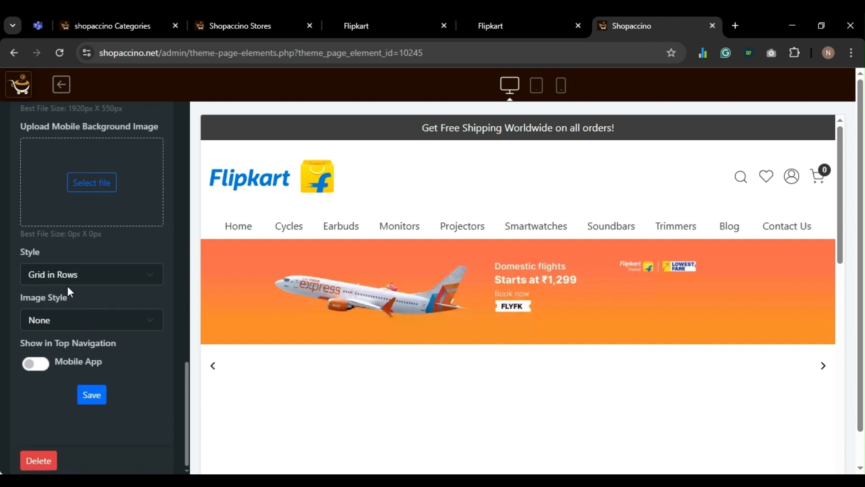
pyautogui.click(85, 277)
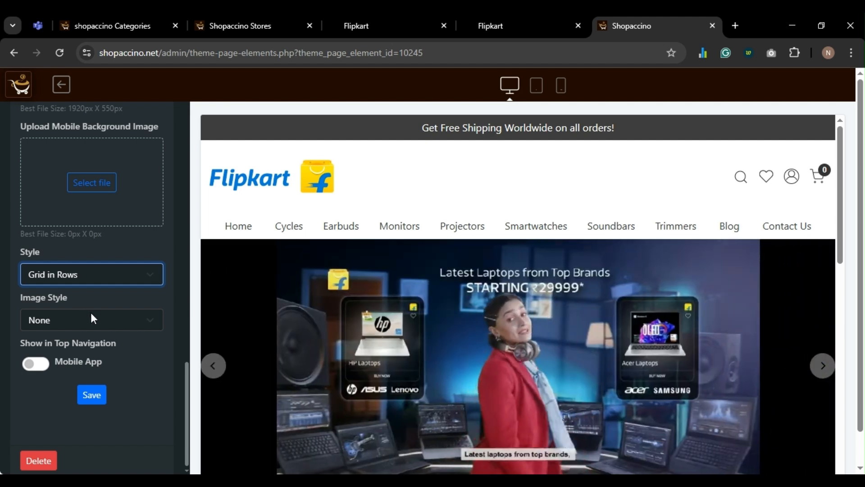
pyautogui.press('Down')
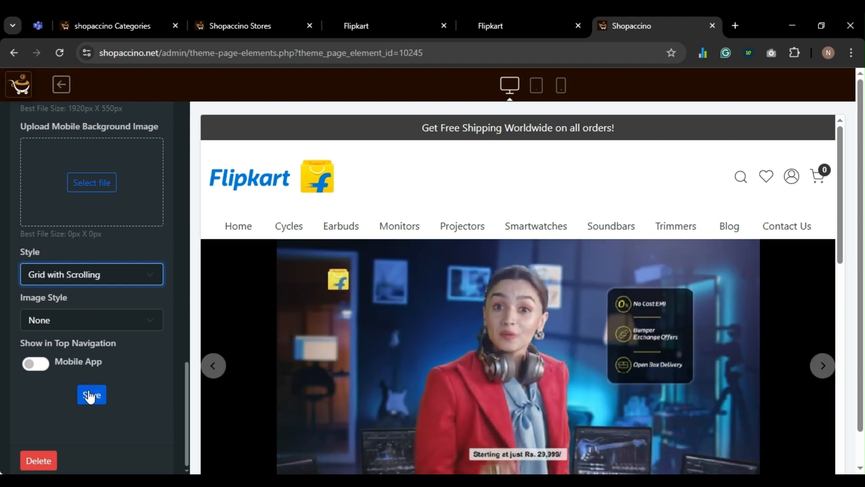
pyautogui.click(90, 395)
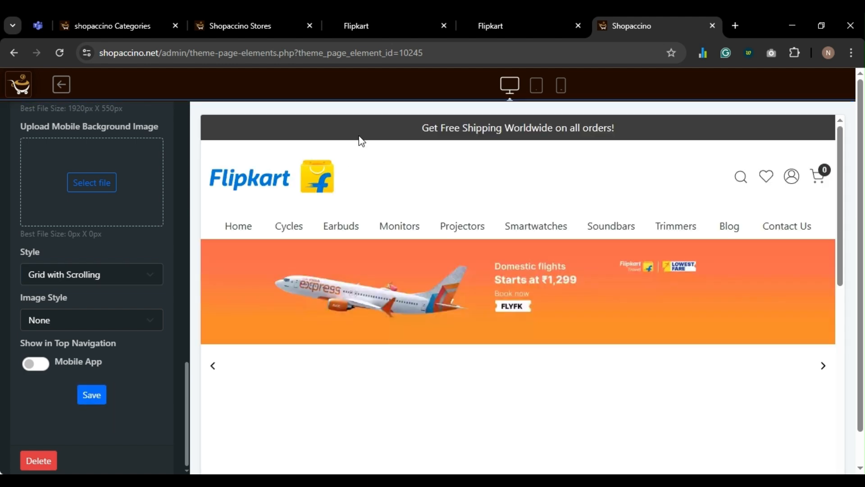
# - On the storefront, slide the Shop By Collection row forward through later categories
pyautogui.click(382, 26)
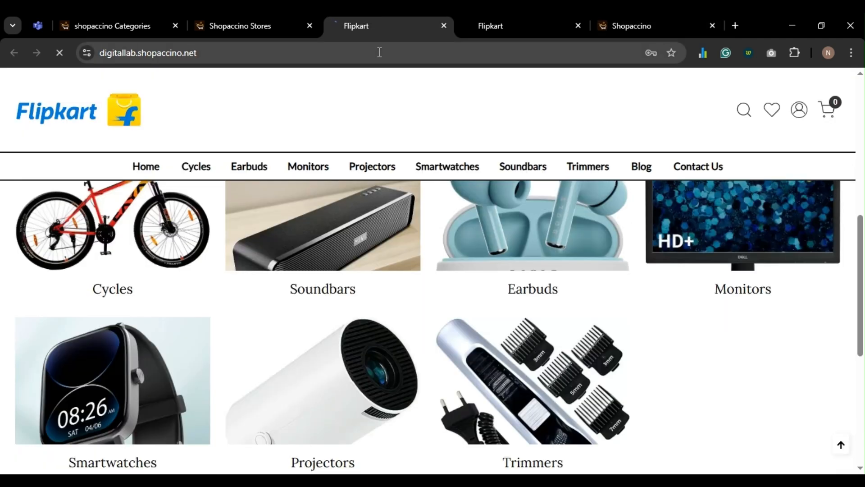
pyautogui.scroll(2, 311, 277)
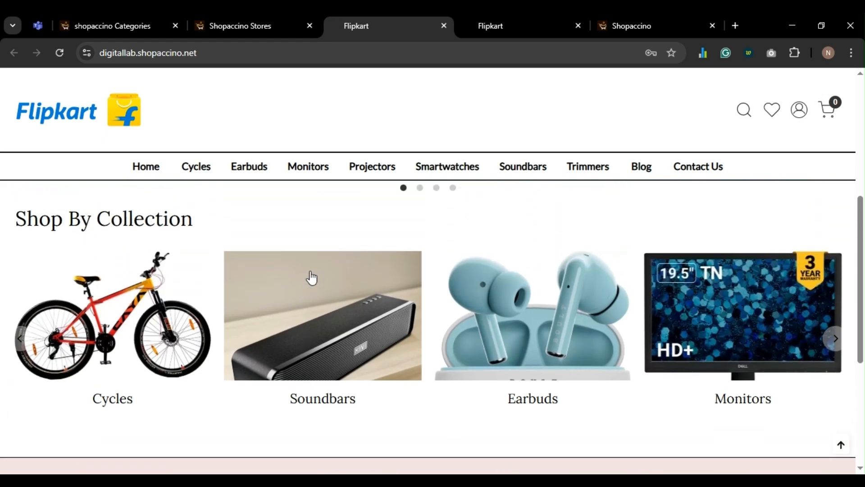
pyautogui.scroll(-2, 256, 310)
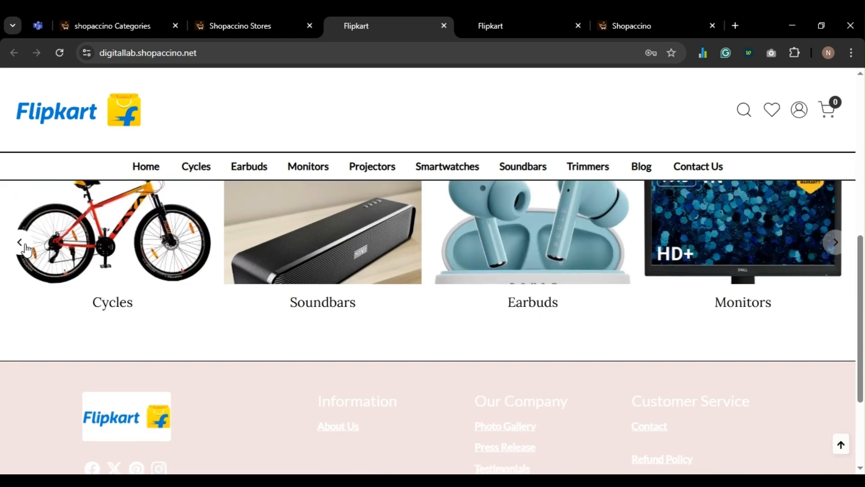
pyautogui.click(835, 244)
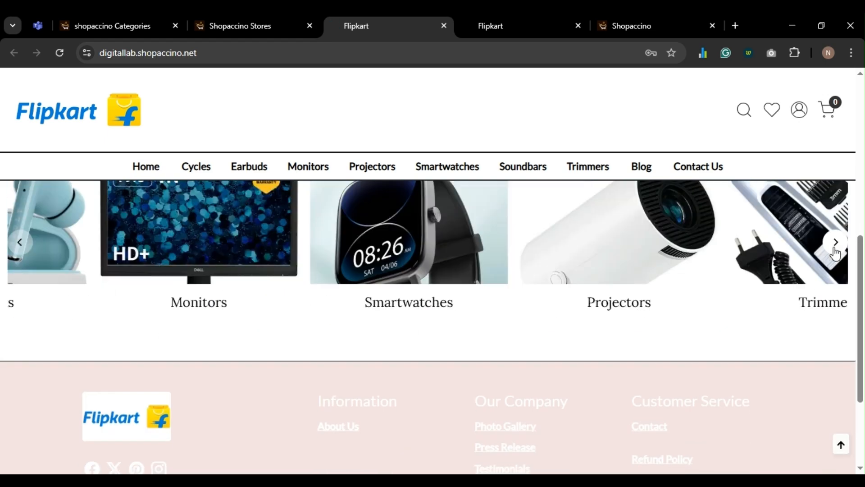
pyautogui.click(835, 249)
pyautogui.click(835, 242)
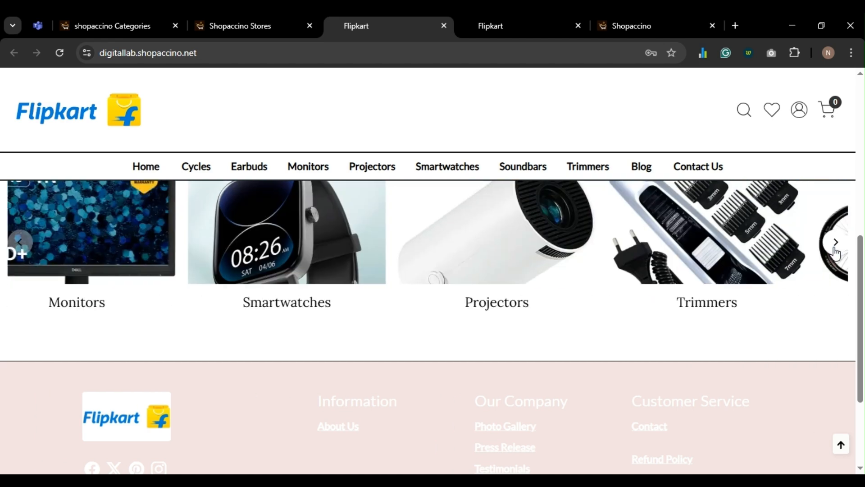
pyautogui.scroll(3, 663, 360)
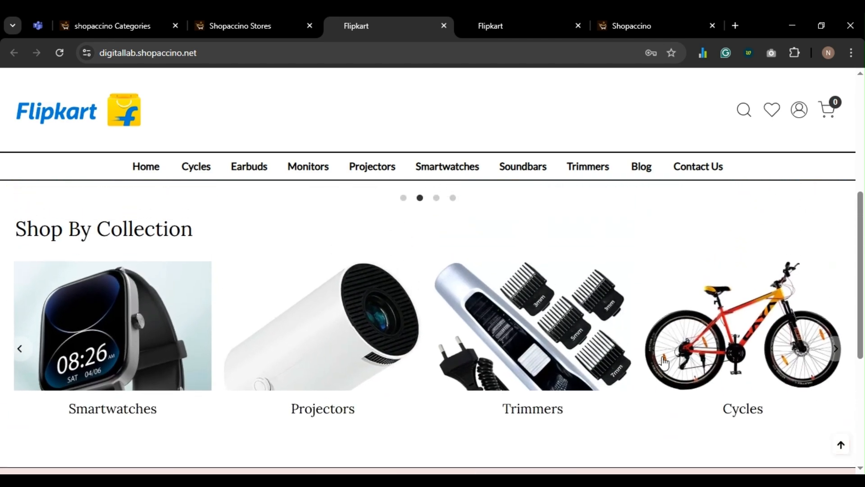
# - Close the duplicate storefront tab and return to the theme's page elements list
pyautogui.click(571, 26)
pyautogui.click(578, 26)
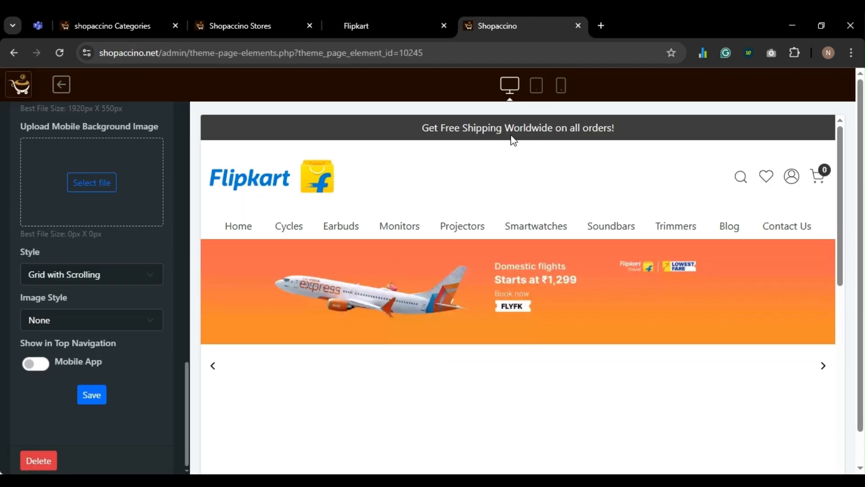
pyautogui.scroll(10, 14, 266)
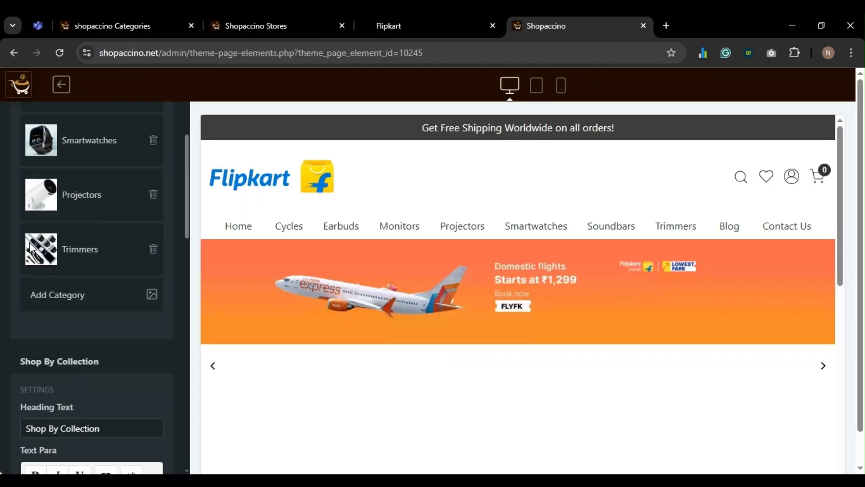
pyautogui.scroll(5, 32, 194)
pyautogui.click(24, 122)
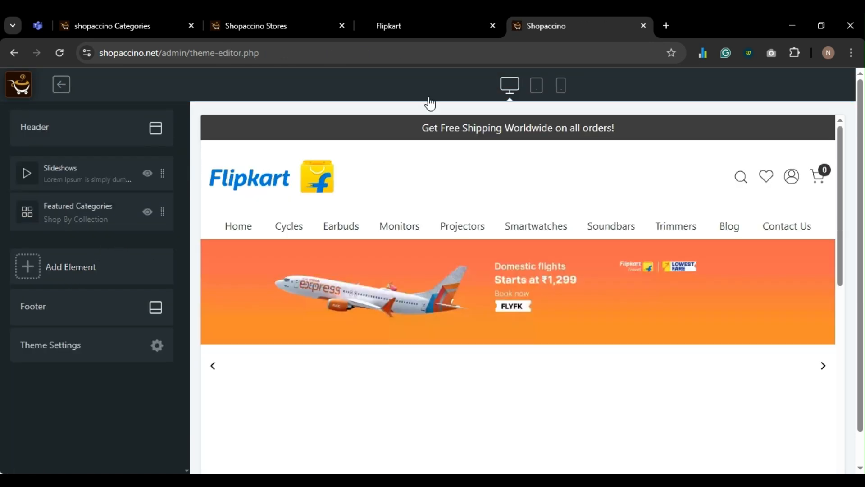
pyautogui.click(428, 27)
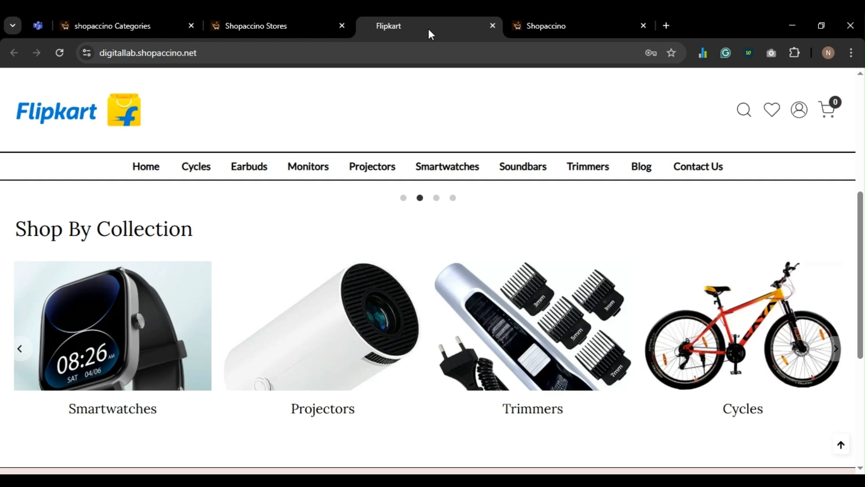
pyautogui.click(602, 33)
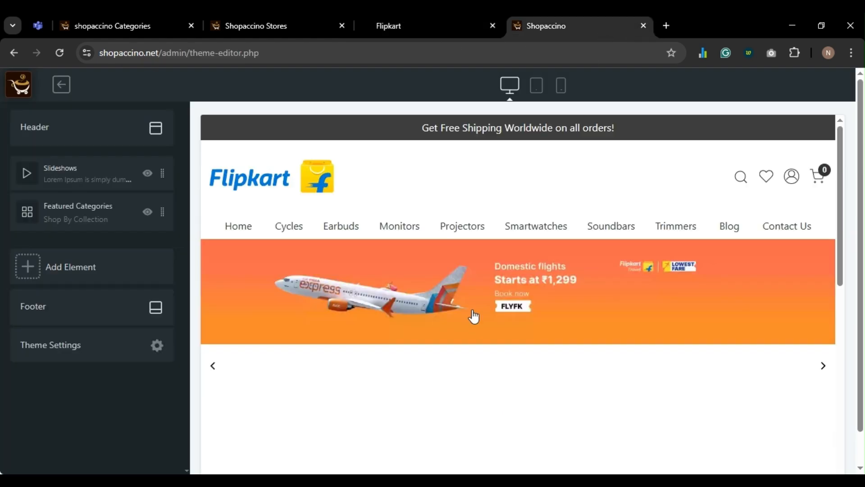
pyautogui.scroll(-1, 473, 314)
pyautogui.scroll(1, 473, 314)
# - Start a new product named 'Projector AB' with SKU DL01
pyautogui.click(254, 27)
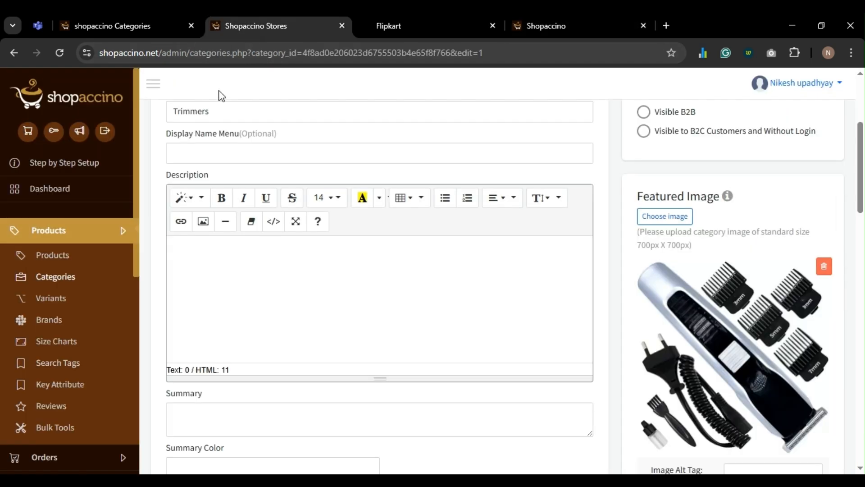
pyautogui.click(60, 251)
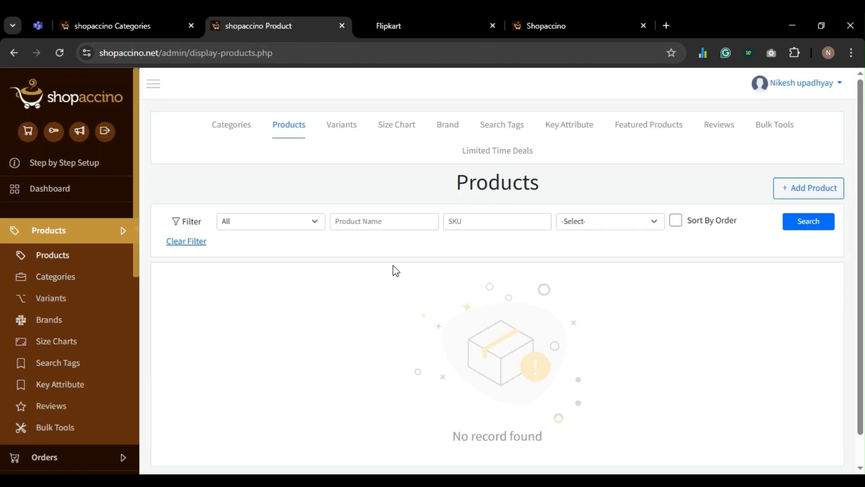
pyautogui.click(806, 190)
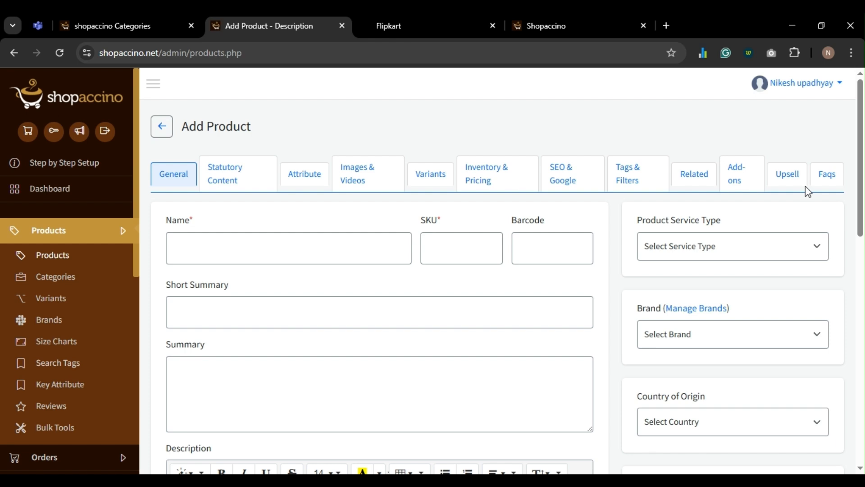
pyautogui.click(230, 249)
pyautogui.write('Projector AB')
pyautogui.doubleClick(481, 242)
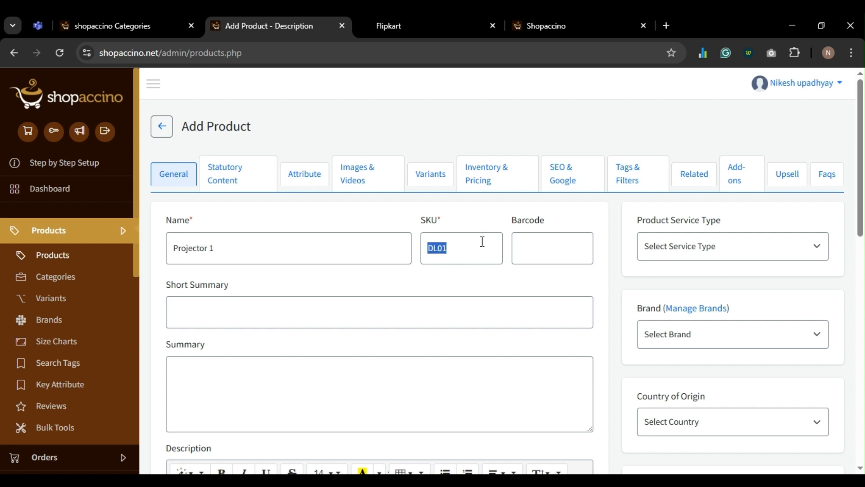
pyautogui.scroll(-2, 482, 241)
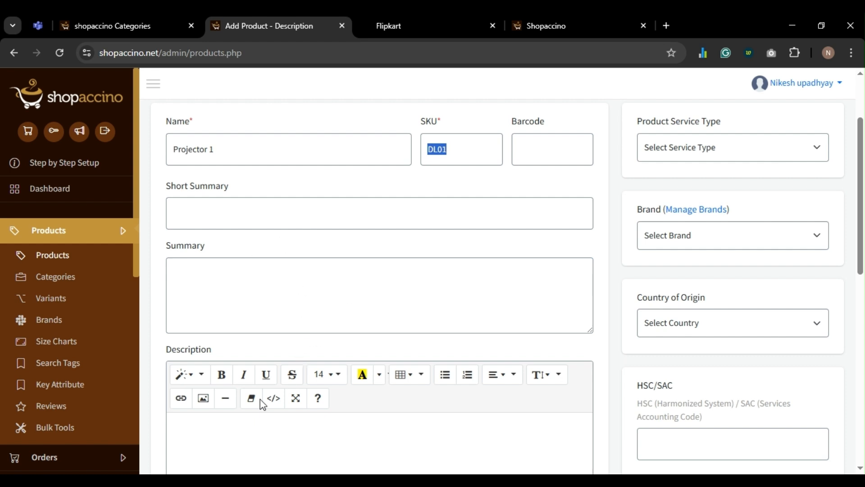
pyautogui.click(262, 433)
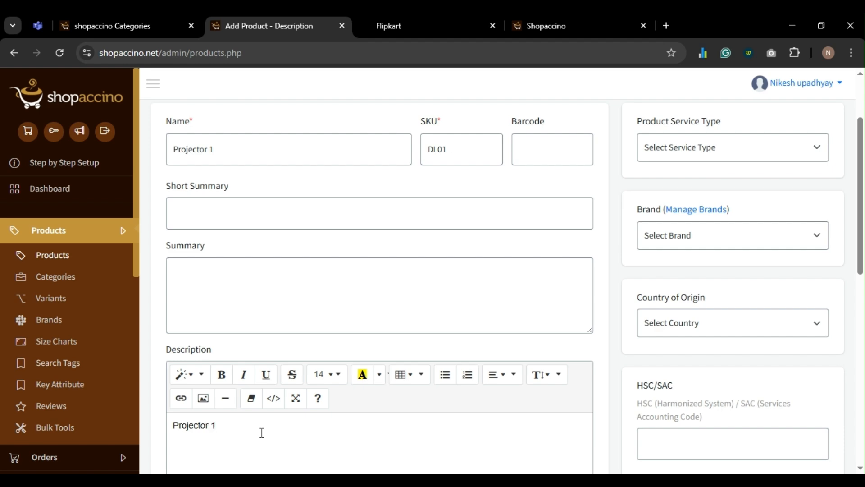
# - Set the product's primary category to Projectors and save it
pyautogui.scroll(2, 262, 432)
pyautogui.scroll(-3, 680, 296)
pyautogui.scroll(2, 688, 221)
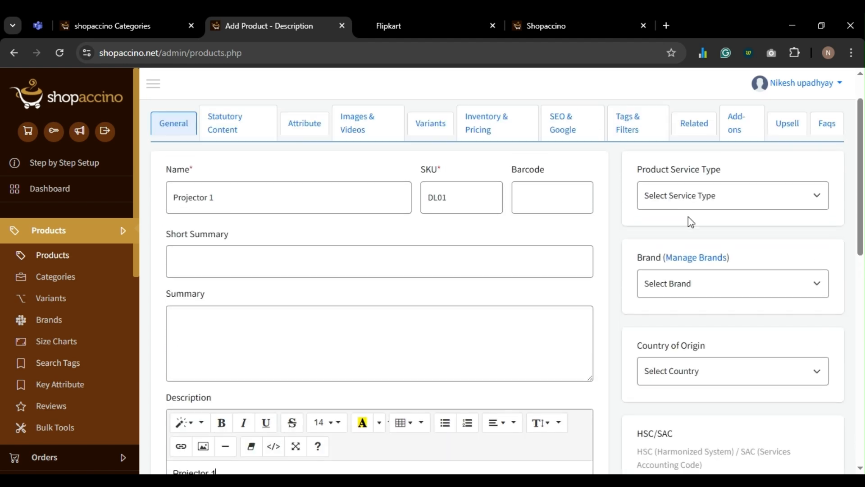
pyautogui.scroll(-3, 662, 280)
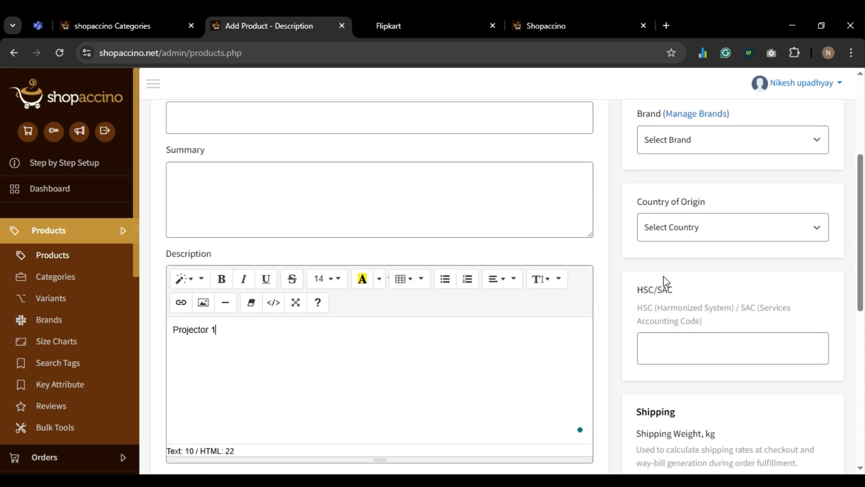
pyautogui.scroll(-7, 663, 278)
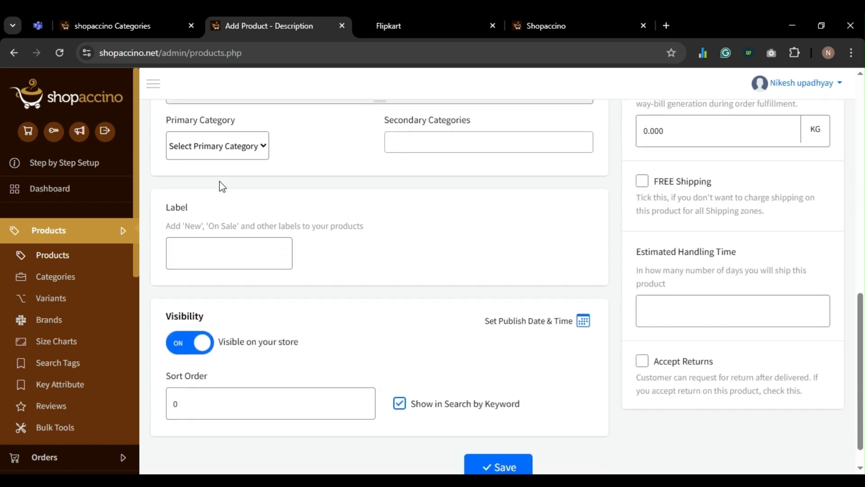
pyautogui.click(199, 243)
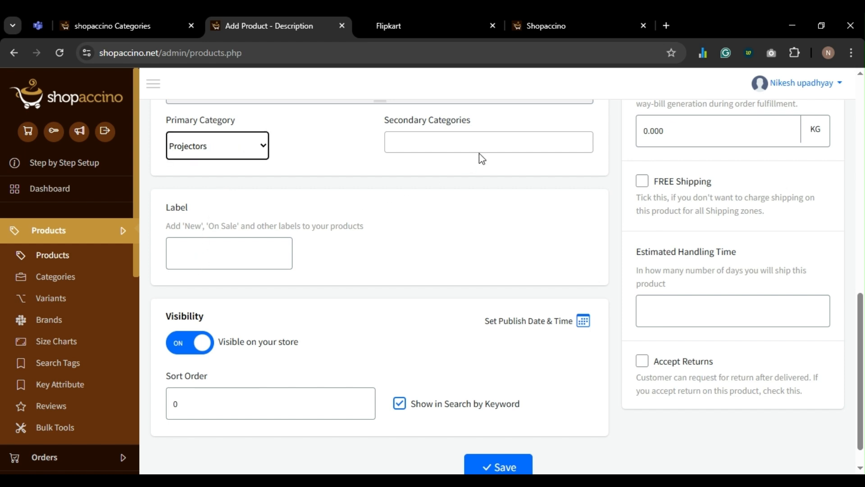
pyautogui.scroll(-1, 328, 231)
pyautogui.scroll(2, 330, 228)
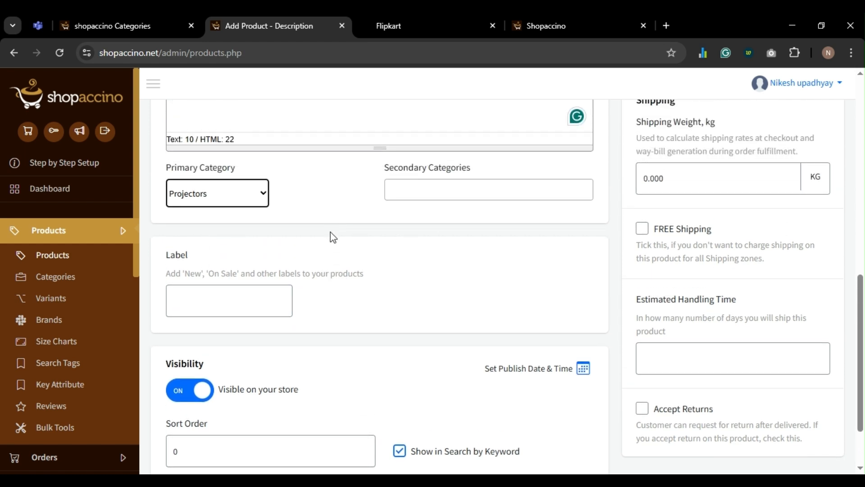
pyautogui.scroll(-2, 333, 236)
pyautogui.click(493, 439)
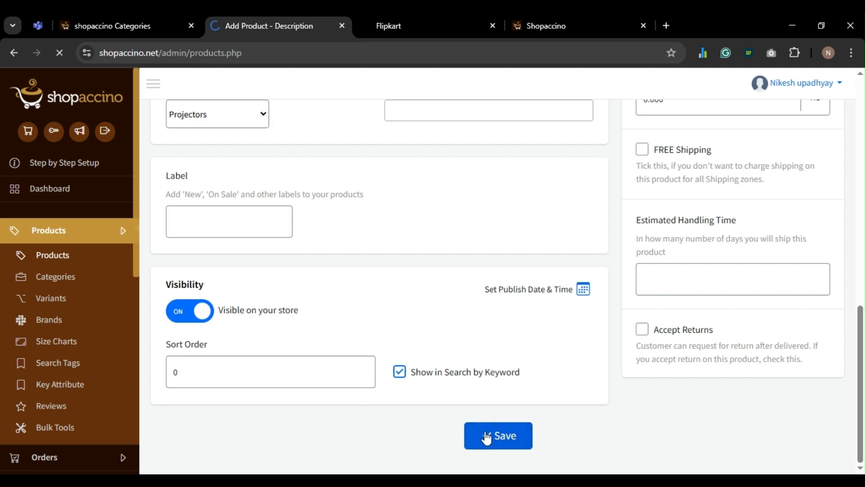
pyautogui.scroll(-3, 340, 350)
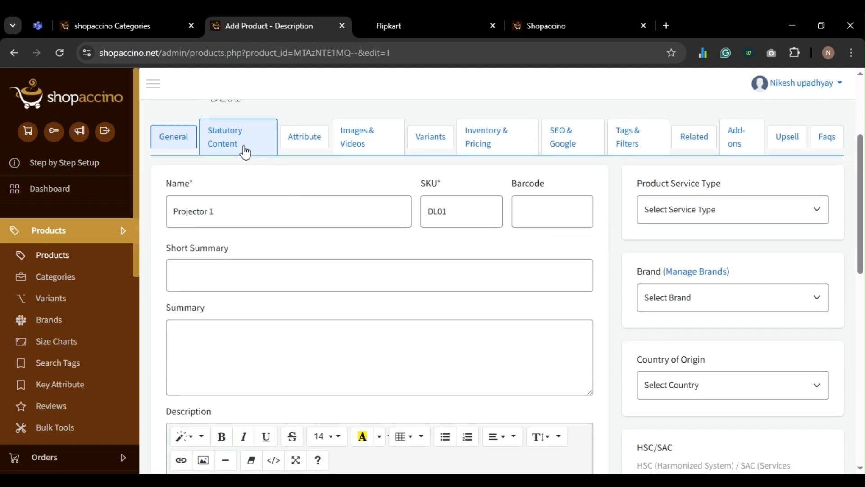
# - Create a new White value for the Color key attribute
pyautogui.click(244, 147)
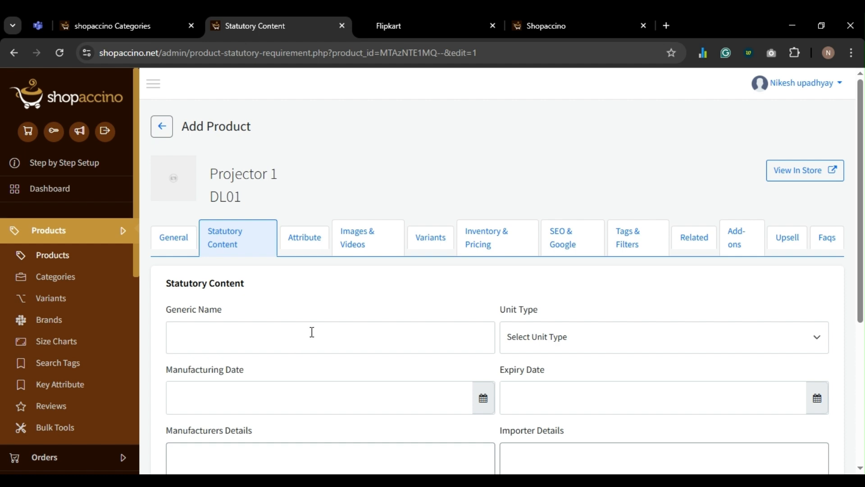
pyautogui.click(308, 242)
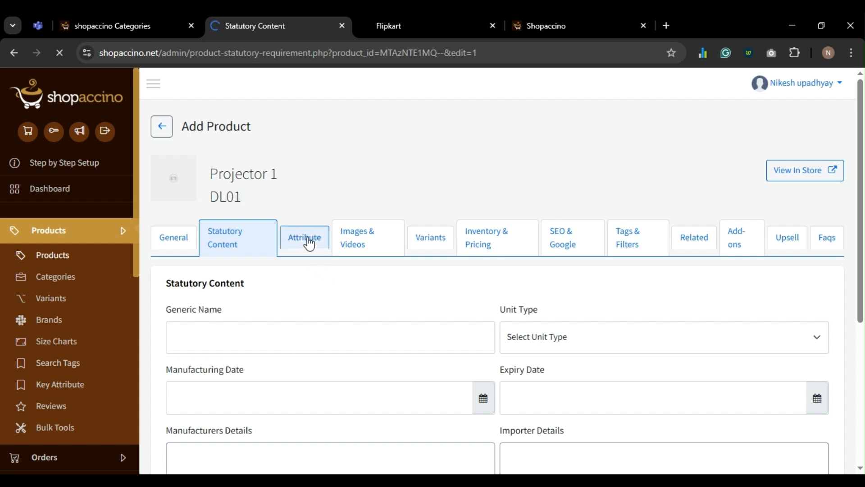
pyautogui.click(274, 319)
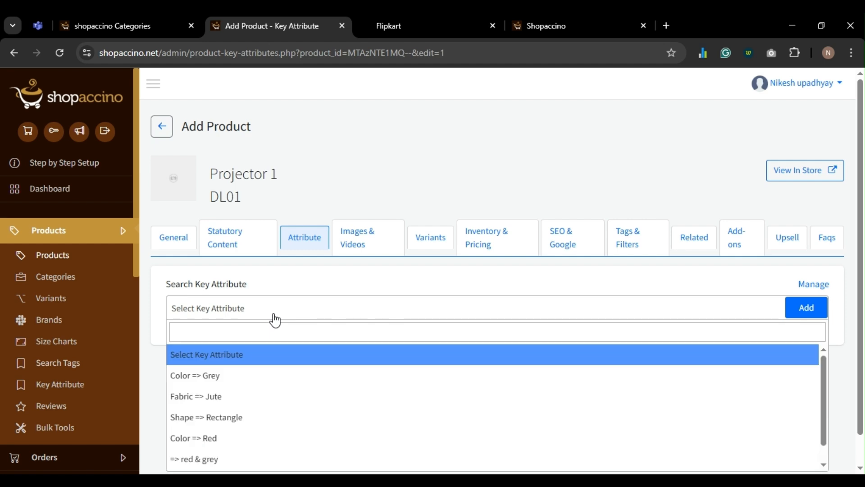
pyautogui.scroll(-1, 276, 321)
pyautogui.scroll(1, 275, 320)
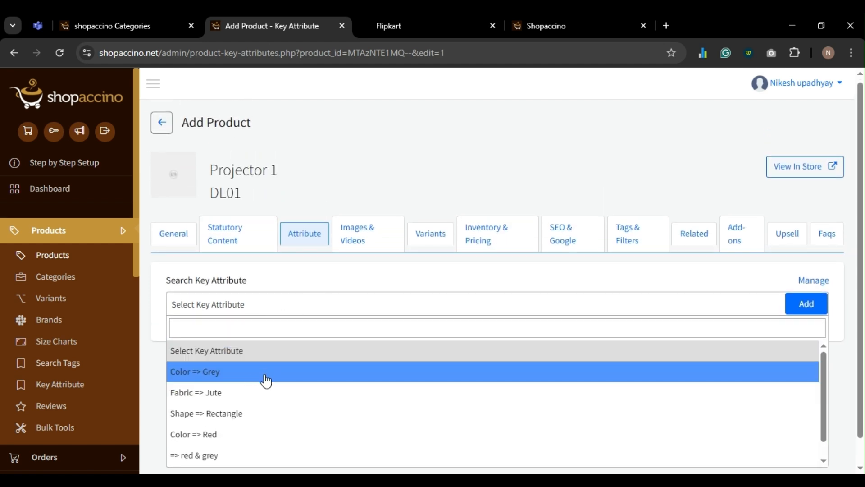
pyautogui.click(255, 328)
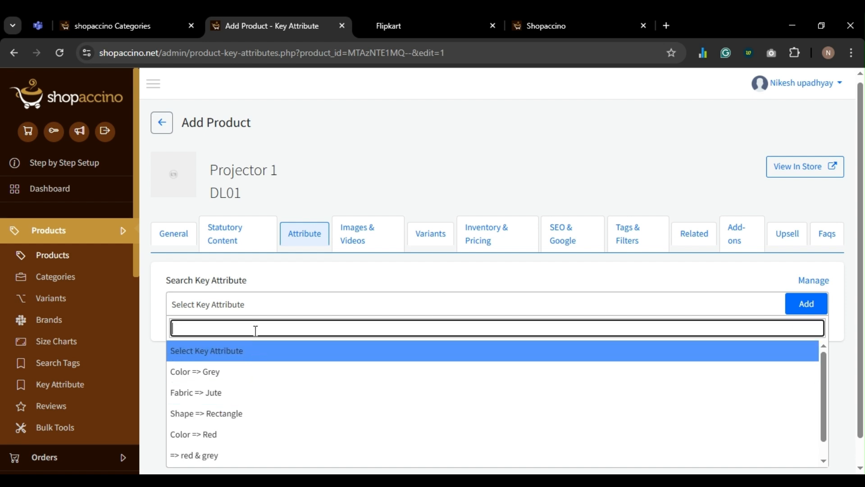
pyautogui.write('Wh')
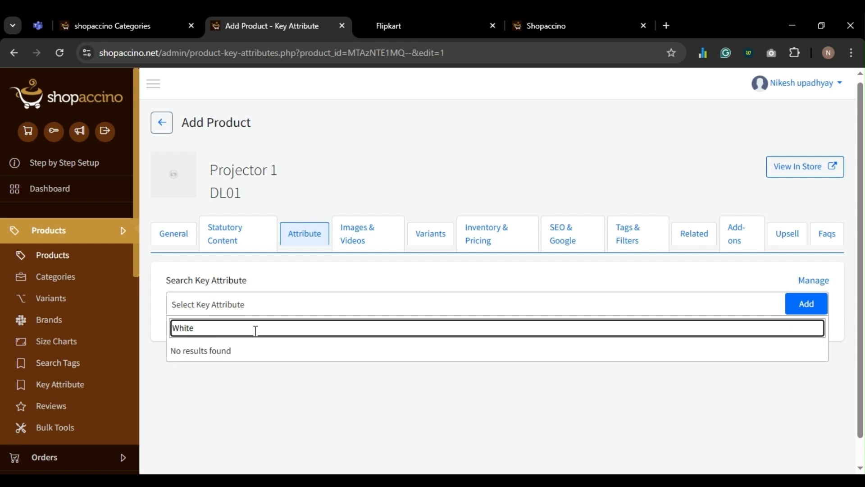
pyautogui.write('ite')
pyautogui.click(805, 280)
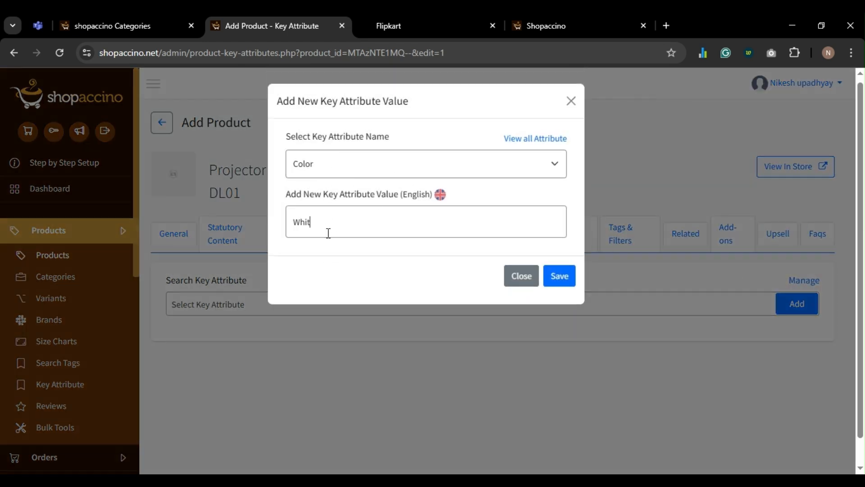
pyautogui.click(561, 275)
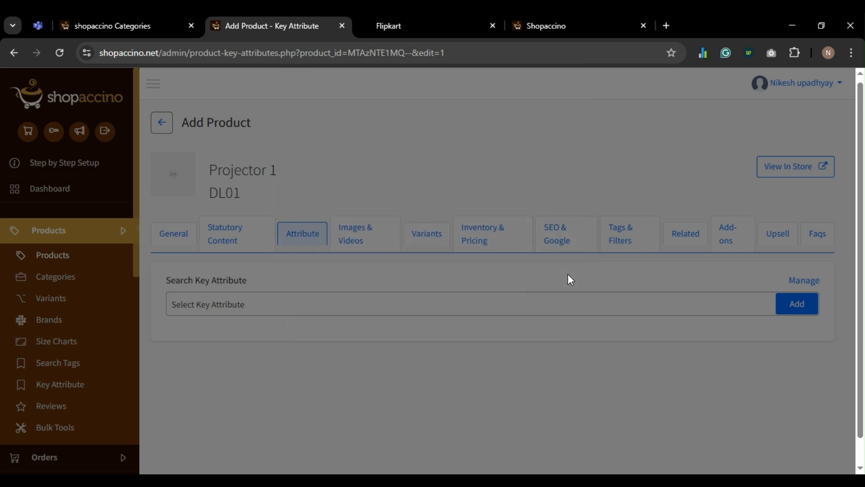
# - Attach the Color => White key attribute to the product
pyautogui.click(319, 311)
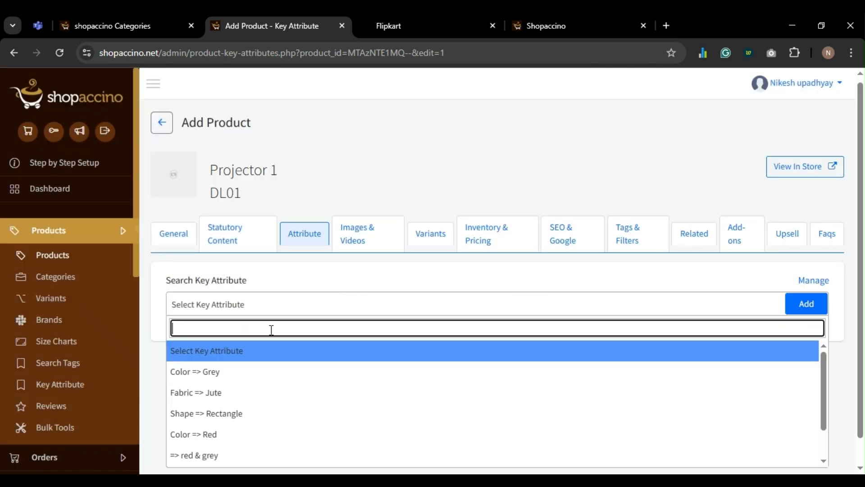
pyautogui.click(268, 311)
pyautogui.write('W')
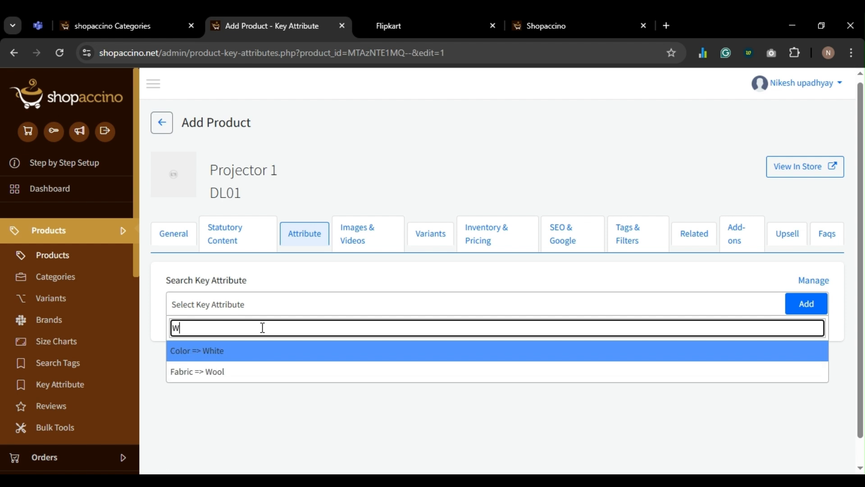
pyautogui.write('hite')
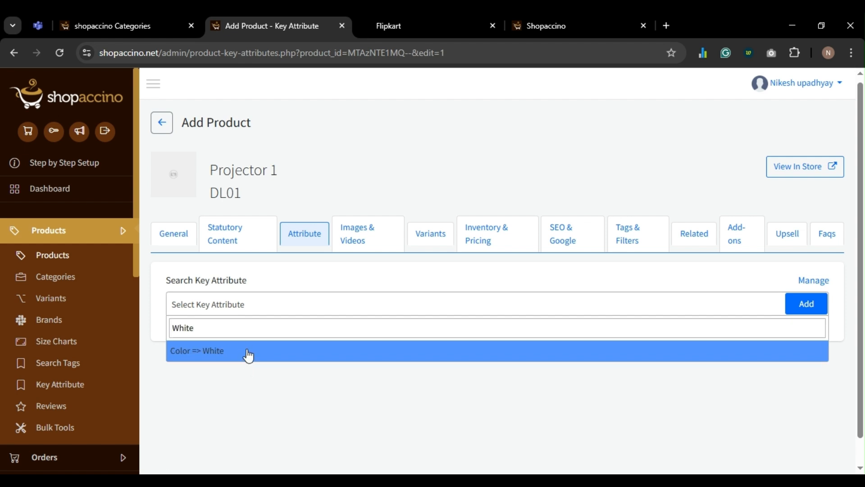
pyautogui.click(247, 354)
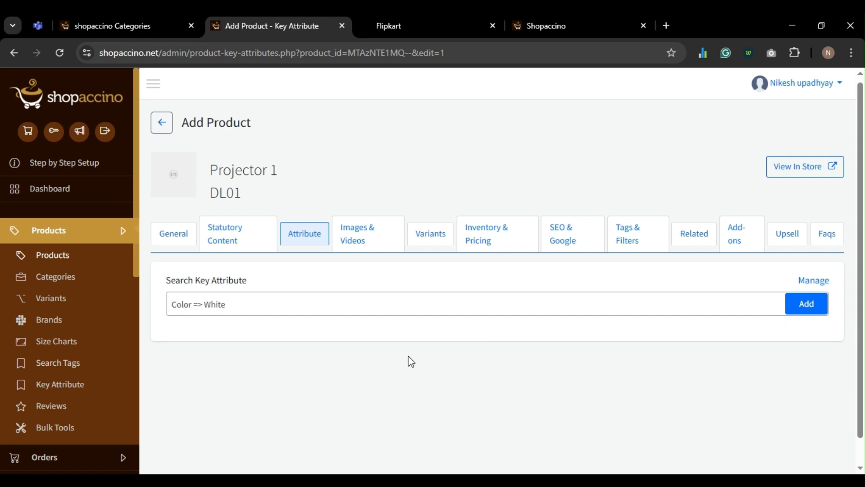
pyautogui.click(814, 304)
pyautogui.click(360, 240)
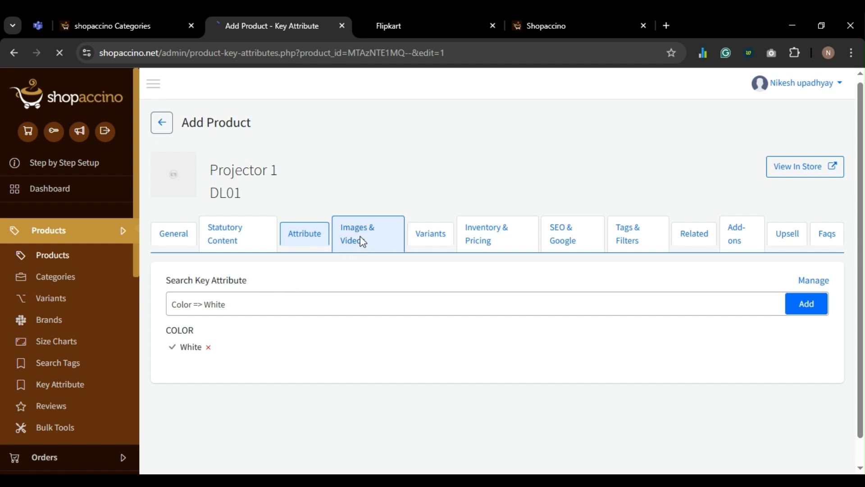
# - Upload the projector photo into the first image slot and save it
pyautogui.click(228, 393)
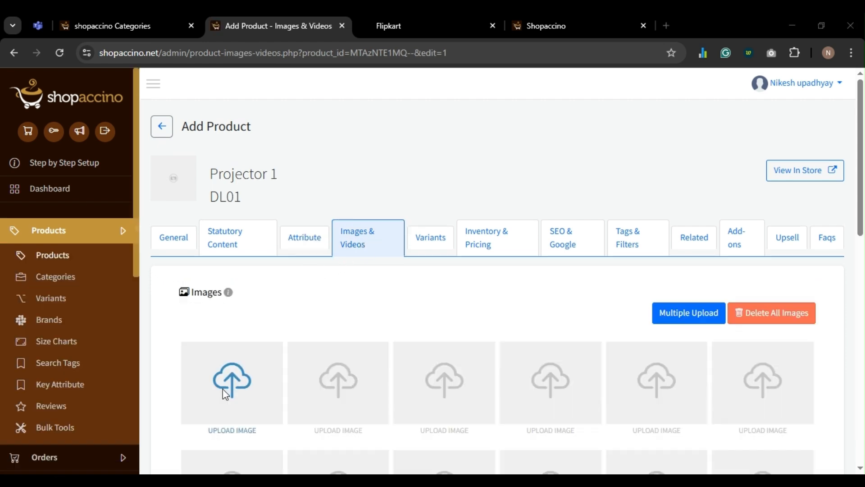
pyautogui.click(575, 124)
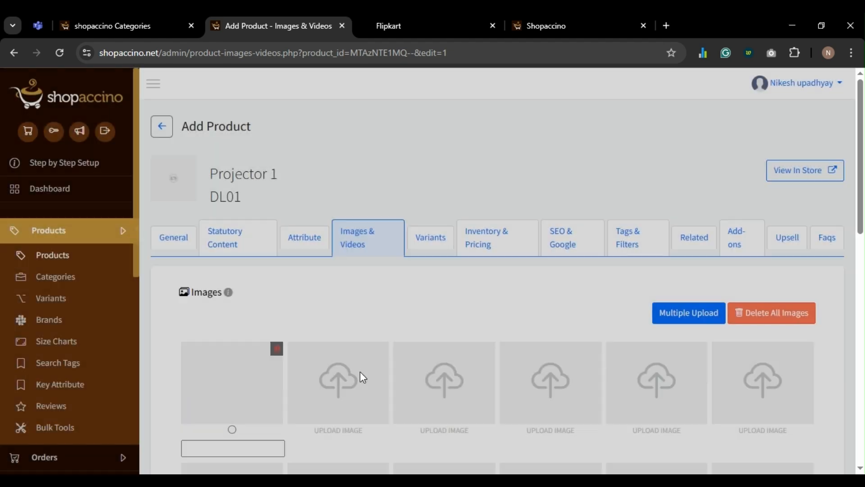
pyautogui.scroll(-15, 361, 378)
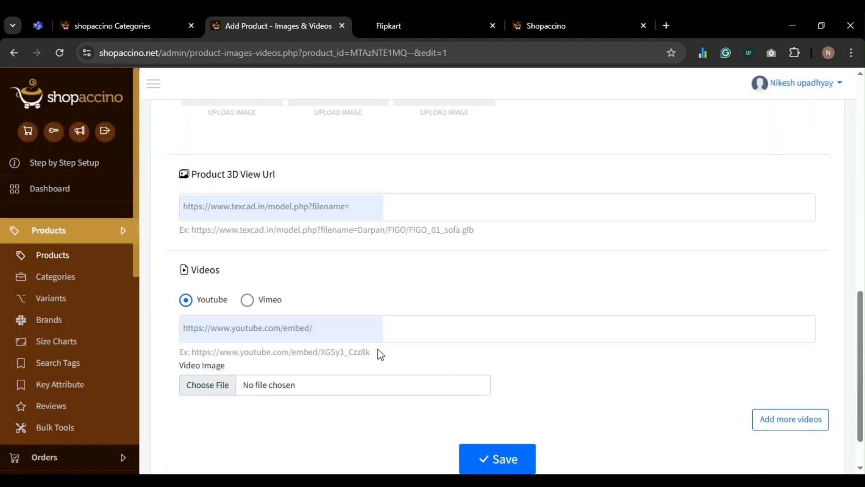
pyautogui.click(496, 407)
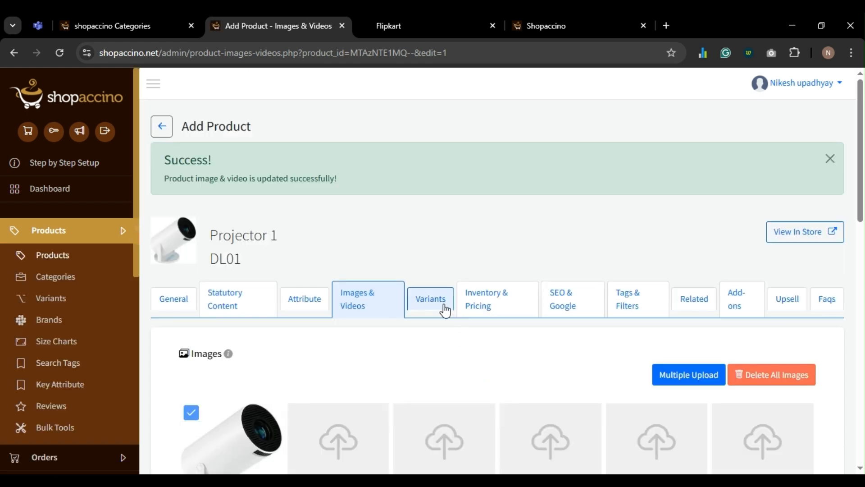
pyautogui.click(438, 309)
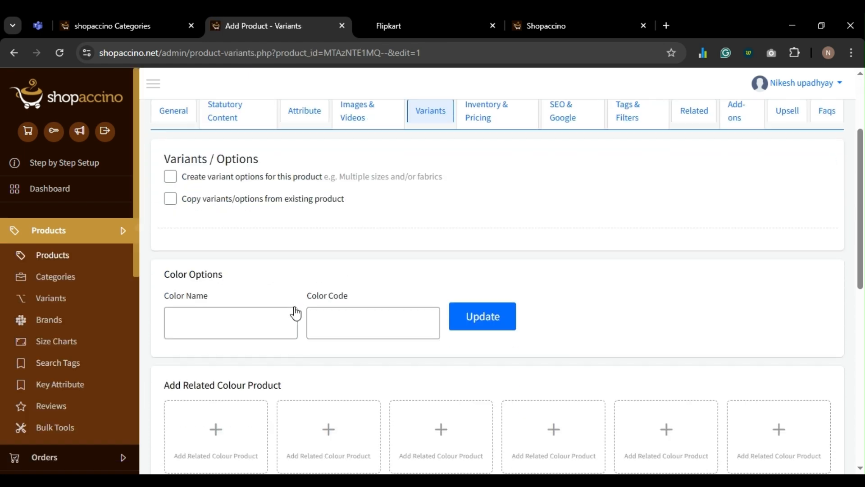
# - Switch on variant options, enable the first variant row, then view the store's variant types
pyautogui.click(170, 177)
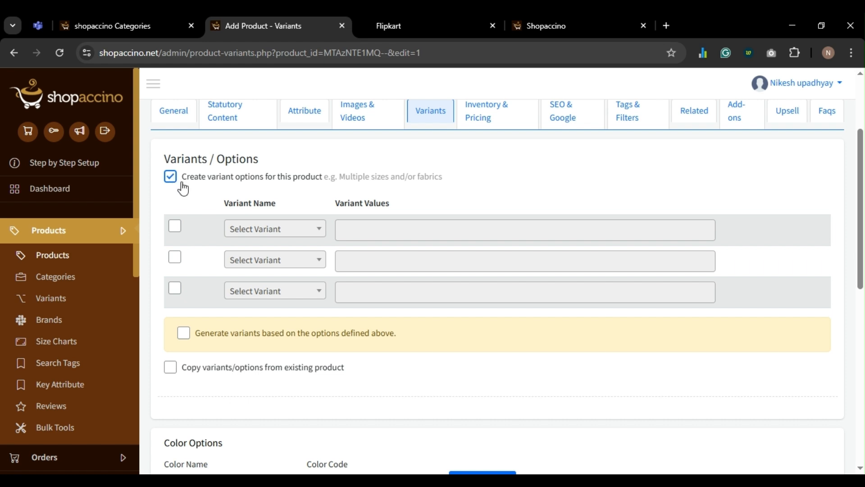
pyautogui.click(175, 228)
pyautogui.click(271, 228)
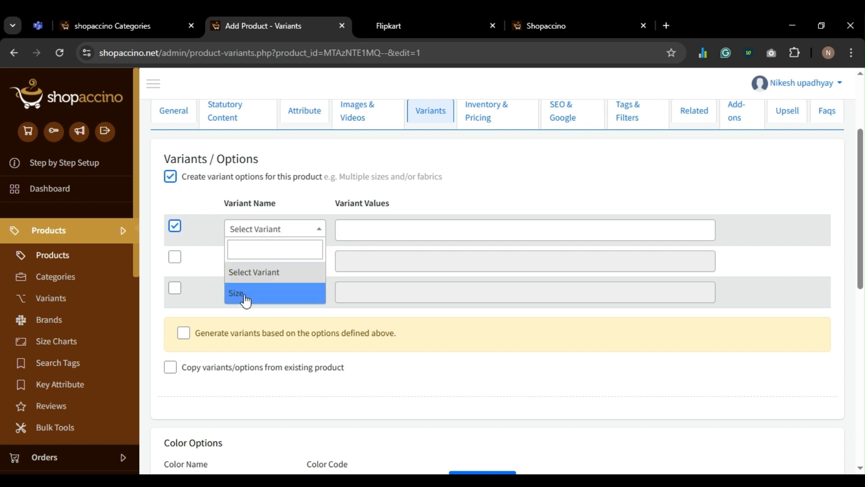
pyautogui.scroll(3, 510, 228)
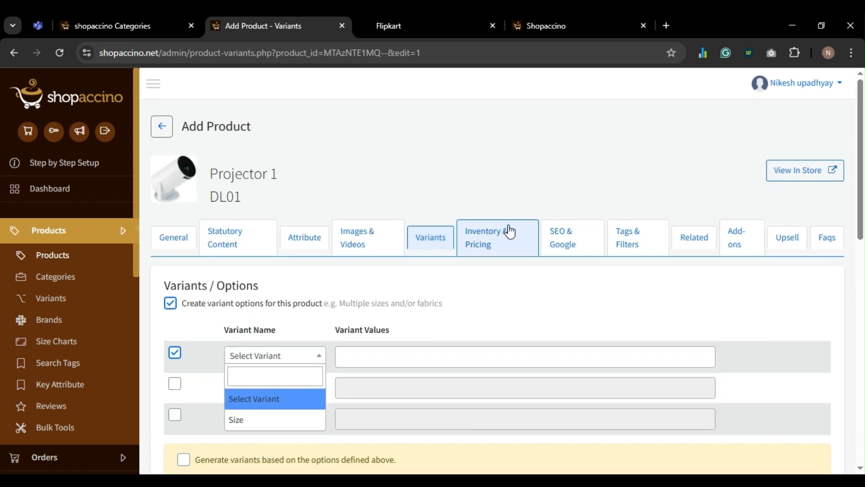
pyautogui.scroll(-1, 510, 231)
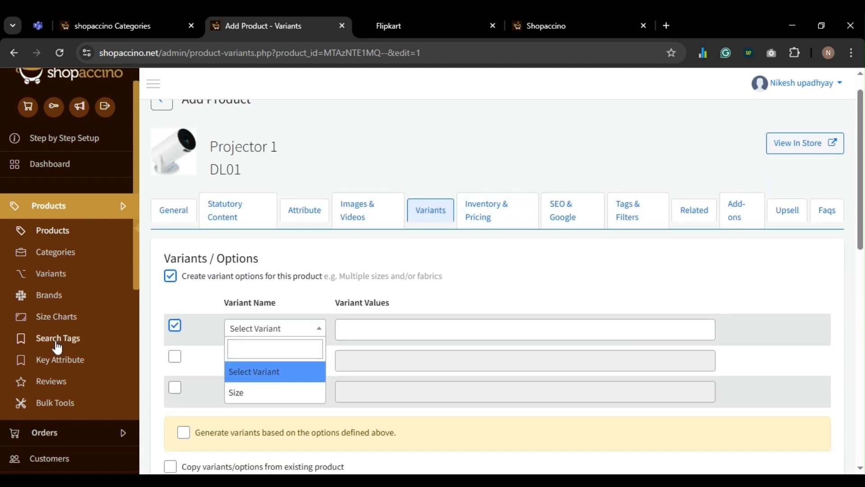
pyautogui.scroll(-1, 56, 347)
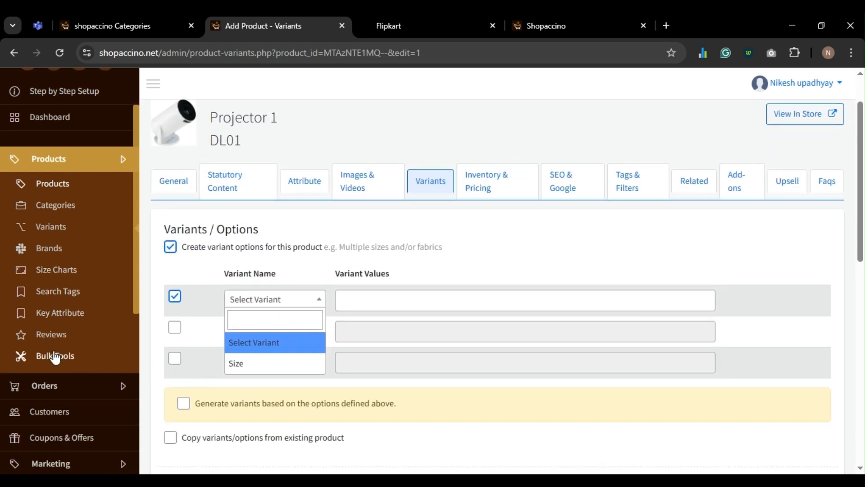
pyautogui.click(52, 228)
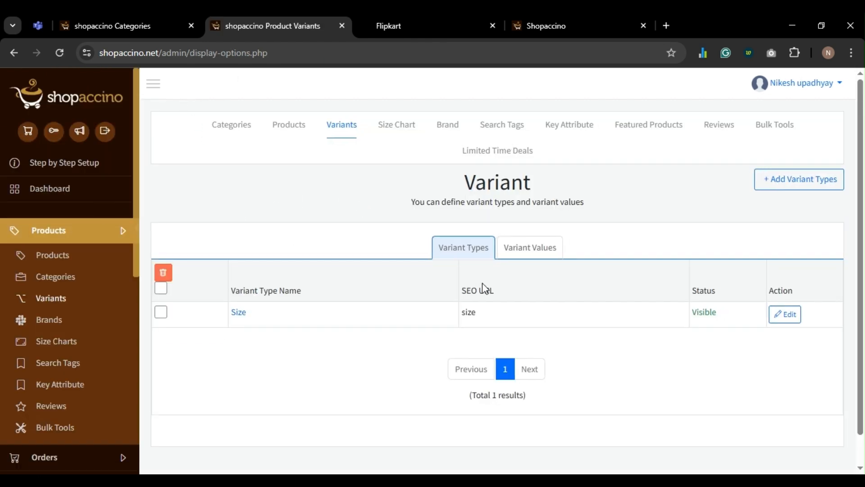
# - Create and save a new variant type named Quantity
pyautogui.click(801, 182)
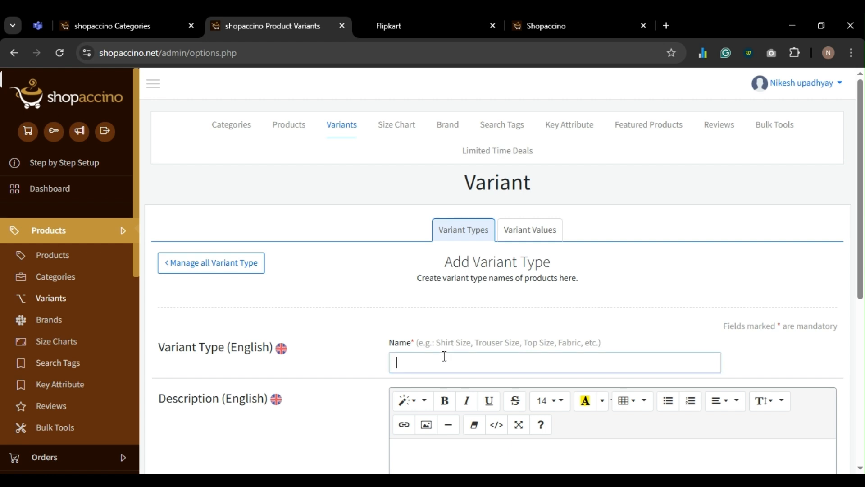
pyautogui.write('Quantity')
pyautogui.scroll(-8, 443, 356)
pyautogui.click(479, 446)
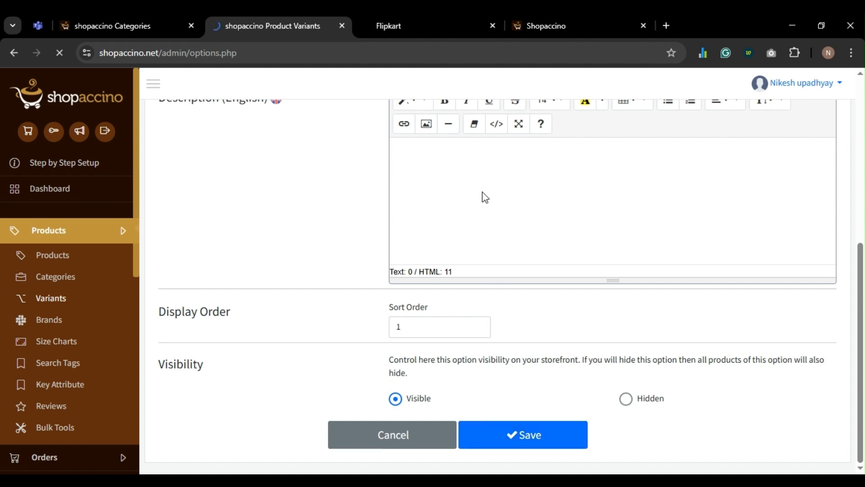
# - Add the variant values 1, 2 and 3 under Quantity
pyautogui.click(526, 234)
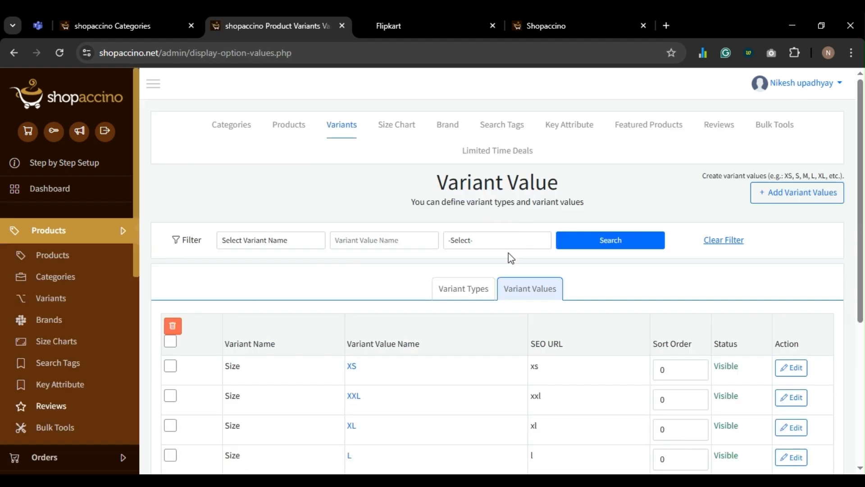
pyautogui.click(773, 191)
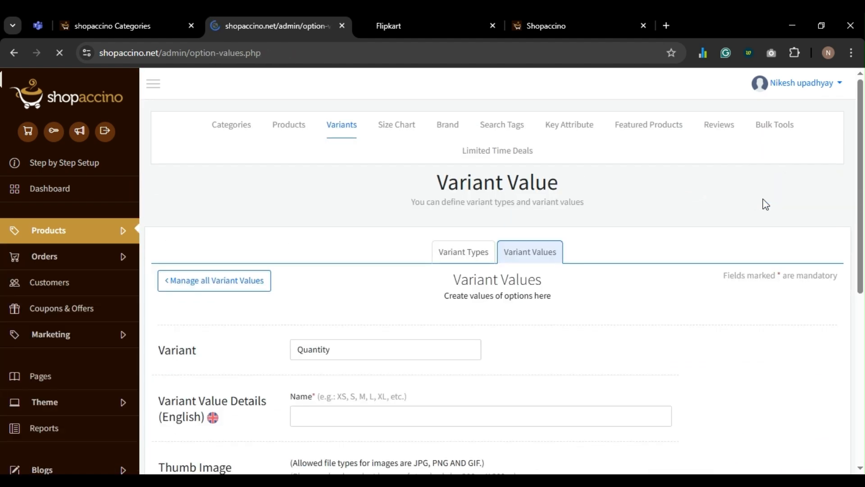
pyautogui.click(312, 411)
pyautogui.write('1')
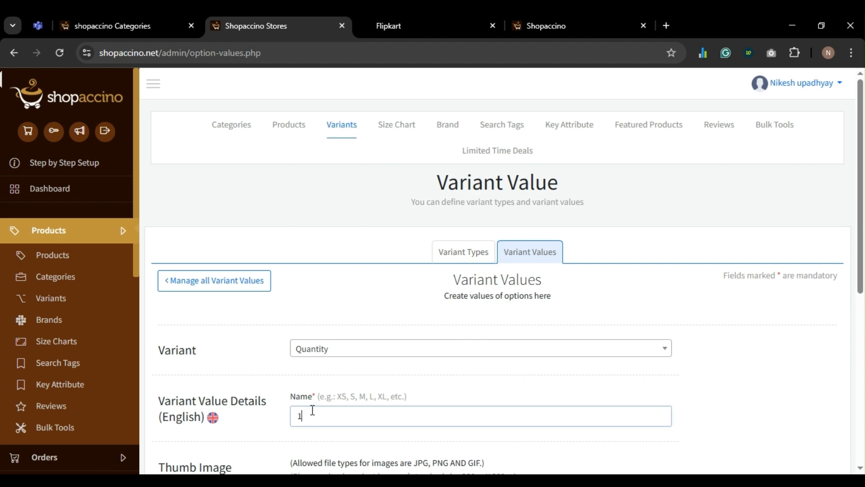
pyautogui.scroll(-7, 327, 392)
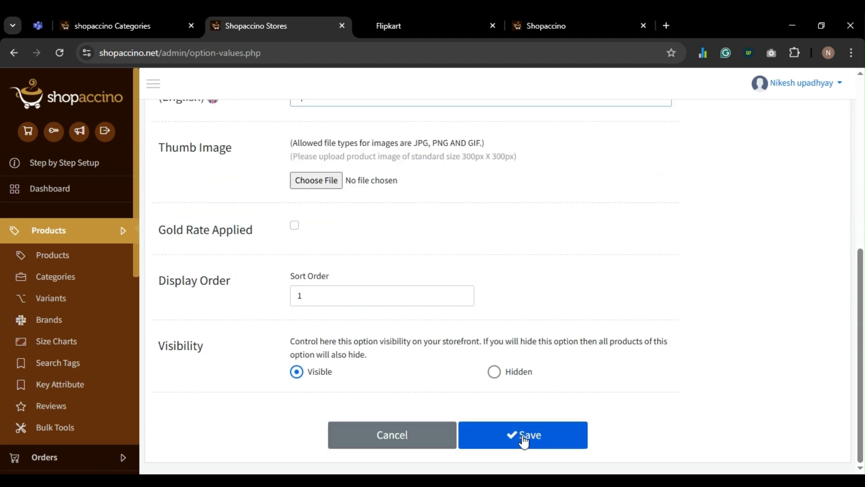
pyautogui.click(523, 441)
pyautogui.scroll(-4, 322, 332)
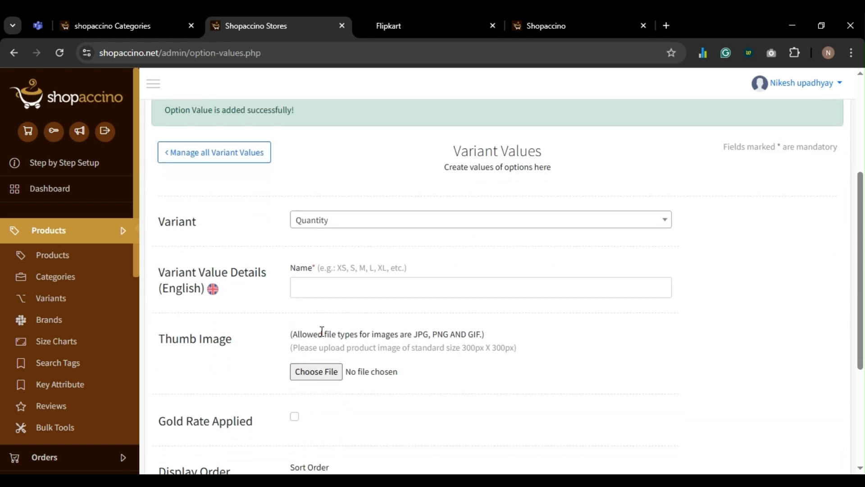
pyautogui.write('2')
pyautogui.scroll(-4, 360, 292)
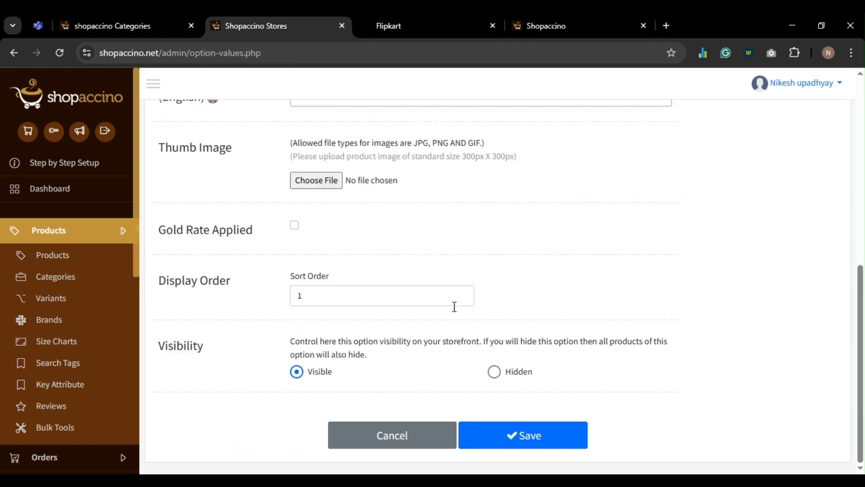
pyautogui.click(530, 442)
pyautogui.scroll(-3, 334, 350)
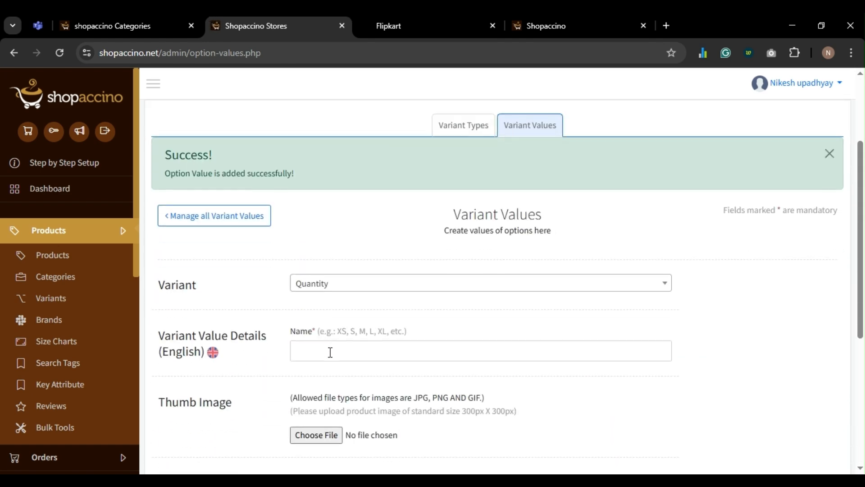
pyautogui.click(334, 349)
pyautogui.write('3')
pyautogui.scroll(-5, 406, 333)
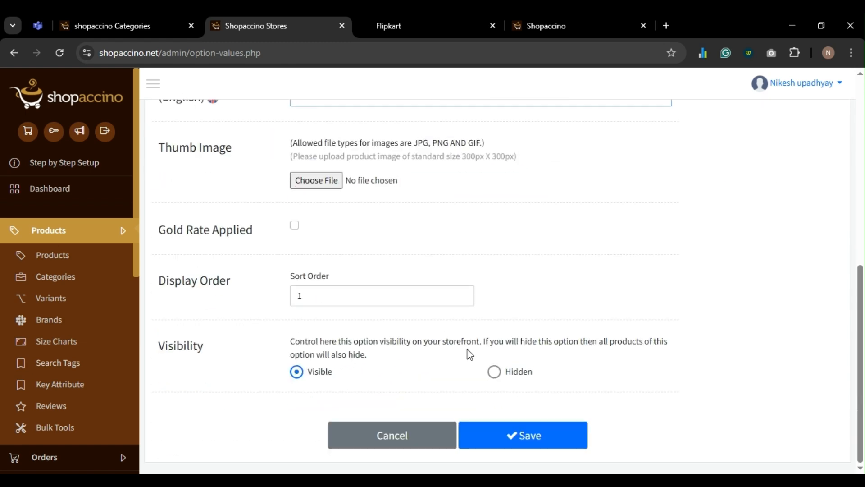
pyautogui.click(517, 448)
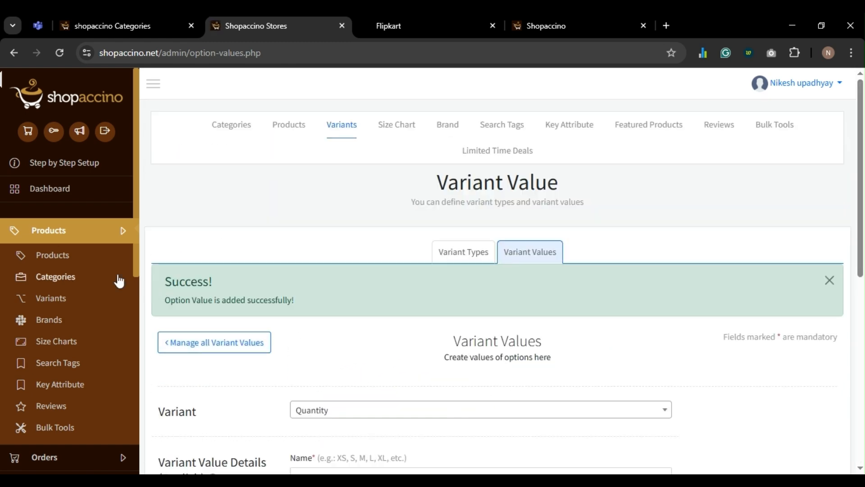
pyautogui.click(51, 253)
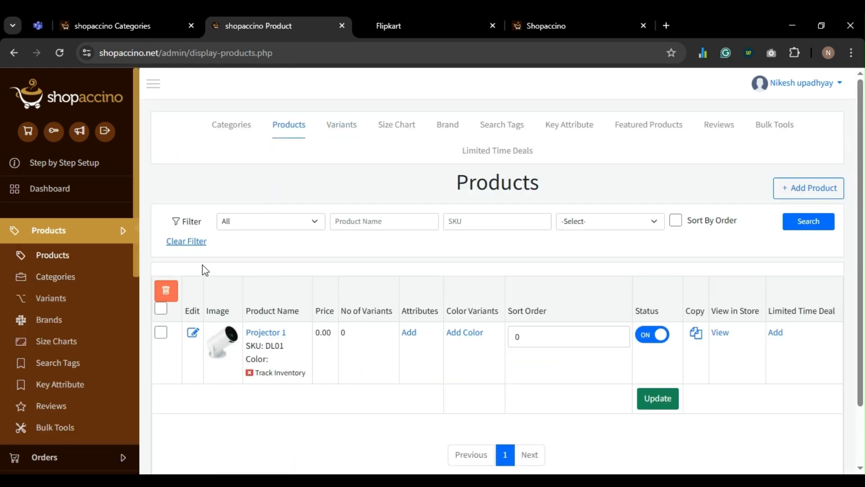
# - In Projector 1's Variants settings, enable variant options and choose Quantity as the first variant type
pyautogui.click(272, 332)
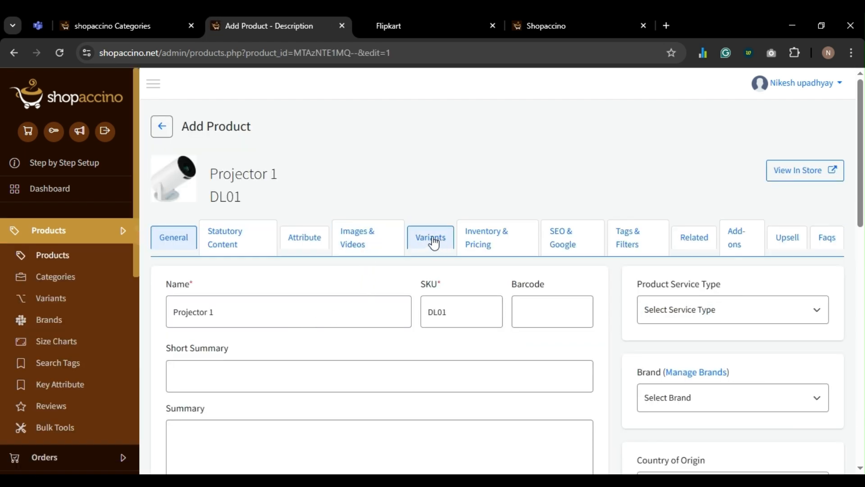
pyautogui.click(432, 238)
pyautogui.scroll(-1, 252, 279)
pyautogui.click(171, 176)
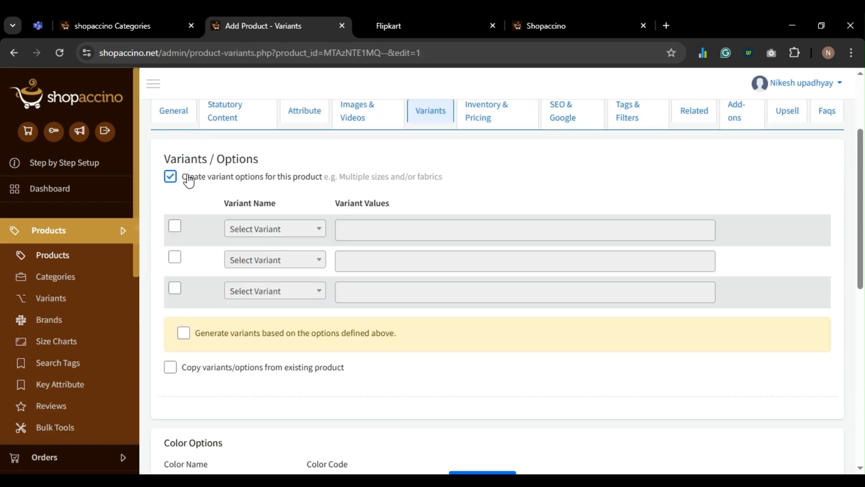
pyautogui.click(175, 227)
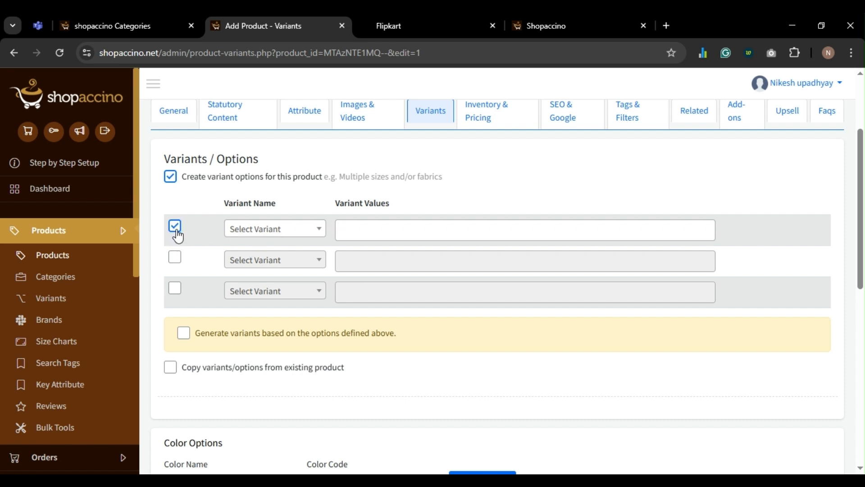
pyautogui.click(269, 233)
pyautogui.click(263, 294)
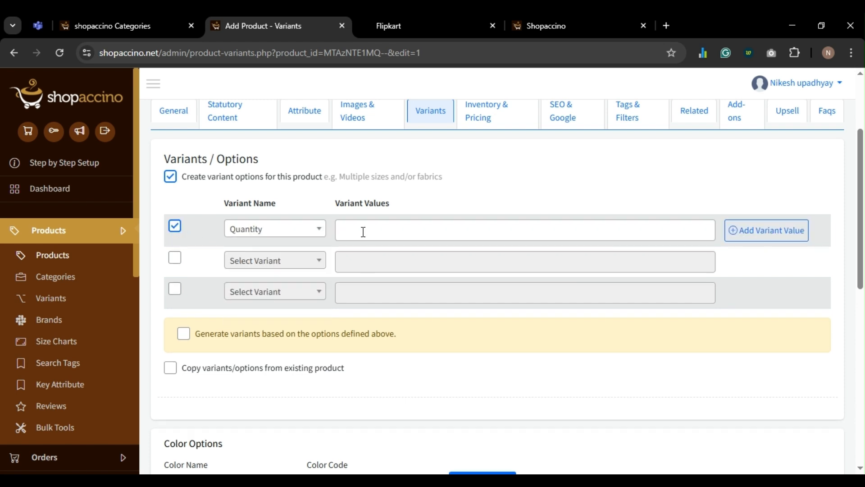
# - Add the Quantity values 1, 2 and 3
pyautogui.click(361, 231)
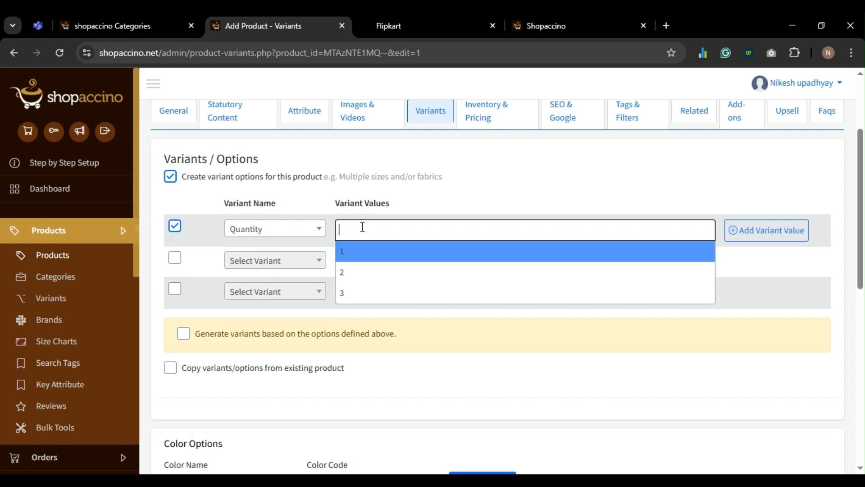
pyautogui.click(367, 257)
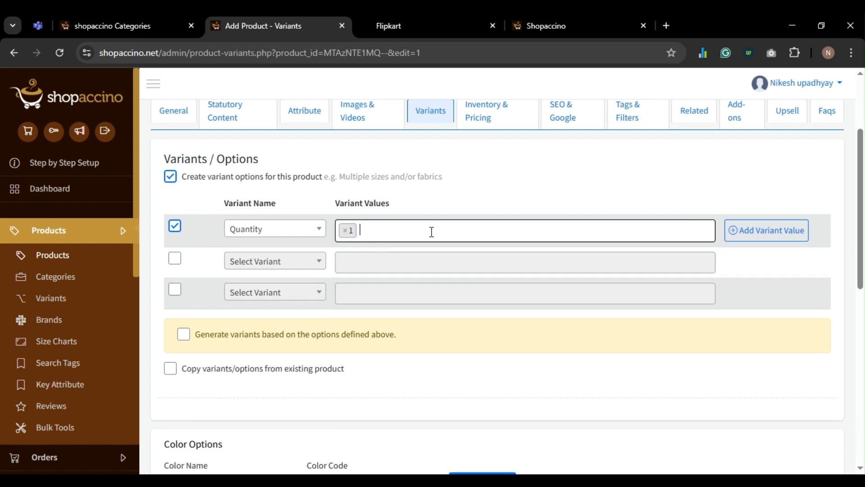
pyautogui.click(432, 232)
pyautogui.click(419, 258)
pyautogui.click(436, 229)
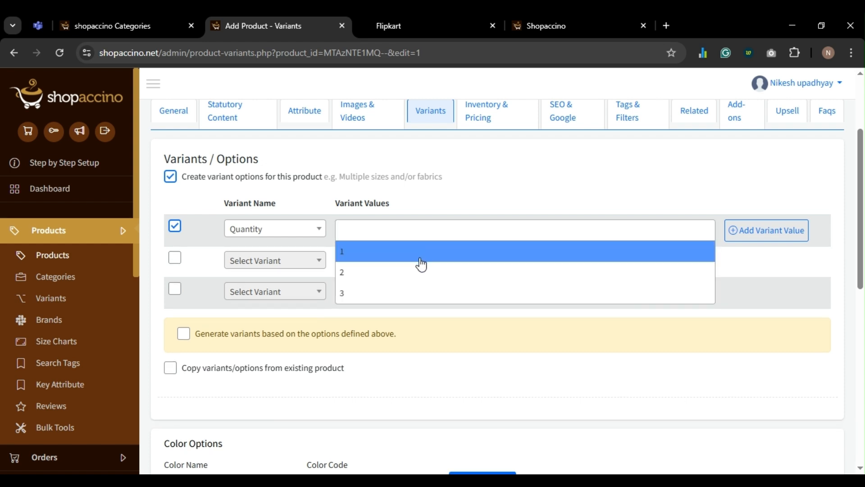
pyautogui.click(420, 261)
pyautogui.click(442, 235)
pyautogui.click(418, 282)
pyautogui.click(446, 230)
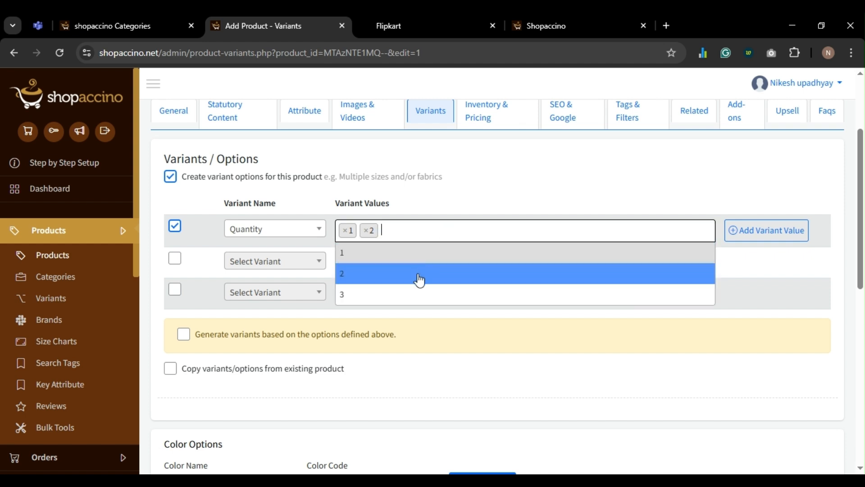
pyautogui.click(413, 293)
# - Generate the three Quantity variants (SKUs DL01-1 to DL01-3) and save them
pyautogui.scroll(-1, 413, 292)
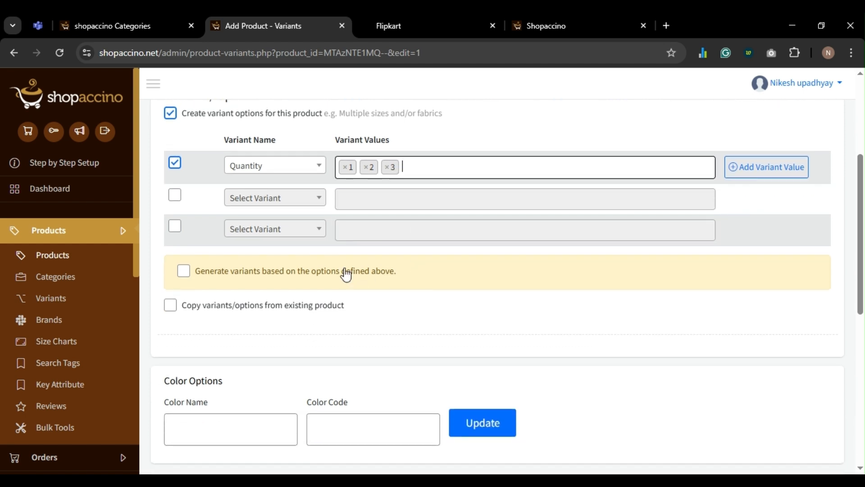
pyautogui.click(343, 272)
pyautogui.scroll(-6, 344, 272)
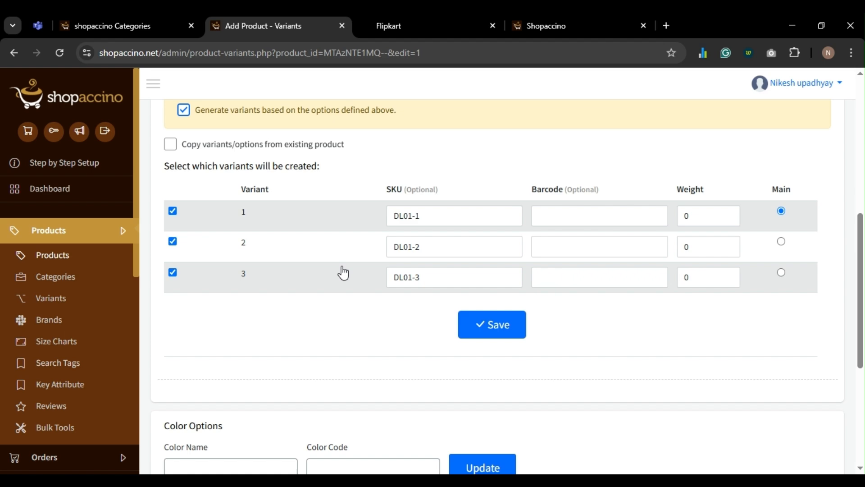
pyautogui.click(489, 225)
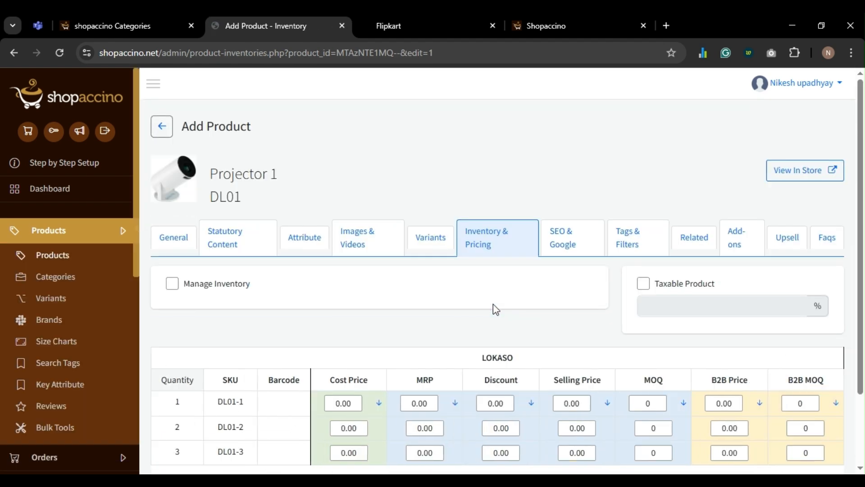
# - Enter MRPs 1000, 2000 and 3000 for quantities 1–3, with discount 100 on quantity 1
pyautogui.scroll(-2, 493, 304)
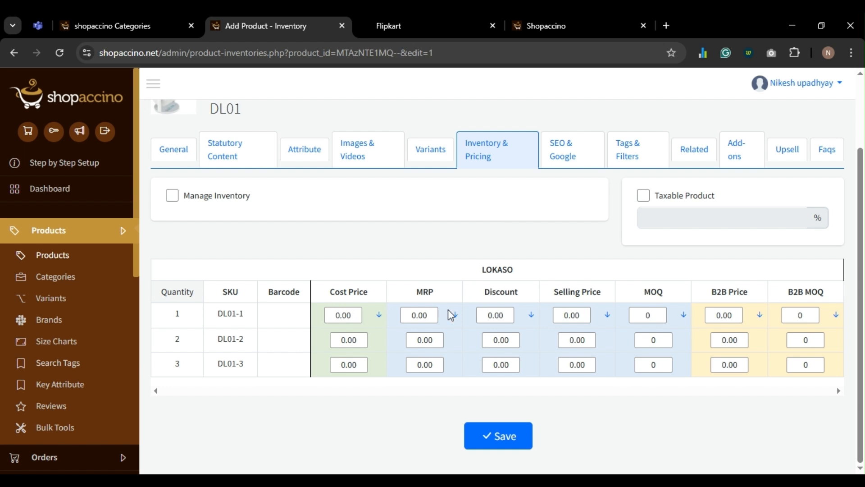
pyautogui.doubleClick(428, 311)
pyautogui.write('1000')
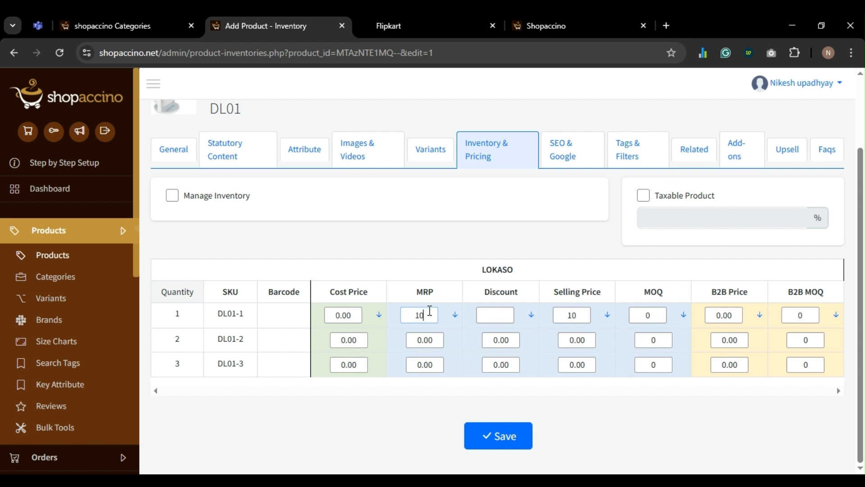
pyautogui.doubleClick(424, 337)
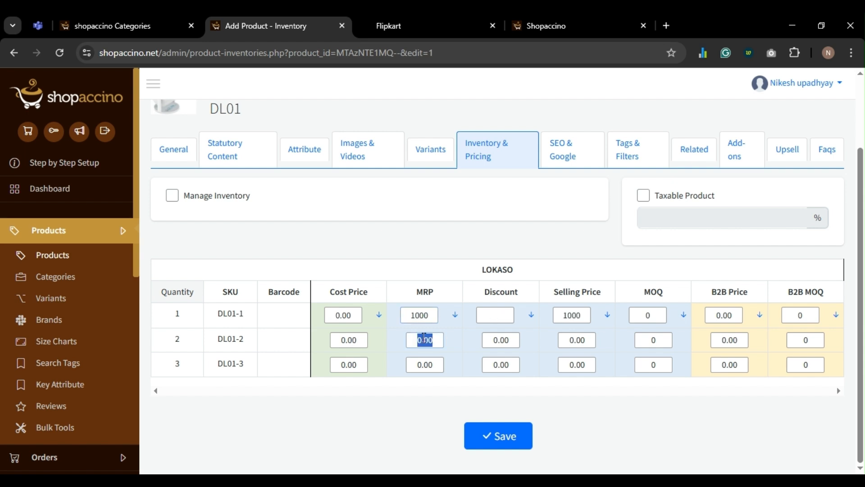
pyautogui.write('1900')
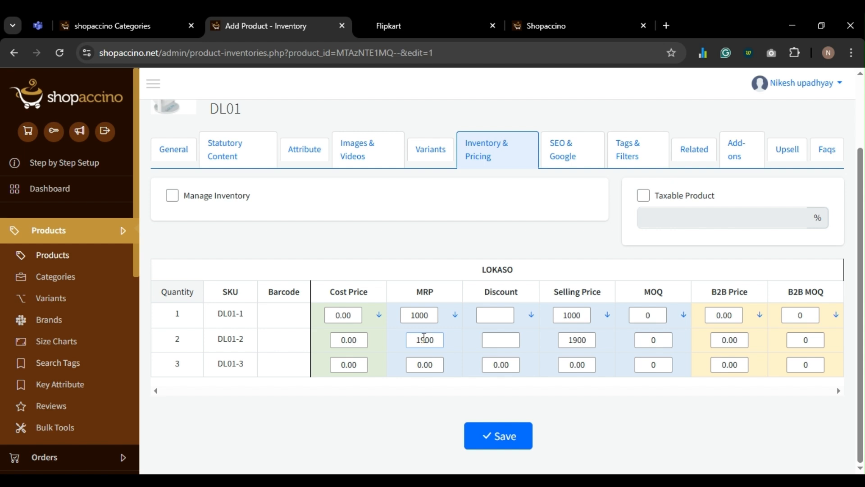
pyautogui.doubleClick(423, 341)
pyautogui.write('2000')
pyautogui.doubleClick(425, 364)
pyautogui.write('300')
pyautogui.write('0')
pyautogui.write('100')
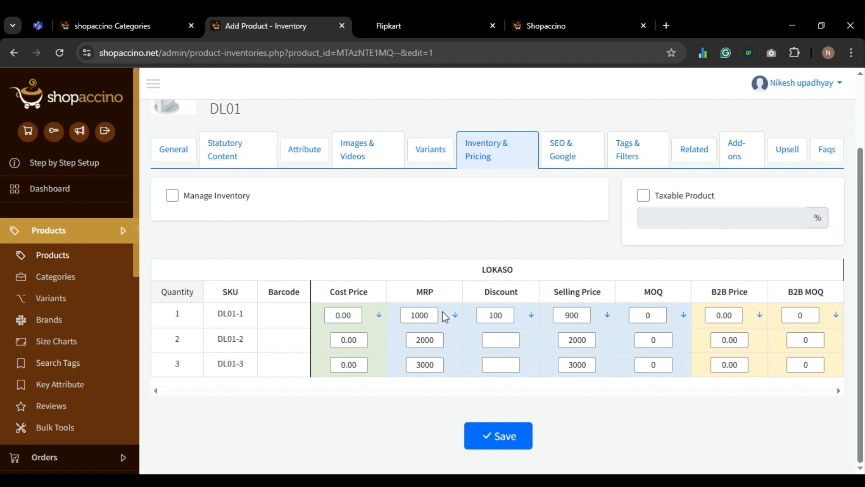
# - Add discounts 200 and 300 for quantities 2 and 3, save, and go to SEO & Google
pyautogui.click(506, 341)
pyautogui.write('200')
pyautogui.click(508, 363)
pyautogui.write('300')
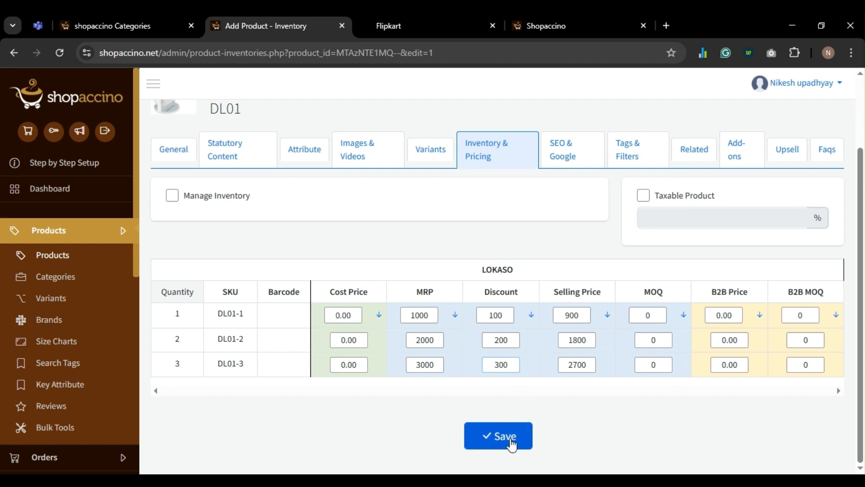
pyautogui.click(515, 437)
pyautogui.click(567, 295)
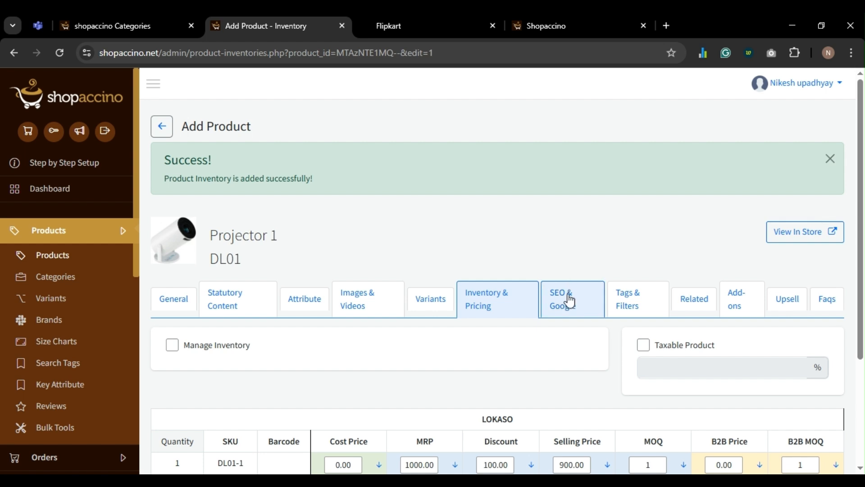
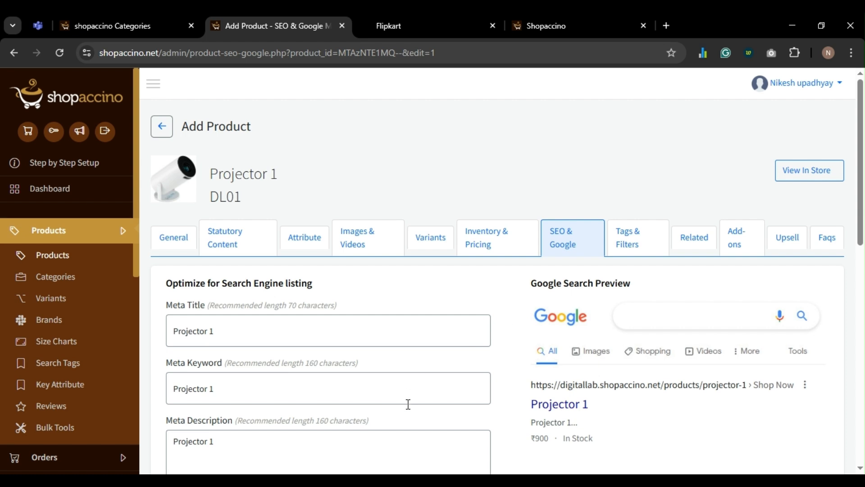
# - Set Projector 1's Google product category to Electronics
pyautogui.scroll(-3, 359, 280)
pyautogui.scroll(-5, 356, 265)
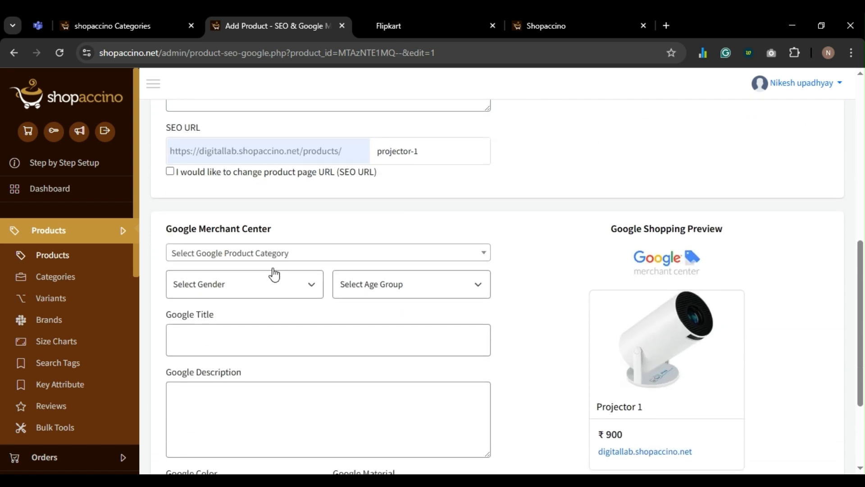
pyautogui.click(271, 255)
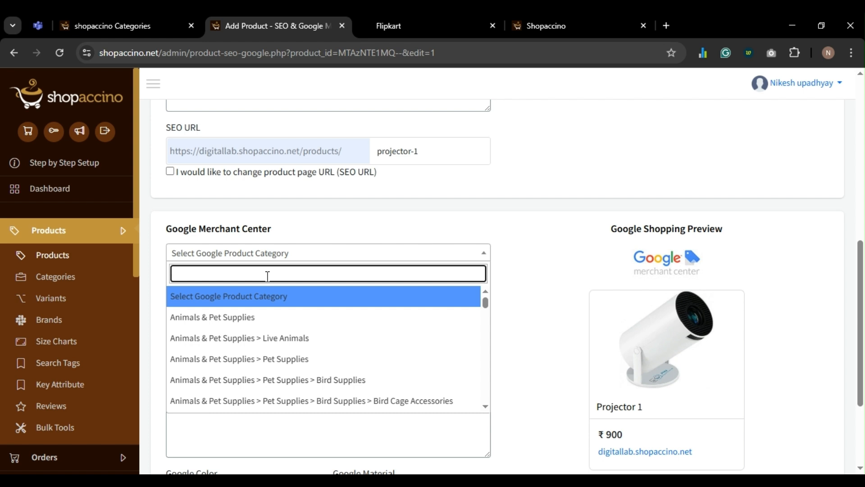
pyautogui.write('Pro')
pyautogui.press('BackSpace')
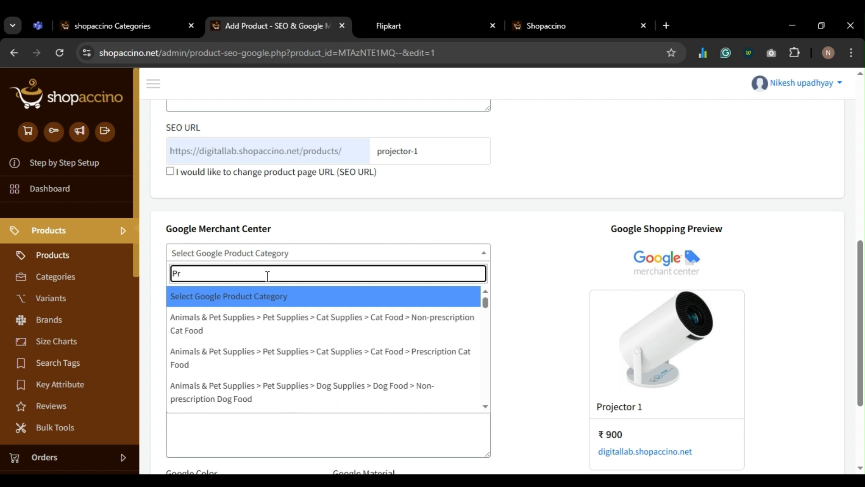
pyautogui.press('BackSpace')
pyautogui.press('BackSpace')
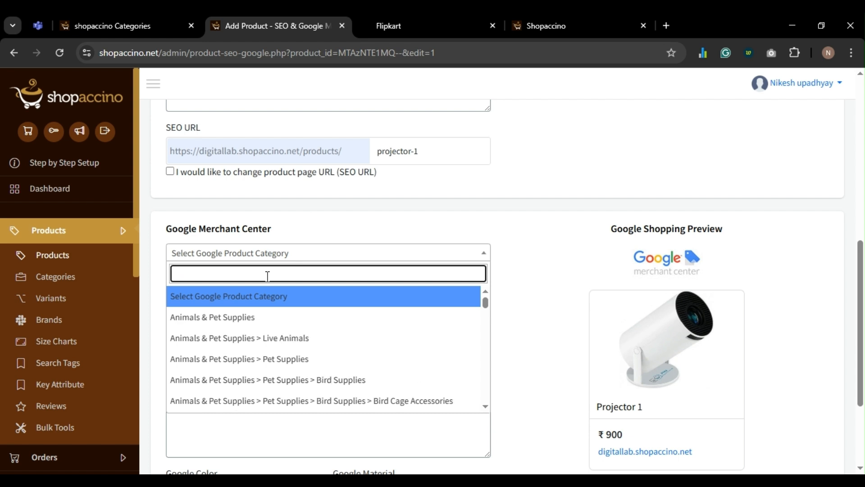
pyautogui.write('Elec')
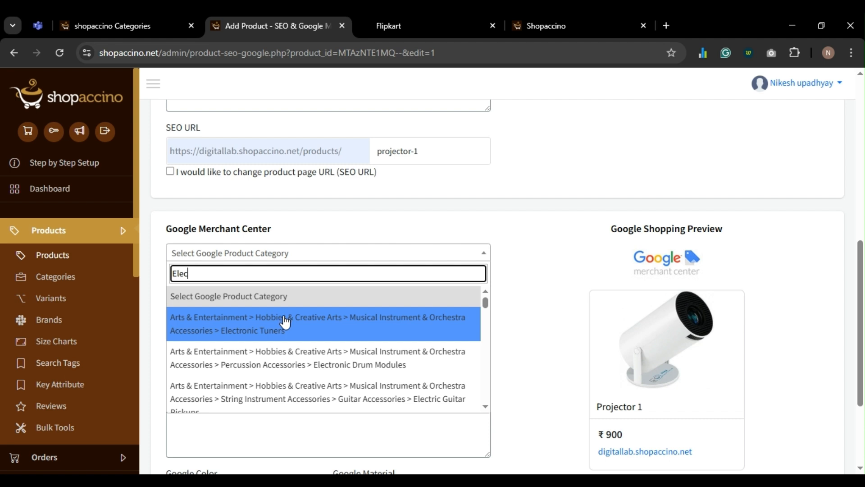
pyautogui.scroll(-5, 298, 356)
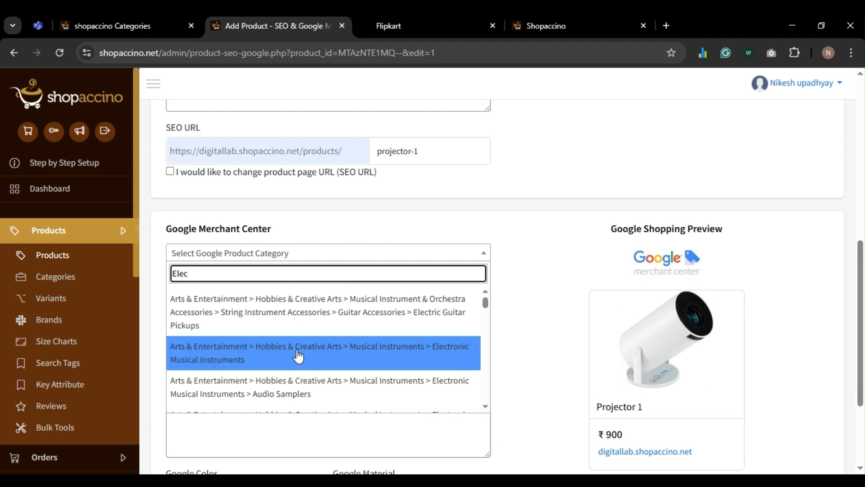
pyautogui.scroll(-4, 299, 356)
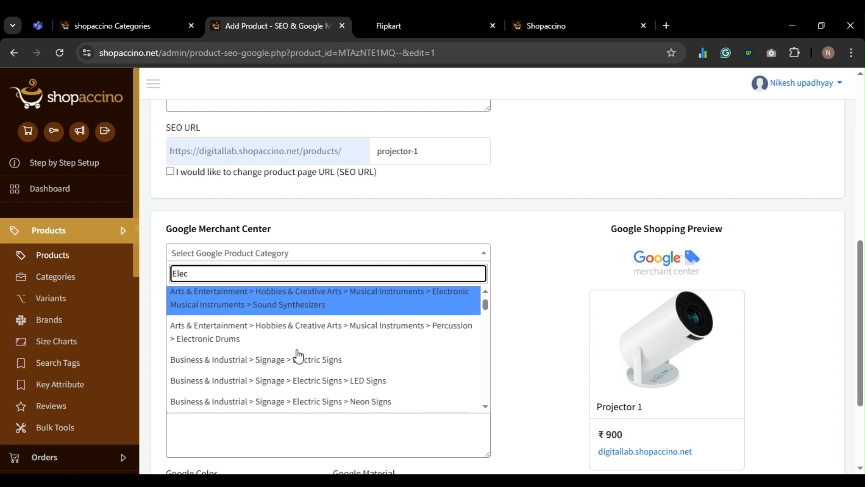
pyautogui.scroll(-3, 298, 356)
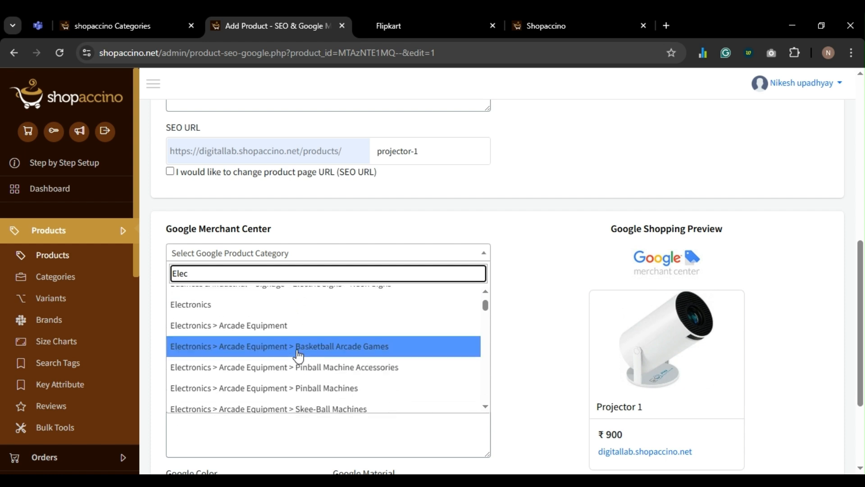
pyautogui.click(231, 305)
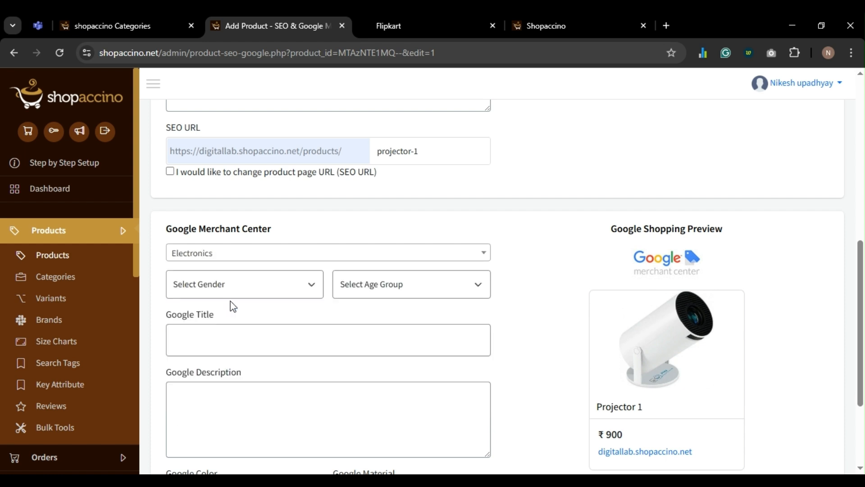
# - Set the Google gender to Unisex and the age group to Adult
pyautogui.click(191, 283)
pyautogui.click(199, 366)
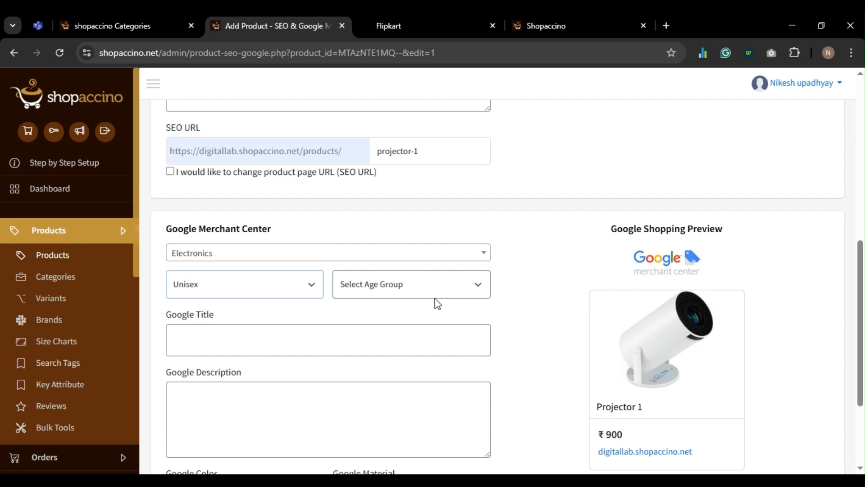
pyautogui.click(435, 293)
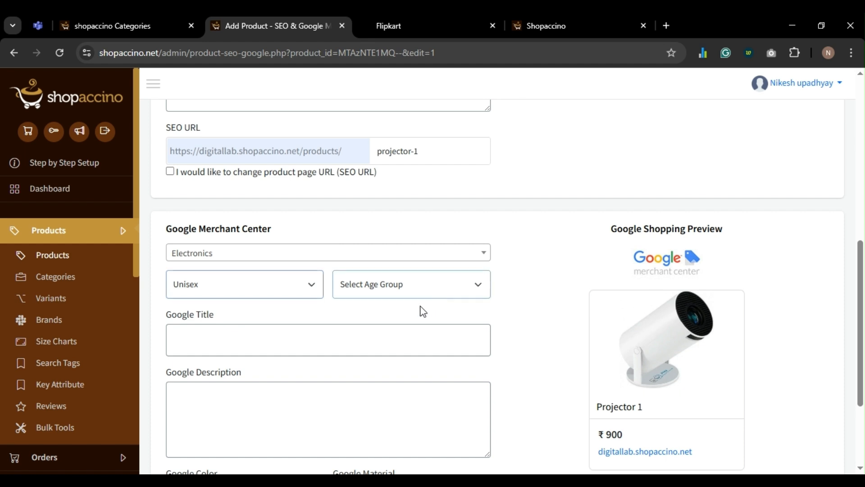
pyautogui.click(386, 392)
# - Copy 'Projector 1' from the Meta Description into the Google Title and Google Description
pyautogui.click(285, 341)
pyautogui.scroll(4, 284, 338)
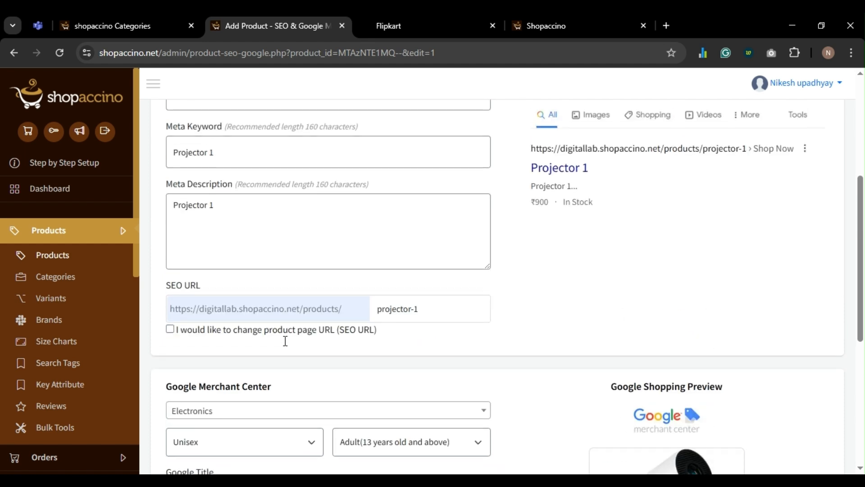
pyautogui.tripleClick(209, 233)
pyautogui.hotkey('ctrl', 'c')
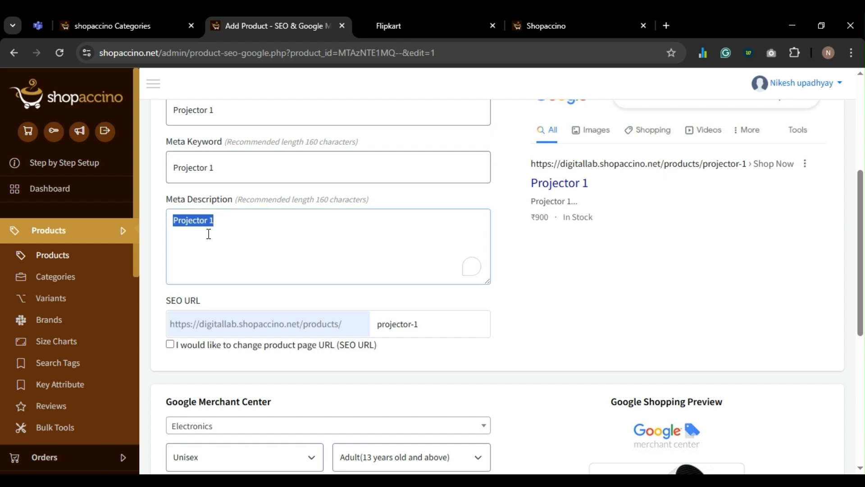
pyautogui.scroll(-4, 209, 234)
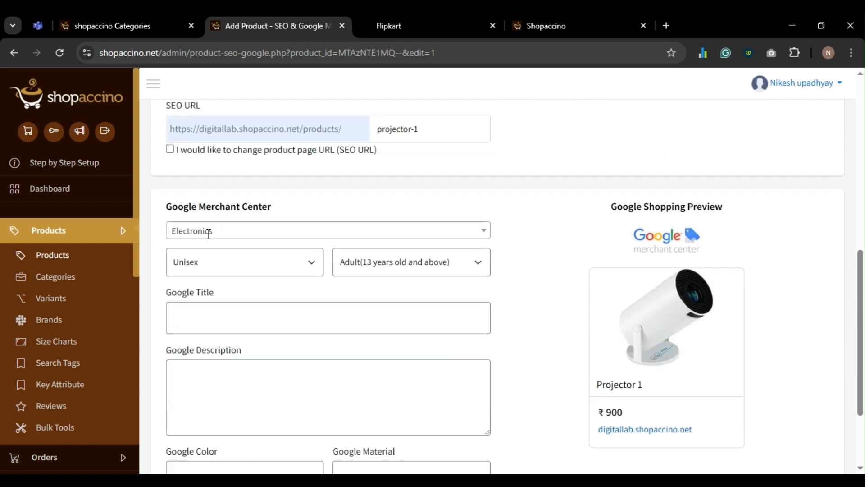
pyautogui.click(232, 305)
pyautogui.hotkey('ctrl', 'v')
pyautogui.click(229, 384)
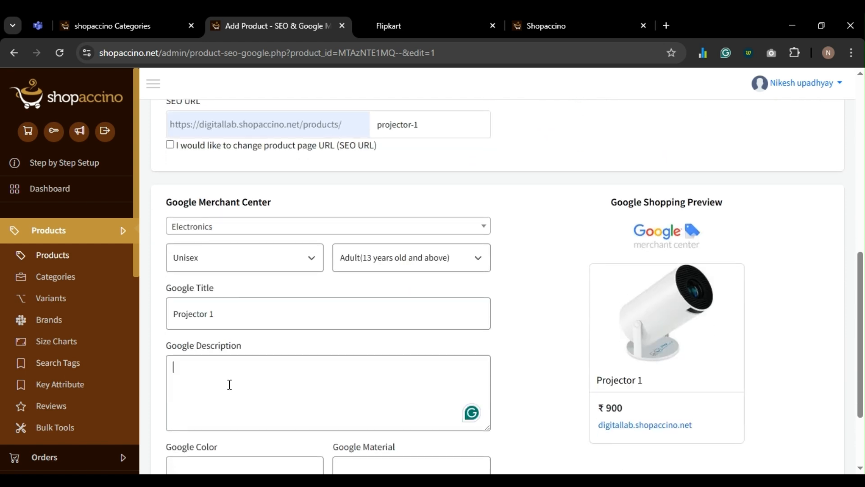
pyautogui.hotkey('ctrl', 'v')
# - Enter Google color White and material Fiber, then save the SEO & Google settings
pyautogui.scroll(-2, 229, 385)
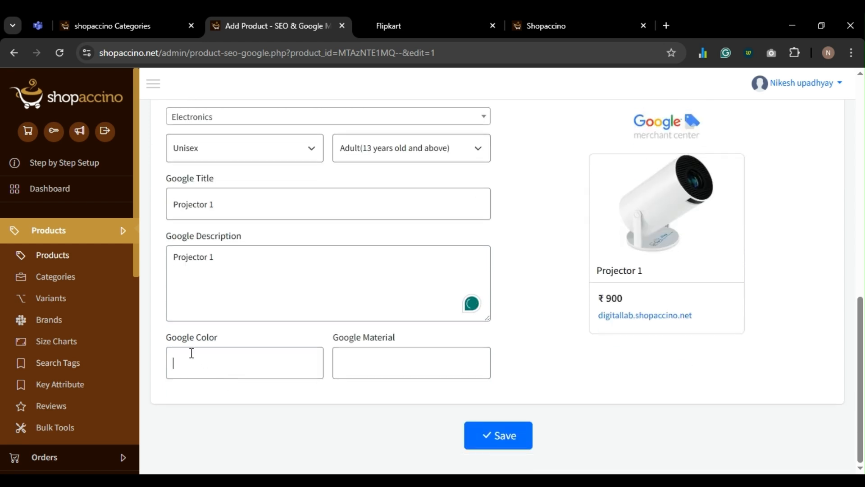
pyautogui.write('White')
pyautogui.press('Tab')
pyautogui.write('Fib')
pyautogui.scroll(6, 437, 279)
pyautogui.scroll(-6, 497, 253)
pyautogui.click(500, 435)
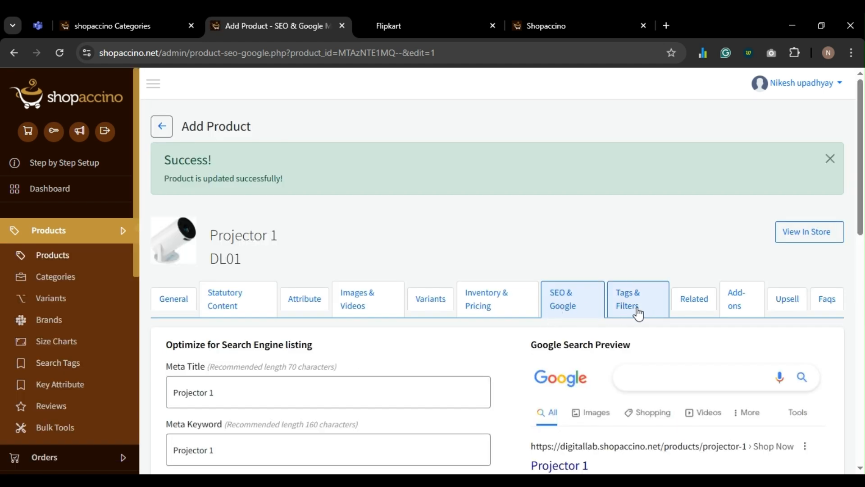
# - View Projector 1 in the live store and check the prices for quantities 2 and 3
pyautogui.click(636, 308)
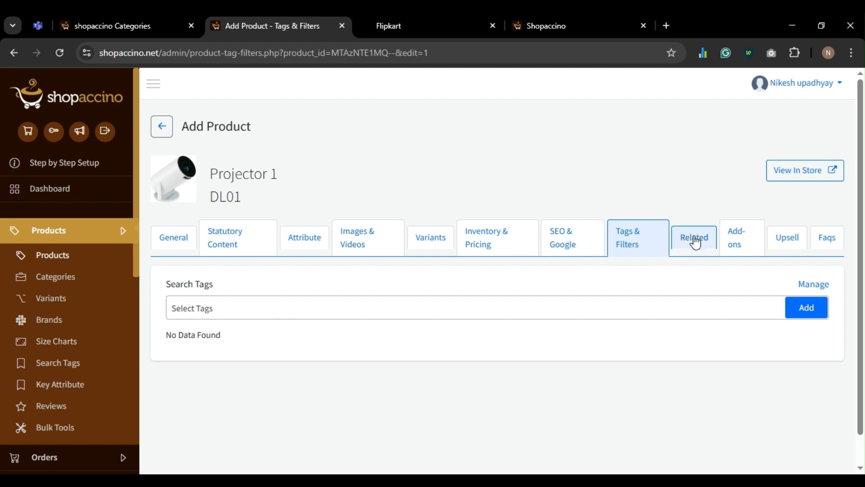
pyautogui.click(801, 175)
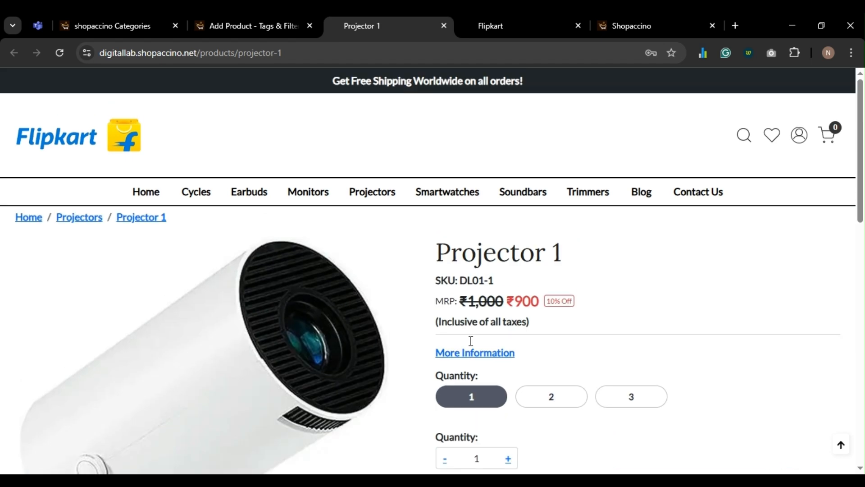
pyautogui.scroll(-1, 518, 312)
pyautogui.click(545, 335)
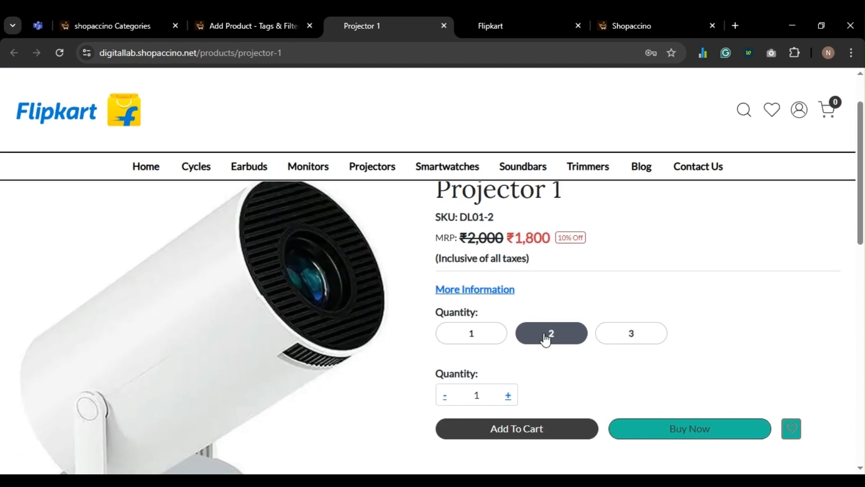
pyautogui.click(612, 333)
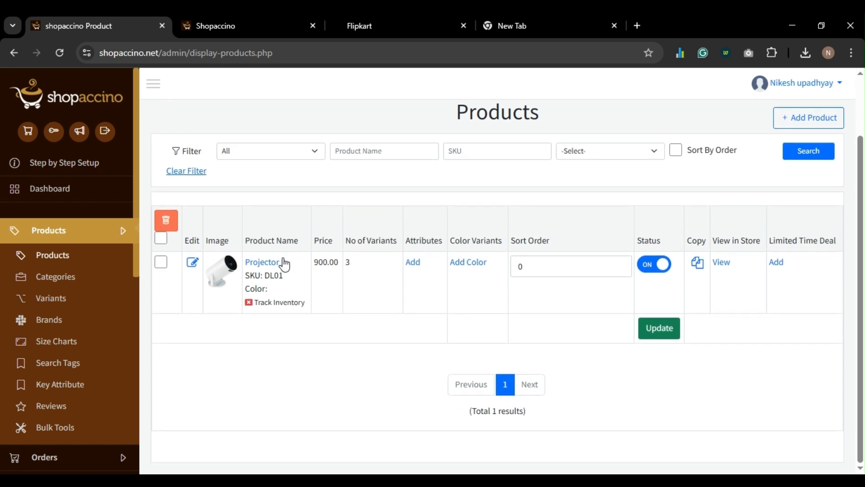
# - Start a new product named Soundbar with SKU DL02
pyautogui.scroll(1, 292, 266)
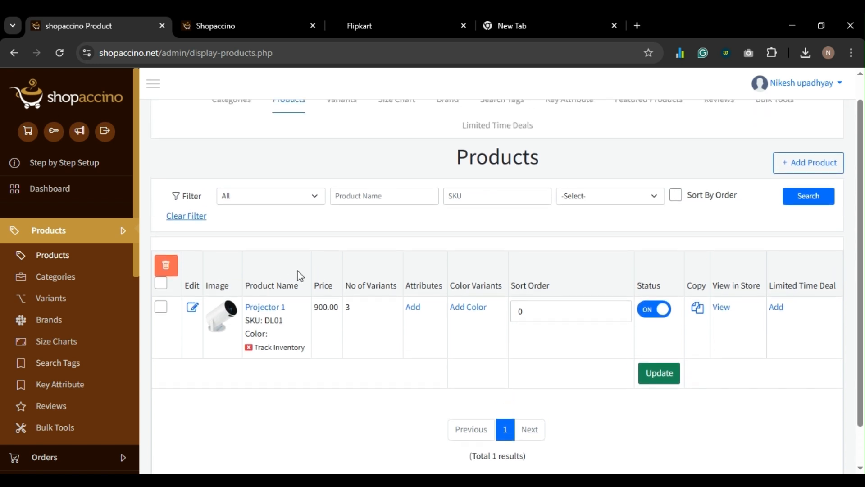
pyautogui.click(811, 164)
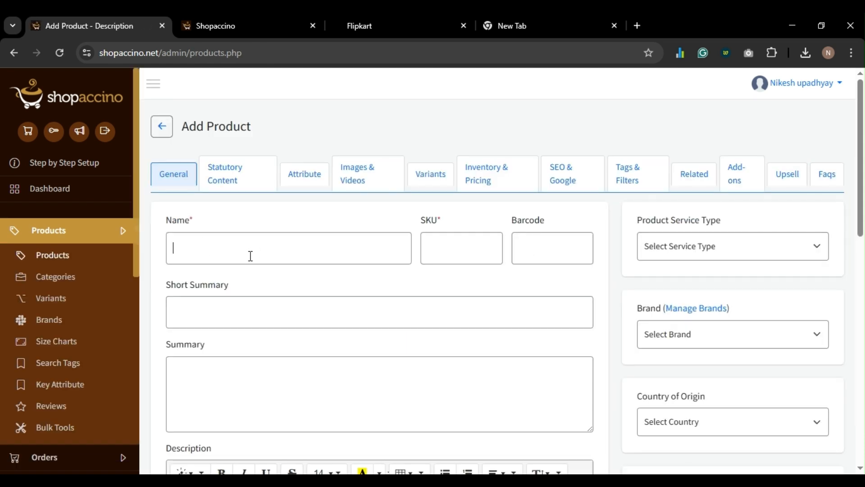
pyautogui.click(251, 256)
pyautogui.write('Soundbar')
pyautogui.hotkey('ctrl', 'a')
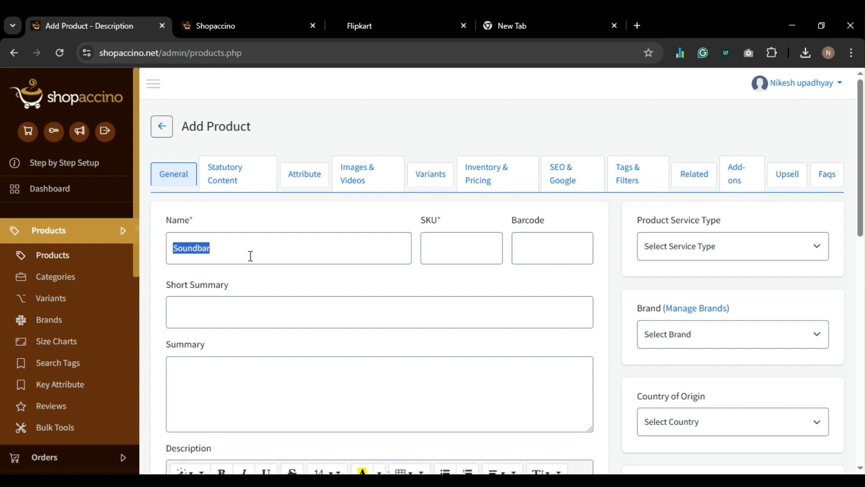
pyautogui.click(437, 238)
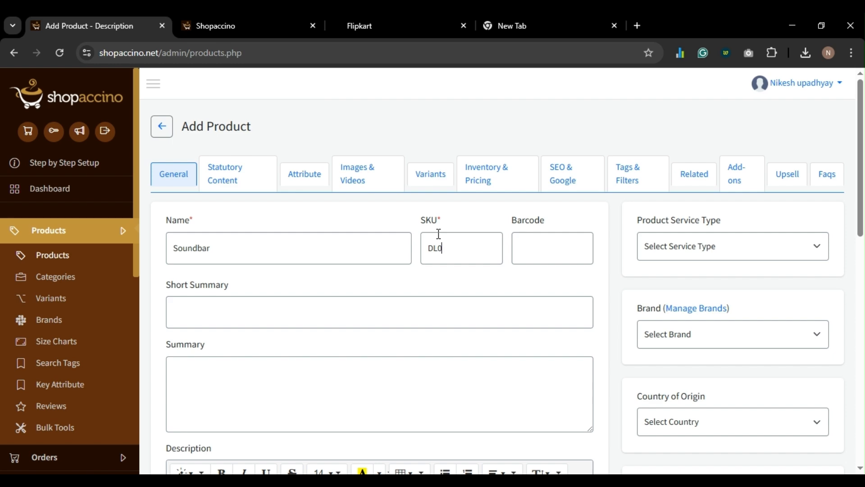
pyautogui.scroll(-6, 318, 261)
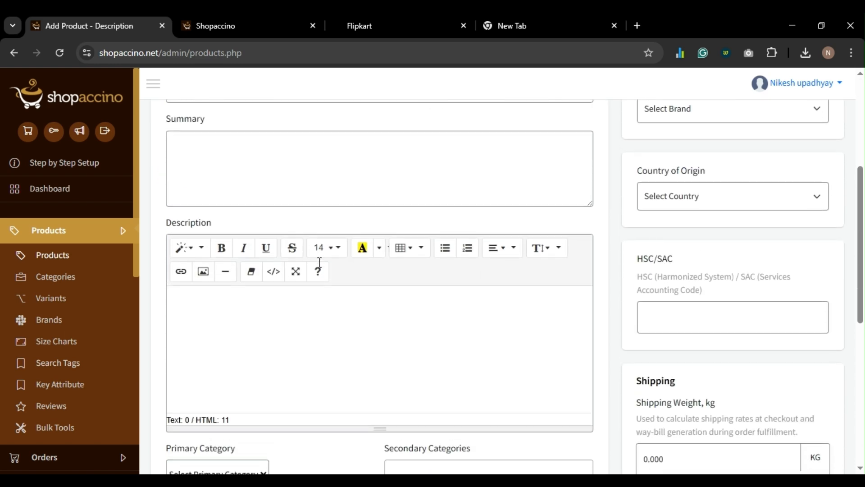
pyautogui.scroll(5, 296, 263)
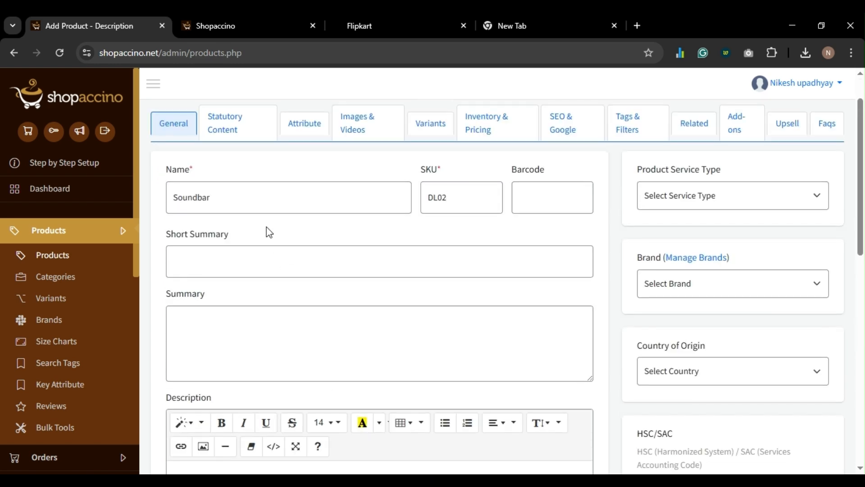
# - Give Soundbar the description 'Soundbar' and the Soundbars category, then save it
pyautogui.doubleClick(260, 203)
pyautogui.hotkey('ctrl', 'c')
pyautogui.scroll(-3, 274, 262)
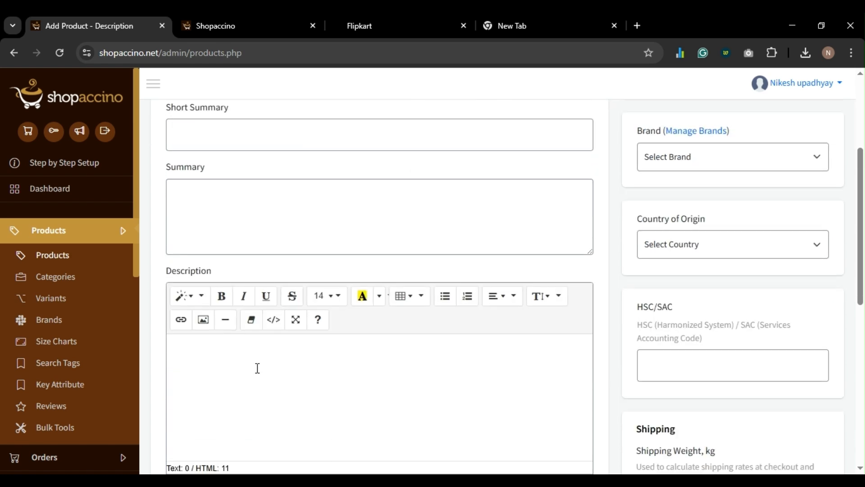
pyautogui.hotkey('ctrl', 'v')
pyautogui.scroll(-6, 299, 338)
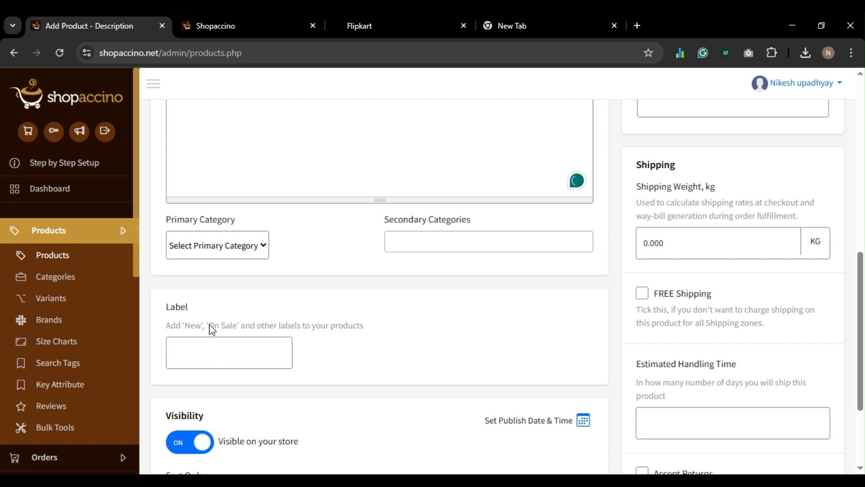
pyautogui.click(195, 362)
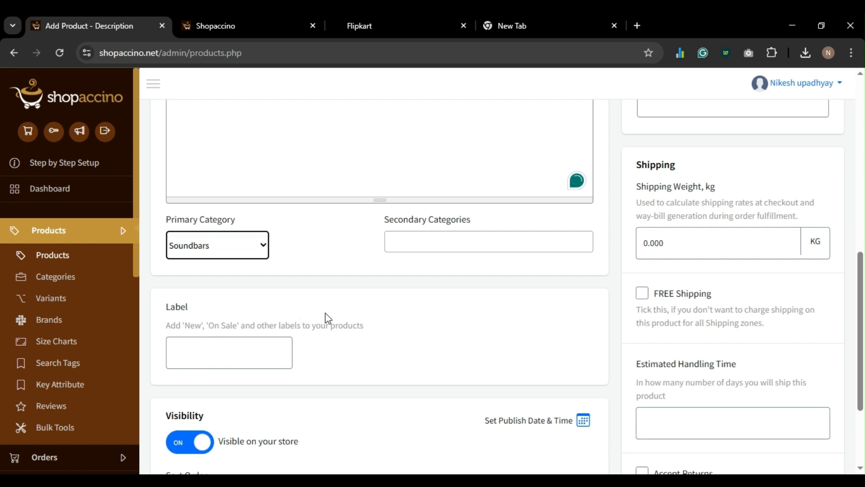
pyautogui.scroll(-3, 327, 318)
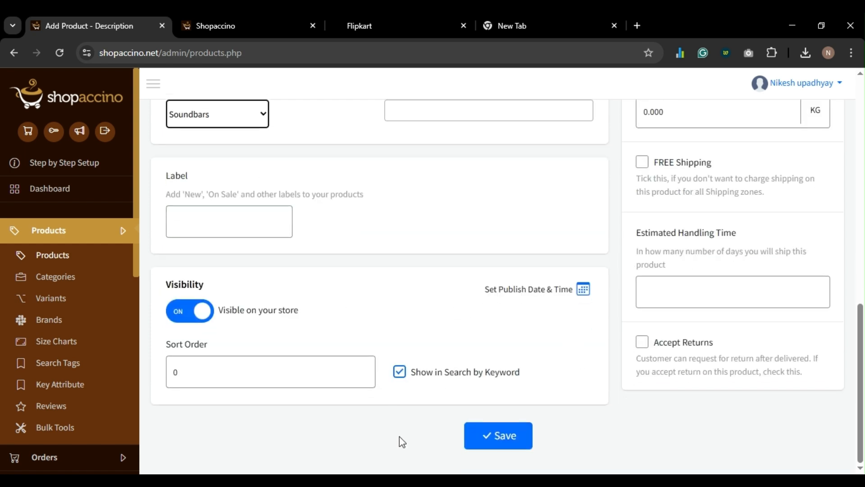
pyautogui.click(306, 479)
pyautogui.click(497, 436)
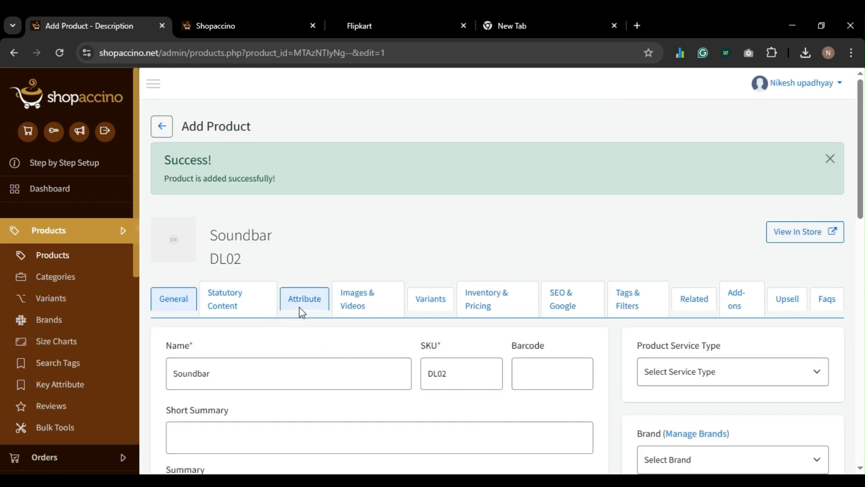
# - Upload a soundbar photo to the first image slot and save
pyautogui.click(363, 299)
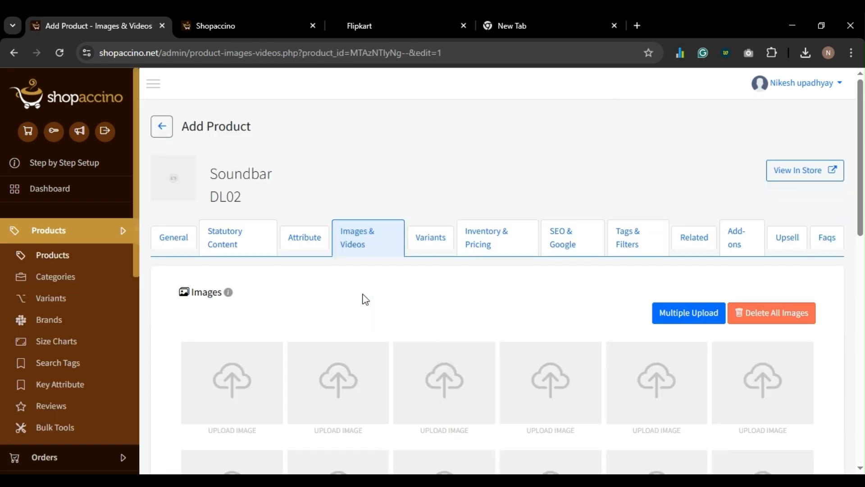
pyautogui.scroll(-2, 363, 296)
pyautogui.click(244, 290)
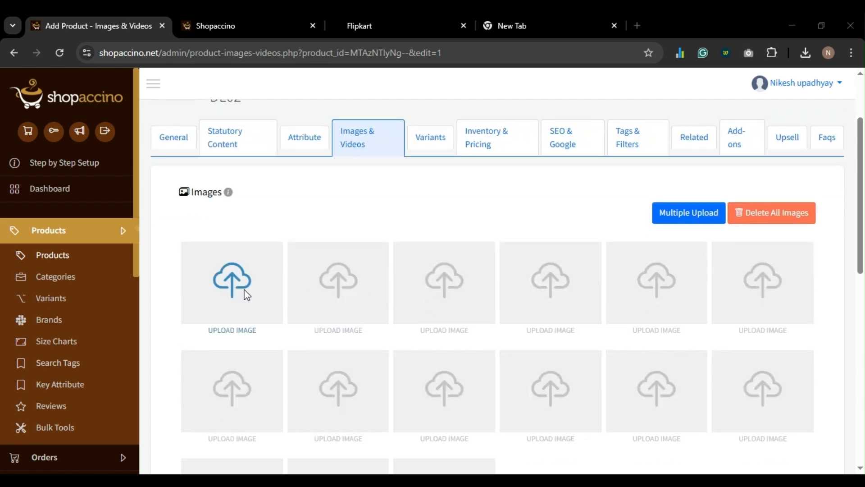
pyautogui.doubleClick(490, 122)
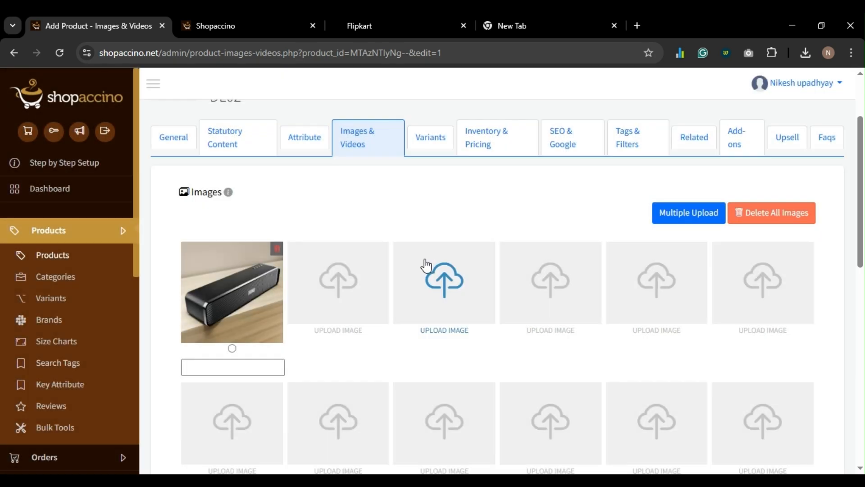
pyautogui.scroll(-10, 424, 264)
pyautogui.click(488, 401)
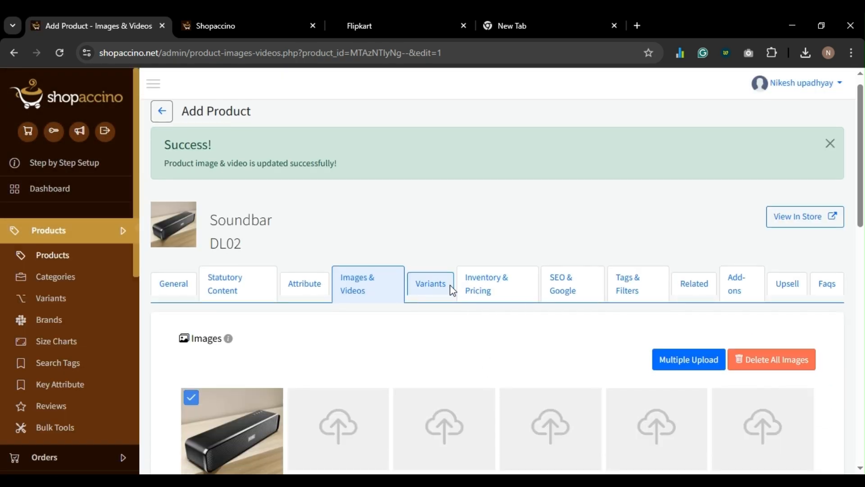
# - Set the Soundbar's MRP to 2000 in Inventory & Pricing and save
pyautogui.click(481, 292)
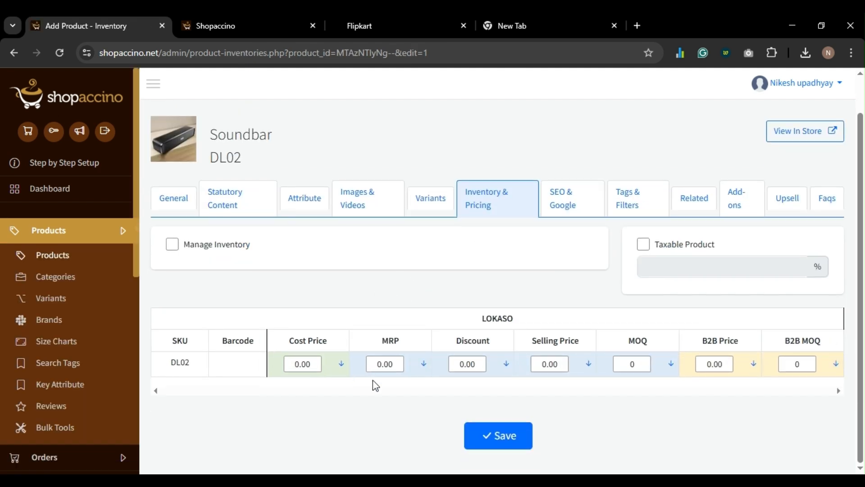
pyautogui.click(384, 364)
pyautogui.write('2000')
pyautogui.click(495, 431)
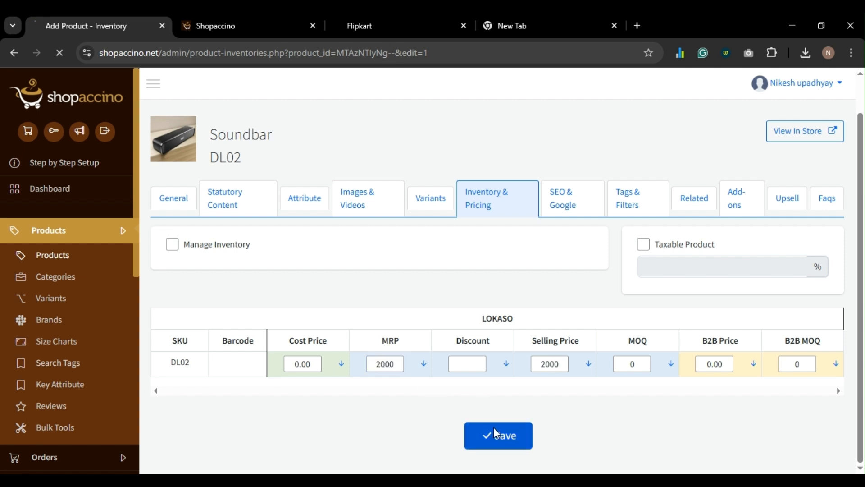
pyautogui.scroll(-3, 476, 426)
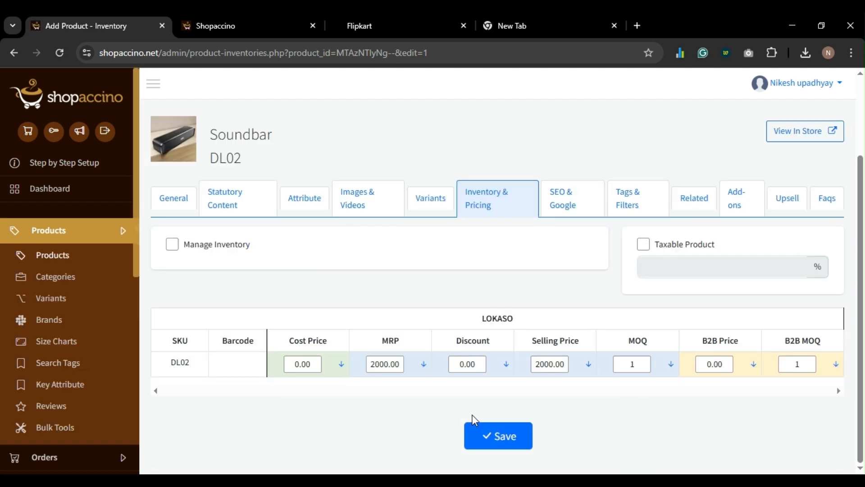
pyautogui.click(495, 435)
pyautogui.scroll(1, 497, 411)
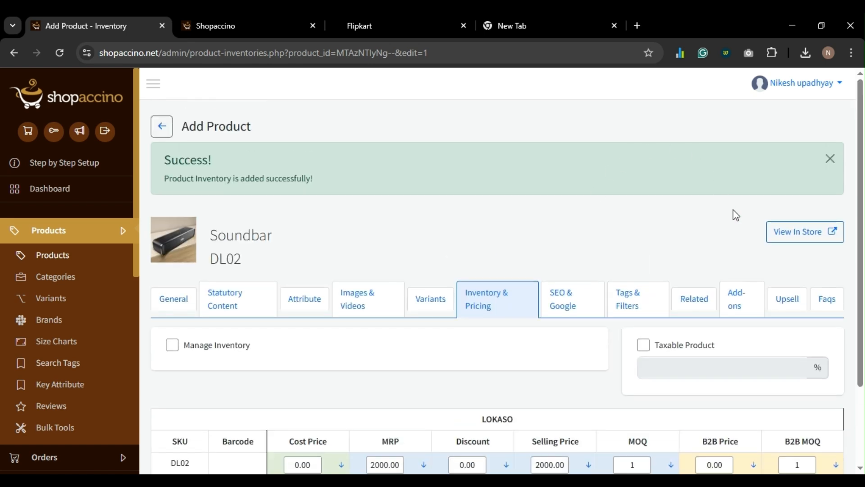
# - Check the Soundbar's storefront page showing ₹2,000.00, then return to the product's General tab
pyautogui.click(794, 237)
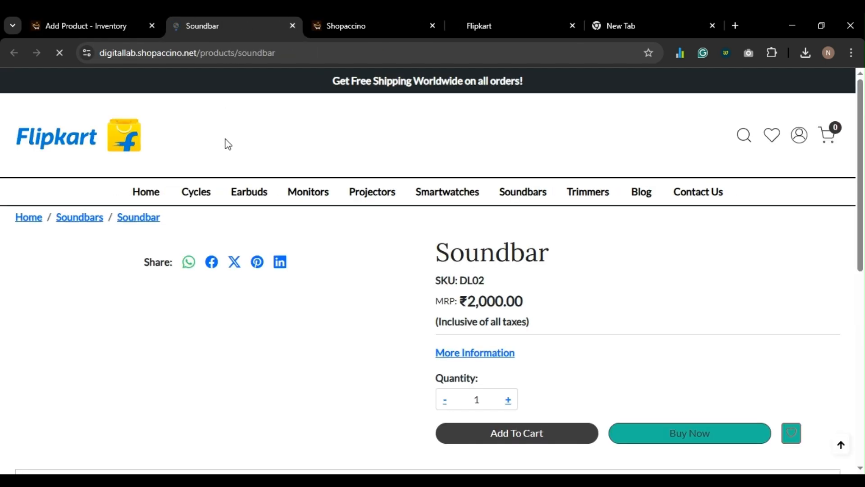
pyautogui.scroll(-3, 301, 336)
pyautogui.scroll(-2, 302, 337)
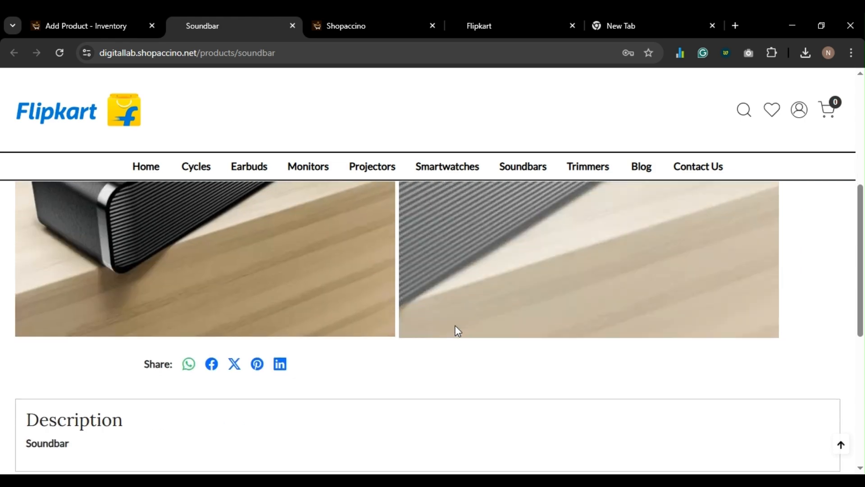
pyautogui.scroll(3, 521, 304)
pyautogui.click(292, 25)
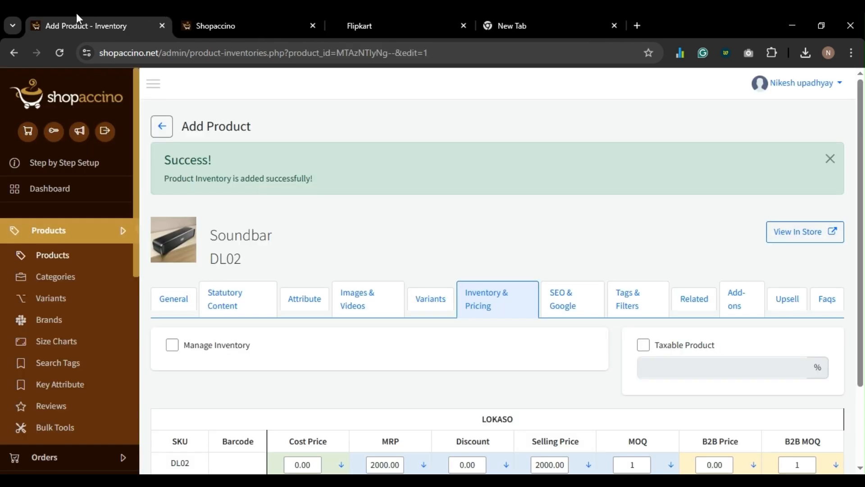
pyautogui.click(162, 126)
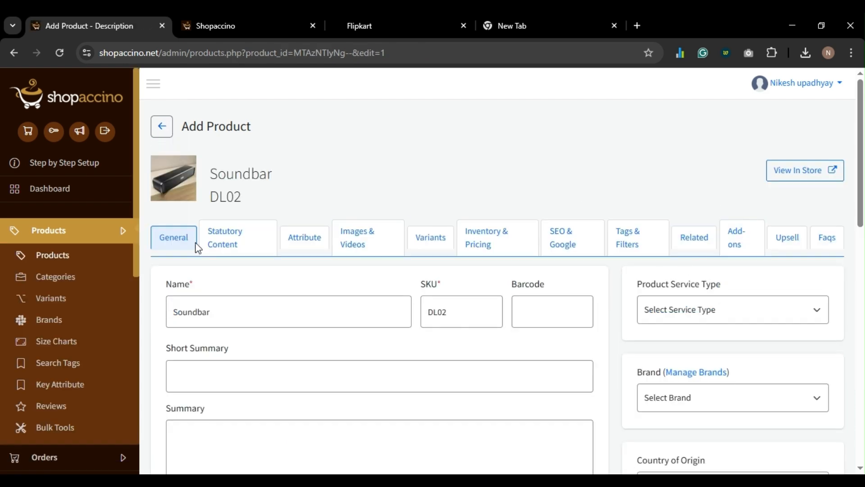
# - Start a new product named Monitor with SKU Dl03
pyautogui.click(93, 260)
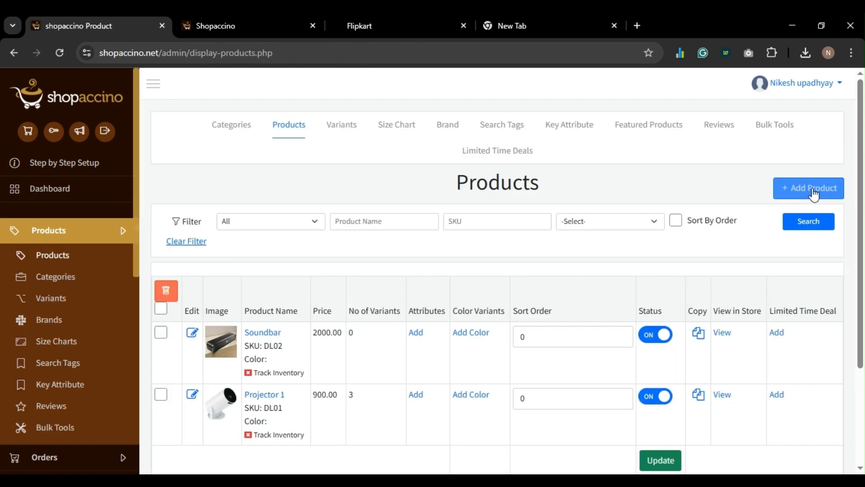
pyautogui.click(811, 188)
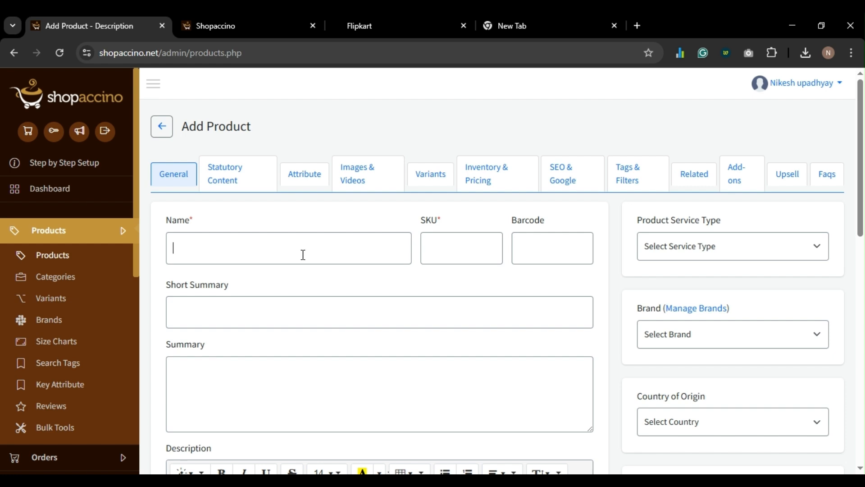
pyautogui.click(303, 255)
pyautogui.write('Monitor')
pyautogui.hotkey('ctrl', 'a')
pyautogui.hotkey('ctrl', 'c')
pyautogui.click(434, 253)
# - Give Monitor the description 'Monitor' and the Monitors category, then save it
pyautogui.scroll(-5, 366, 269)
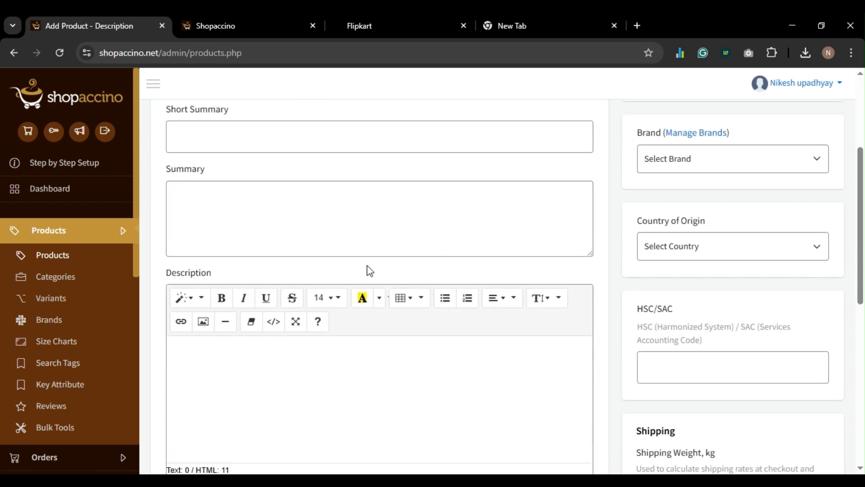
pyautogui.click(336, 309)
pyautogui.hotkey('ctrl', 'v')
pyautogui.scroll(-5, 337, 309)
pyautogui.scroll(-2, 301, 314)
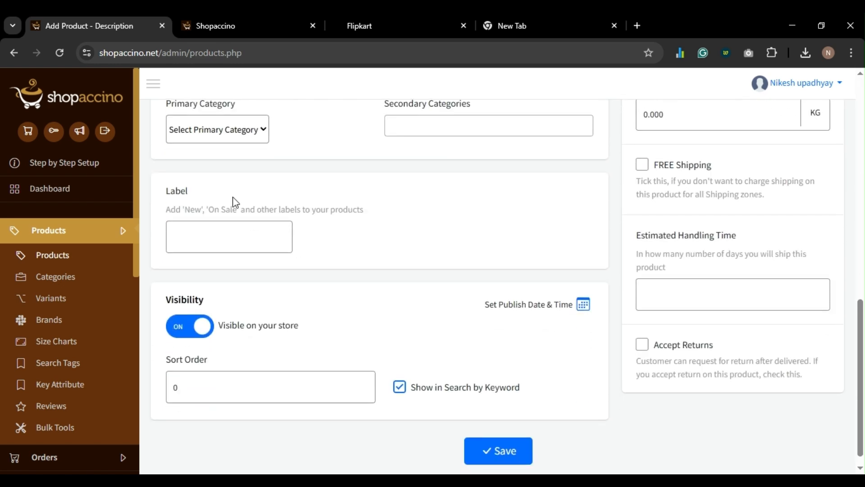
pyautogui.click(215, 217)
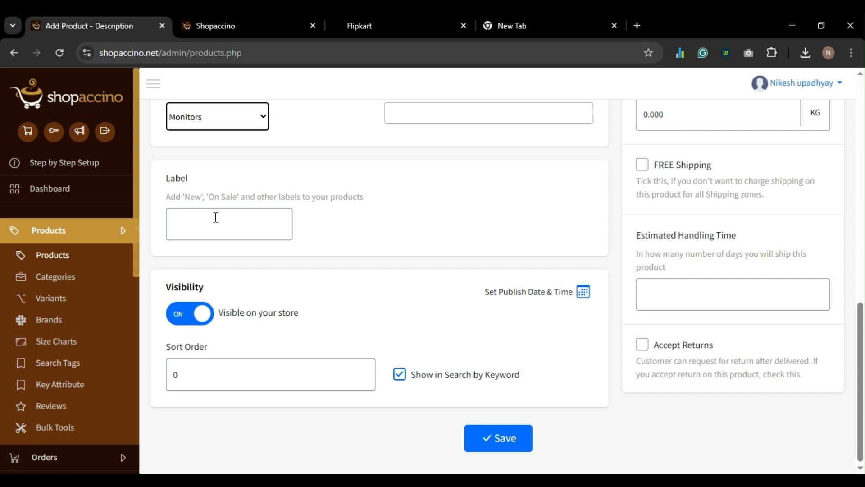
pyautogui.click(510, 436)
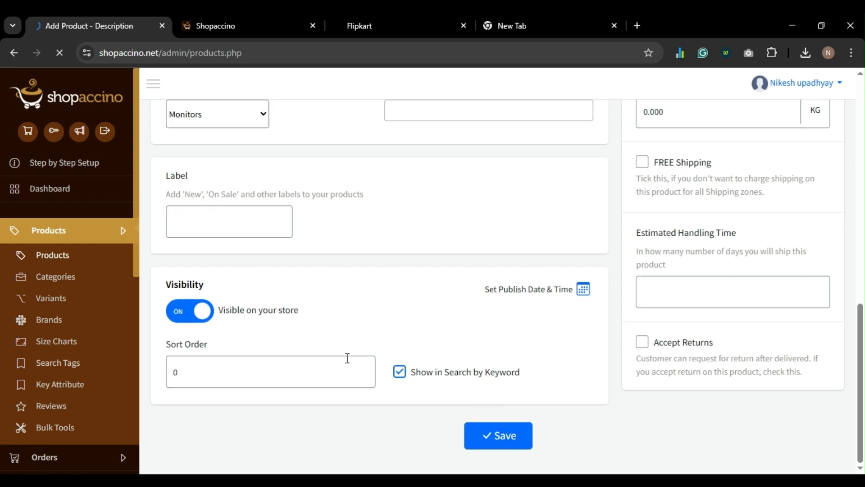
# - Upload a monitor photo to the first image slot and save
pyautogui.click(369, 303)
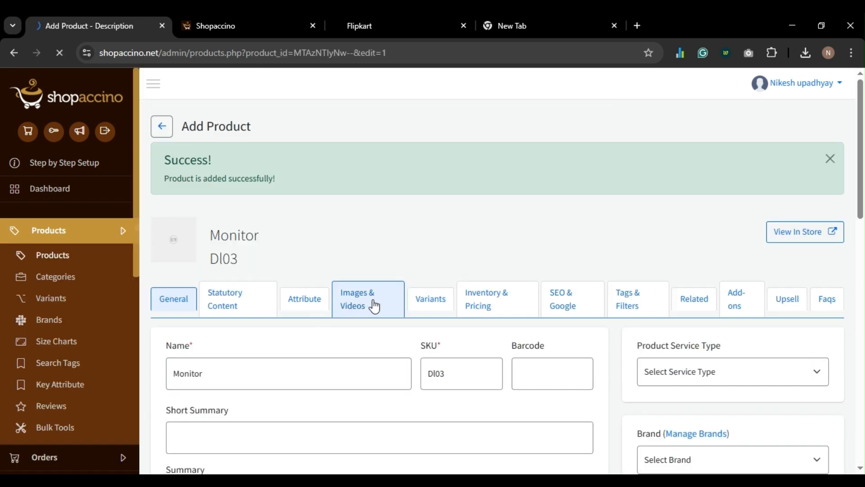
pyautogui.scroll(-2, 372, 300)
pyautogui.click(239, 277)
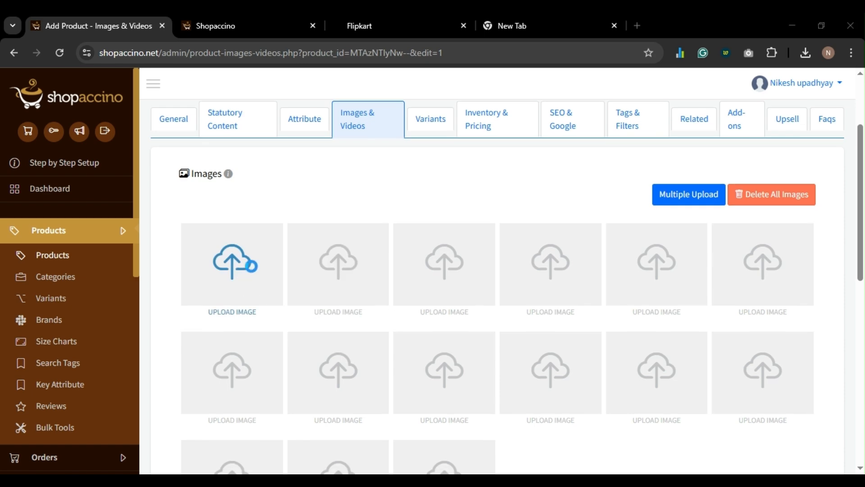
pyautogui.doubleClick(358, 118)
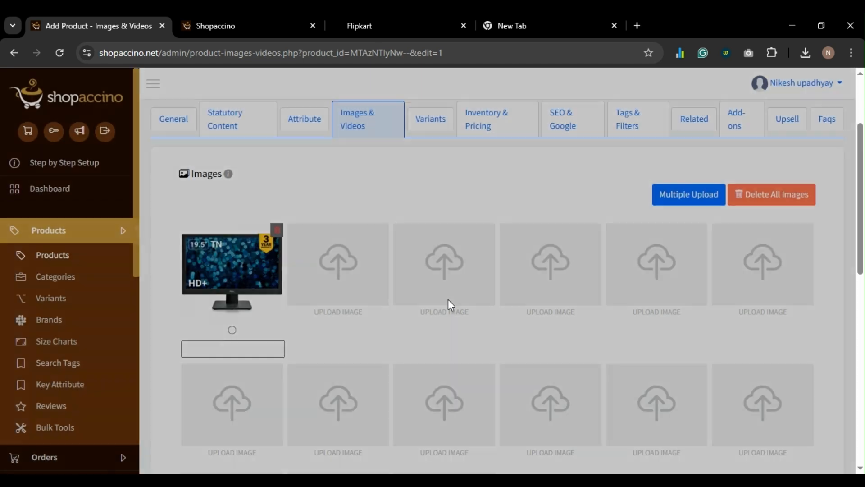
pyautogui.scroll(-10, 446, 303)
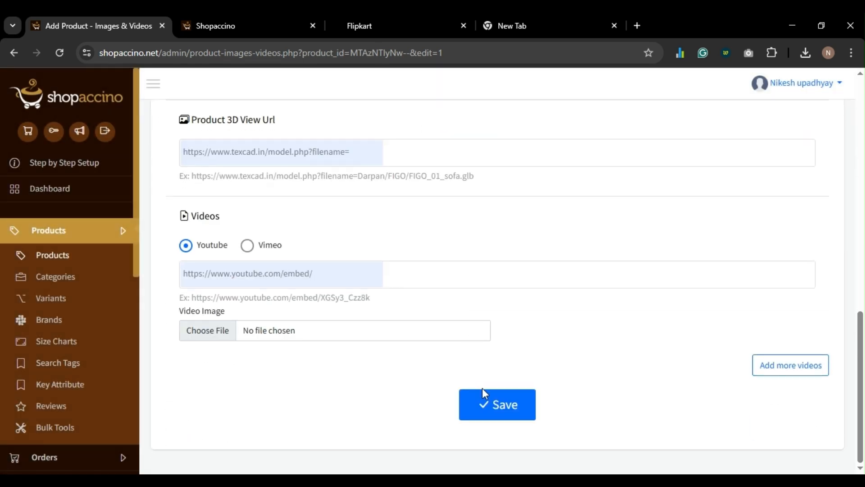
pyautogui.click(490, 403)
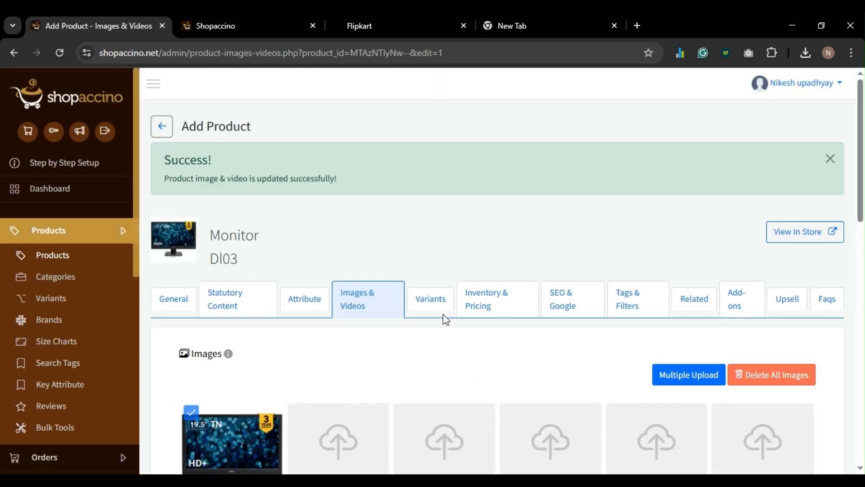
# - Set the Monitor's MRP to 9999, save, and return to the Products list
pyautogui.click(479, 309)
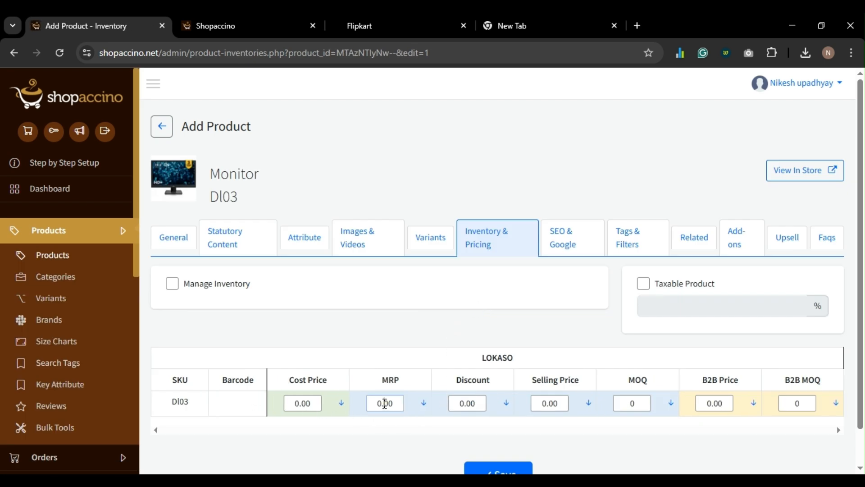
pyautogui.doubleClick(385, 403)
pyautogui.write('9999')
pyautogui.scroll(-1, 434, 361)
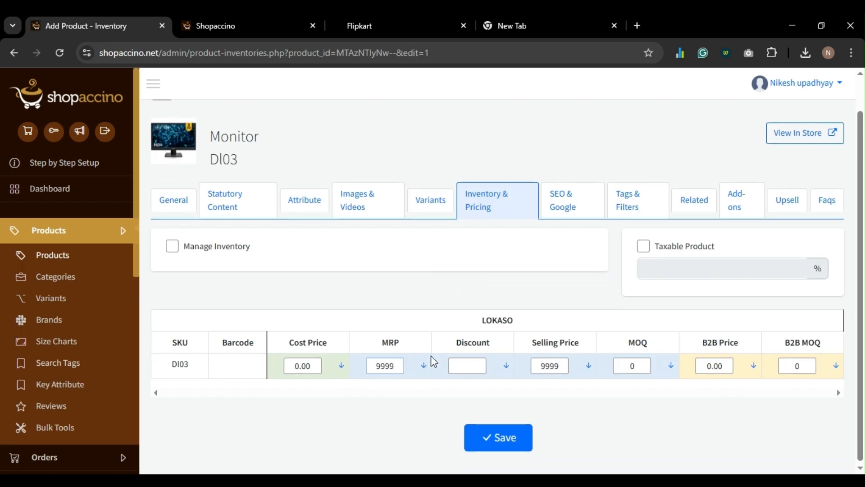
pyautogui.click(502, 446)
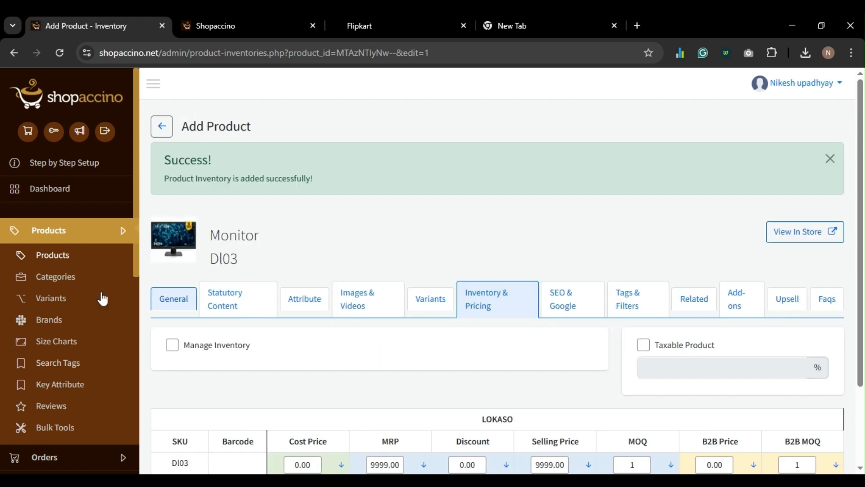
pyautogui.click(42, 258)
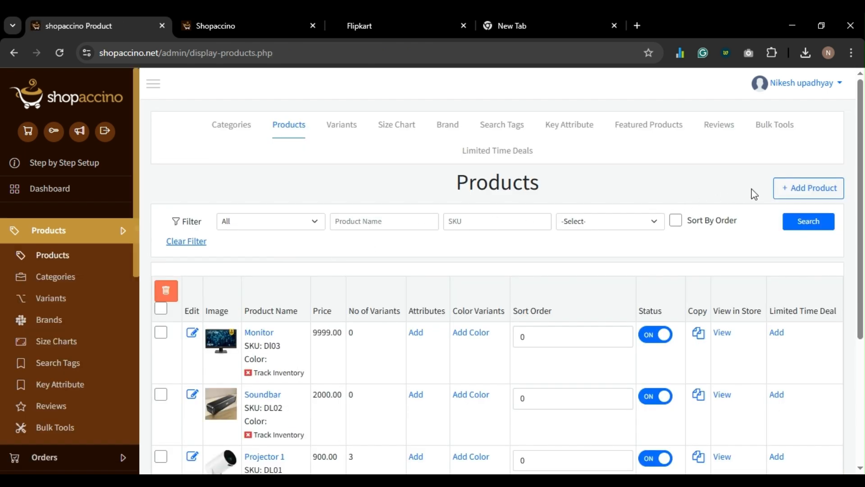
# - Create the Smartwatch product (SKU DL04) with description 'Smartwatch' in the Smartwatches category
pyautogui.click(799, 191)
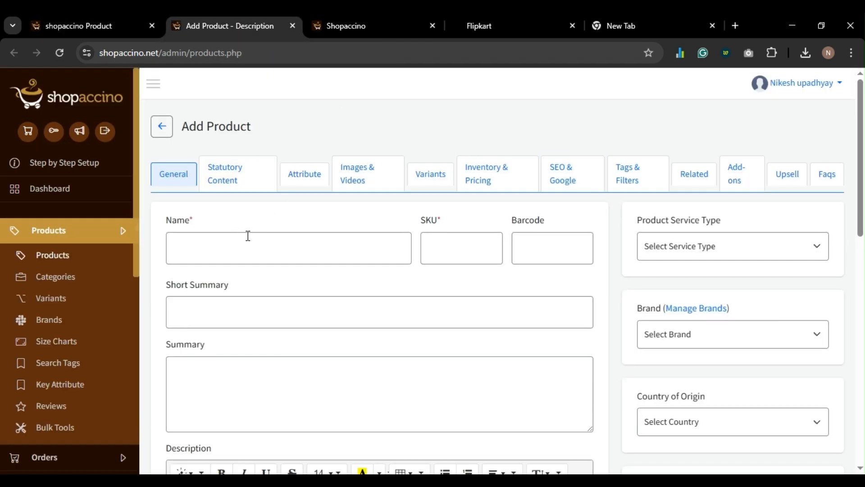
pyautogui.doubleClick(221, 263)
pyautogui.hotkey('ctrl', 'c')
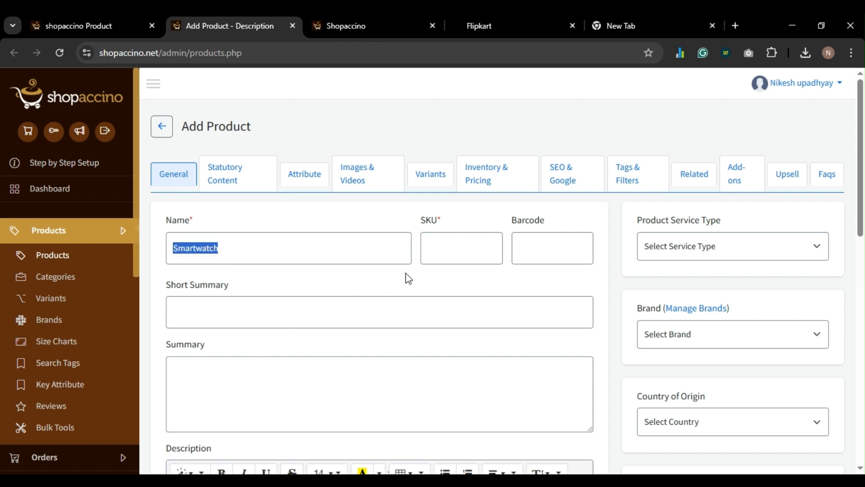
pyautogui.click(476, 251)
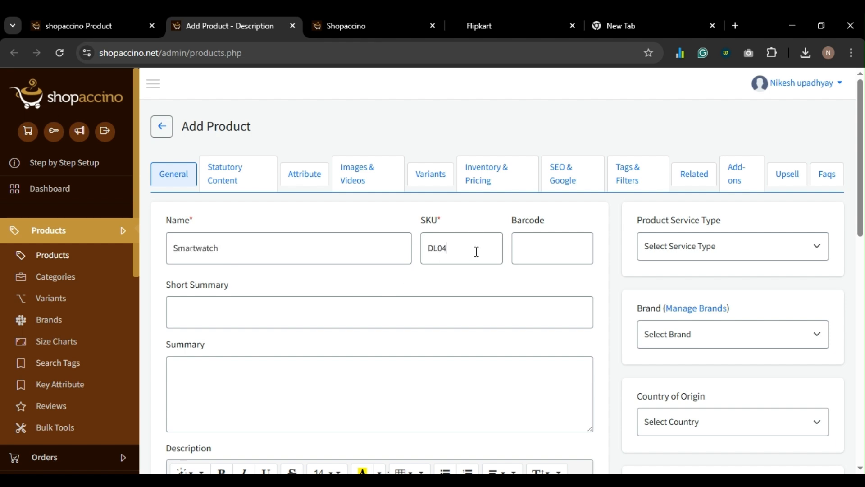
pyautogui.scroll(-7, 315, 249)
pyautogui.click(301, 261)
pyautogui.hotkey('ctrl', 'v')
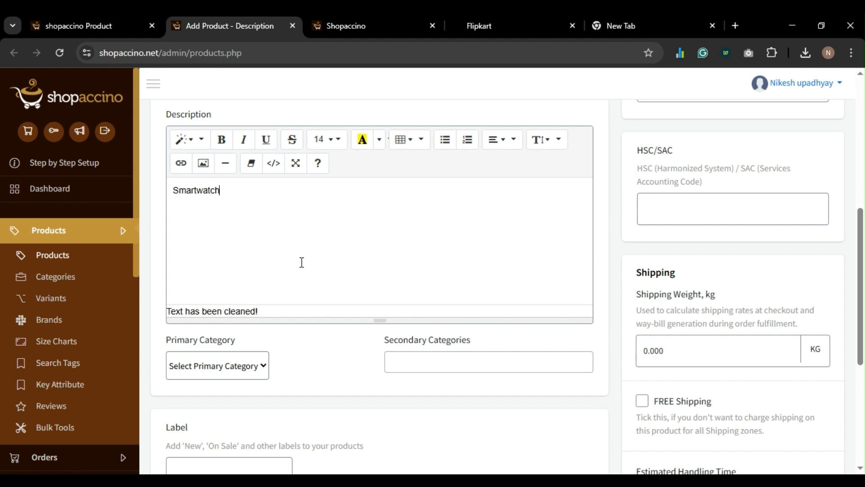
pyautogui.scroll(-2, 302, 262)
pyautogui.scroll(-3, 302, 262)
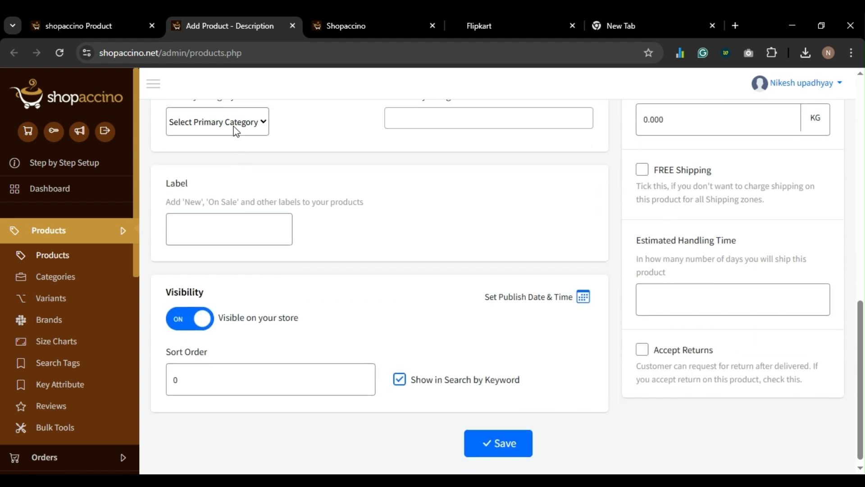
pyautogui.click(214, 234)
pyautogui.scroll(-1, 295, 394)
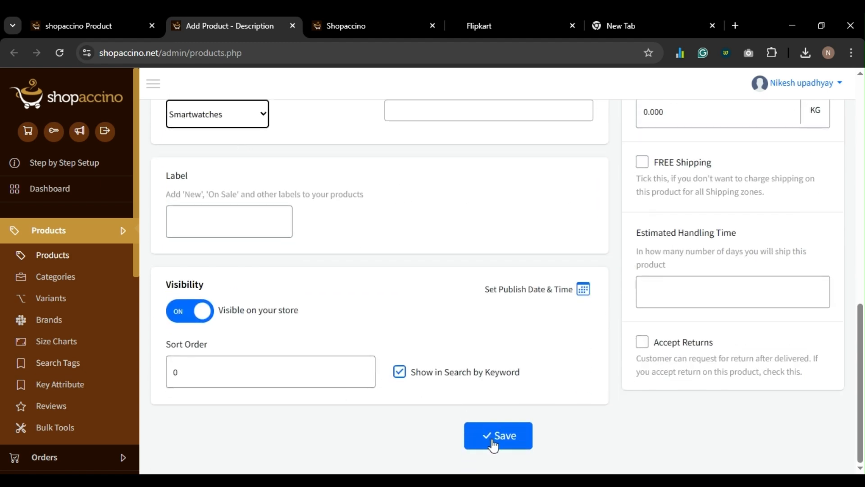
pyautogui.click(505, 436)
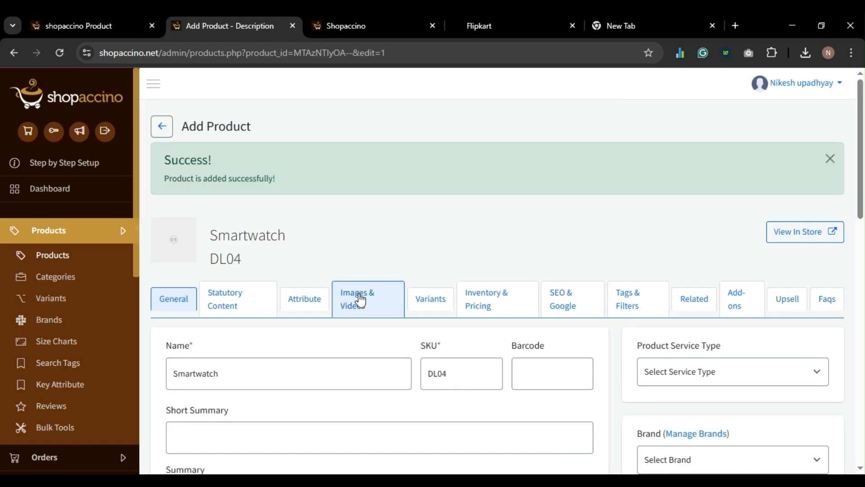
# - Set the Smartwatch's MRP to 1999 and save
pyautogui.scroll(-4, 357, 299)
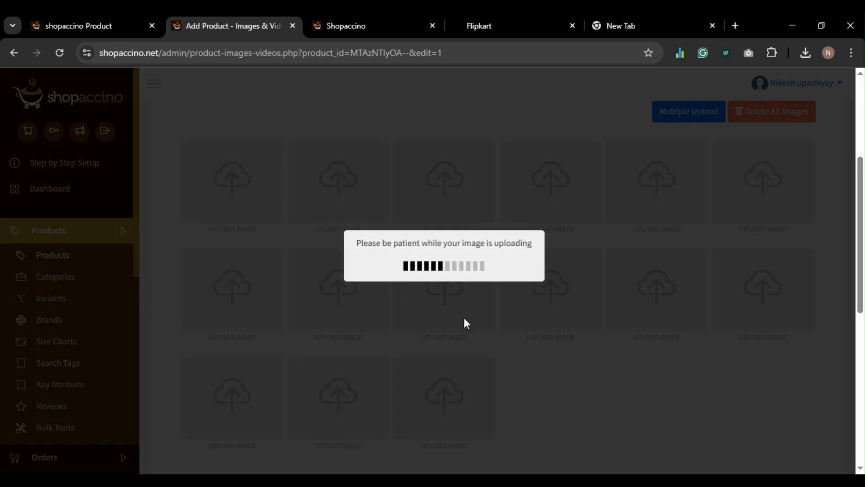
pyautogui.scroll(-2, 508, 323)
pyautogui.scroll(-5, 508, 323)
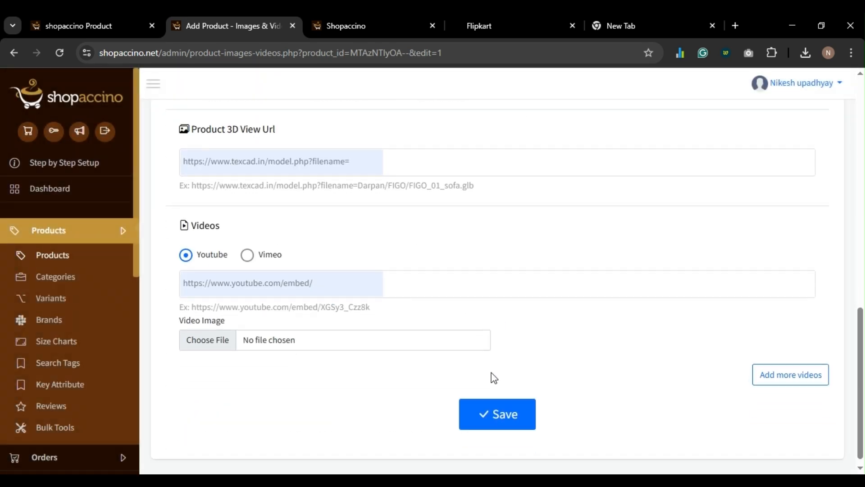
pyautogui.scroll(8, 492, 377)
pyautogui.scroll(-6, 492, 367)
pyautogui.scroll(-3, 490, 363)
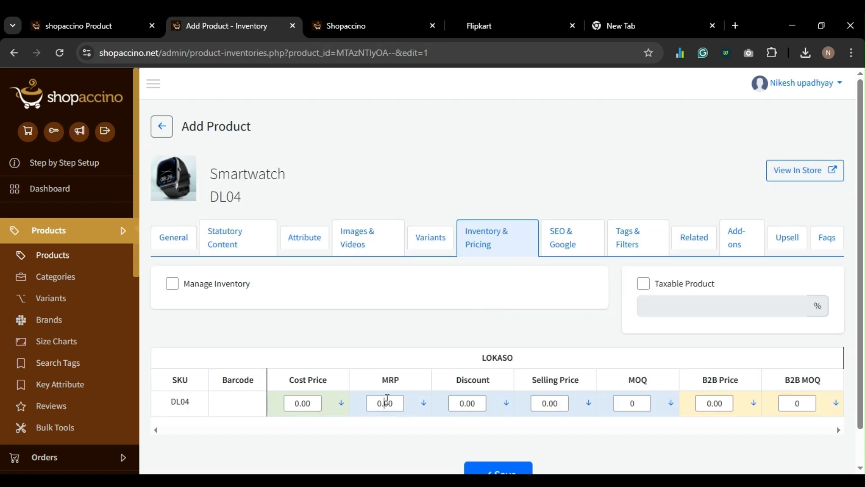
pyautogui.doubleClick(387, 398)
pyautogui.write('1999')
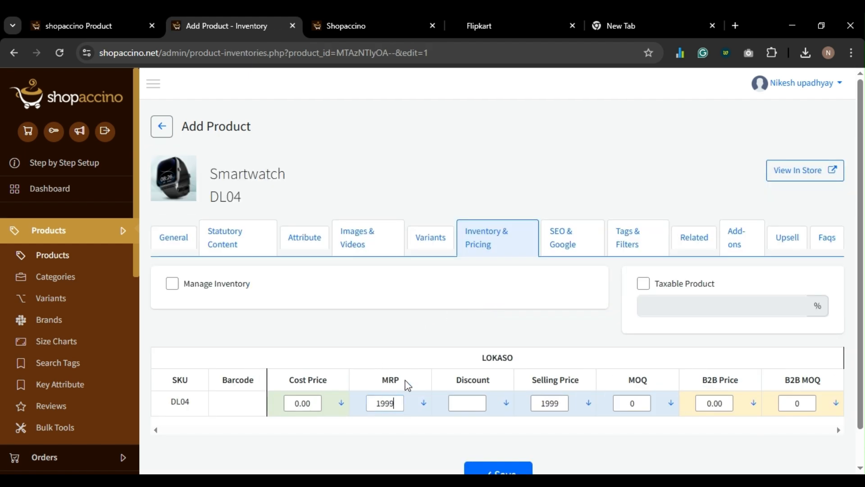
pyautogui.scroll(-1, 406, 383)
pyautogui.click(495, 436)
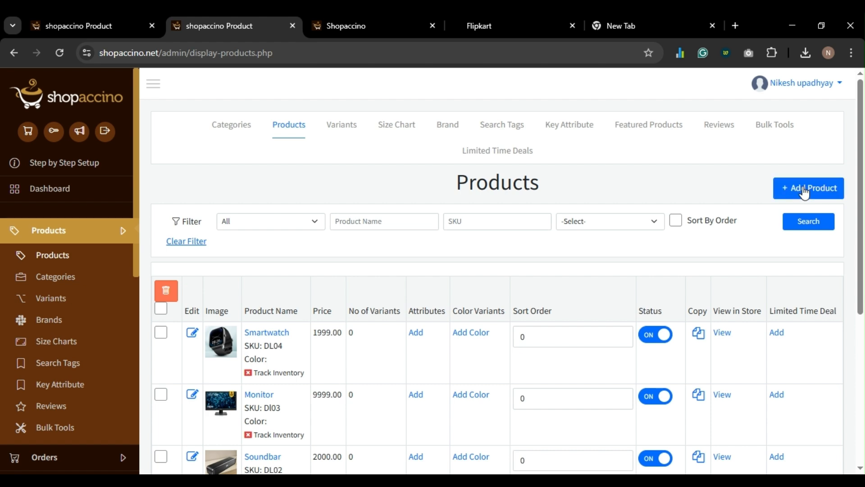
# - Create and save a new product named Cycle with SKU Dl05
pyautogui.click(805, 189)
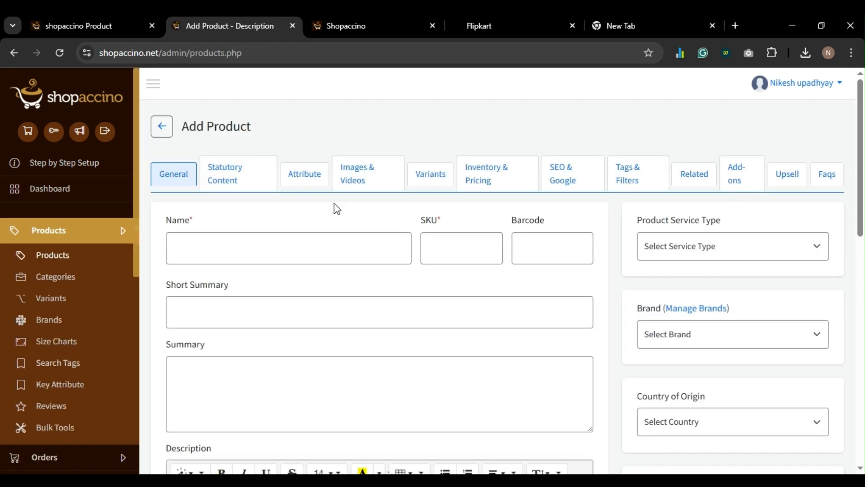
pyautogui.doubleClick(185, 255)
pyautogui.click(432, 246)
pyautogui.scroll(-3, 379, 338)
pyautogui.scroll(-10, 375, 397)
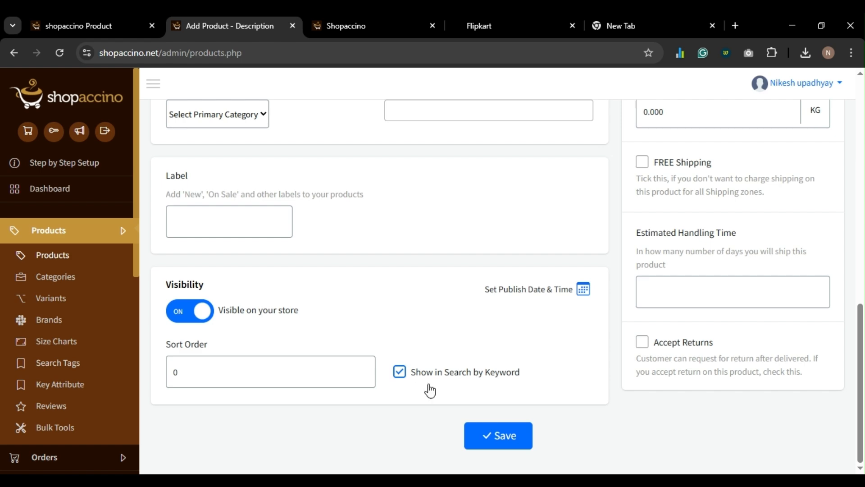
pyautogui.click(503, 436)
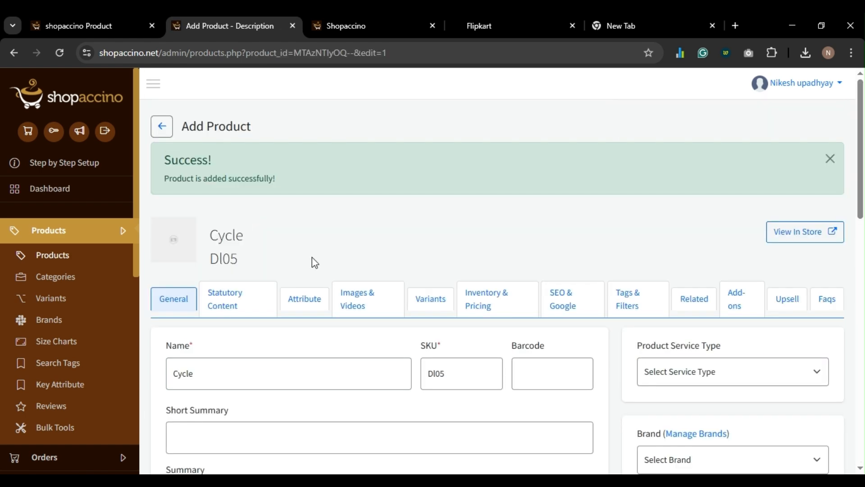
# - Upload a bicycle photo to the Cycle's first image slot and save
pyautogui.click(380, 306)
pyautogui.scroll(-3, 276, 293)
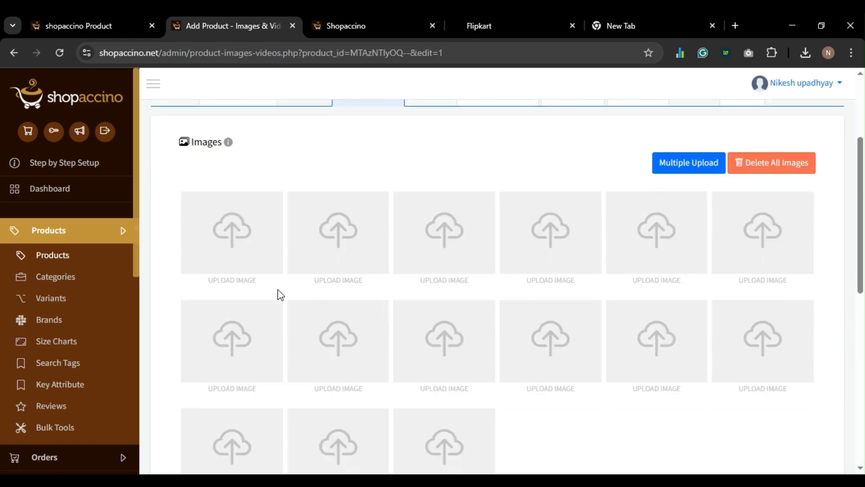
pyautogui.click(260, 236)
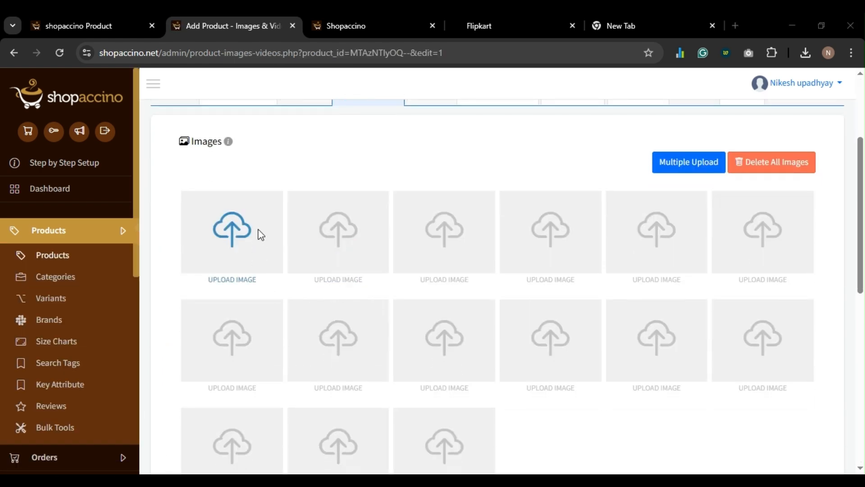
pyautogui.doubleClick(159, 123)
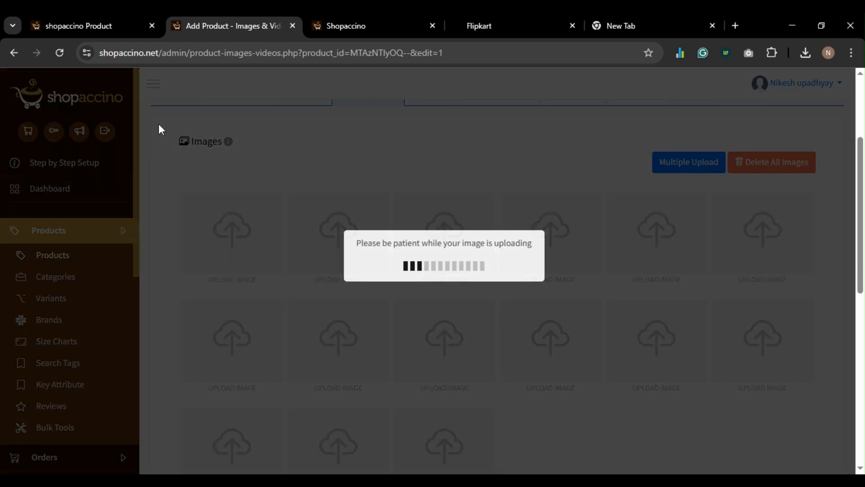
pyautogui.scroll(-10, 373, 298)
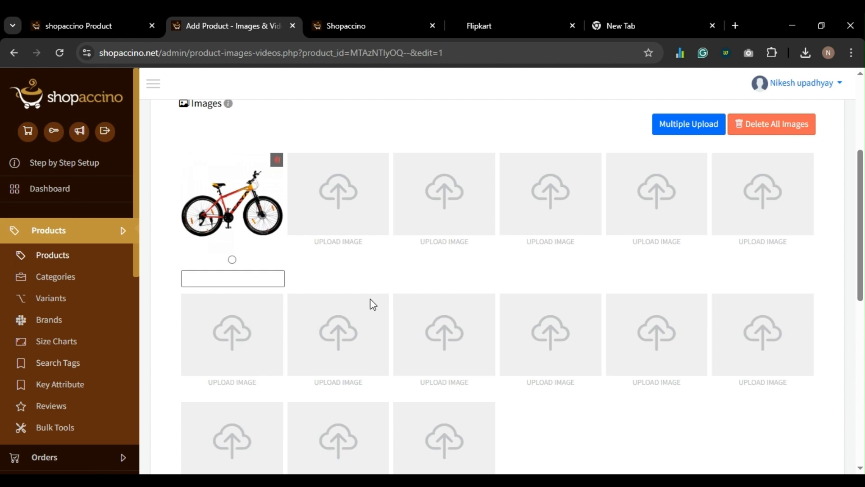
pyautogui.click(492, 397)
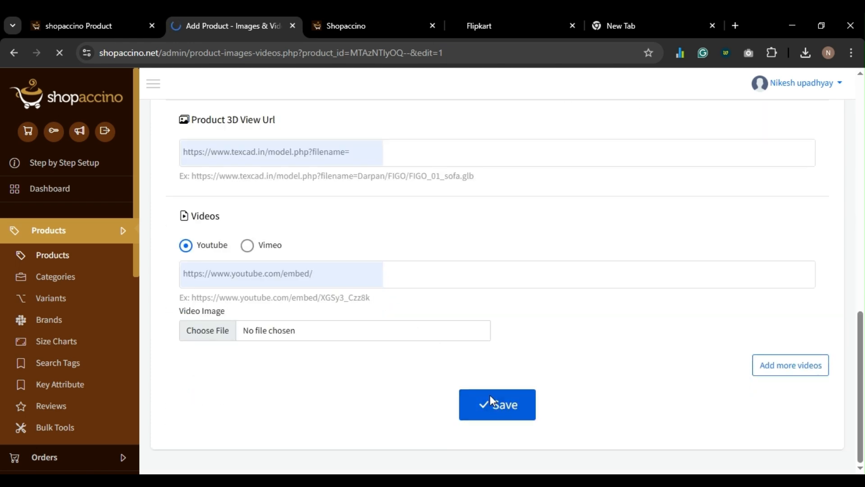
# - Set the Cycle's MRP to 8999, save, and return to the Products list
pyautogui.click(477, 306)
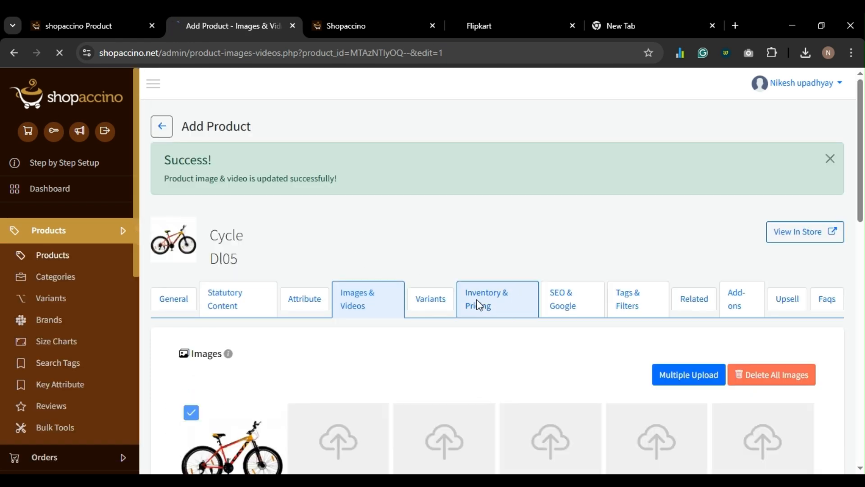
pyautogui.doubleClick(396, 407)
pyautogui.write('8999')
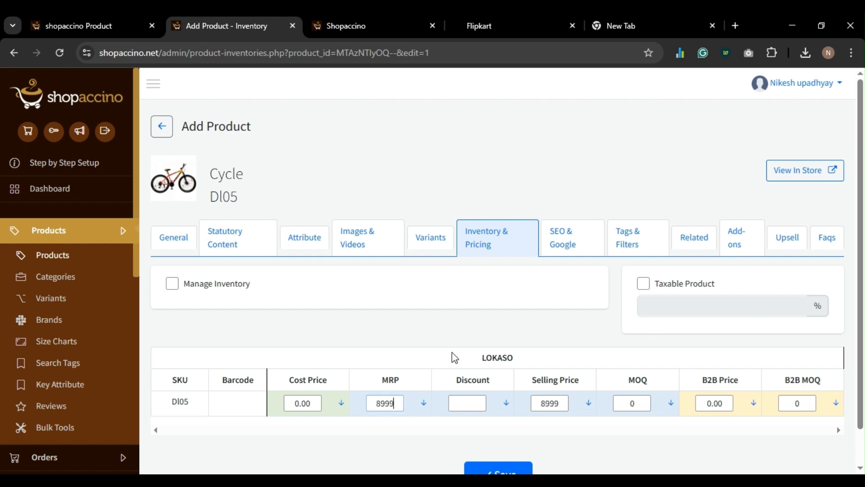
pyautogui.scroll(-1, 453, 357)
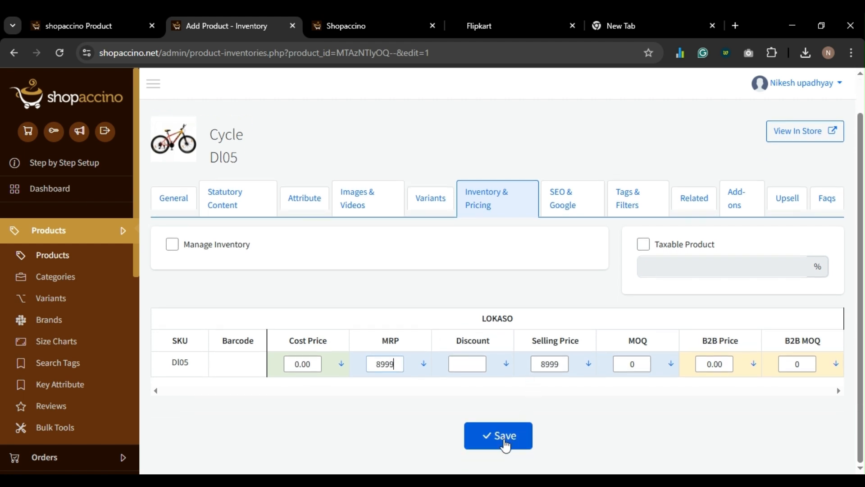
pyautogui.click(502, 433)
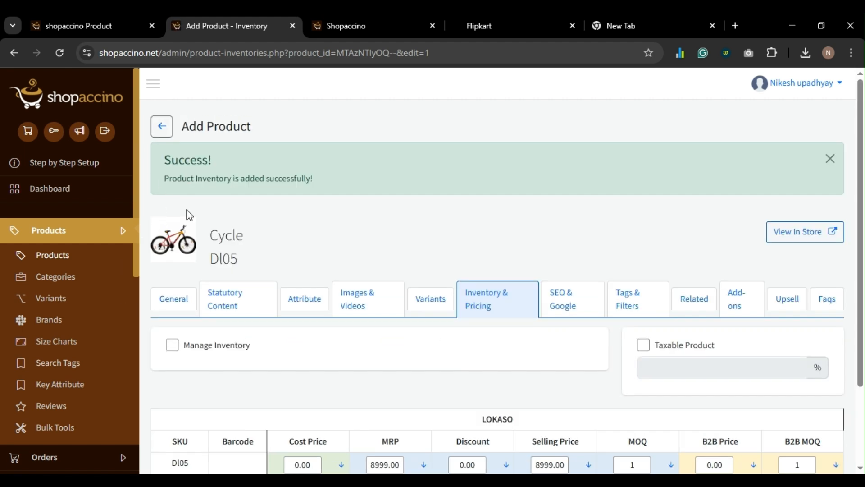
pyautogui.click(51, 255)
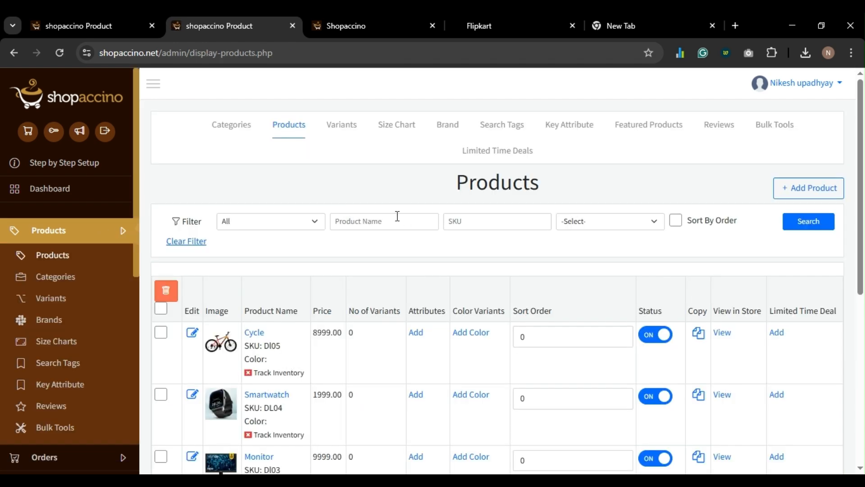
pyautogui.scroll(-8, 393, 214)
pyautogui.scroll(8, 393, 214)
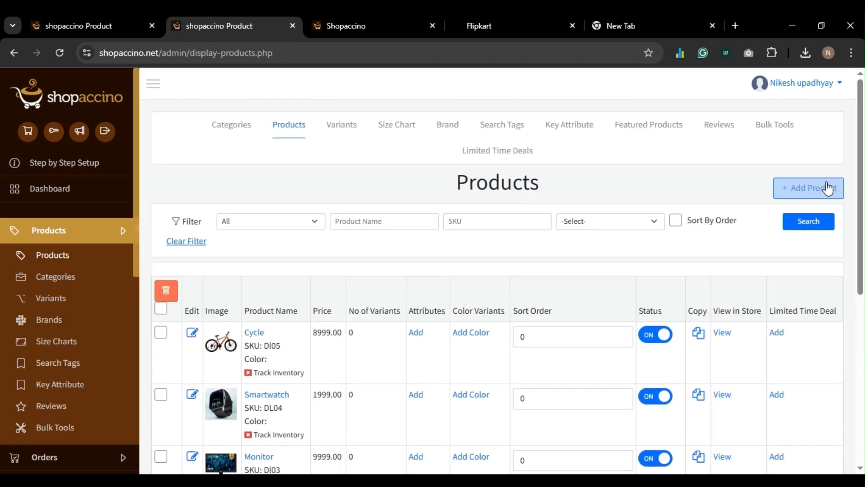
# - Create a new Trimmer product with SKU DI06 and 'Trimmer' as its description
pyautogui.click(818, 189)
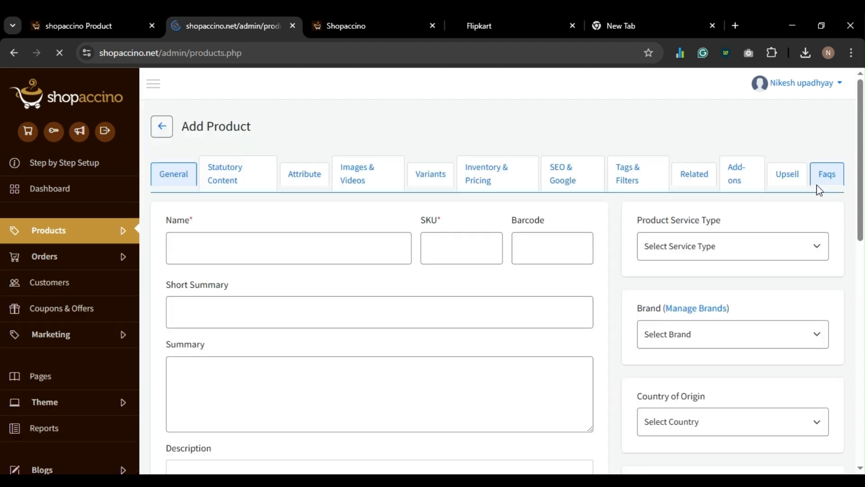
pyautogui.doubleClick(277, 243)
pyautogui.hotkey('ctrl', 'c')
pyautogui.scroll(-3, 287, 253)
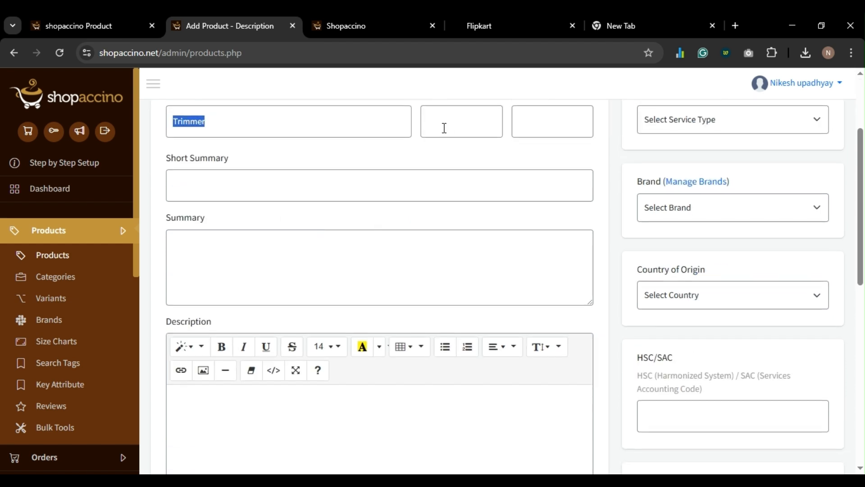
pyautogui.click(444, 128)
pyautogui.scroll(-3, 371, 186)
pyautogui.click(307, 321)
pyautogui.hotkey('ctrl', 'v')
pyautogui.scroll(-4, 307, 320)
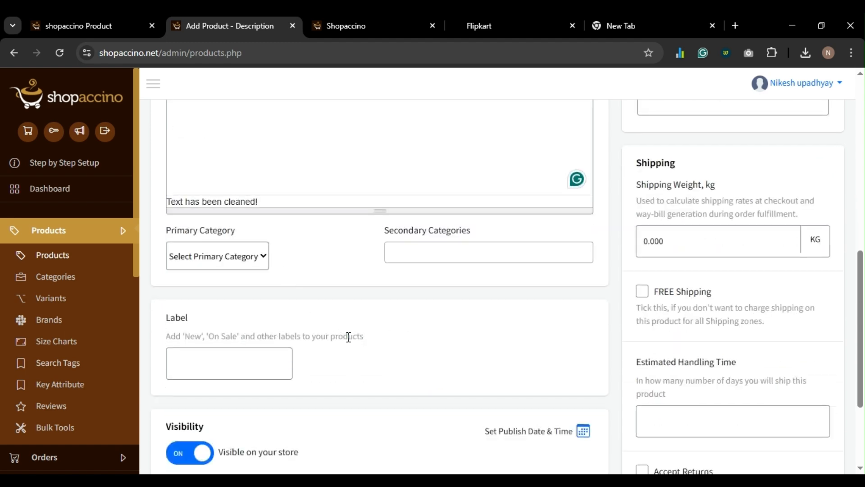
pyautogui.scroll(-3, 348, 337)
pyautogui.click(498, 435)
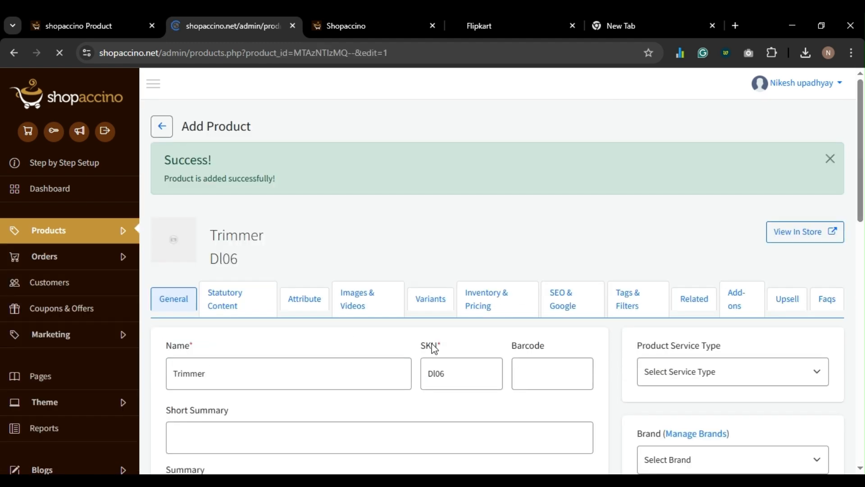
# - Upload a trimmer photo under Images & Videos and save it
pyautogui.click(356, 305)
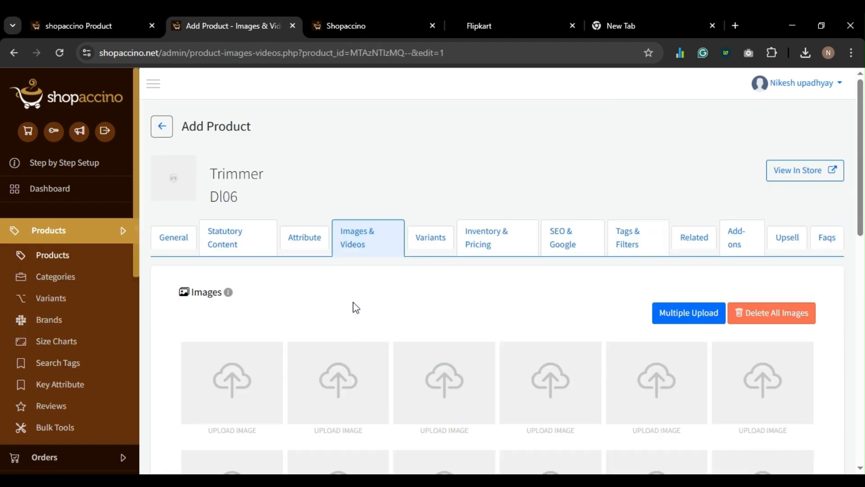
pyautogui.scroll(-3, 316, 304)
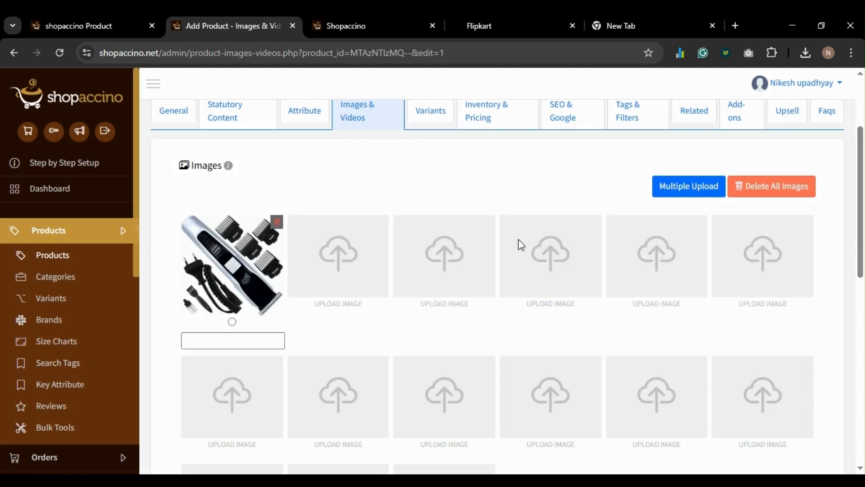
pyautogui.scroll(-10, 352, 296)
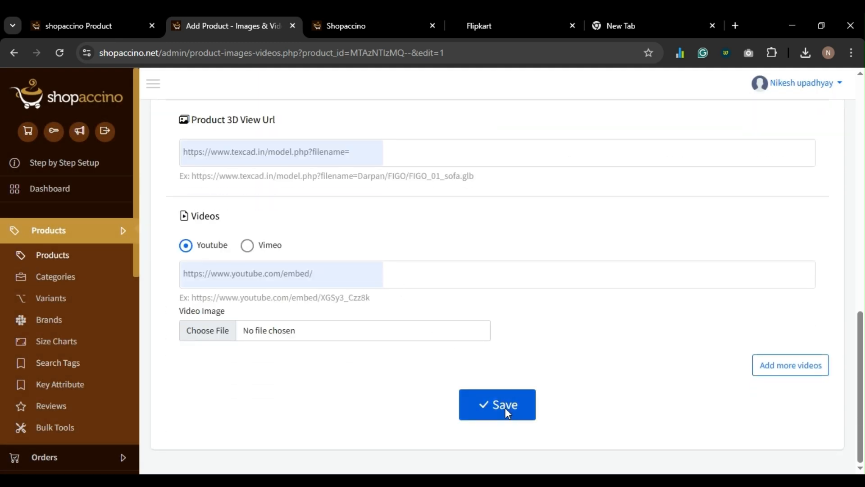
pyautogui.click(505, 407)
# - Clear the discount and save an MRP and selling price of 1999 for the Trimmer
pyautogui.click(479, 302)
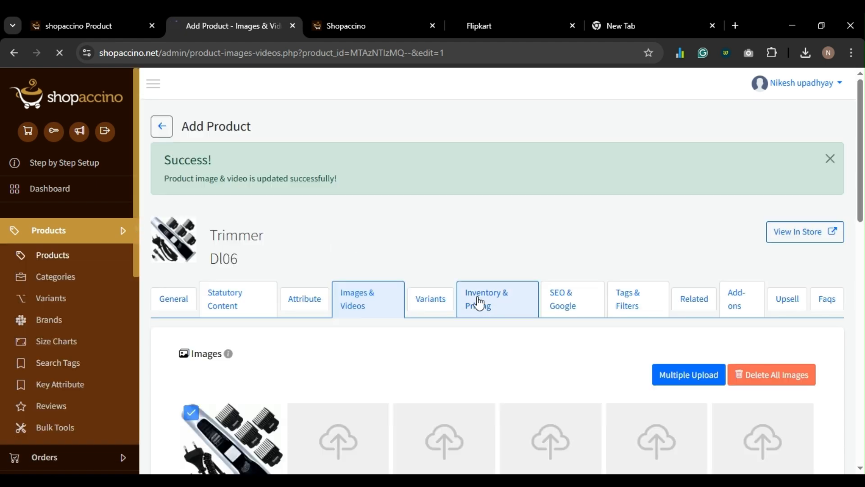
pyautogui.doubleClick(461, 398)
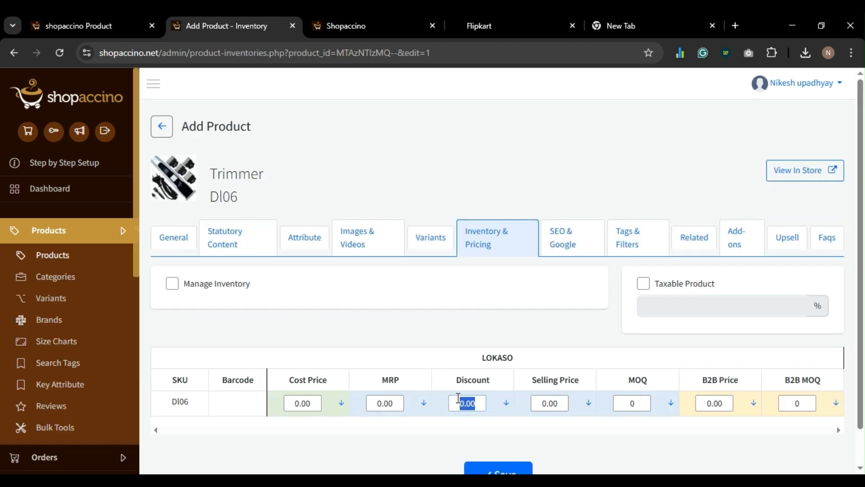
pyautogui.press('BackSpace')
pyautogui.doubleClick(377, 403)
pyautogui.write('1999')
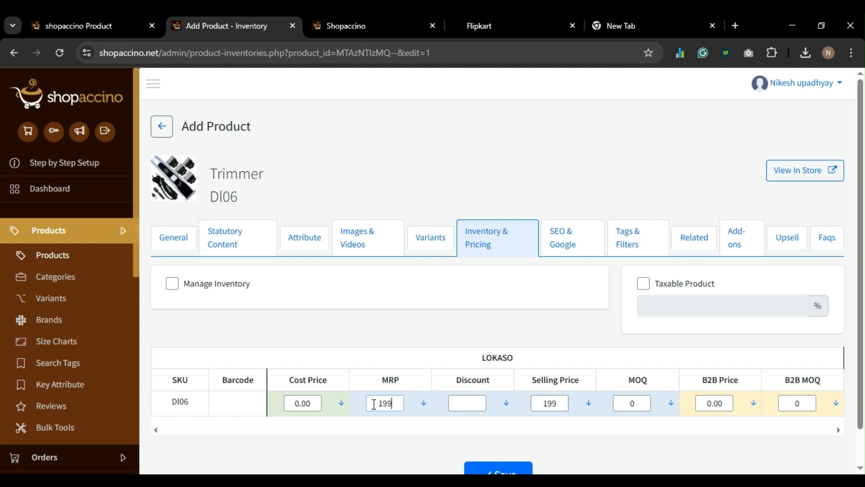
pyautogui.scroll(-1, 429, 344)
pyautogui.click(499, 437)
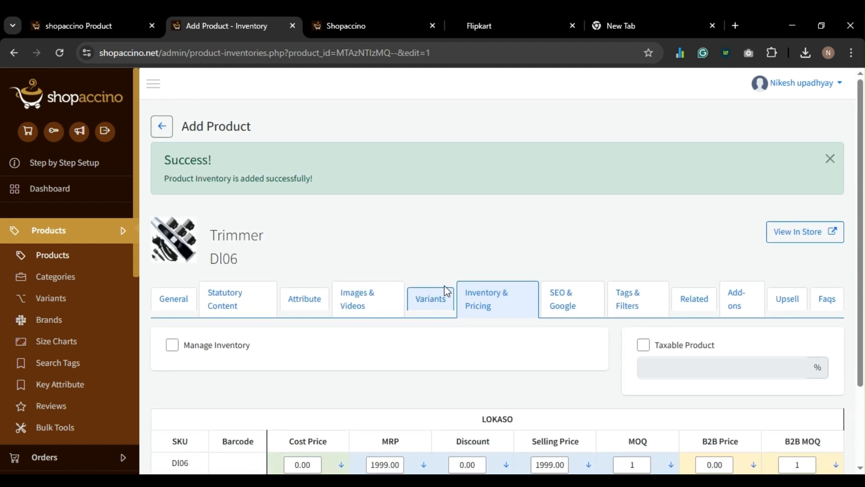
pyautogui.click(37, 253)
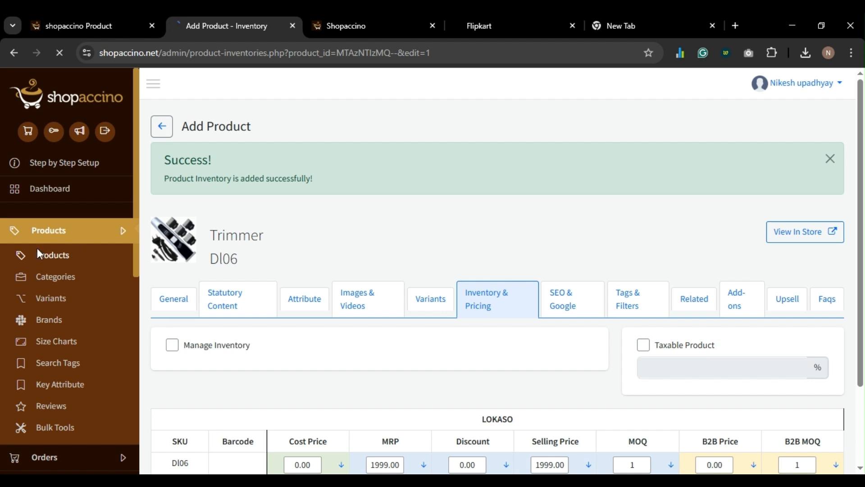
# - Create a new Earbuds product with SKU DI07 and 'Earbuds' as its description
pyautogui.click(775, 194)
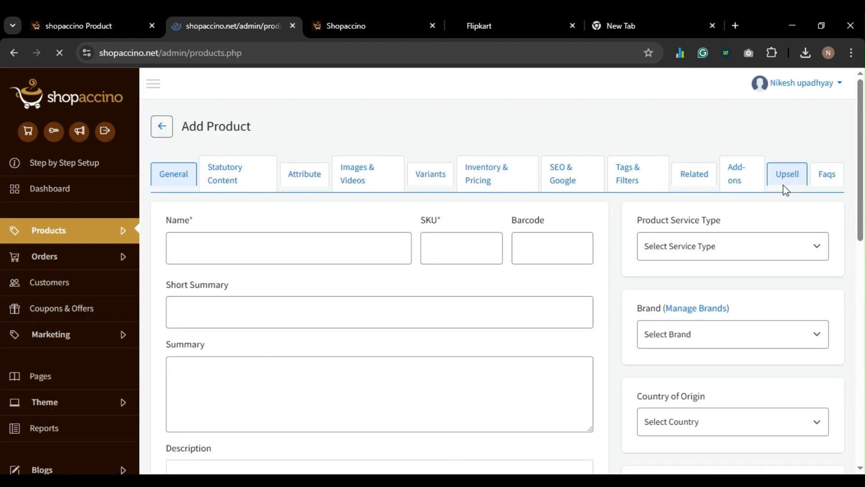
pyautogui.doubleClick(210, 240)
pyautogui.hotkey('ctrl', 'c')
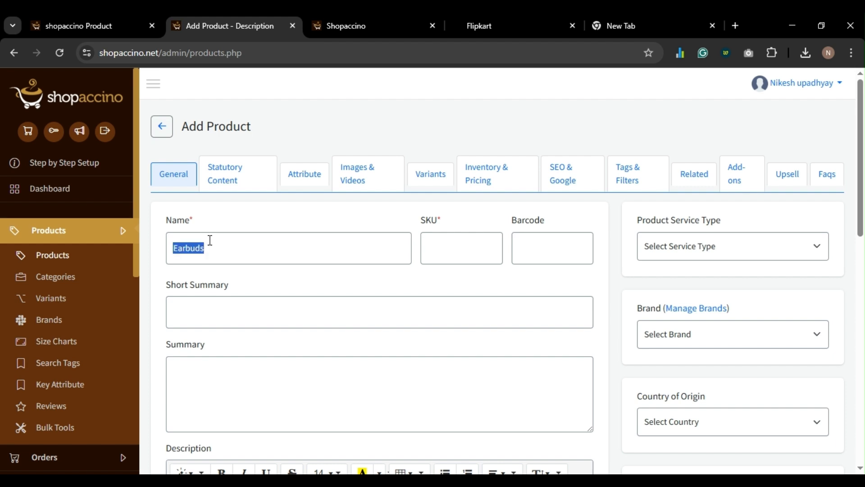
pyautogui.click(466, 254)
pyautogui.scroll(-5, 344, 286)
pyautogui.click(343, 285)
pyautogui.hotkey('ctrl', 'v')
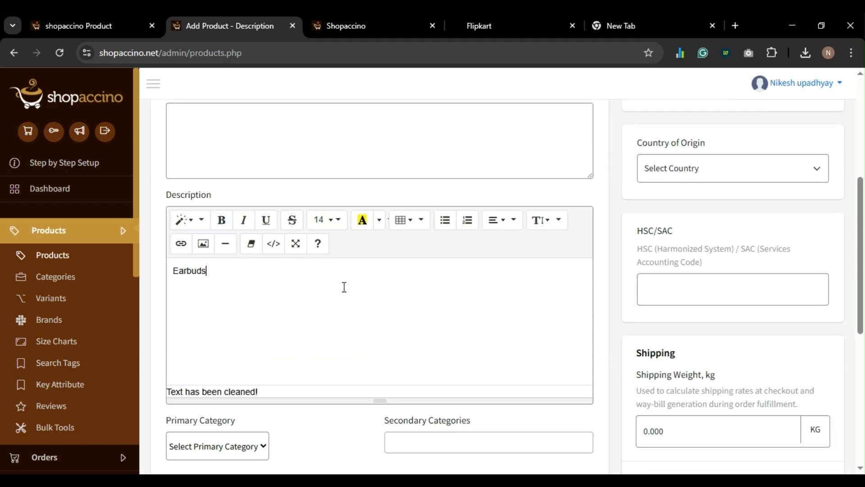
pyautogui.scroll(-7, 304, 302)
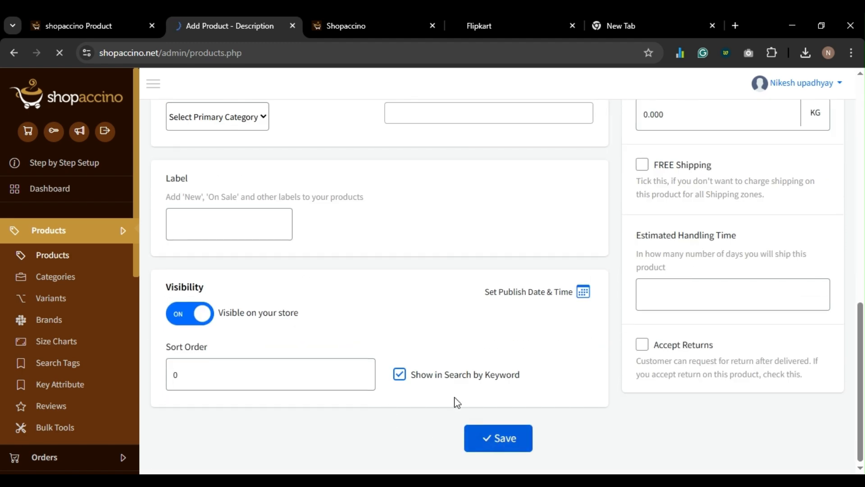
pyautogui.click(498, 437)
# - Upload an Earbuds photo under Images & Videos and save it
pyautogui.click(354, 301)
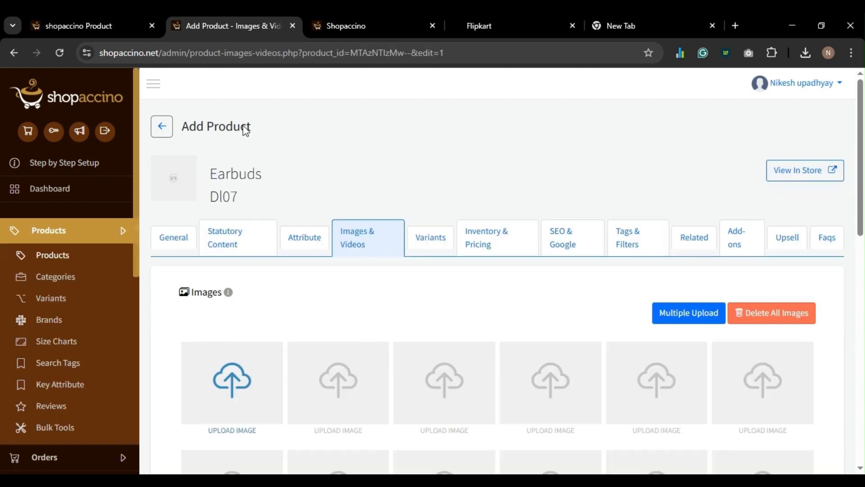
pyautogui.scroll(-5, 377, 313)
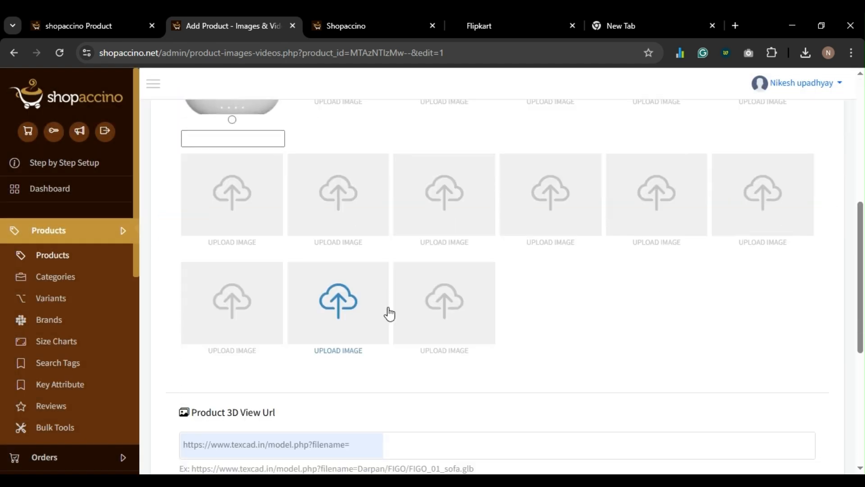
pyautogui.scroll(-5, 390, 313)
pyautogui.click(495, 457)
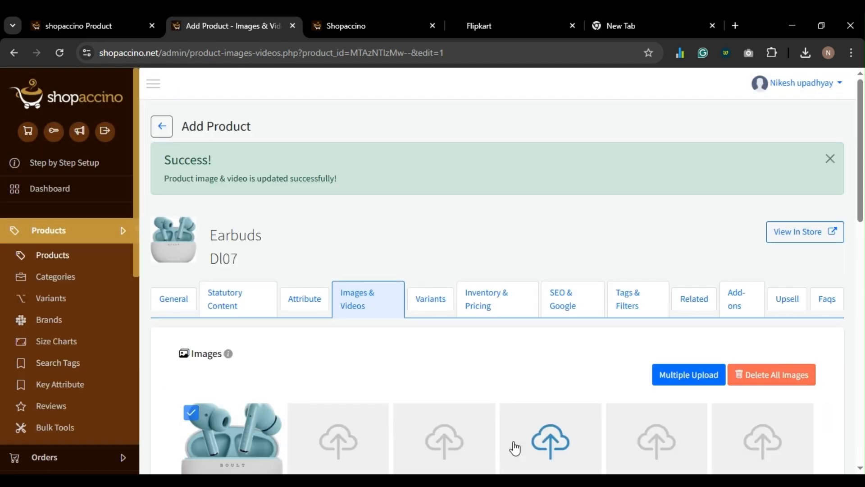
# - Clear the discount and save an MRP and selling price of 3999 for Earbuds
pyautogui.click(497, 297)
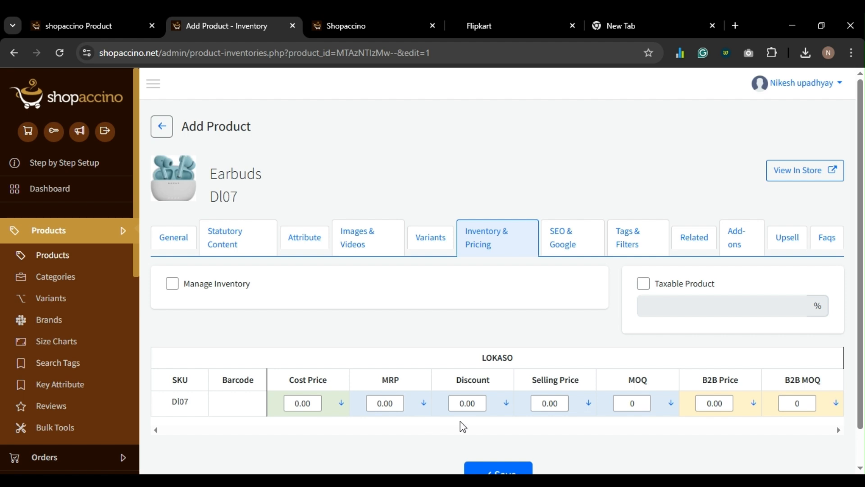
pyautogui.click(477, 404)
pyautogui.press('BackSpace')
pyautogui.click(397, 401)
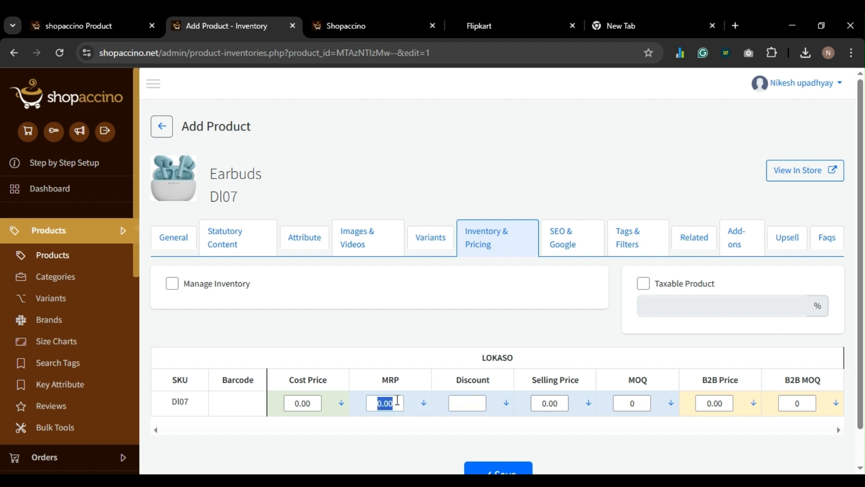
pyautogui.write('3999')
pyautogui.scroll(-2, 450, 405)
pyautogui.click(506, 442)
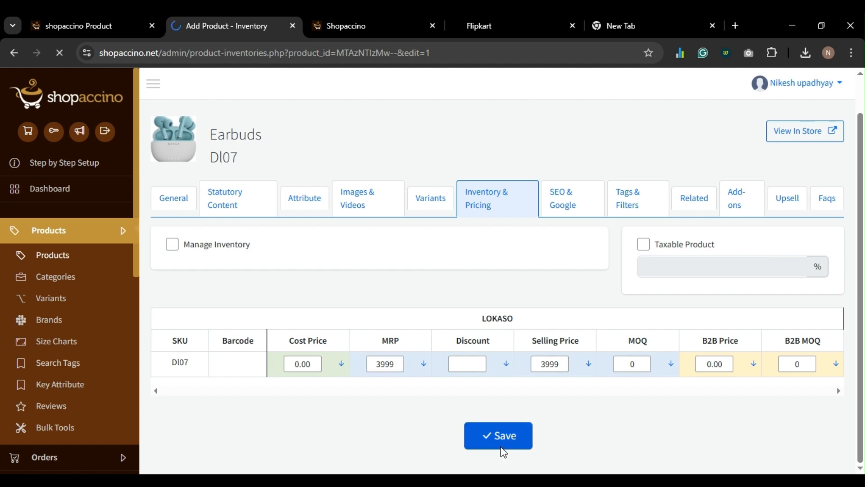
# - Preview the Earbuds product page in the store, check the storefront homepage, then return to admin Products
pyautogui.click(826, 238)
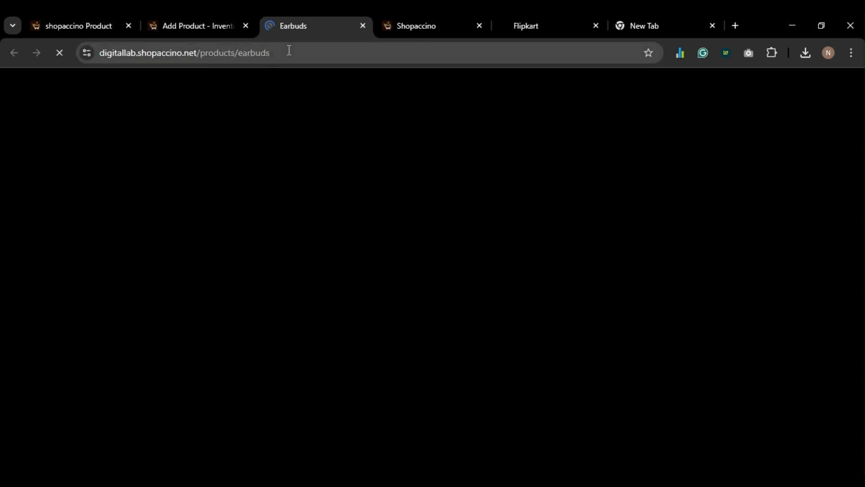
pyautogui.scroll(-5, 315, 289)
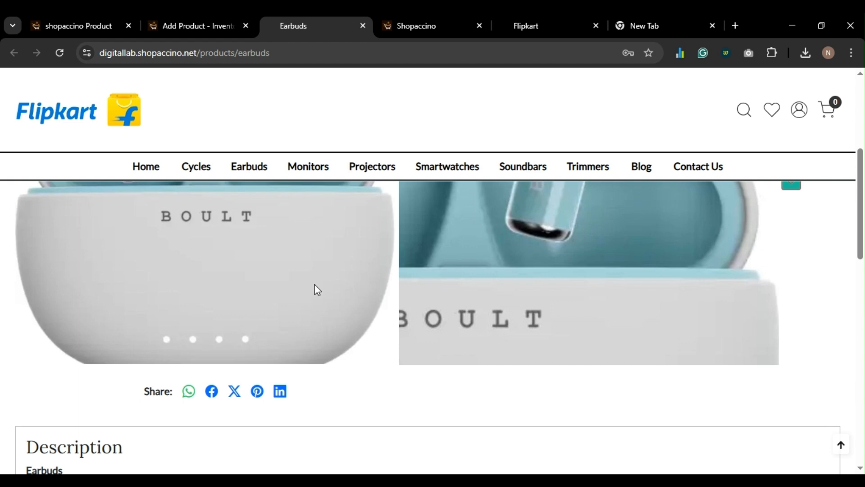
pyautogui.hotkey('ctrl', 'w')
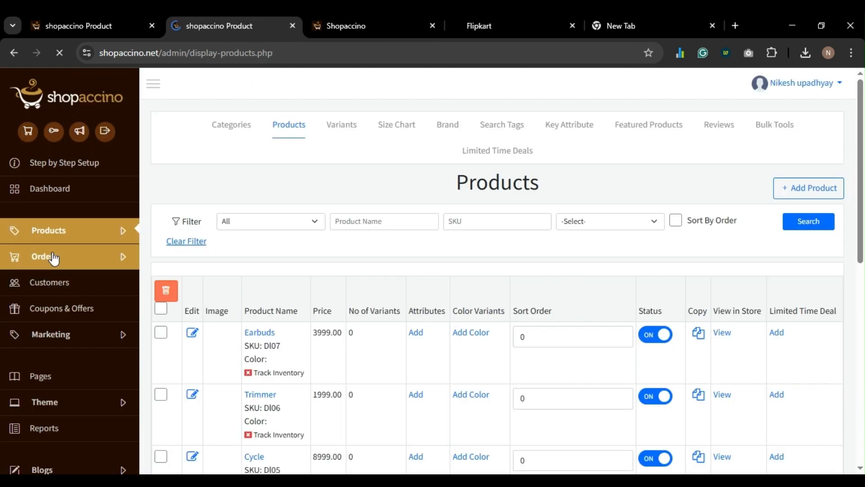
pyautogui.click(520, 26)
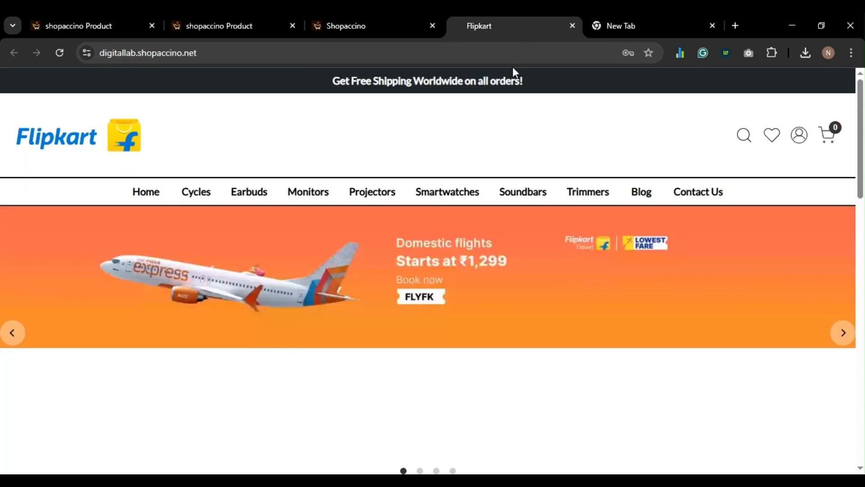
pyautogui.scroll(-5, 422, 275)
pyautogui.scroll(-4, 421, 274)
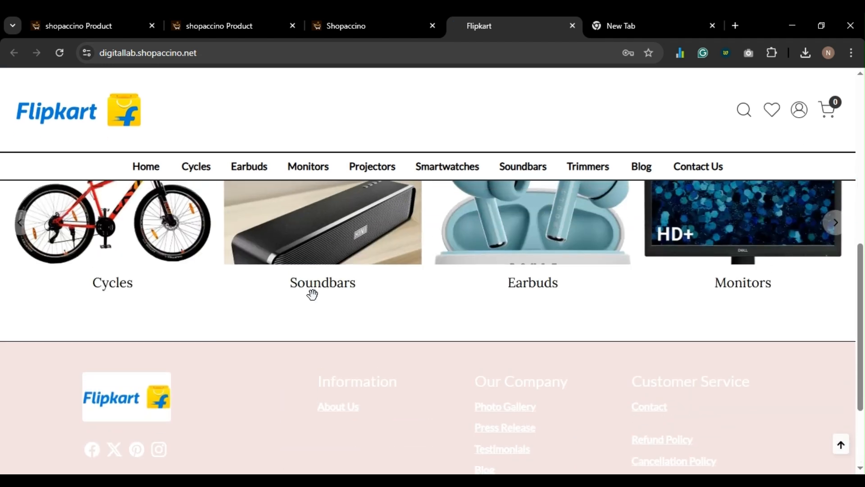
pyautogui.click(224, 34)
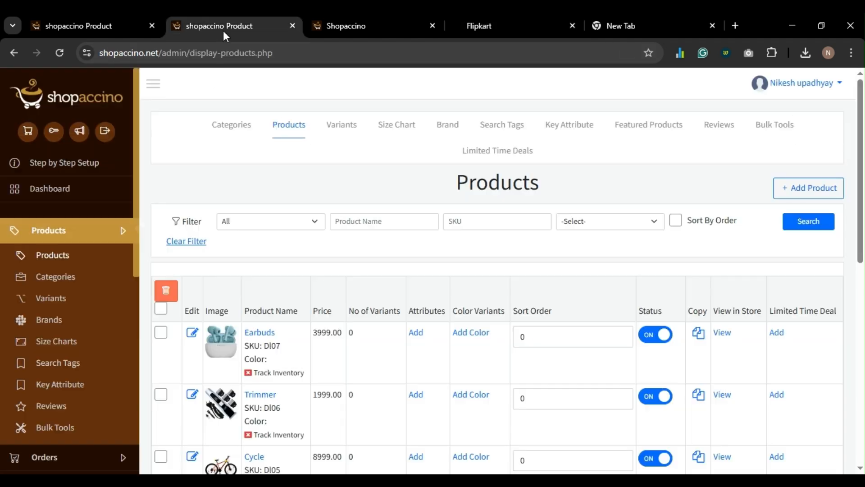
# - Add a Featured Products element to the homepage layout and open its settings
pyautogui.hotkey('ctrl', 'w')
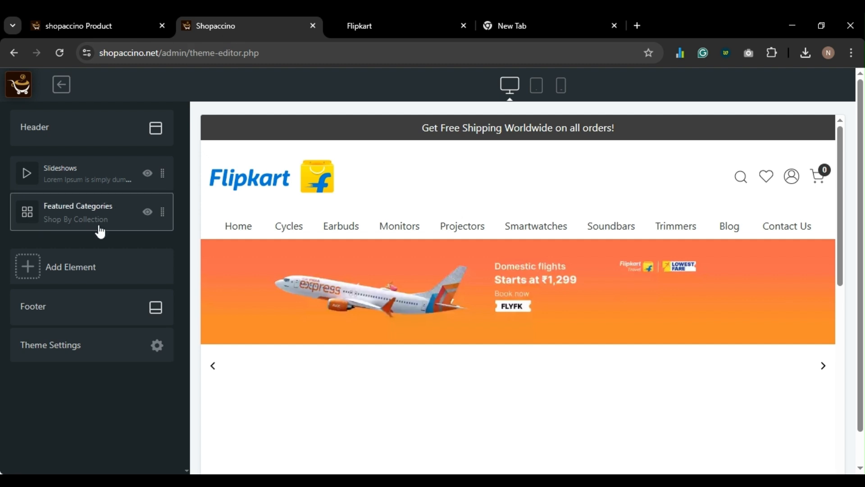
pyautogui.click(72, 269)
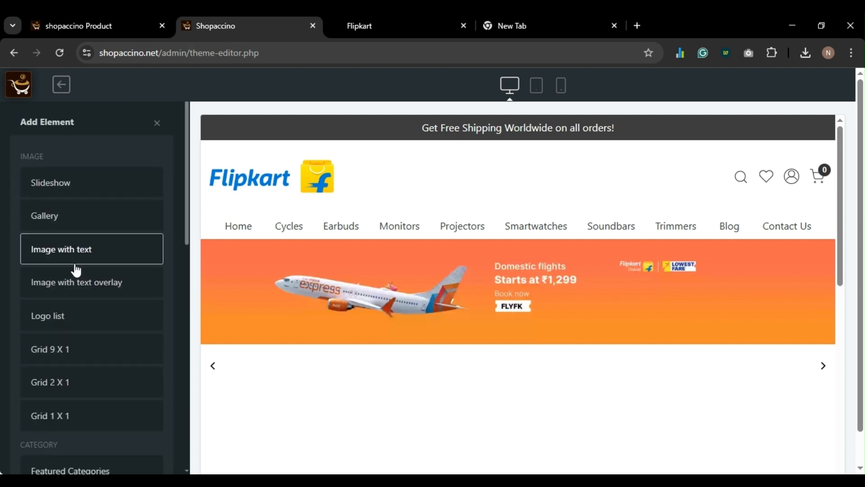
pyautogui.scroll(-5, 76, 269)
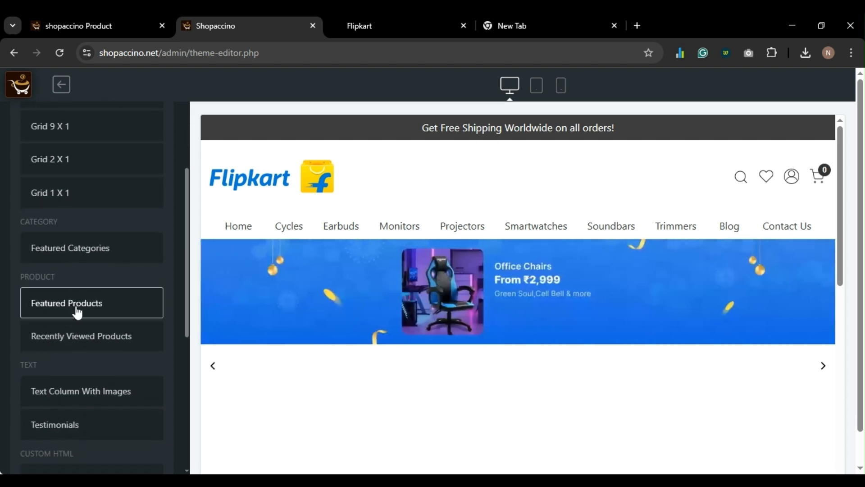
pyautogui.click(78, 310)
pyautogui.scroll(-2, 114, 322)
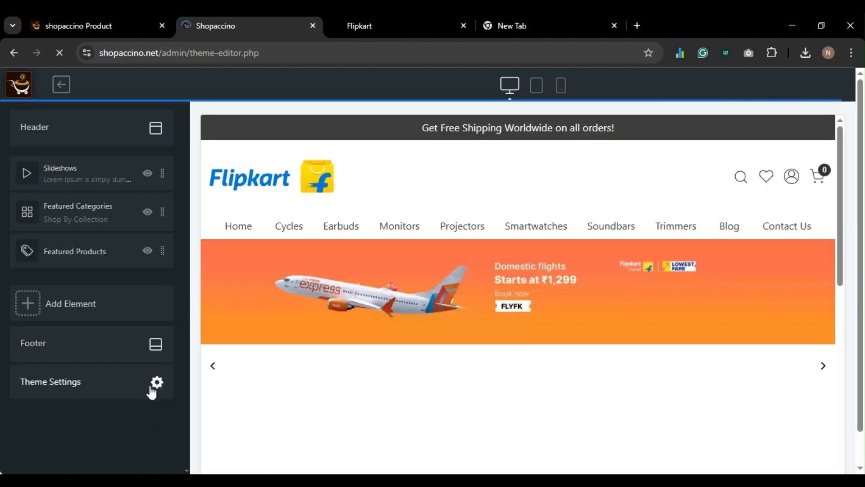
pyautogui.click(71, 259)
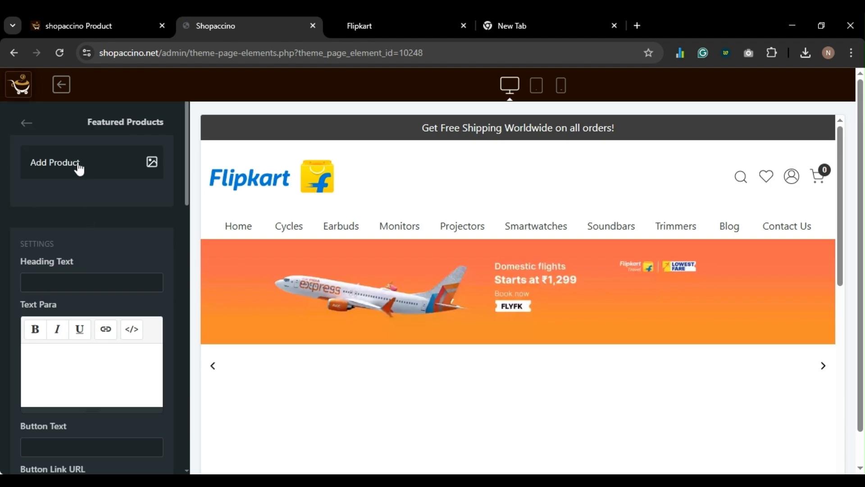
# - Search for Earbuds and add Earbuds (DI07) to the Featured Products section
pyautogui.click(78, 166)
pyautogui.click(79, 182)
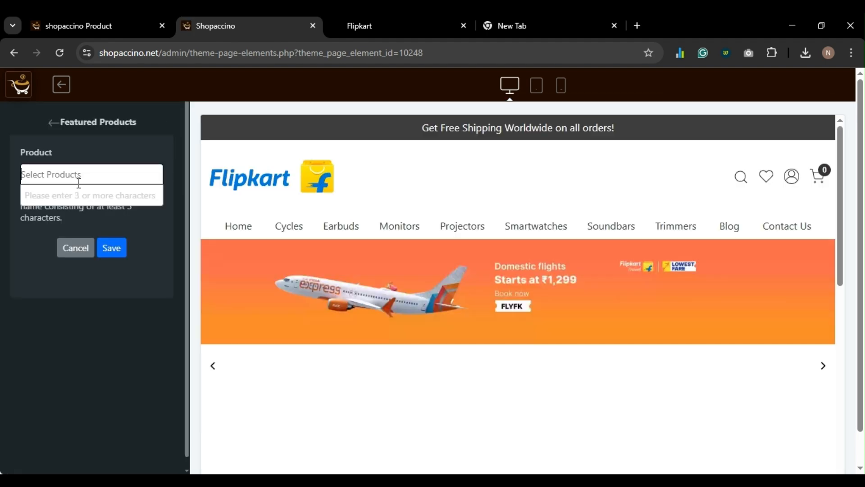
pyautogui.write('Proje')
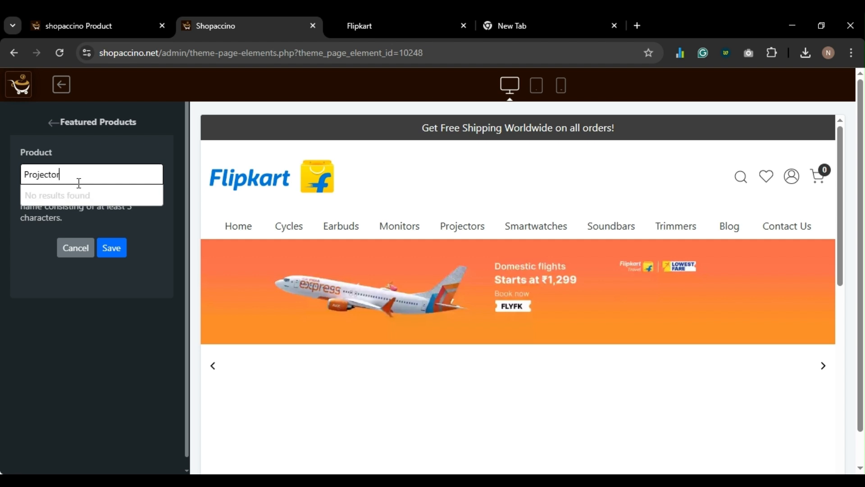
pyautogui.write('ctor')
pyautogui.hotkey('ctrl', 'a')
pyautogui.press('BackSpace')
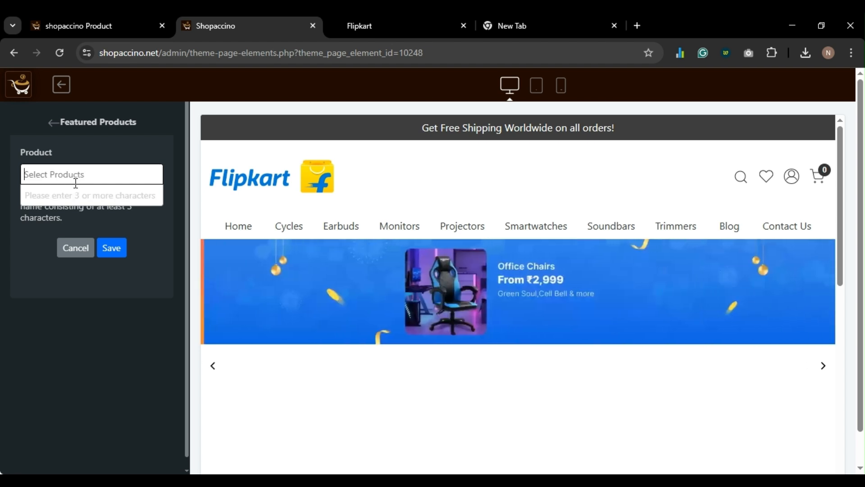
pyautogui.write('Earbuds')
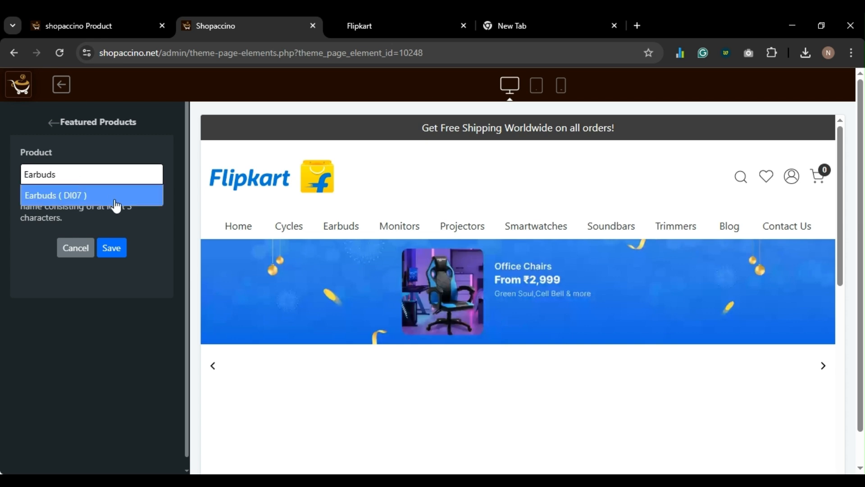
pyautogui.click(78, 198)
pyautogui.click(109, 247)
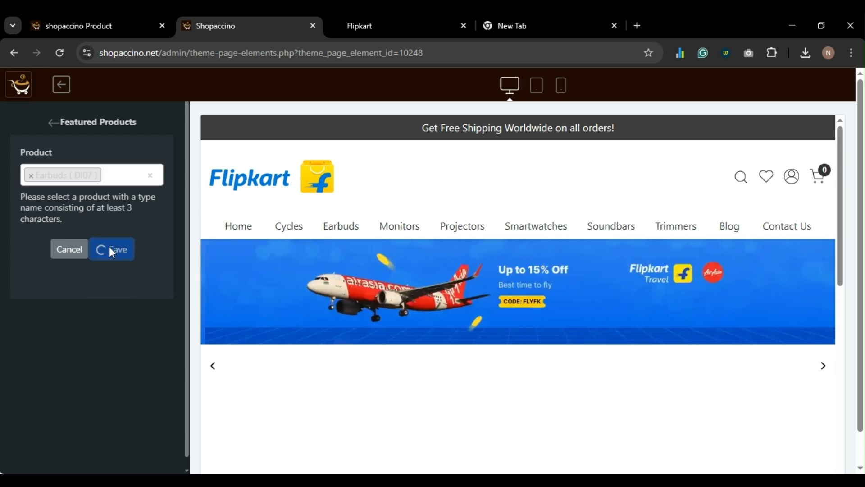
# - Save the Featured Products section settings
pyautogui.scroll(-10, 116, 252)
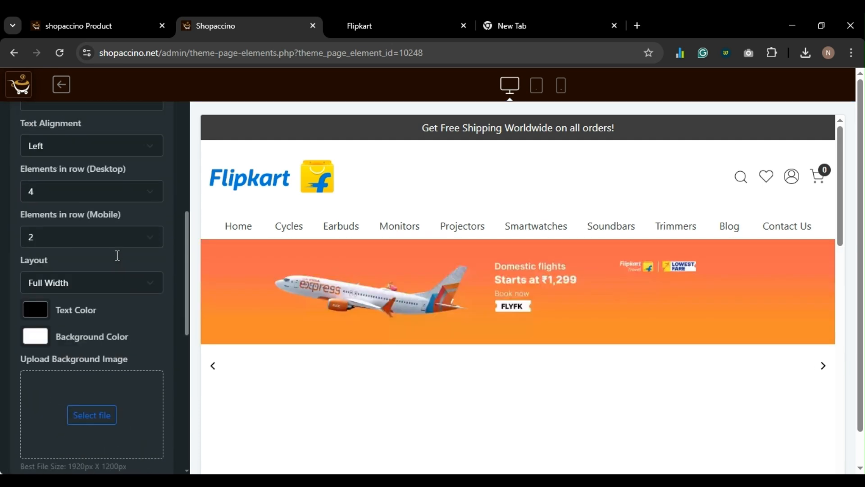
pyautogui.scroll(5, 115, 263)
pyautogui.scroll(-10, 114, 262)
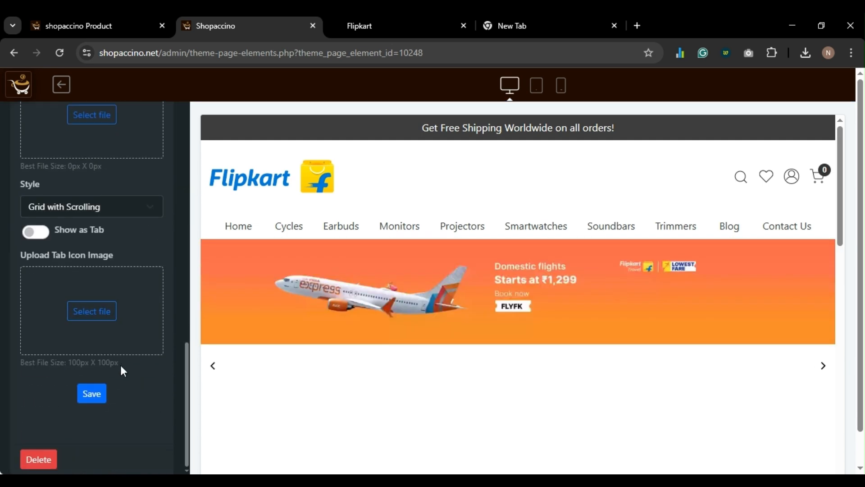
pyautogui.click(95, 393)
pyautogui.scroll(-5, 378, 347)
# - Set the Best Seller Products section's text alignment to Center
pyautogui.scroll(-3, 377, 345)
pyautogui.scroll(4, 367, 331)
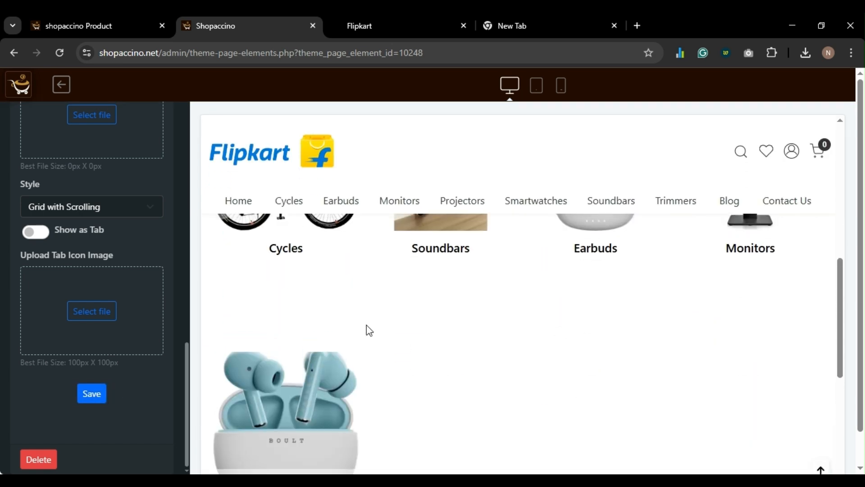
pyautogui.scroll(12, 81, 292)
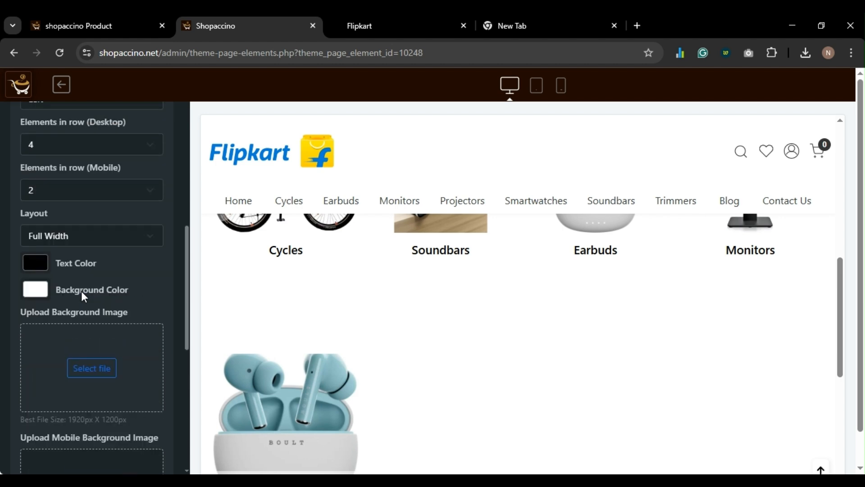
pyautogui.scroll(3, 81, 293)
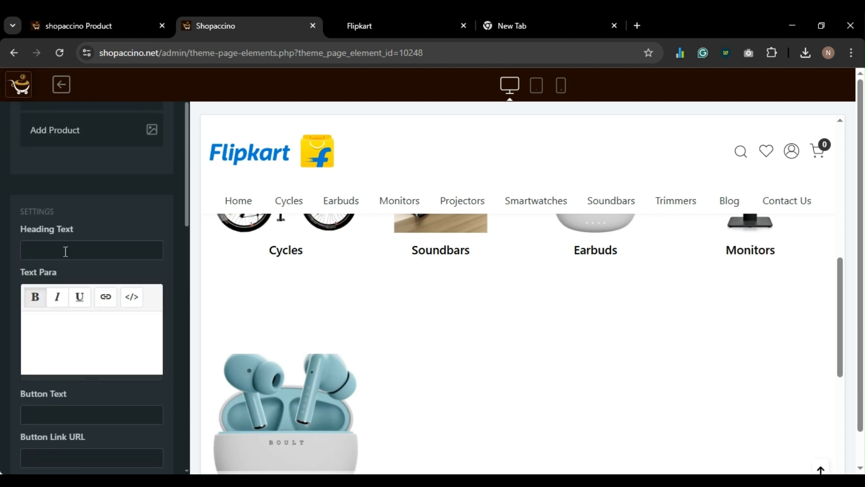
pyautogui.click(65, 251)
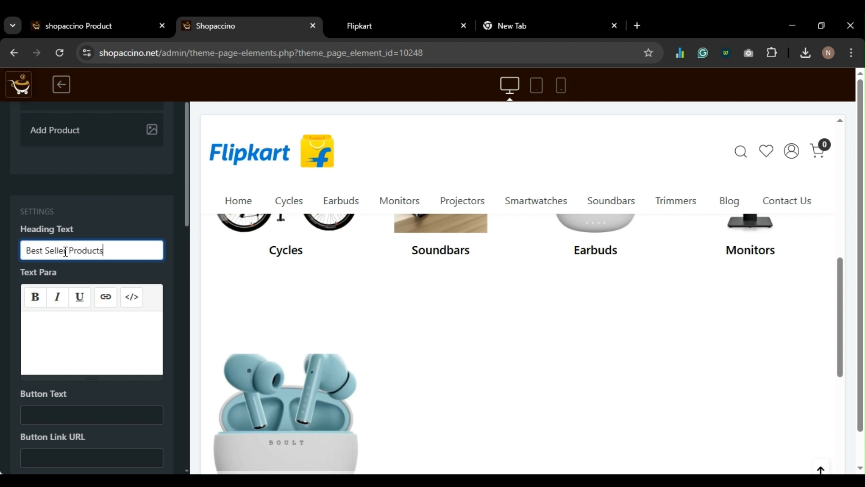
pyautogui.press('Tab')
pyautogui.scroll(-6, 65, 251)
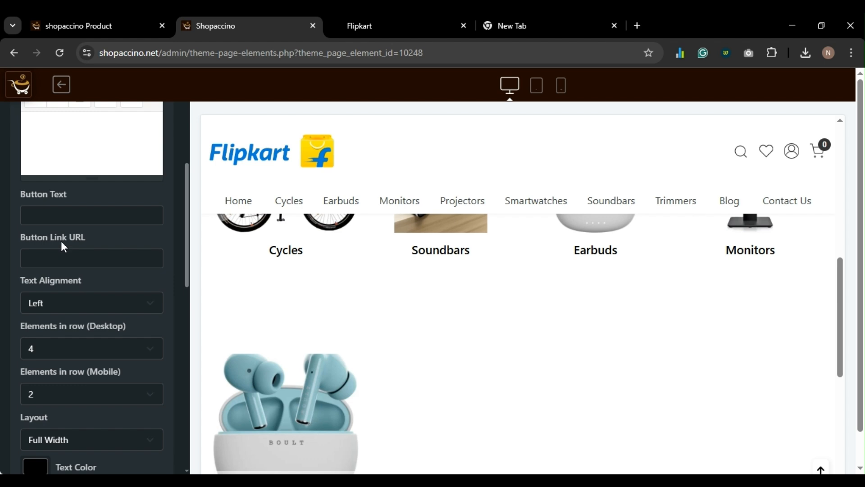
pyautogui.scroll(-1, 60, 219)
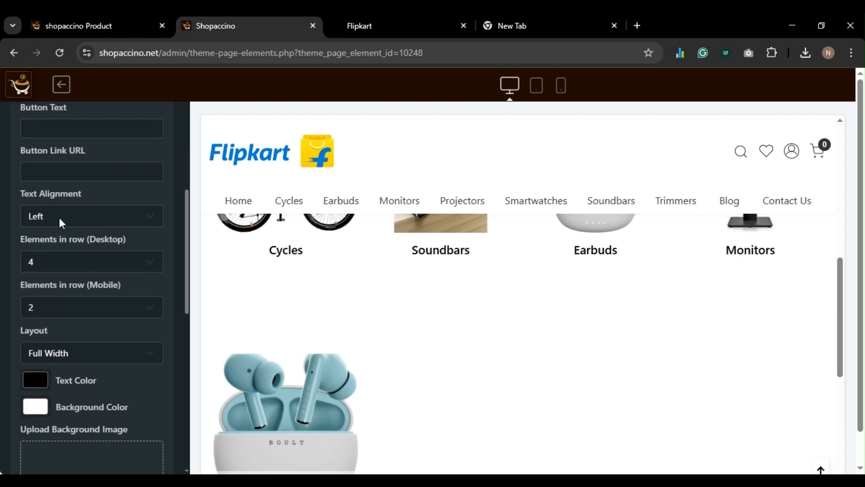
pyautogui.click(59, 219)
pyautogui.press('Down')
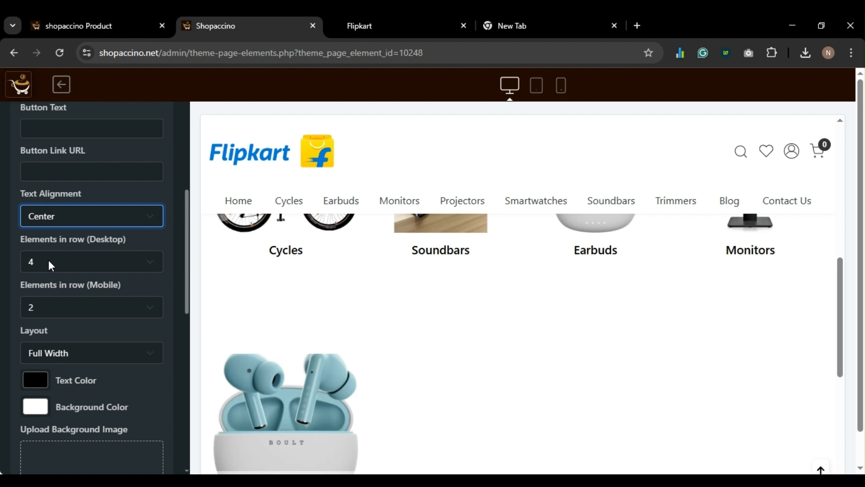
# - Keep the display style as Grid with Scrolling and save the section settings
pyautogui.scroll(-6, 49, 366)
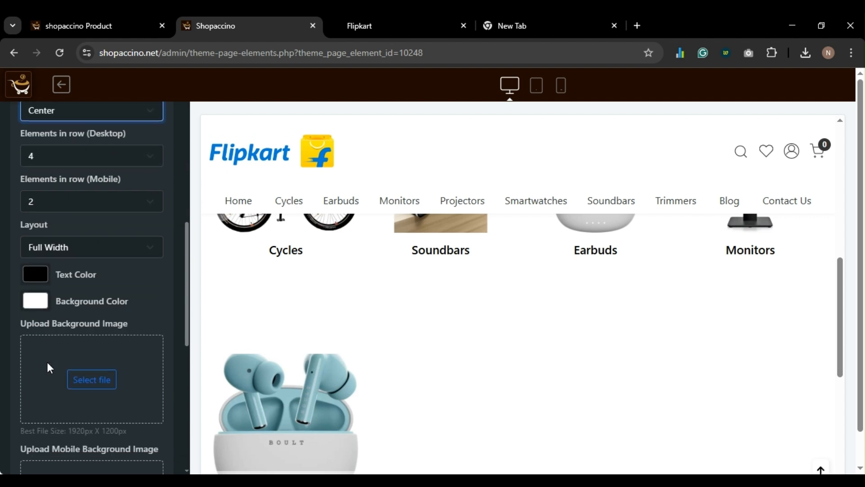
pyautogui.scroll(-3, 48, 364)
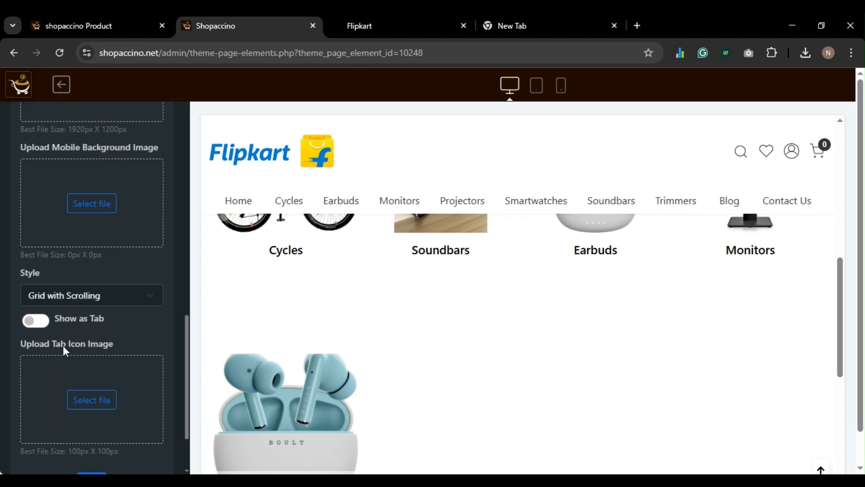
pyautogui.click(84, 302)
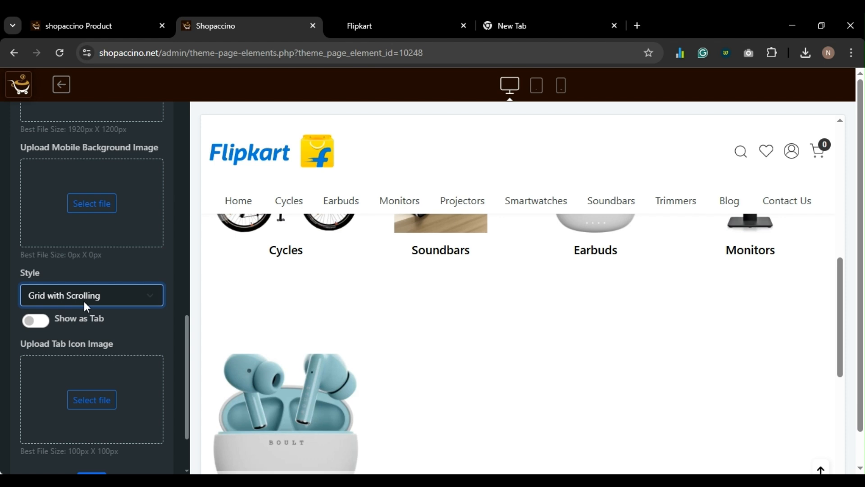
pyautogui.click(59, 317)
pyautogui.press('Down')
pyautogui.scroll(-2, 75, 327)
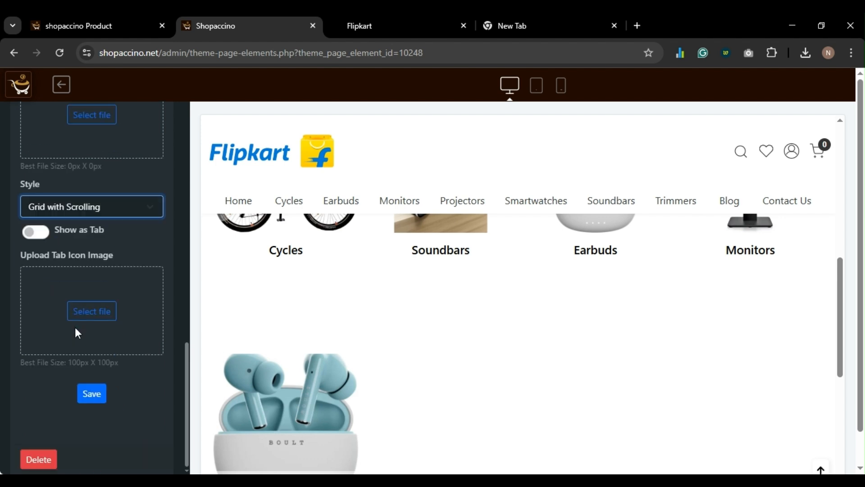
pyautogui.click(85, 399)
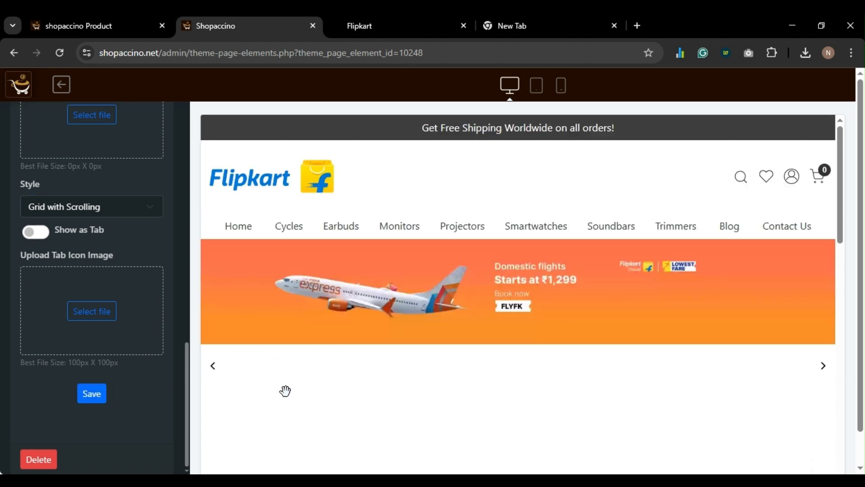
pyautogui.scroll(-5, 276, 423)
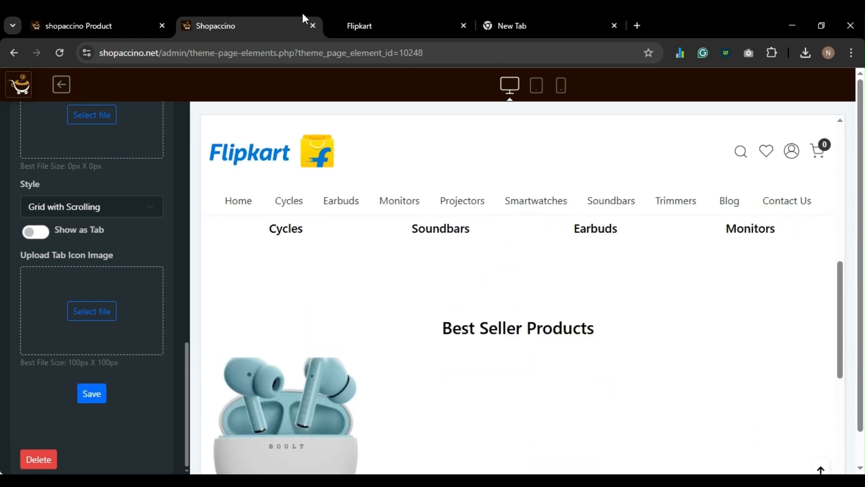
# - Check the live storefront's Best Seller Products section, then return to the admin product list
pyautogui.click(423, 14)
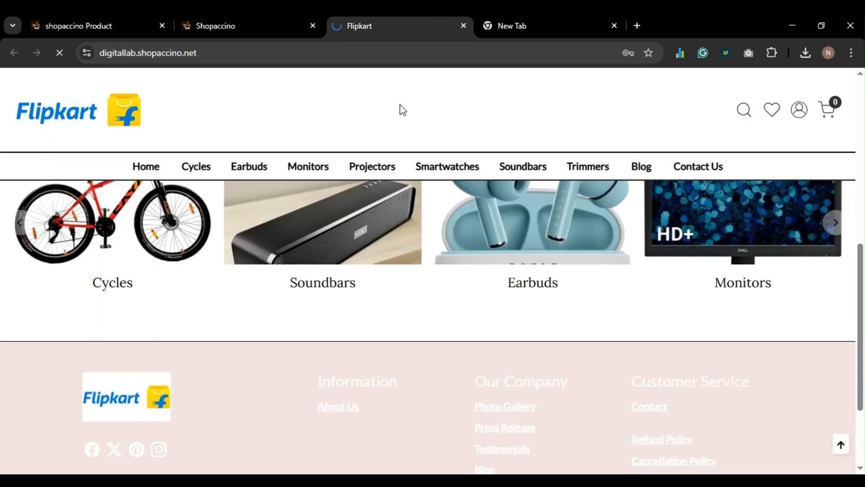
pyautogui.scroll(-3, 382, 306)
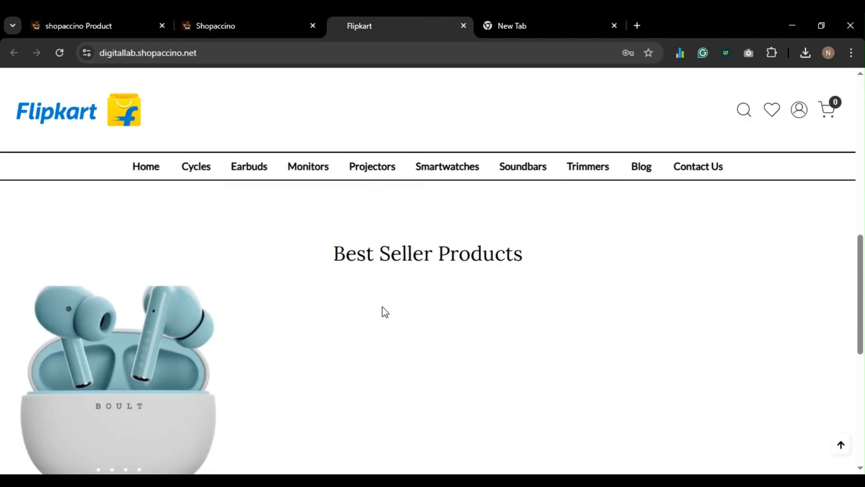
pyautogui.scroll(2, 315, 310)
pyautogui.scroll(-3, 315, 312)
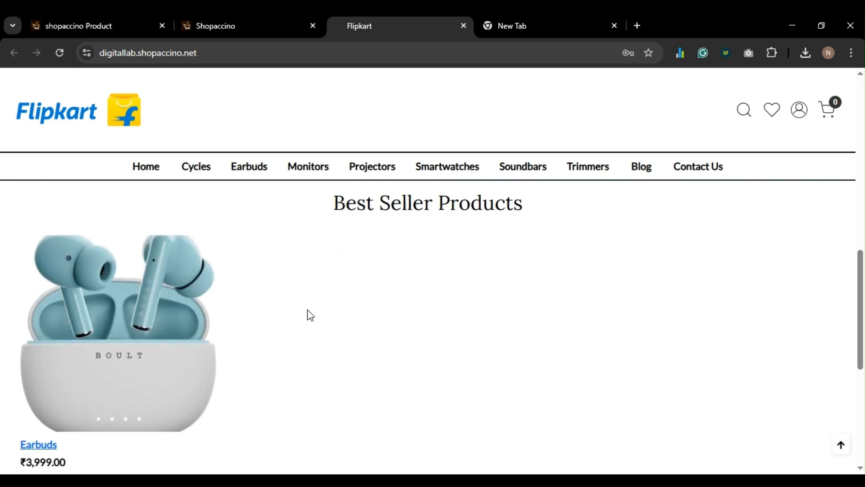
pyautogui.click(88, 24)
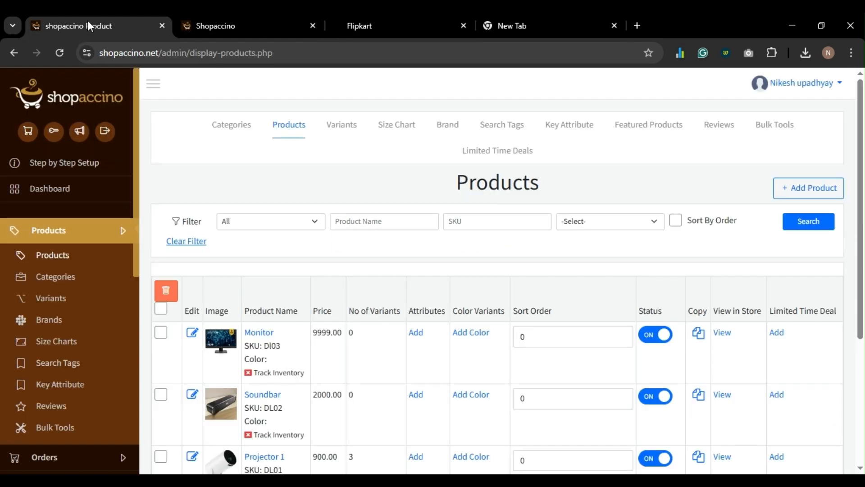
# - Open the Add Featured Products page from the Products list's Featured Products tab
pyautogui.click(54, 255)
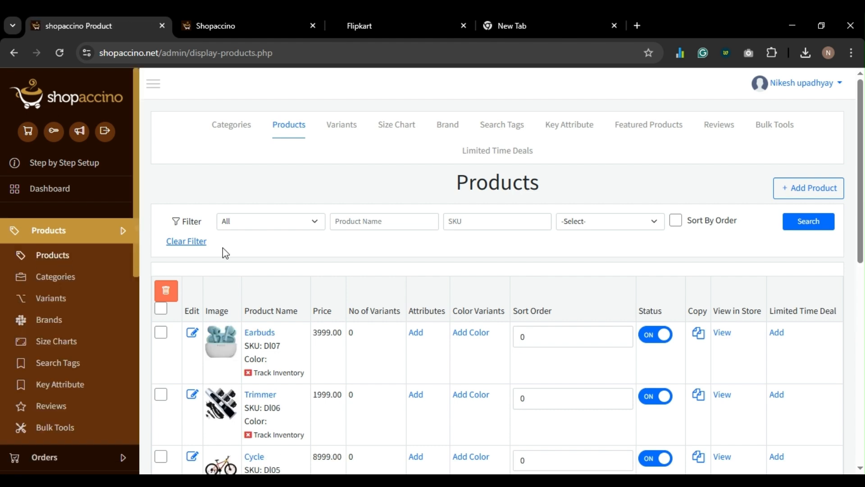
pyautogui.click(650, 127)
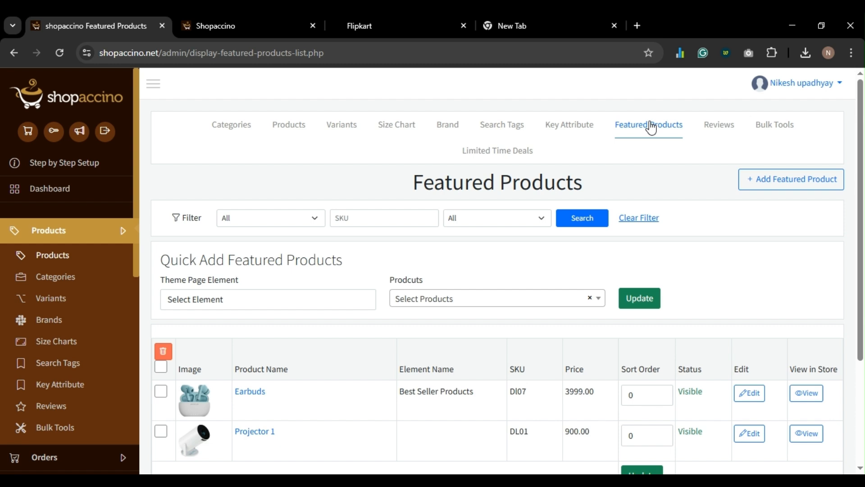
pyautogui.click(774, 185)
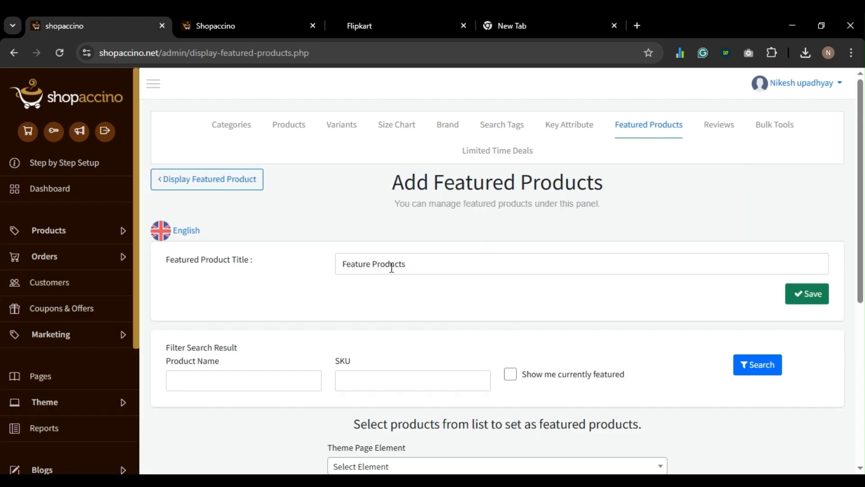
# - Choose Best Seller Products as the Theme Page Element for the featured products
pyautogui.scroll(-5, 380, 298)
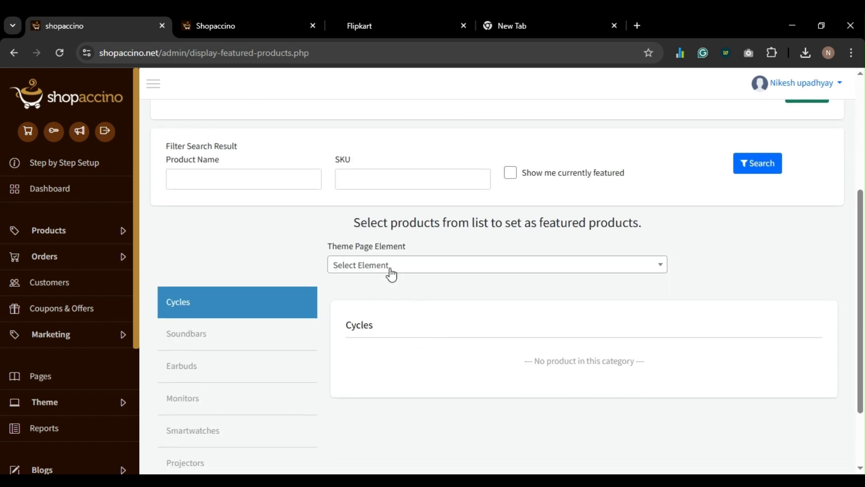
pyautogui.click(390, 267)
pyautogui.click(383, 332)
pyautogui.click(391, 27)
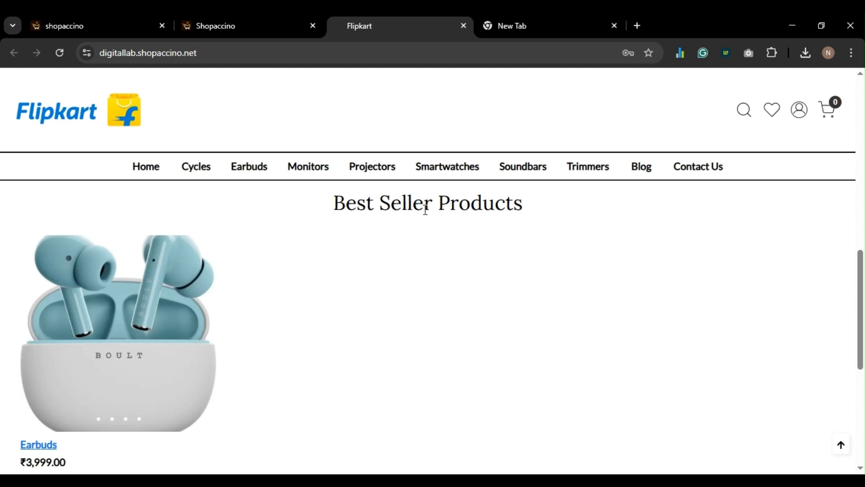
pyautogui.click(114, 23)
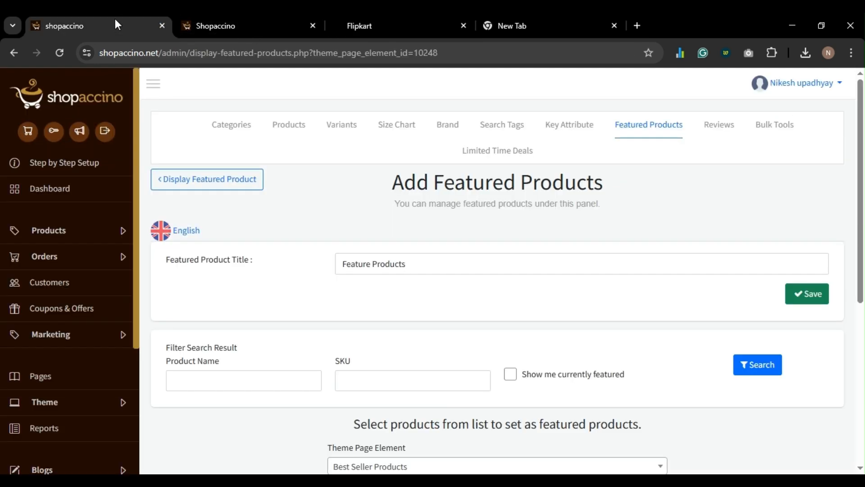
# - Tick Soundbar, Monitor, Smartwatch and Projector 1 in their categories and submit
pyautogui.scroll(-6, 416, 282)
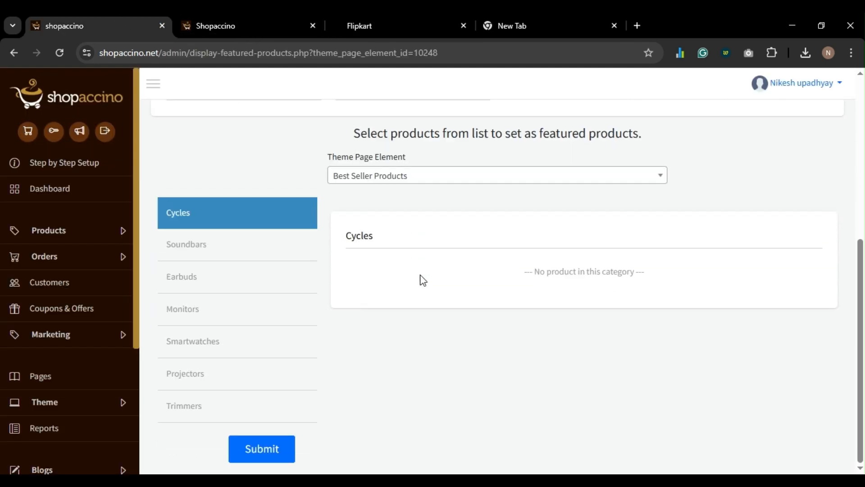
pyautogui.click(229, 250)
pyautogui.click(352, 327)
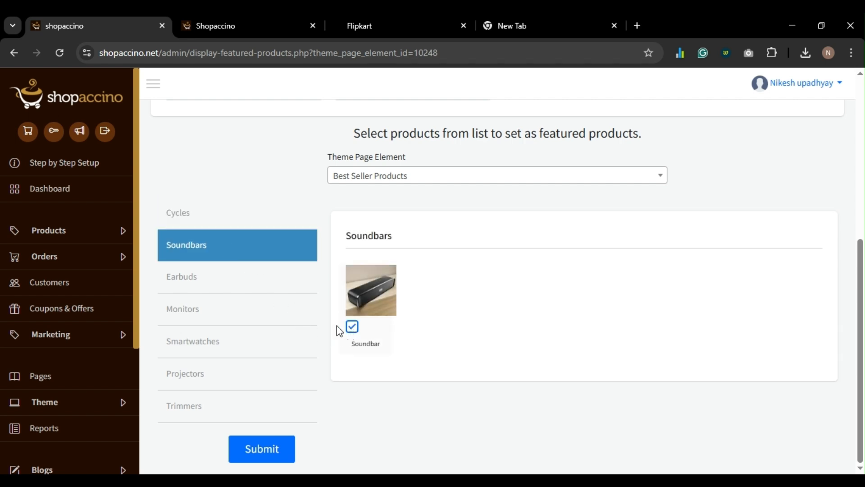
pyautogui.click(228, 285)
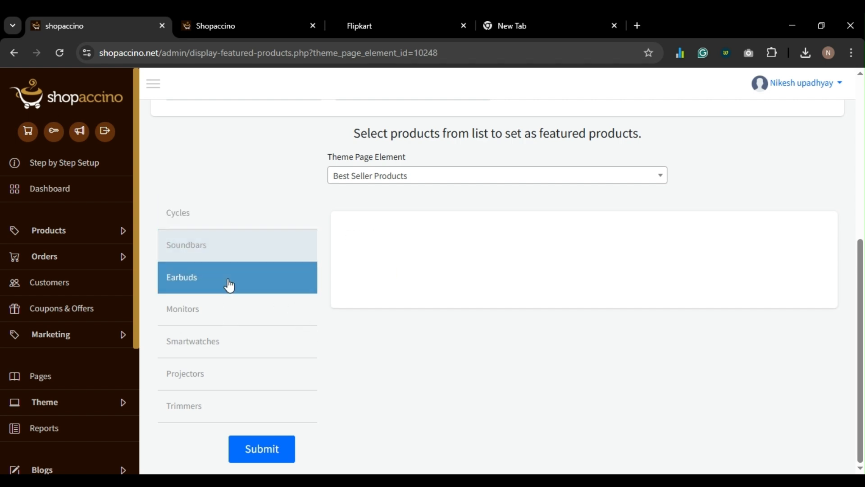
pyautogui.click(218, 313)
pyautogui.click(352, 326)
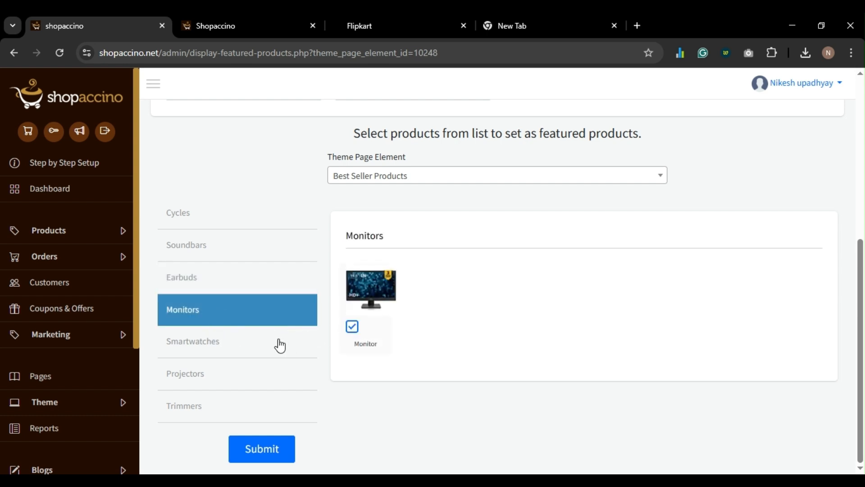
pyautogui.click(280, 345)
pyautogui.click(352, 326)
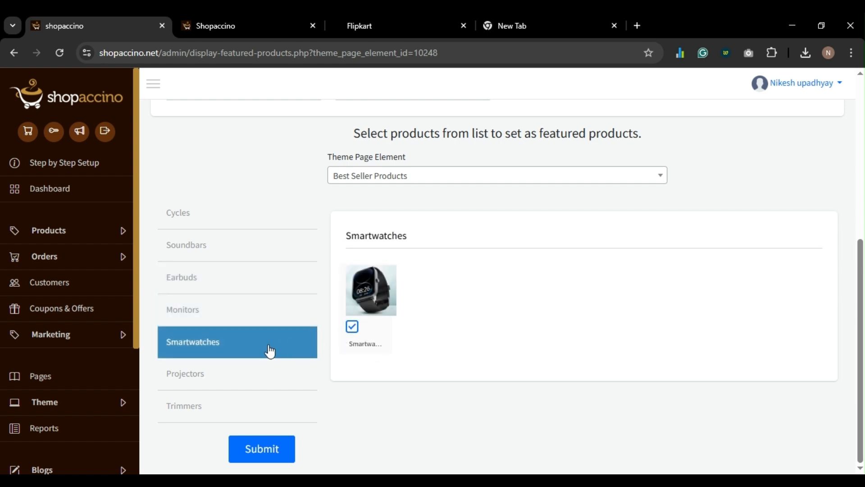
pyautogui.click(221, 378)
pyautogui.click(352, 326)
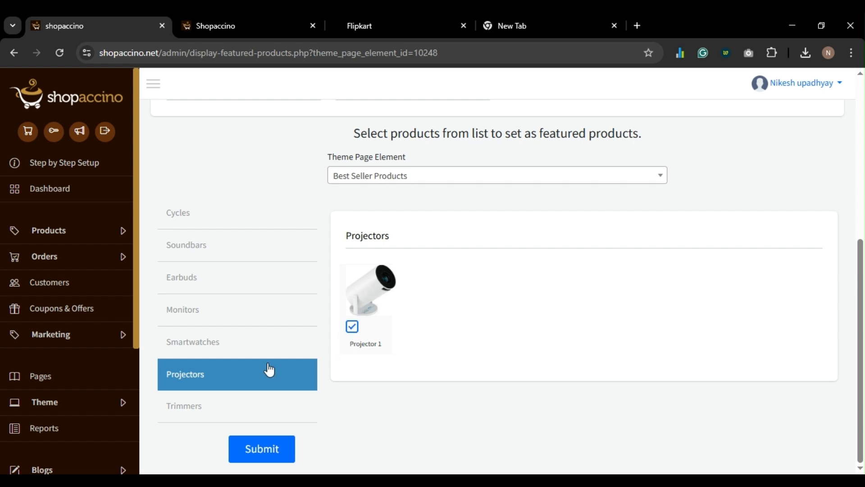
pyautogui.click(204, 410)
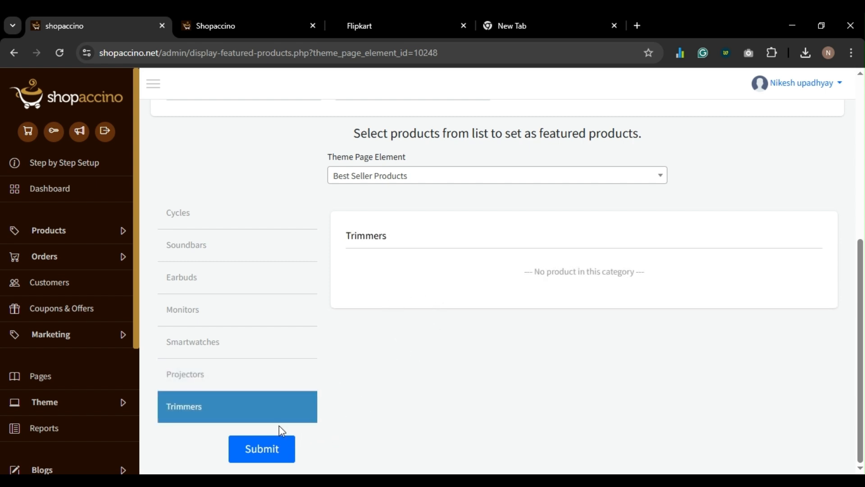
pyautogui.click(265, 448)
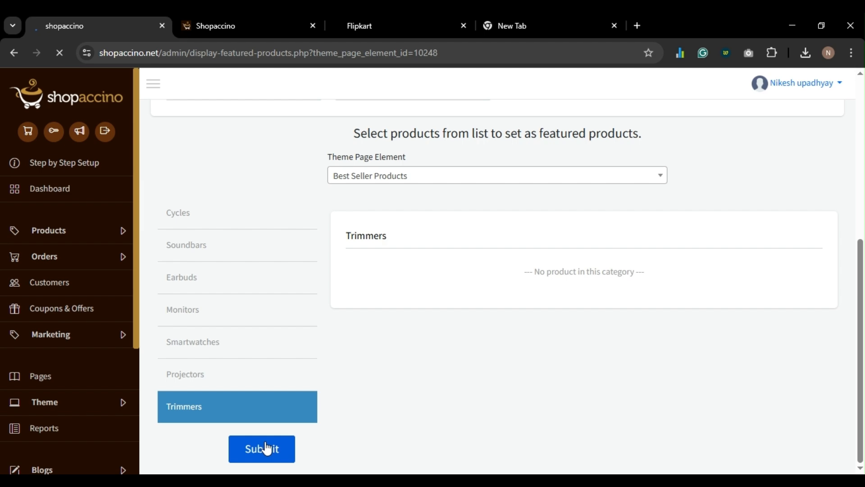
pyautogui.scroll(-5, 401, 325)
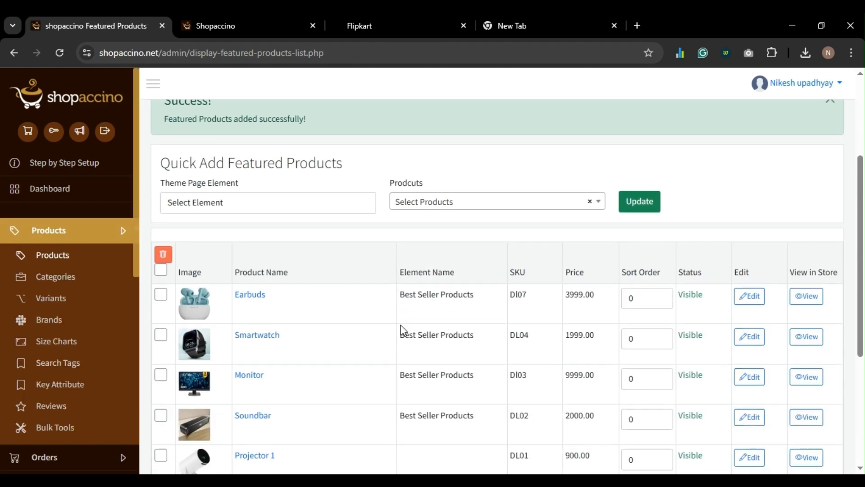
# - Search Best Seller Products with 'Show me currently featured' ticked on a new featured-products form
pyautogui.scroll(-3, 401, 325)
pyautogui.scroll(7, 401, 326)
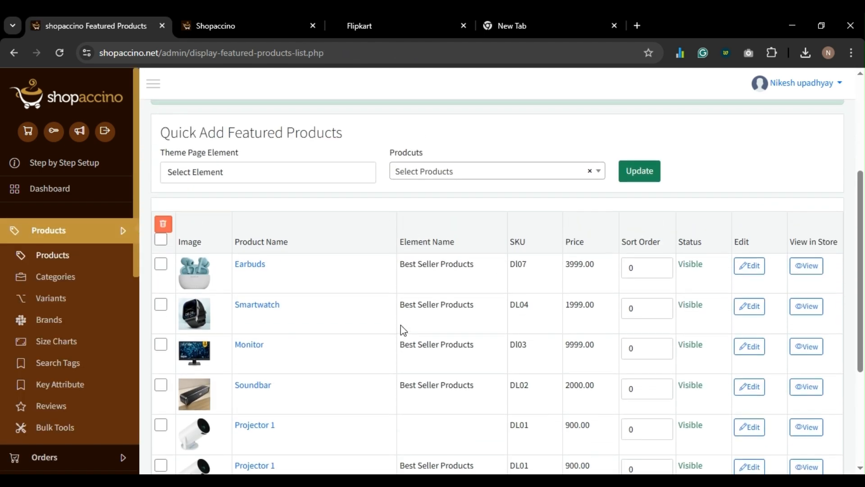
pyautogui.scroll(-1, 541, 311)
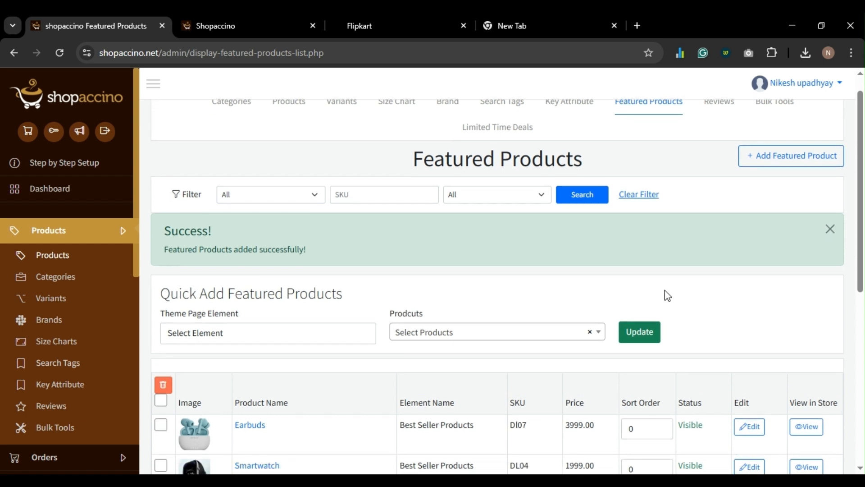
pyautogui.scroll(1, 702, 252)
pyautogui.click(764, 190)
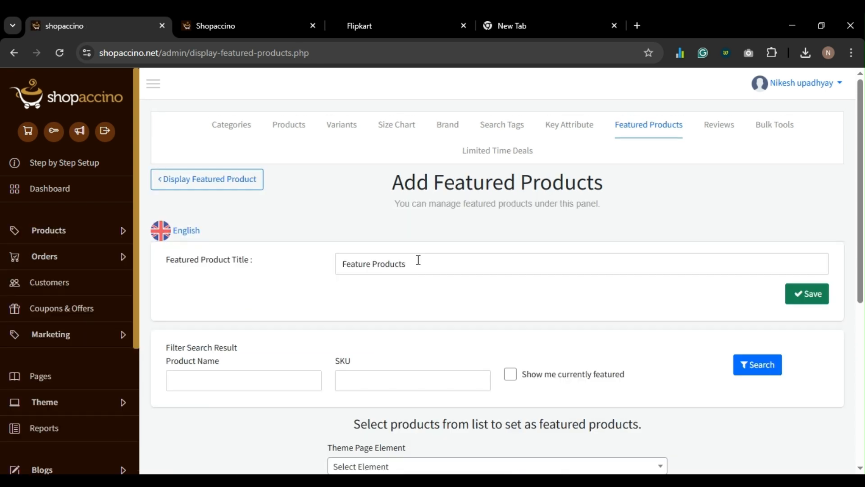
pyautogui.scroll(-6, 417, 257)
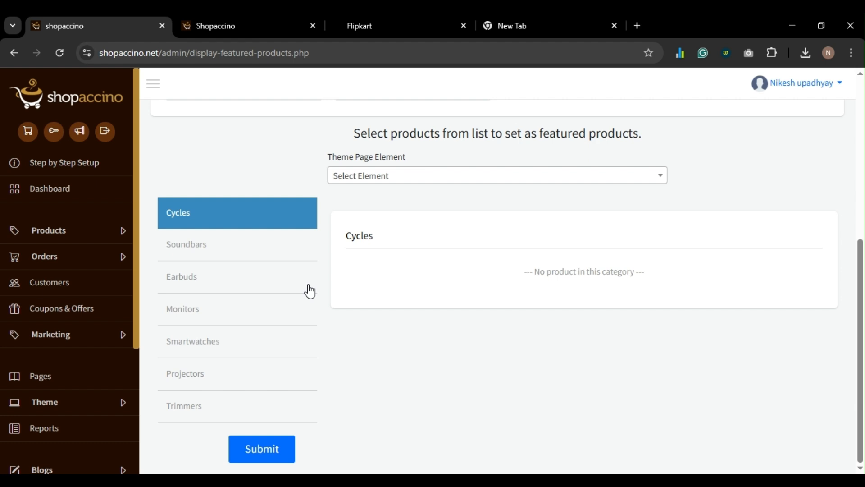
pyautogui.scroll(2, 310, 291)
pyautogui.click(391, 251)
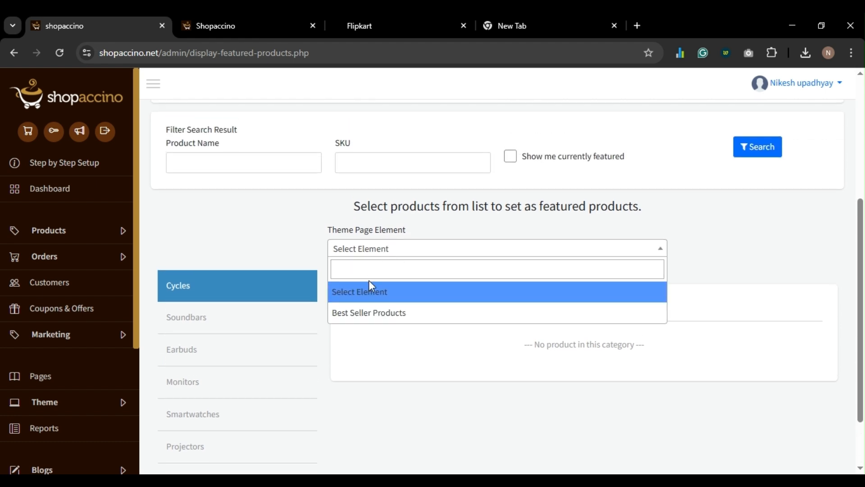
pyautogui.click(368, 313)
pyautogui.scroll(-4, 513, 225)
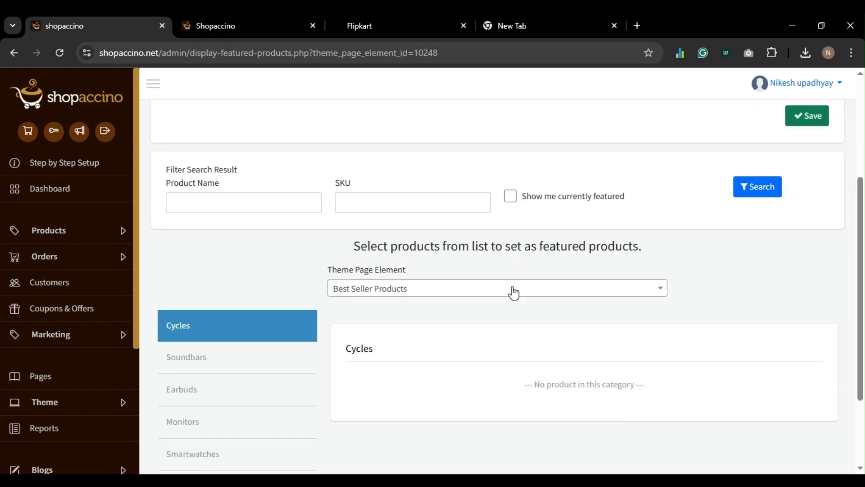
pyautogui.scroll(1, 513, 279)
pyautogui.click(510, 240)
pyautogui.scroll(-3, 545, 325)
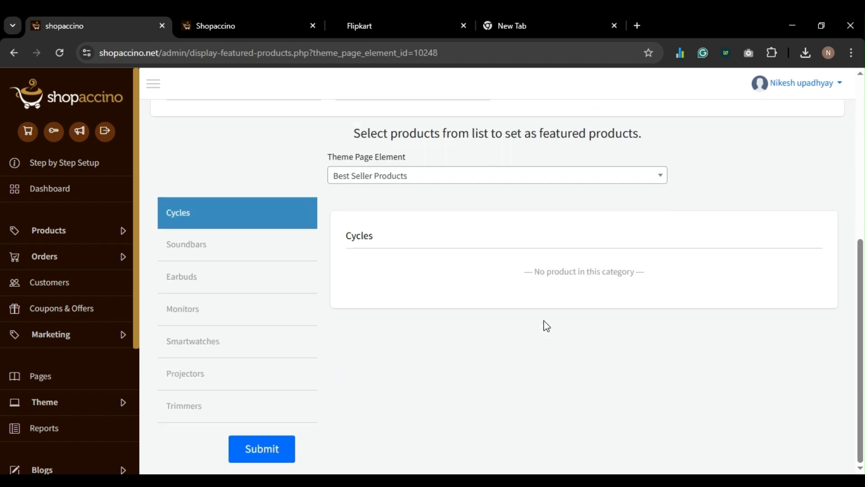
pyautogui.scroll(3, 630, 297)
pyautogui.click(750, 235)
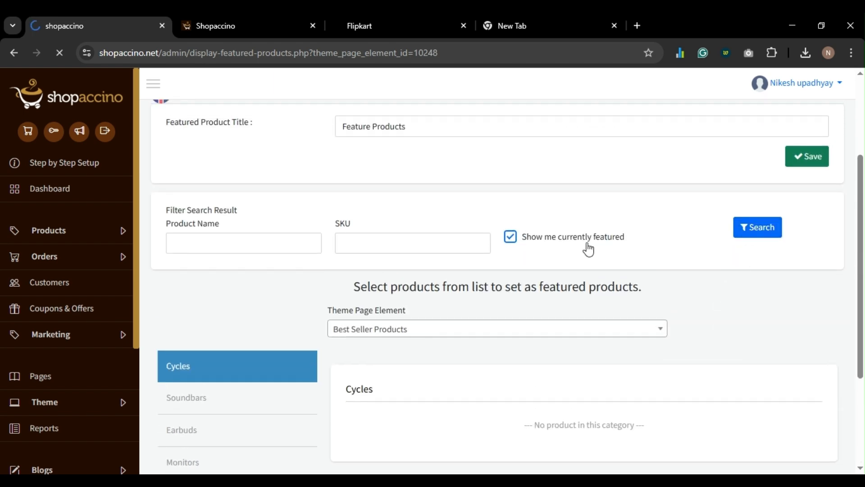
# - Review the Soundbars, Monitors and Earbuds categories' featured products
pyautogui.scroll(-5, 467, 298)
pyautogui.scroll(-1, 468, 298)
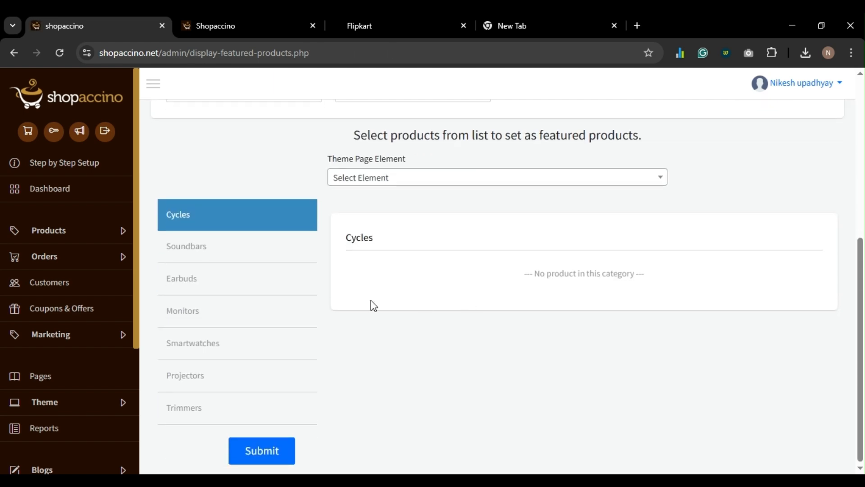
pyautogui.click(261, 258)
pyautogui.click(261, 304)
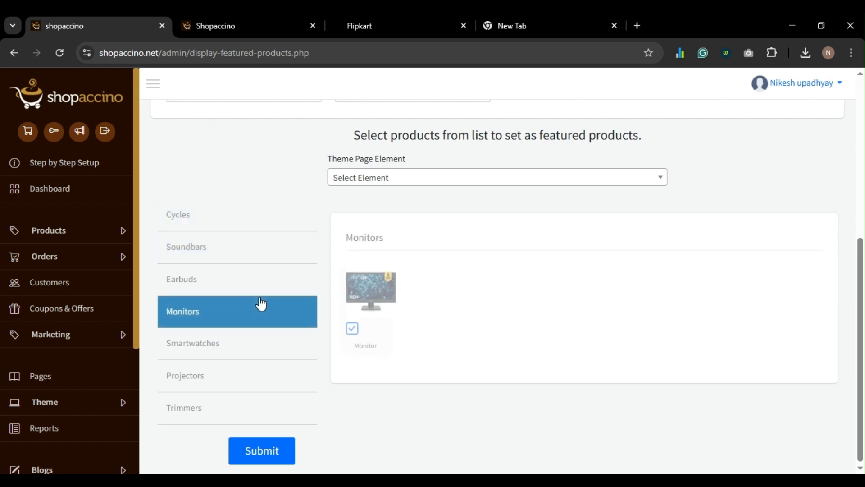
pyautogui.click(262, 292)
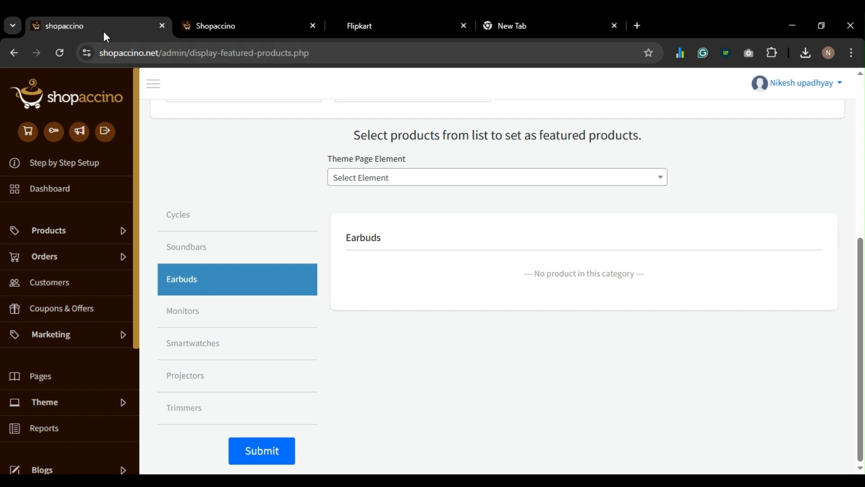
# - Glance at the theme editor, then open the product list in a new tab
pyautogui.click(237, 28)
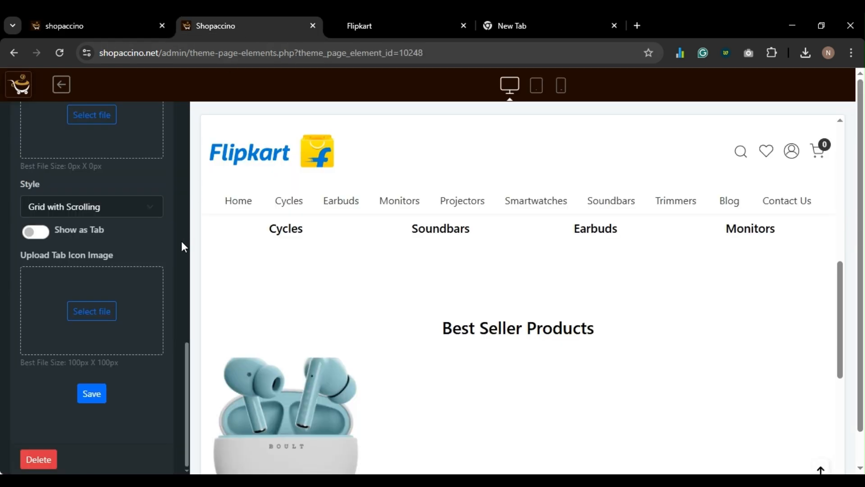
pyautogui.scroll(3, 181, 241)
pyautogui.click(76, 22)
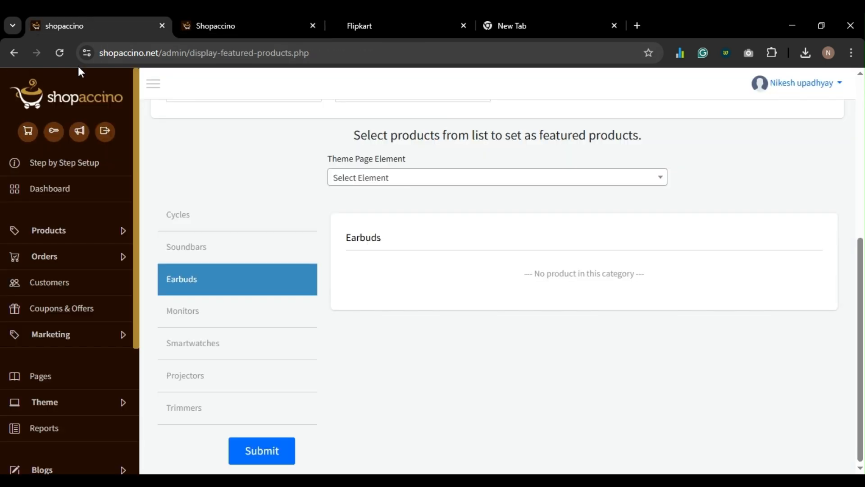
pyautogui.click(57, 230)
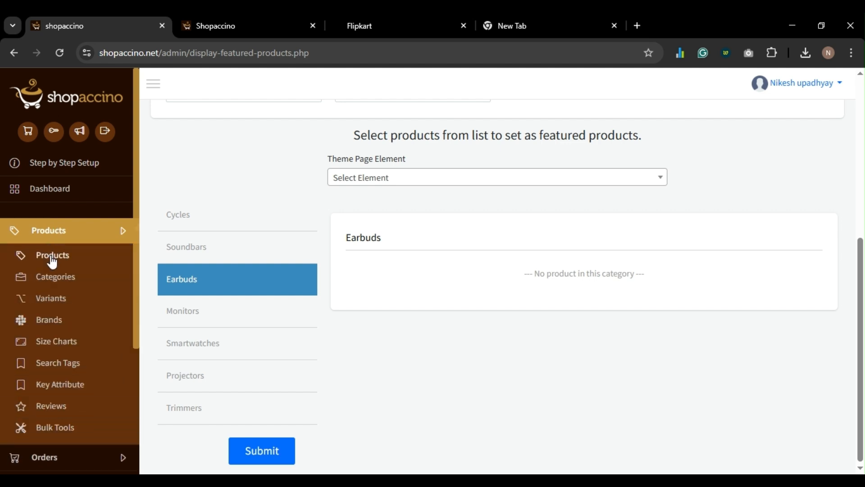
pyautogui.keyDown('ctrl'); pyautogui.click(52, 254); pyautogui.keyUp('ctrl')
# - Save the Earbuds product with Earbuds as primary category, then return to the featured products form
pyautogui.click(220, 26)
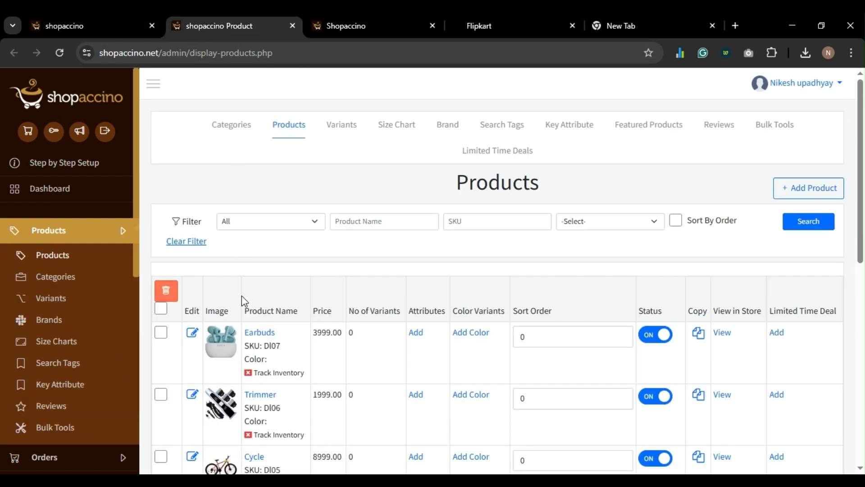
pyautogui.scroll(-1, 244, 300)
pyautogui.keyDown('ctrl'); pyautogui.click(261, 308); pyautogui.keyUp('ctrl')
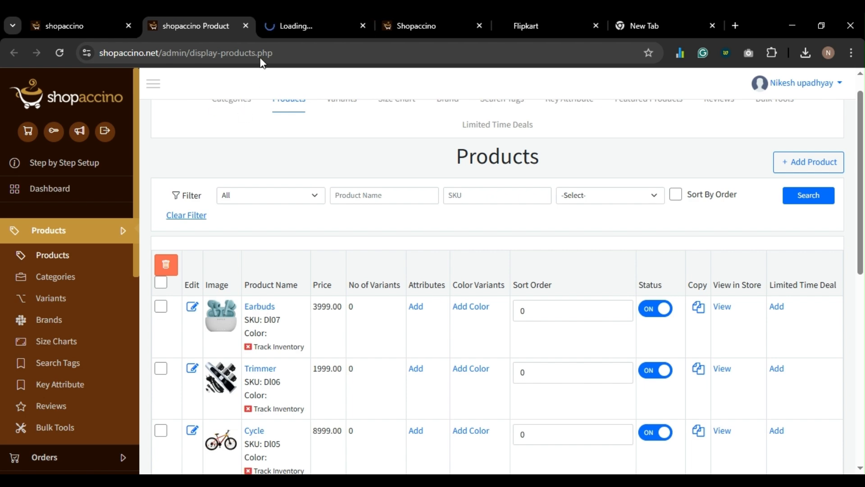
pyautogui.click(313, 23)
pyautogui.scroll(-12, 292, 284)
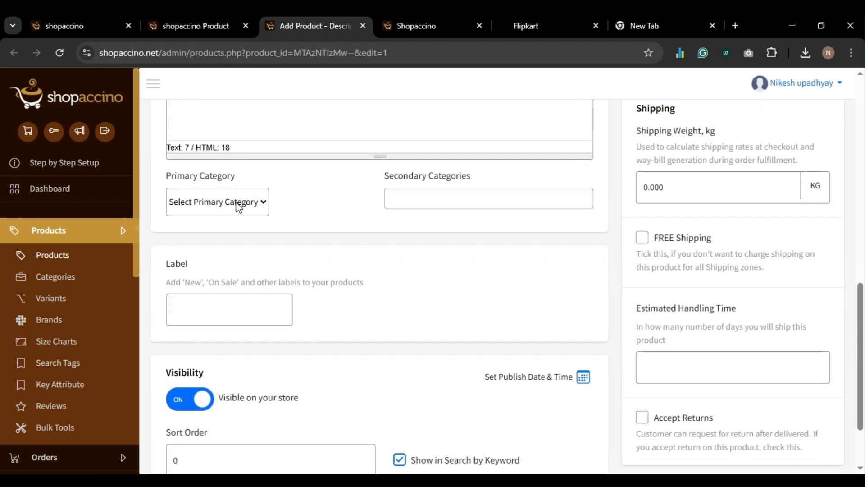
pyautogui.scroll(-2, 409, 299)
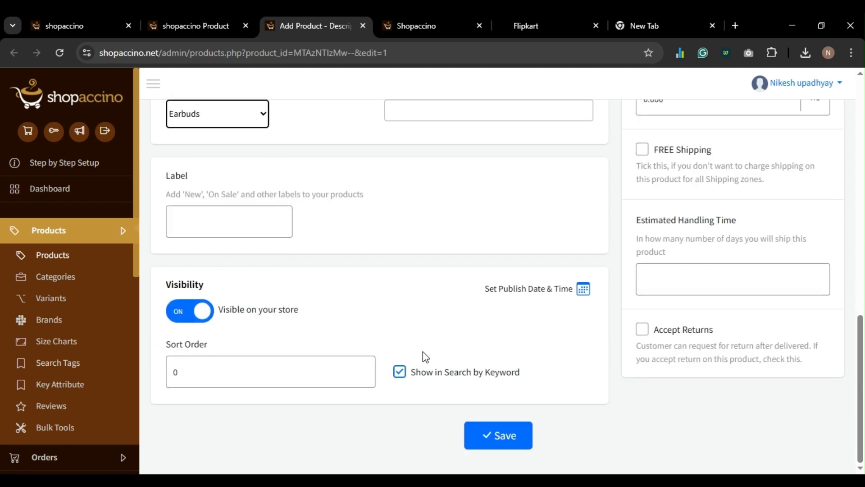
pyautogui.click(481, 436)
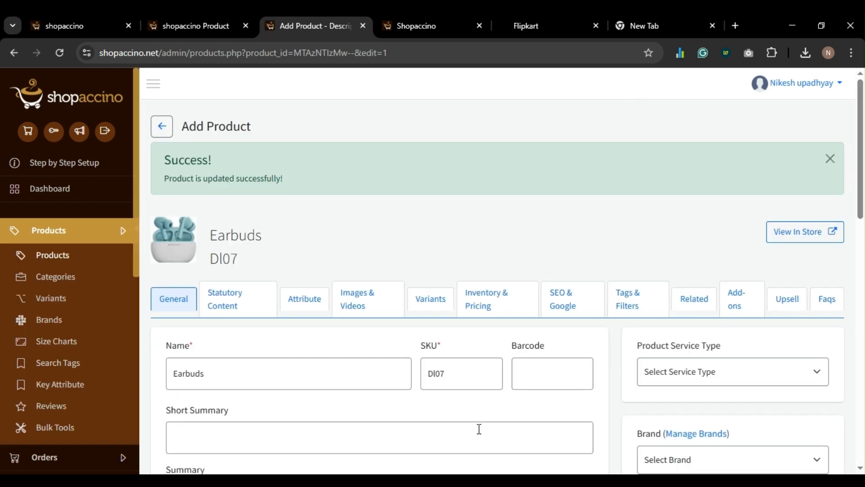
pyautogui.hotkey('ctrl', 'w')
pyautogui.click(88, 20)
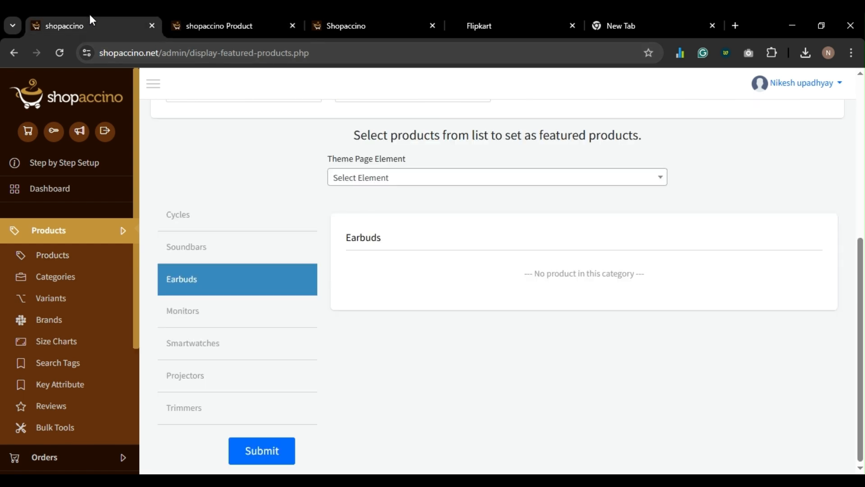
# - Inspect the Monitors, Smartwatches, Projectors and Trimmers categories, finding Trimmers has no products
pyautogui.click(208, 312)
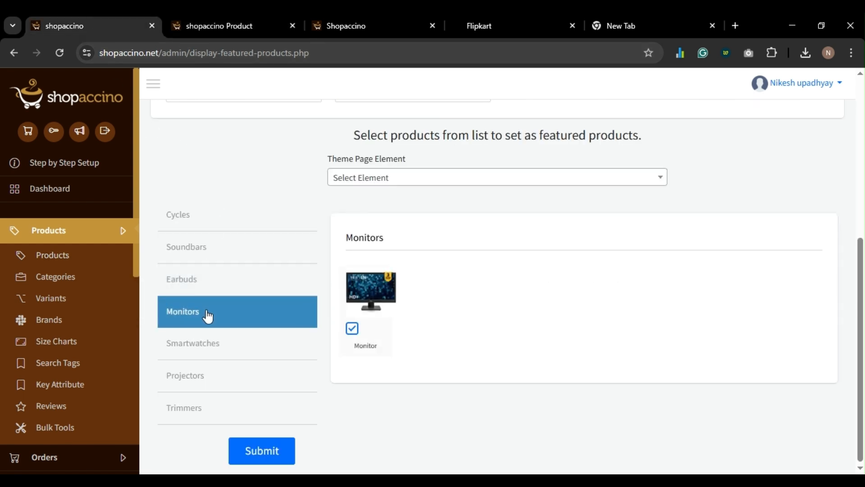
pyautogui.click(201, 344)
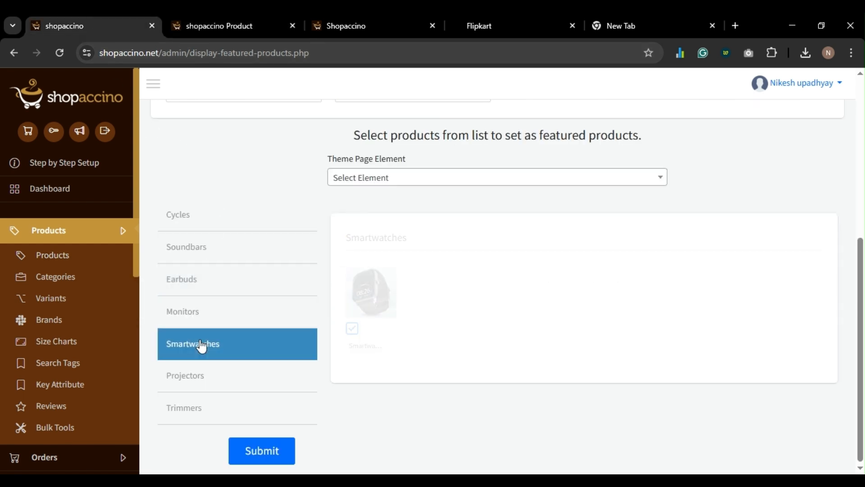
pyautogui.click(194, 379)
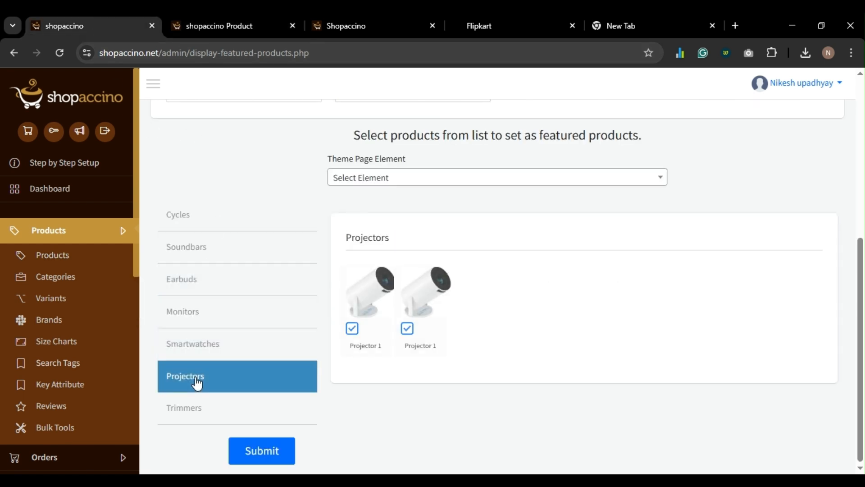
pyautogui.click(194, 410)
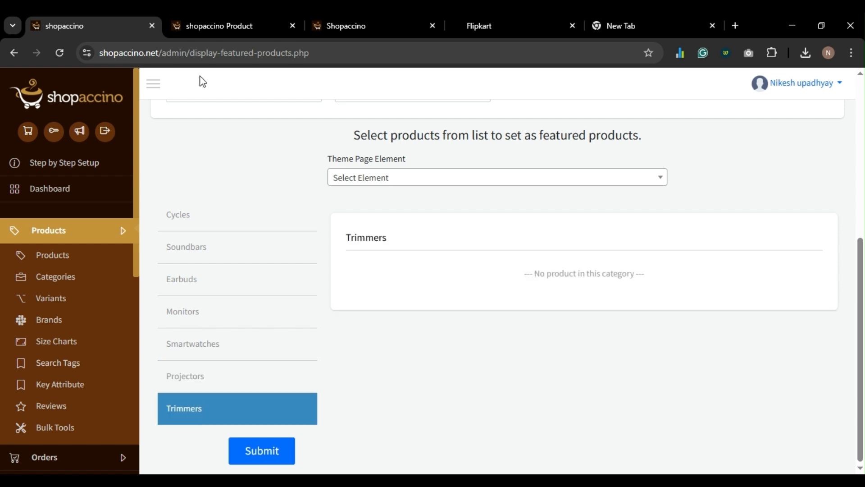
# - Open Trimmer and Cycle for editing, and save Trimmer with Trimmers as its primary category
pyautogui.click(237, 29)
pyautogui.scroll(-4, 230, 210)
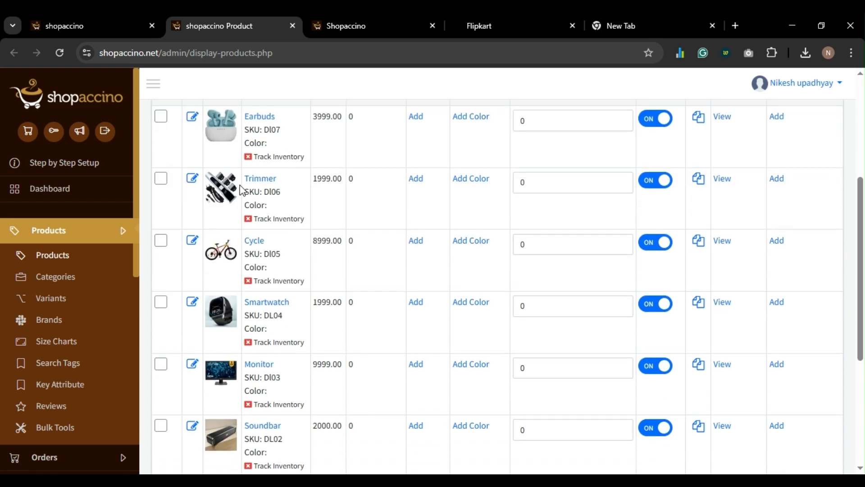
pyautogui.middleClick(260, 179)
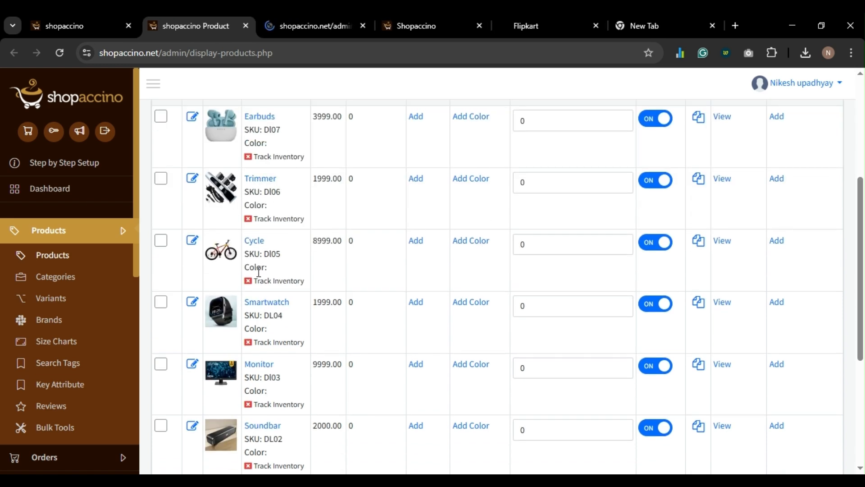
pyautogui.middleClick(252, 242)
pyautogui.click(261, 27)
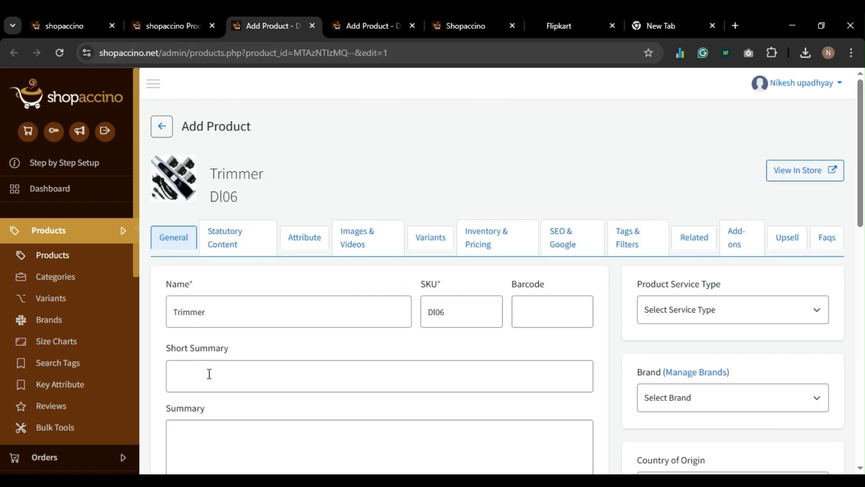
pyautogui.scroll(-10, 228, 344)
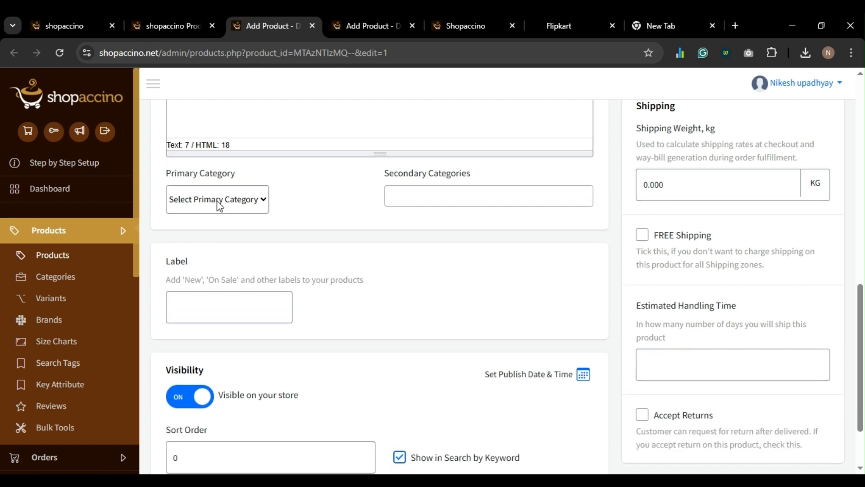
pyautogui.click(268, 273)
pyautogui.scroll(6, 270, 279)
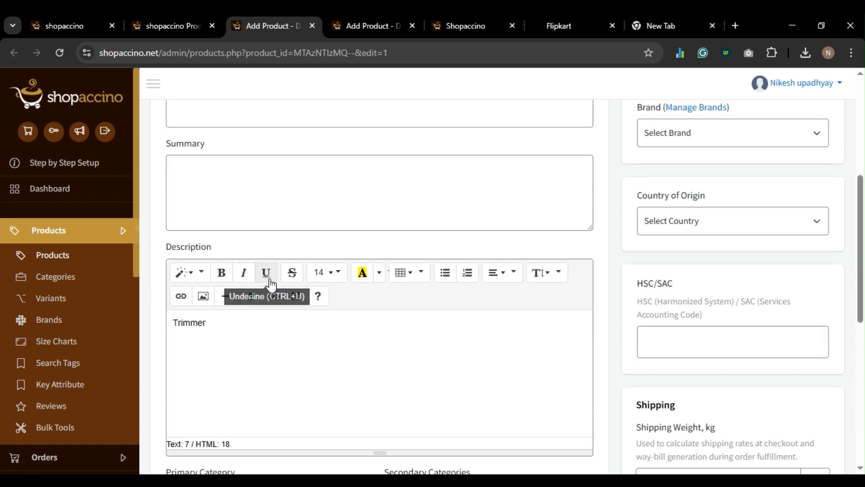
pyautogui.scroll(-5, 270, 283)
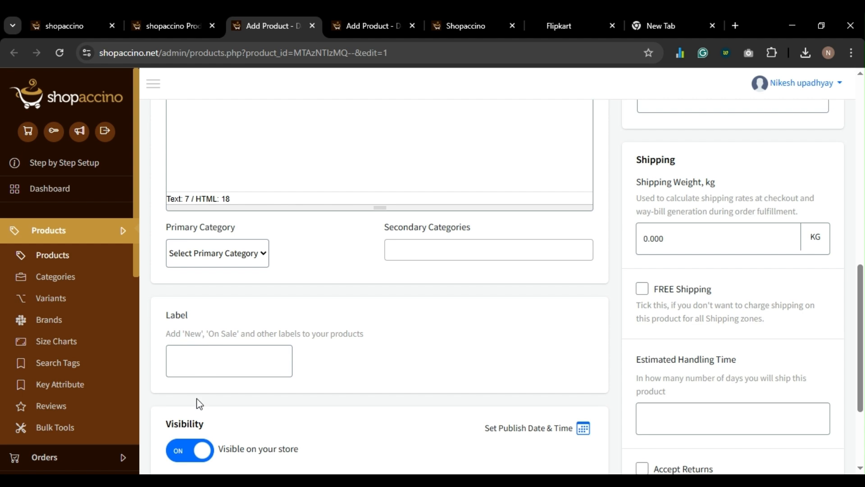
pyautogui.press('t')
pyautogui.scroll(-3, 491, 388)
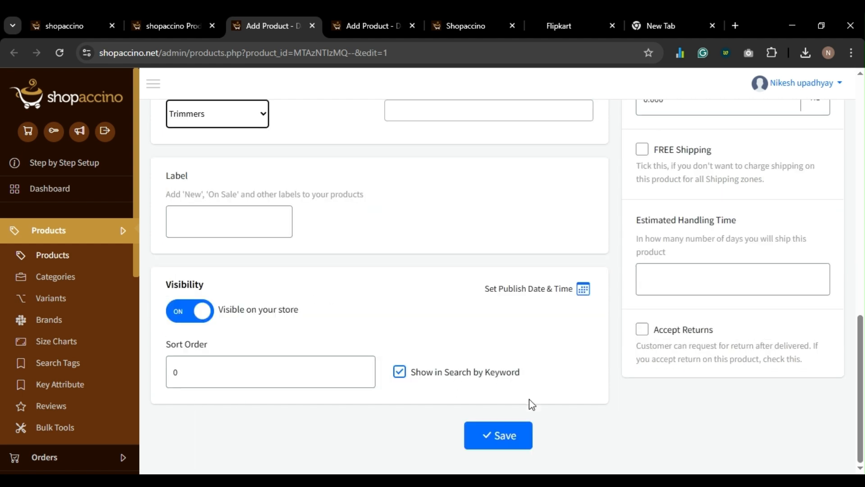
pyautogui.click(500, 434)
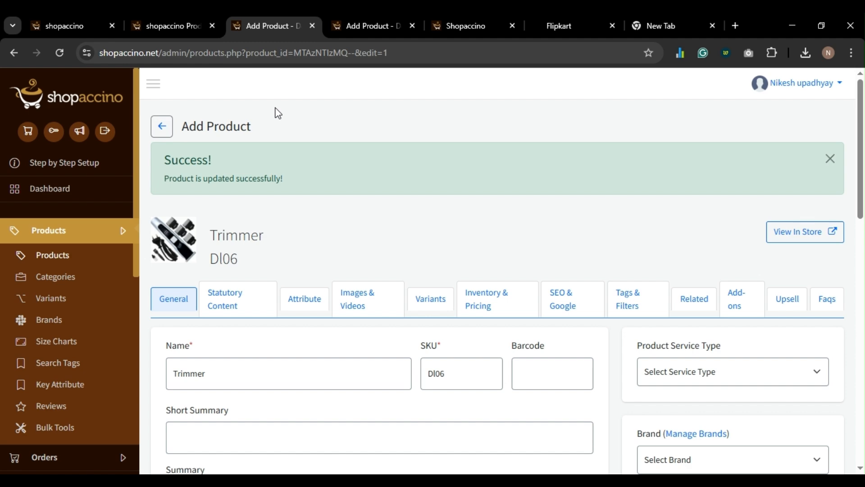
pyautogui.hotkey('ctrl', 'w')
# - Save the Cycle product with Cycles as its primary category and return to the admin page
pyautogui.scroll(-12, 221, 279)
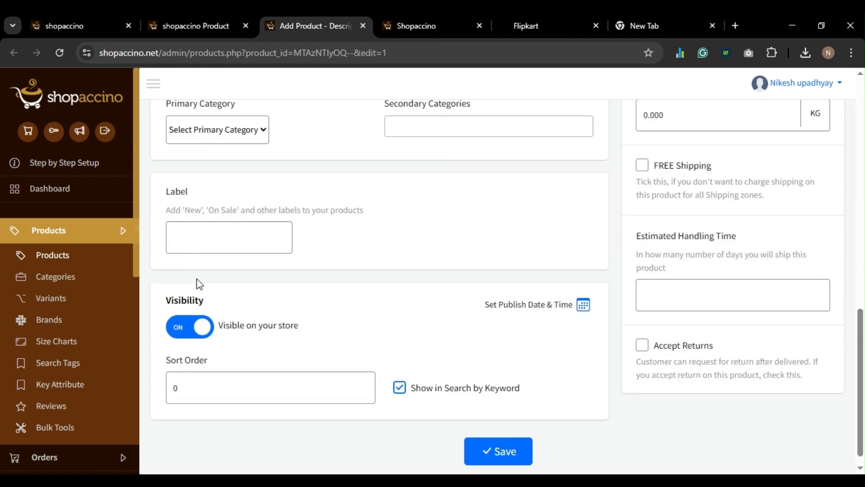
pyautogui.click(194, 173)
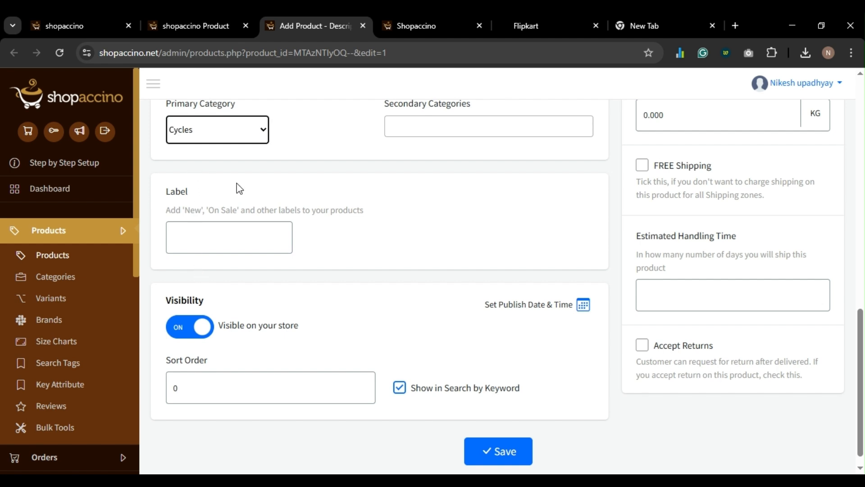
pyautogui.scroll(-1, 447, 426)
pyautogui.click(507, 439)
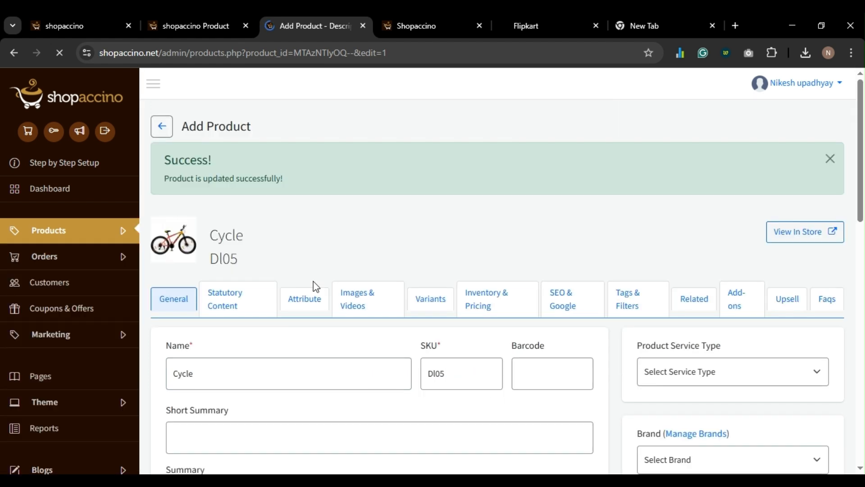
pyautogui.hotkey('ctrl', 'w')
pyautogui.click(89, 13)
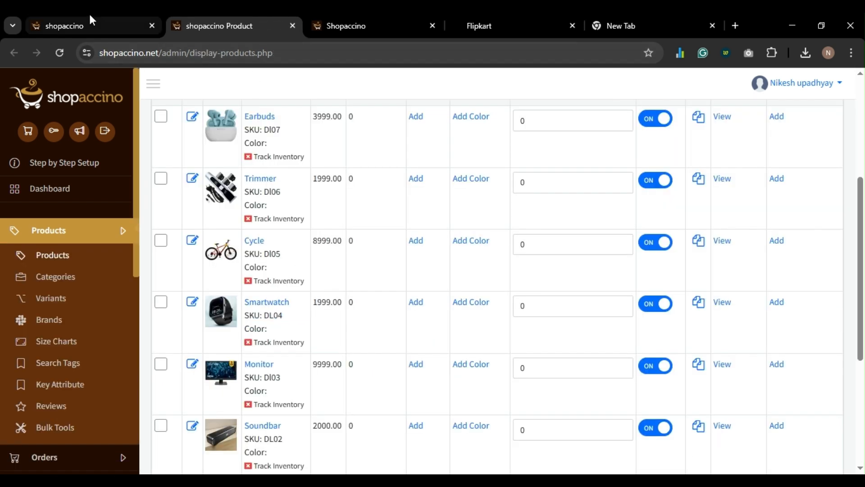
# - Reload the featured-products page and select the Best Seller Products theme page element
pyautogui.press('F5')
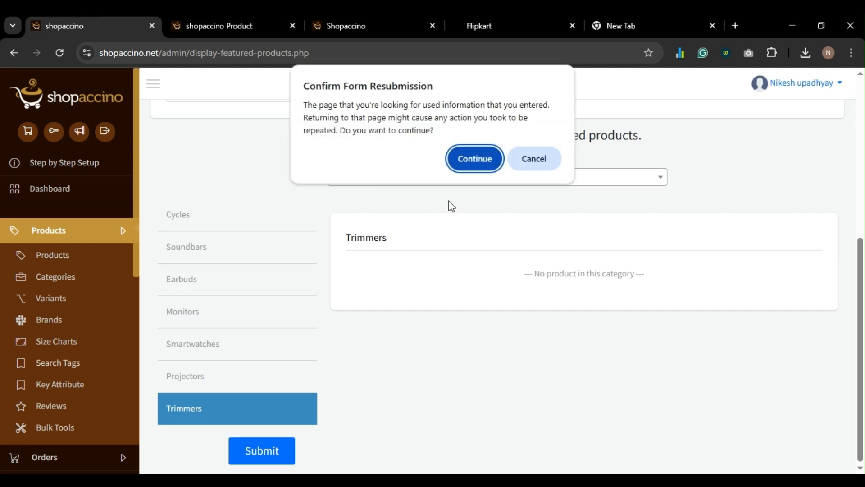
pyautogui.click(471, 158)
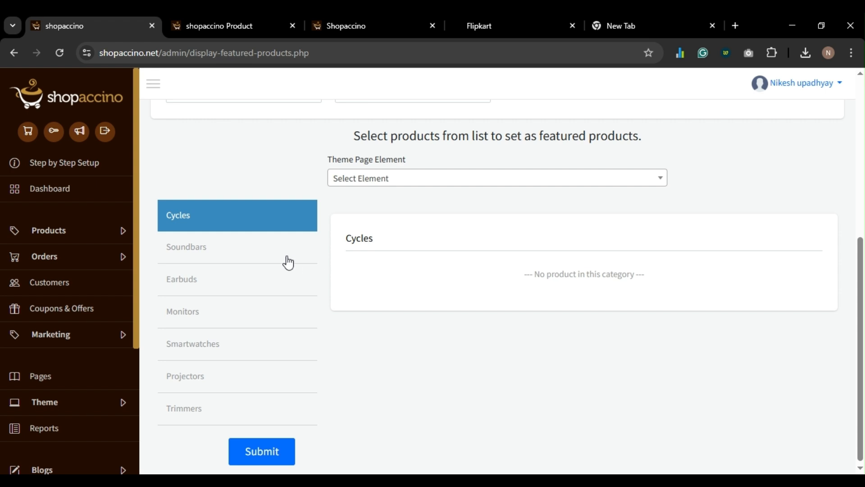
pyautogui.press('F5')
pyautogui.click(473, 163)
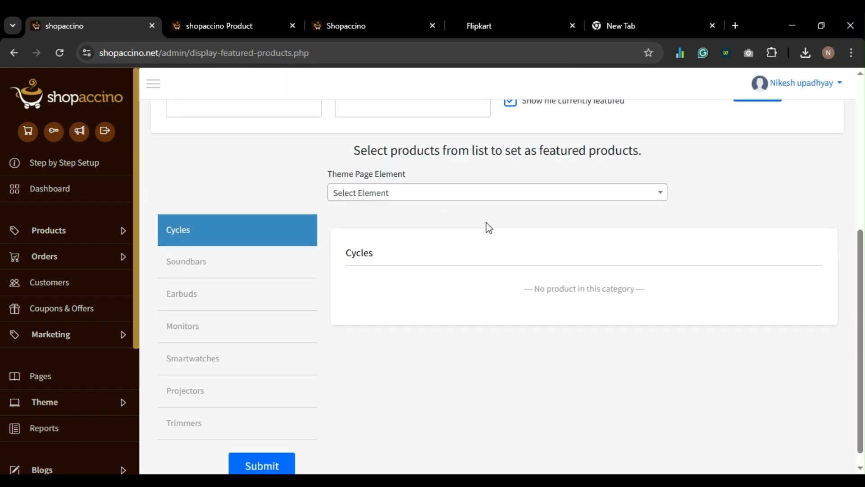
pyautogui.click(393, 174)
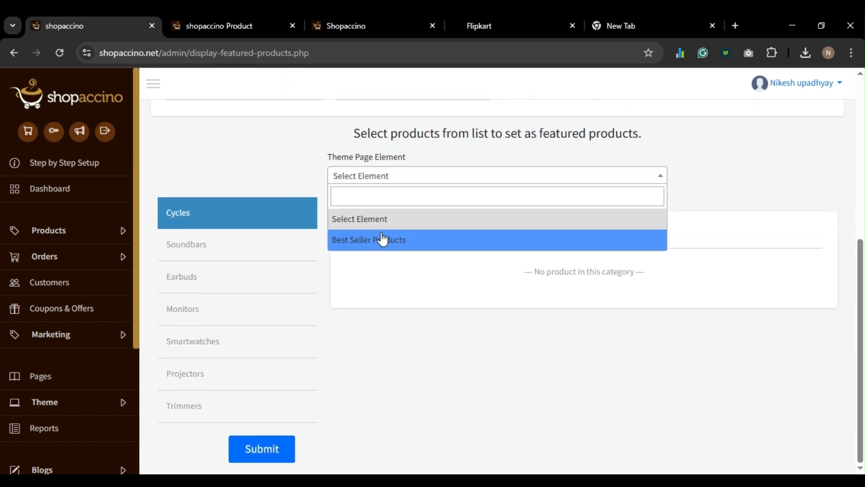
pyautogui.click(384, 239)
# - Tick Cycle and Trimmer as featured after reviewing each category, and submit the choices
pyautogui.scroll(-5, 383, 288)
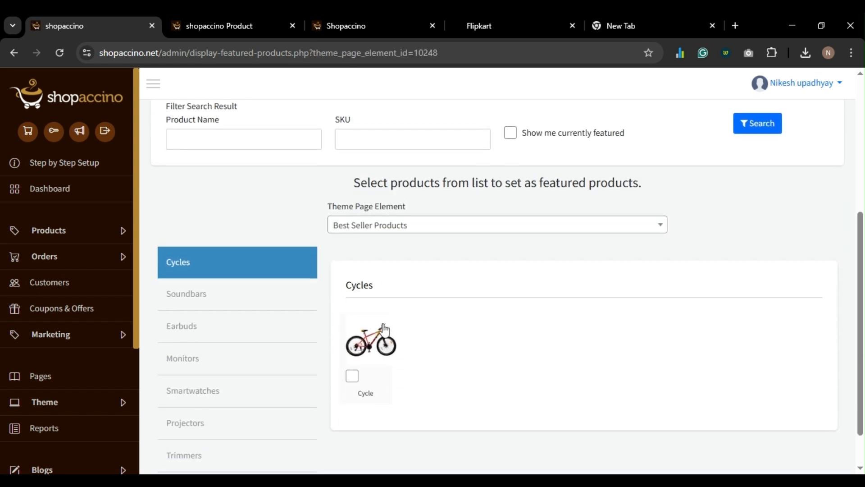
pyautogui.scroll(-1, 375, 365)
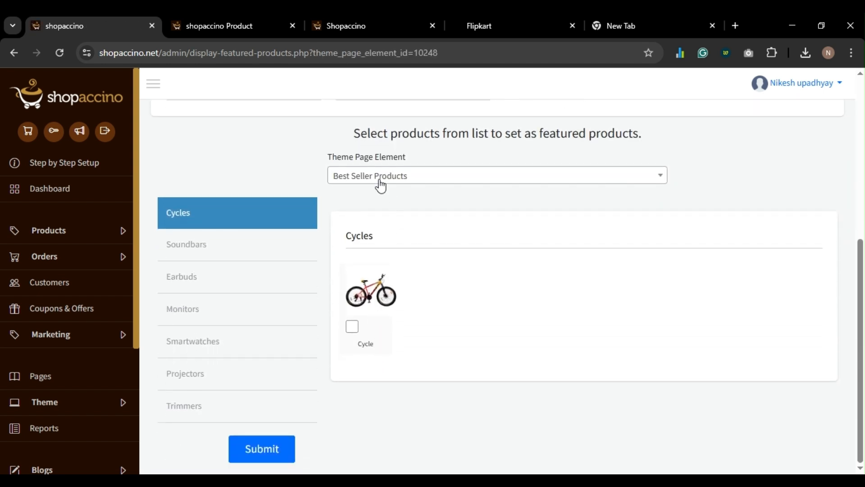
pyautogui.click(352, 326)
pyautogui.click(228, 239)
pyautogui.click(244, 291)
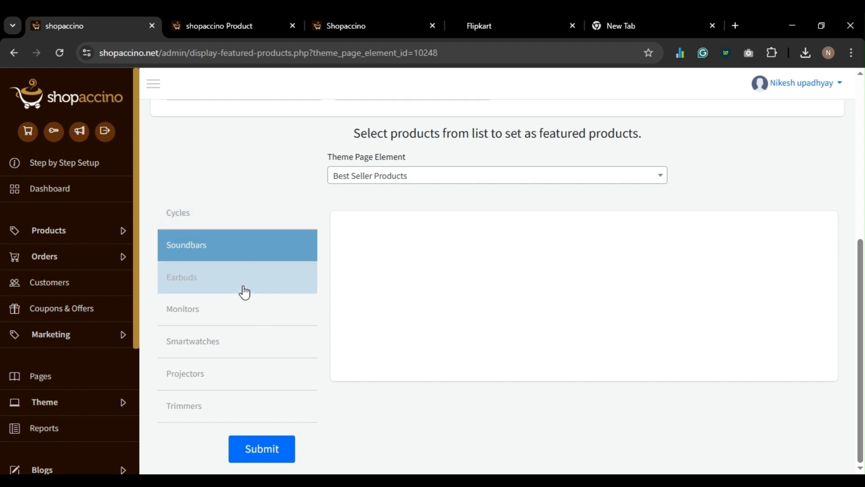
pyautogui.click(229, 321)
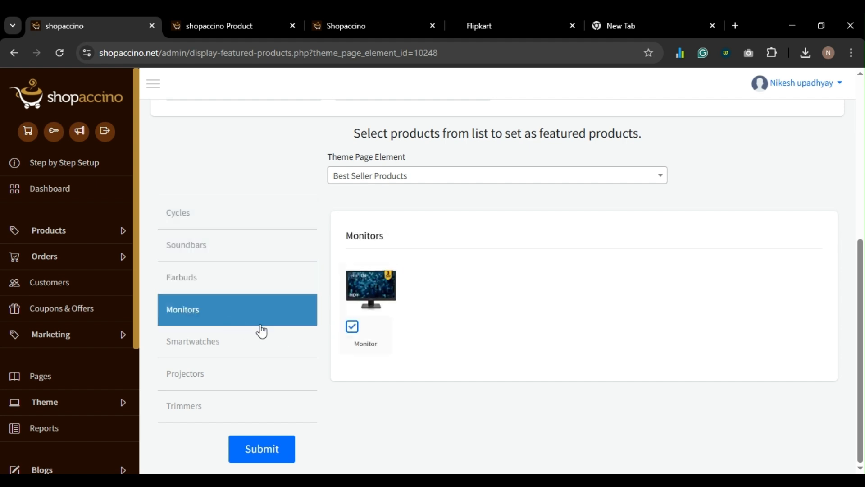
pyautogui.click(249, 353)
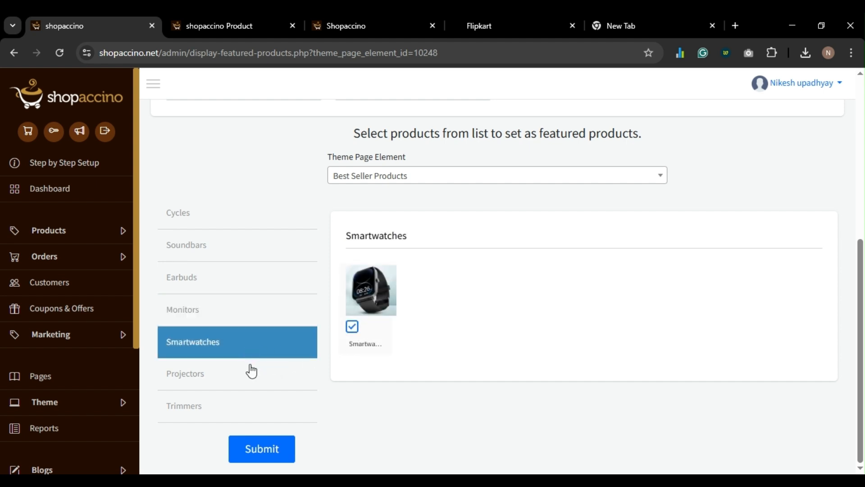
pyautogui.click(219, 384)
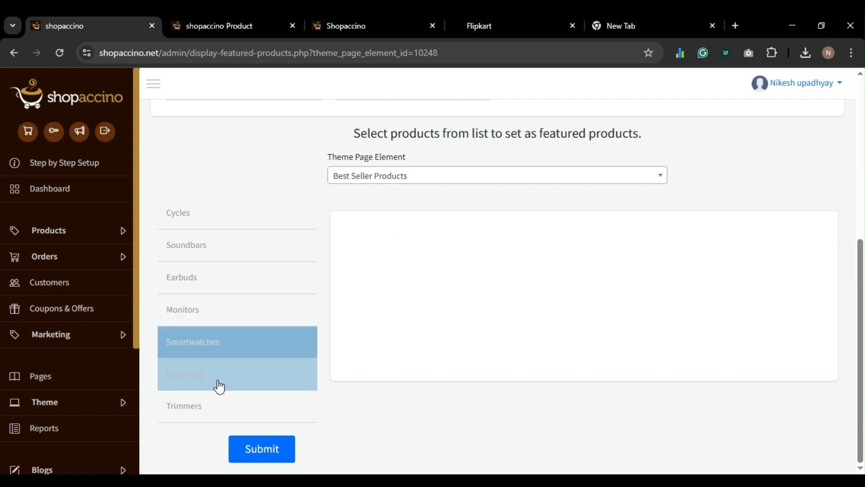
pyautogui.click(222, 409)
pyautogui.click(351, 332)
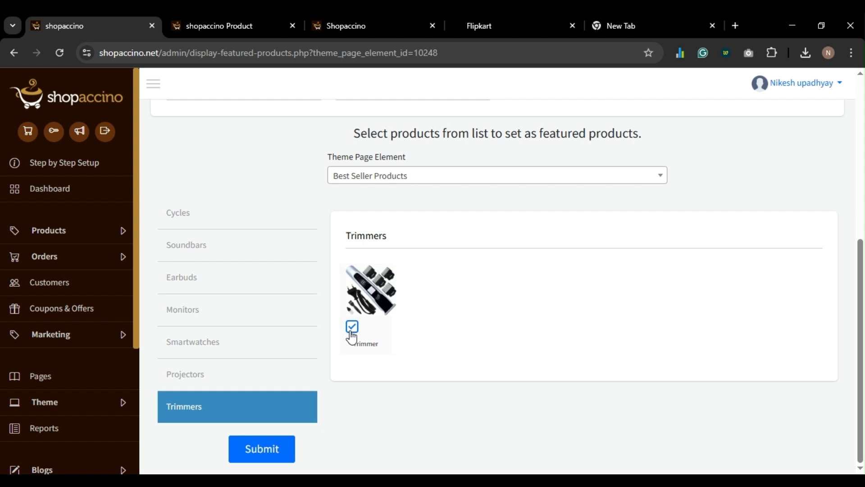
pyautogui.click(278, 449)
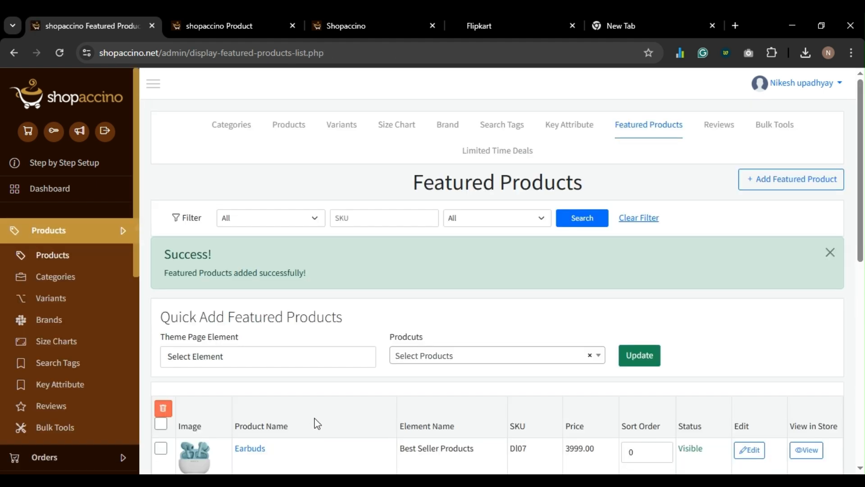
# - Reload the storefront and page through the Best Seller carousel to confirm all seven products
pyautogui.click(479, 35)
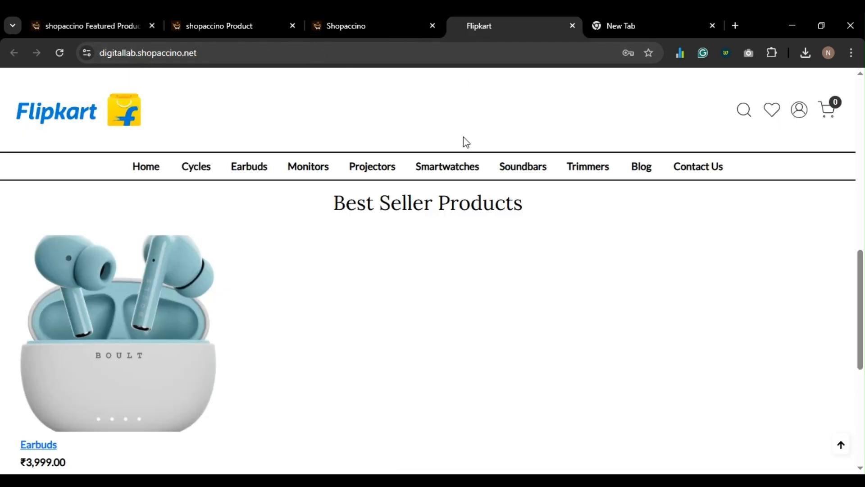
pyautogui.press('F5')
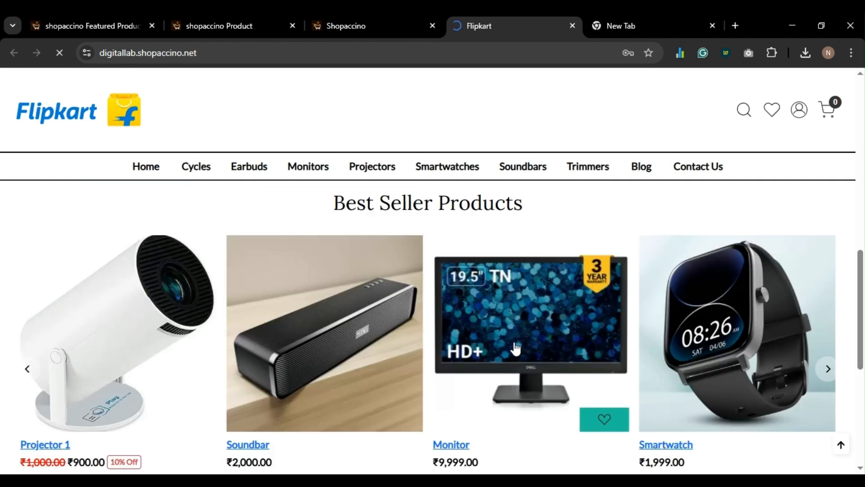
pyautogui.scroll(-3, 516, 348)
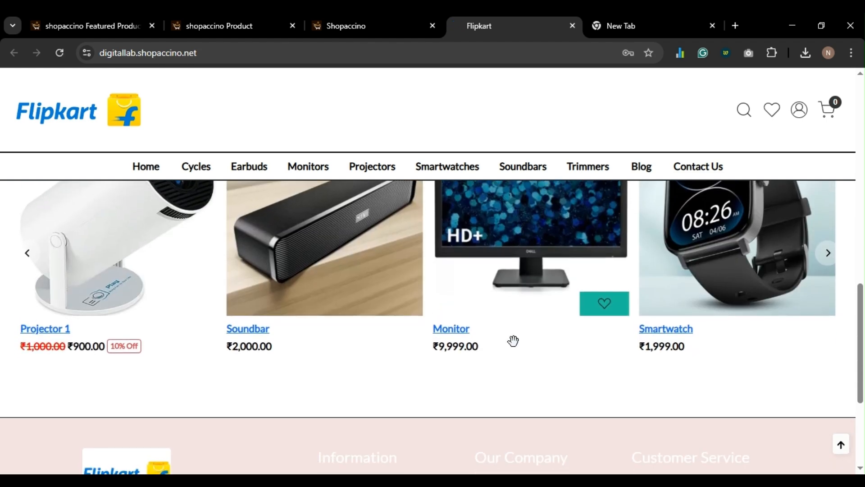
pyautogui.click(828, 254)
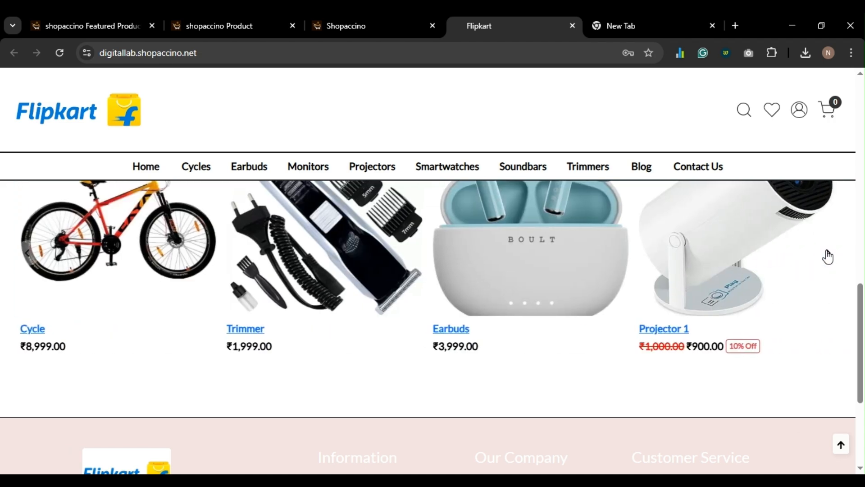
pyautogui.click(827, 255)
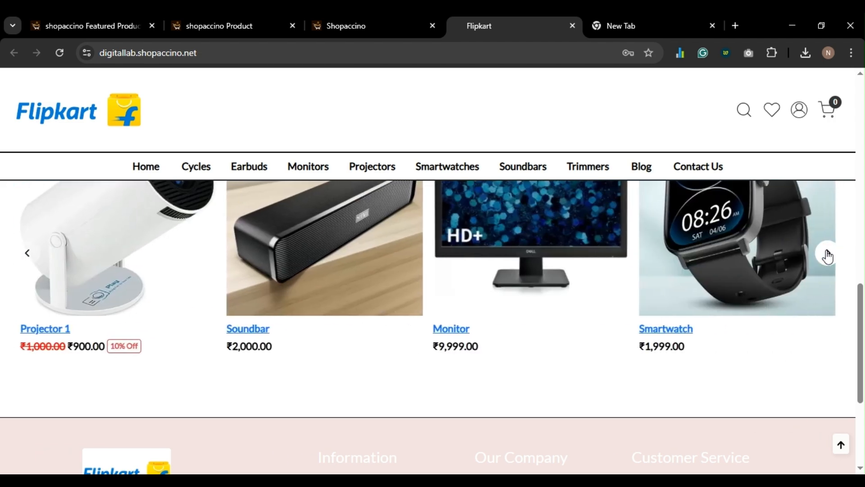
pyautogui.scroll(-2, 828, 255)
pyautogui.scroll(5, 825, 247)
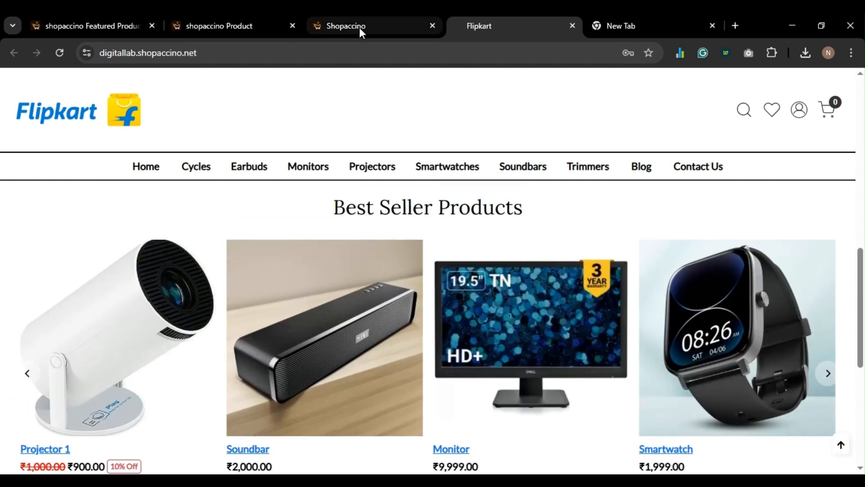
# - Save the Best Seller Products section in the theme editor and go back to the sections list
pyautogui.click(358, 28)
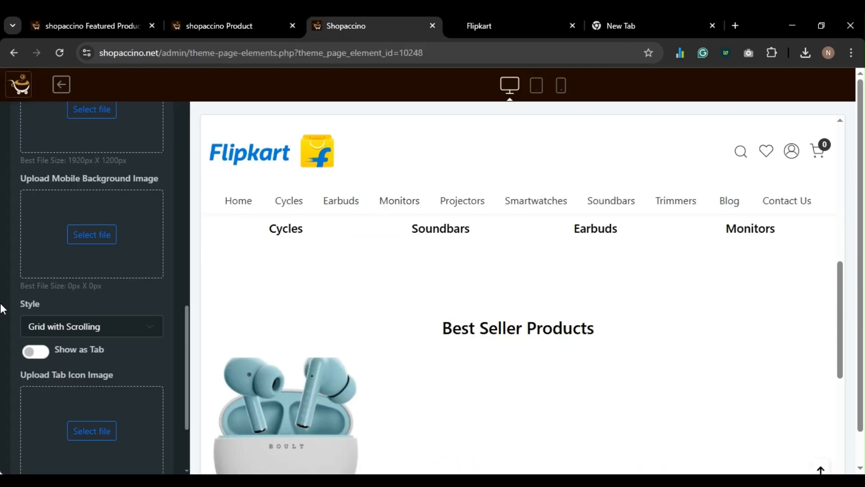
pyautogui.scroll(-3, 2, 309)
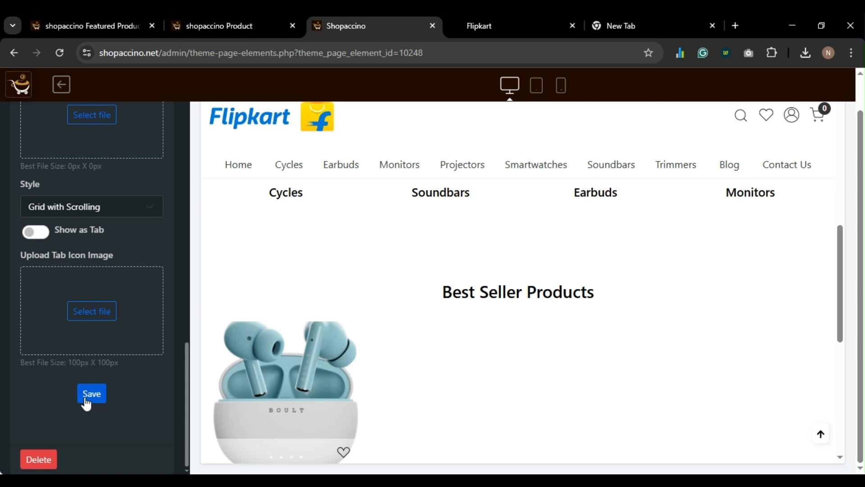
pyautogui.click(86, 403)
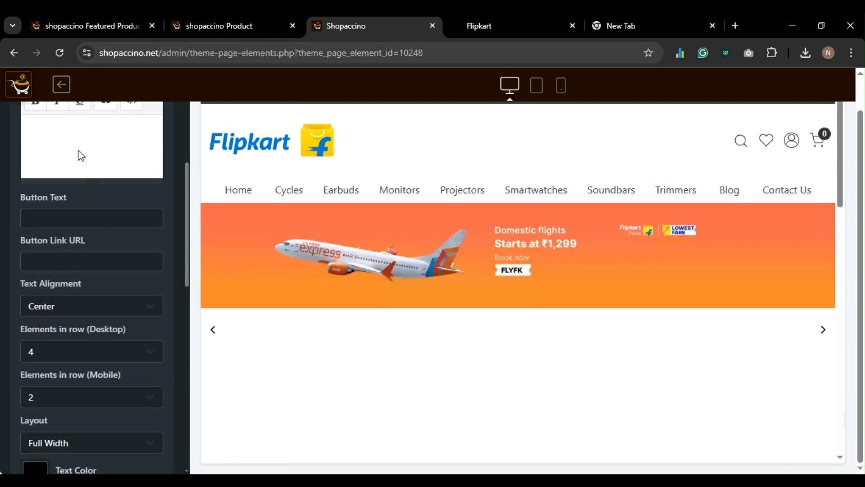
pyautogui.scroll(6, 81, 155)
pyautogui.click(28, 124)
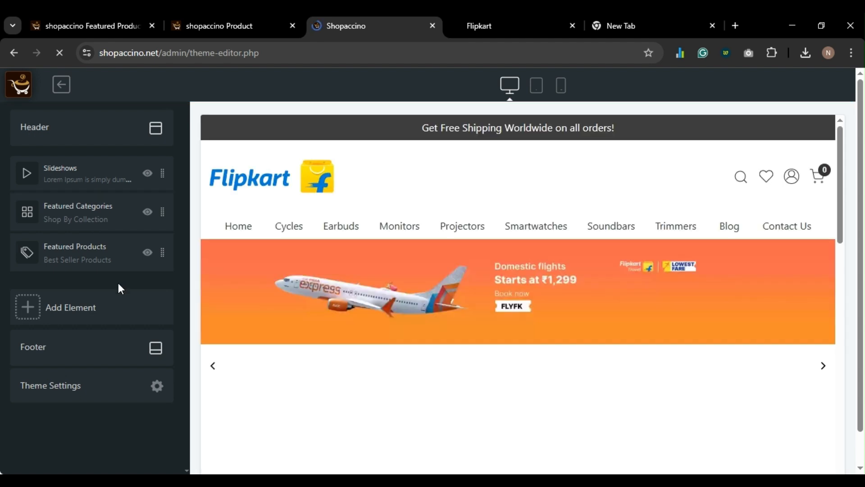
# - Browse addable element types: Grid 9 X 1, Grid 1 X 1, Featured Products, Recently Viewed Products
pyautogui.click(93, 307)
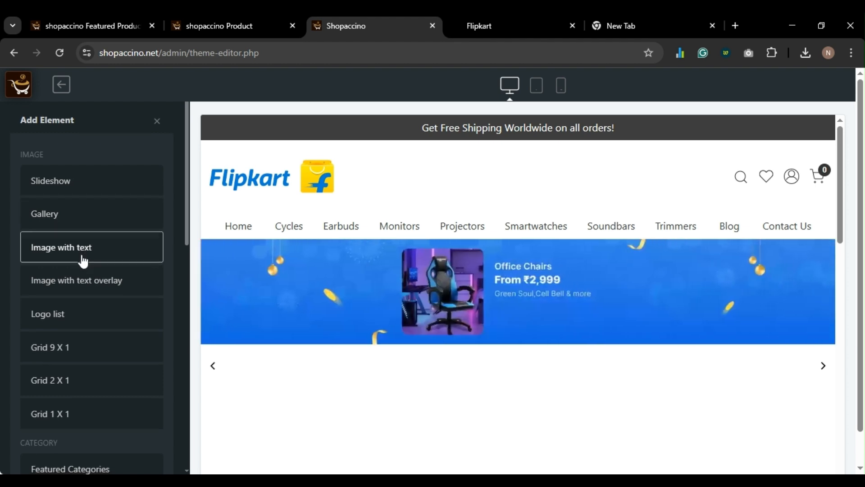
pyautogui.scroll(-1, 82, 259)
pyautogui.scroll(1, 85, 256)
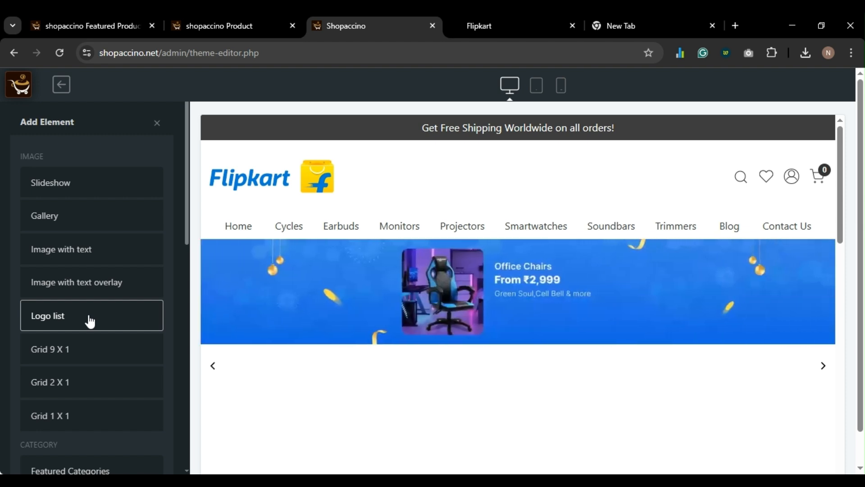
pyautogui.click(80, 354)
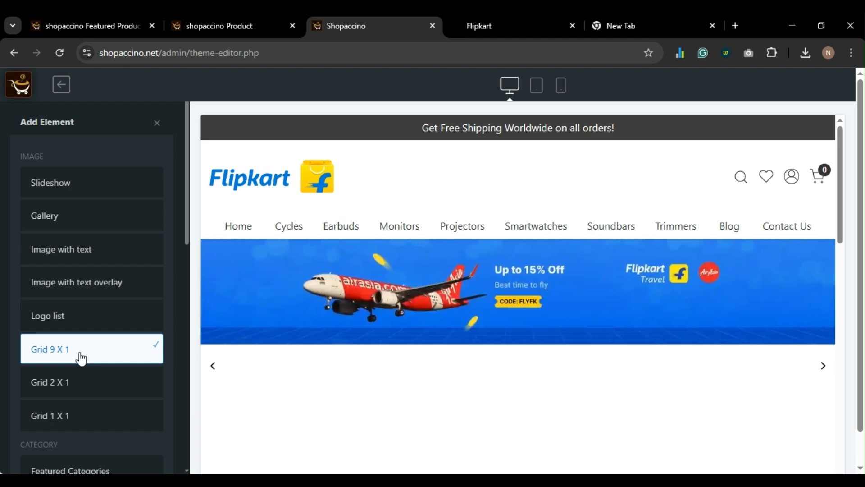
pyautogui.click(91, 423)
pyautogui.scroll(-2, 91, 422)
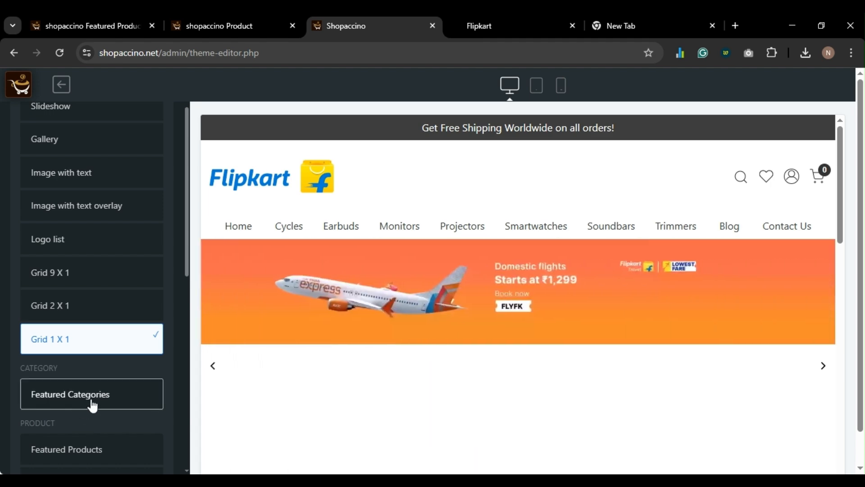
pyautogui.scroll(-2, 92, 404)
pyautogui.scroll(-4, 92, 403)
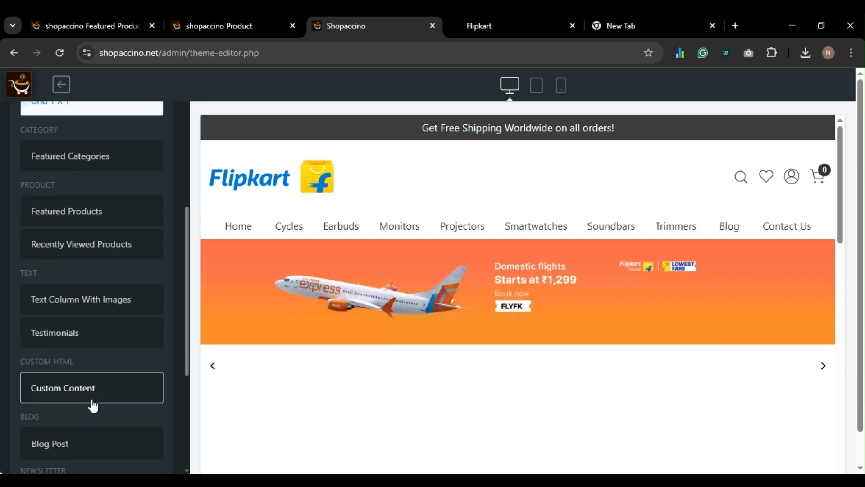
pyautogui.scroll(-5, 327, 287)
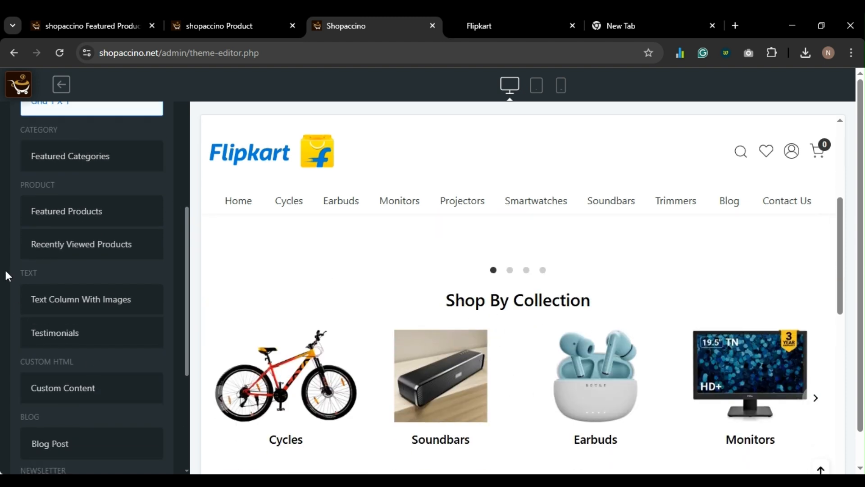
pyautogui.click(75, 215)
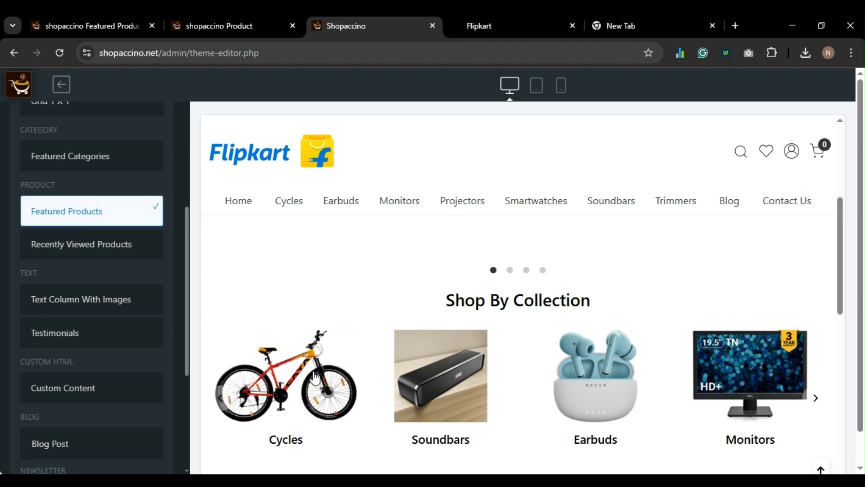
pyautogui.scroll(-5, 319, 377)
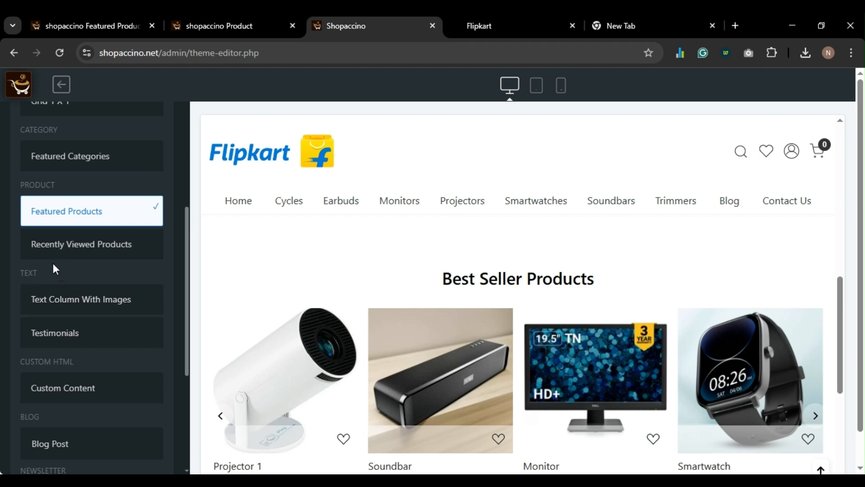
pyautogui.click(81, 248)
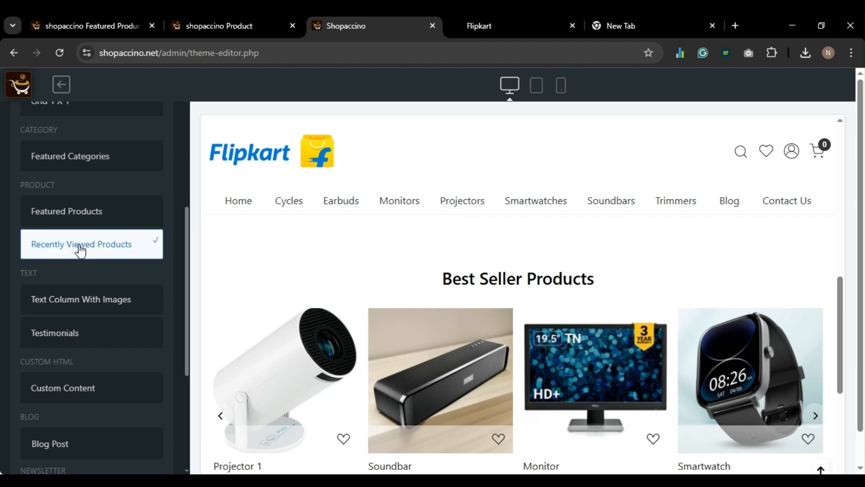
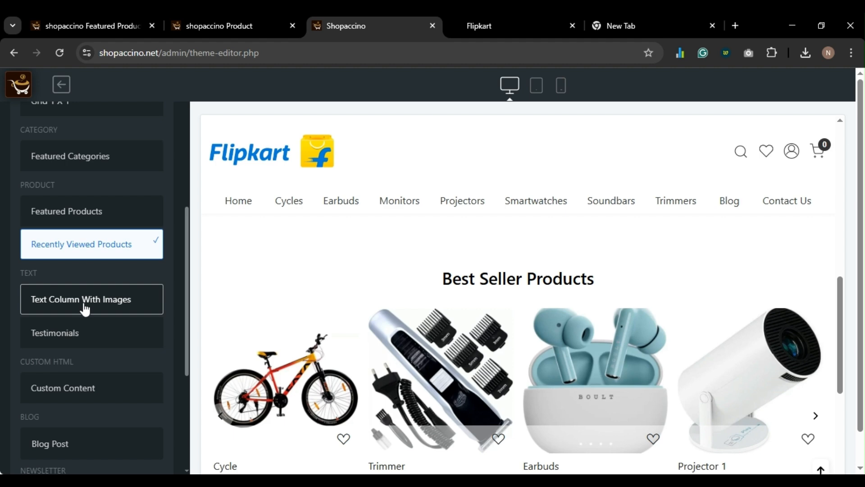
# - Scroll the homepage section types and choose the Subscribe Newsletter section
pyautogui.scroll(-5, 84, 310)
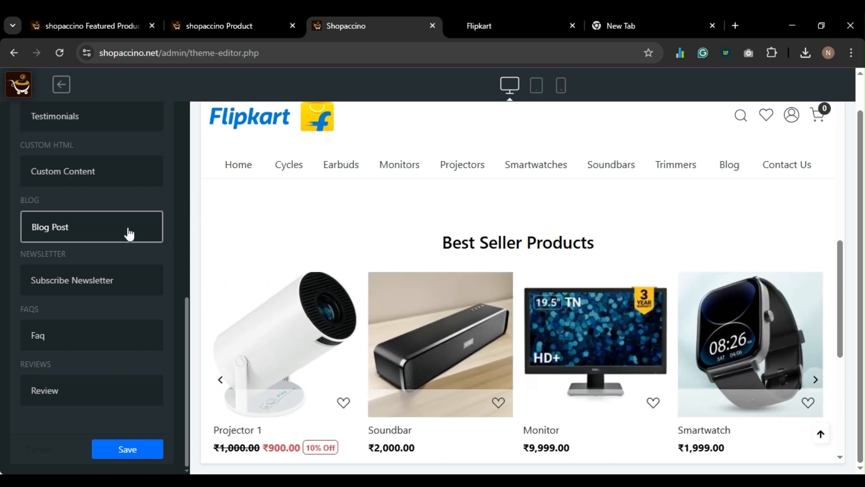
pyautogui.scroll(3, 128, 233)
pyautogui.scroll(-1, 128, 233)
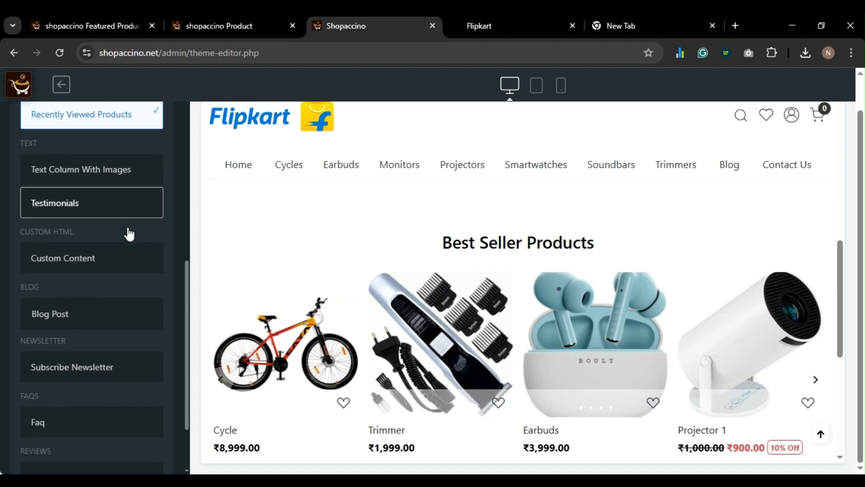
pyautogui.scroll(4, 467, 293)
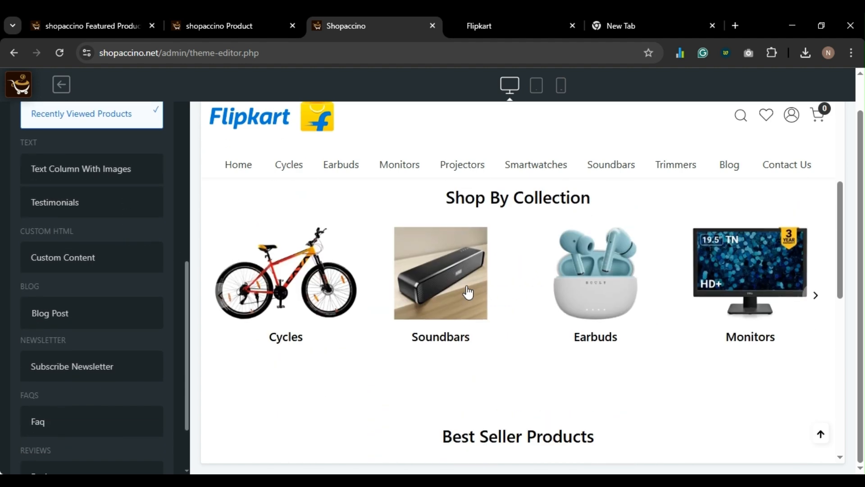
pyautogui.scroll(2, 468, 292)
pyautogui.scroll(5, 467, 288)
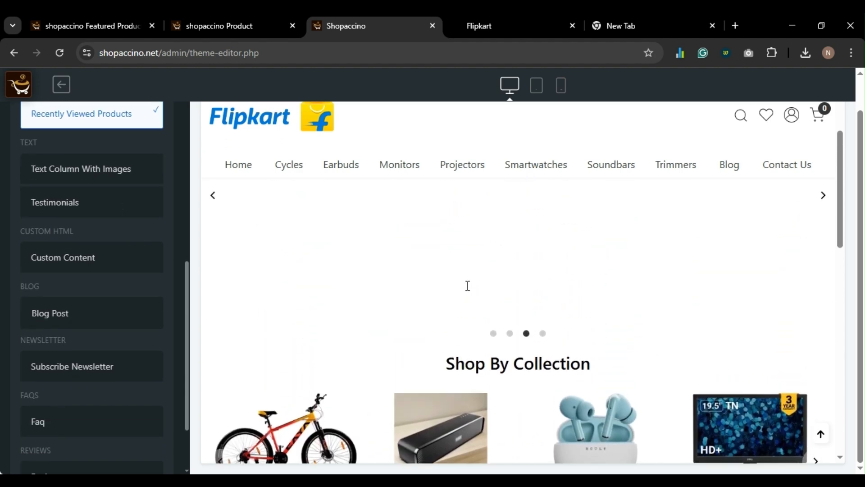
pyautogui.scroll(-4, 466, 285)
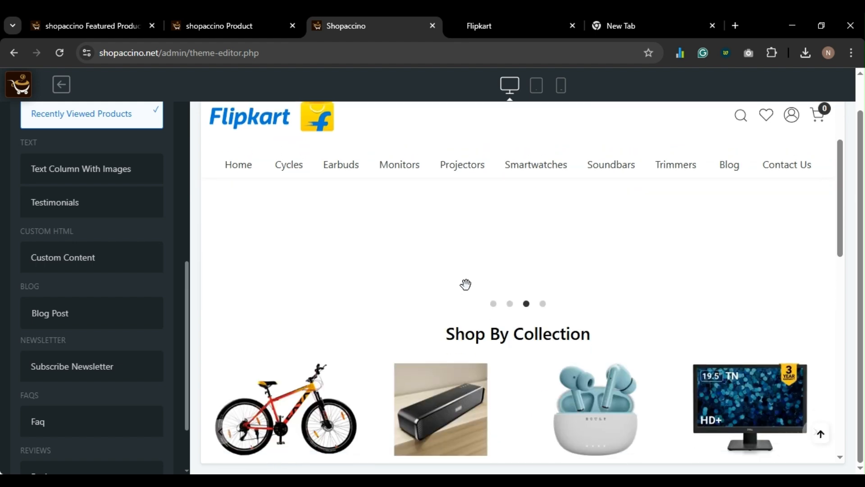
pyautogui.scroll(-1, 431, 309)
pyautogui.scroll(2, 431, 309)
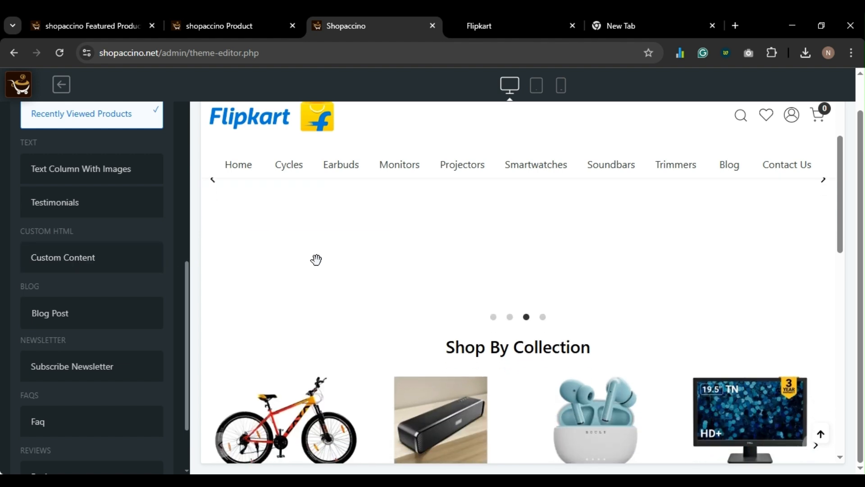
pyautogui.scroll(-2, 100, 229)
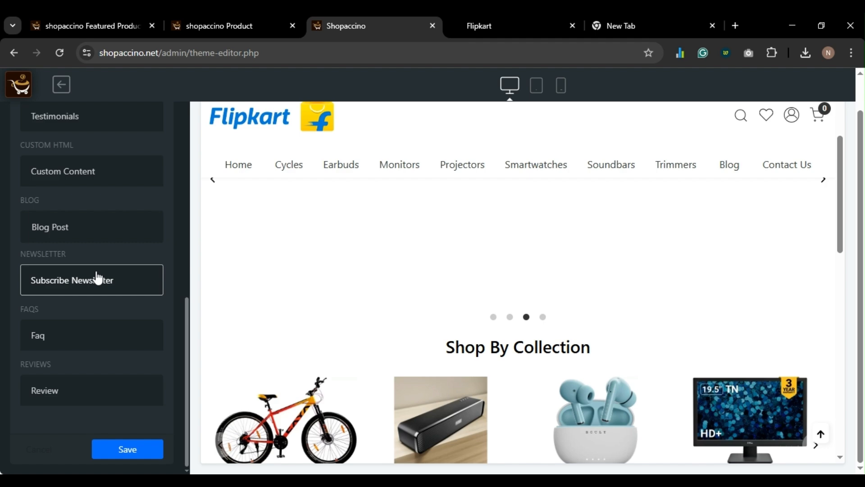
pyautogui.click(97, 277)
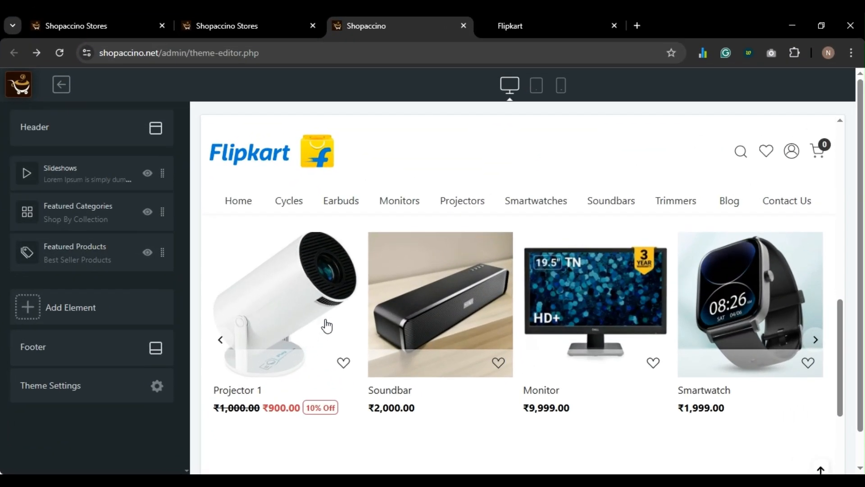
pyautogui.scroll(-5, 328, 322)
pyautogui.scroll(-1, 334, 328)
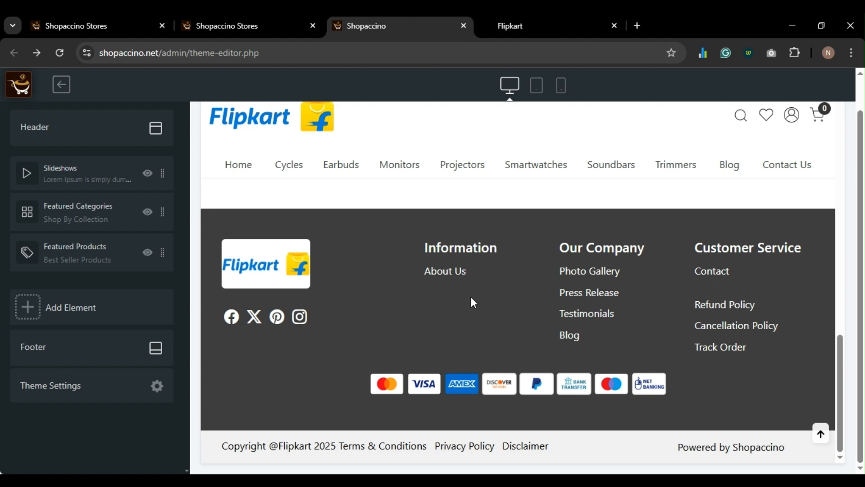
pyautogui.click(258, 27)
pyautogui.click(367, 19)
# - From the store admin, open Pages and start a new HTML-editor page via Add Page
pyautogui.click(215, 28)
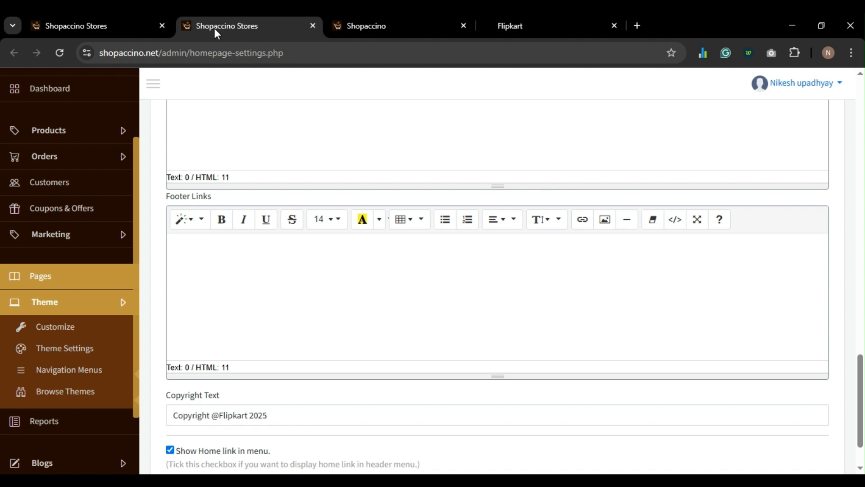
pyautogui.scroll(3, 61, 176)
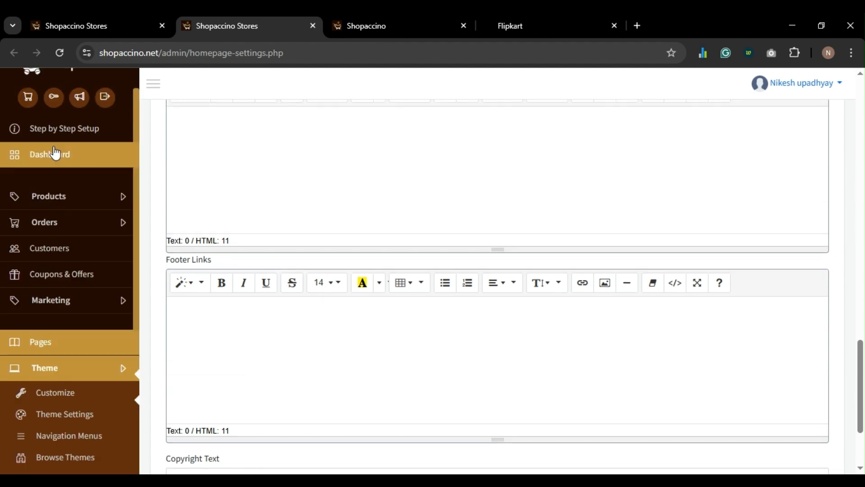
pyautogui.scroll(-5, 58, 154)
pyautogui.scroll(5, 53, 264)
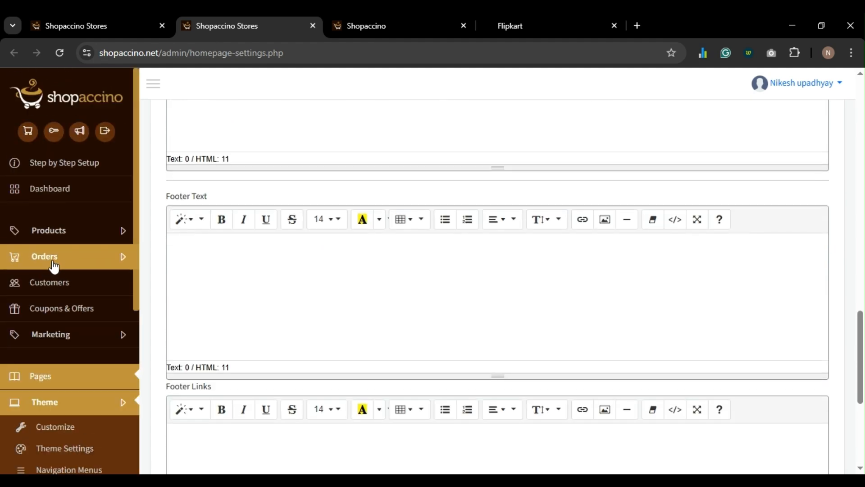
pyautogui.click(39, 381)
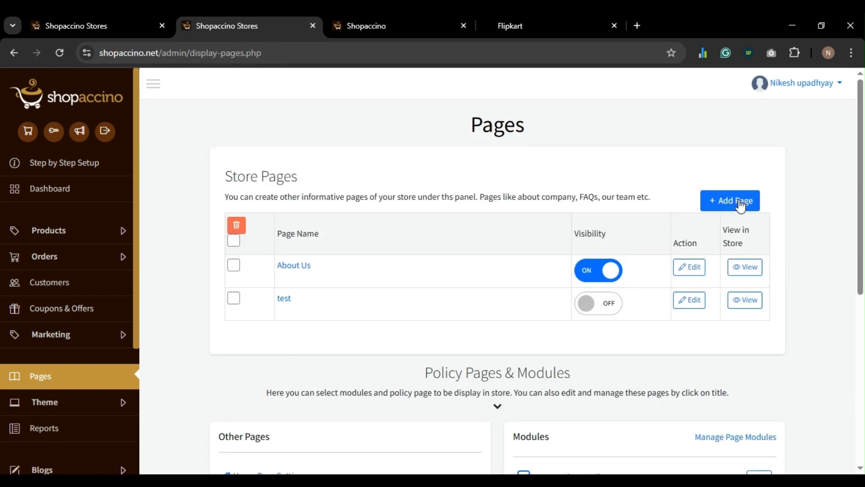
pyautogui.click(738, 202)
pyautogui.click(345, 160)
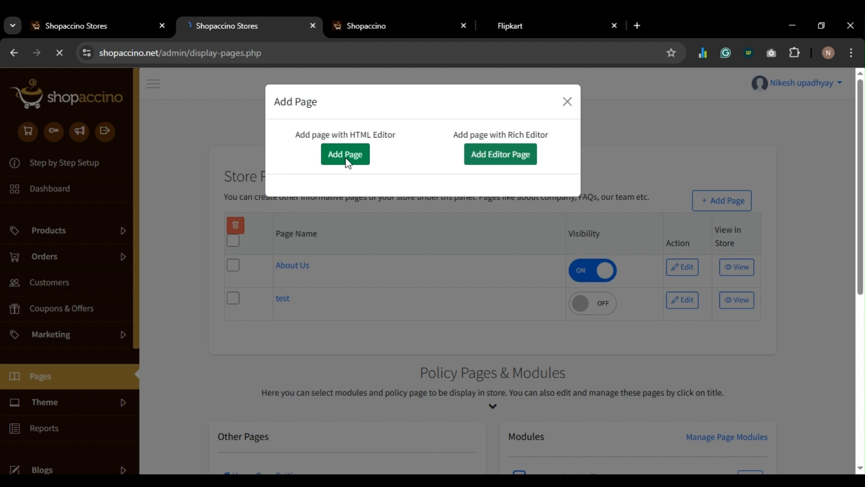
# - Create an 'Our Story' page with the footer link kept on, save it, and return to Pages
pyautogui.click(292, 265)
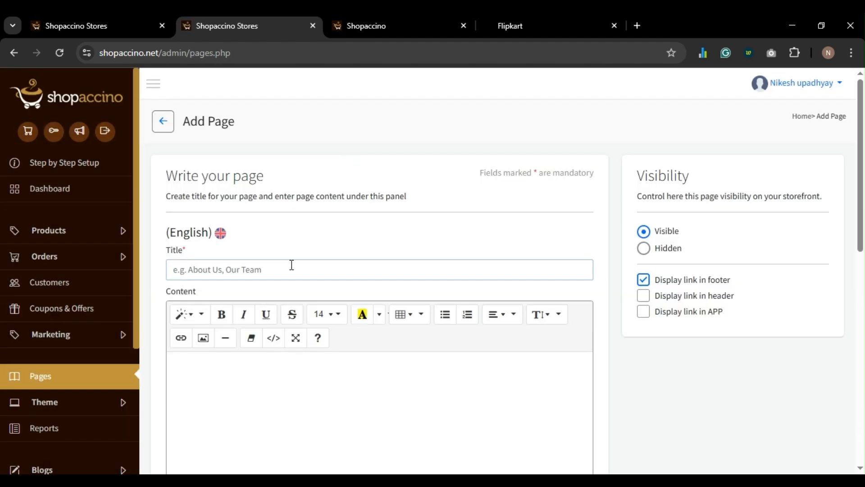
pyautogui.click(515, 32)
pyautogui.scroll(-5, 463, 249)
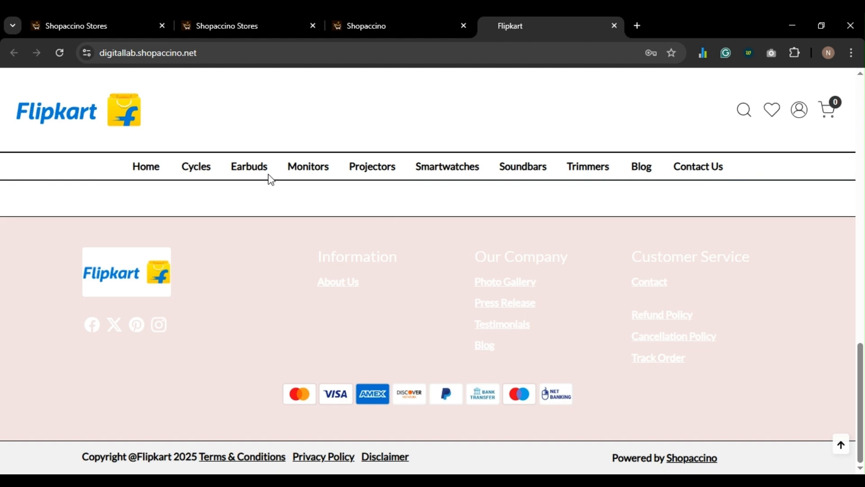
pyautogui.click(238, 26)
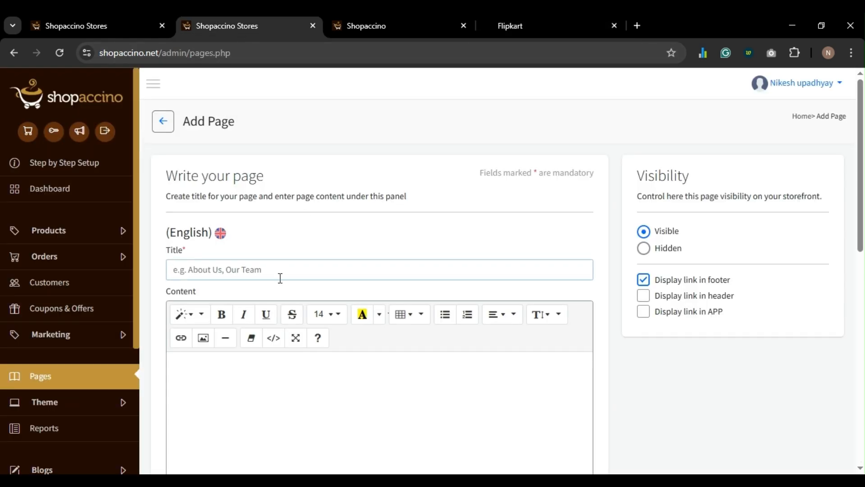
pyautogui.write('Our Story')
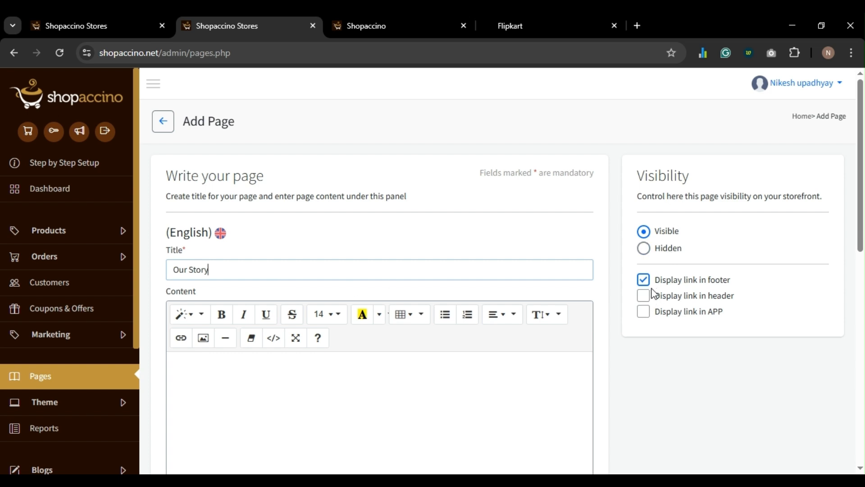
pyautogui.scroll(-10, 644, 301)
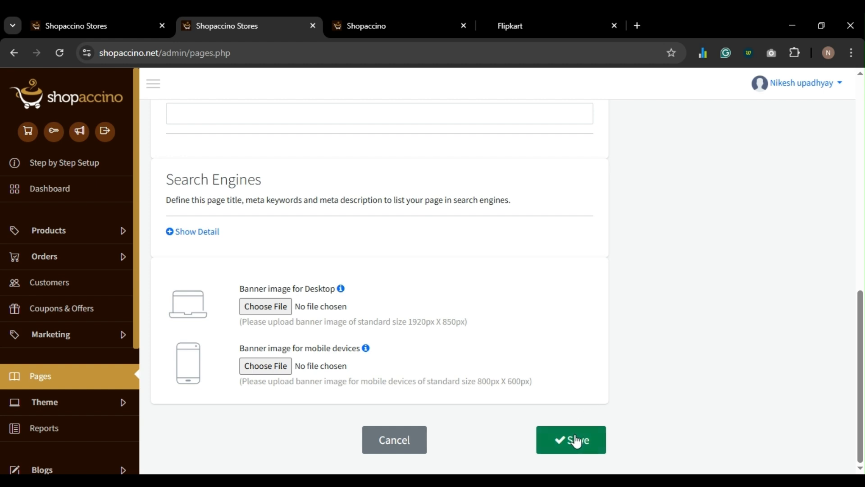
pyautogui.click(575, 439)
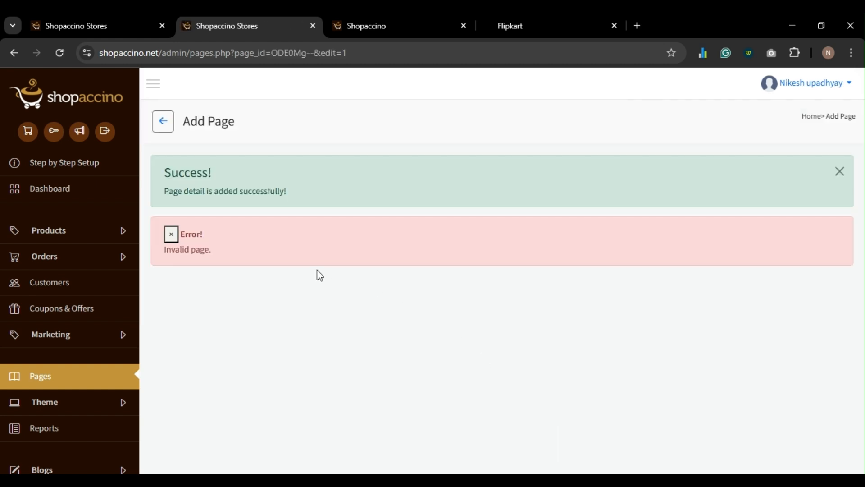
pyautogui.click(156, 128)
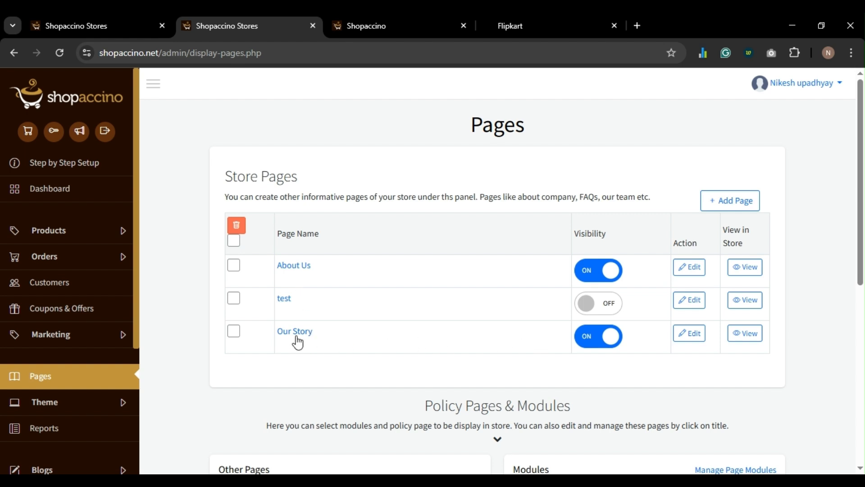
# - Add an HTML page titled 'Press Coverage', save it, and return to the Pages list
pyautogui.click(734, 208)
pyautogui.click(357, 155)
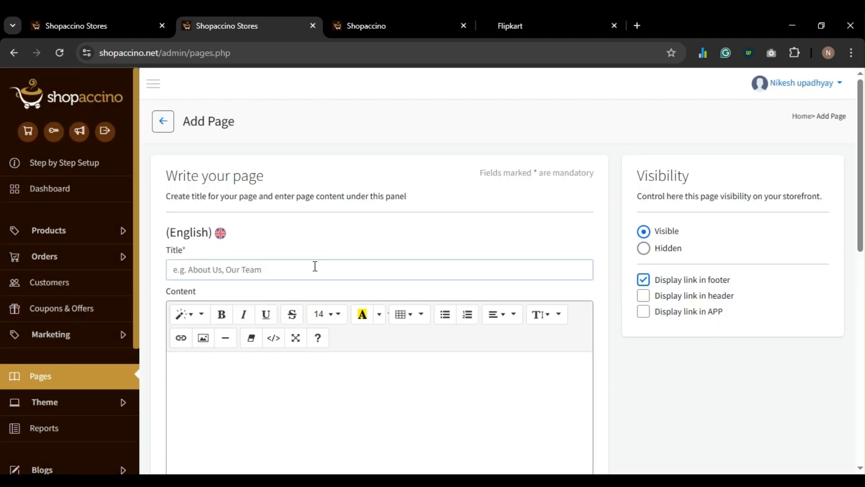
pyautogui.write('pr')
pyautogui.press('BackSpace')
pyautogui.press('BackSpace')
pyautogui.write('pre')
pyautogui.press('BackSpace')
pyautogui.press('BackSpace')
pyautogui.press('BackSpace')
pyautogui.write('Press Coverage')
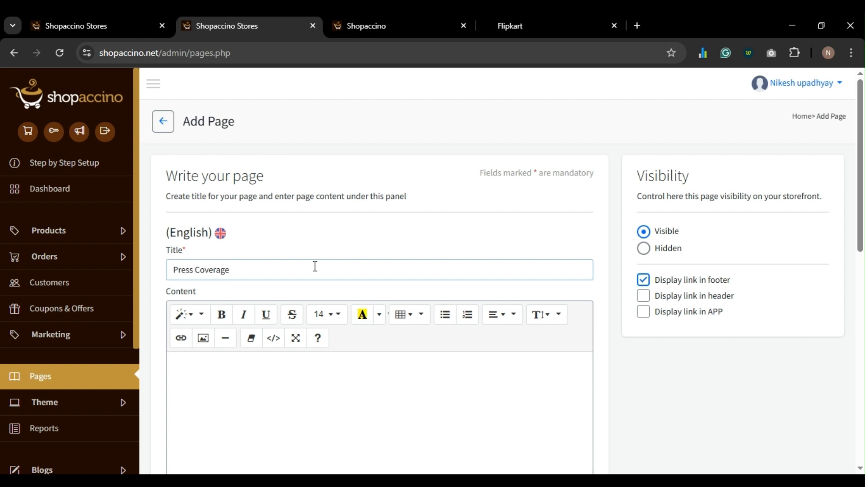
pyautogui.hotkey('ctrl', 'a')
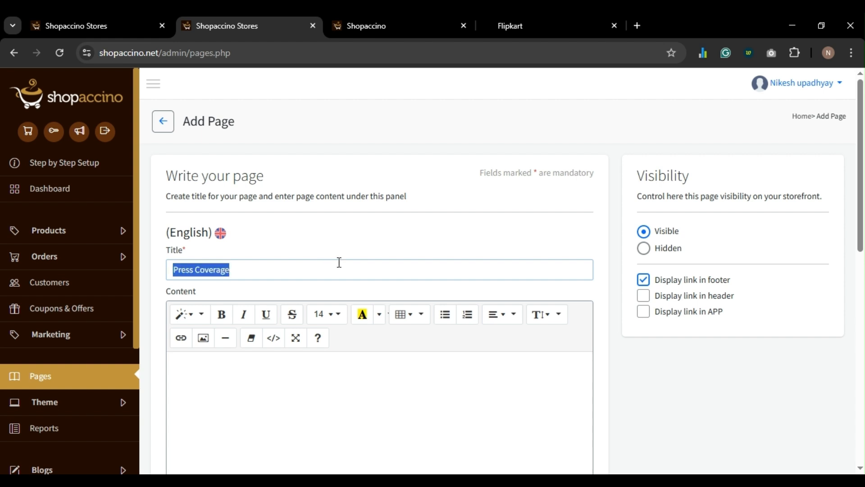
pyautogui.scroll(-4, 338, 259)
pyautogui.scroll(-6, 338, 259)
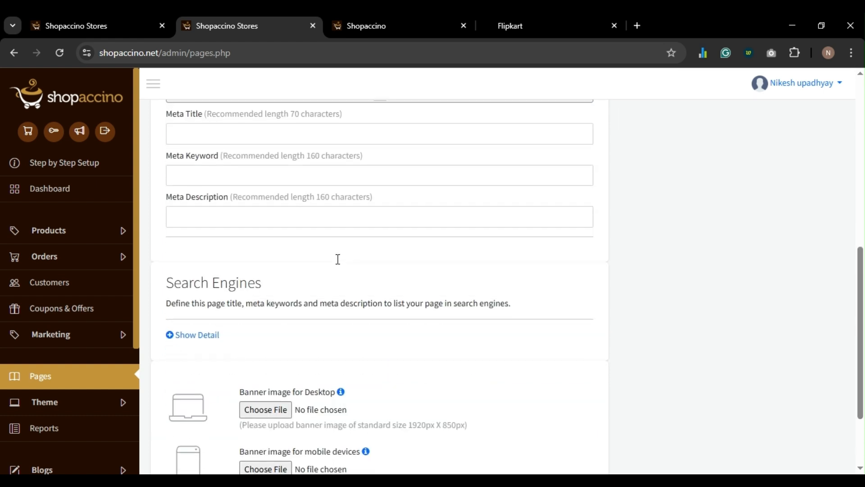
pyautogui.click(577, 442)
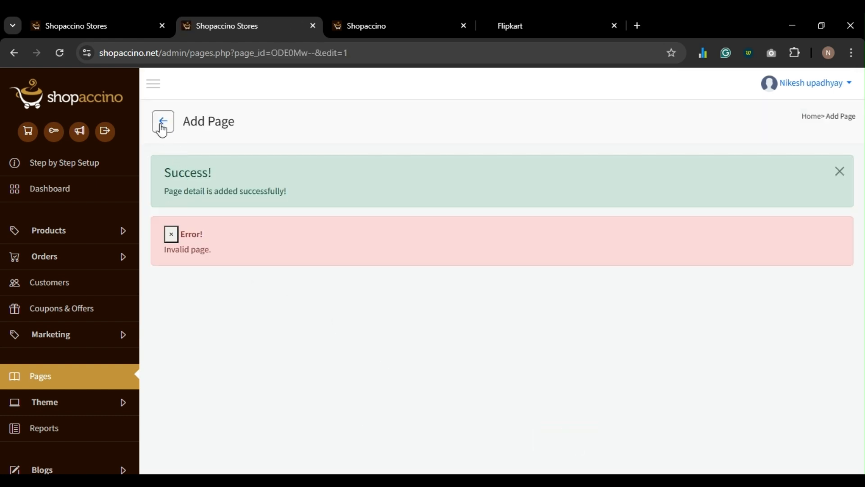
pyautogui.click(163, 121)
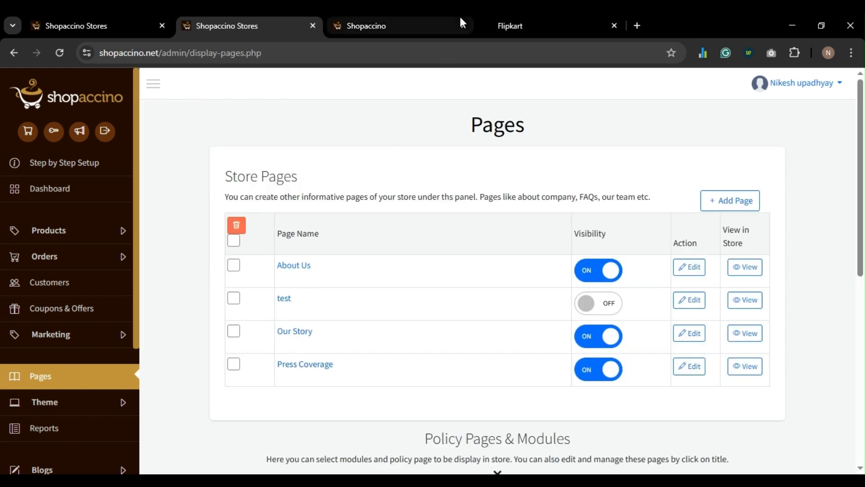
pyautogui.click(550, 25)
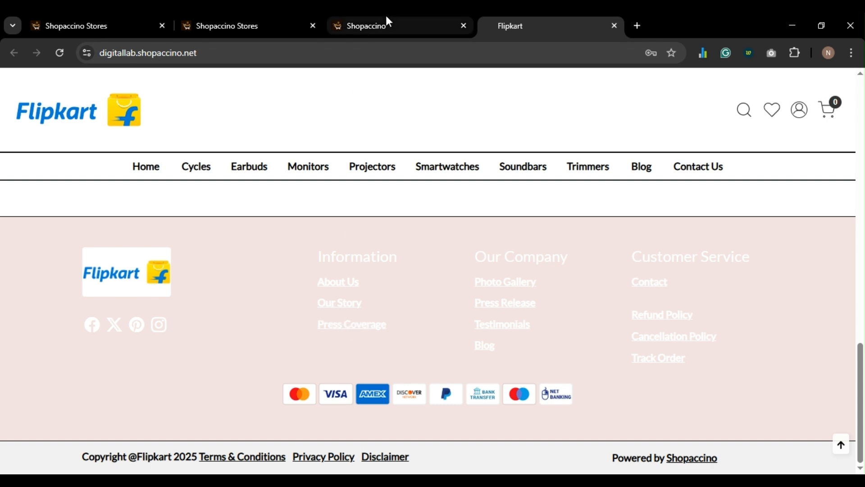
# - After checking the storefront footer for Our Story and Press Coverage, go back to the theme editor
pyautogui.click(374, 23)
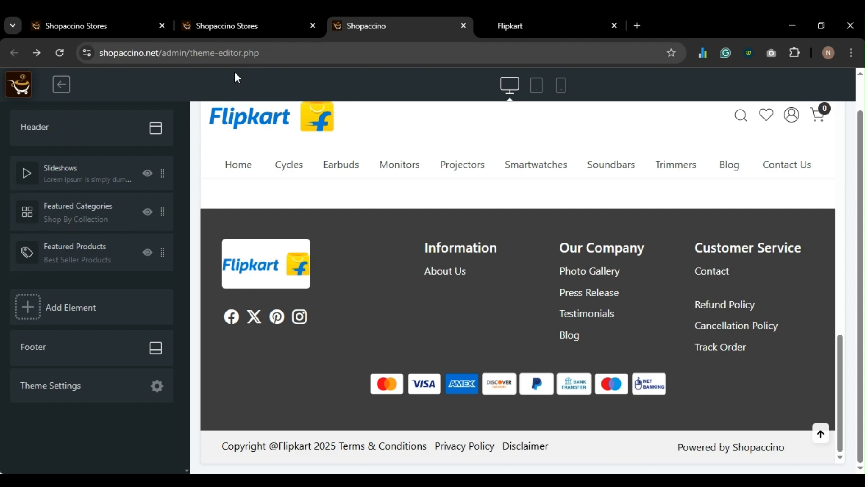
# - Go from the theme editor to Theme > Theme Settings and open Manage Layout CSS
pyautogui.click(62, 88)
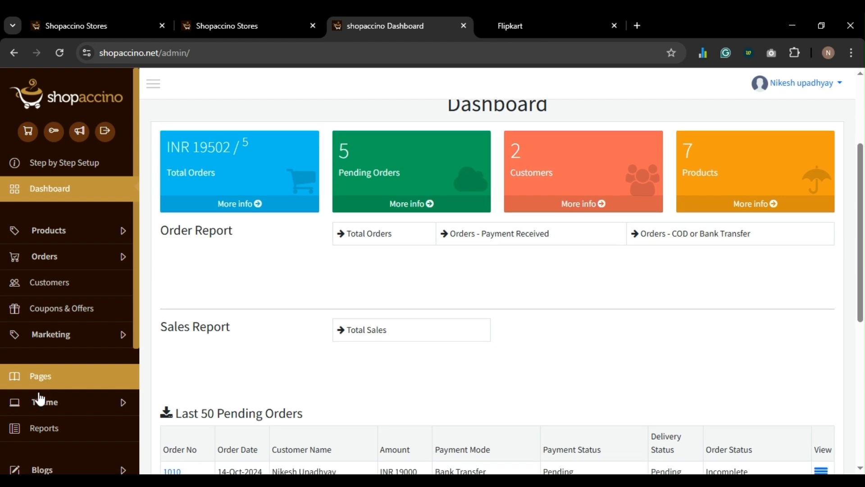
pyautogui.click(39, 399)
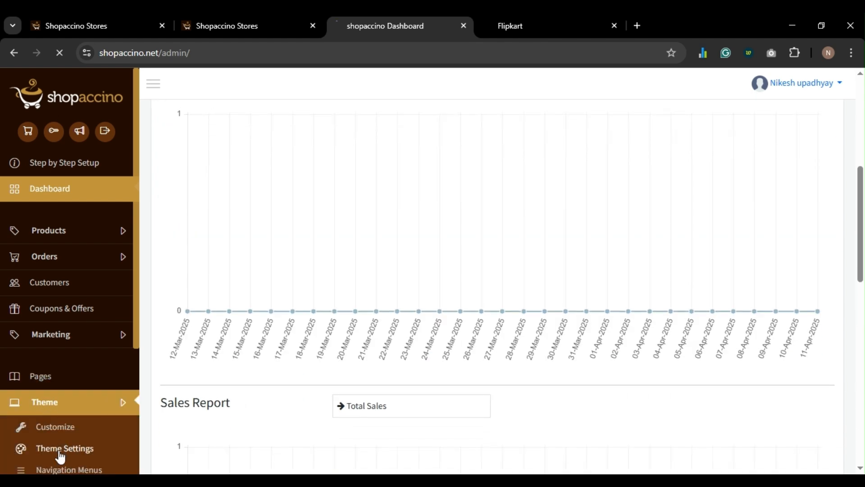
pyautogui.click(60, 450)
pyautogui.scroll(-4, 426, 352)
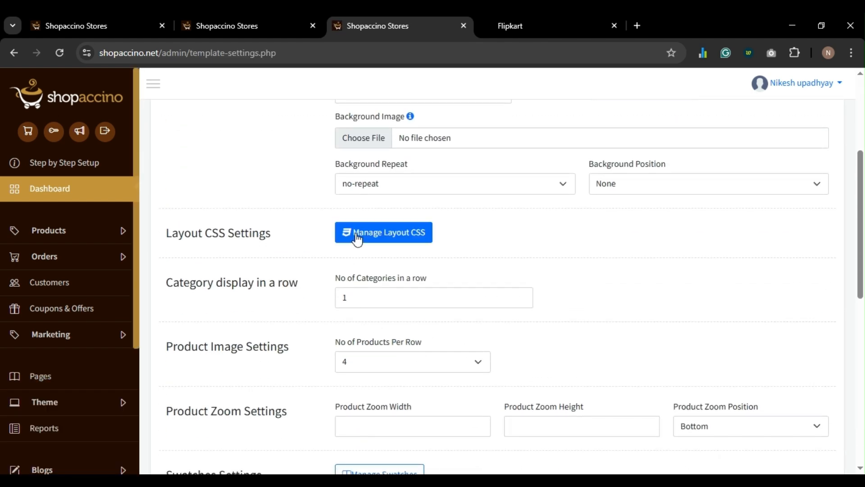
pyautogui.click(357, 237)
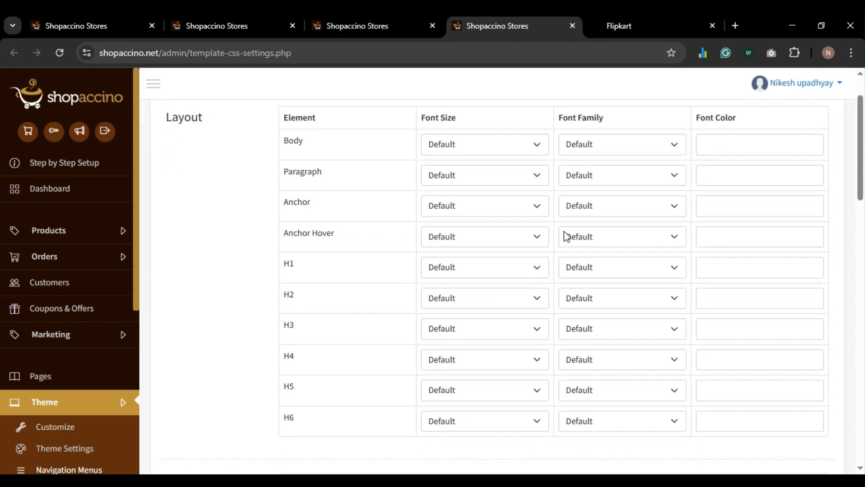
pyautogui.scroll(-1, 564, 236)
pyautogui.hotkey('ctrl', 't')
pyautogui.write('Black ')
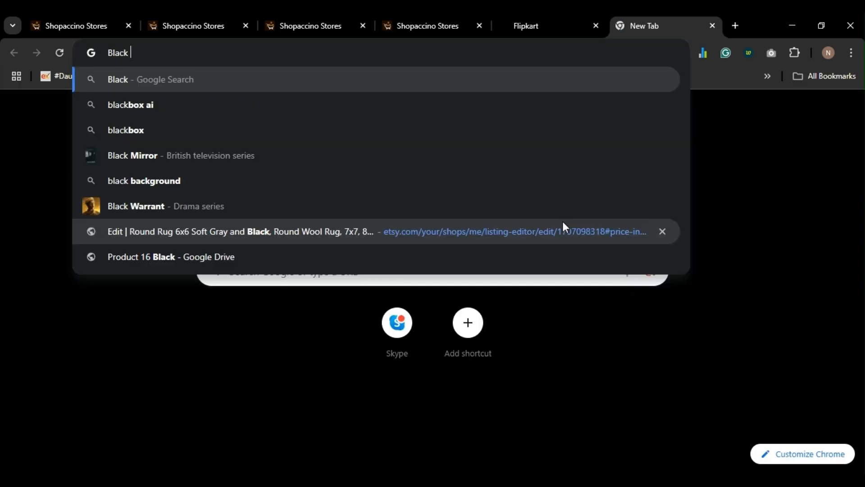
pyautogui.write('Color Hex')
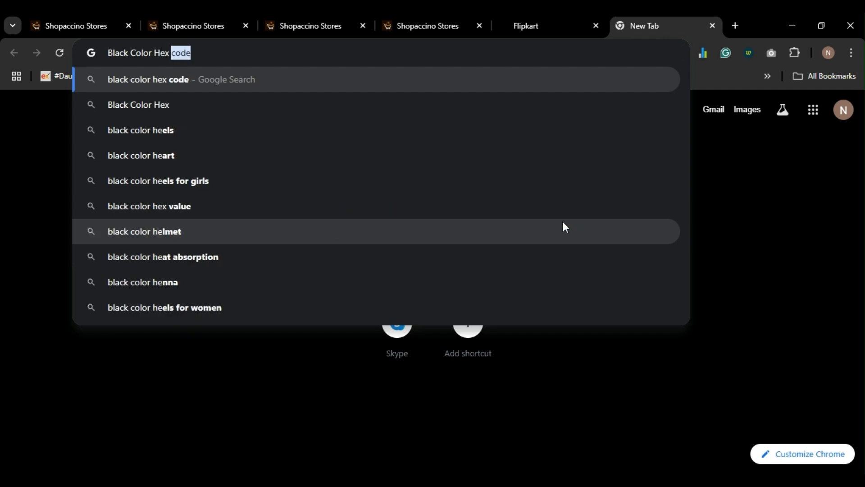
pyautogui.write(' Cod')
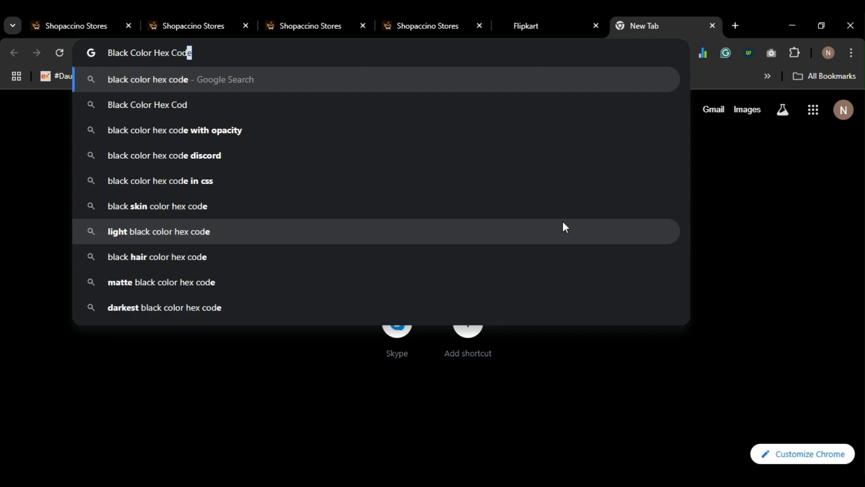
pyautogui.write('e')
pyautogui.press('Return')
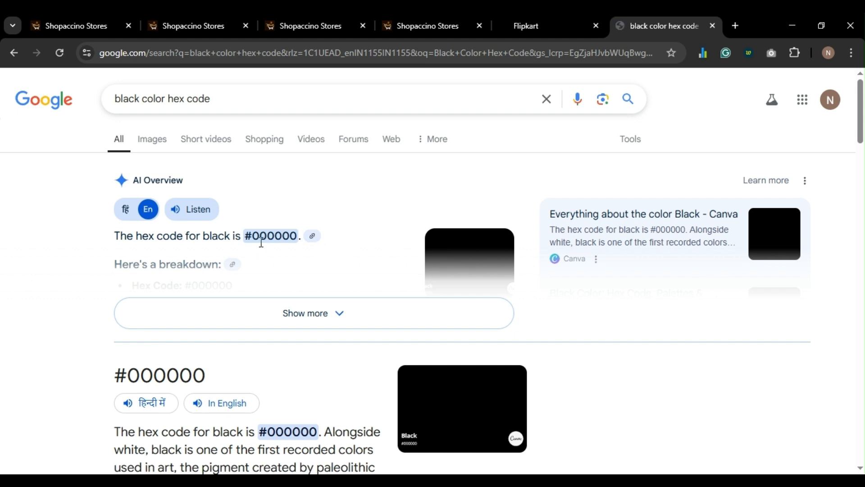
pyautogui.hotkey('ctrl', 'w')
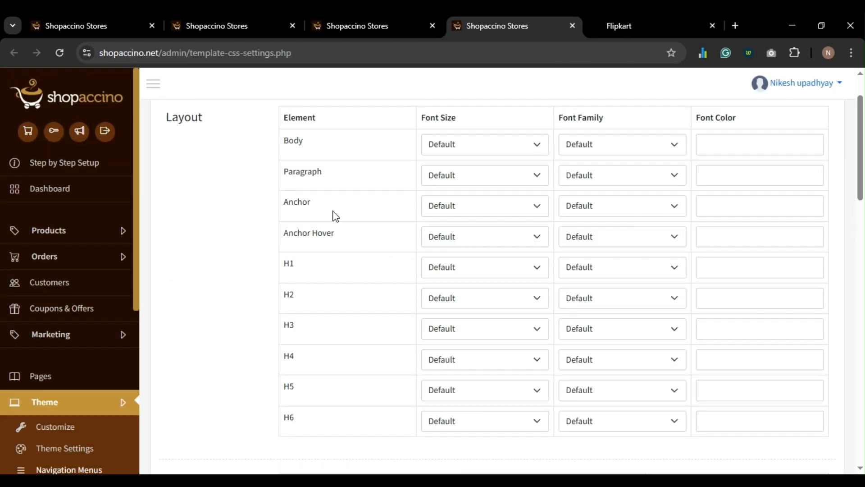
# - Set the Footer row's background colour to 000000
pyautogui.scroll(-8, 391, 242)
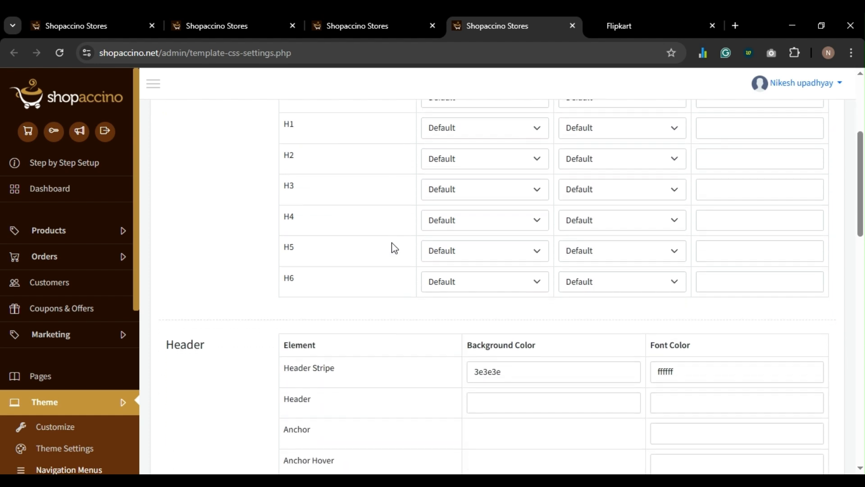
pyautogui.scroll(-5, 391, 243)
pyautogui.scroll(3, 391, 245)
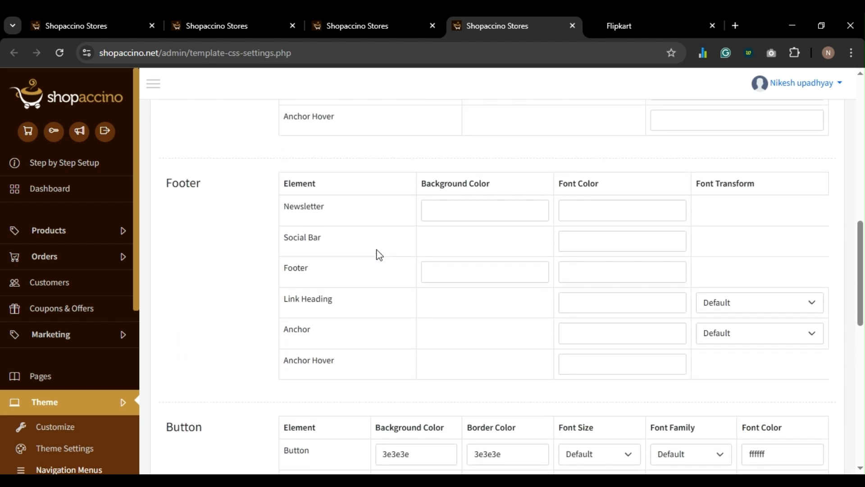
pyautogui.click(446, 273)
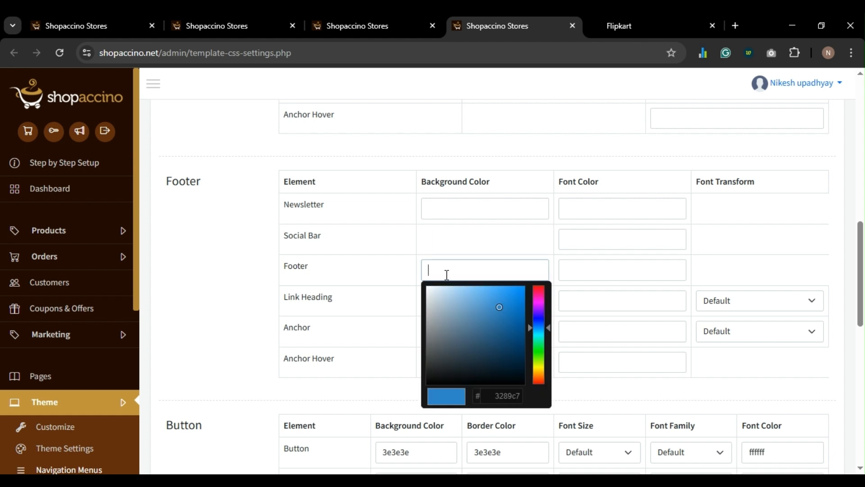
pyautogui.write('000000')
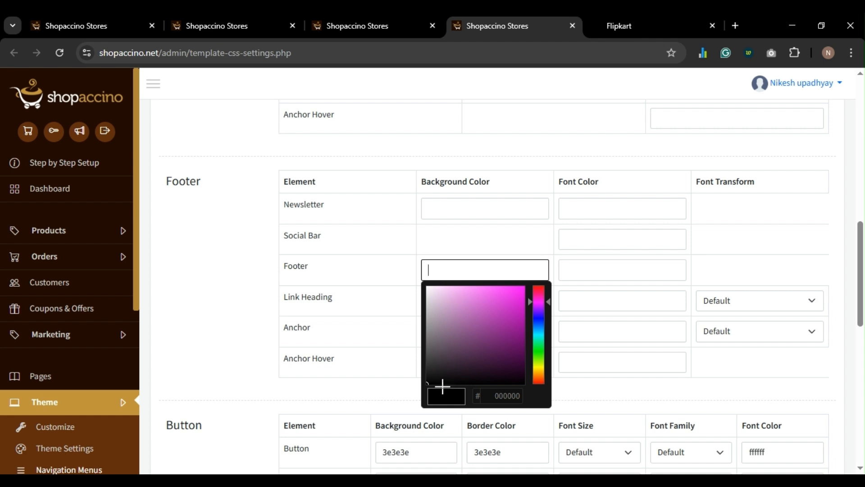
pyautogui.doubleClick(497, 395)
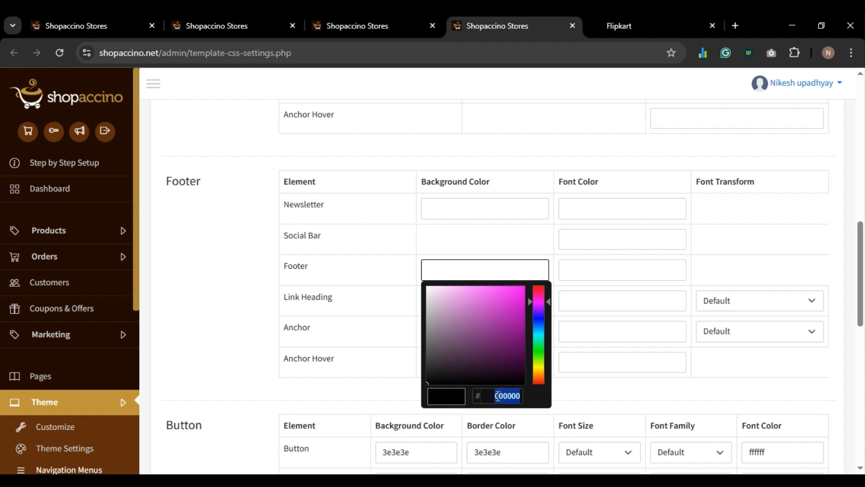
pyautogui.write('000000')
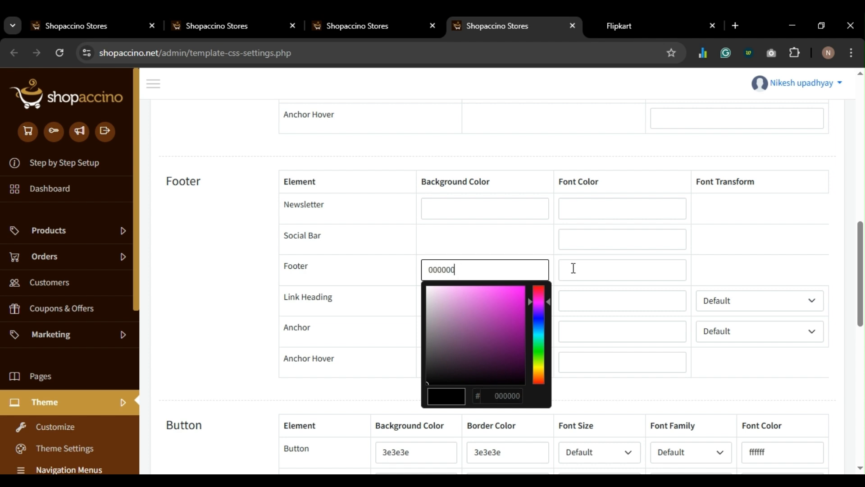
# - Set the footer font colour to ffffff and save the template CSS settings
pyautogui.click(585, 267)
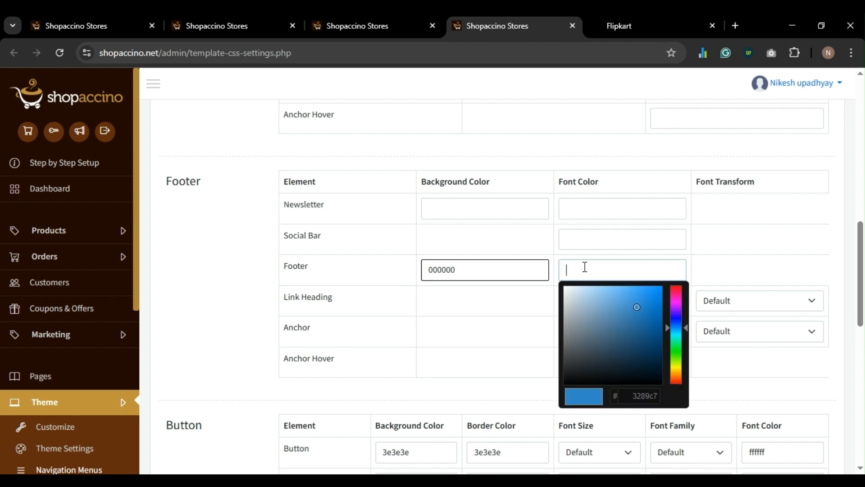
pyautogui.write('fff')
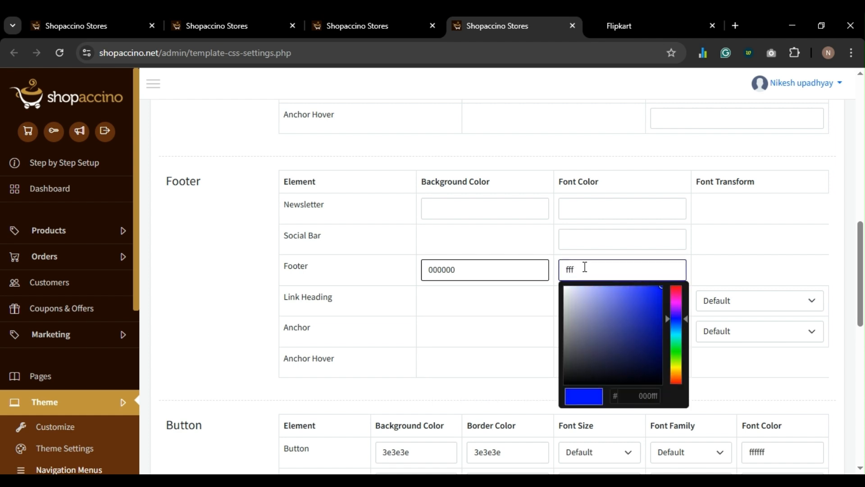
pyautogui.write('ff')
pyautogui.doubleClick(585, 266)
pyautogui.write('fffff')
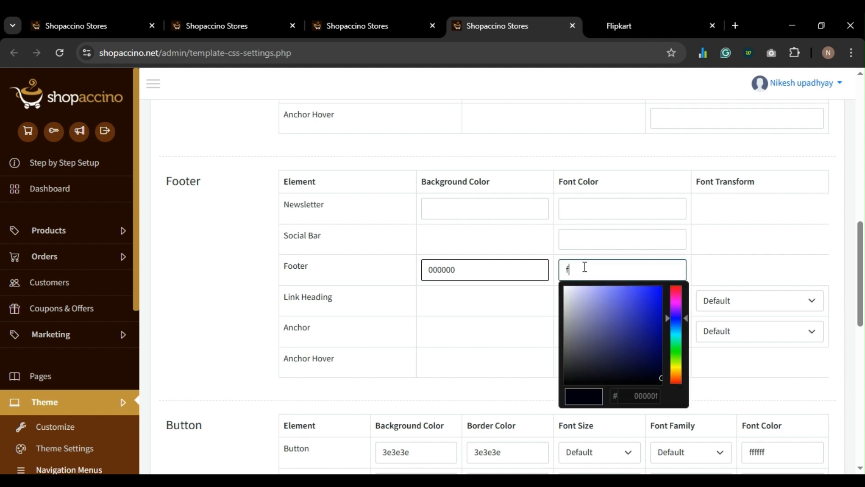
pyautogui.write('f')
pyautogui.click(739, 276)
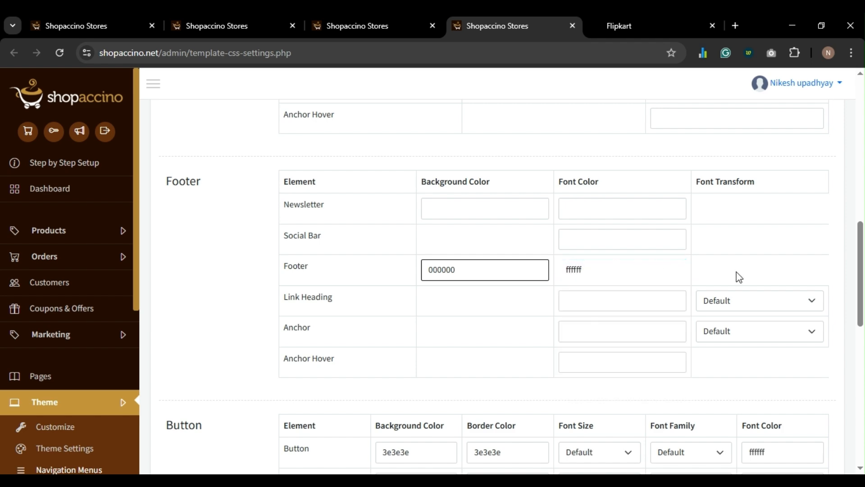
pyautogui.scroll(-10, 676, 275)
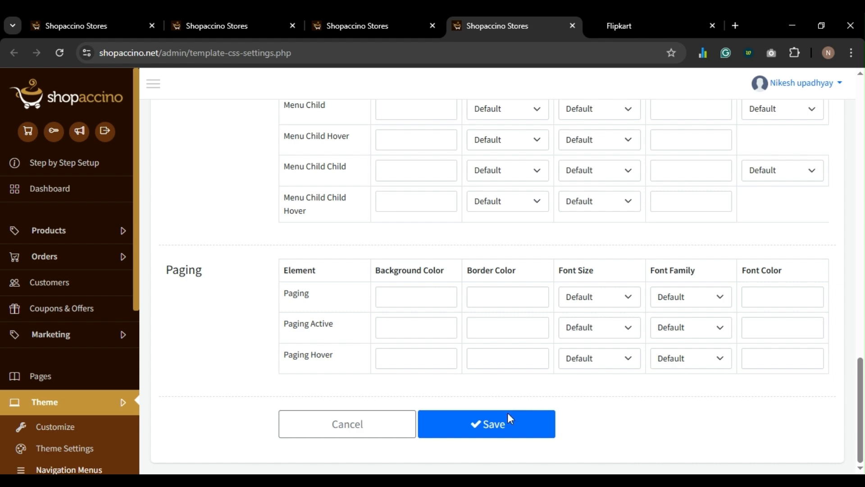
pyautogui.click(490, 426)
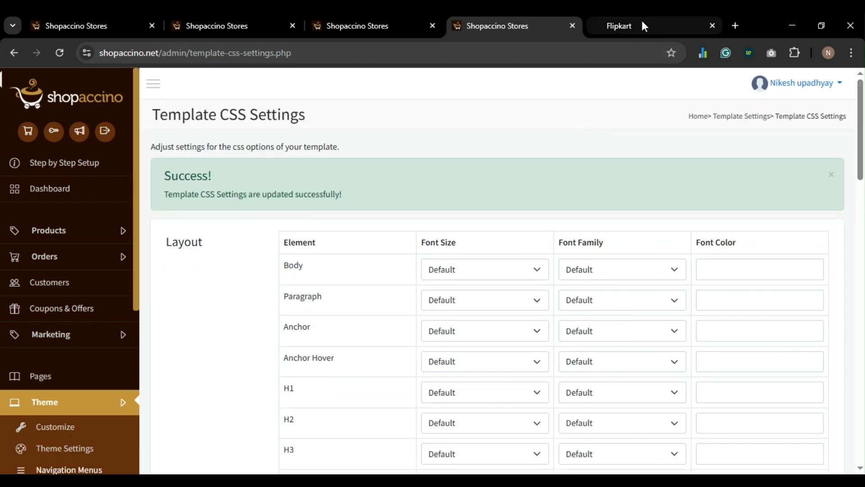
pyautogui.click(642, 20)
# - Reload the storefront to check the footer, then open Step by Step Setup's Add Details page
pyautogui.press('F5')
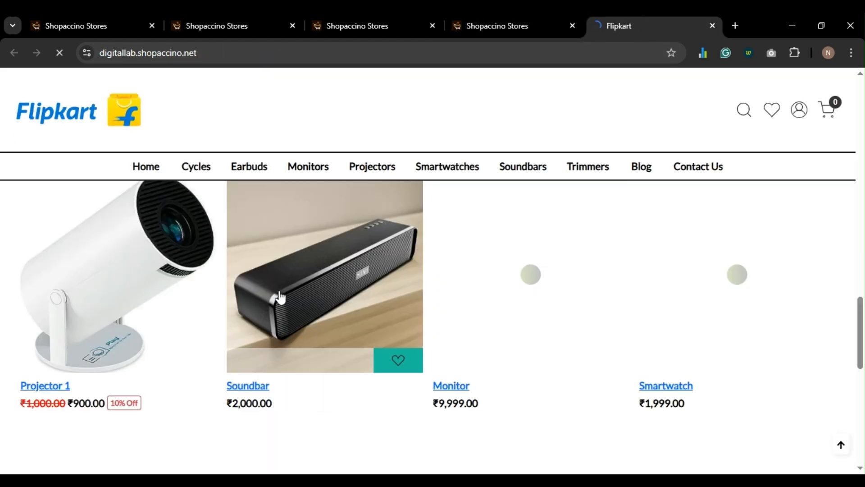
pyautogui.scroll(-3, 283, 296)
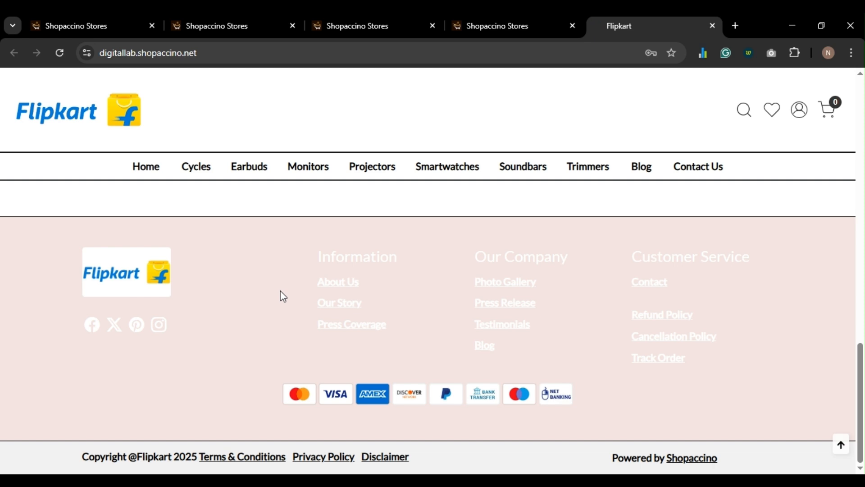
pyautogui.click(74, 27)
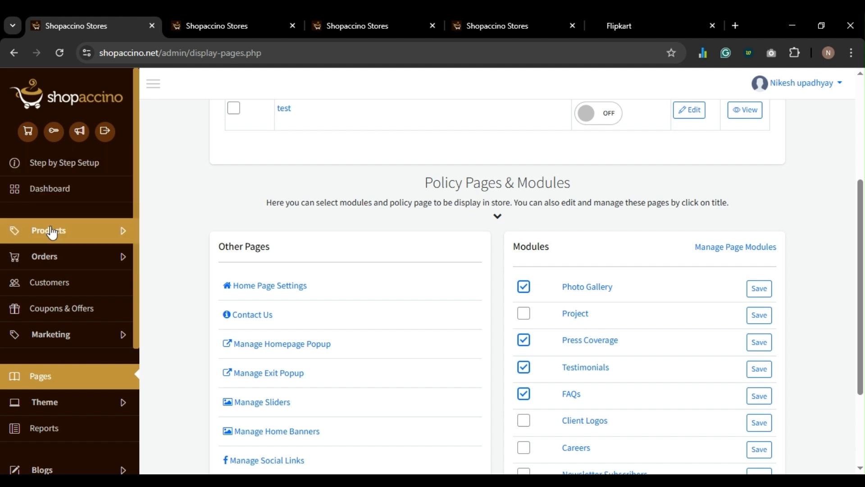
pyautogui.click(50, 165)
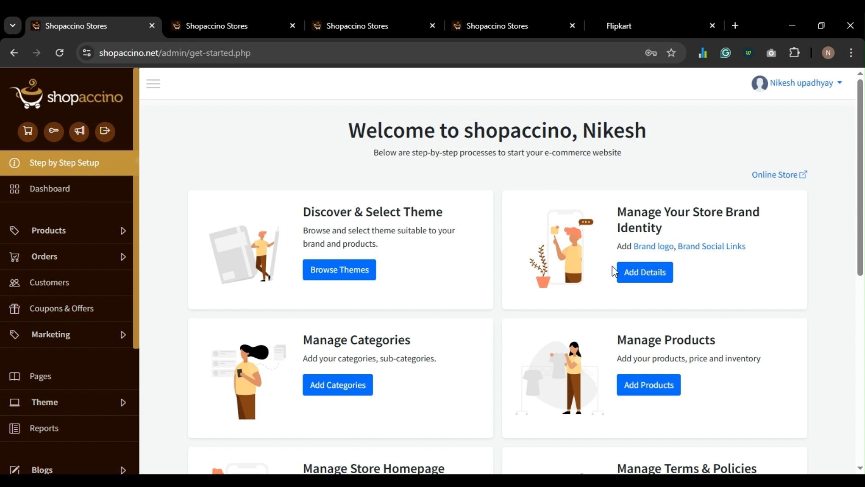
pyautogui.click(629, 273)
pyautogui.scroll(-5, 468, 316)
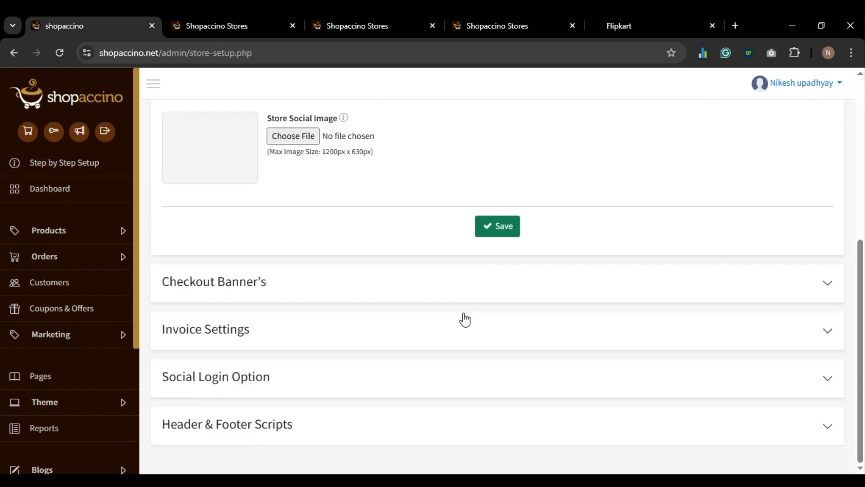
# - Expand Header & Footer Scripts and bring the Header Additional Scripts box into view
pyautogui.click(300, 430)
pyautogui.scroll(-3, 340, 361)
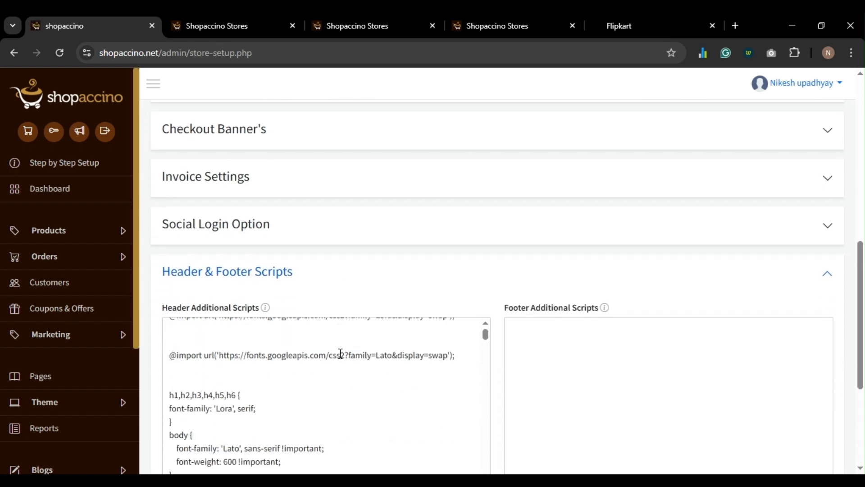
pyautogui.scroll(-5, 386, 324)
pyautogui.scroll(-4, 464, 273)
pyautogui.scroll(5, 343, 242)
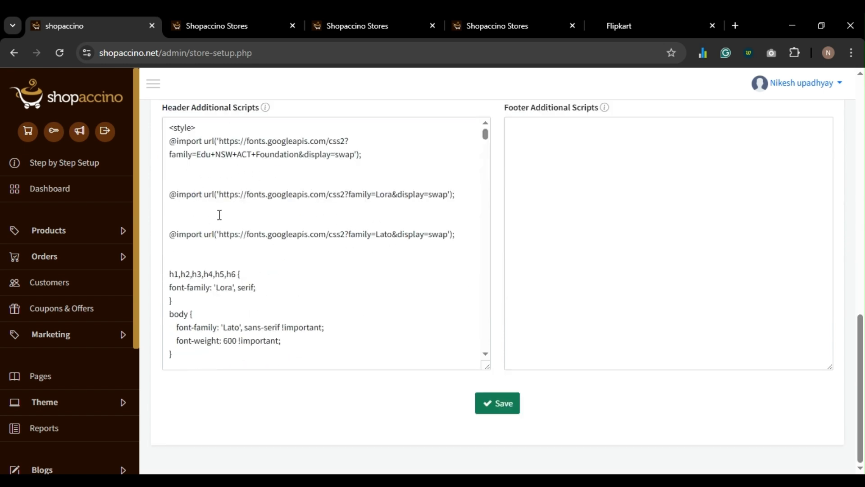
pyautogui.scroll(-7, 220, 215)
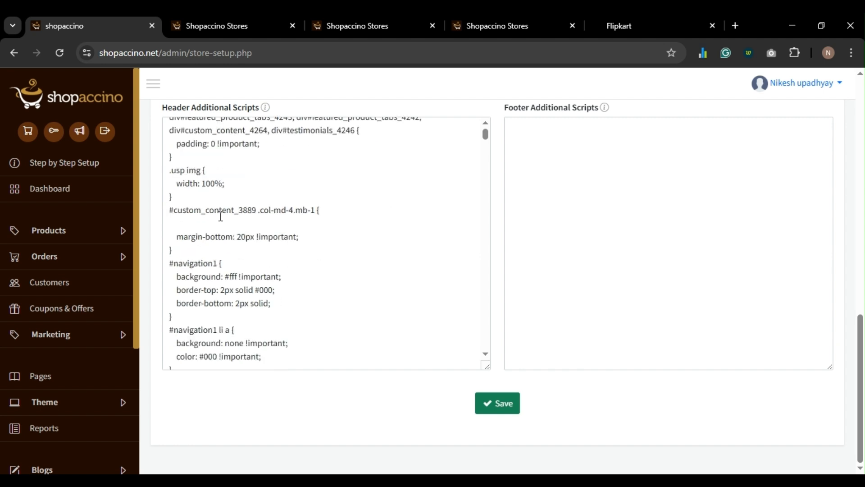
pyautogui.scroll(-7, 221, 216)
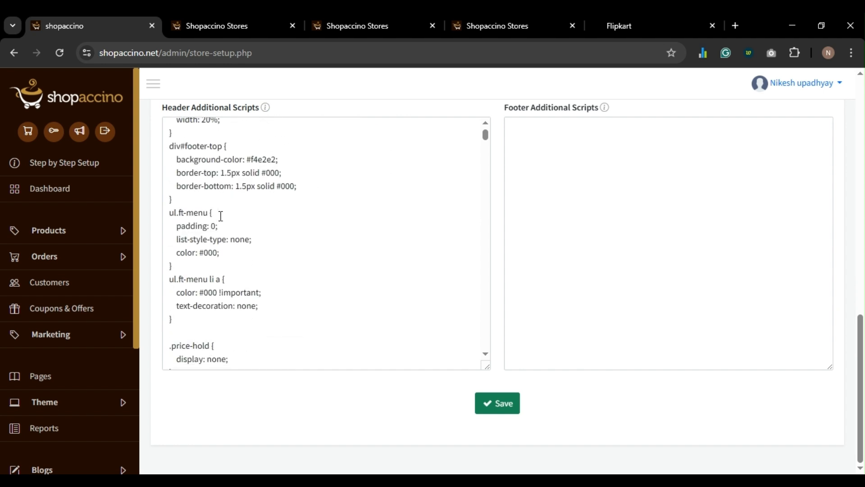
pyautogui.scroll(-9, 221, 216)
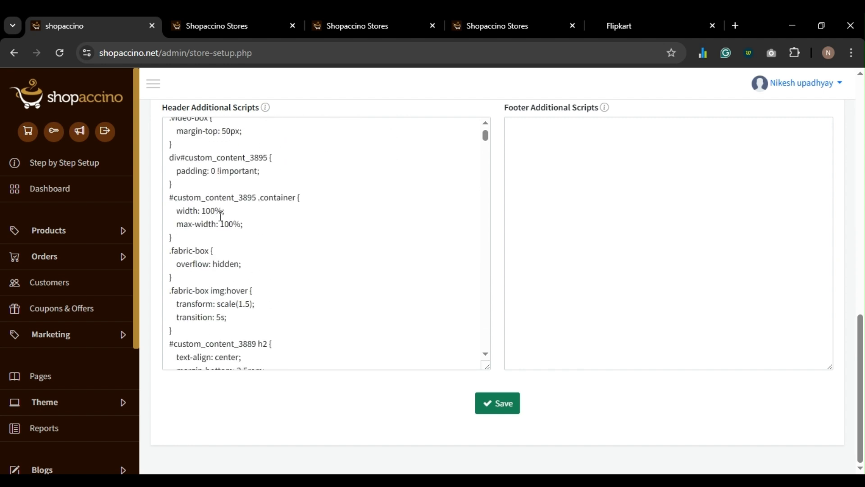
pyautogui.scroll(-3, 221, 217)
pyautogui.scroll(-20, 220, 216)
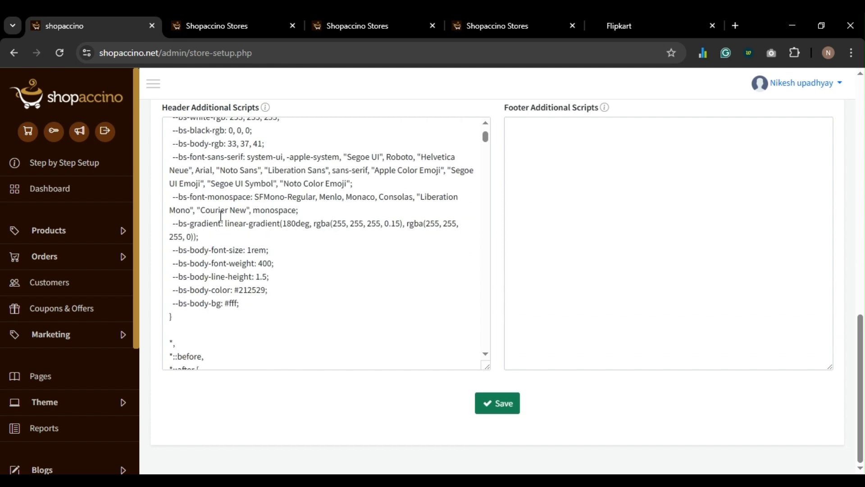
pyautogui.scroll(-20, 221, 217)
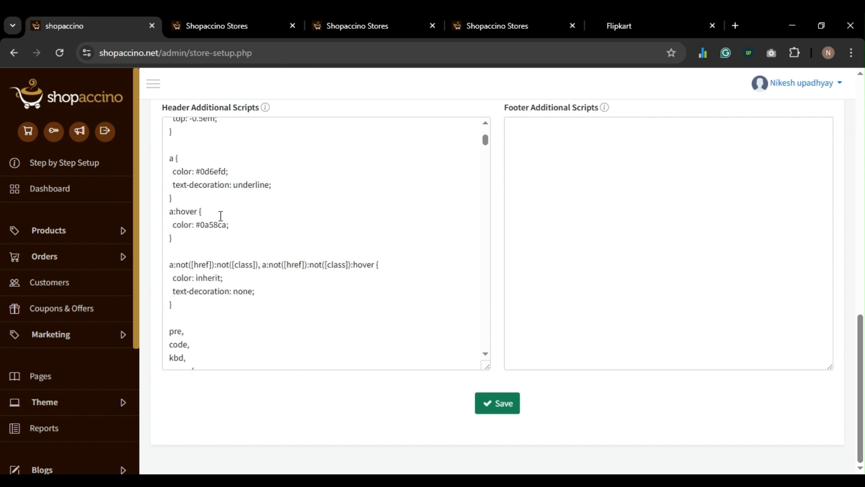
pyautogui.scroll(-20, 220, 216)
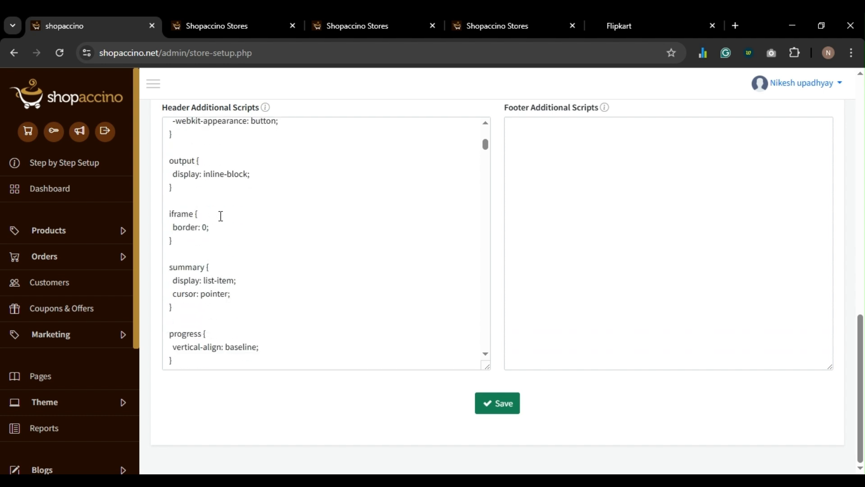
pyautogui.scroll(-20, 220, 217)
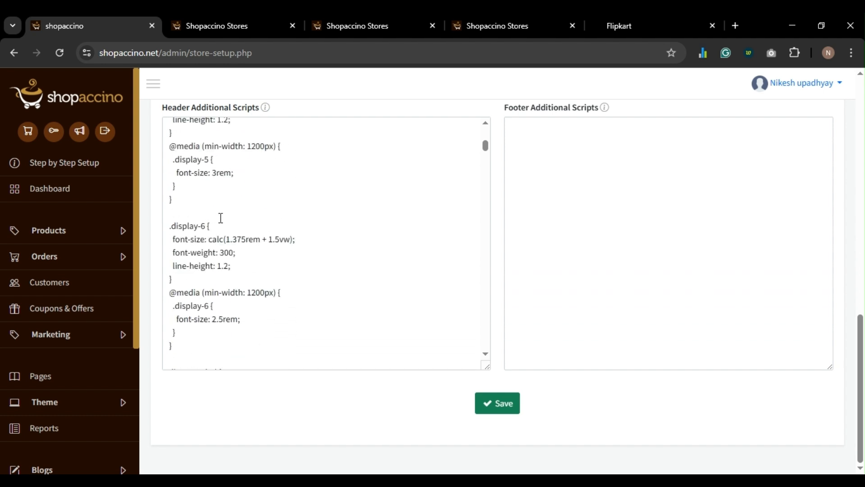
pyautogui.hotkey('ctrl', 'a')
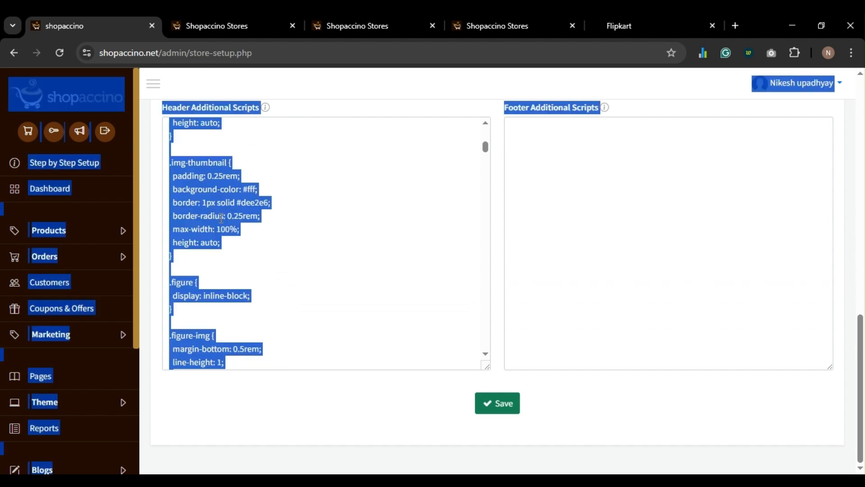
pyautogui.click(221, 219)
pyautogui.scroll(-10, 276, 228)
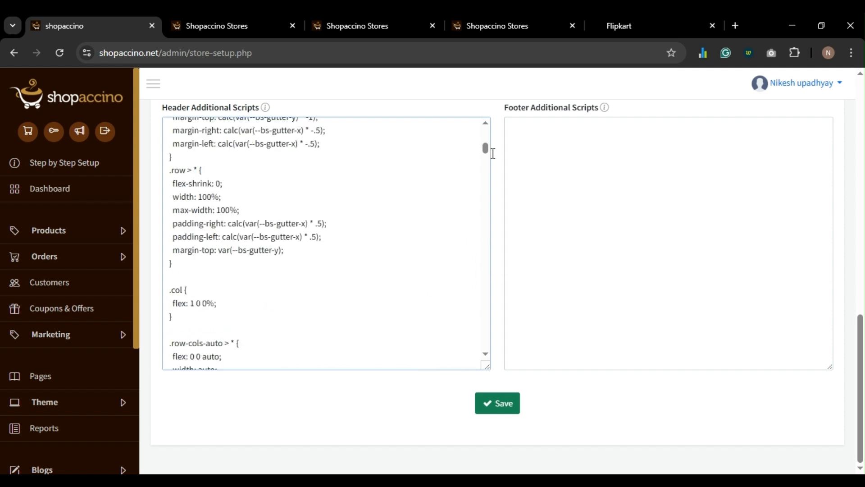
pyautogui.moveTo(487, 152); pyautogui.dragTo(475, 351)
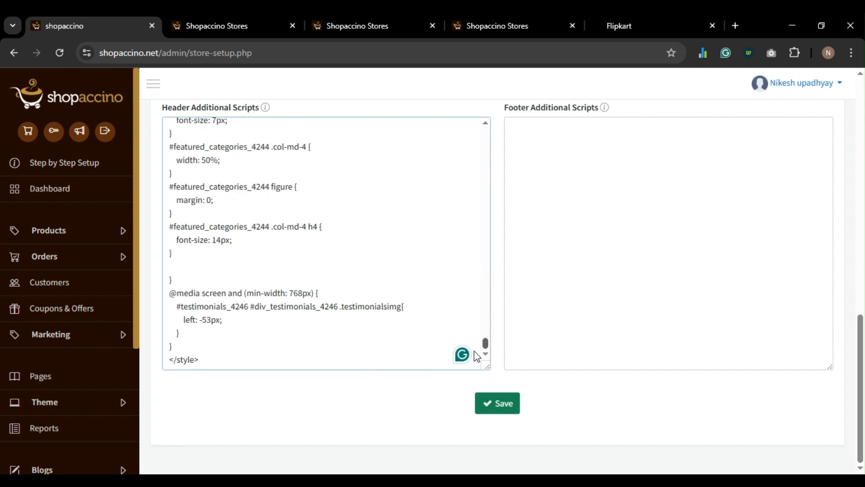
# - Delete all code from Header Additional Scripts and save the store setup
pyautogui.click(343, 290)
pyautogui.hotkey('ctrl', 'a')
pyautogui.press('Delete')
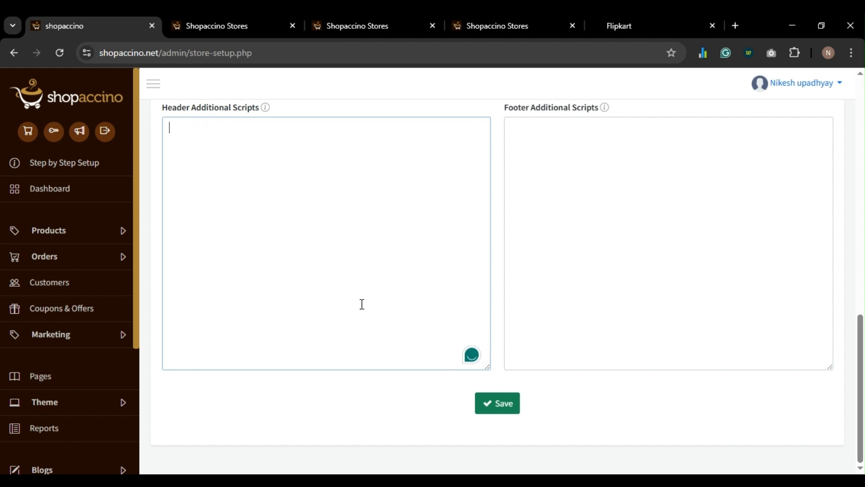
pyautogui.click(504, 410)
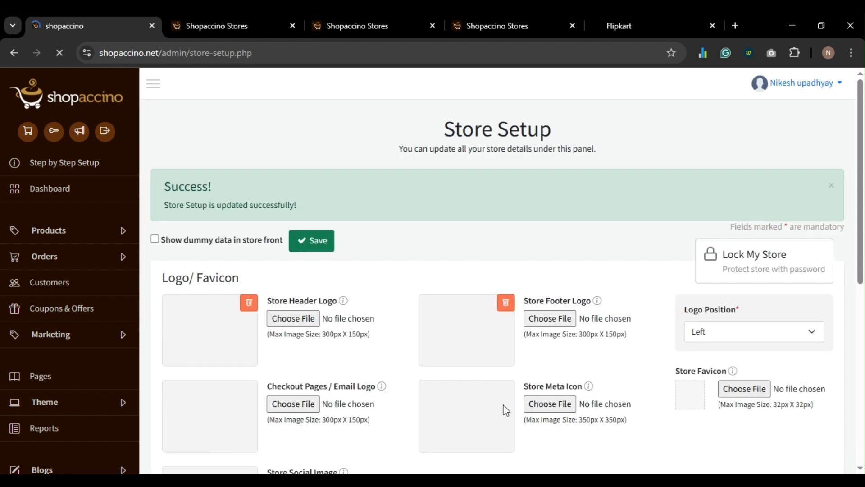
# - Check the live storefront, then return to the Template CSS Settings page
pyautogui.click(559, 26)
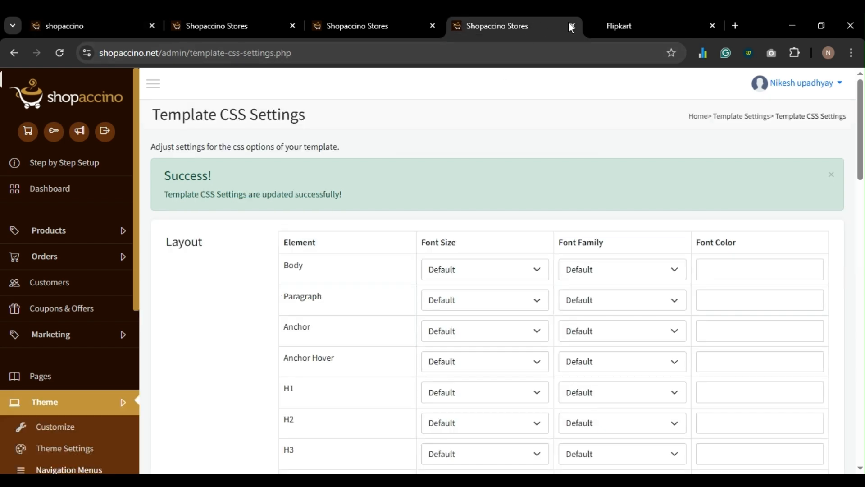
pyautogui.click(615, 23)
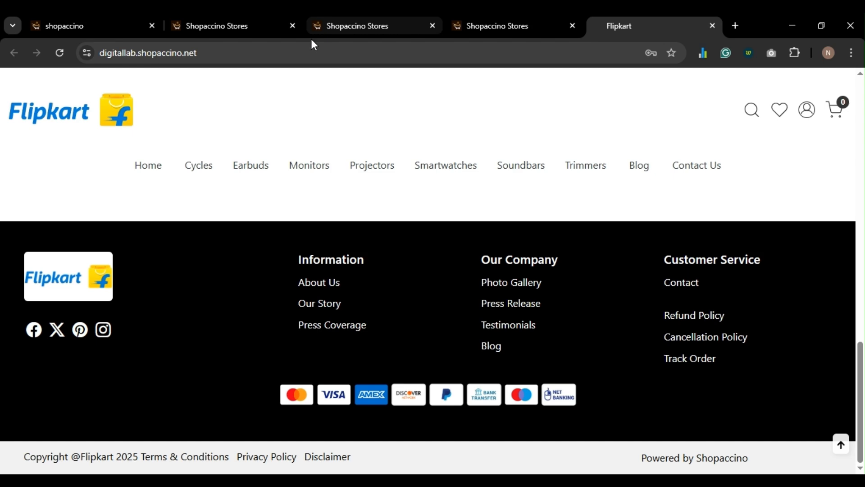
pyautogui.click(228, 26)
pyautogui.click(364, 23)
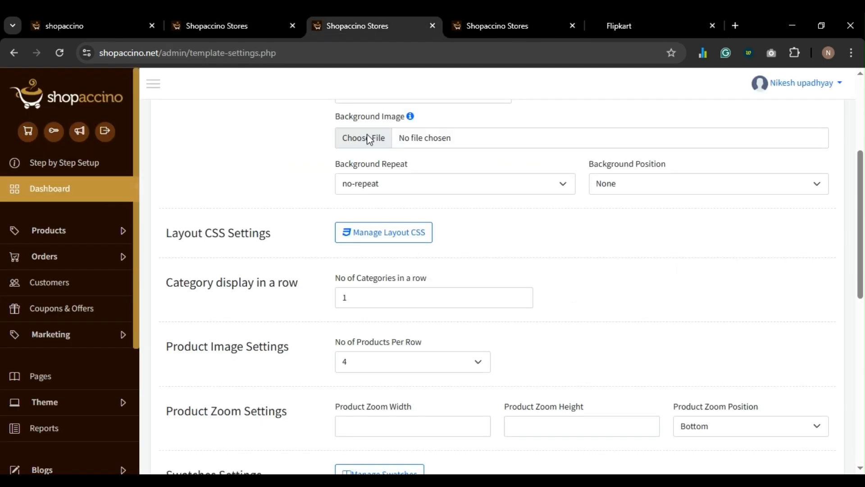
pyautogui.click(473, 28)
# - Save the footer colours 000000/ffffff and verify the black footer on the storefront
pyautogui.scroll(-13, 421, 212)
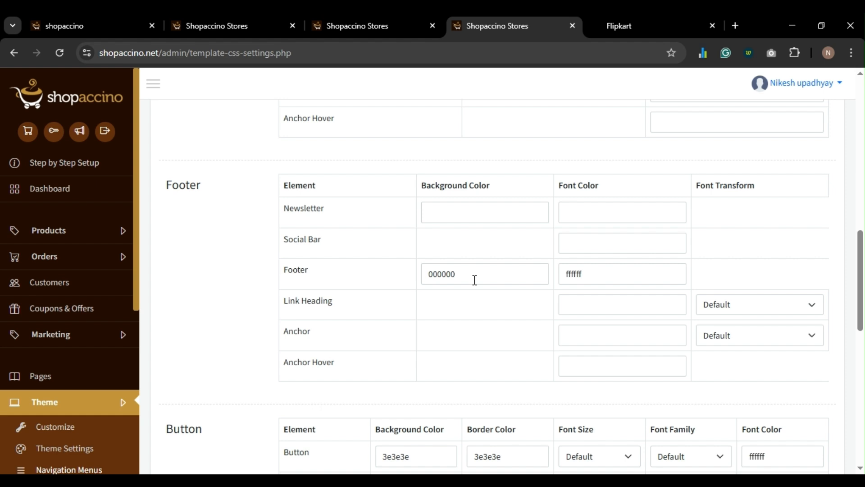
pyautogui.scroll(-1, 475, 280)
pyautogui.scroll(1, 475, 282)
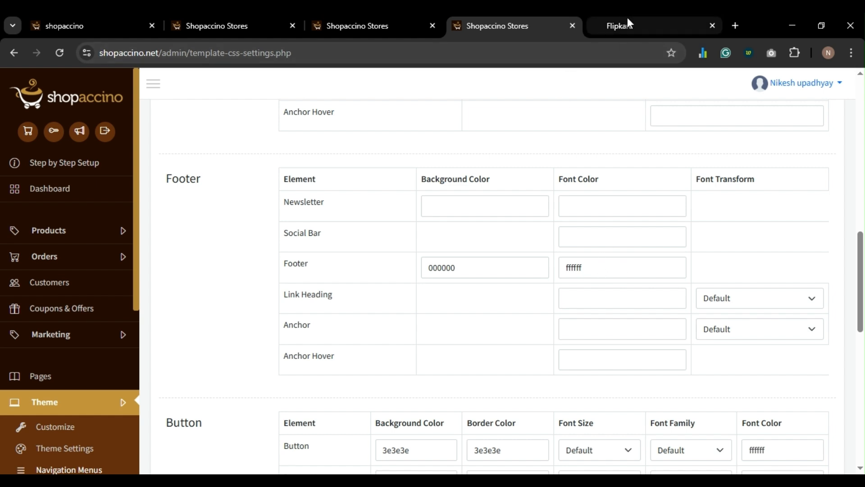
pyautogui.scroll(-12, 502, 276)
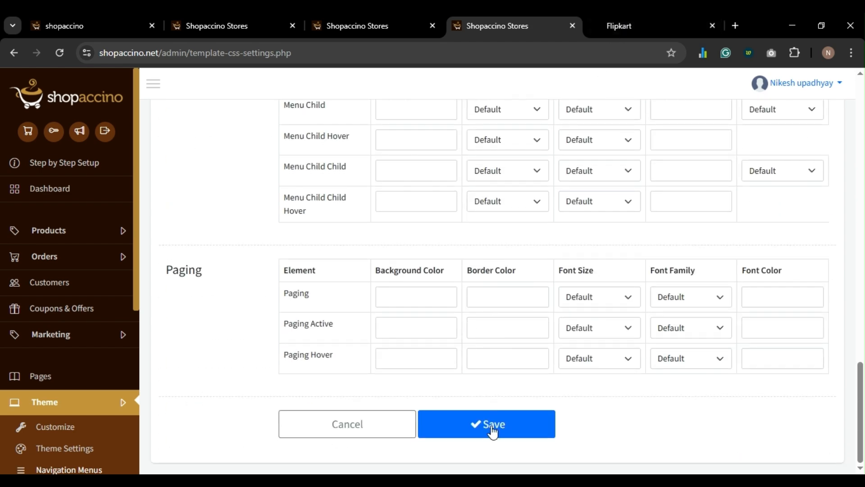
pyautogui.click(492, 428)
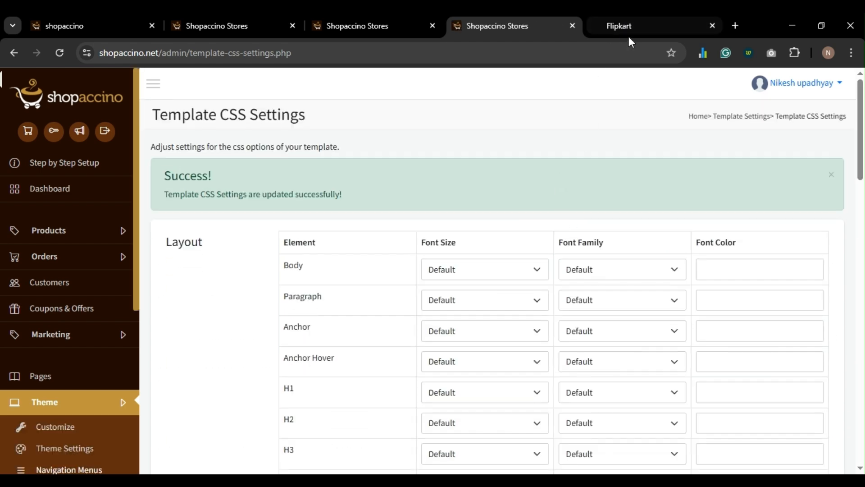
pyautogui.click(628, 28)
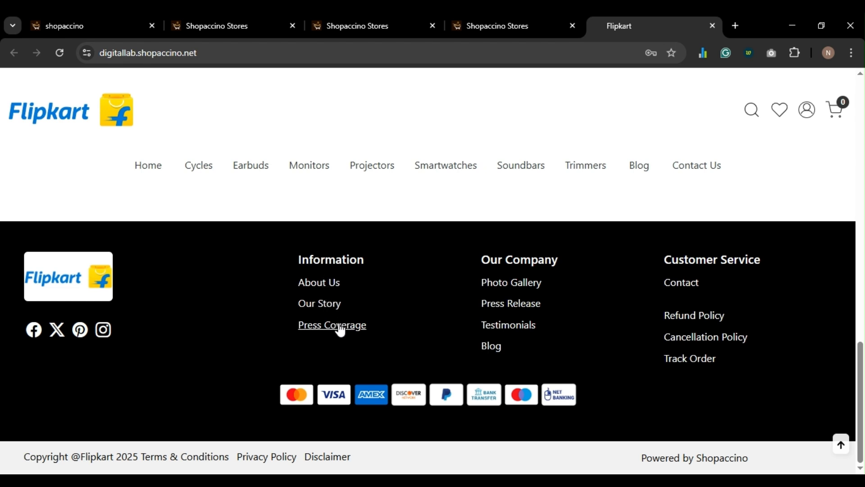
pyautogui.click(496, 28)
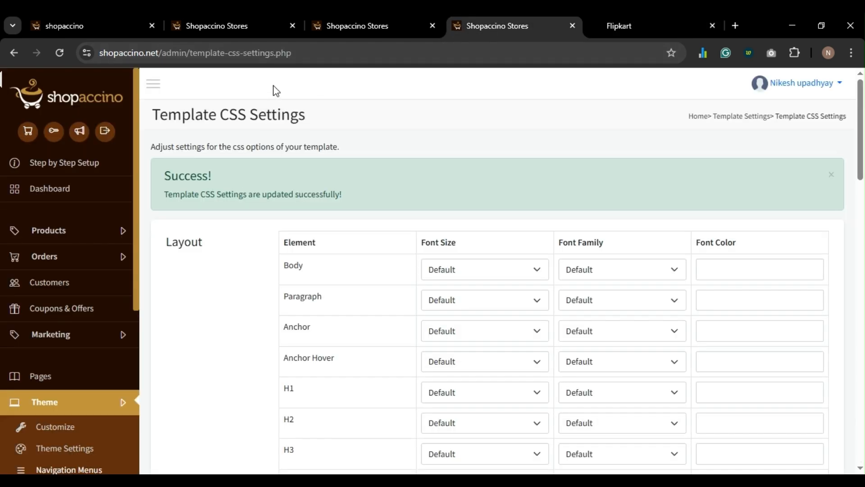
# - Tick the Project module in the Pages admin and save it as enabled
pyautogui.click(219, 27)
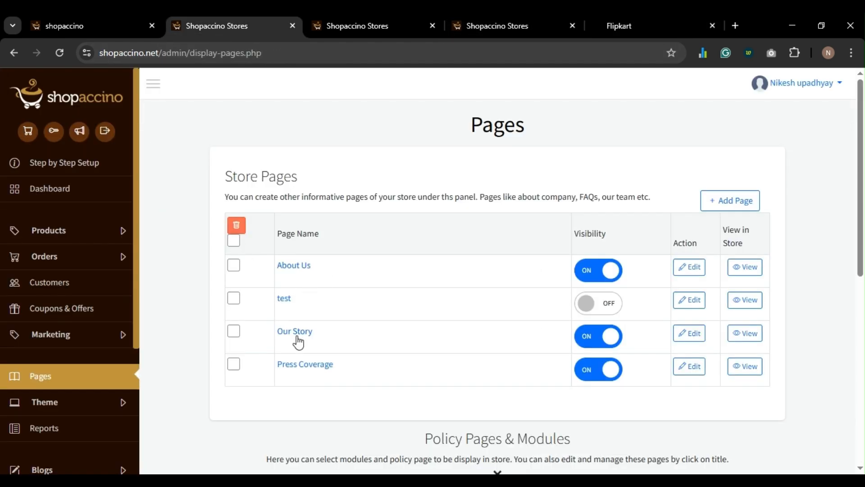
pyautogui.click(646, 26)
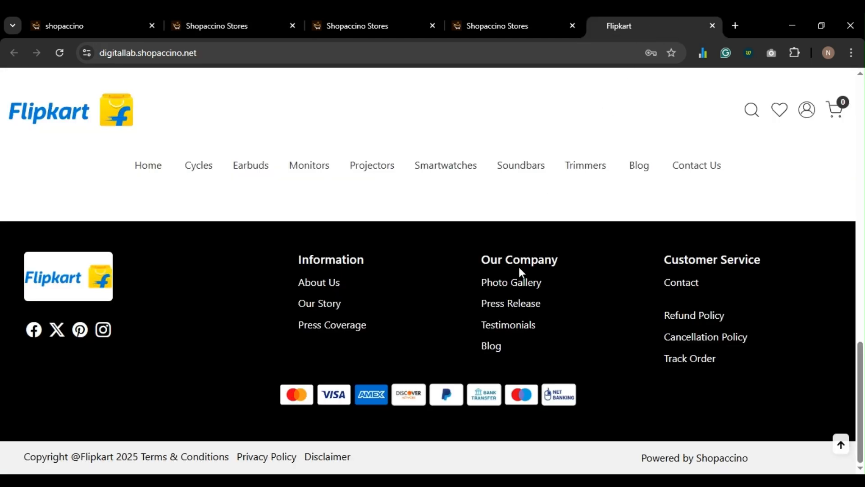
pyautogui.click(248, 25)
pyautogui.scroll(-4, 366, 325)
pyautogui.scroll(-4, 366, 325)
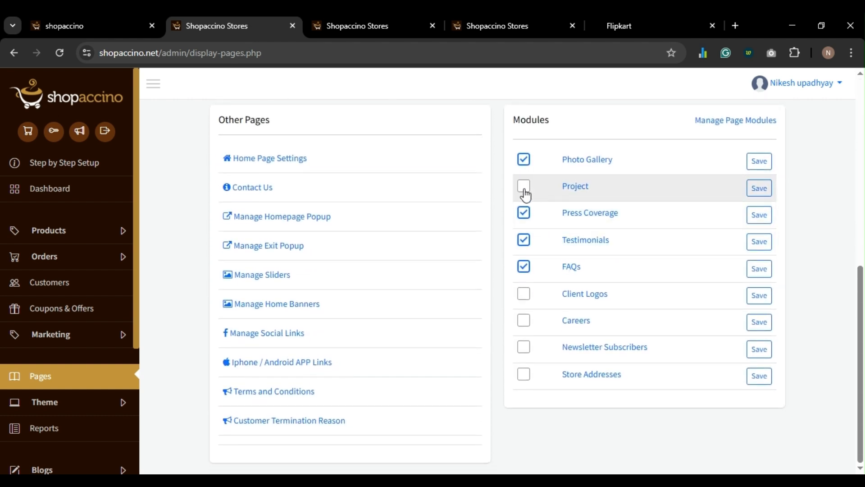
pyautogui.click(524, 295)
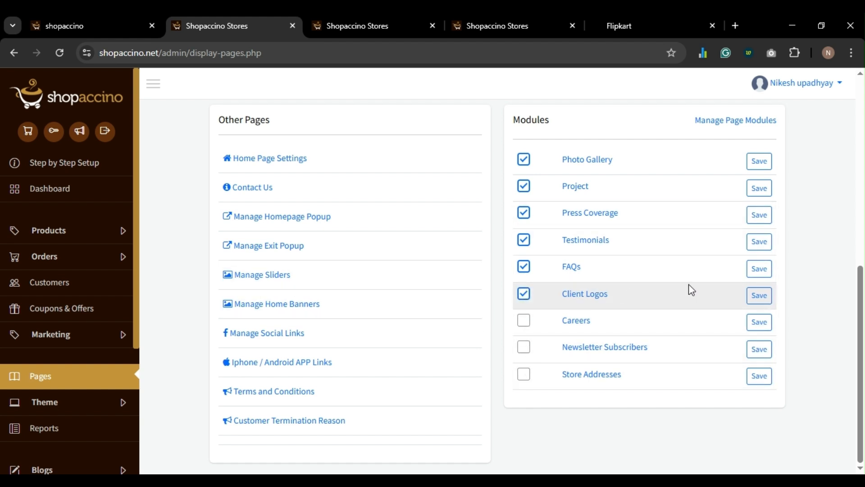
pyautogui.click(754, 195)
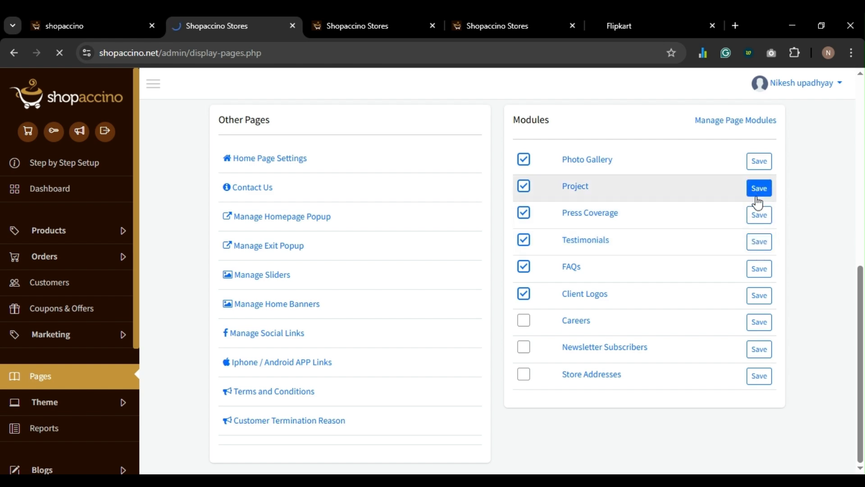
# - Tick the Client Logos module and save it as enabled
pyautogui.scroll(-2, 741, 285)
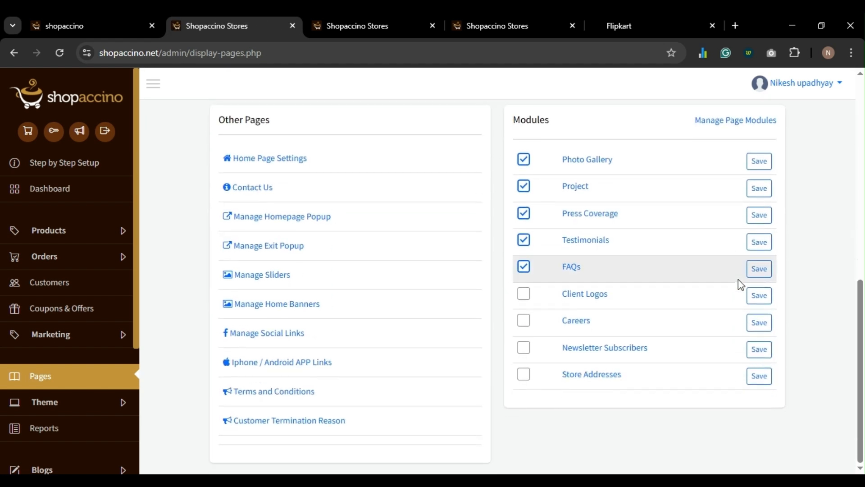
pyautogui.click(523, 295)
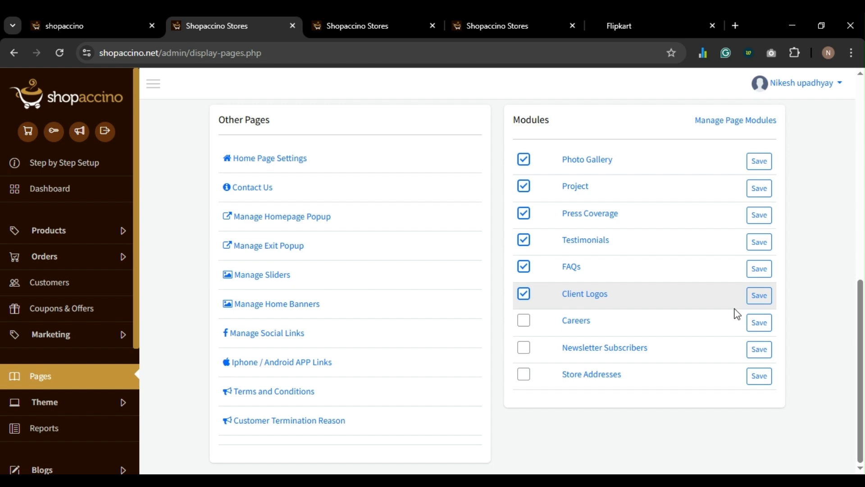
pyautogui.click(753, 297)
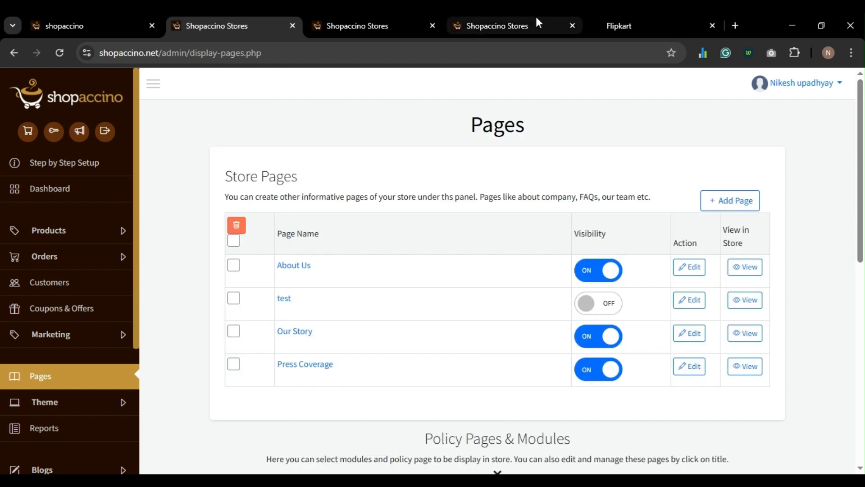
# - Review the storefront and template settings pages, then return to the Pages admin
pyautogui.click(635, 28)
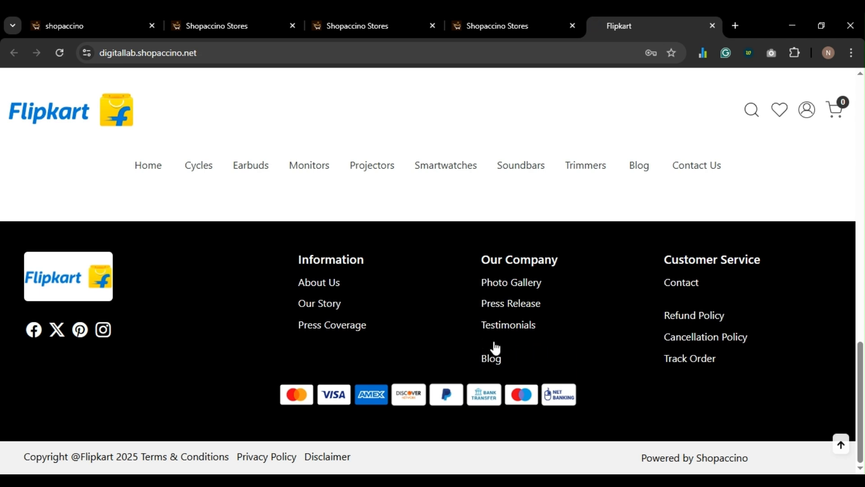
pyautogui.click(345, 28)
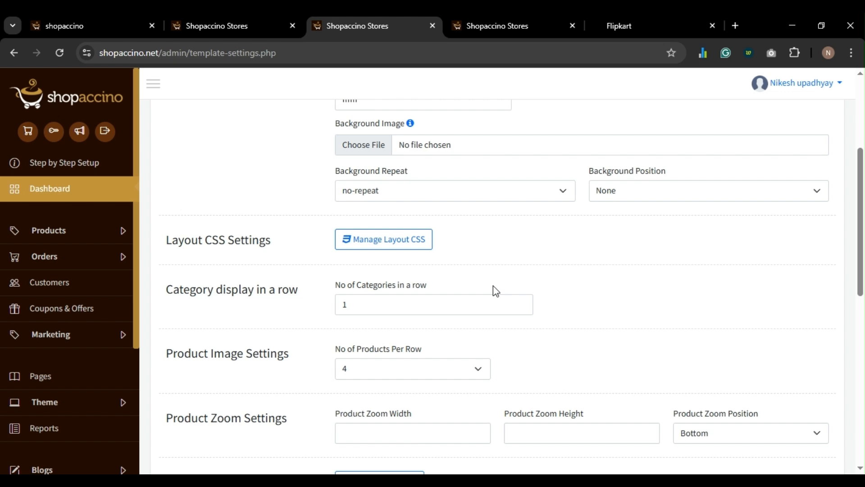
pyautogui.scroll(-2, 496, 291)
pyautogui.scroll(3, 435, 134)
pyautogui.click(498, 28)
pyautogui.scroll(-5, 528, 269)
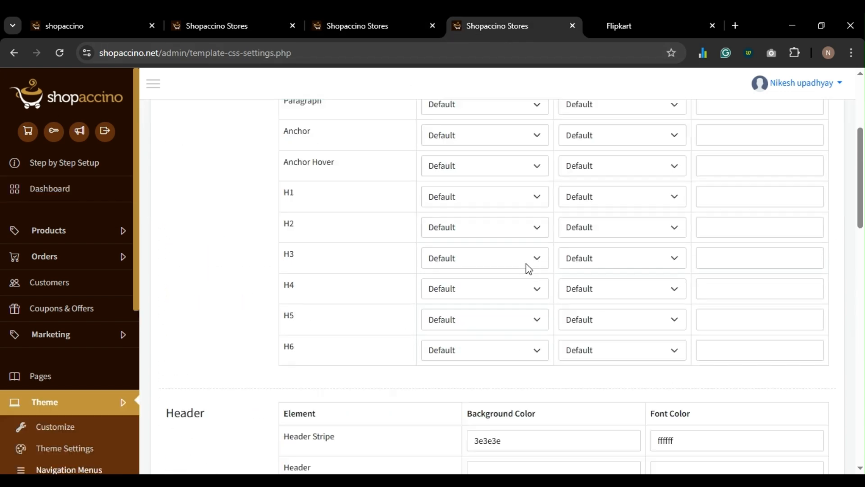
pyautogui.scroll(-5, 529, 269)
pyautogui.click(217, 25)
pyautogui.scroll(-10, 558, 290)
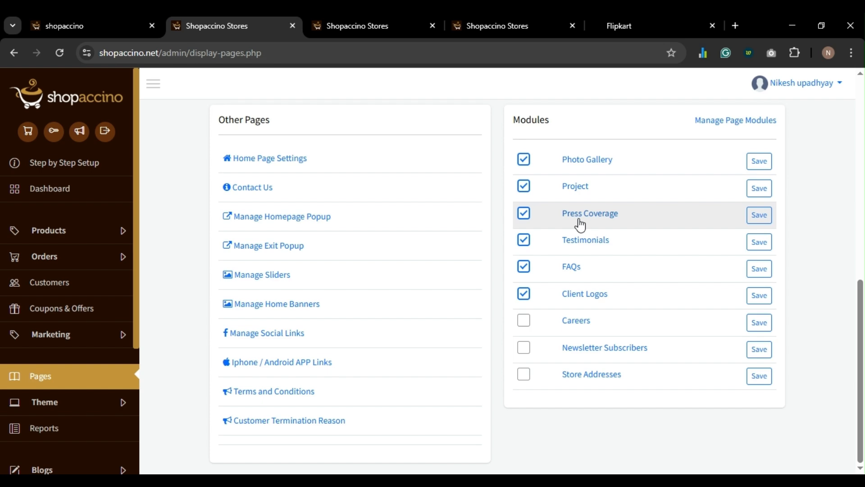
# - Look through the Project module's item list and go back to the Pages list
pyautogui.click(578, 192)
pyautogui.scroll(-1, 356, 336)
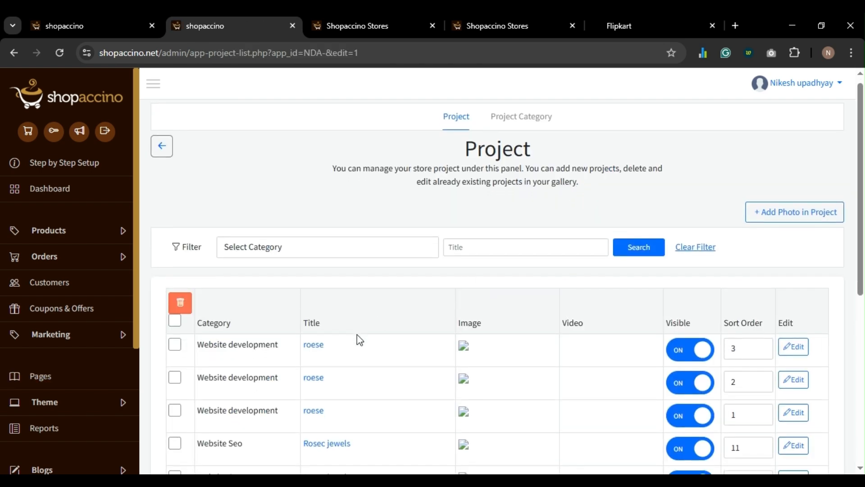
pyautogui.scroll(-2, 357, 334)
pyautogui.scroll(2, 357, 338)
pyautogui.scroll(-3, 367, 329)
pyautogui.scroll(3, 367, 329)
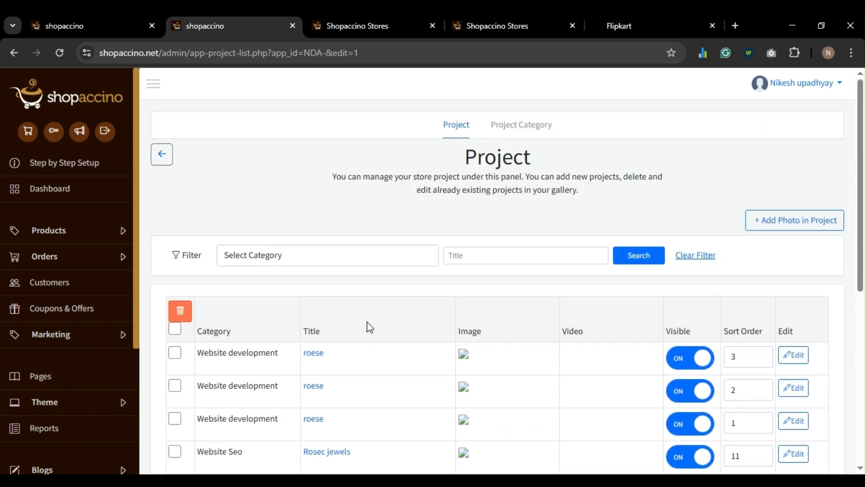
pyautogui.hotkey('alt', 'Left')
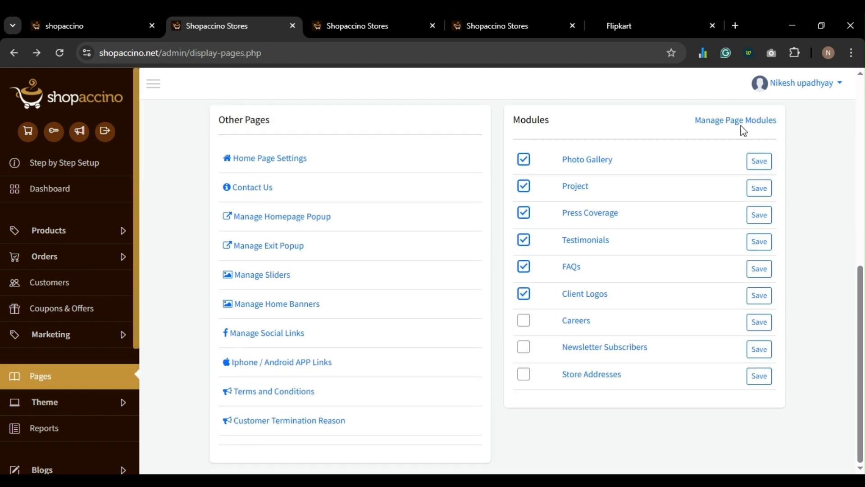
# - Set the Project page module's title to Projects and save it
pyautogui.click(741, 121)
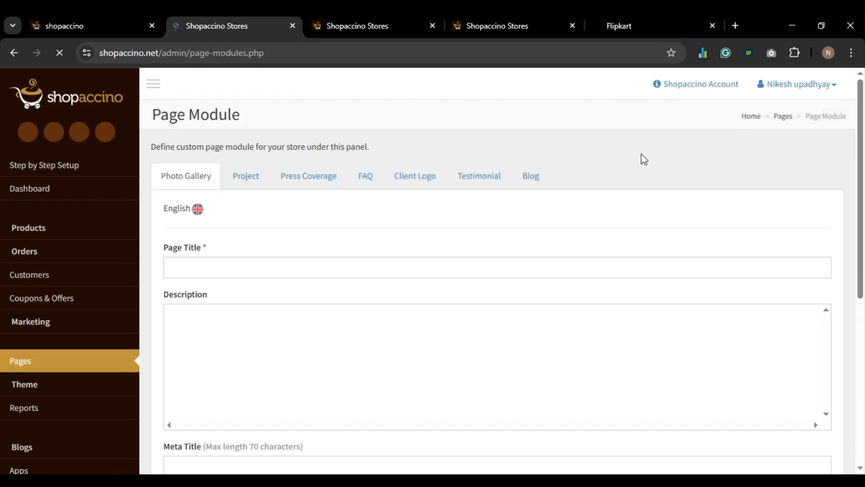
pyautogui.click(248, 186)
pyautogui.click(231, 272)
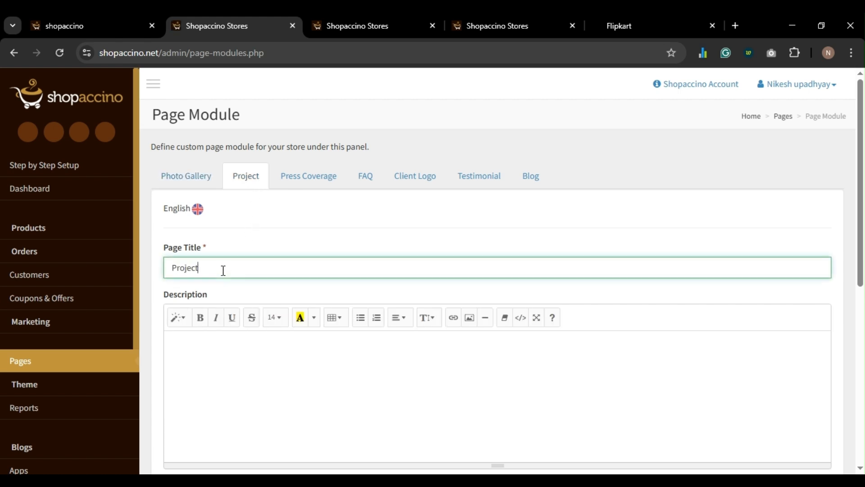
pyautogui.write('s')
pyautogui.hotkey('ctrl', 'a')
pyautogui.scroll(-8, 276, 264)
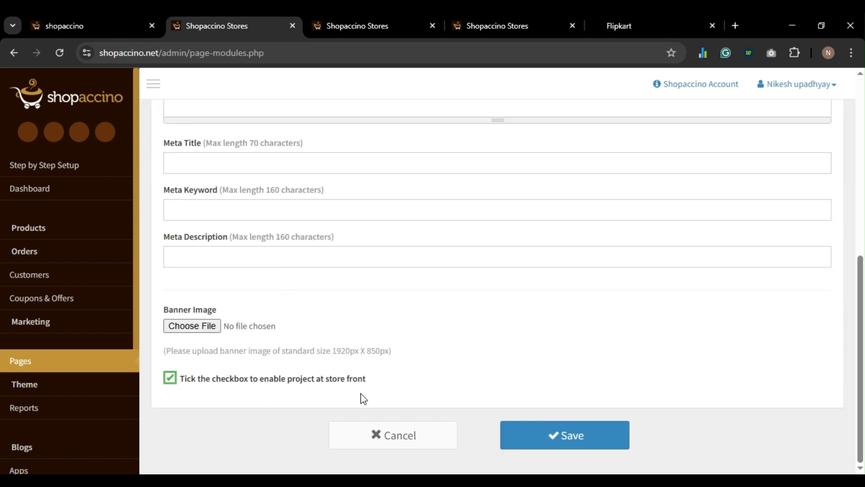
pyautogui.click(547, 446)
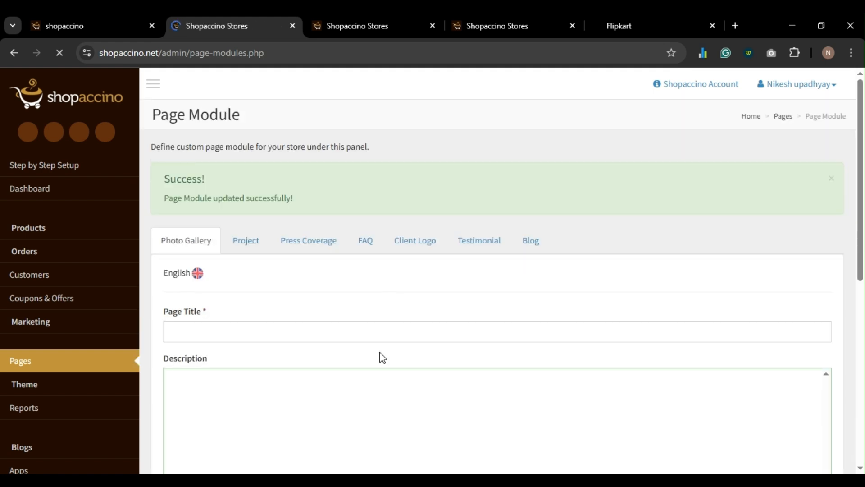
# - Set the Client Logo page module's title to Client Logos and save it
pyautogui.click(407, 249)
pyautogui.click(272, 331)
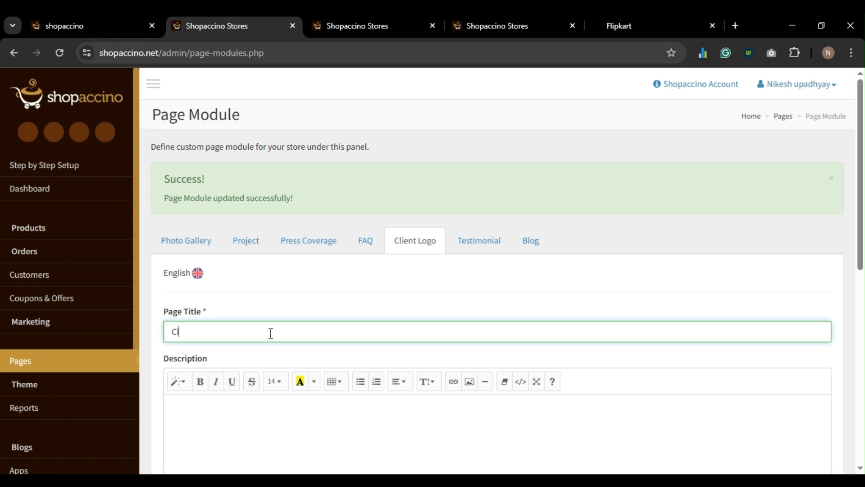
pyautogui.hotkey('ctrl', 'a')
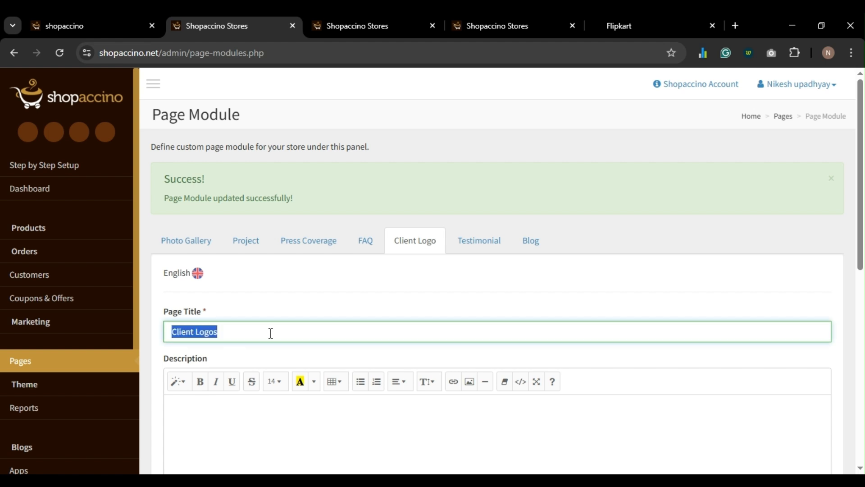
pyautogui.scroll(-9, 270, 336)
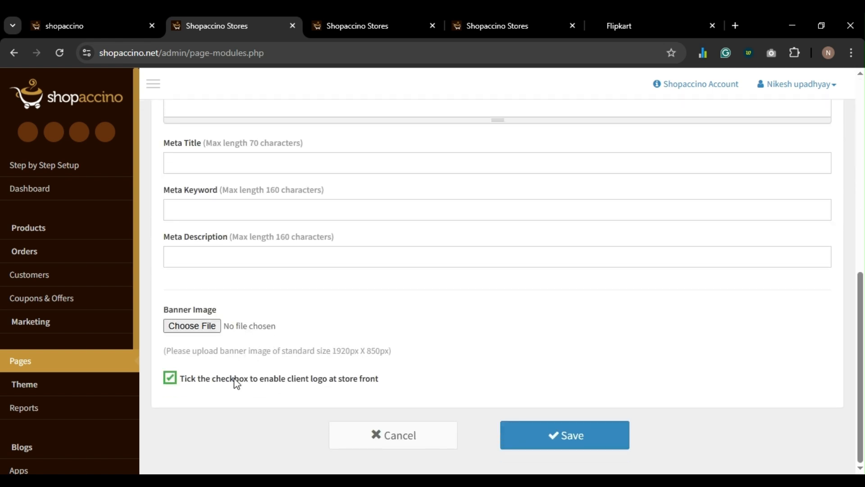
pyautogui.click(576, 442)
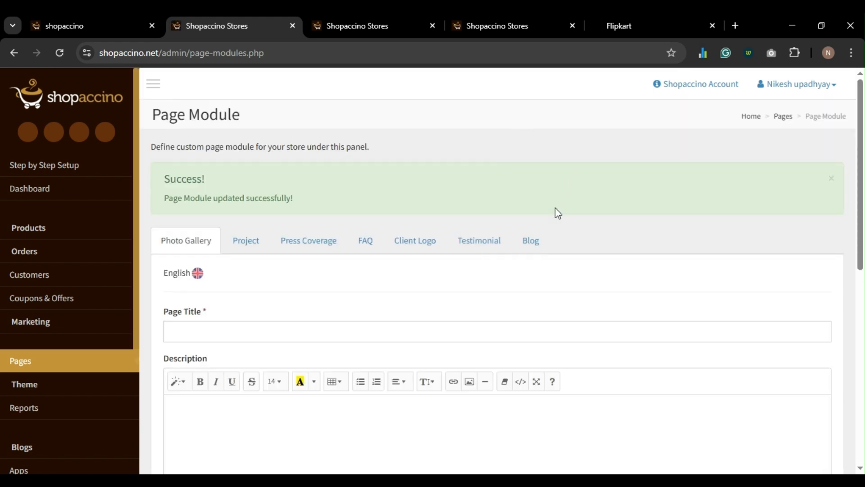
# - Reload the storefront to confirm Projects and Client Logos appear in the footer
pyautogui.click(633, 28)
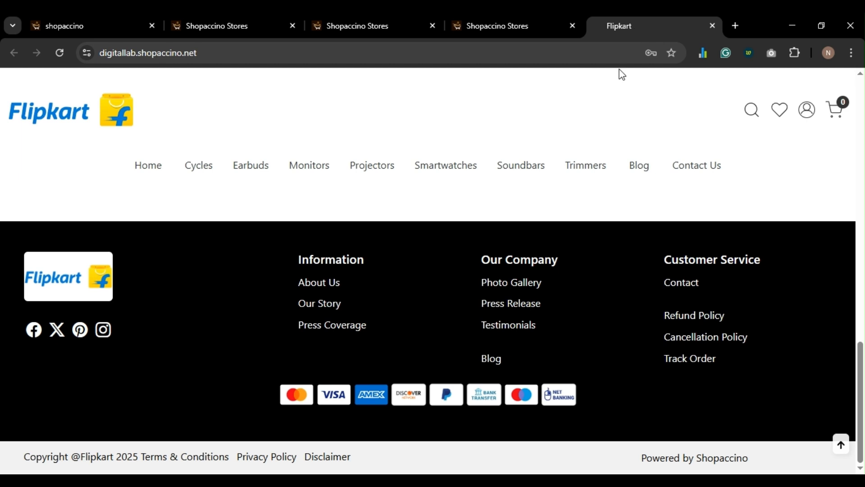
pyautogui.press('F5')
pyautogui.scroll(-1, 524, 313)
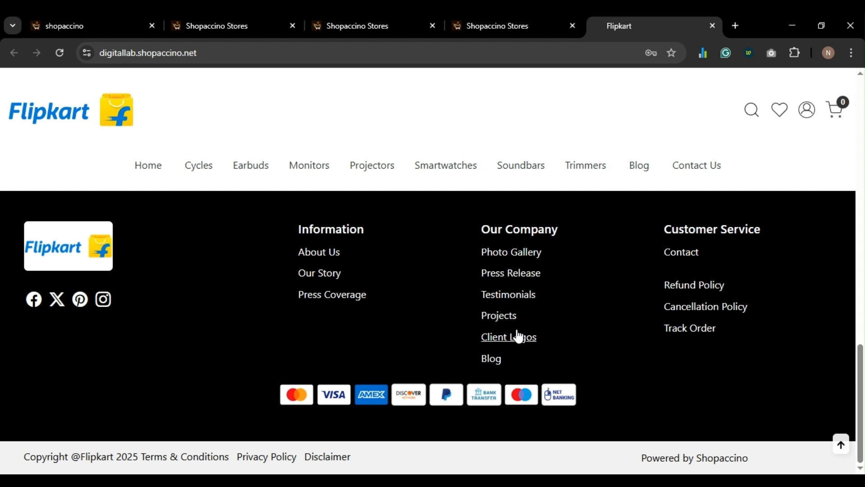
pyautogui.click(501, 28)
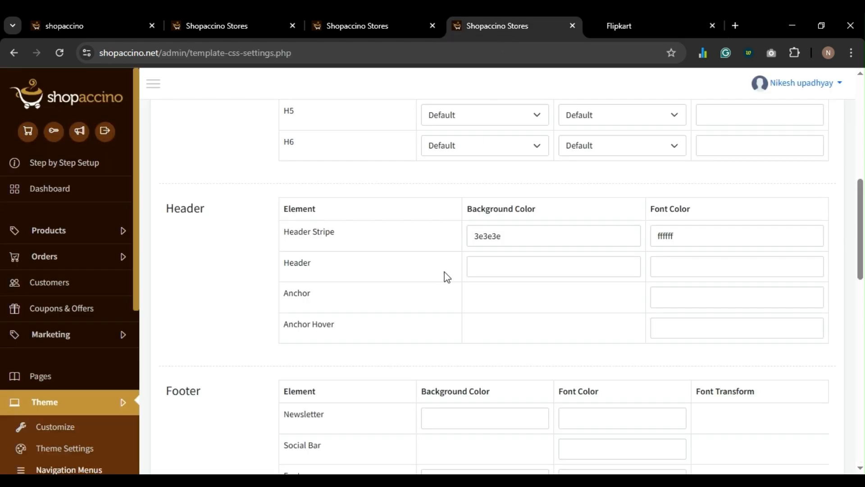
pyautogui.click(220, 25)
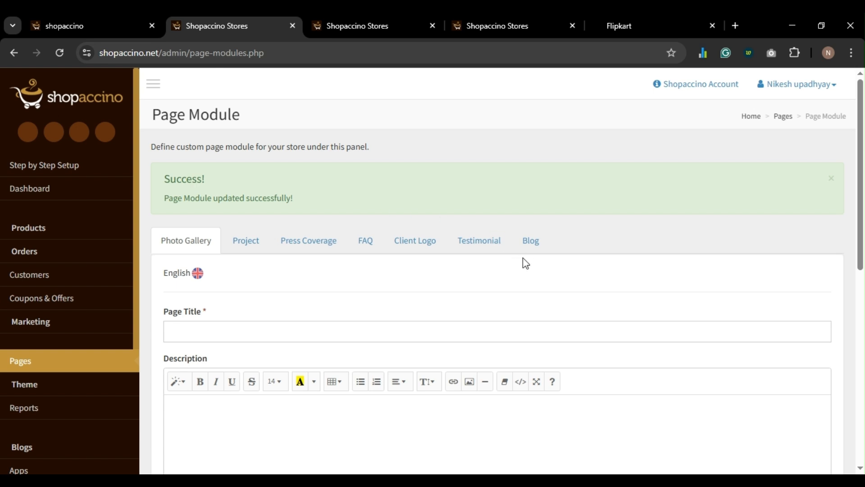
# - Change the Blog module's page title from 'Our Story' to 'Read Our Blogs' and save
pyautogui.click(531, 244)
pyautogui.scroll(-10, 524, 243)
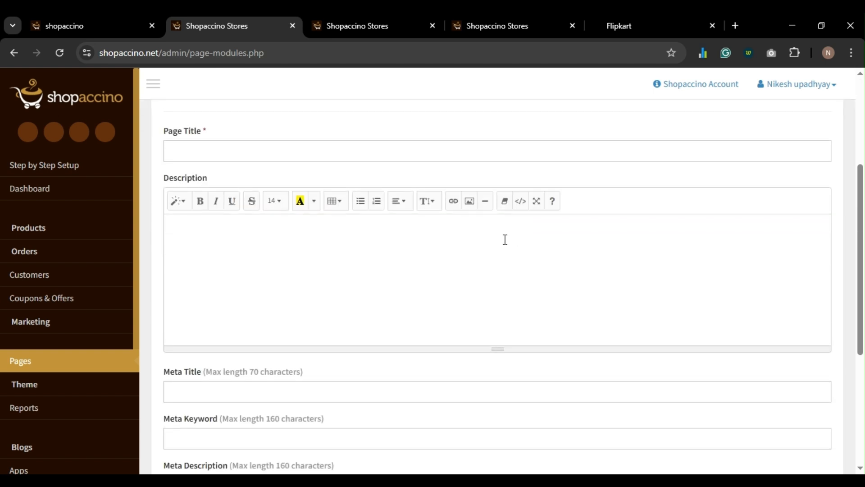
pyautogui.scroll(10, 365, 258)
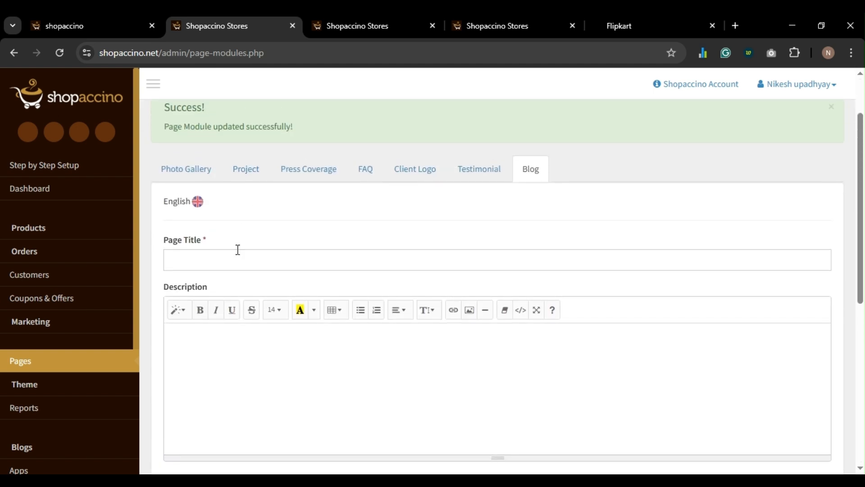
pyautogui.click(237, 251)
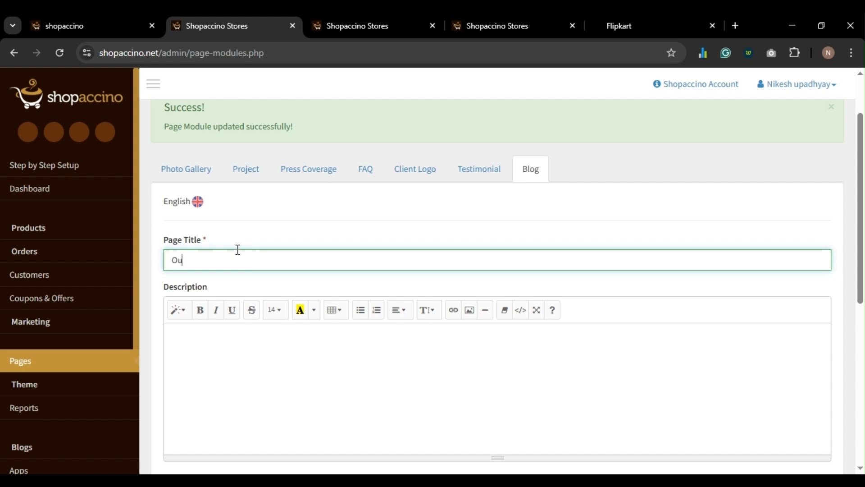
pyautogui.hotkey('ctrl', 'a')
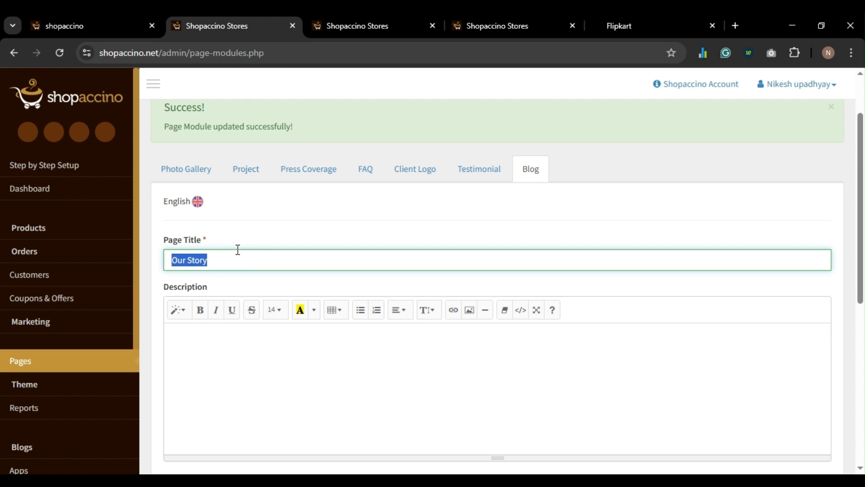
pyautogui.doubleClick(238, 261)
pyautogui.press('BackSpace')
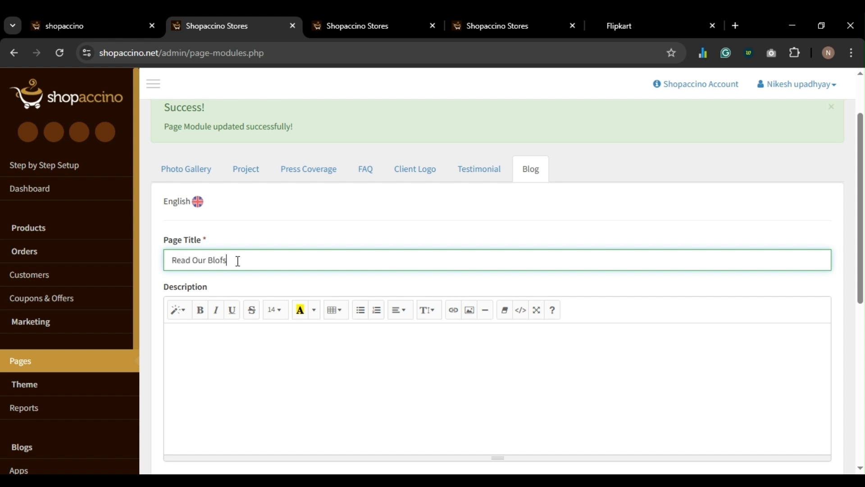
pyautogui.hotkey('ctrl', 'a')
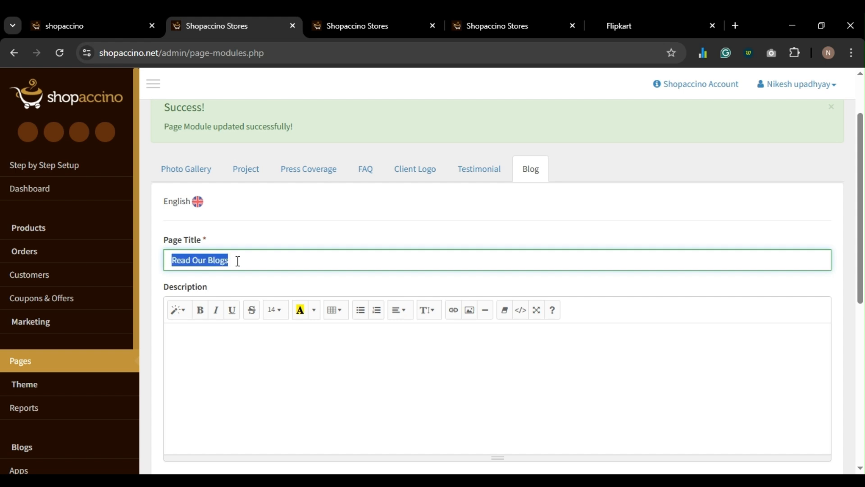
pyautogui.scroll(-8, 237, 259)
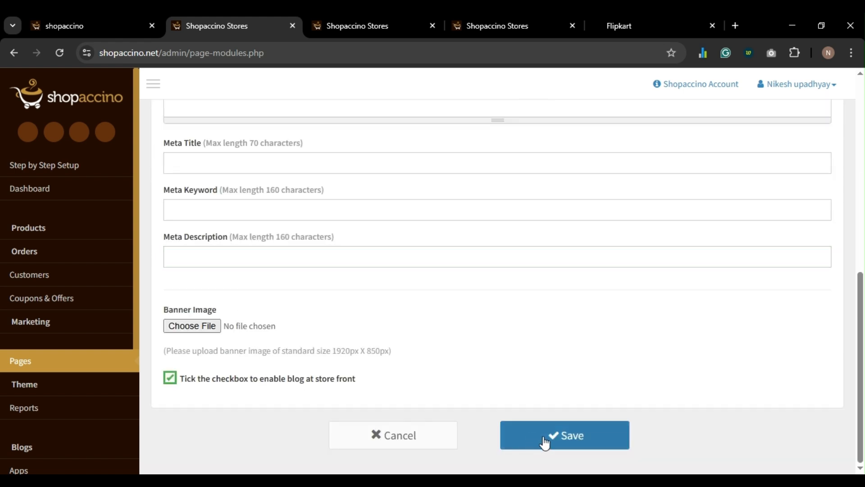
pyautogui.click(544, 443)
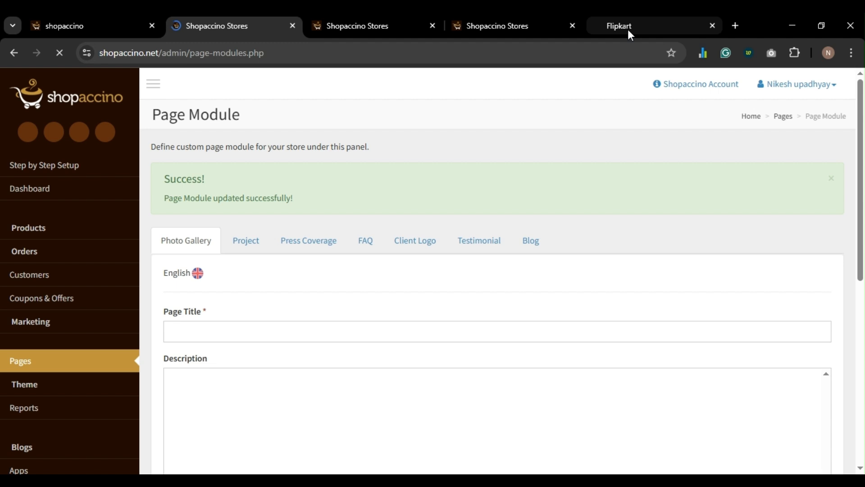
pyautogui.click(628, 30)
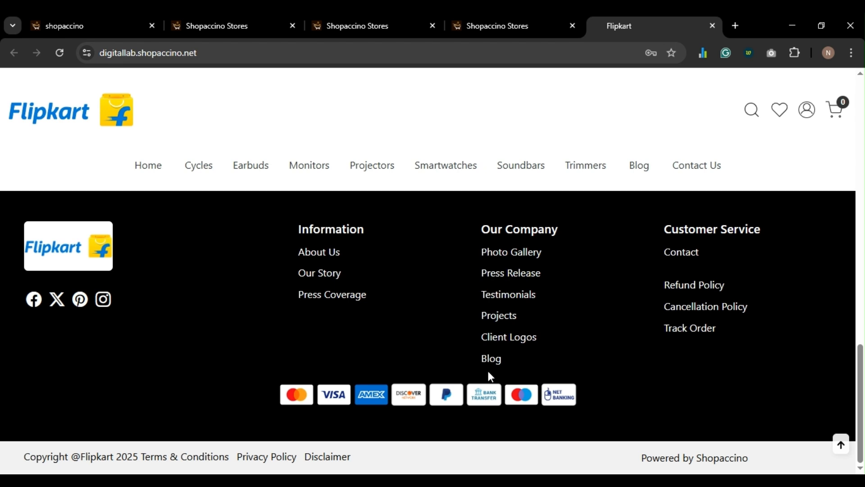
pyautogui.middleClick(495, 360)
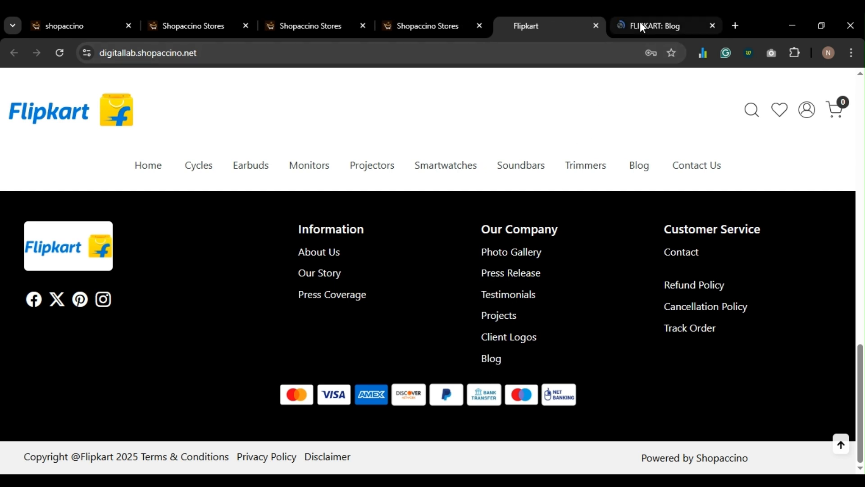
pyautogui.click(640, 25)
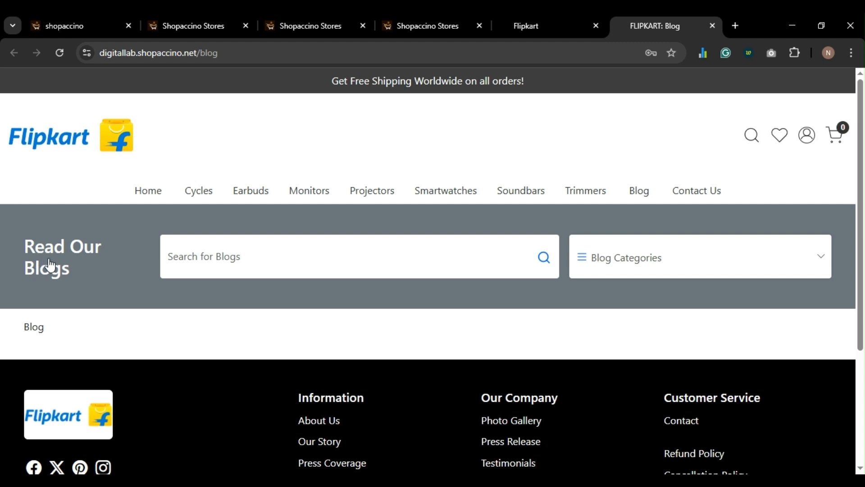
pyautogui.hotkey('ctrl', 'w')
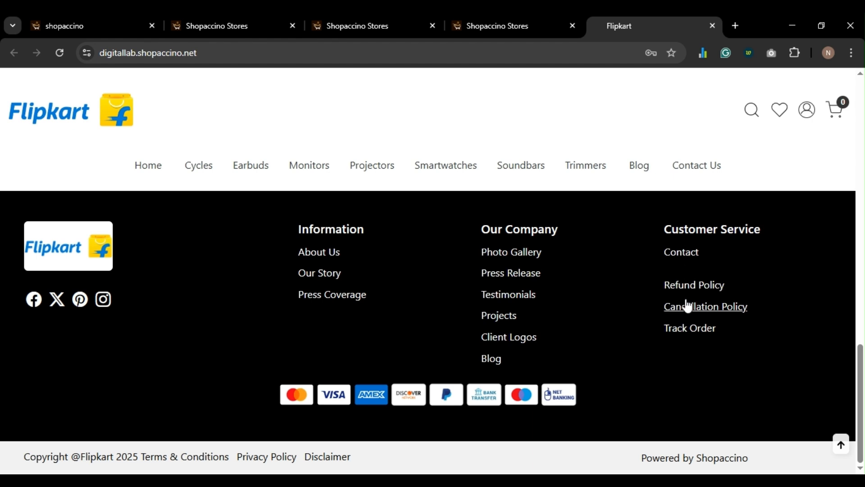
pyautogui.click(201, 26)
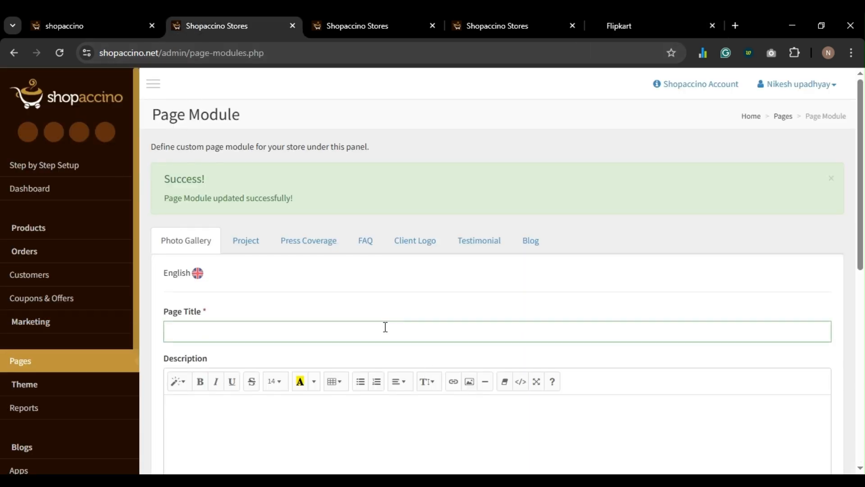
# - Go back to the store's Pages list and reach its Other Pages section
pyautogui.scroll(-2, 384, 325)
pyautogui.scroll(2, 302, 300)
pyautogui.click(9, 54)
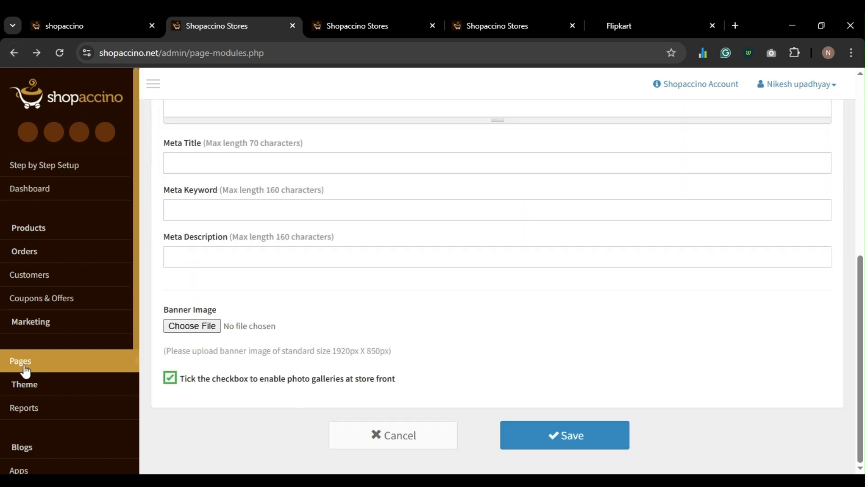
pyautogui.click(23, 366)
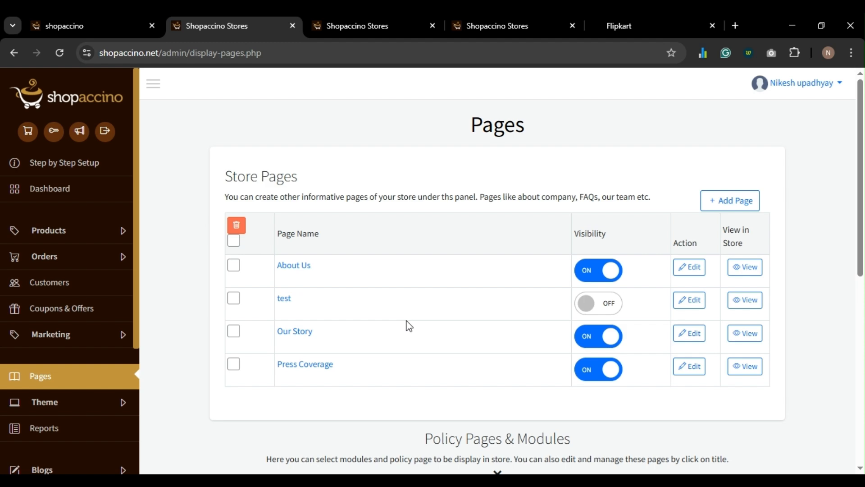
pyautogui.scroll(-10, 408, 323)
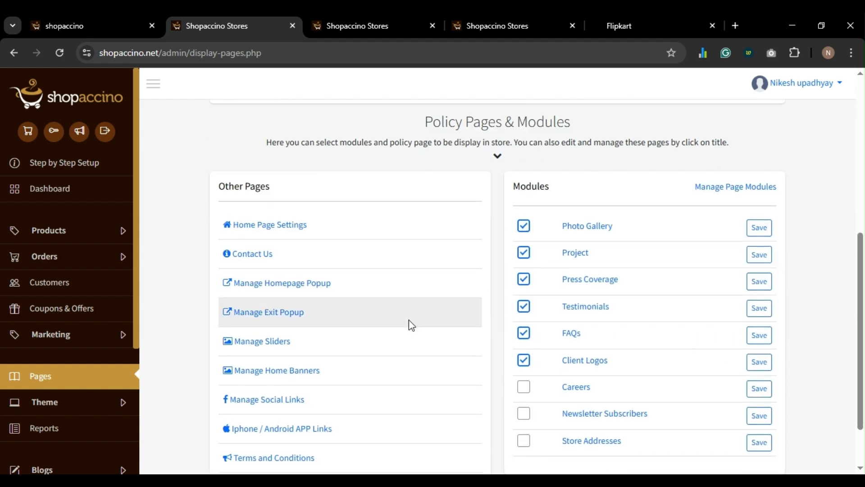
# - Open two Other Pages settings, including Contact Us, in background tabs
pyautogui.middleClick(256, 260)
pyautogui.scroll(-2, 338, 278)
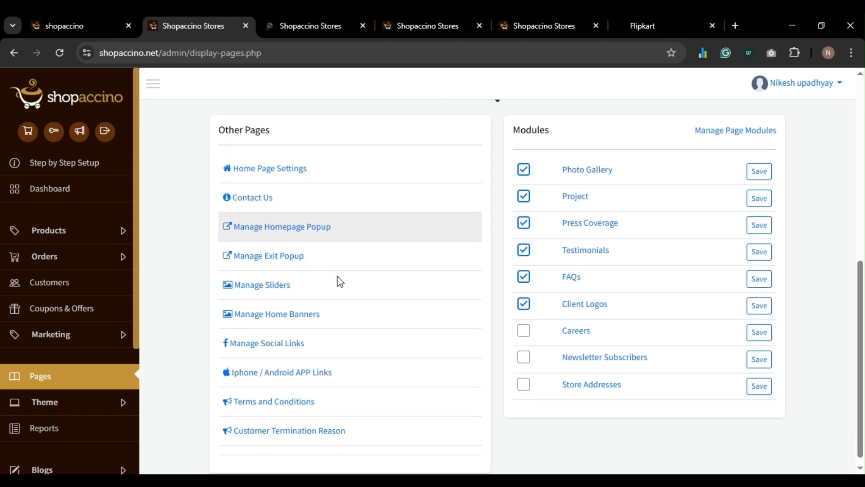
pyautogui.middleClick(263, 399)
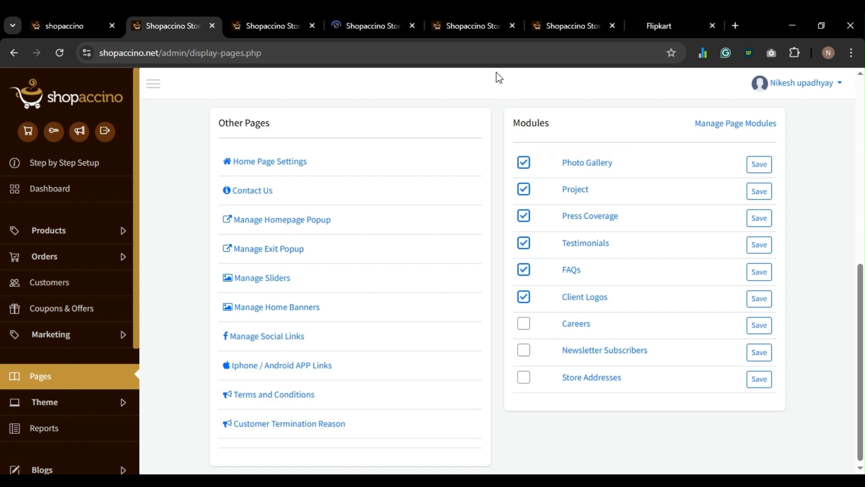
pyautogui.click(280, 28)
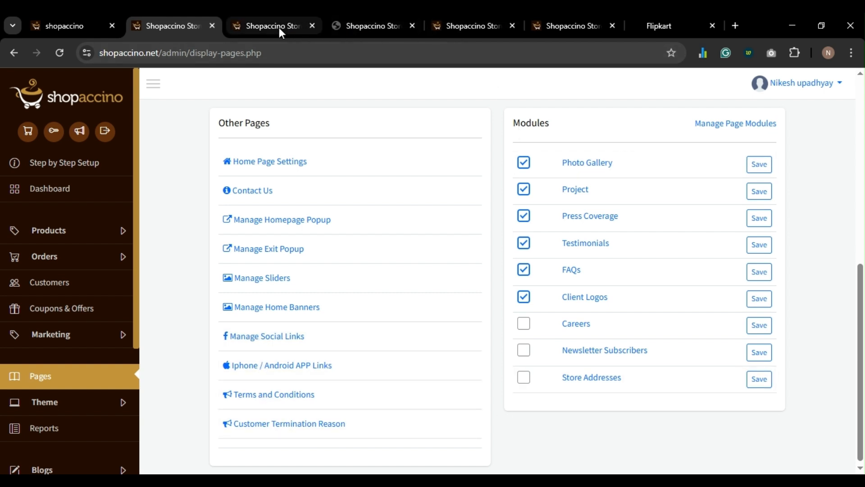
# - Delete all the old address text from the Contact Us content, save, and close the tab
pyautogui.scroll(-3, 276, 294)
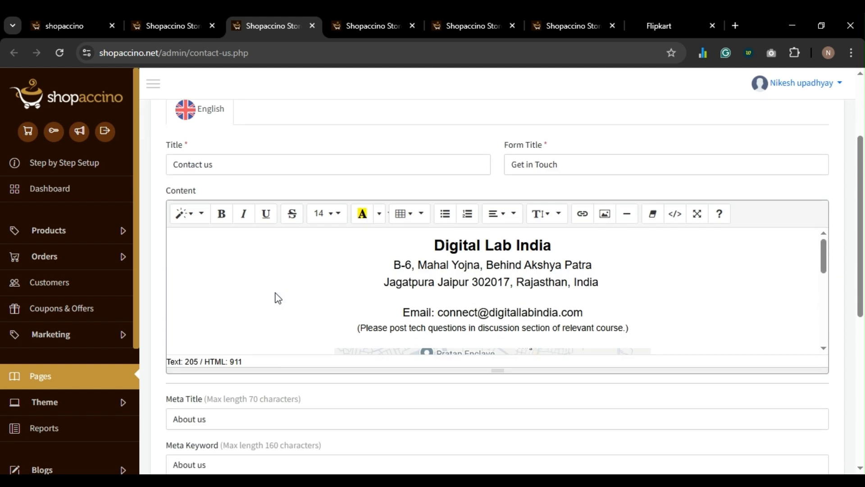
pyautogui.tripleClick(507, 275)
pyautogui.hotkey('ctrl', 'a')
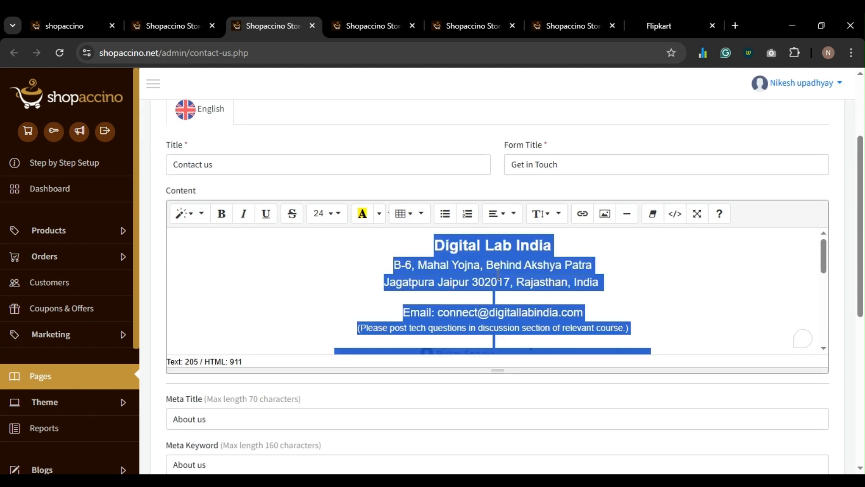
pyautogui.press('BackSpace')
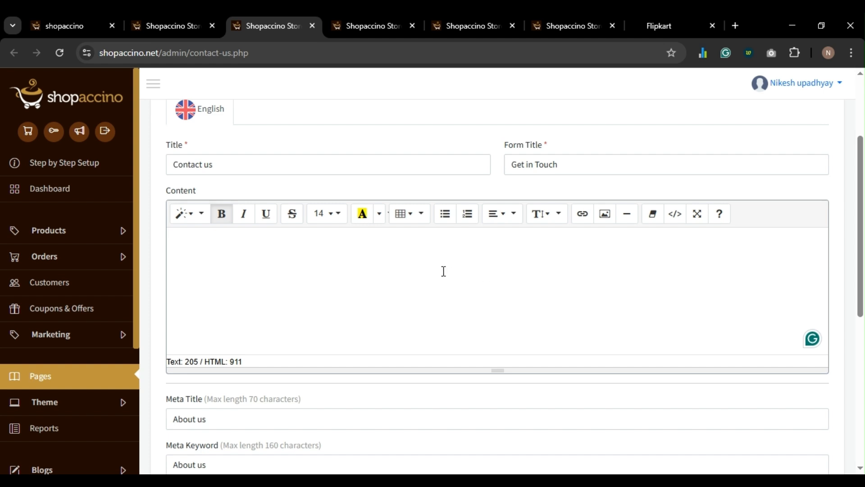
pyautogui.scroll(-6, 444, 271)
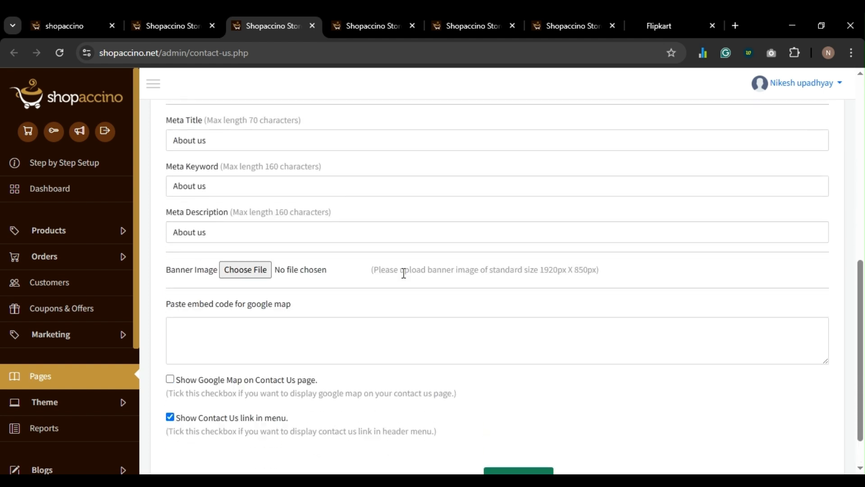
pyautogui.scroll(3, 241, 235)
pyautogui.doubleClick(242, 261)
pyautogui.scroll(3, 237, 267)
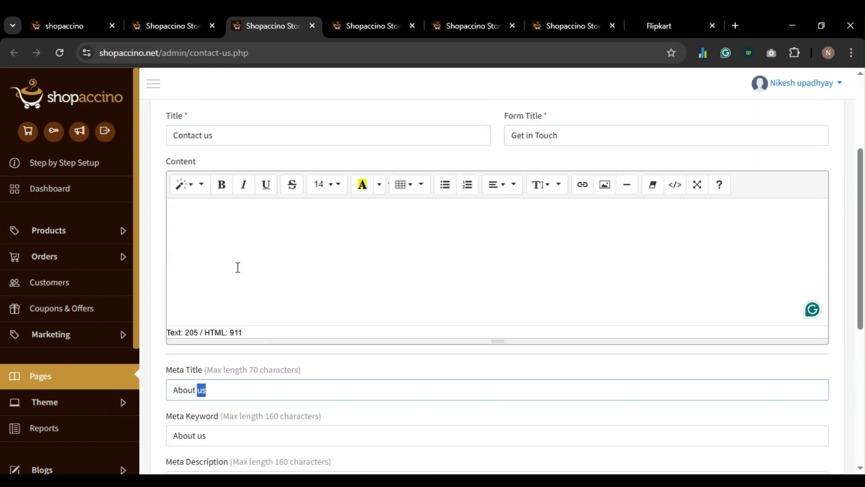
pyautogui.scroll(-6, 428, 351)
pyautogui.click(520, 422)
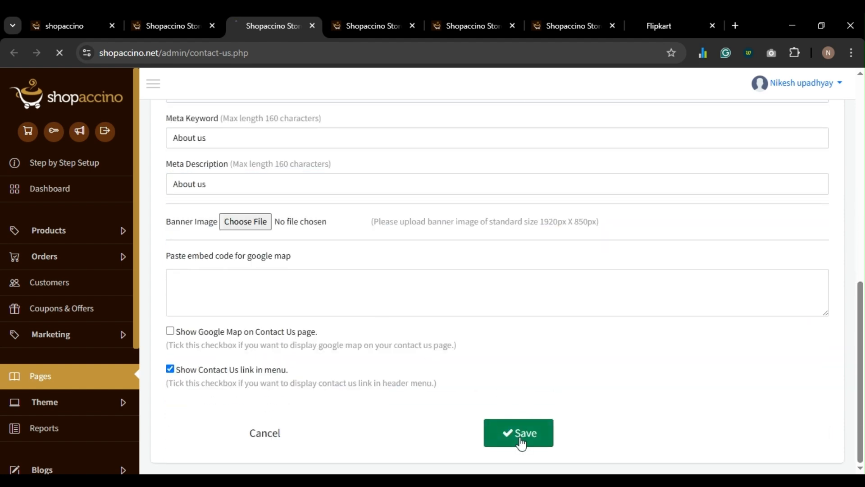
pyautogui.hotkey('ctrl', 'w')
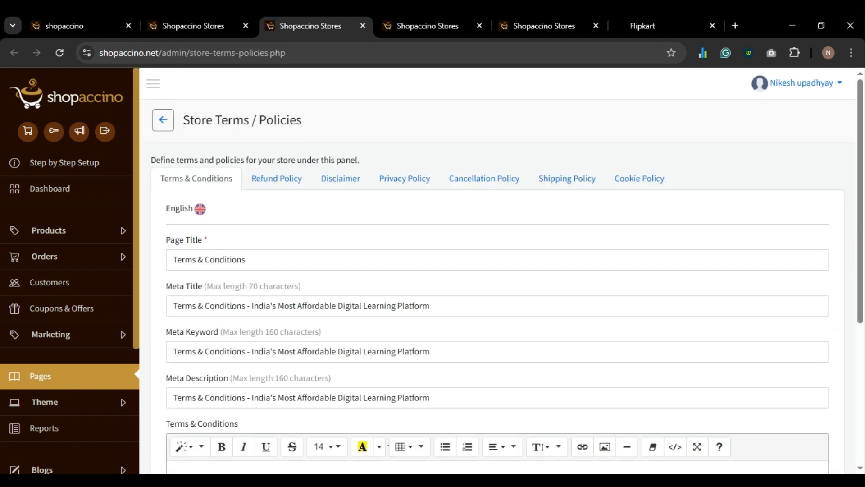
pyautogui.scroll(-2, 232, 303)
# - Open the Contact Us page editor from the Pages list
pyautogui.click(163, 26)
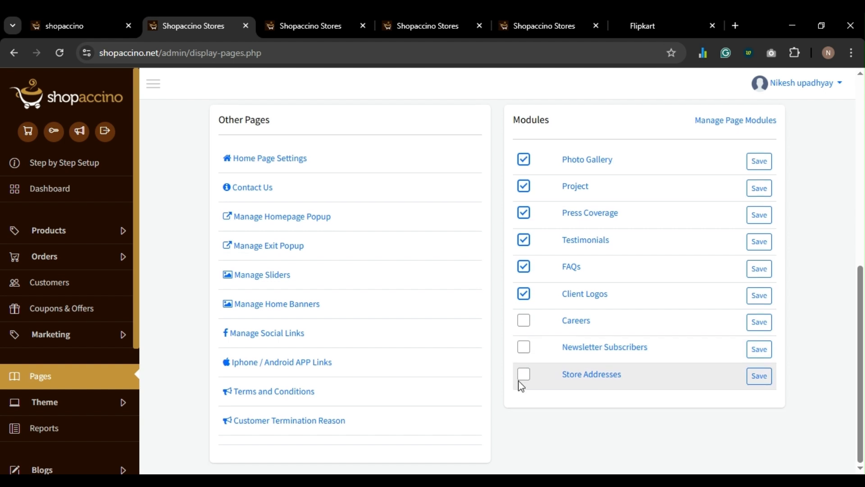
pyautogui.scroll(2, 332, 272)
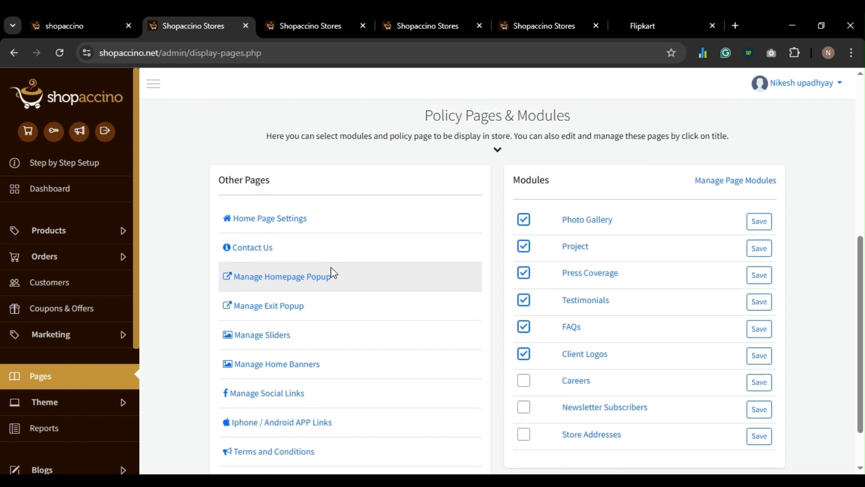
pyautogui.click(257, 253)
pyautogui.click(355, 26)
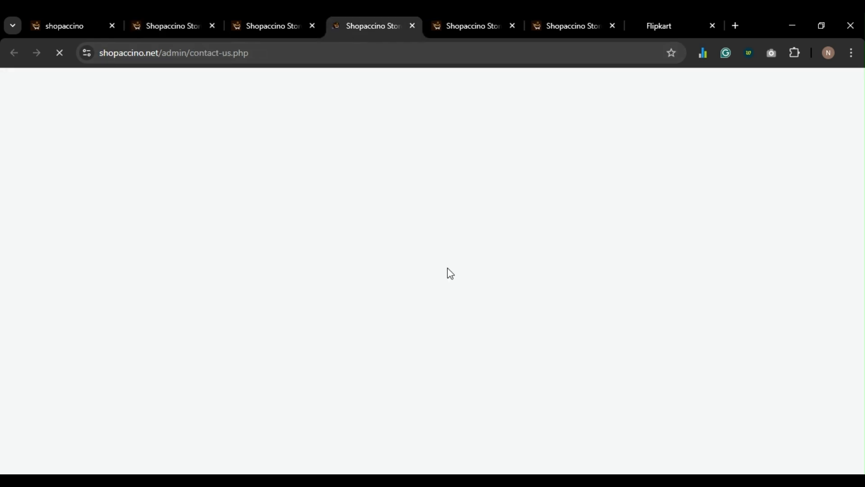
pyautogui.scroll(-1, 380, 286)
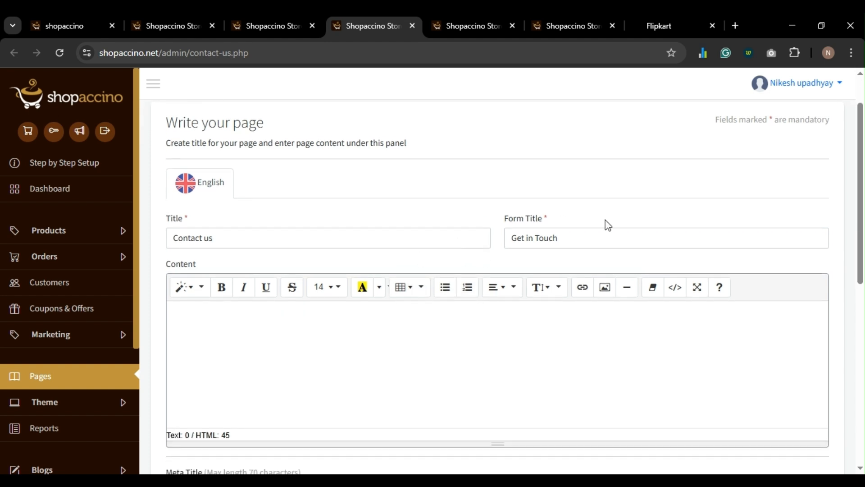
pyautogui.tripleClick(294, 245)
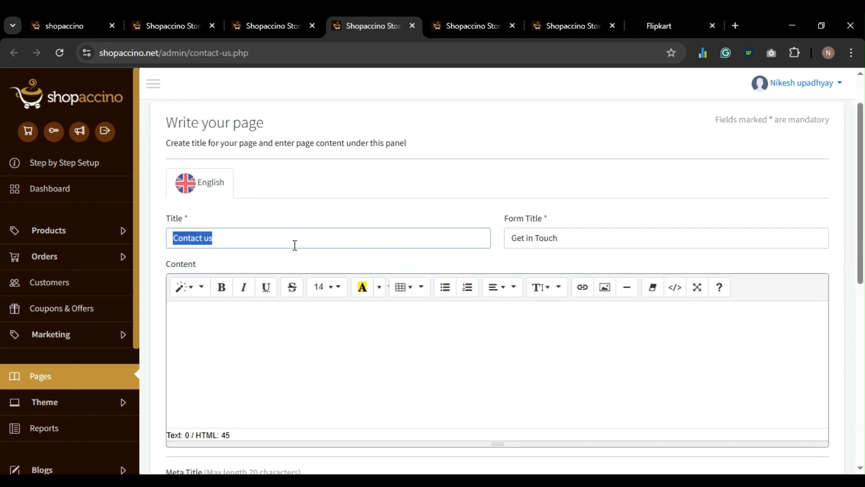
pyautogui.scroll(-6, 294, 246)
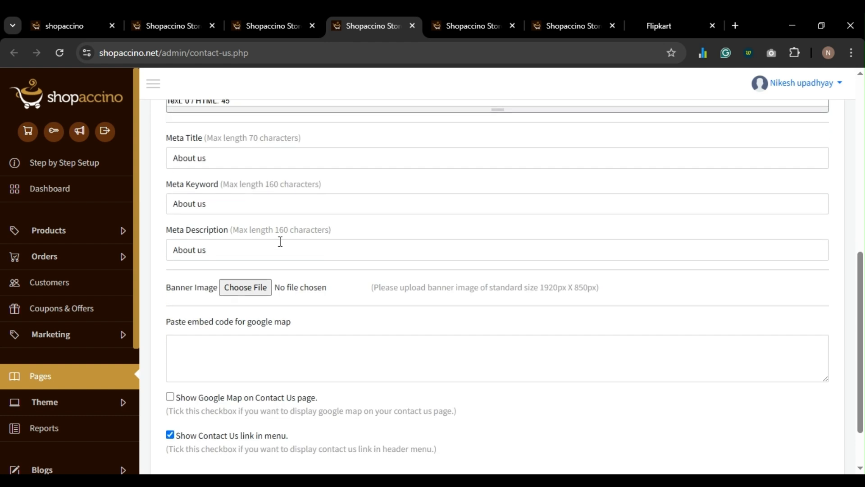
# - Replace the meta title, keyword and description with 'Contact us' and enable Show Google Map
pyautogui.tripleClick(251, 152)
pyautogui.write('Contact us')
pyautogui.tripleClick(236, 209)
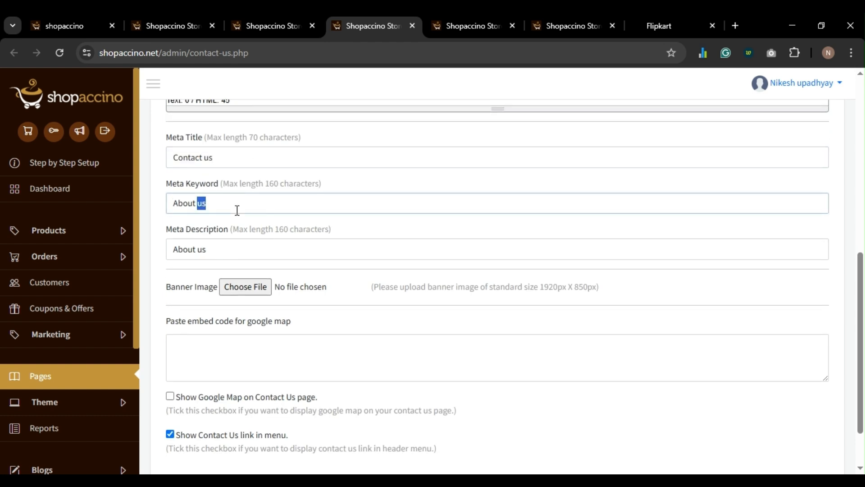
pyautogui.write('Contact us')
pyautogui.tripleClick(236, 253)
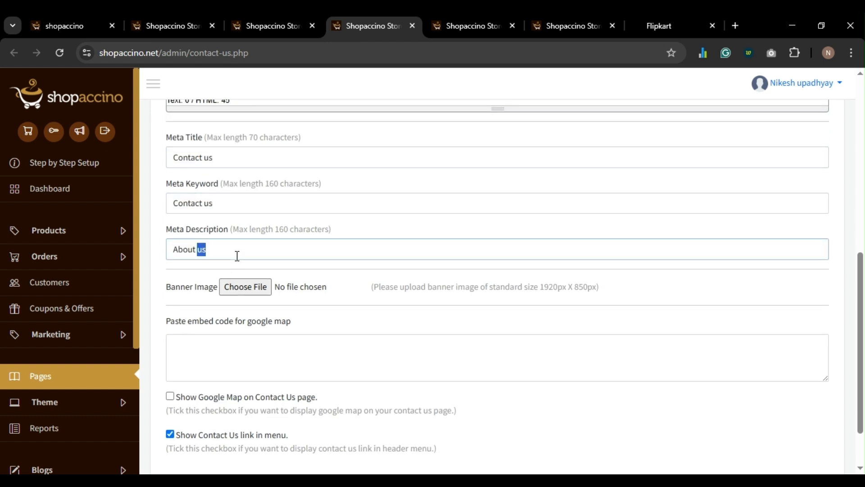
pyautogui.write('Contact us')
pyautogui.scroll(-2, 338, 341)
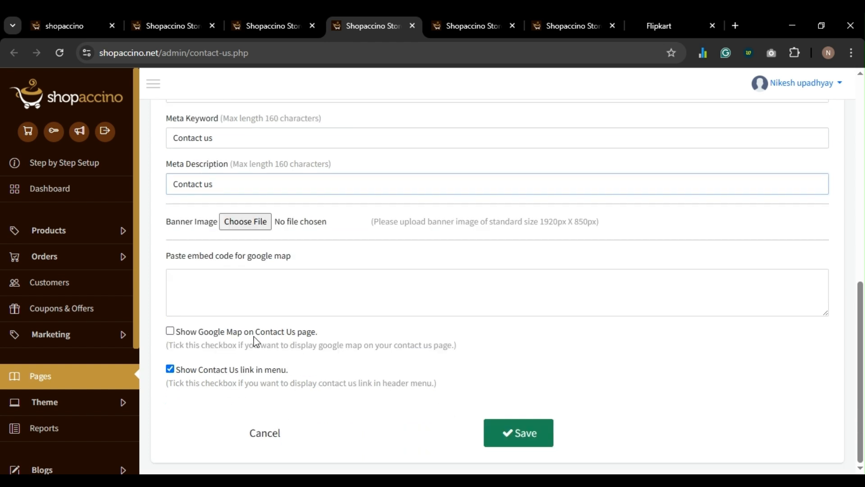
pyautogui.click(278, 335)
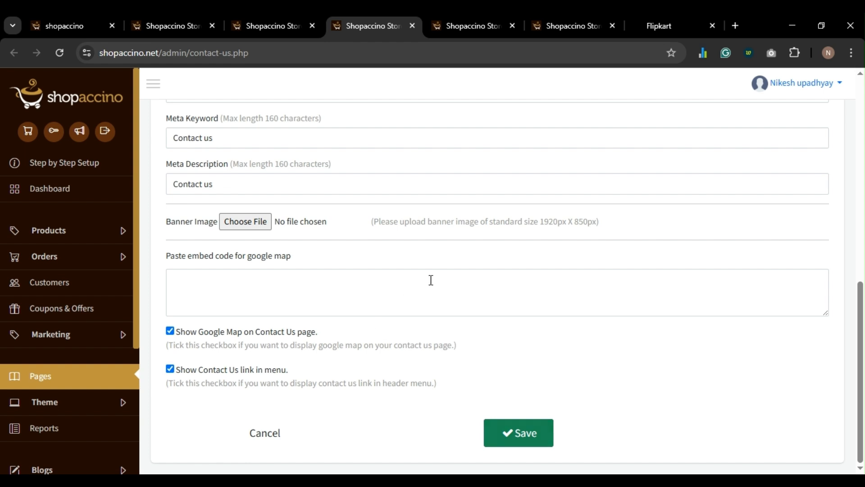
pyautogui.hotkey('ctrl', 't')
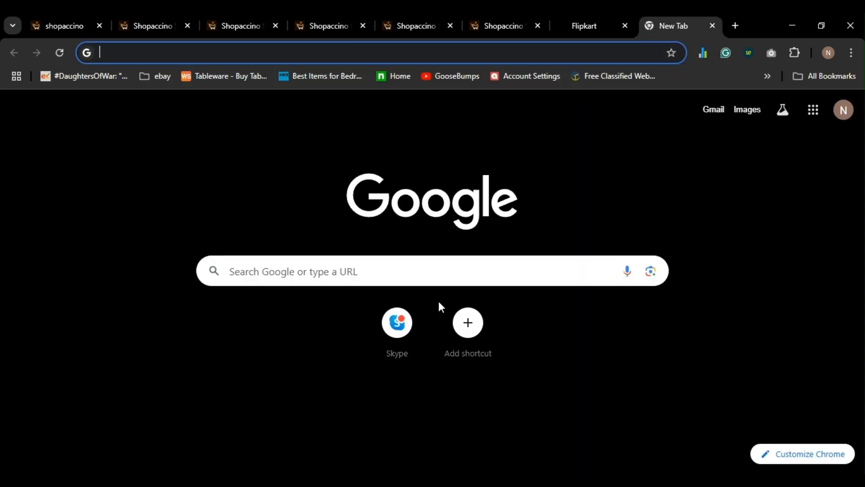
# - Search Google for 'Lal Quila', switching to the corrected spelling Lal Qila
pyautogui.write('Lal Quila')
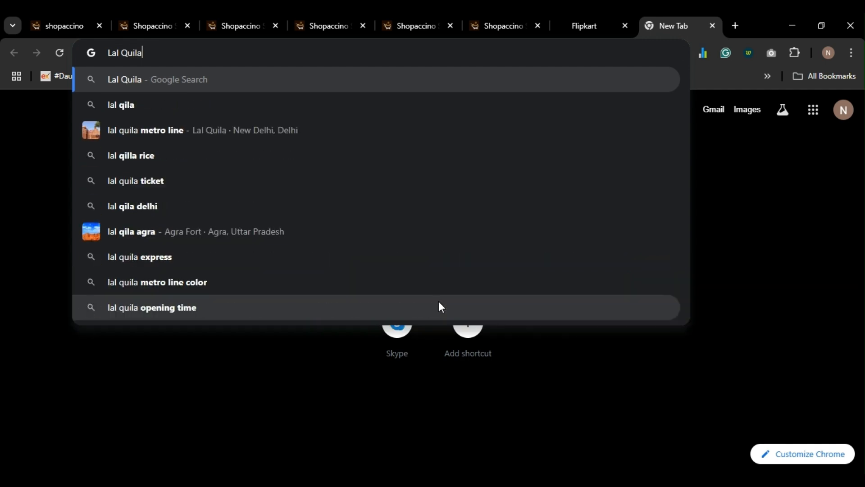
pyautogui.press('Return')
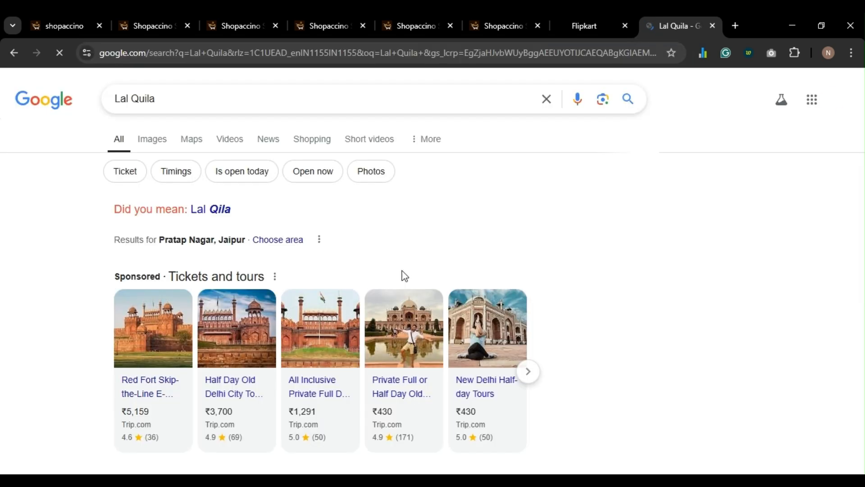
pyautogui.click(222, 212)
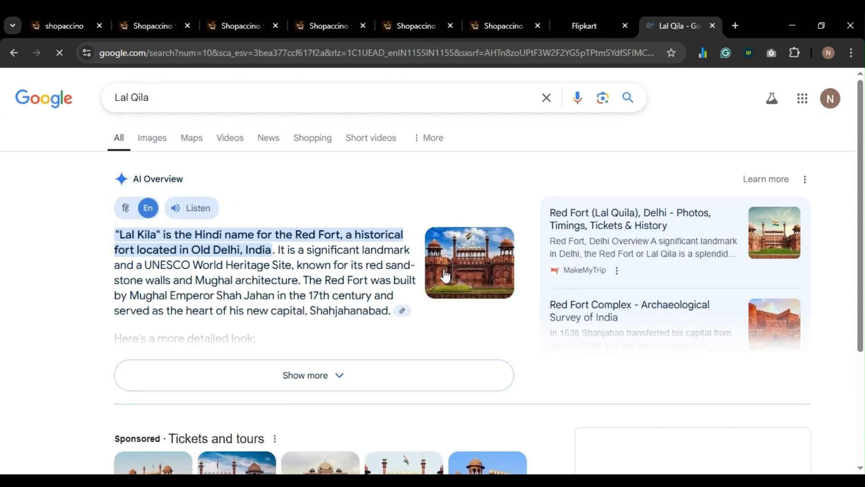
pyautogui.scroll(-7, 514, 292)
pyautogui.scroll(1, 598, 276)
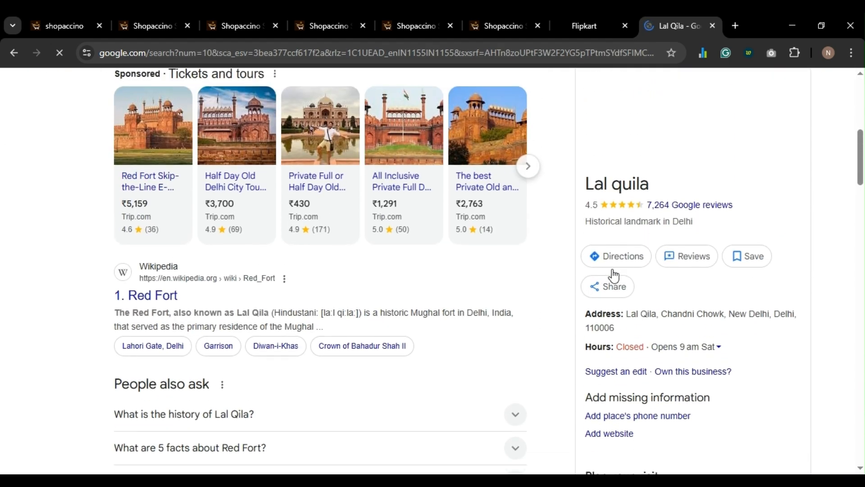
pyautogui.scroll(2, 618, 273)
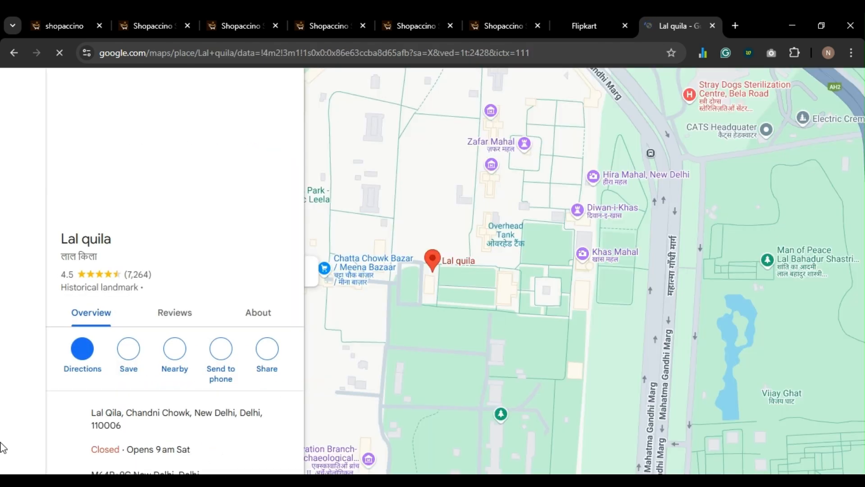
# - Copy the Lal quila map's embed HTML and return to the store admin
pyautogui.click(269, 356)
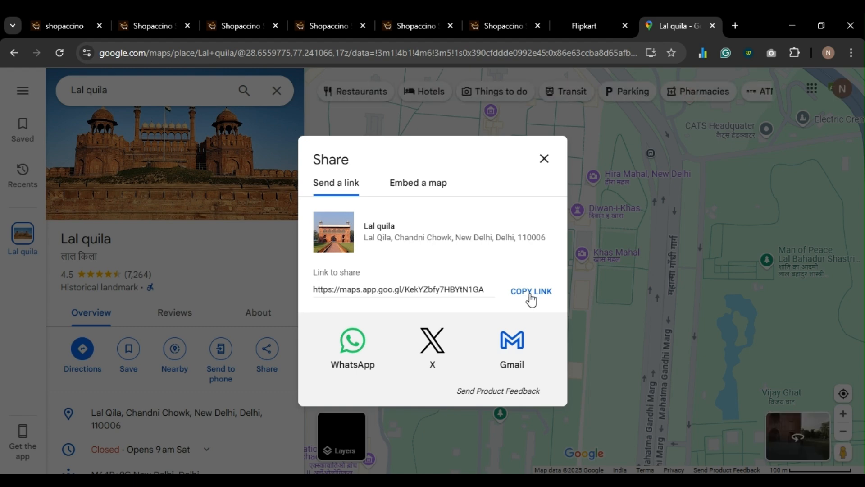
pyautogui.click(433, 183)
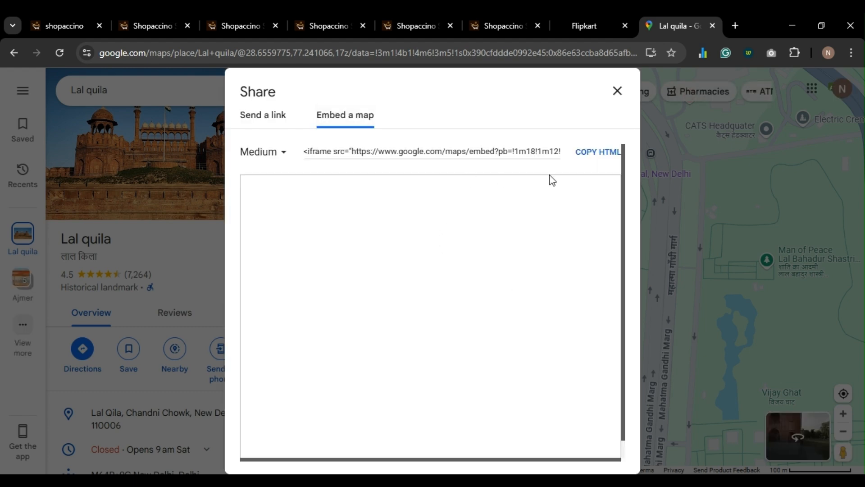
pyautogui.click(594, 153)
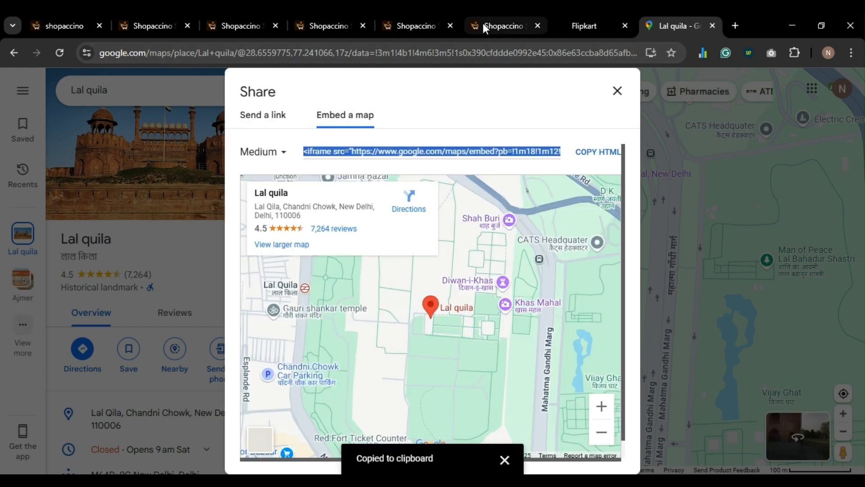
pyautogui.click(473, 27)
pyautogui.click(260, 30)
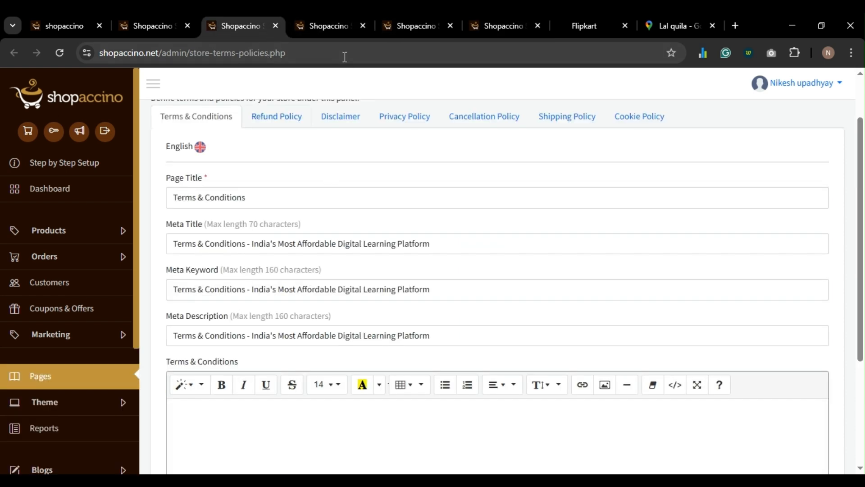
# - Paste the Lal quila map embed code into the Contact Us page and save it
pyautogui.click(329, 30)
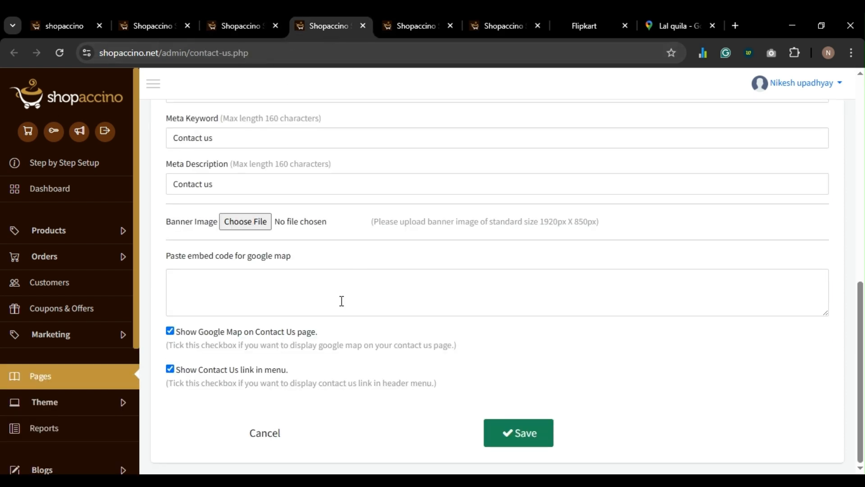
pyautogui.hotkey('ctrl', 'v')
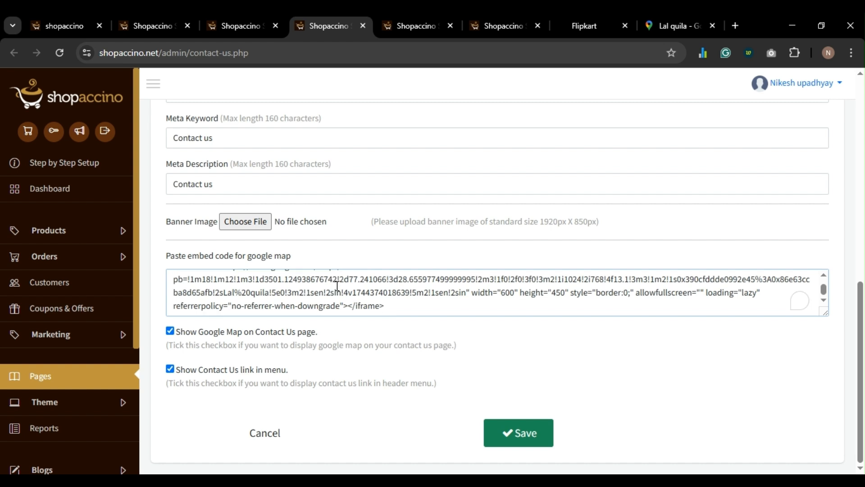
pyautogui.click(518, 433)
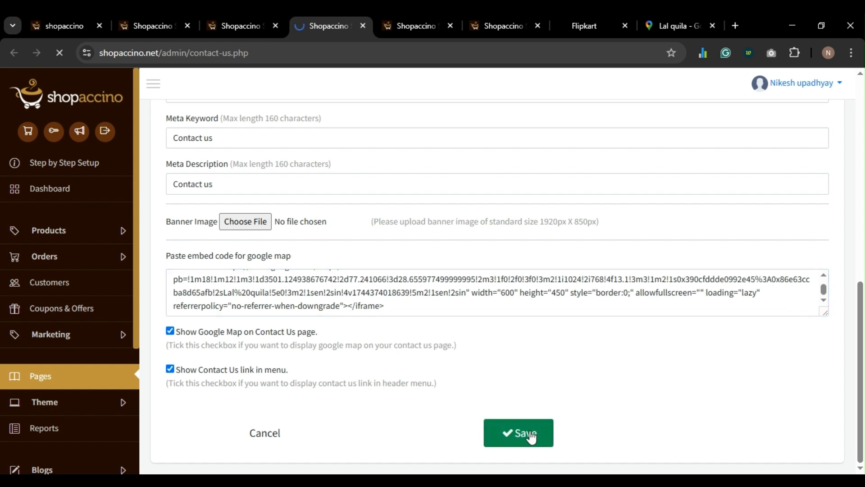
# - Reload the Flipkart storefront to check the changes, then return to the terms and policies admin
pyautogui.click(491, 23)
pyautogui.click(591, 22)
pyautogui.press('F5')
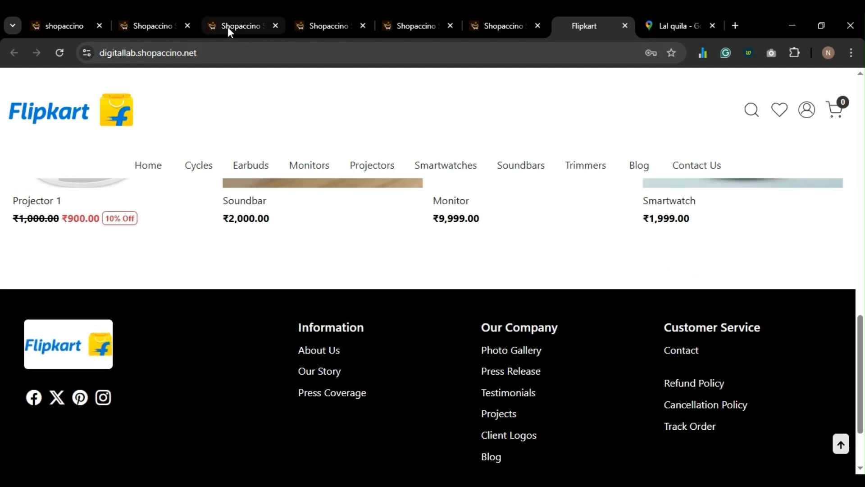
pyautogui.click(228, 26)
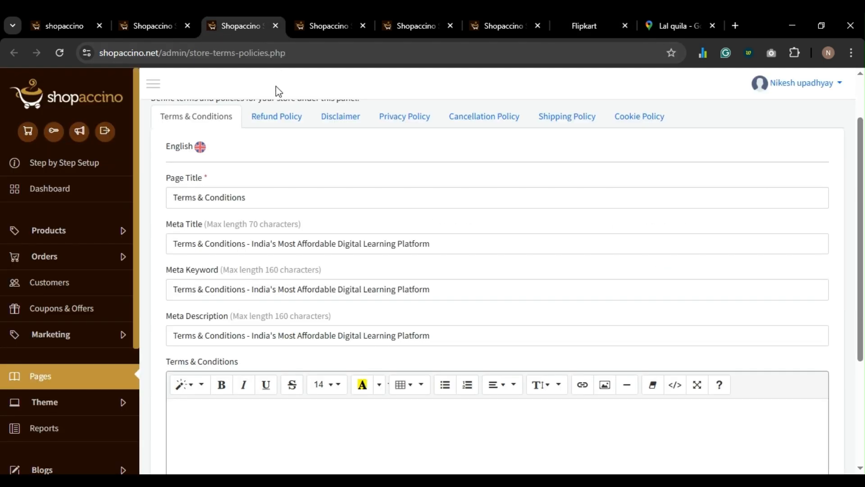
# - Review the Refund, Disclaimer, Privacy and Cancellation policy forms, ending on the empty Shipping Policy form
pyautogui.scroll(-4, 247, 241)
pyautogui.scroll(3, 247, 229)
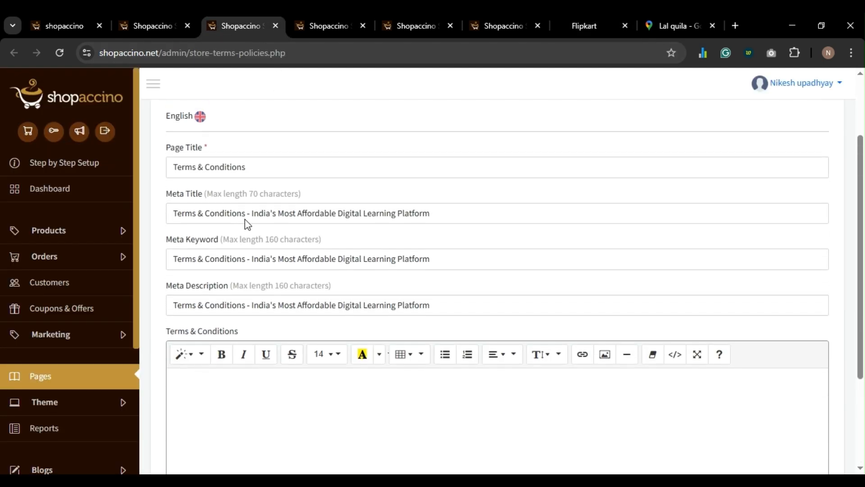
pyautogui.scroll(-3, 232, 218)
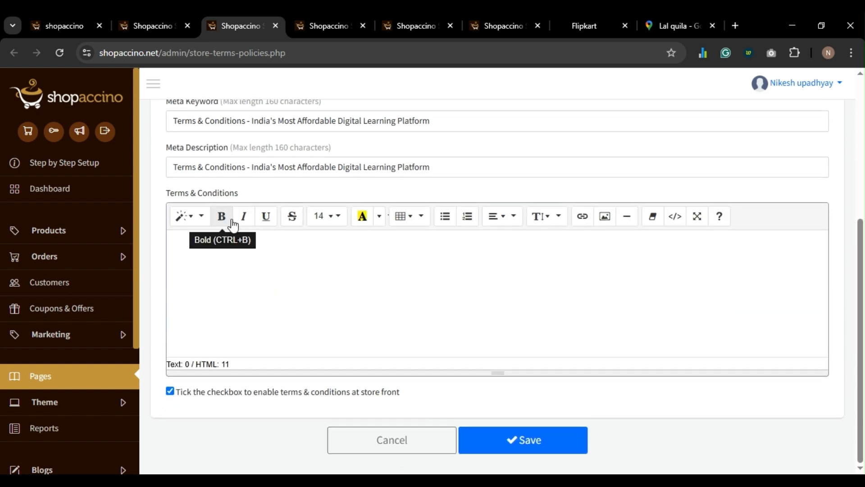
pyautogui.scroll(5, 232, 224)
pyautogui.scroll(-1, 228, 239)
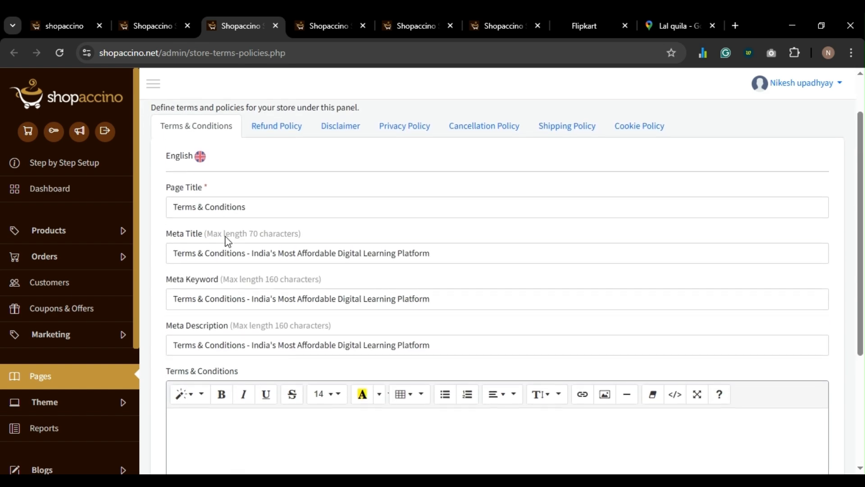
pyautogui.scroll(1, 263, 158)
pyautogui.scroll(-5, 278, 187)
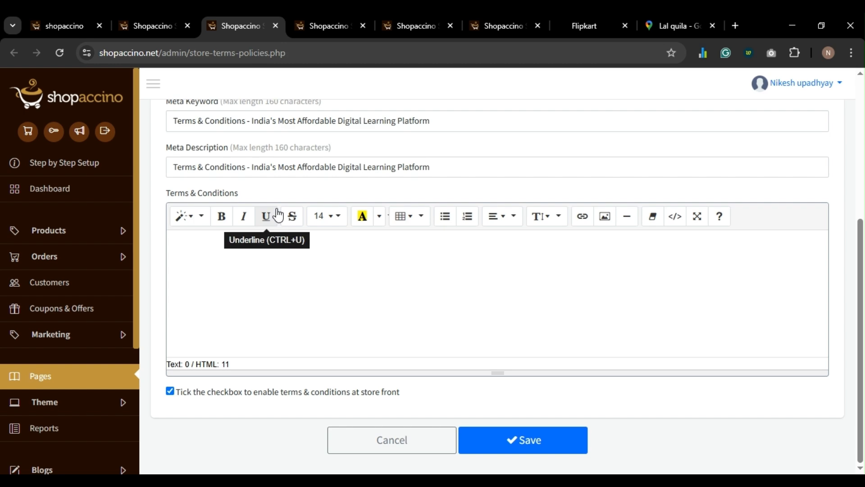
pyautogui.scroll(5, 278, 203)
pyautogui.click(279, 176)
pyautogui.scroll(-5, 309, 215)
pyautogui.scroll(3, 311, 224)
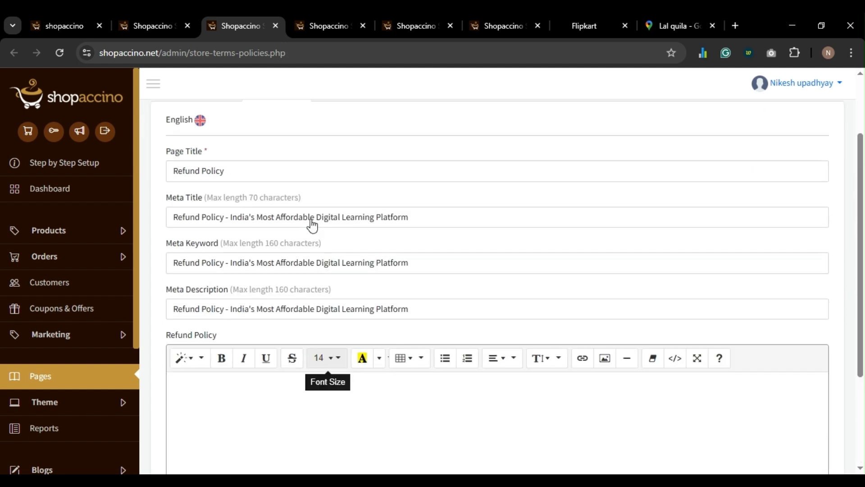
pyautogui.scroll(2, 324, 198)
pyautogui.click(339, 174)
pyautogui.scroll(-5, 334, 313)
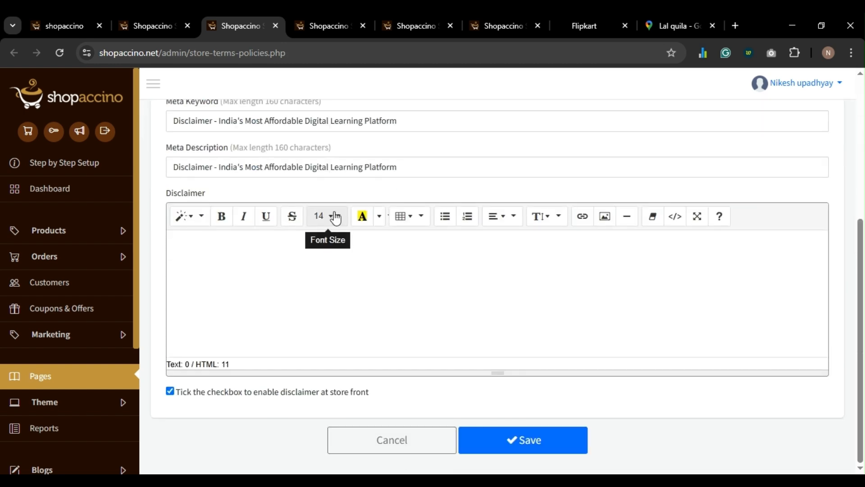
pyautogui.scroll(5, 422, 148)
pyautogui.click(405, 180)
pyautogui.scroll(-5, 404, 189)
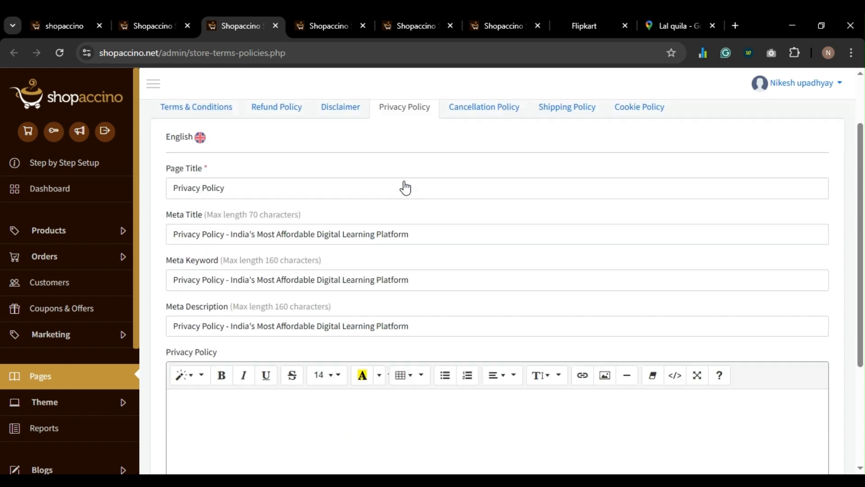
pyautogui.scroll(5, 400, 208)
pyautogui.click(462, 185)
pyautogui.scroll(-5, 459, 188)
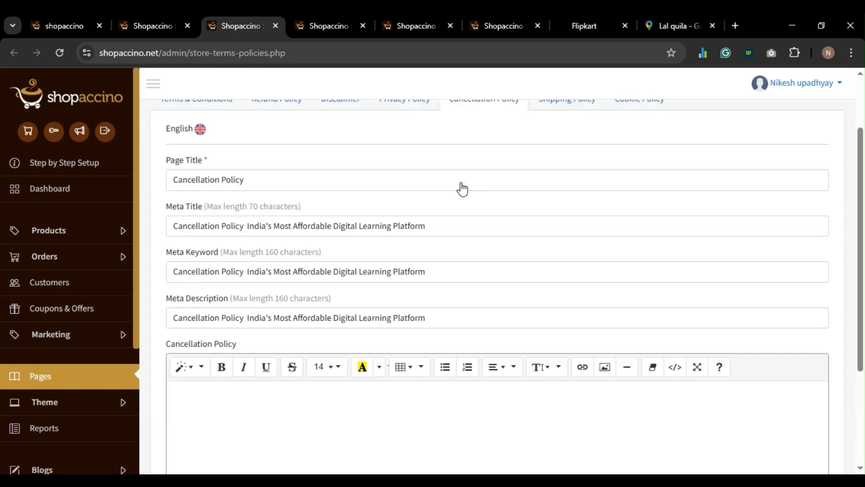
pyautogui.scroll(5, 419, 297)
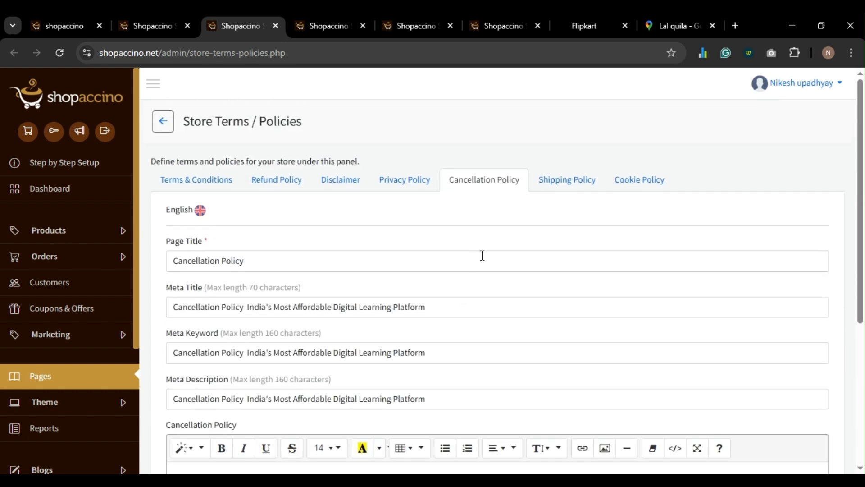
pyautogui.click(567, 179)
pyautogui.scroll(-5, 446, 282)
pyautogui.scroll(3, 446, 282)
pyautogui.scroll(2, 452, 278)
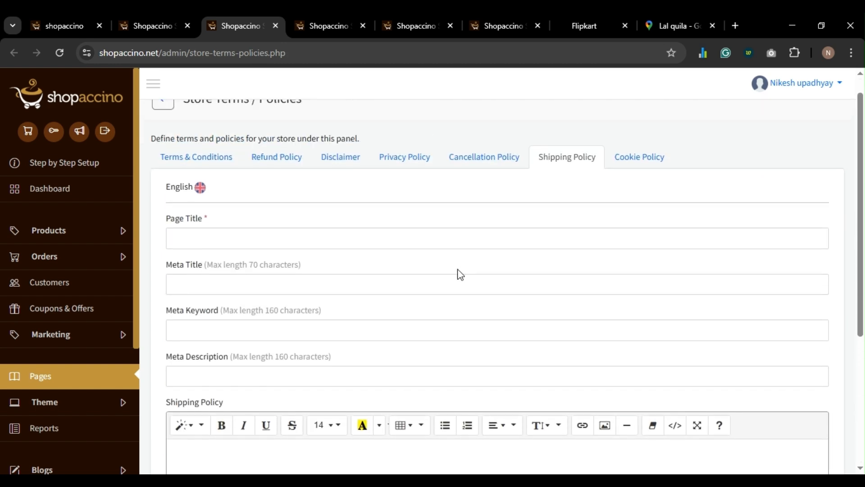
pyautogui.click(476, 158)
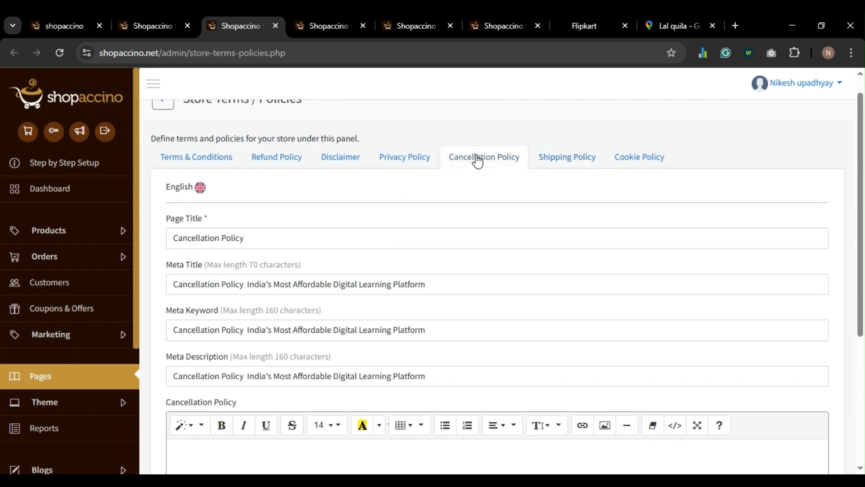
pyautogui.click(543, 161)
# - Title the page Shipping Policy, reuse it for Meta Title, Keyword and Description, and save
pyautogui.write('Shi')
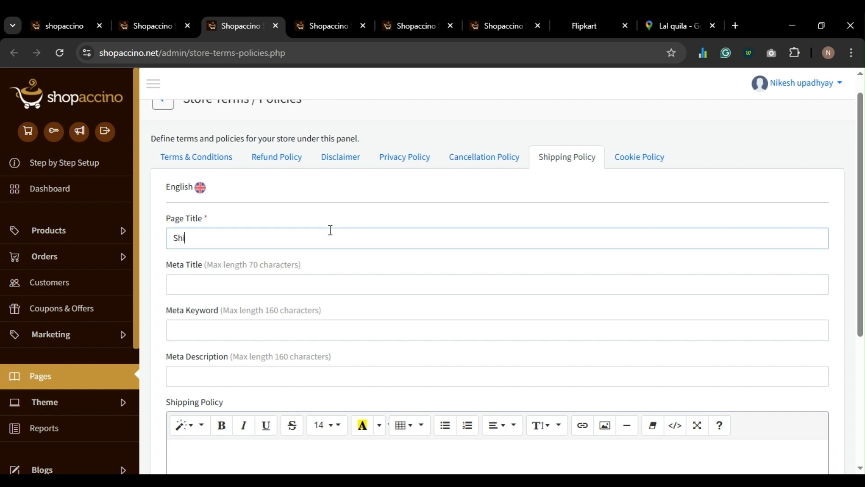
pyautogui.write('pping Policy')
pyautogui.hotkey('ctrl', 'a')
pyautogui.hotkey('ctrl', 'c')
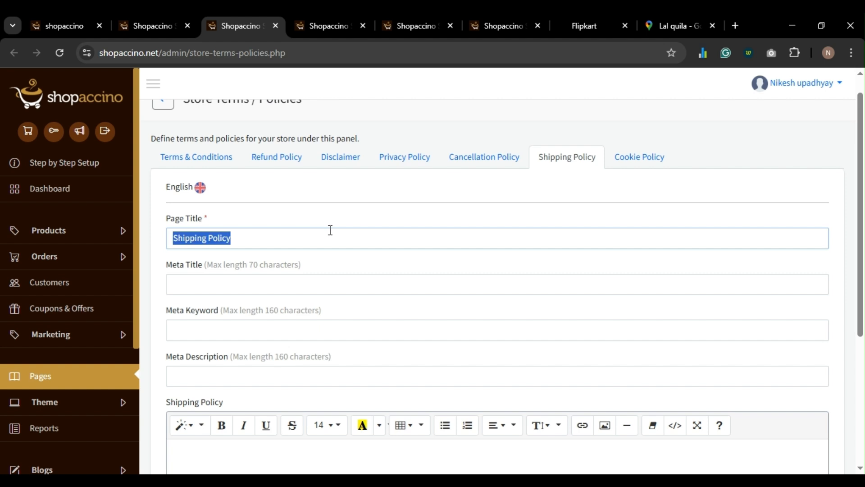
pyautogui.click(329, 290)
pyautogui.hotkey('ctrl', 'v')
pyautogui.click(321, 329)
pyautogui.hotkey('ctrl', 'v')
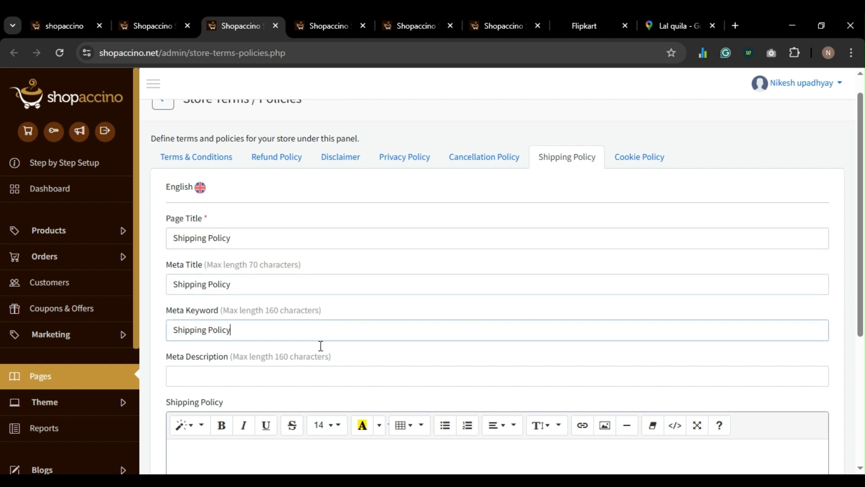
pyautogui.click(318, 377)
pyautogui.hotkey('ctrl', 'v')
pyautogui.scroll(-5, 349, 330)
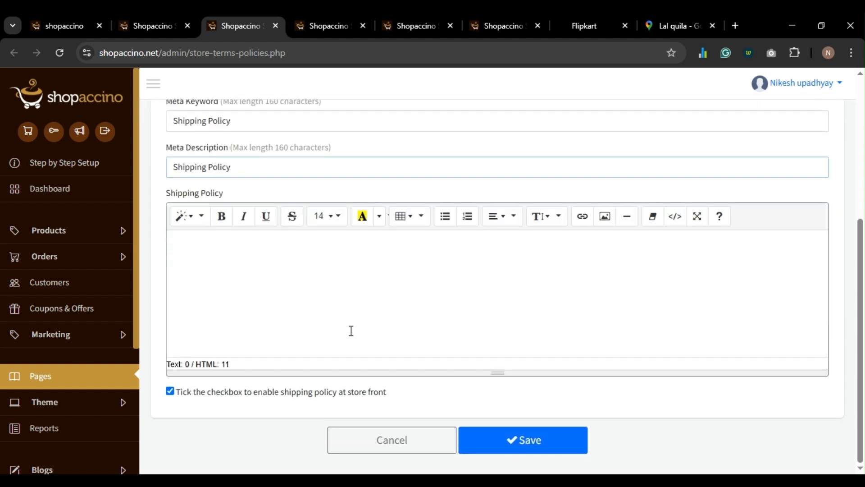
pyautogui.click(486, 441)
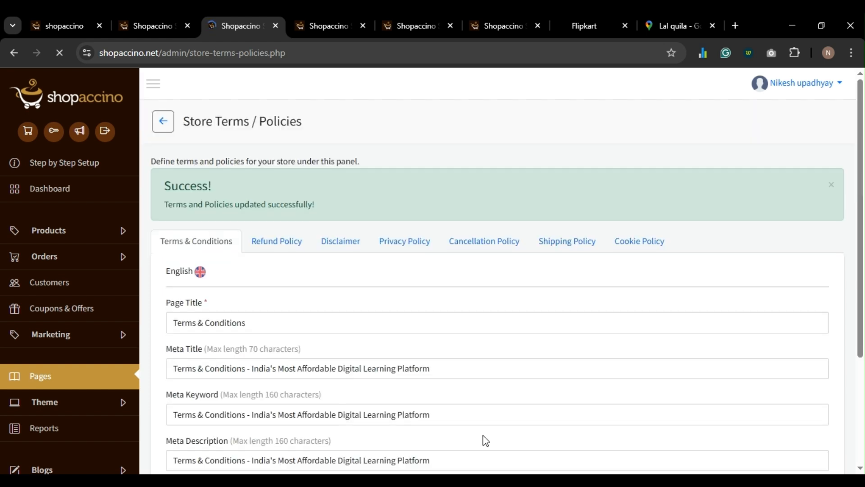
# - Enter 'Cookie Policy' as the Cookie Policy page title and copy it
pyautogui.click(643, 244)
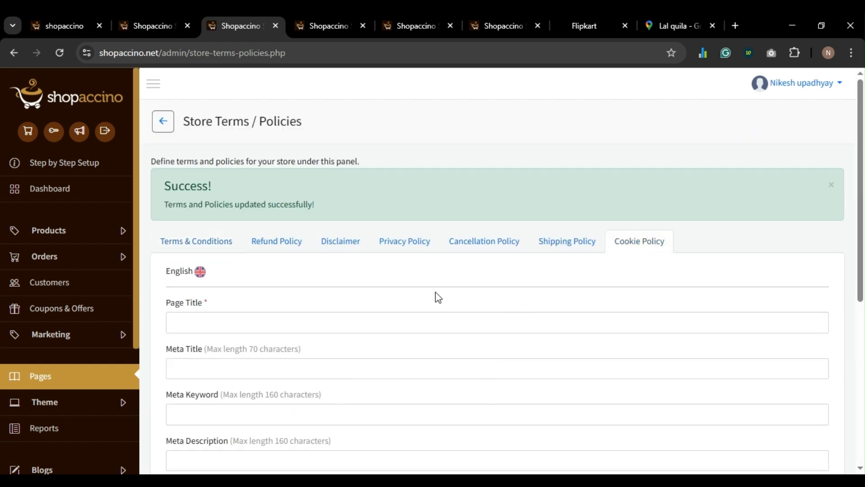
pyautogui.click(350, 325)
pyautogui.write('Cook')
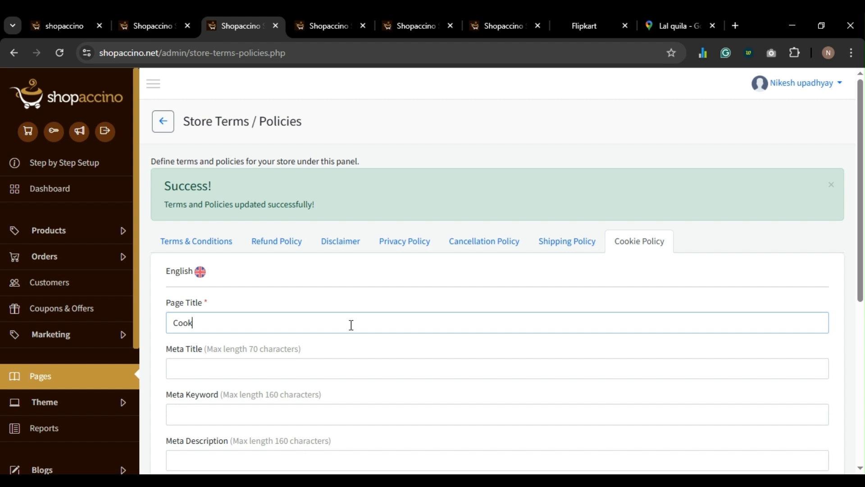
pyautogui.write('ie Policy')
pyautogui.hotkey('ctrl', 'a')
pyautogui.hotkey('ctrl', 'c')
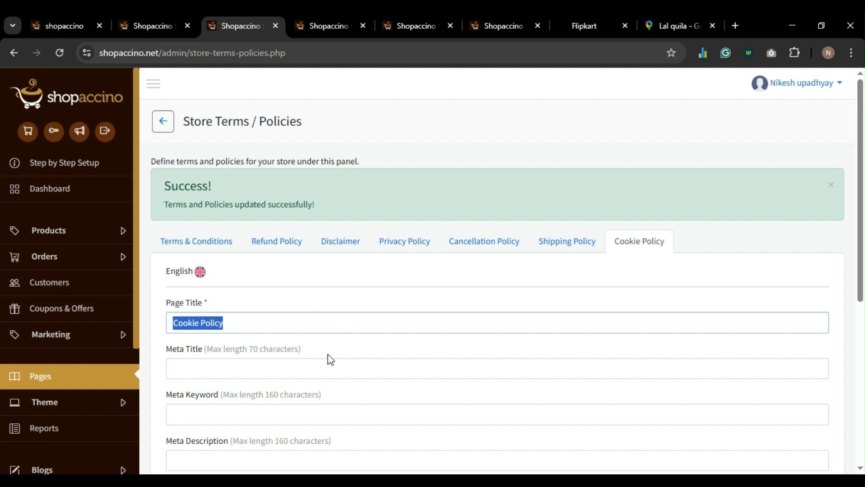
# - Paste Cookie Policy into Meta Title, Description and Keyword, enable the page, and save
pyautogui.click(334, 367)
pyautogui.hotkey('ctrl', 'v')
pyautogui.scroll(-3, 339, 358)
pyautogui.click(269, 310)
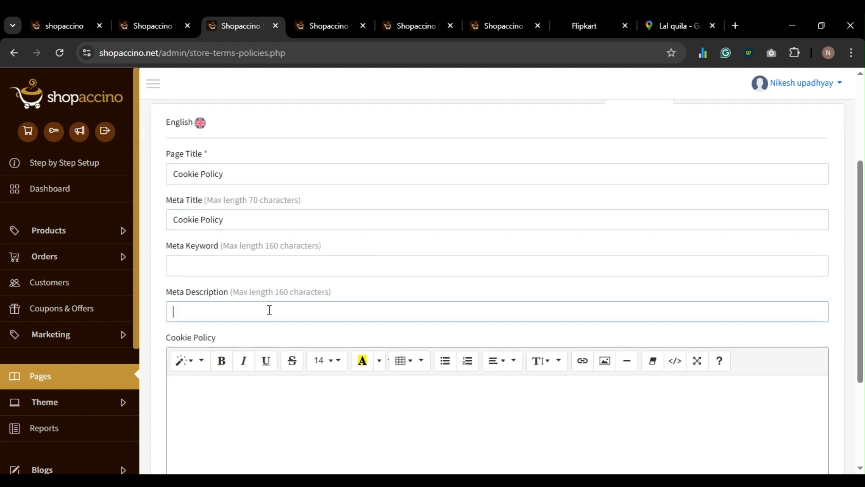
pyautogui.hotkey('ctrl', 'v')
pyautogui.click(264, 266)
pyautogui.hotkey('ctrl', 'v')
pyautogui.scroll(-3, 275, 278)
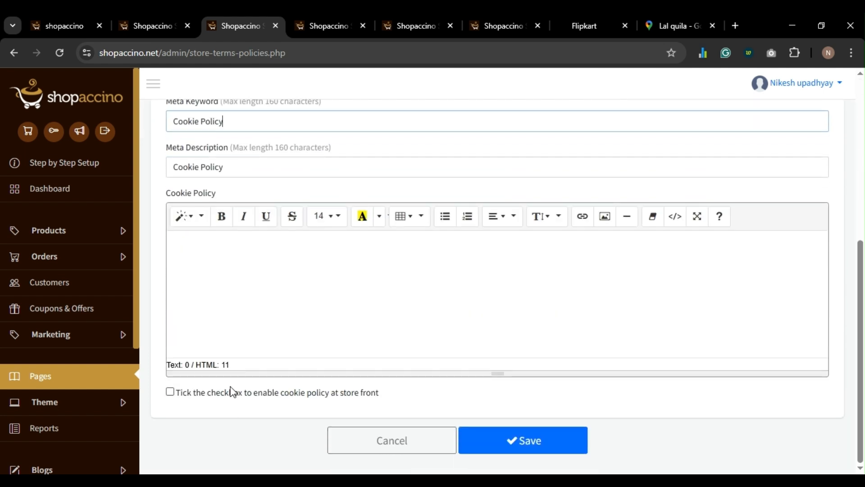
pyautogui.click(232, 392)
pyautogui.click(528, 442)
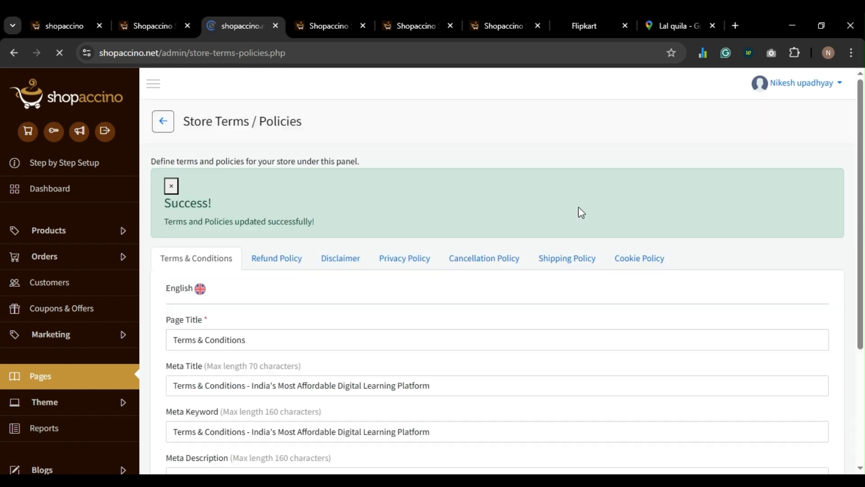
pyautogui.click(594, 18)
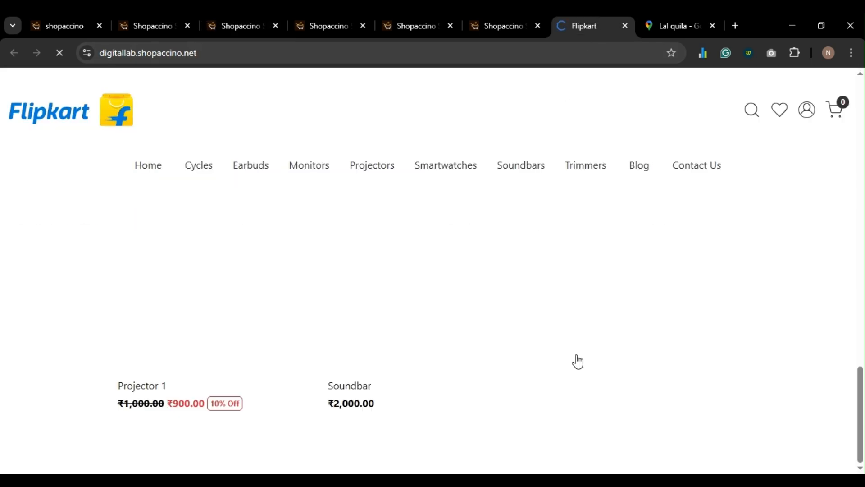
# - Check the storefront footer for the new Shipping Policy link, then return to Store Terms / Policies
pyautogui.scroll(-3, 581, 356)
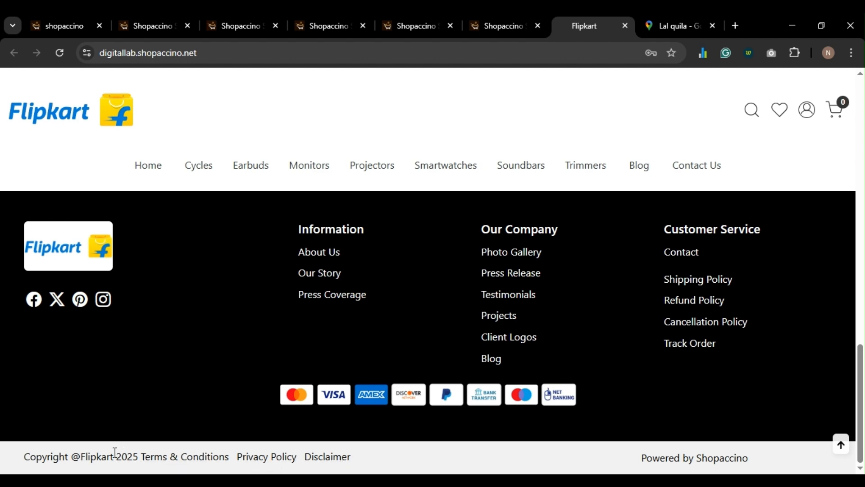
pyautogui.scroll(10, 166, 395)
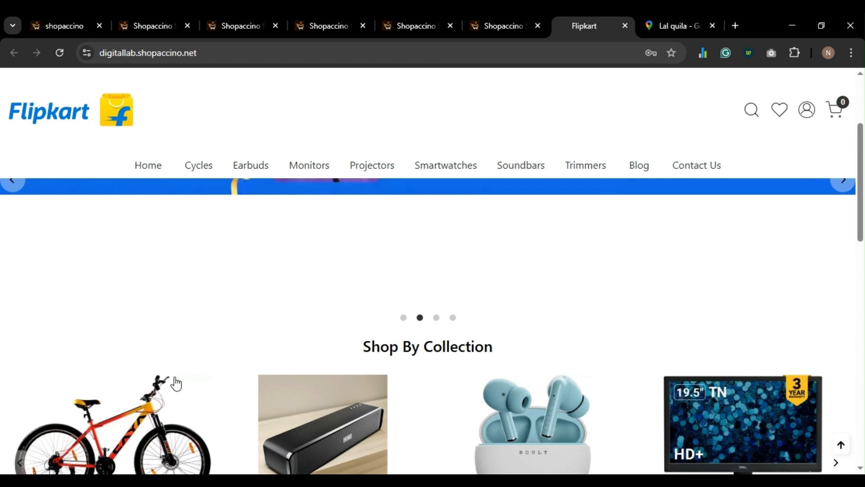
pyautogui.scroll(1, 135, 324)
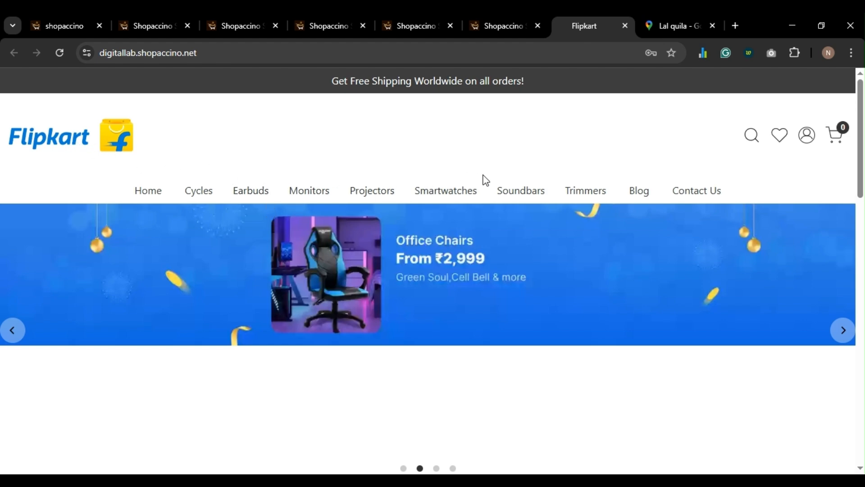
pyautogui.scroll(-1, 659, 196)
pyautogui.scroll(-5, 659, 196)
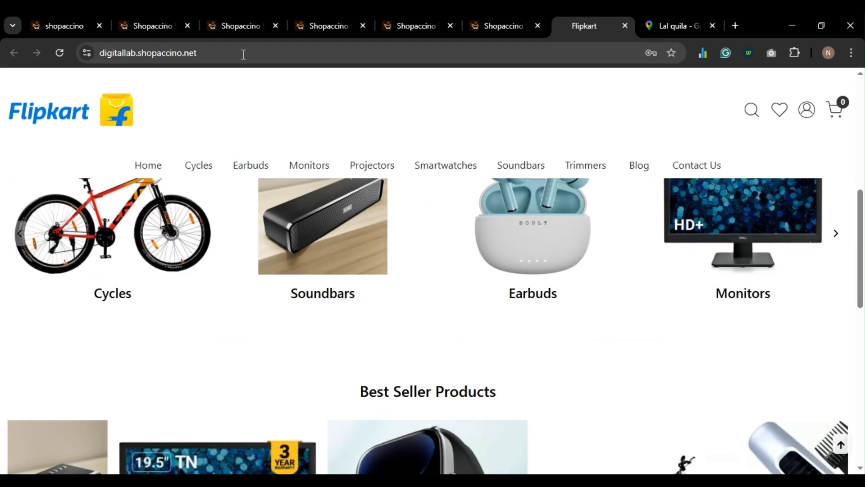
pyautogui.click(236, 26)
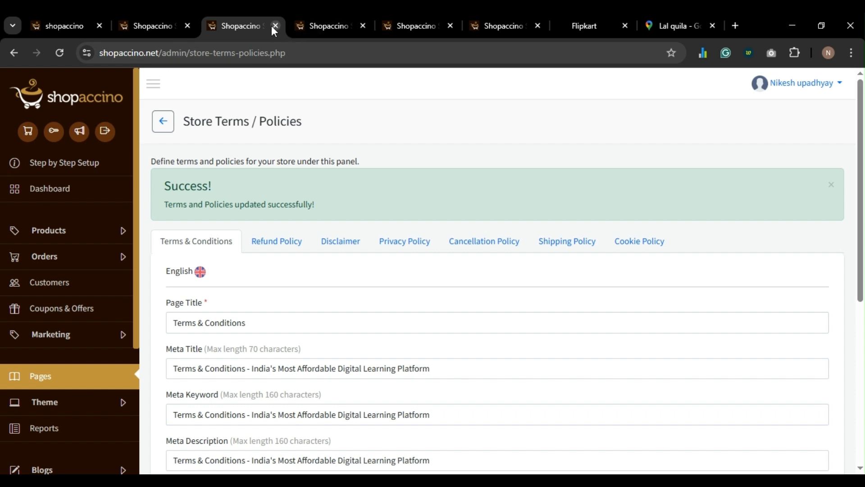
# - Close the policy and contact admin pages, then set the Header Anchor font colour to 000000
pyautogui.click(275, 26)
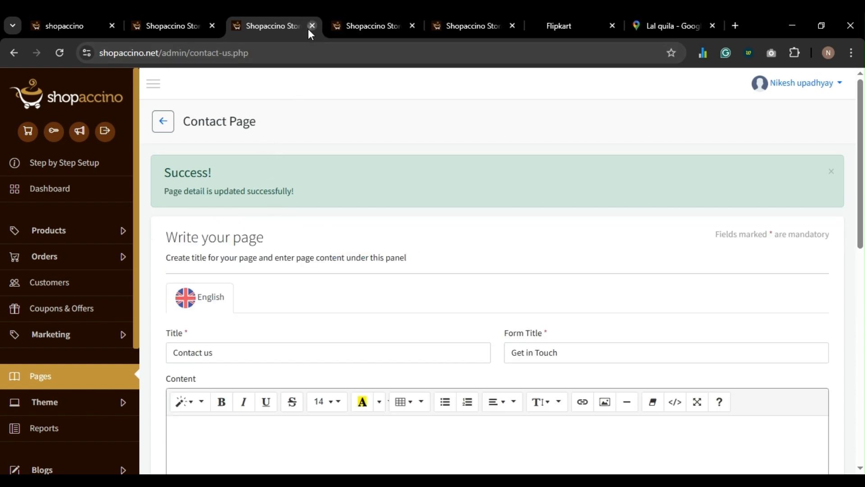
pyautogui.click(310, 26)
pyautogui.click(415, 22)
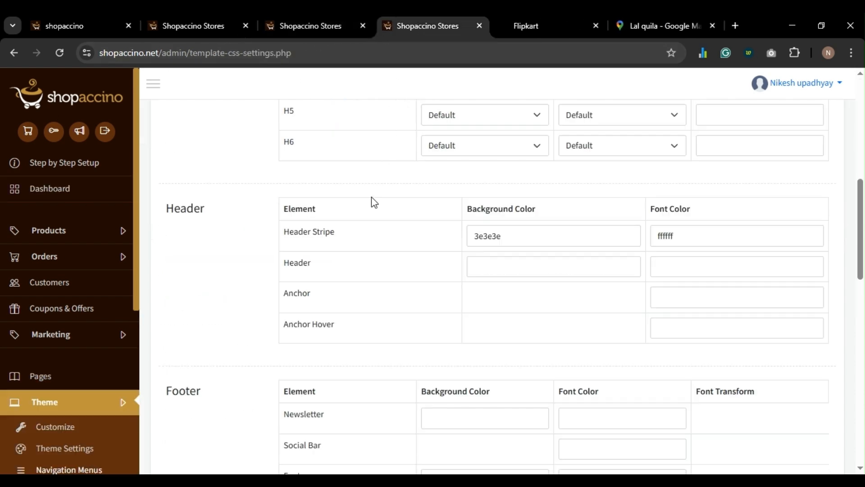
pyautogui.scroll(15, 373, 198)
pyautogui.scroll(-1, 372, 203)
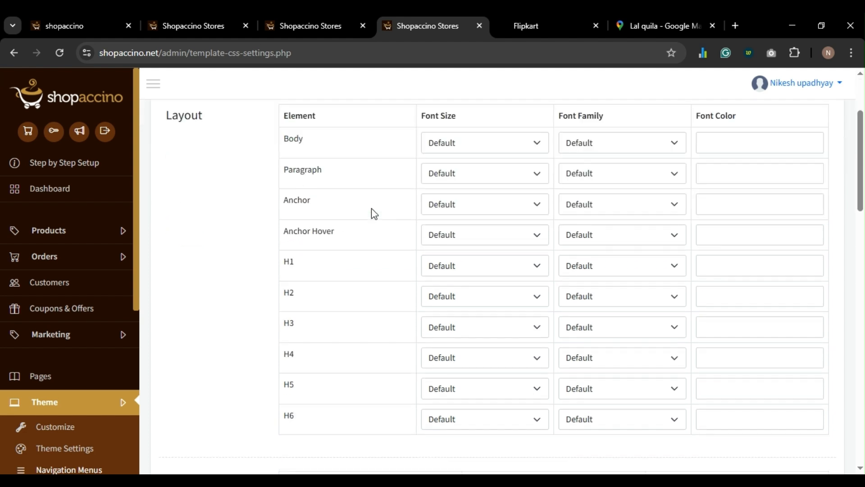
pyautogui.scroll(-4, 372, 208)
pyautogui.scroll(-4, 372, 208)
pyautogui.scroll(1, 467, 197)
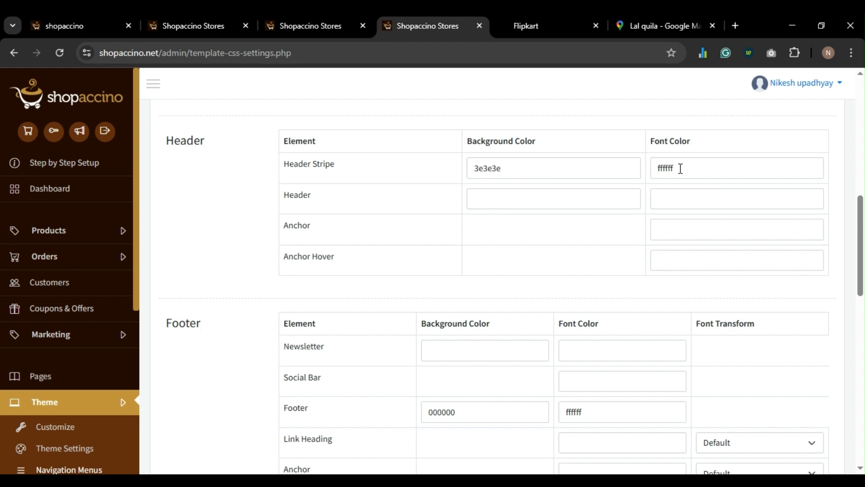
pyautogui.scroll(-1, 680, 168)
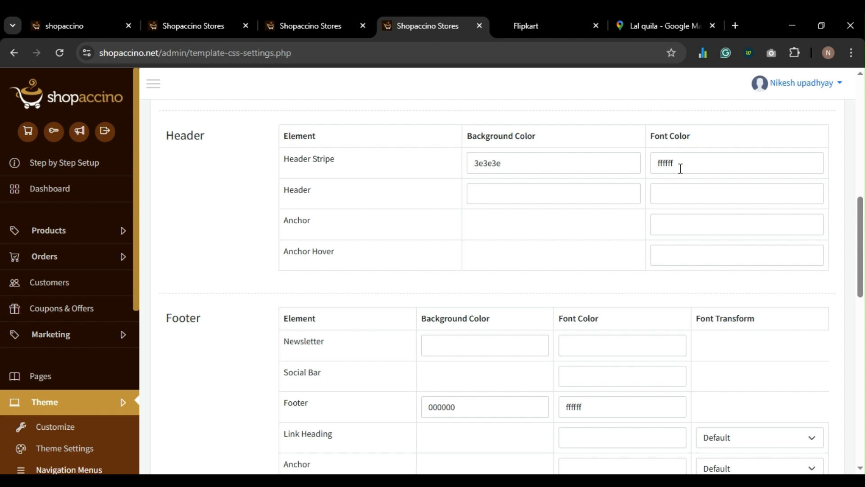
pyautogui.click(669, 228)
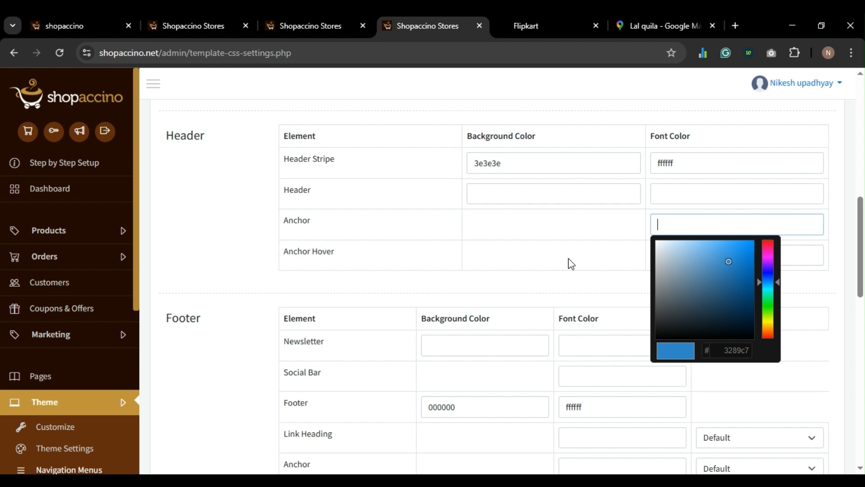
pyautogui.write('000000')
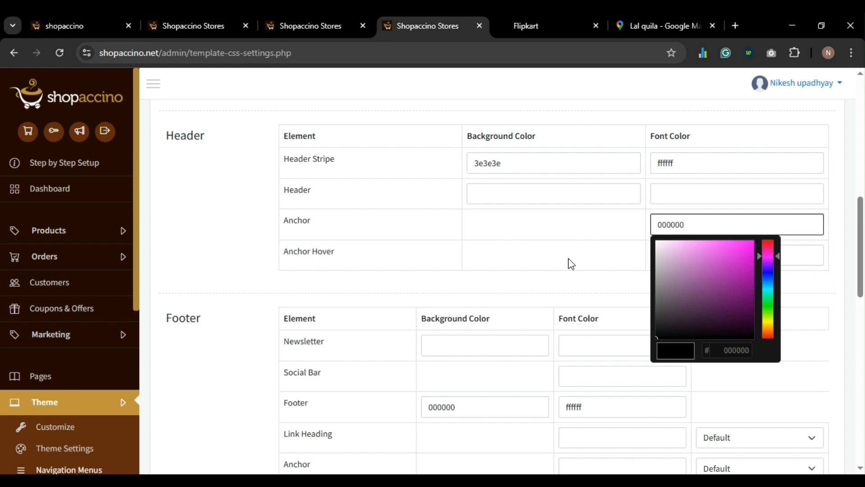
pyautogui.click(571, 264)
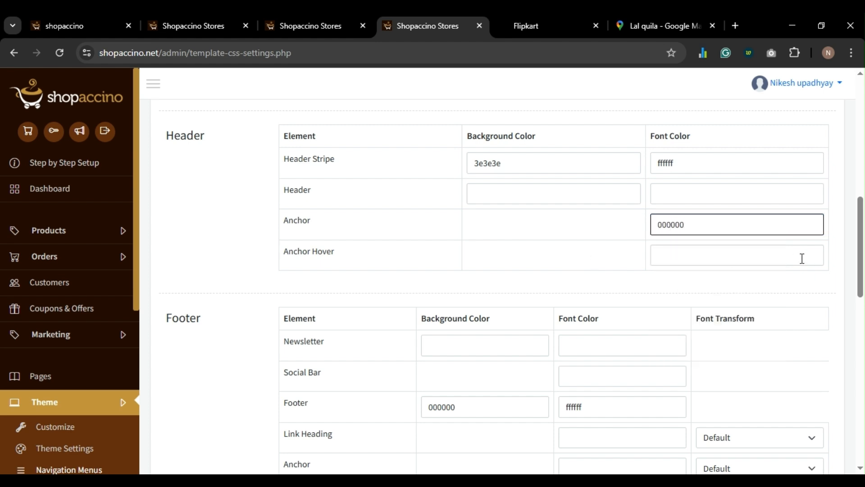
# - Start on Header Anchor Hover and search the web for red's hex code
pyautogui.click(730, 264)
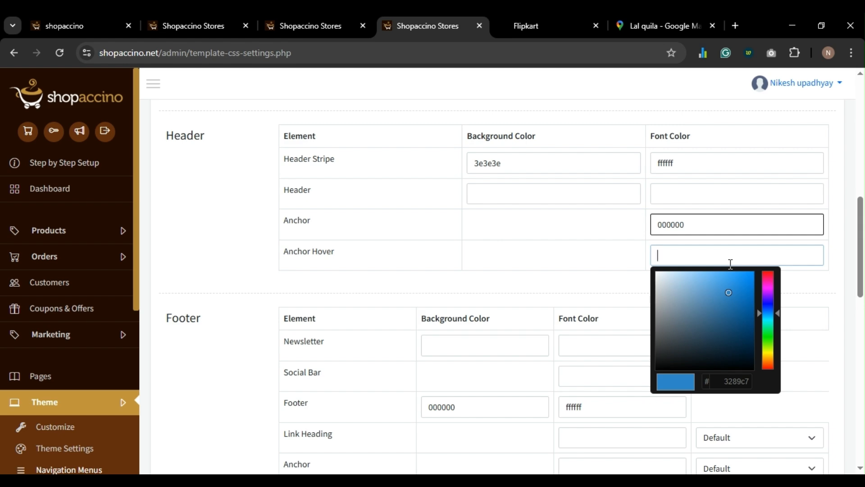
pyautogui.hotkey('ctrl', 't')
pyautogui.write('Red color')
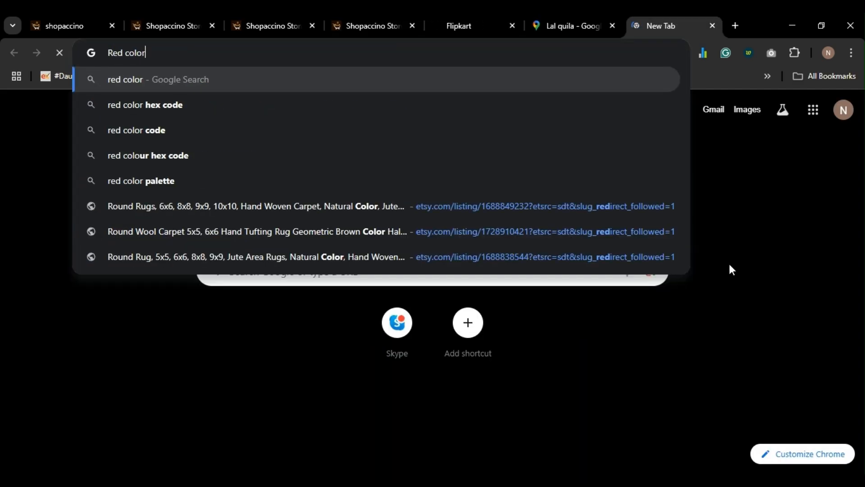
pyautogui.write(' he')
pyautogui.press('Return')
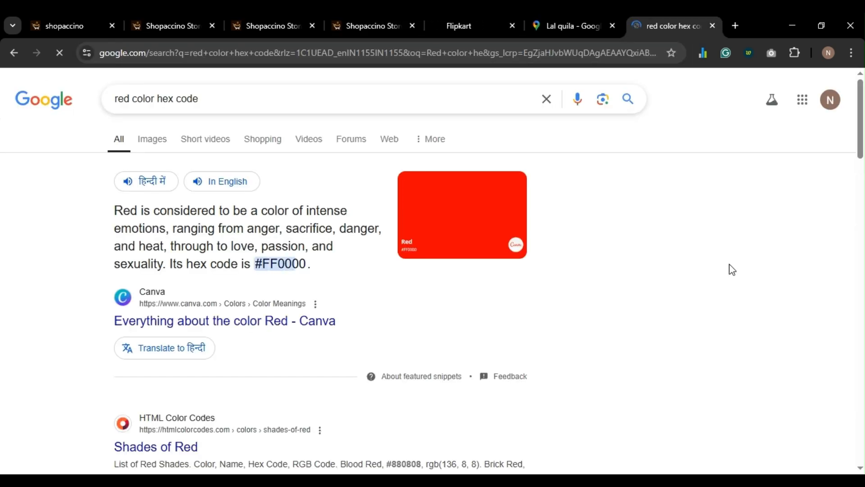
pyautogui.hotkey('ctrl', 'w')
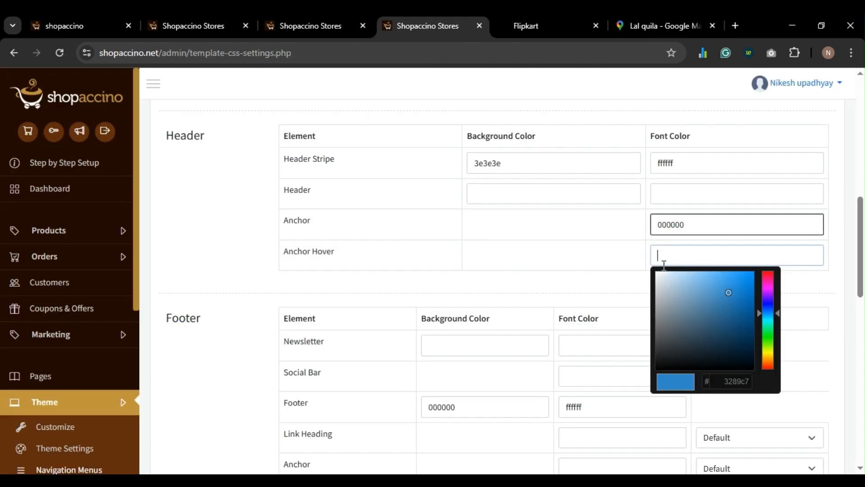
# - Set the Header Anchor Hover font colour to FF0000
pyautogui.write('FF')
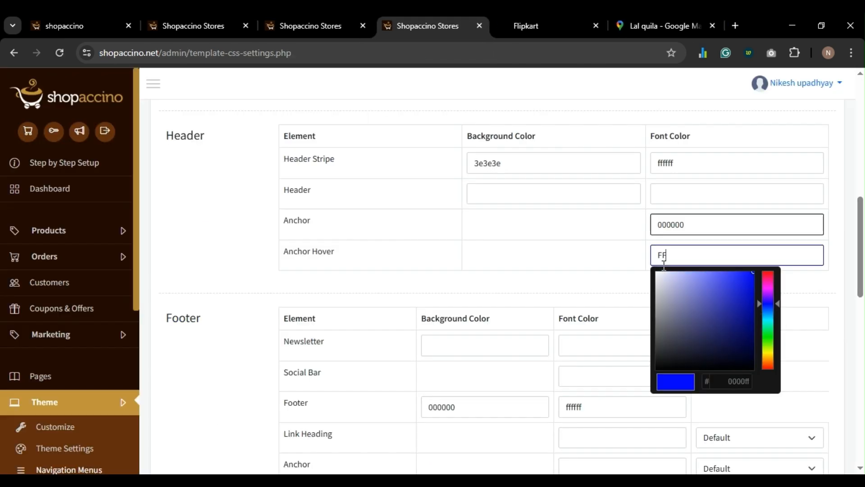
pyautogui.write('0000')
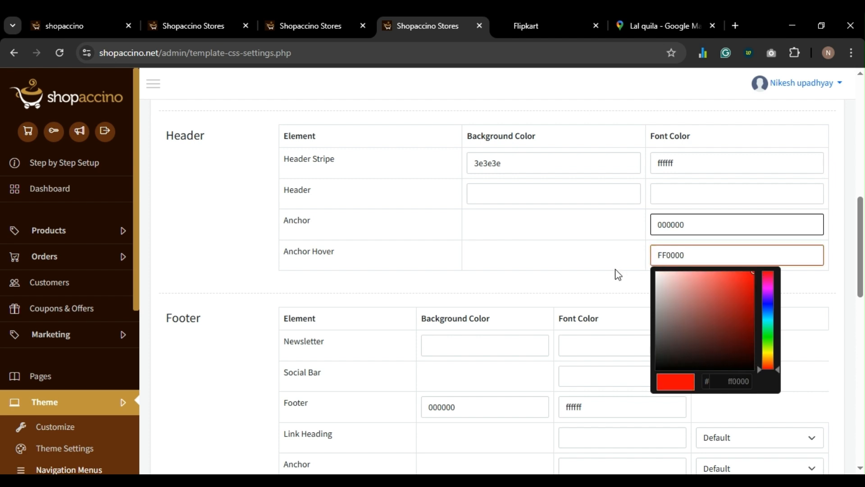
pyautogui.click(618, 274)
pyautogui.scroll(-4, 619, 274)
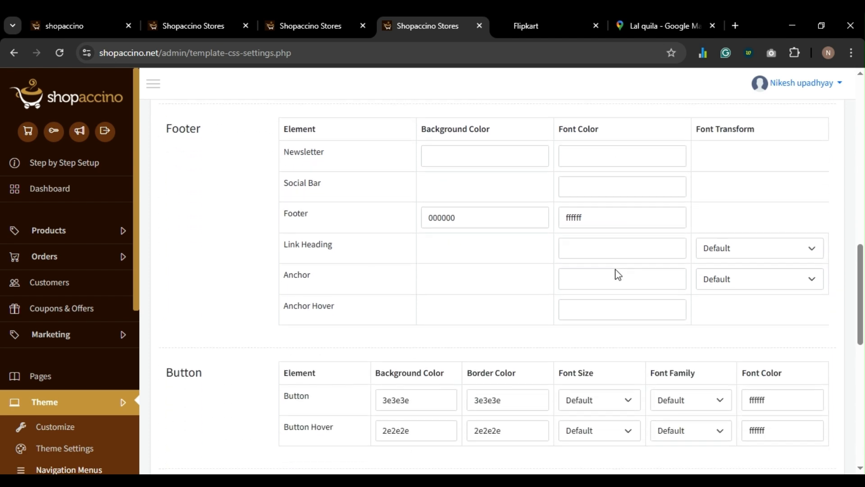
pyautogui.scroll(-2, 517, 250)
pyautogui.scroll(2, 502, 251)
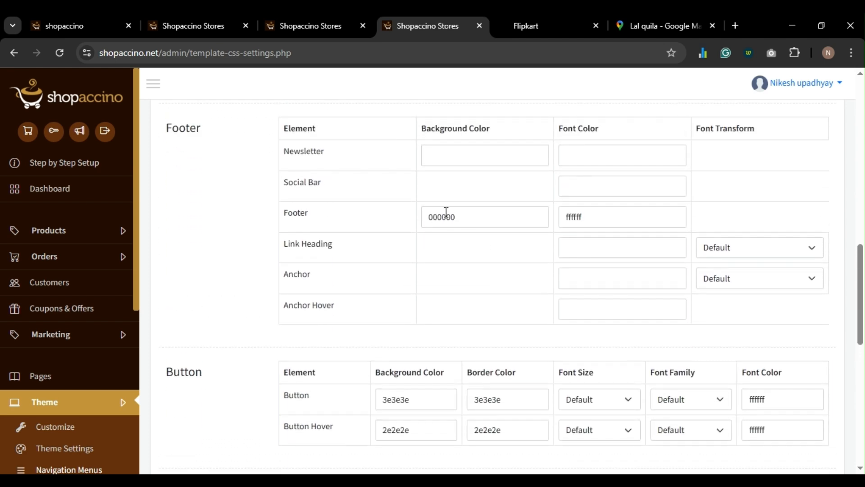
# - Set the footer Social Bar and Link Heading font colours to FFFFFF
pyautogui.click(611, 177)
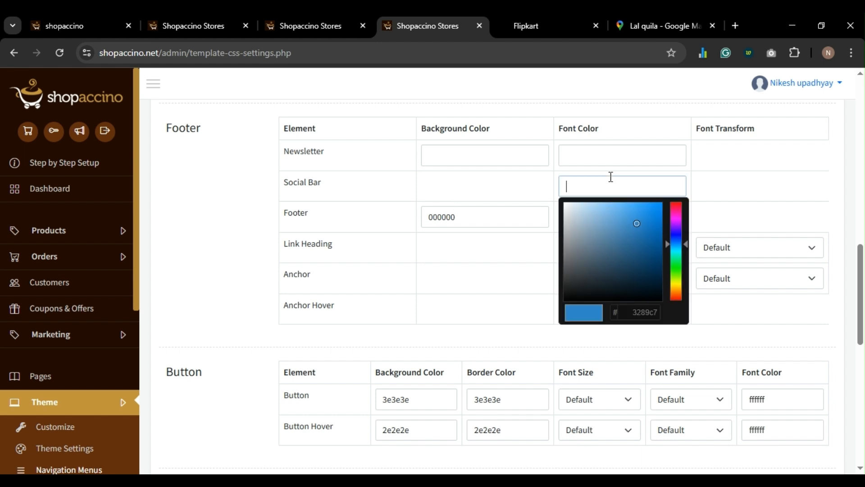
pyautogui.write('00')
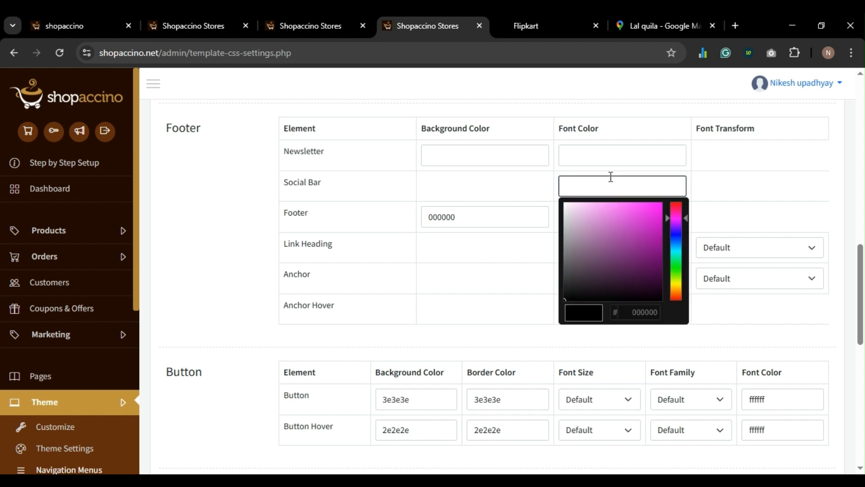
pyautogui.write('FF')
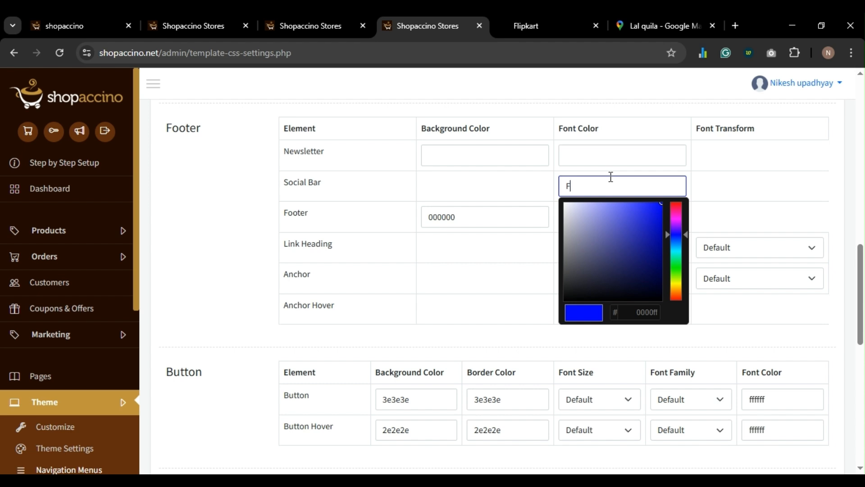
pyautogui.press('BackSpace')
pyautogui.write('FFFFFF')
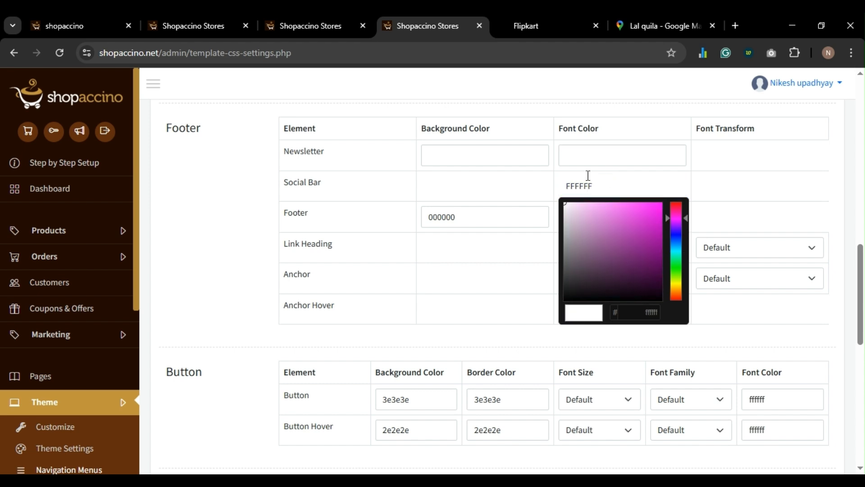
pyautogui.click(480, 181)
pyautogui.scroll(-1, 482, 182)
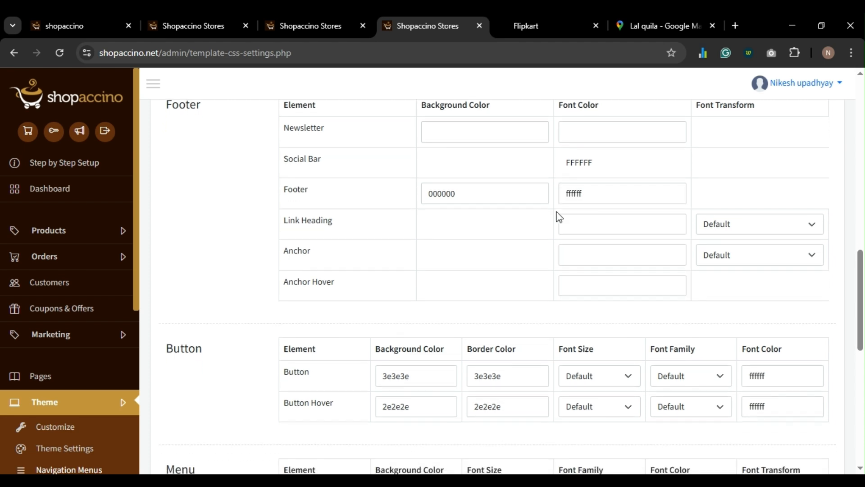
pyautogui.click(592, 227)
pyautogui.write('F')
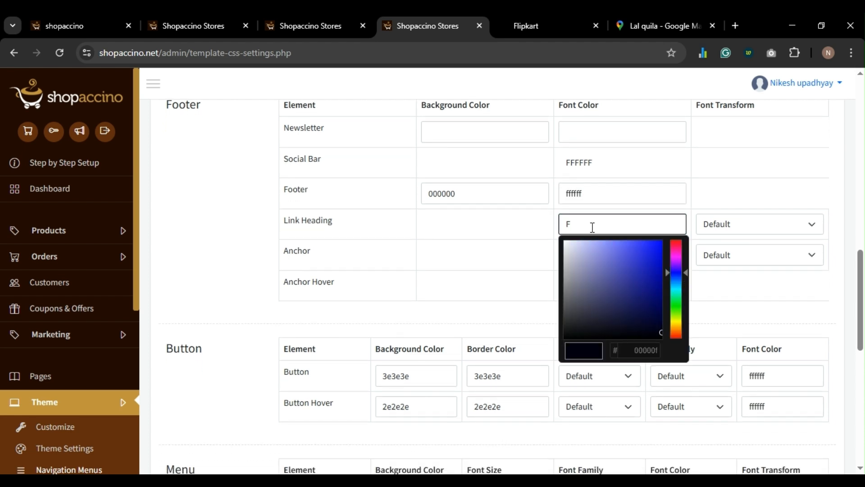
pyautogui.write('FFFFF')
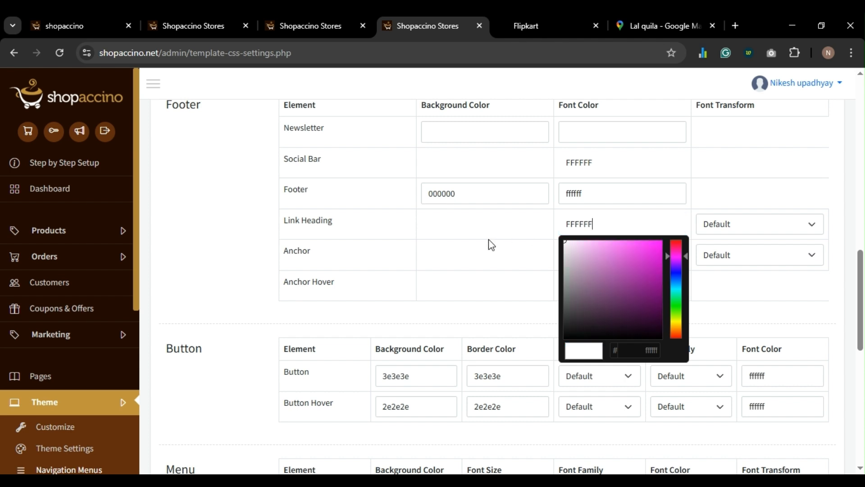
pyautogui.click(490, 244)
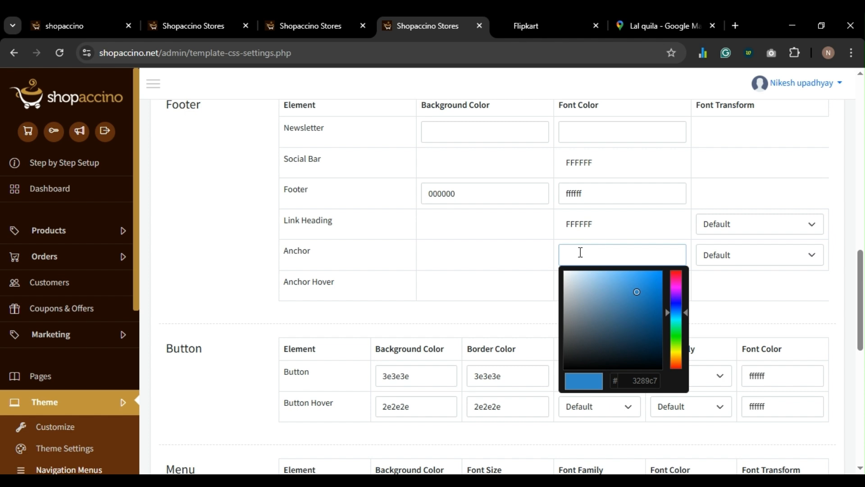
# - Set footer Anchor to FF0000 and Anchor Hover to white, then save the CSS settings
pyautogui.write('FF00')
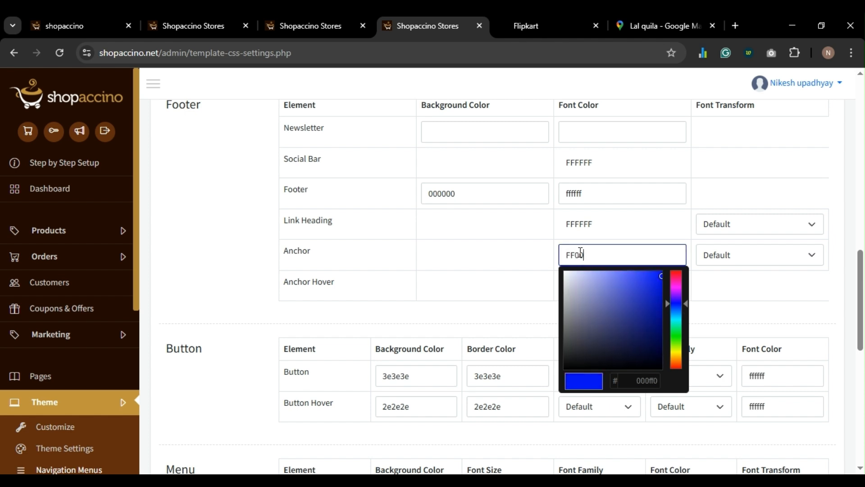
pyautogui.write('000')
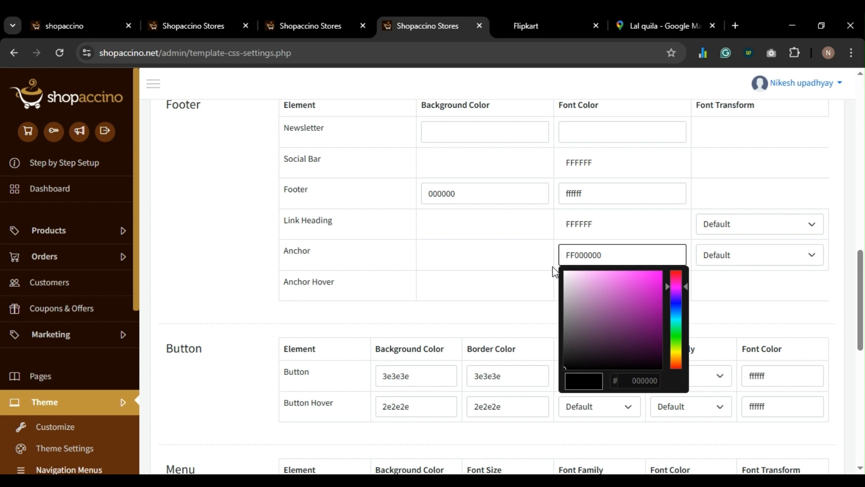
pyautogui.press('BackSpace')
pyautogui.click(517, 280)
pyautogui.click(572, 286)
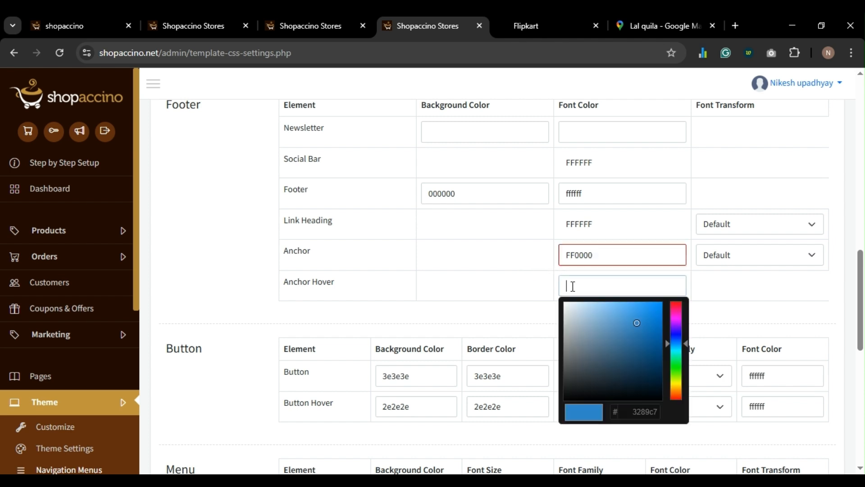
pyautogui.write('FFFFFF')
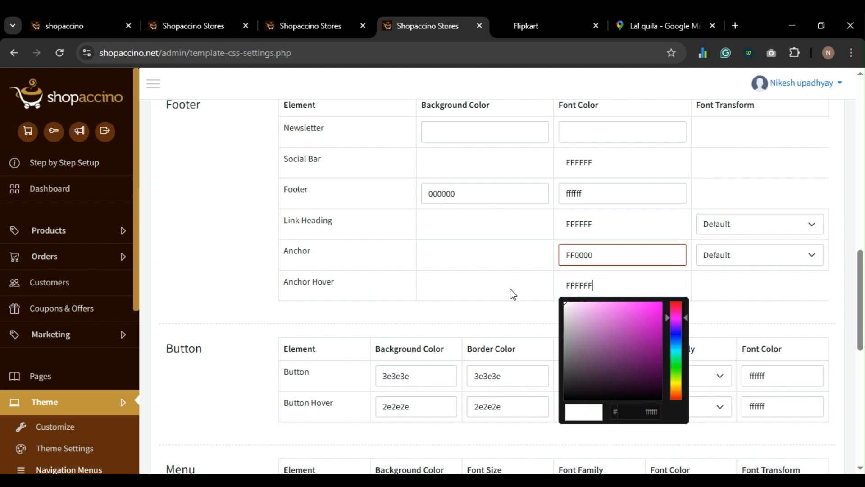
pyautogui.click(481, 297)
pyautogui.scroll(-8, 481, 297)
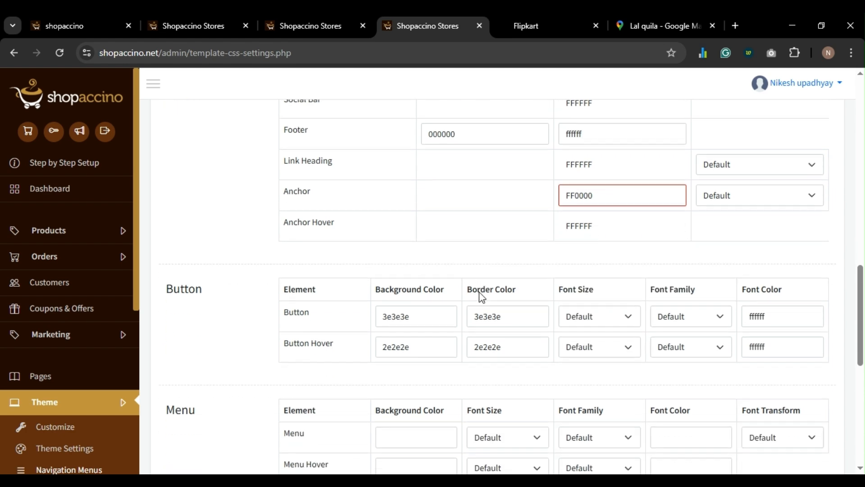
pyautogui.scroll(-2, 481, 298)
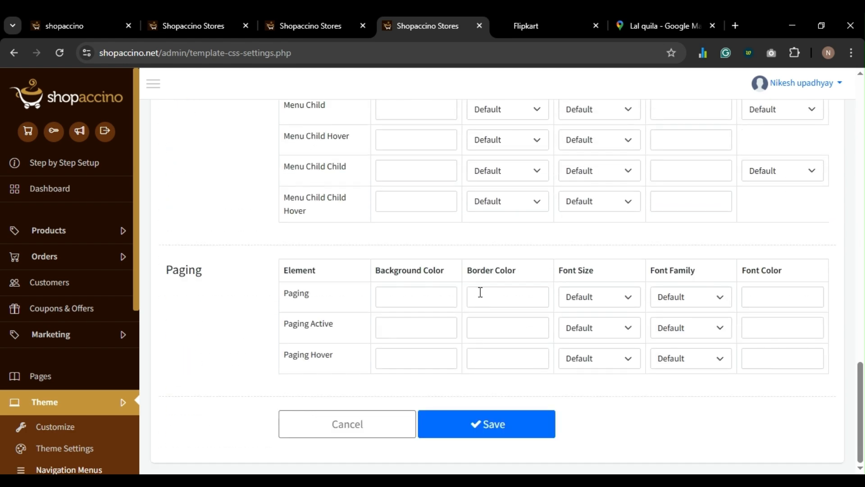
pyautogui.click(492, 434)
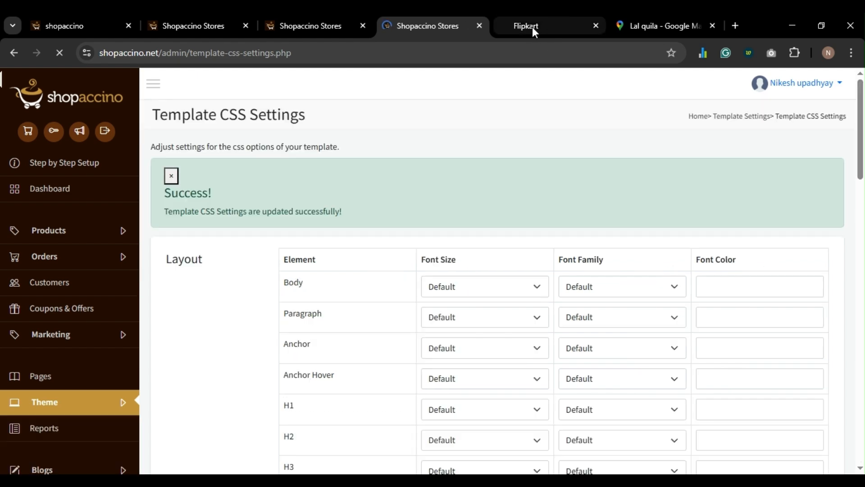
# - Preview the storefront footer's red links and white headings, then return to Template CSS Settings
pyautogui.click(533, 28)
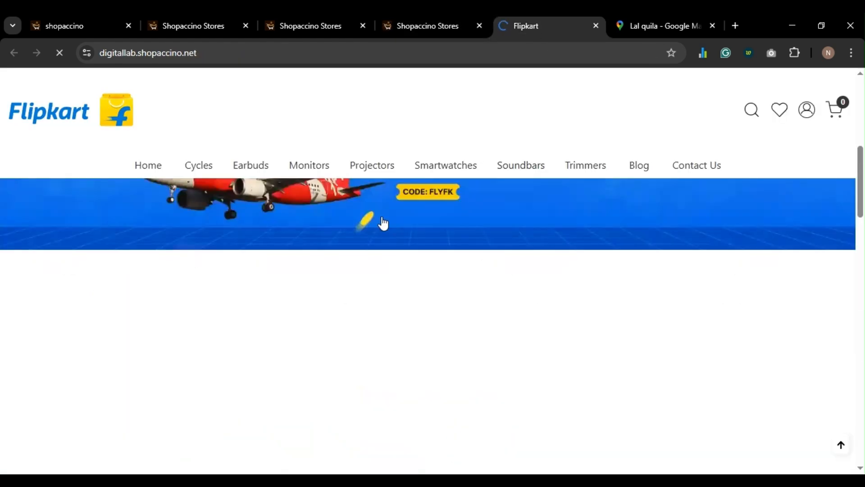
pyautogui.scroll(-10, 316, 226)
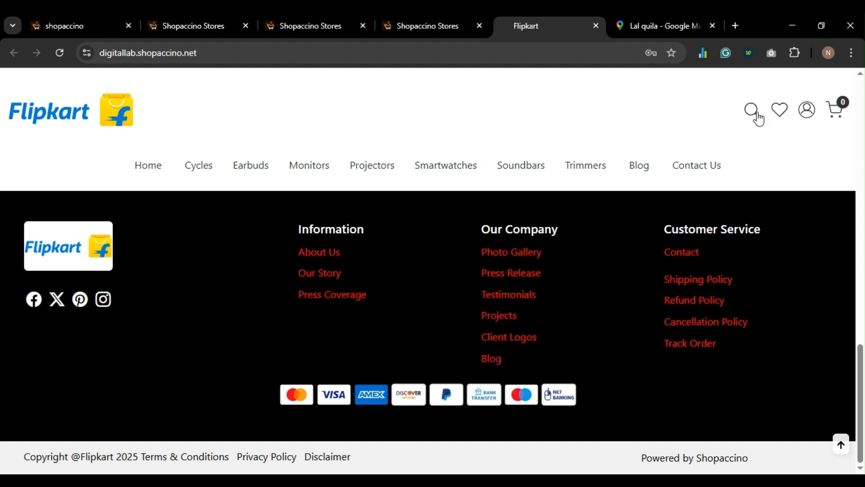
pyautogui.scroll(3, 809, 115)
pyautogui.scroll(6, 809, 115)
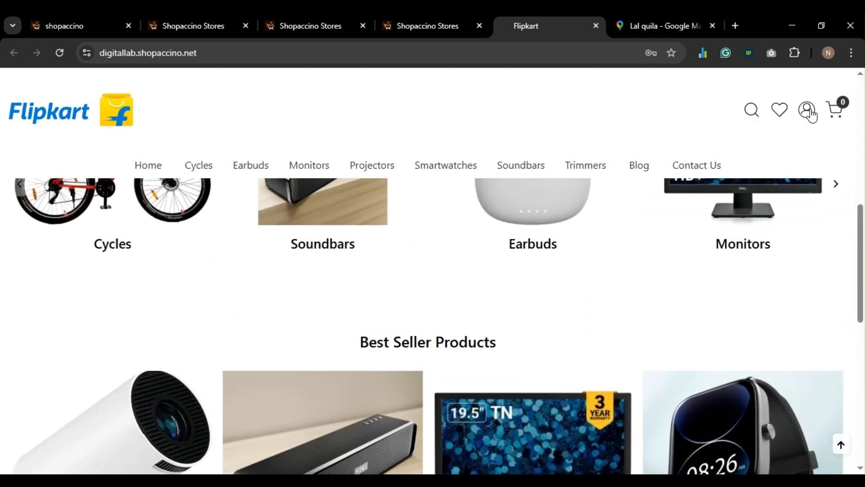
pyautogui.click(420, 26)
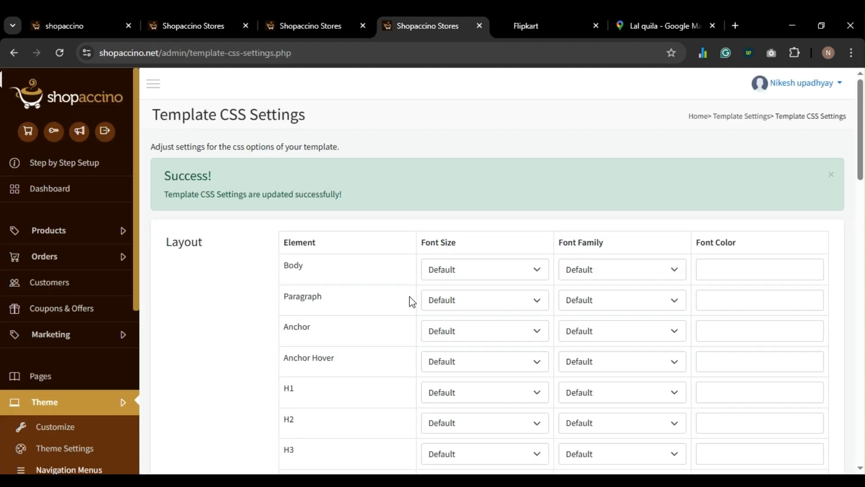
# - Set the Layout Anchor Hover font colour to FF0000 and save the CSS settings
pyautogui.scroll(-3, 411, 300)
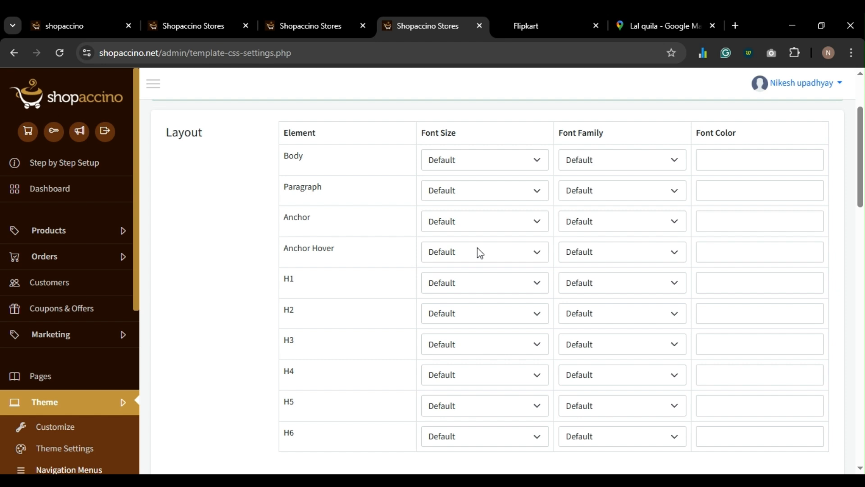
pyautogui.click(757, 250)
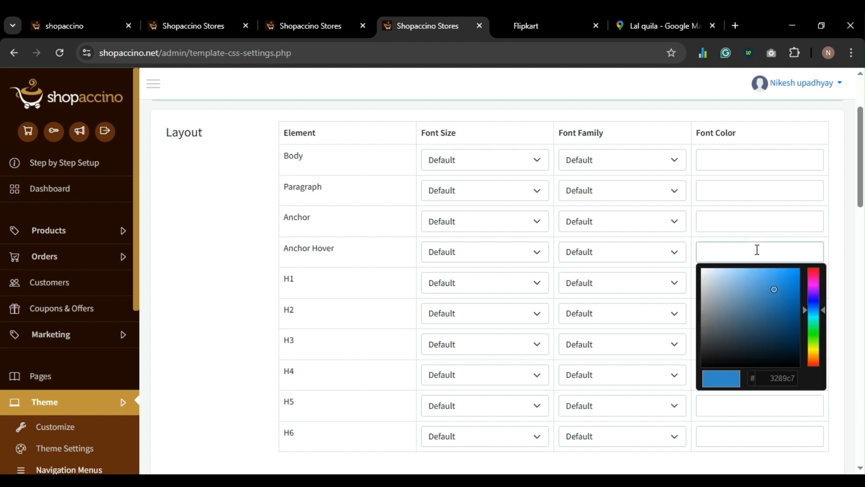
pyautogui.write('FF0000')
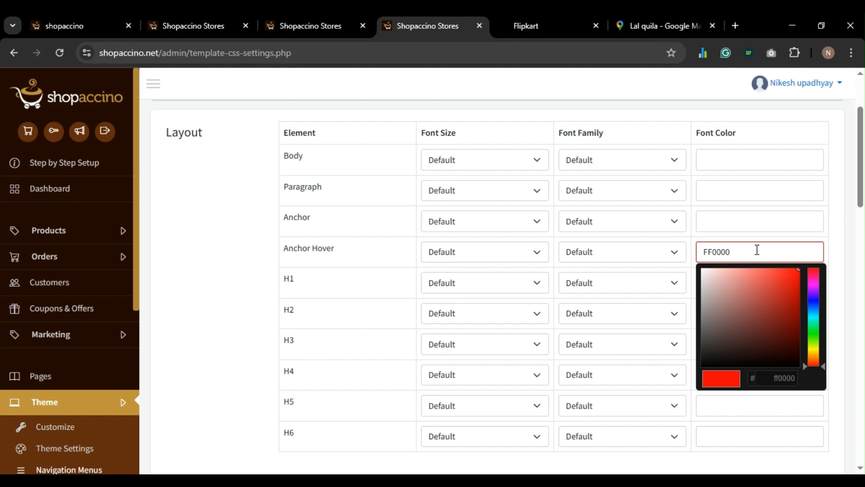
pyautogui.click(724, 222)
pyautogui.scroll(-15, 487, 244)
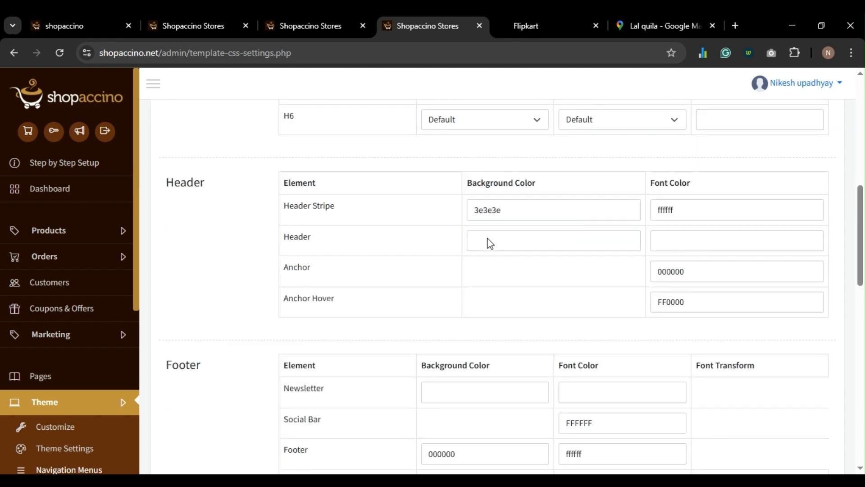
pyautogui.click(497, 433)
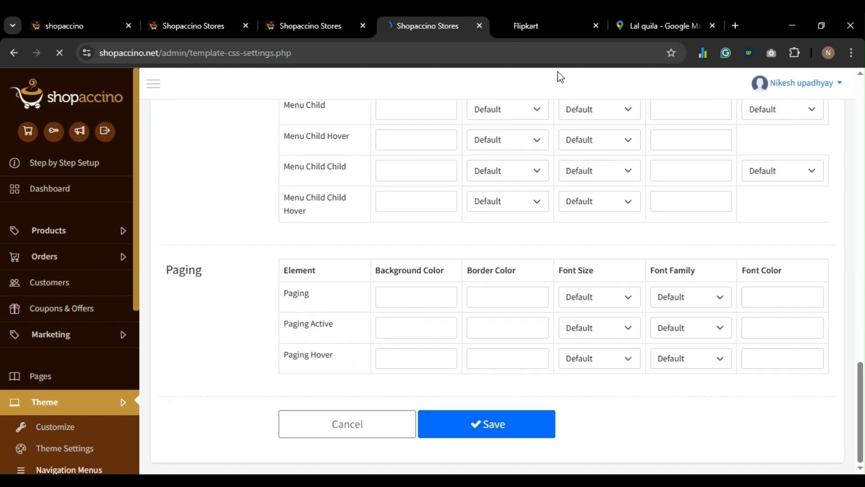
# - Compare the live Flipkart storefront with the CSS settings page to verify the hover colour
pyautogui.click(526, 26)
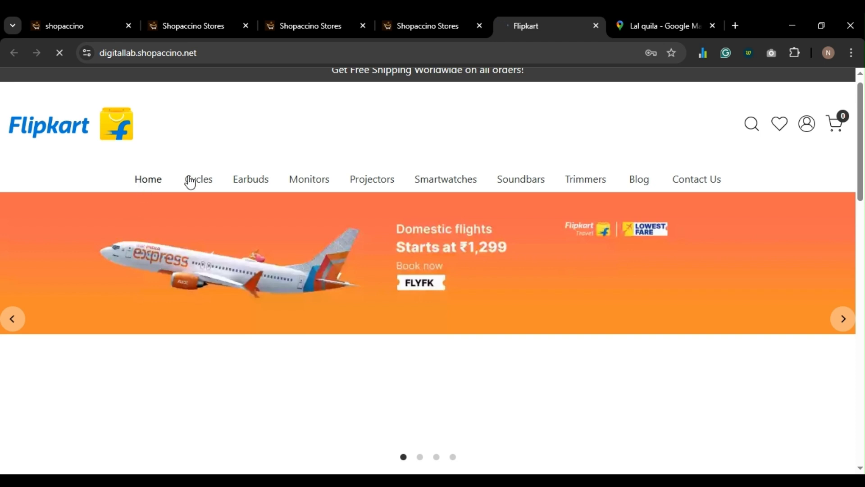
pyautogui.click(435, 26)
pyautogui.moveTo(391, 280); pyautogui.dragTo(455, 110)
pyautogui.click(536, 24)
pyautogui.click(440, 25)
# - Set the Menu background colour to 000000 and the Menu font colour to FFFFFF
pyautogui.scroll(-4, 276, 284)
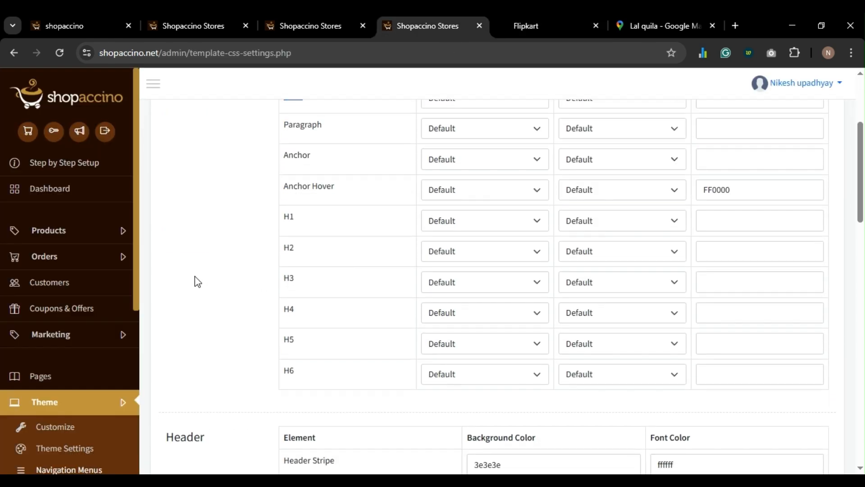
pyautogui.scroll(-15, 218, 278)
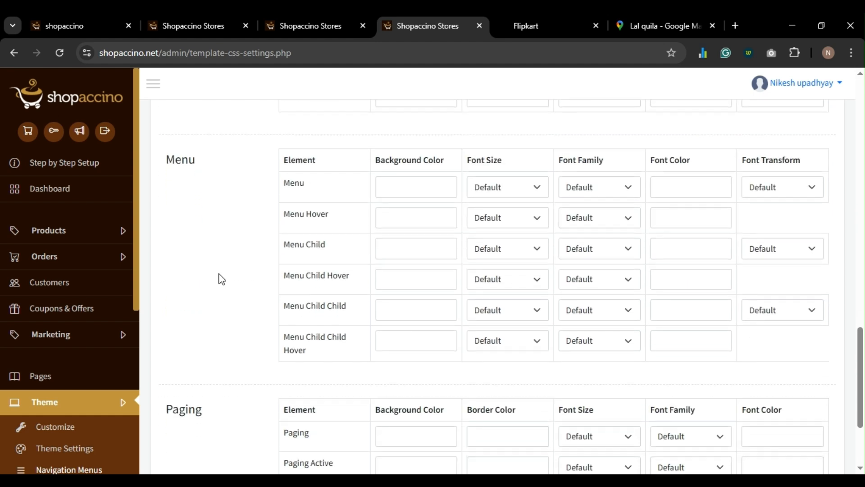
pyautogui.scroll(-1, 219, 279)
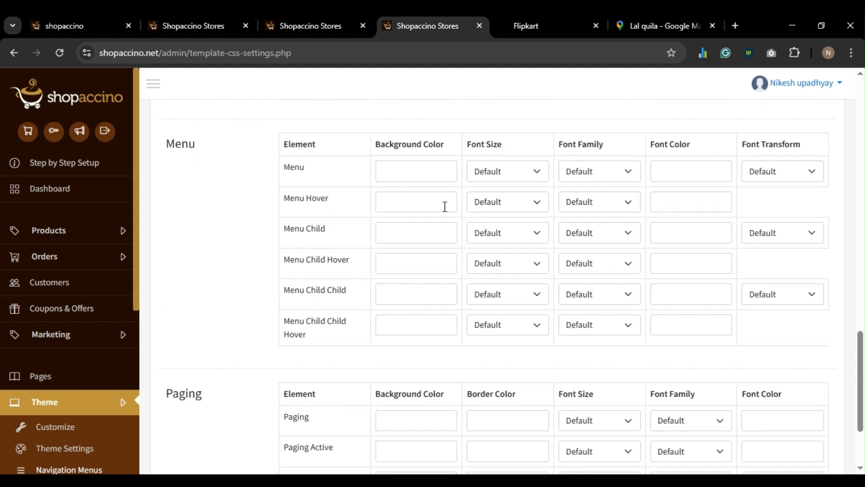
pyautogui.click(421, 167)
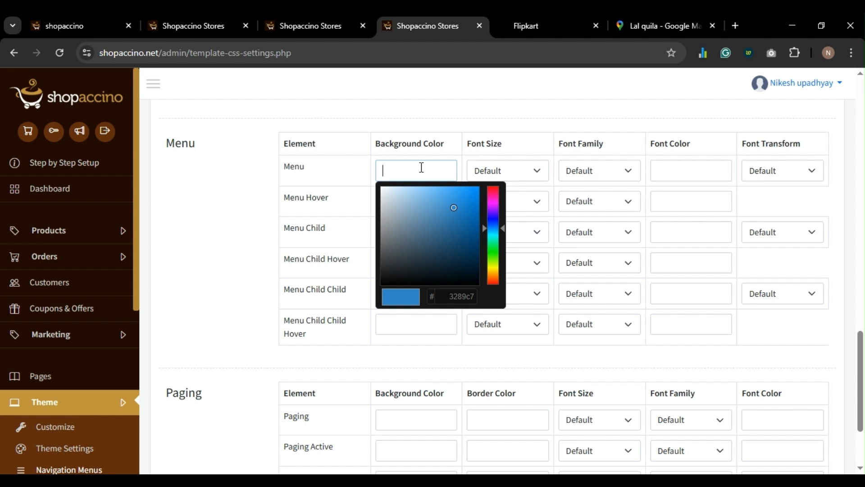
pyautogui.write('00')
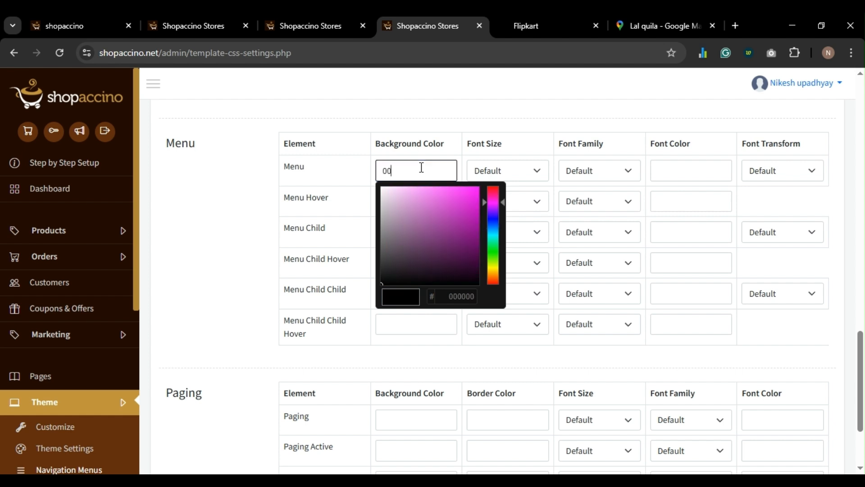
pyautogui.write('000')
pyautogui.doubleClick(421, 167)
pyautogui.write('000')
pyautogui.click(685, 175)
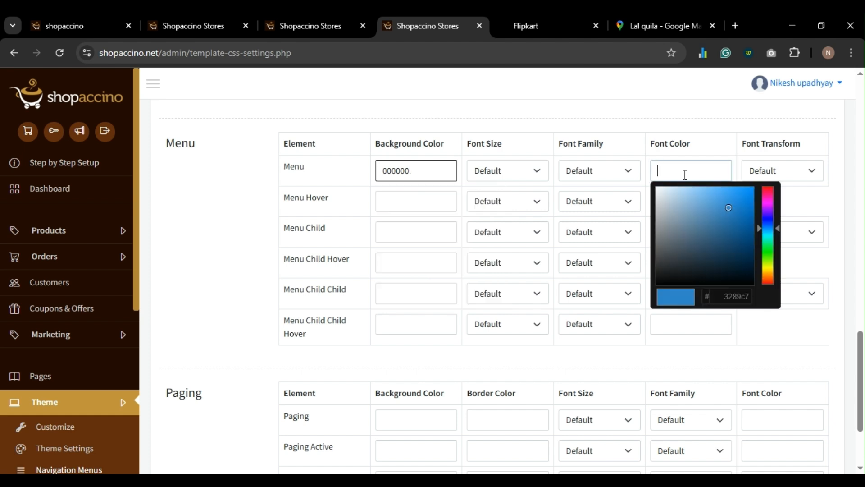
pyautogui.write('FF')
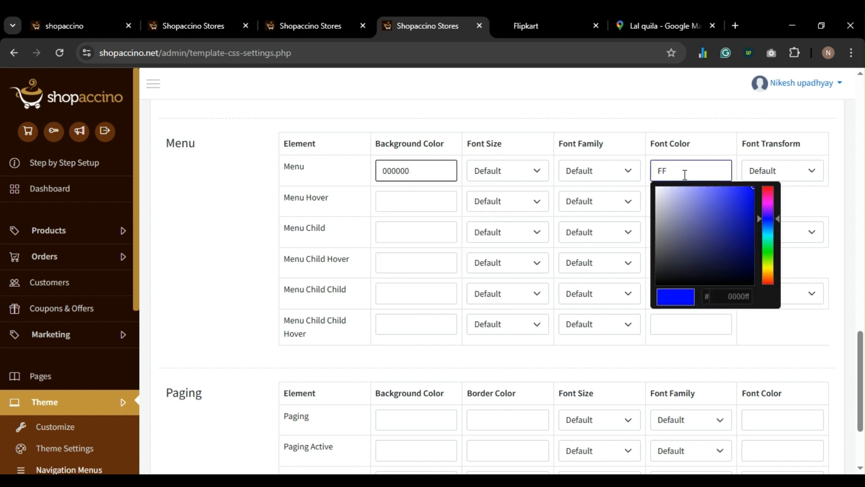
pyautogui.write('FFFF')
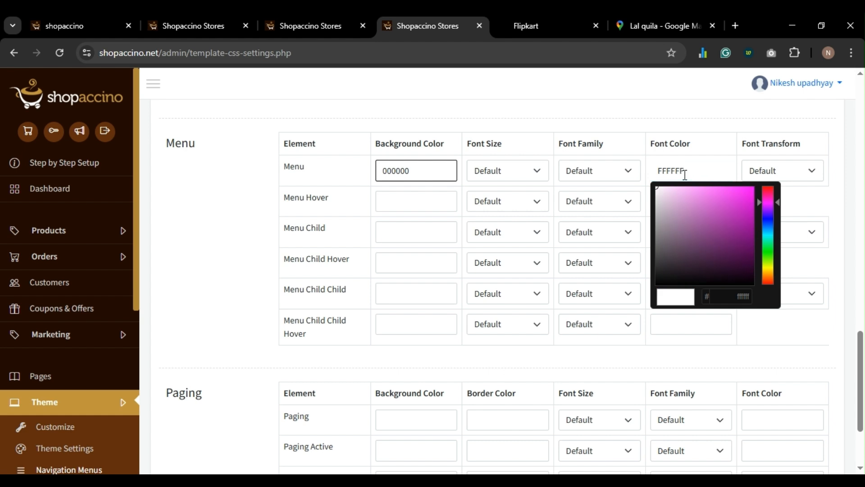
pyautogui.click(204, 222)
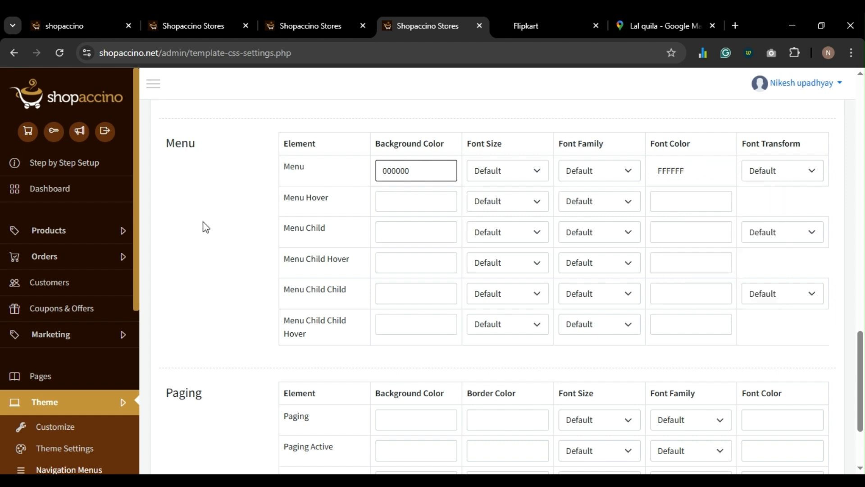
# - Invert the Menu Hover colours: FFFFFF background with a black 00 font colour
pyautogui.click(415, 205)
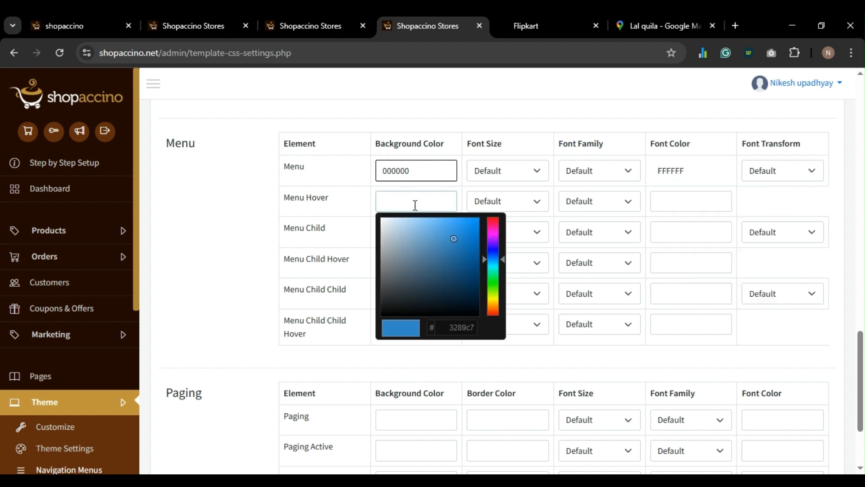
pyautogui.write('FFFFFF')
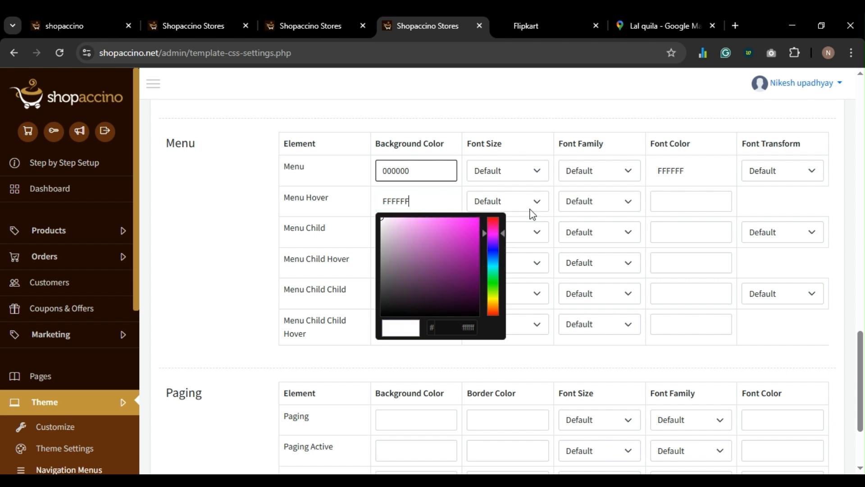
pyautogui.click(668, 198)
pyautogui.write('000000')
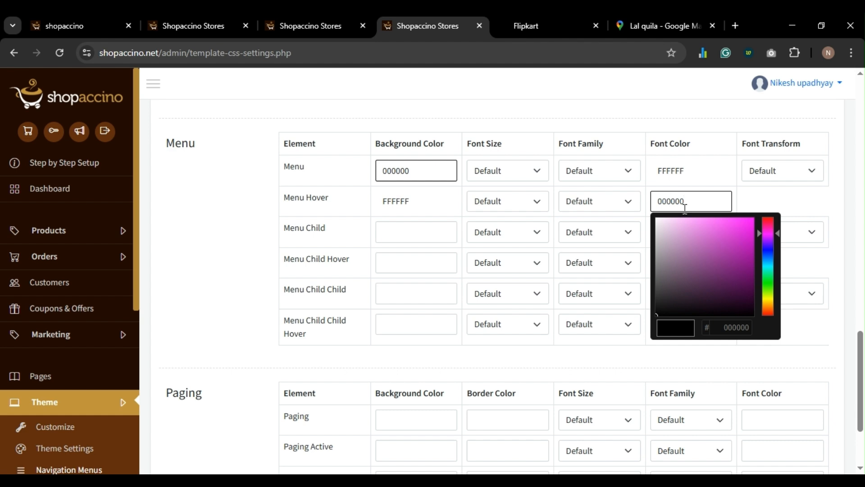
pyautogui.click(239, 239)
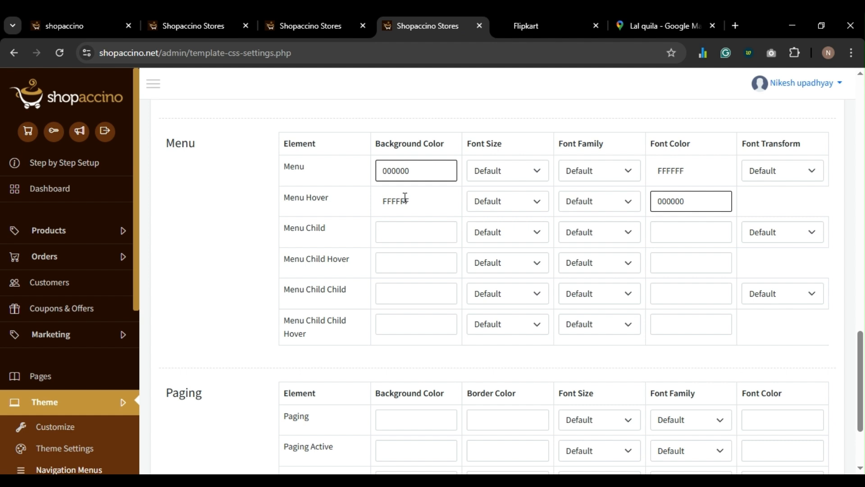
pyautogui.click(404, 200)
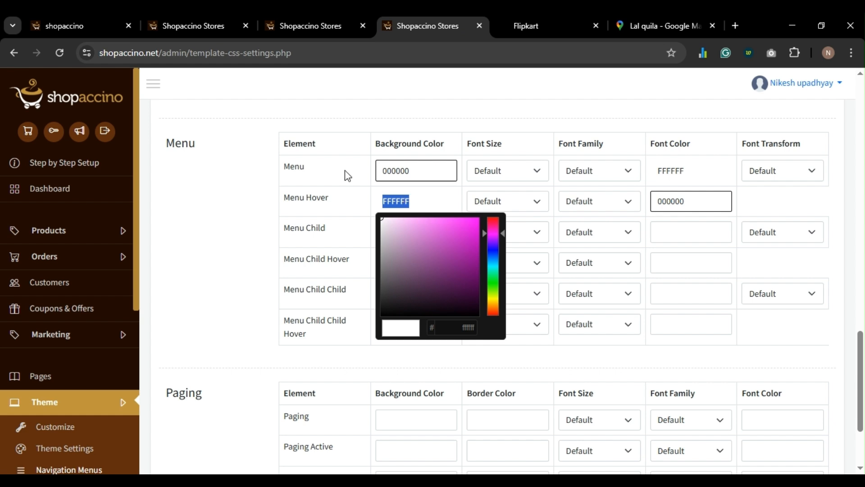
pyautogui.click(203, 240)
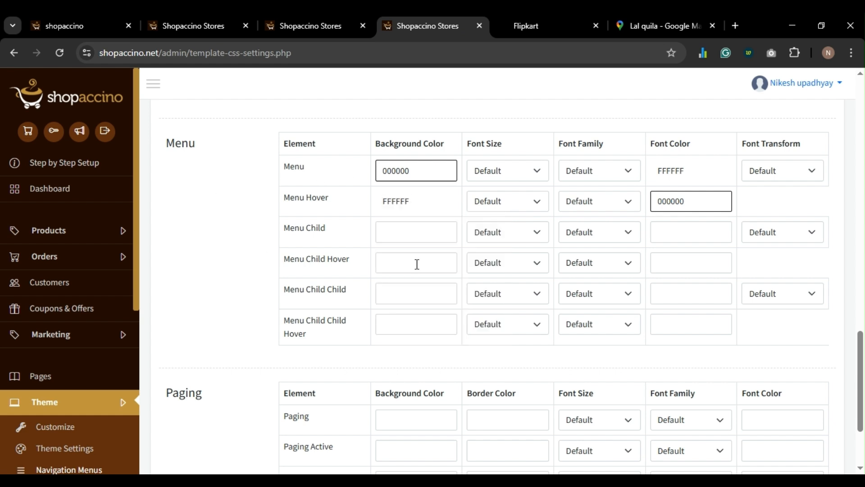
# - Paste white into both child Hover backgrounds and black into the child menu font colours
pyautogui.click(417, 265)
pyautogui.click(396, 324)
pyautogui.click(405, 171)
pyautogui.hotkey('ctrl', 'c')
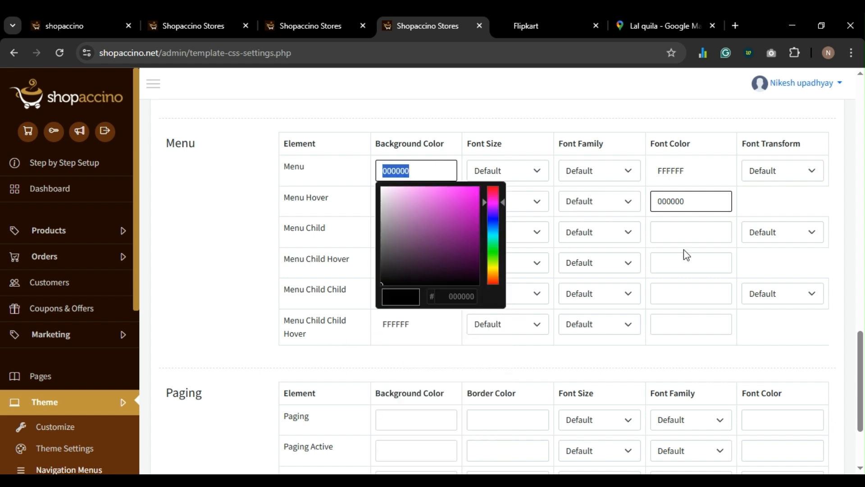
pyautogui.click(681, 233)
pyautogui.hotkey('ctrl', 'v')
pyautogui.click(623, 280)
pyautogui.click(675, 293)
pyautogui.hotkey('ctrl', 'v')
pyautogui.doubleClick(424, 170)
# - Replace the Menu Child and Menu Child Child font colours with white FFFFFF
pyautogui.doubleClick(661, 170)
pyautogui.hotkey('ctrl', 'c')
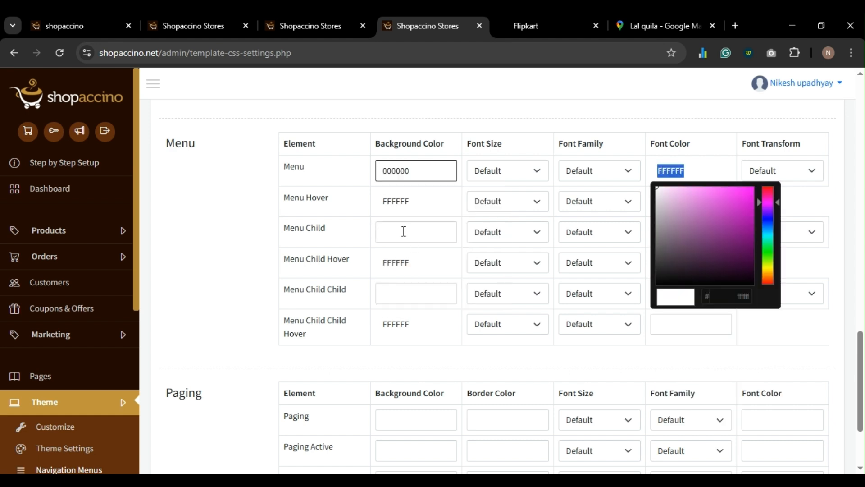
pyautogui.click(403, 231)
pyautogui.doubleClick(690, 230)
pyautogui.hotkey('ctrl', 'v')
pyautogui.click(634, 284)
pyautogui.doubleClick(676, 293)
pyautogui.hotkey('ctrl', 'v')
# - Paste black 000000 into the remaining child menu colour fields, including the child hover font
pyautogui.doubleClick(389, 174)
pyautogui.hotkey('ctrl', 'c')
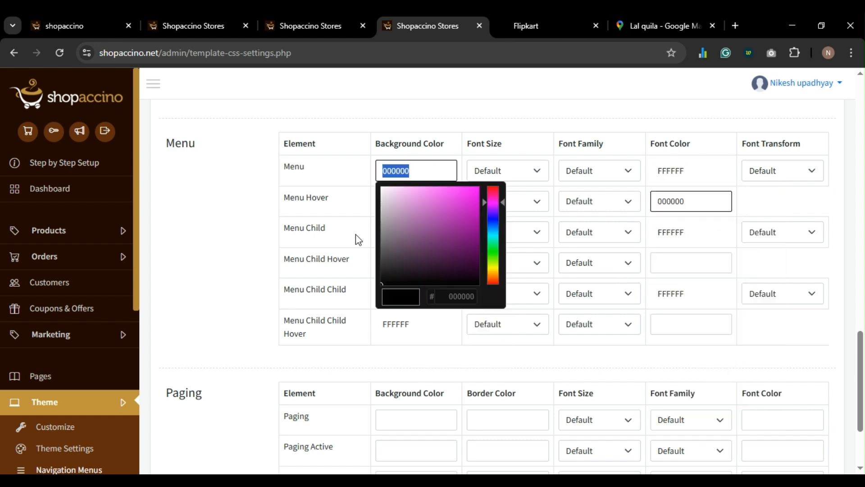
pyautogui.click(402, 232)
pyautogui.click(397, 296)
pyautogui.hotkey('ctrl', 'v')
pyautogui.click(676, 264)
pyautogui.hotkey('ctrl', 'v')
pyautogui.click(681, 319)
pyautogui.hotkey('ctrl', 'v')
# - Save the menu colours and reload the storefront to confirm the black menu bar
pyautogui.scroll(-3, 681, 314)
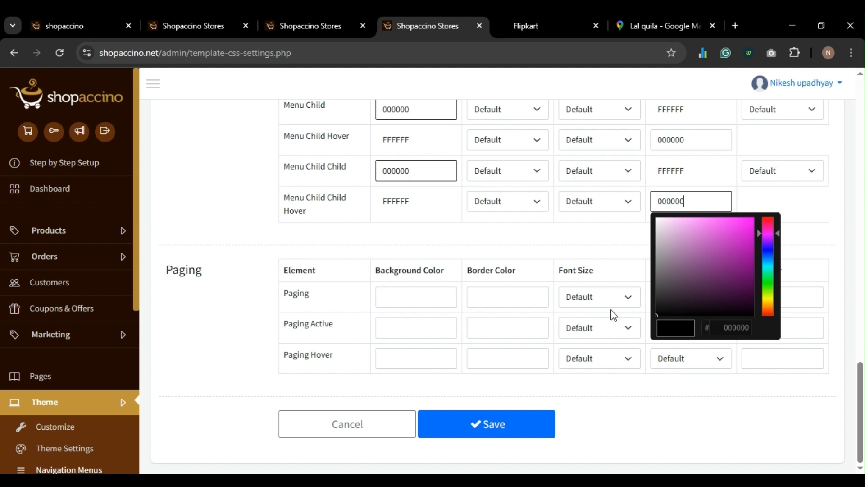
pyautogui.click(511, 431)
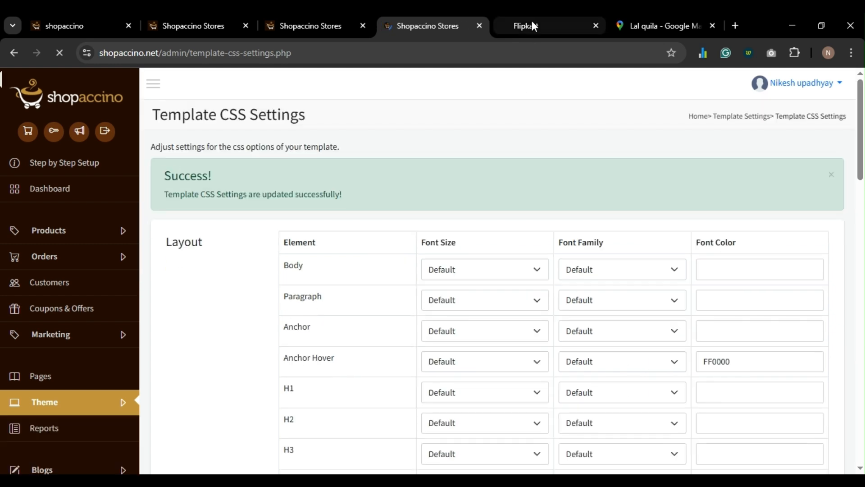
pyautogui.scroll(-8, 475, 291)
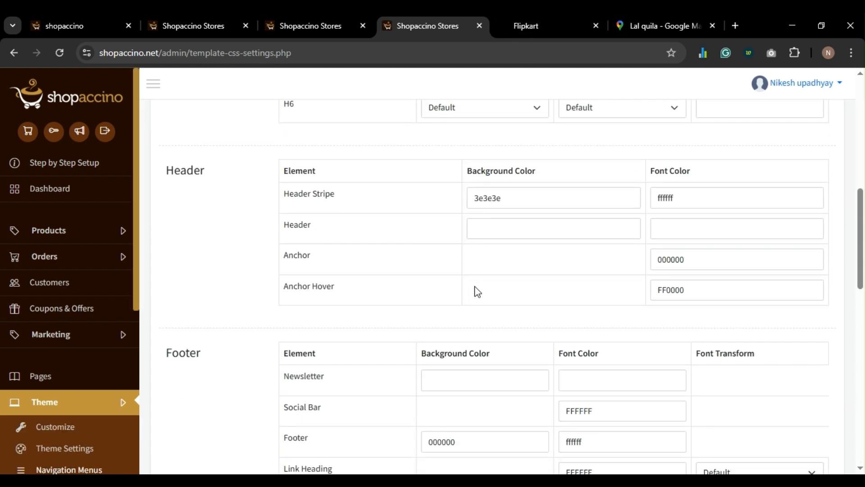
pyautogui.scroll(1, 475, 291)
pyautogui.scroll(-10, 473, 290)
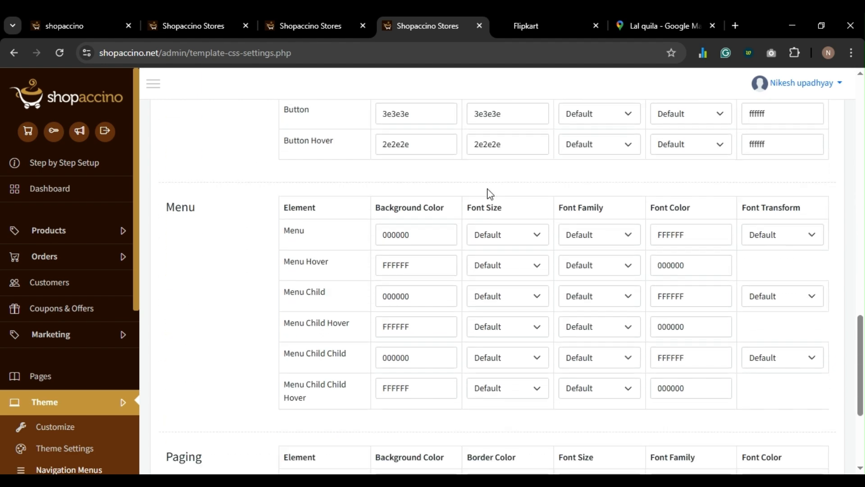
pyautogui.click(537, 30)
pyautogui.press('F5')
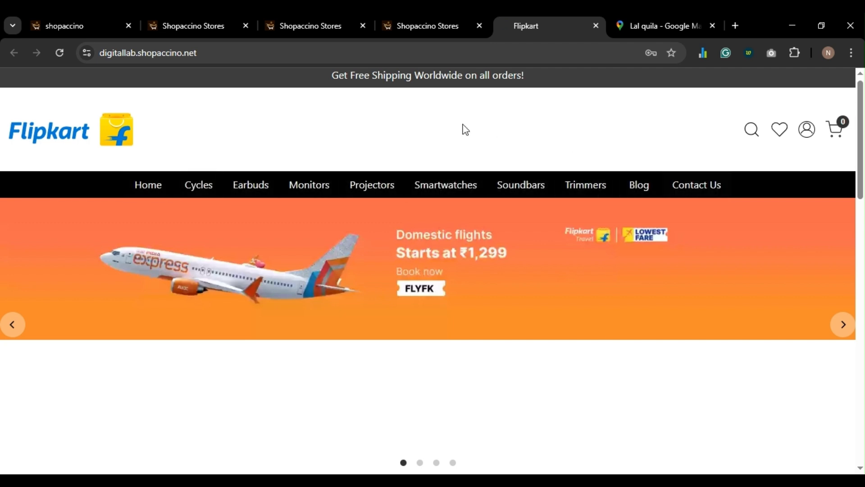
pyautogui.click(427, 27)
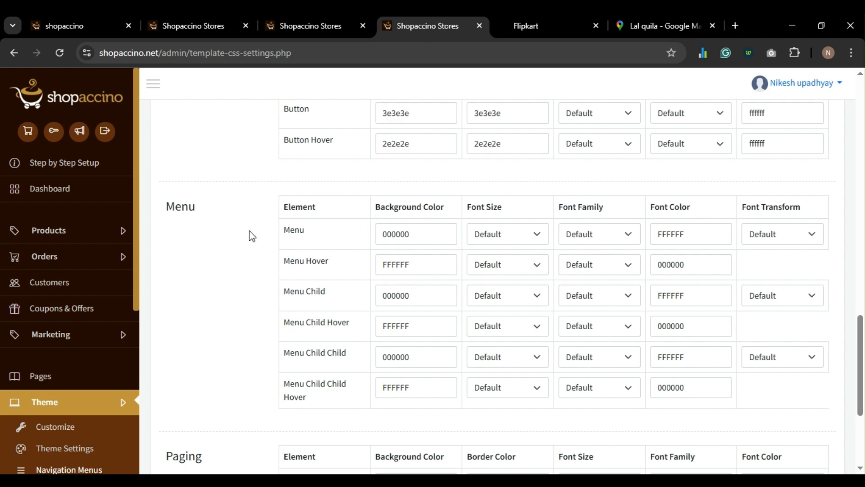
# - Set the Header background colour to 000000 and its font colour to FFFFFF
pyautogui.scroll(1, 252, 237)
pyautogui.scroll(10, 253, 236)
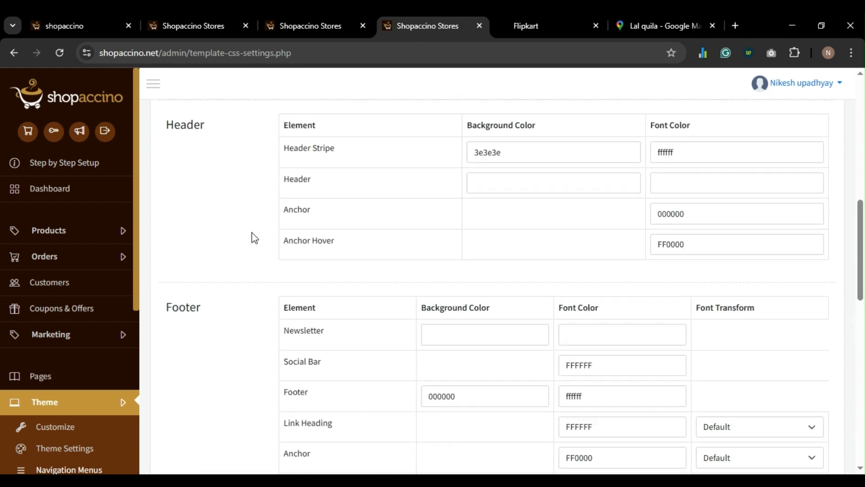
pyautogui.scroll(-1, 522, 306)
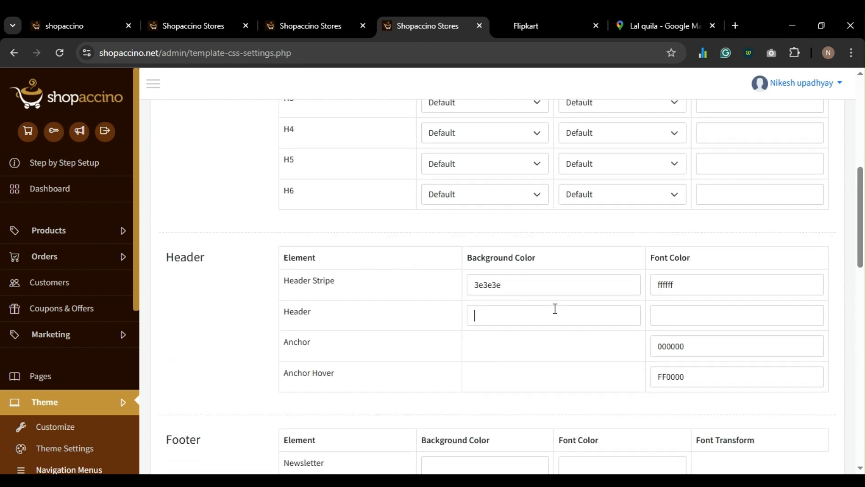
pyautogui.press('BackSpace')
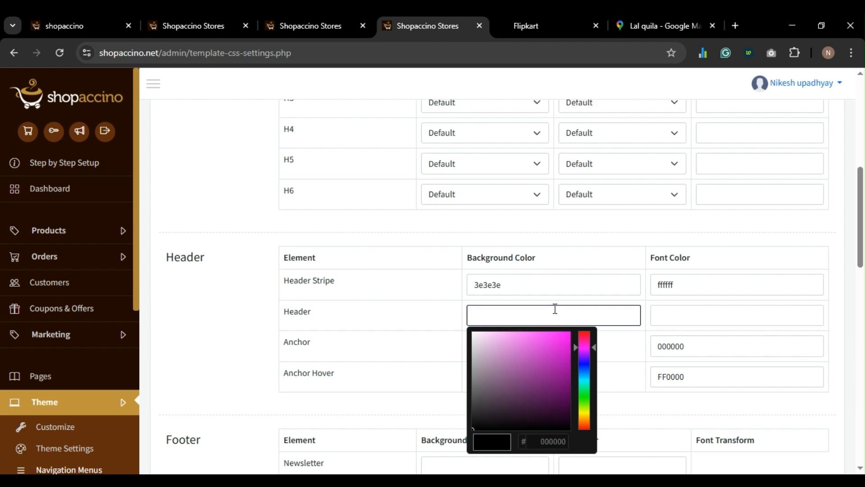
pyautogui.write('000000')
pyautogui.click(181, 355)
pyautogui.click(696, 322)
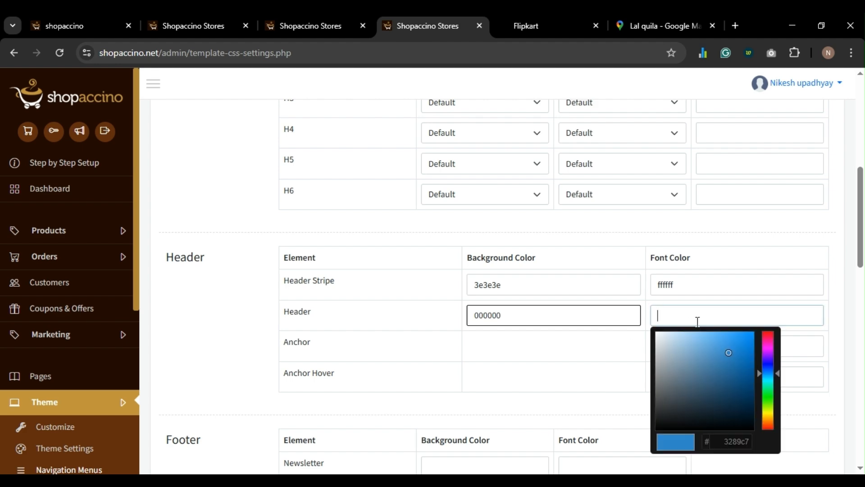
pyautogui.write('FFFFFF')
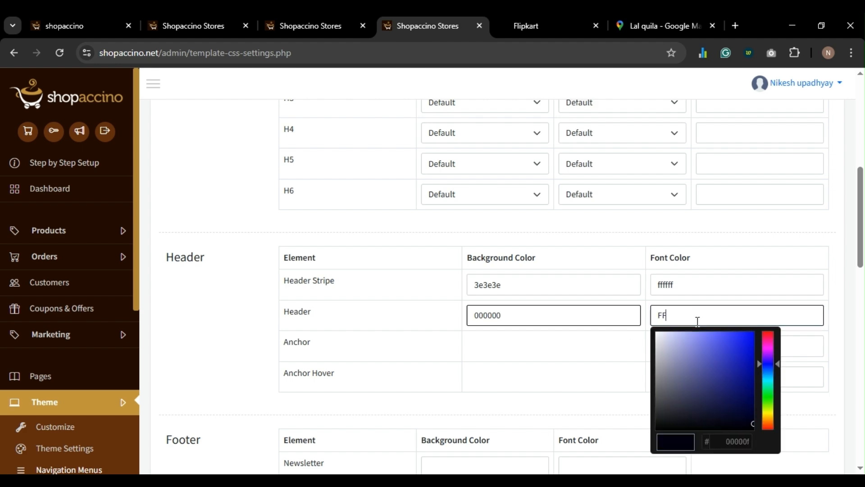
pyautogui.click(566, 350)
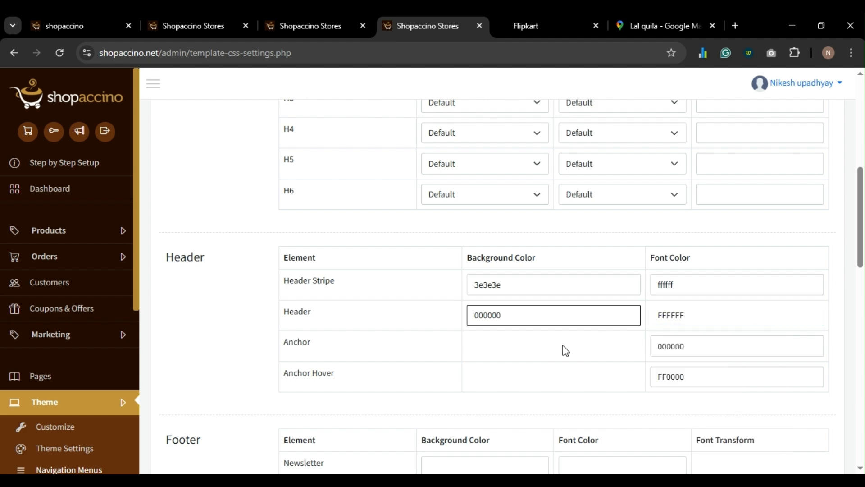
# - Save the header colours and check the black header on the Flipkart storefront
pyautogui.scroll(-10, 564, 353)
pyautogui.click(503, 427)
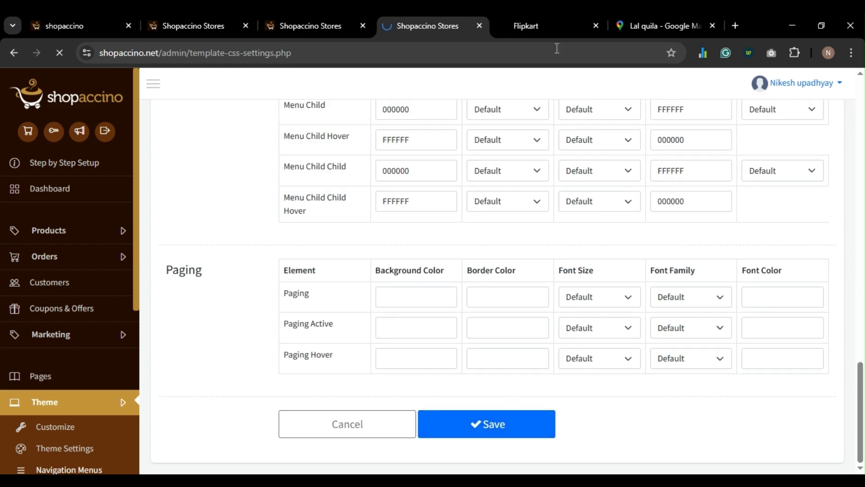
pyautogui.click(549, 27)
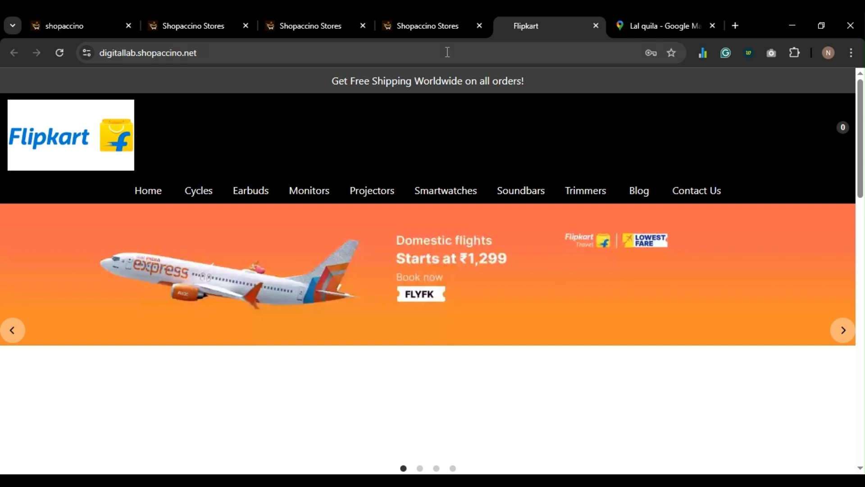
pyautogui.click(417, 25)
pyautogui.scroll(-9, 633, 344)
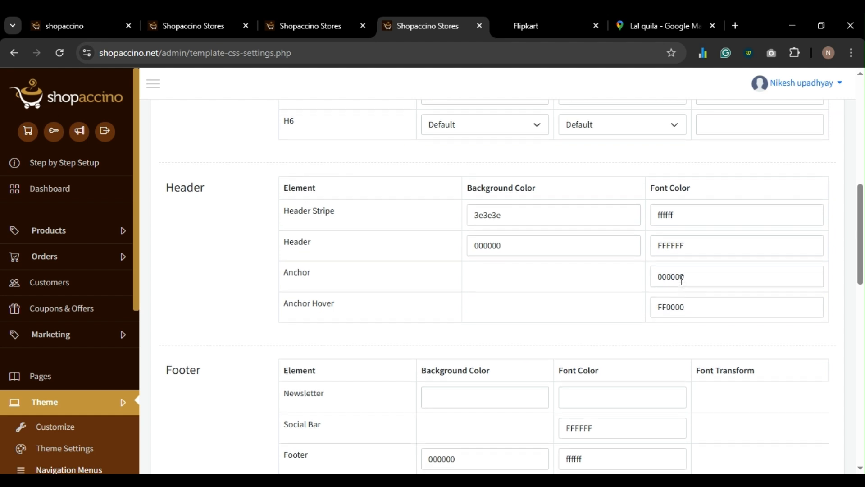
pyautogui.click(529, 27)
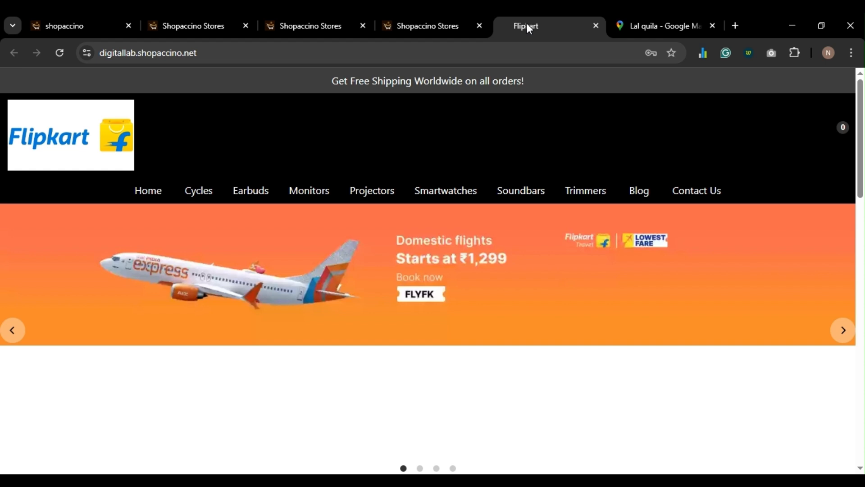
# - Set the Header Anchor and Anchor Hover font colours both to FFFFFF
pyautogui.click(420, 25)
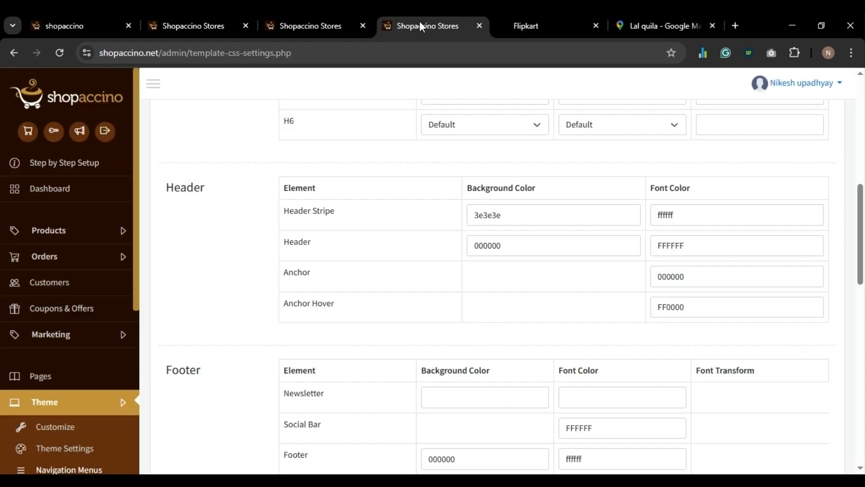
pyautogui.click(679, 309)
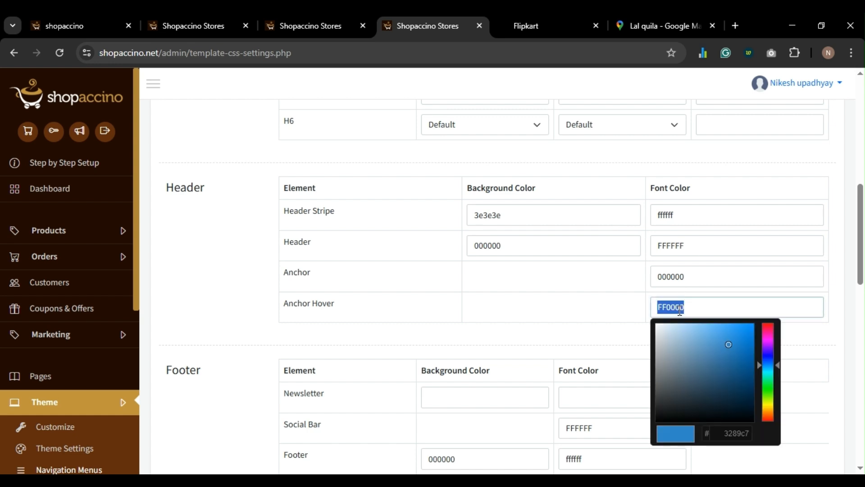
pyautogui.click(681, 276)
pyautogui.write('FF')
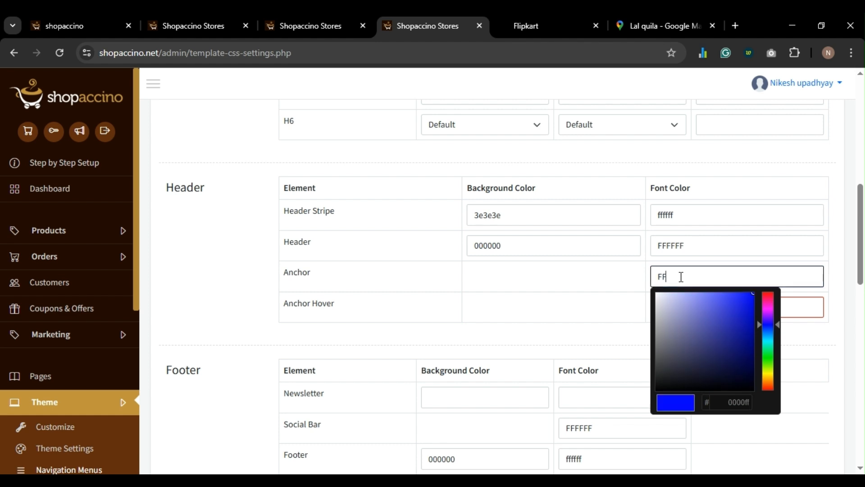
pyautogui.write('FFFFF')
pyautogui.click(601, 280)
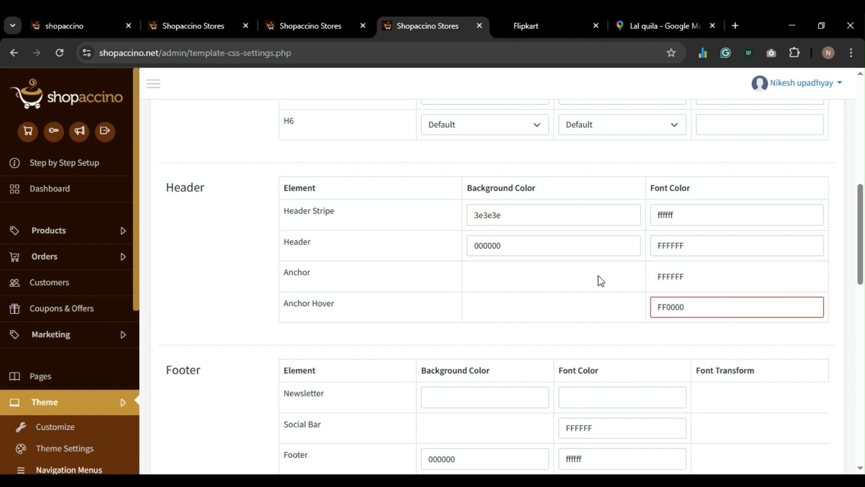
pyautogui.click(671, 302)
pyautogui.write('FFFFF')
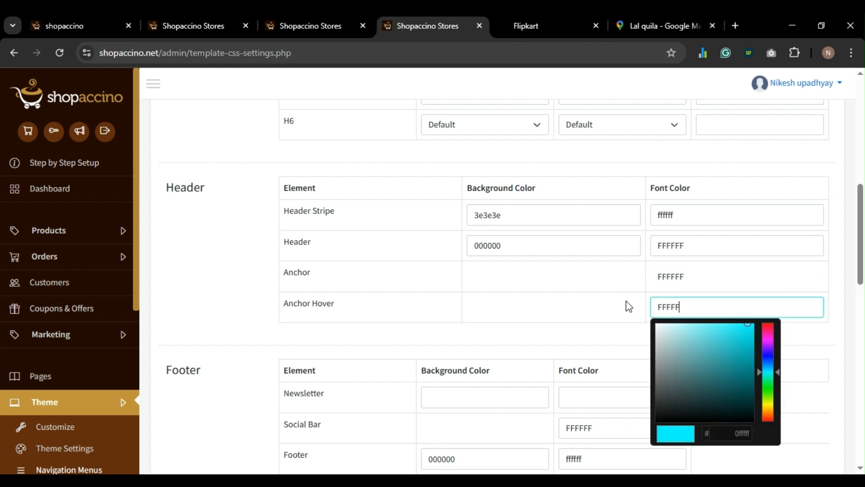
pyautogui.write('F')
pyautogui.click(580, 304)
pyautogui.doubleClick(684, 305)
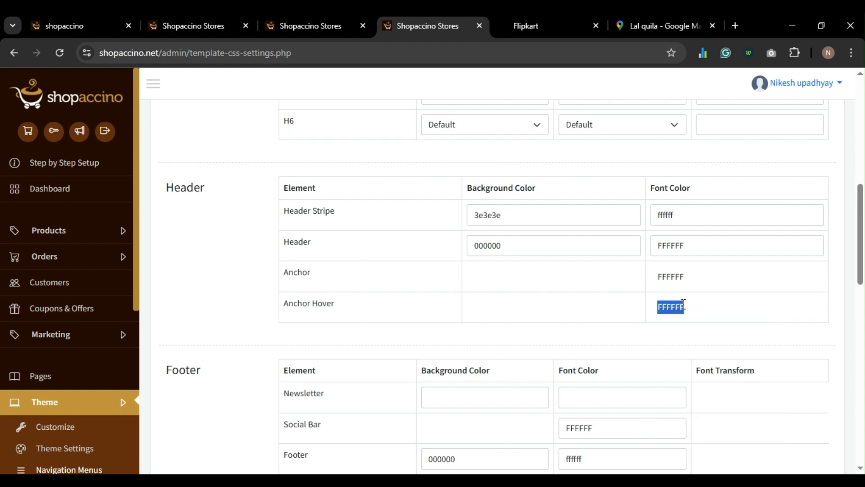
pyautogui.doubleClick(673, 276)
pyautogui.click(621, 311)
pyautogui.click(681, 309)
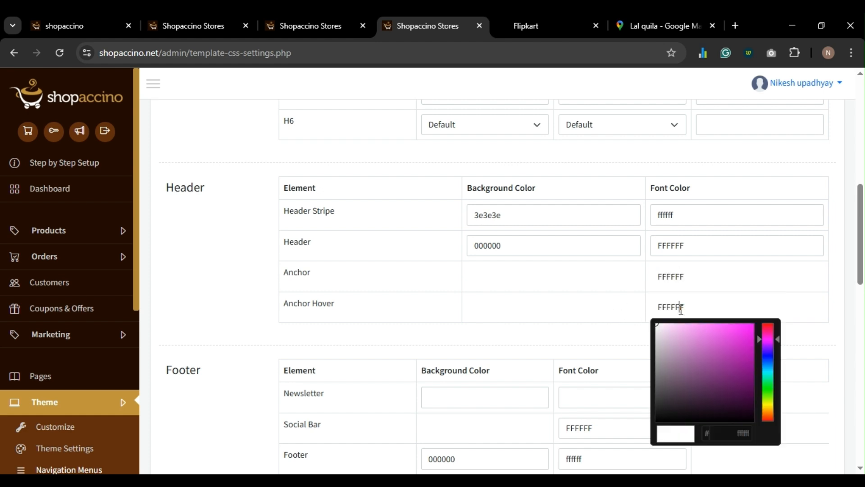
pyautogui.click(507, 301)
# - Save the white header links and confirm the white header icons on the storefront
pyautogui.scroll(-10, 507, 302)
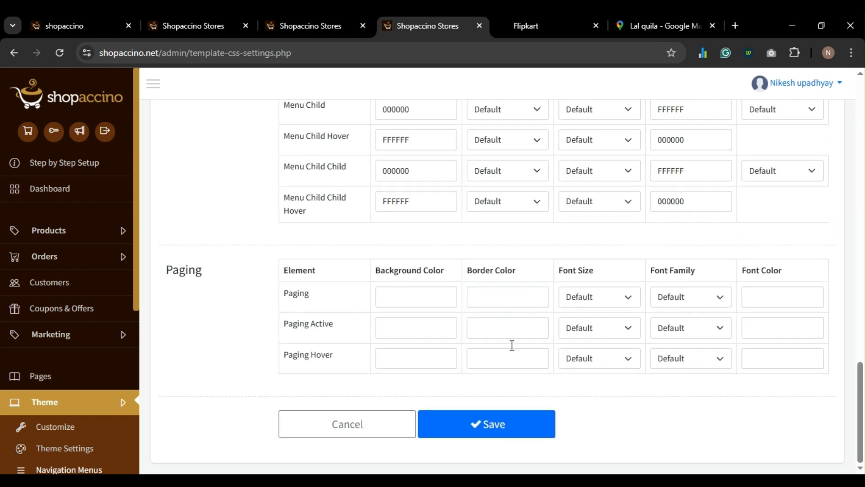
pyautogui.click(504, 430)
pyautogui.click(542, 26)
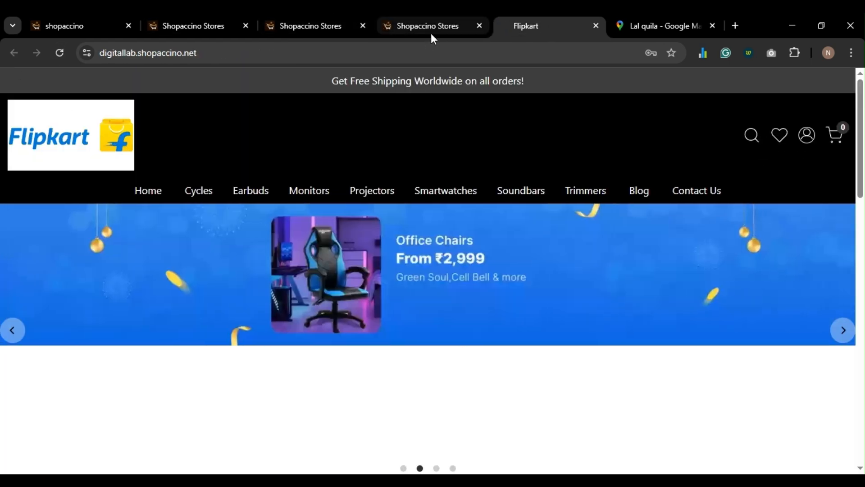
pyautogui.click(431, 30)
pyautogui.scroll(-10, 423, 299)
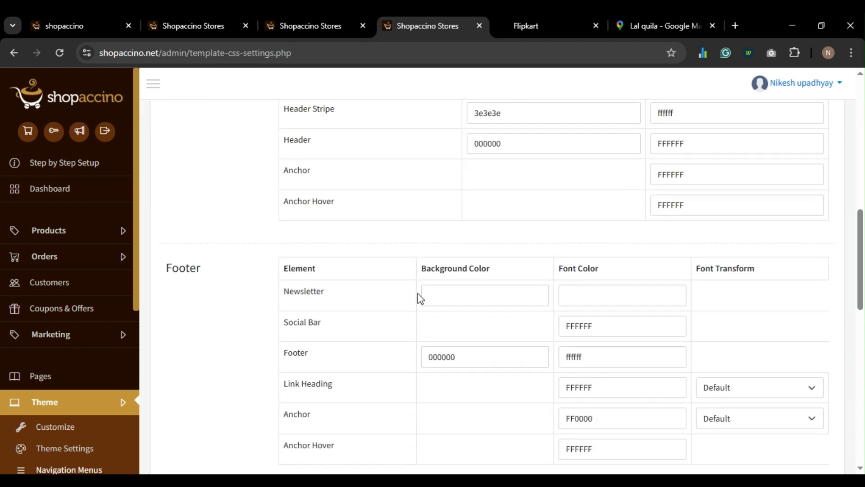
pyautogui.scroll(3, 417, 297)
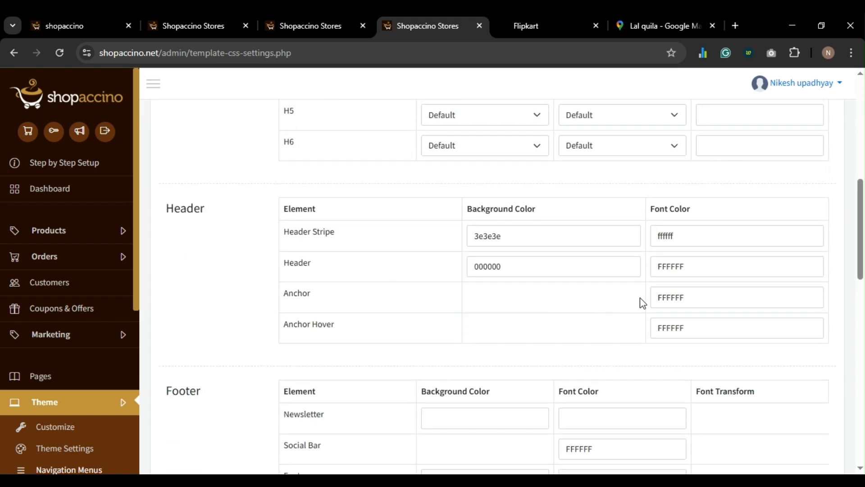
pyautogui.click(536, 27)
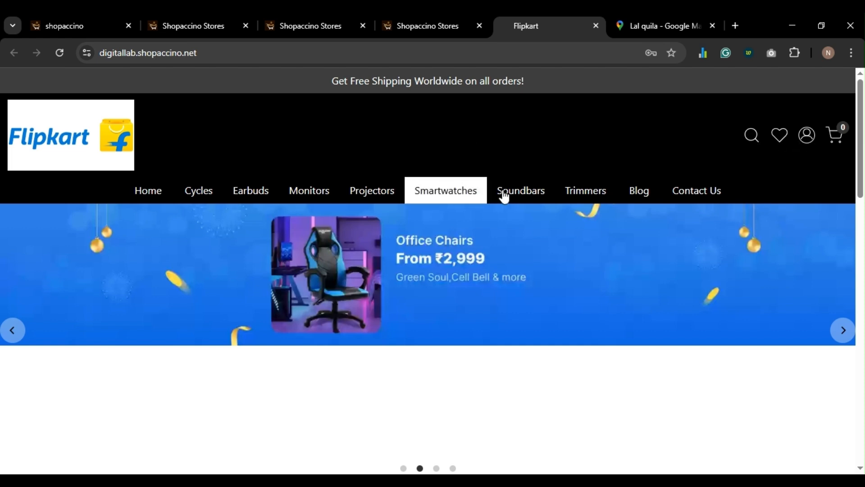
pyautogui.click(421, 23)
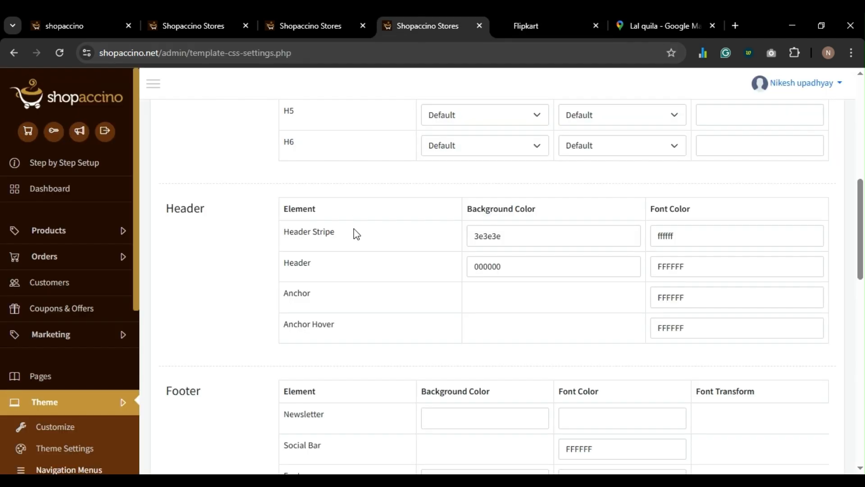
# - Set the Header Stripe background to red FF0000, save, and view the storefront stripe
pyautogui.click(525, 238)
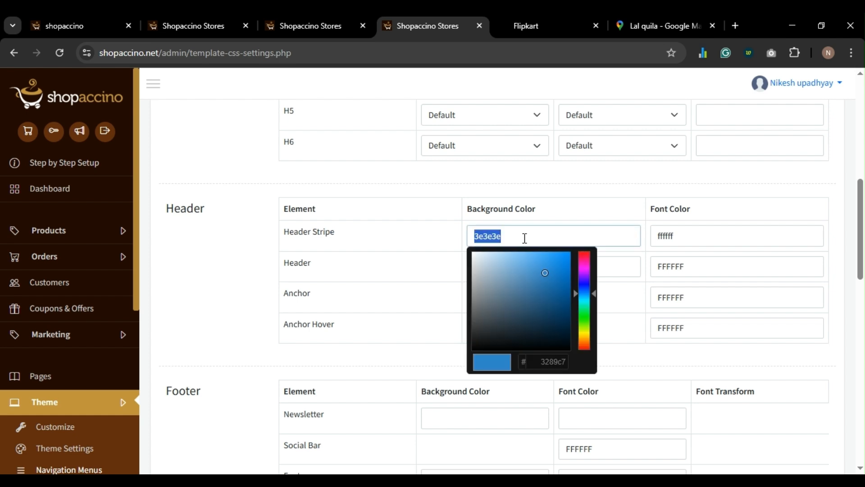
pyautogui.write('FF')
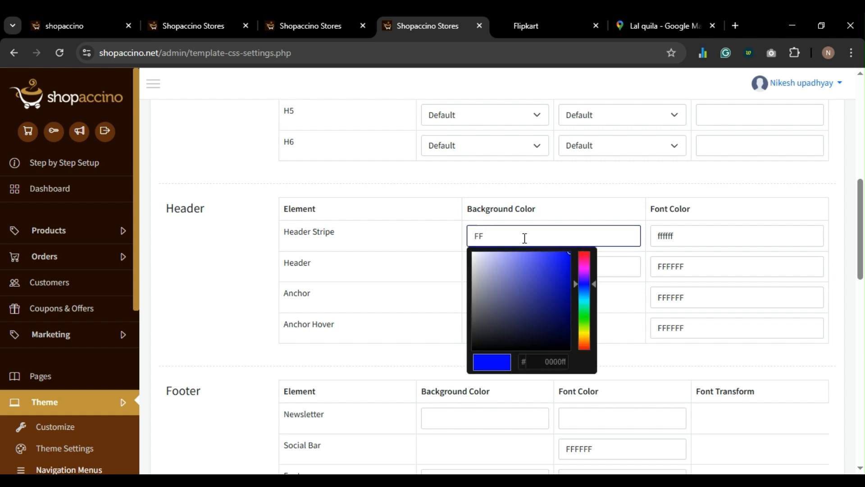
pyautogui.write('000000')
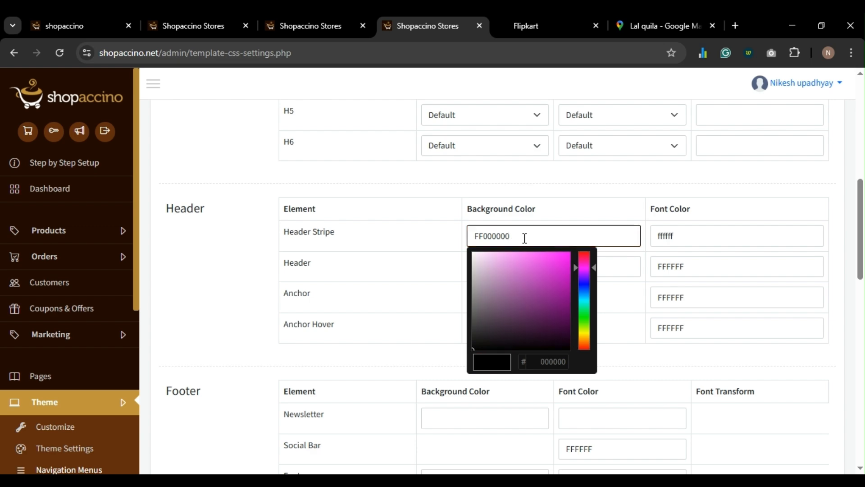
pyautogui.press('BackSpace')
pyautogui.press('BackSpace')
pyautogui.click(404, 242)
pyautogui.scroll(-15, 401, 242)
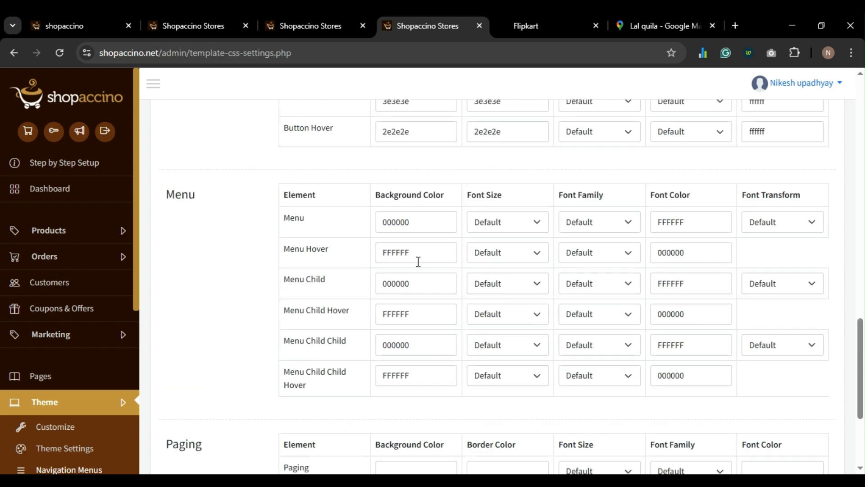
pyautogui.click(483, 426)
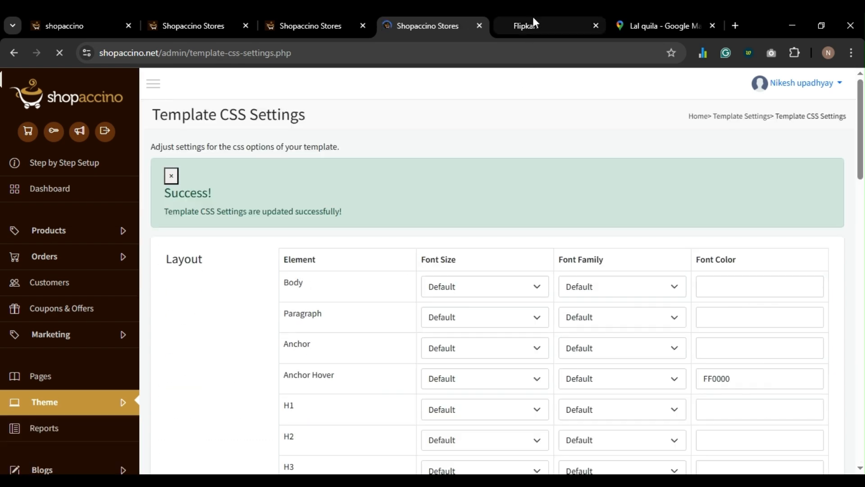
pyautogui.click(533, 19)
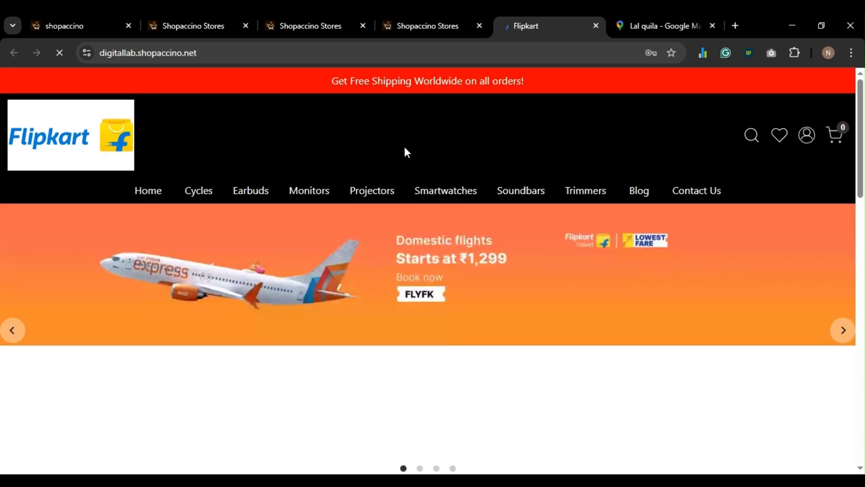
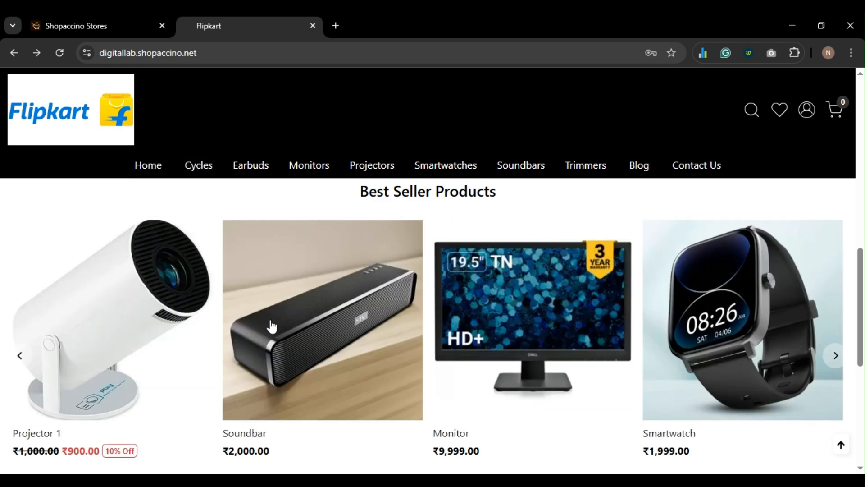
# - Browse the storefront Cycles category page listing its single cycle priced ₹10–₹8999
pyautogui.click(203, 169)
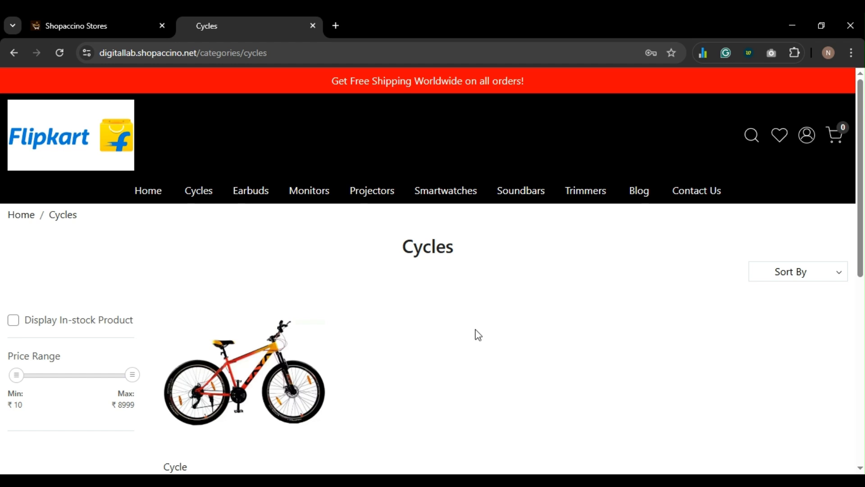
pyautogui.scroll(-2, 424, 308)
pyautogui.scroll(2, 423, 307)
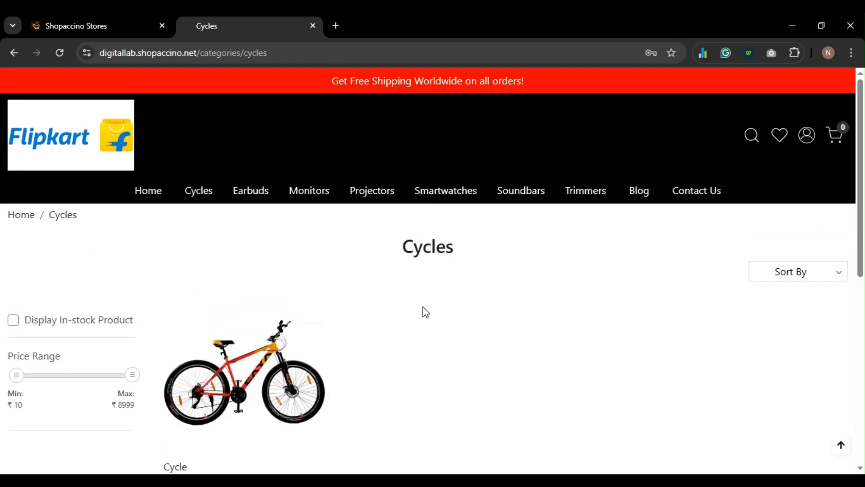
pyautogui.click(107, 20)
pyautogui.click(261, 27)
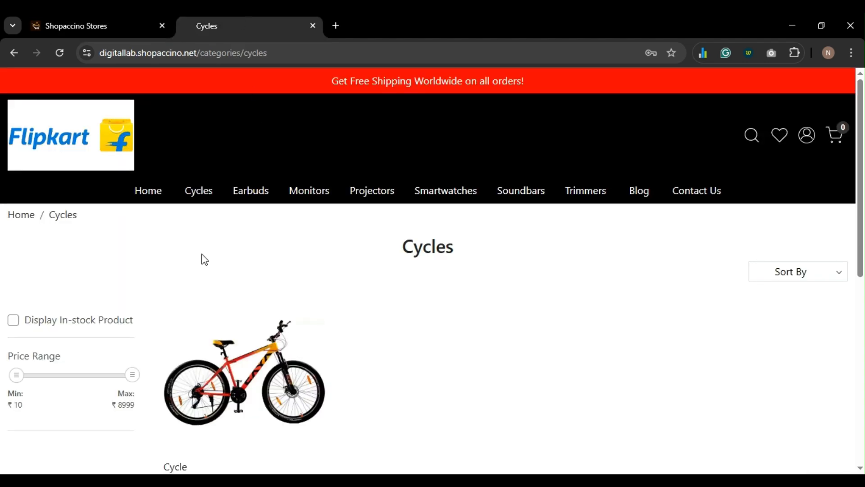
pyautogui.click(79, 22)
# - Open the Cycles category for editing from Products > Categories in admin
pyautogui.click(76, 234)
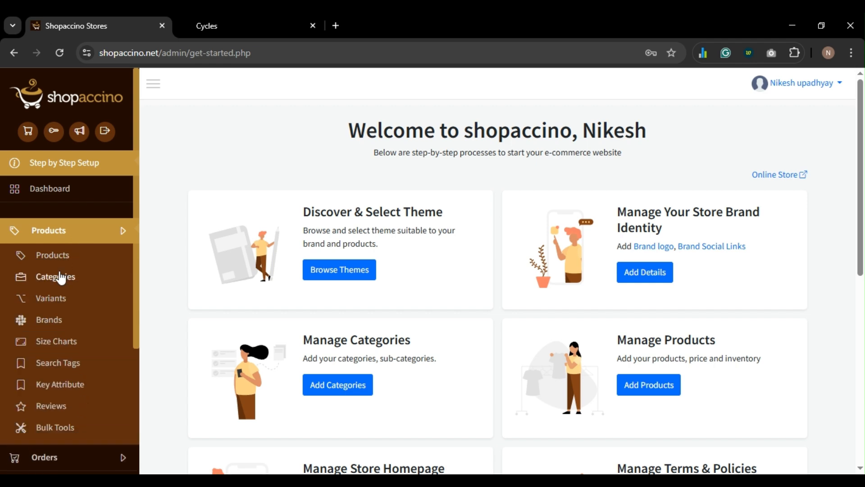
pyautogui.click(56, 281)
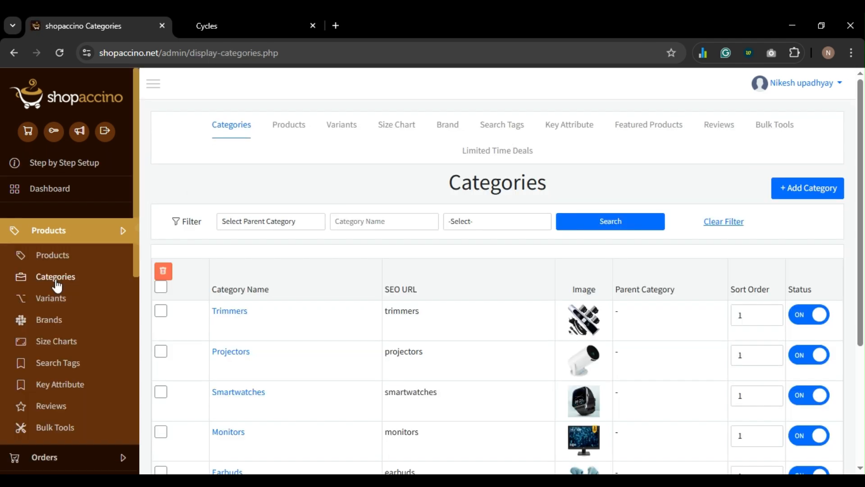
pyautogui.click(71, 241)
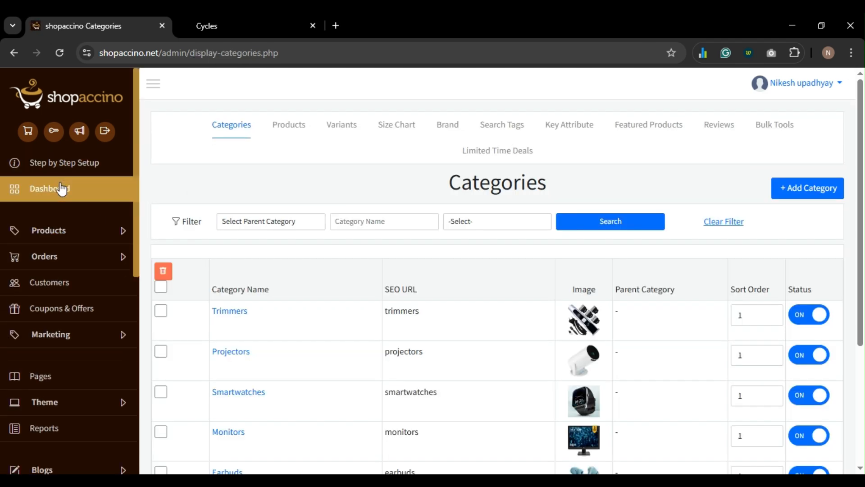
pyautogui.click(60, 197)
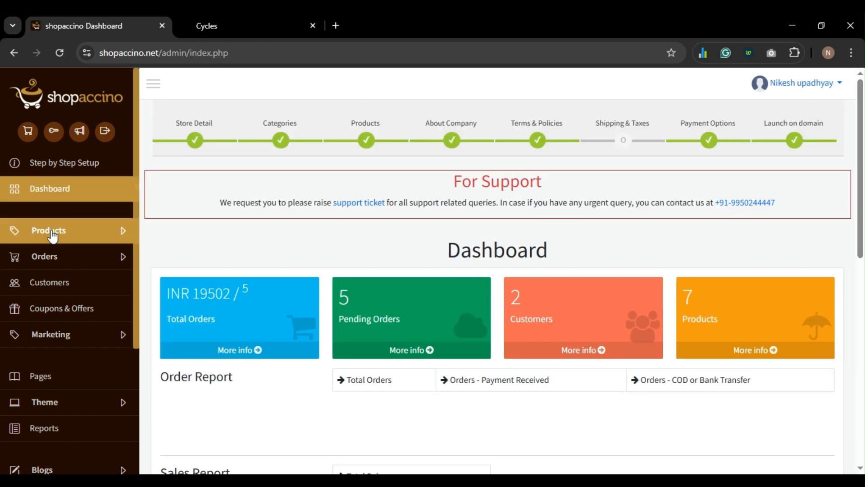
pyautogui.click(53, 231)
pyautogui.click(53, 281)
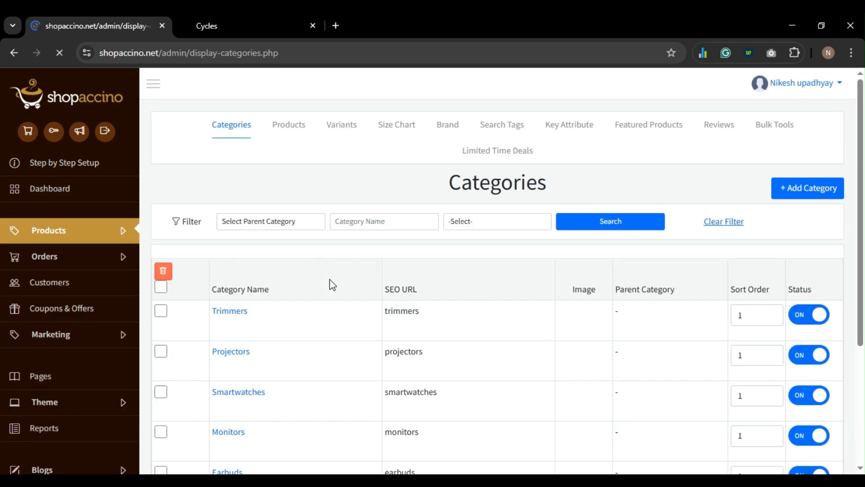
pyautogui.scroll(-4, 365, 273)
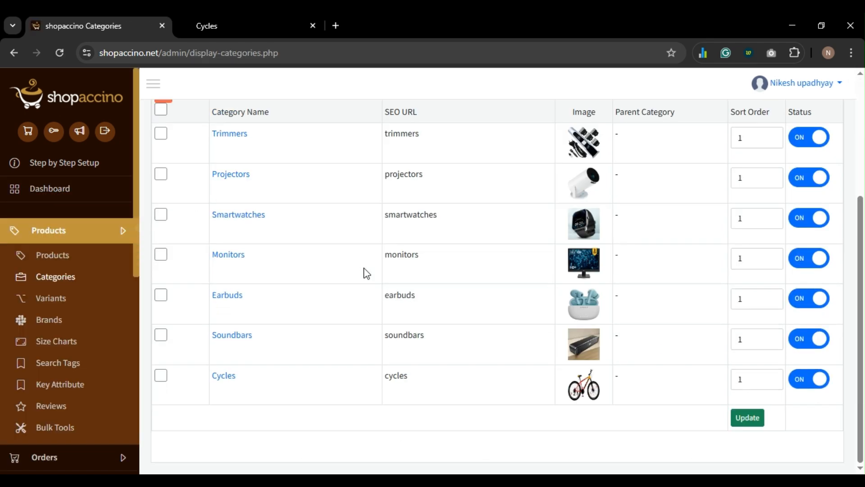
pyautogui.click(225, 379)
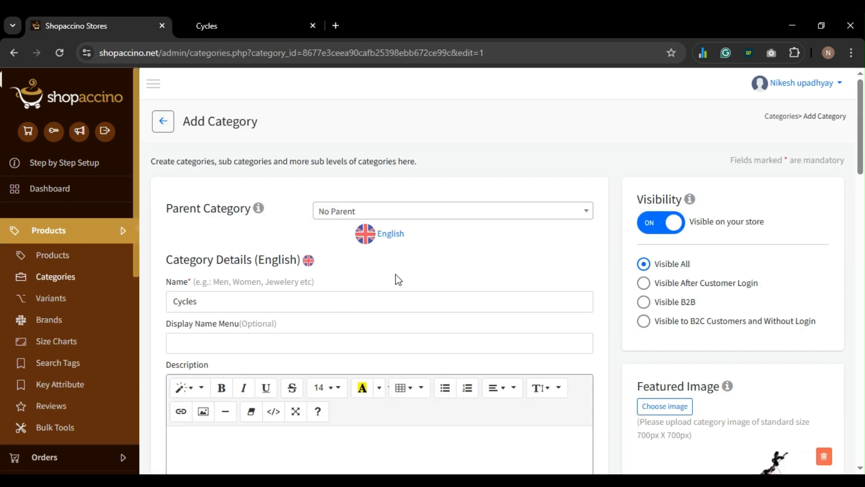
pyautogui.scroll(-3, 400, 277)
pyautogui.scroll(-10, 405, 278)
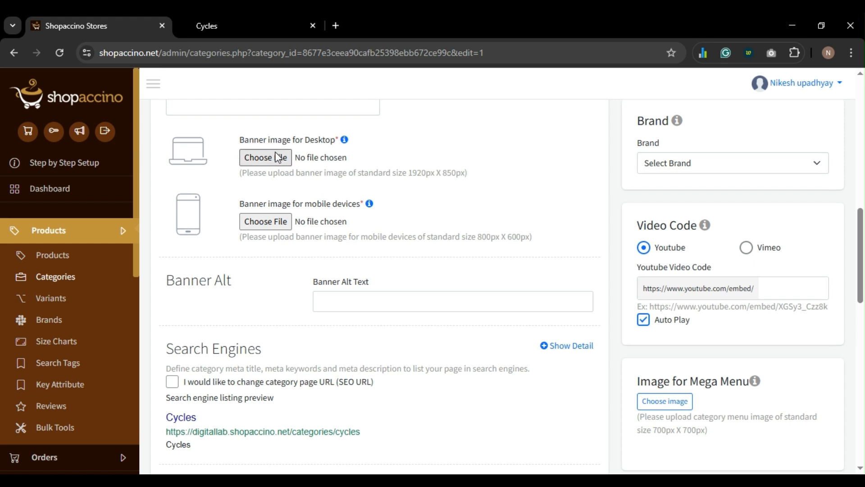
pyautogui.scroll(1, 272, 171)
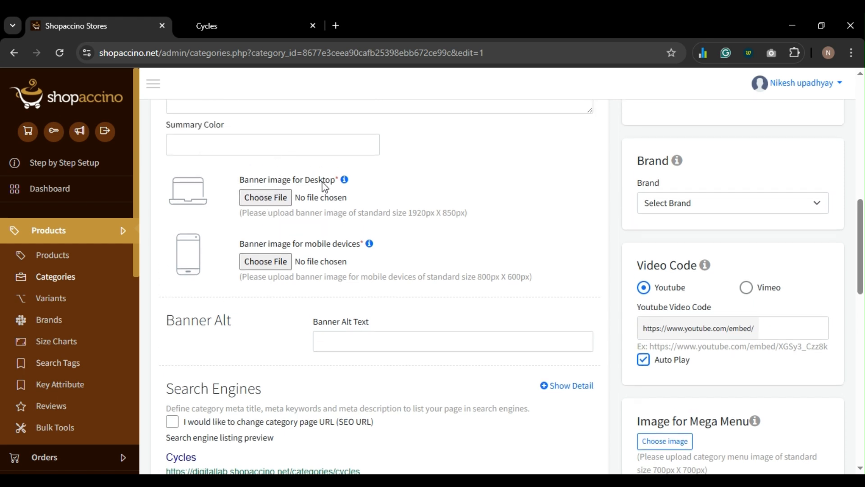
# - Choose Banner 1.jpg for both the desktop and mobile banners, then save the category
pyautogui.click(265, 198)
pyautogui.doubleClick(652, 120)
pyautogui.click(265, 263)
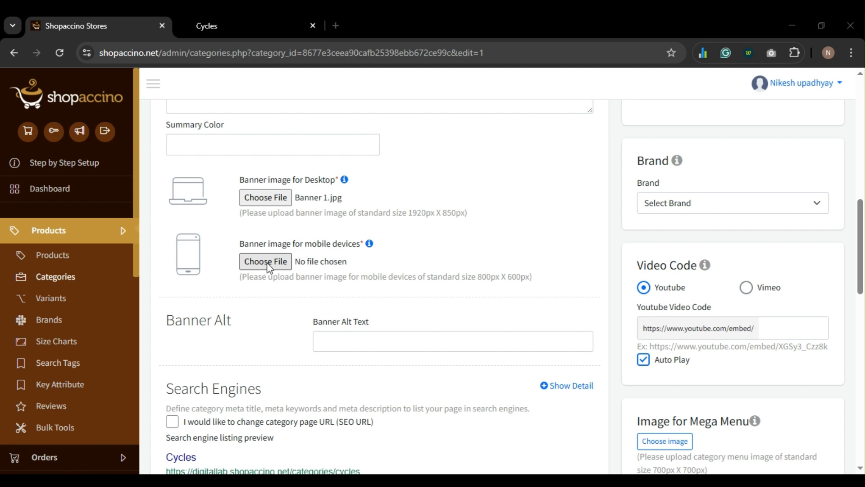
pyautogui.doubleClick(636, 136)
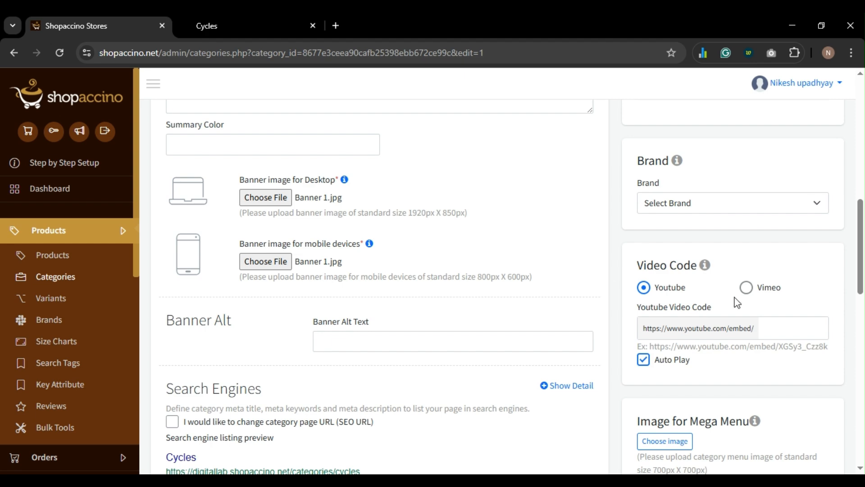
pyautogui.scroll(10, 734, 300)
pyautogui.scroll(-15, 737, 302)
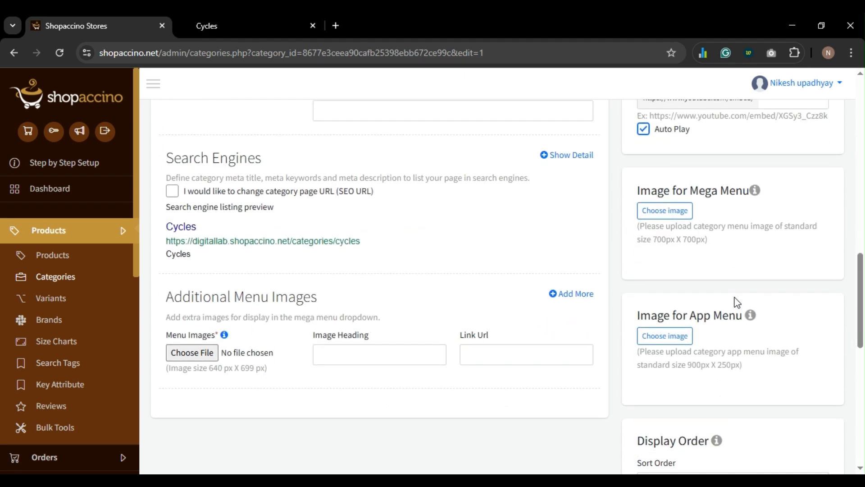
pyautogui.scroll(-3, 737, 302)
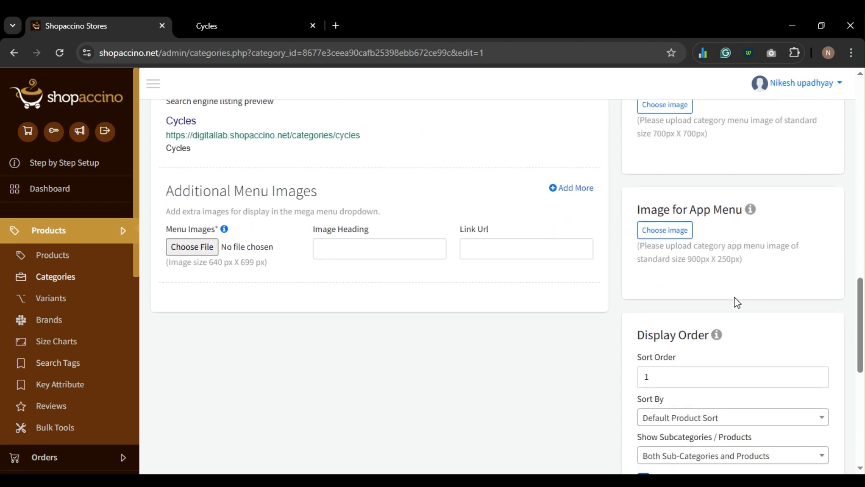
pyautogui.scroll(-4, 737, 302)
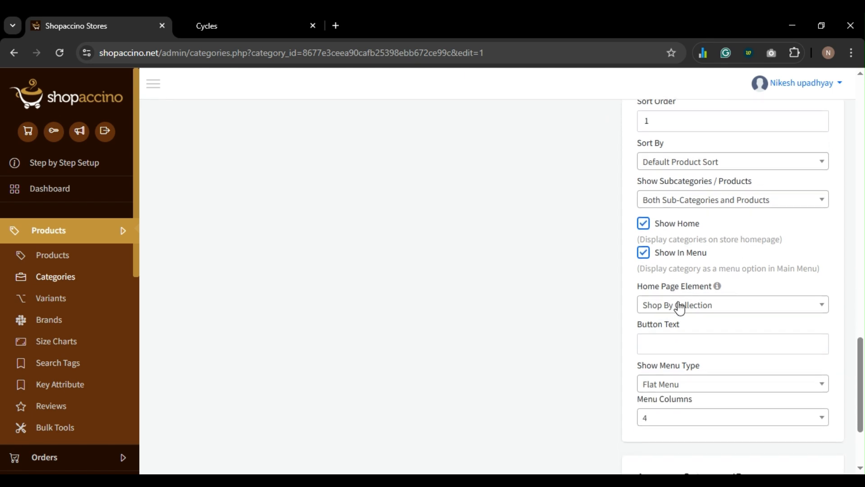
pyautogui.scroll(-3, 695, 351)
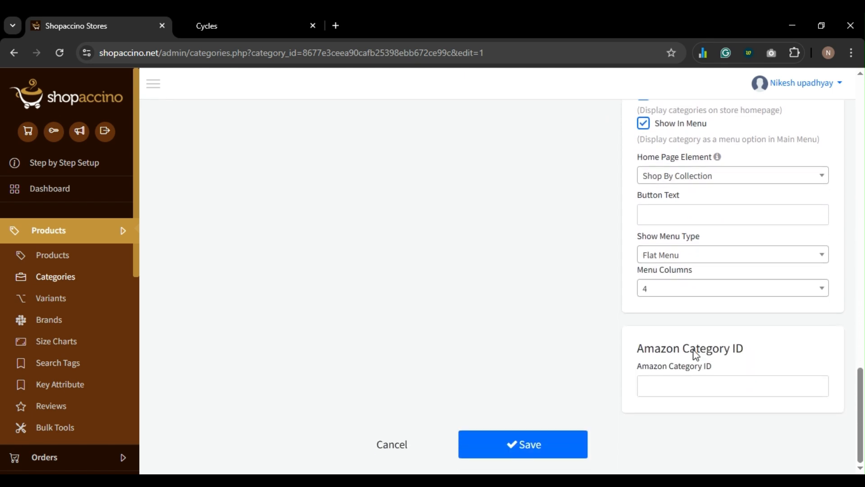
pyautogui.click(514, 455)
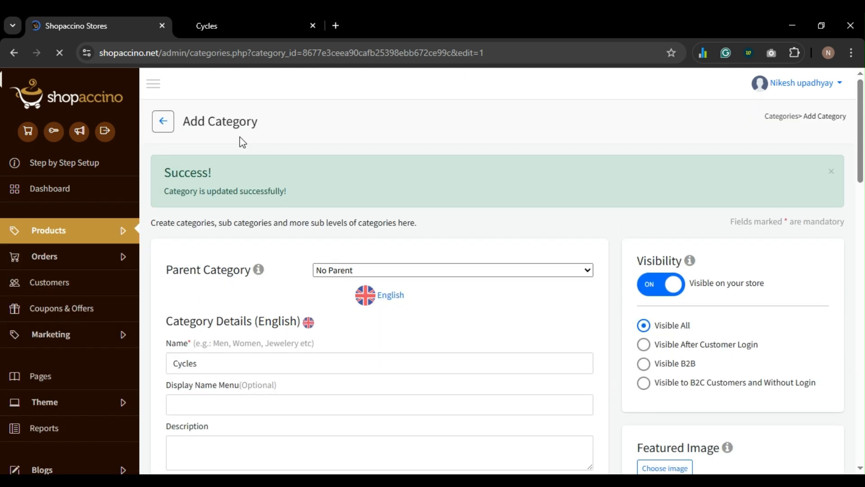
# - Reload the storefront Cycles page with F5 and scroll to check the new Domestic flights banner
pyautogui.click(245, 25)
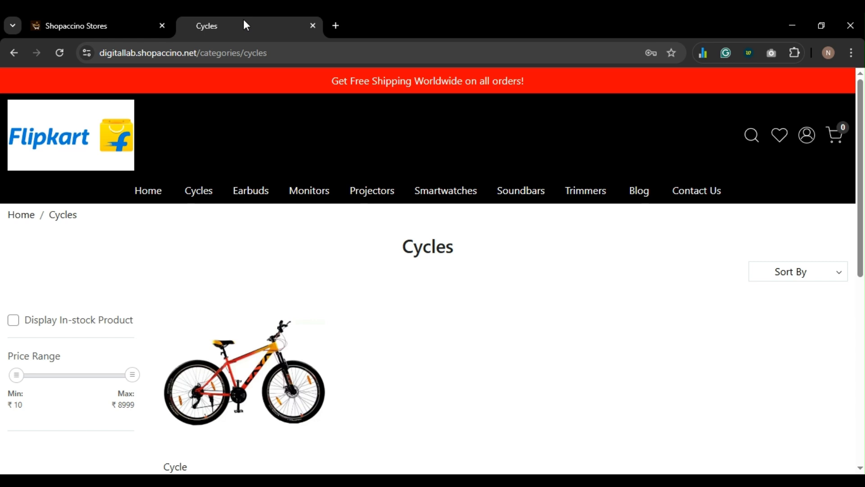
pyautogui.press('F5')
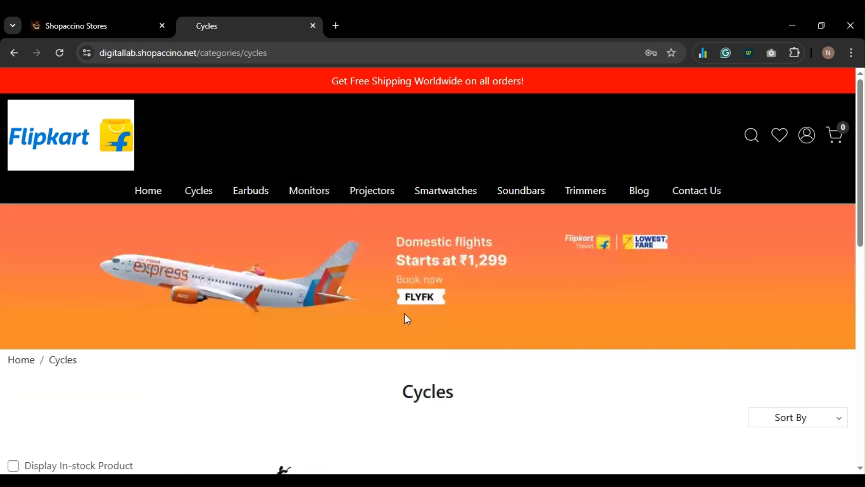
pyautogui.scroll(-4, 405, 316)
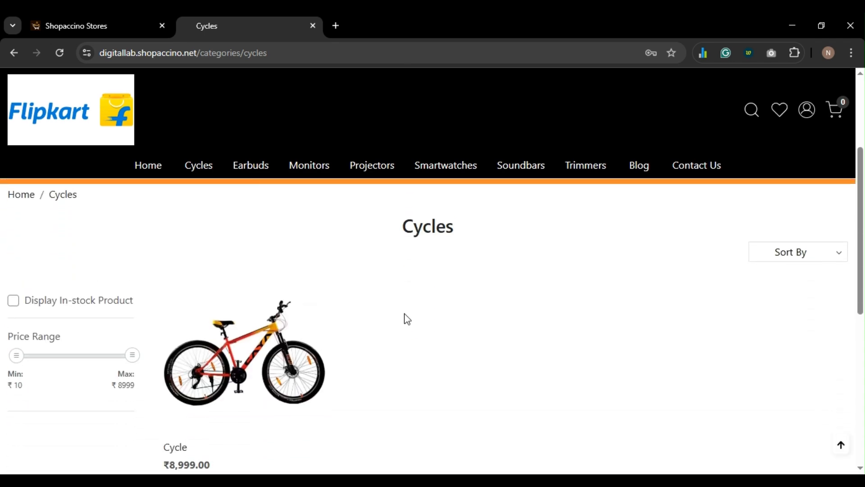
pyautogui.scroll(-2, 404, 314)
pyautogui.click(232, 24)
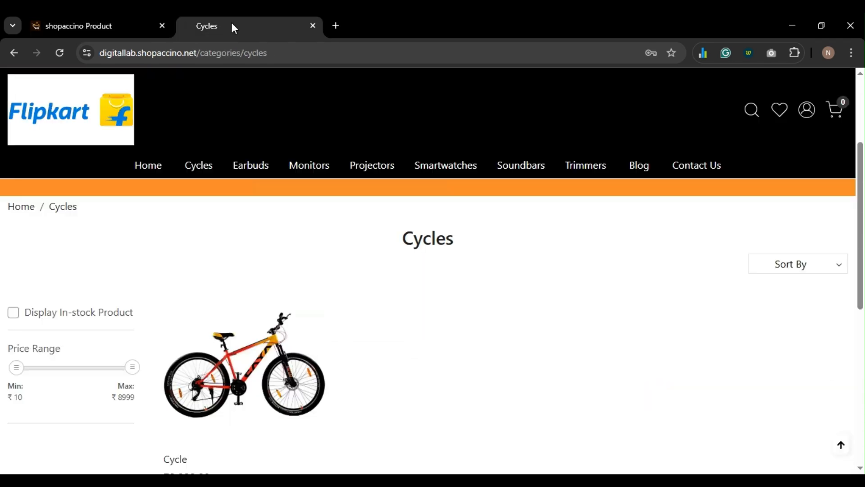
pyautogui.scroll(5, 332, 239)
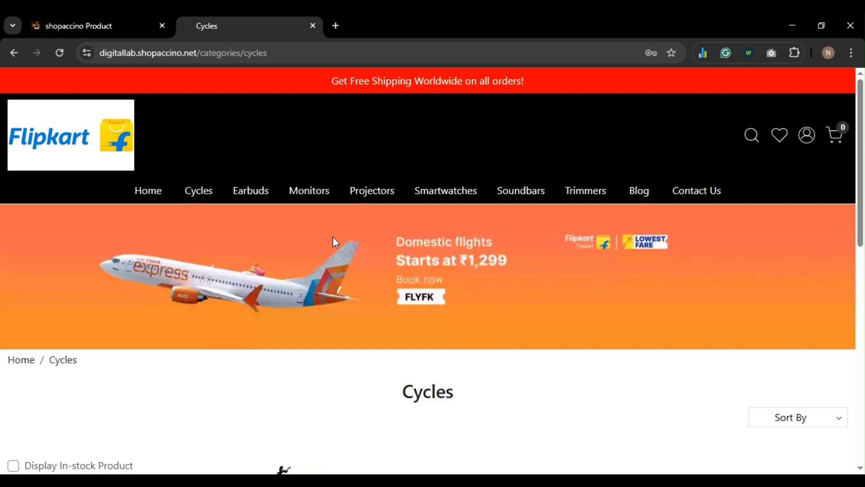
pyautogui.scroll(-5, 335, 243)
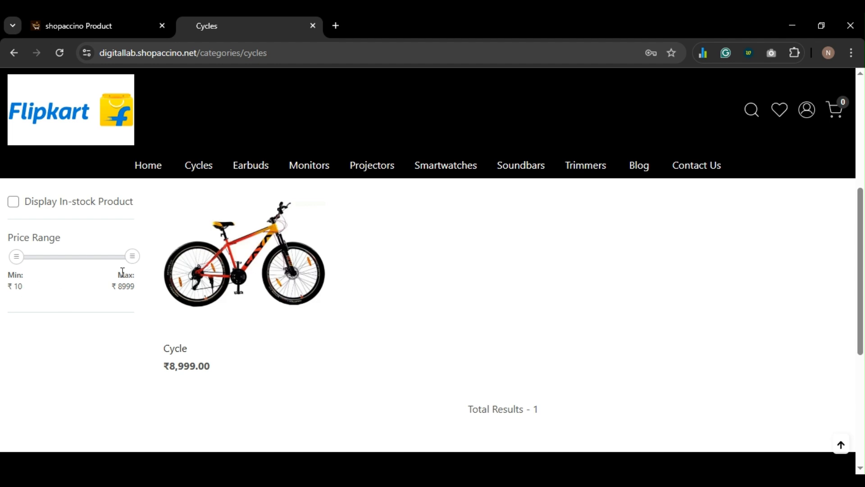
# - Look over the Cycle product's tags and filters settings, then the storefront Cycles page
pyautogui.click(83, 27)
pyautogui.scroll(-8, 318, 240)
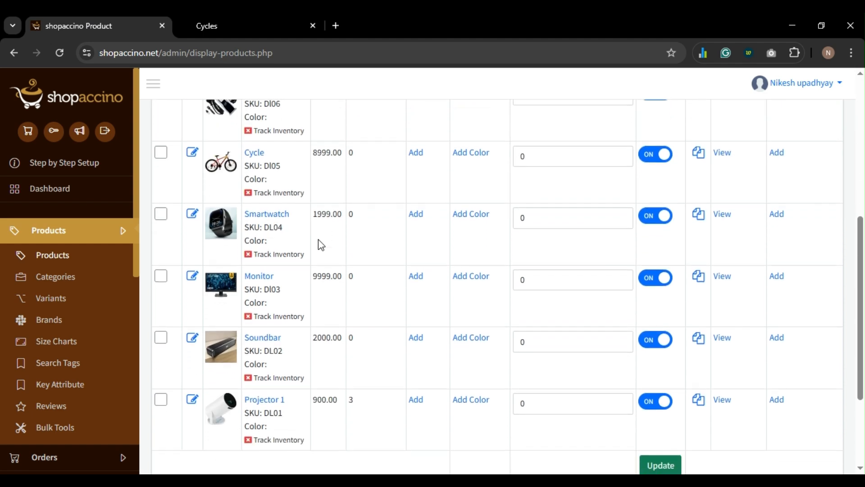
pyautogui.scroll(8, 320, 245)
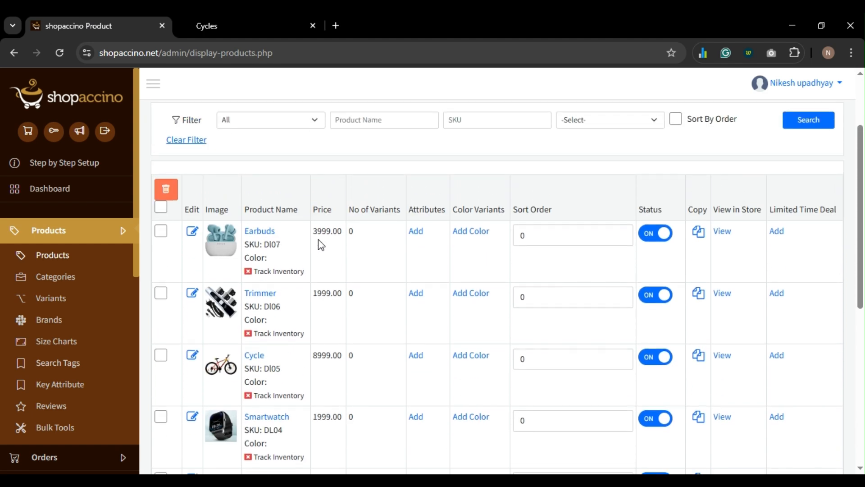
pyautogui.click(257, 356)
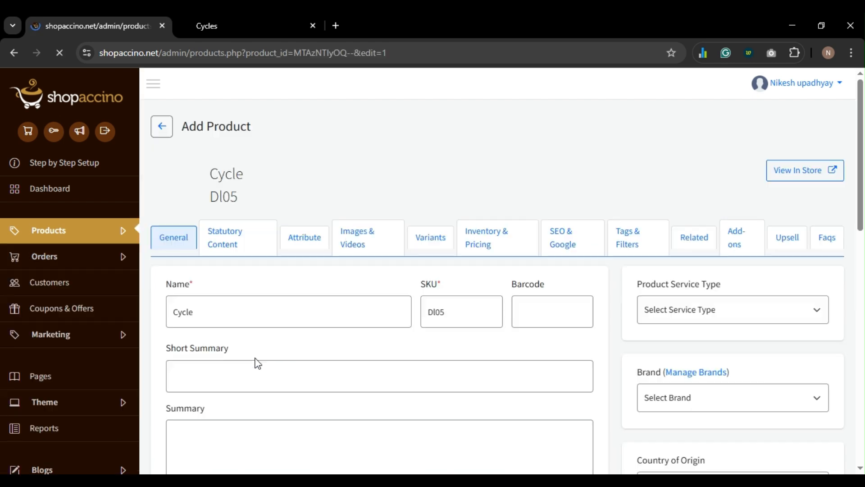
pyautogui.click(632, 242)
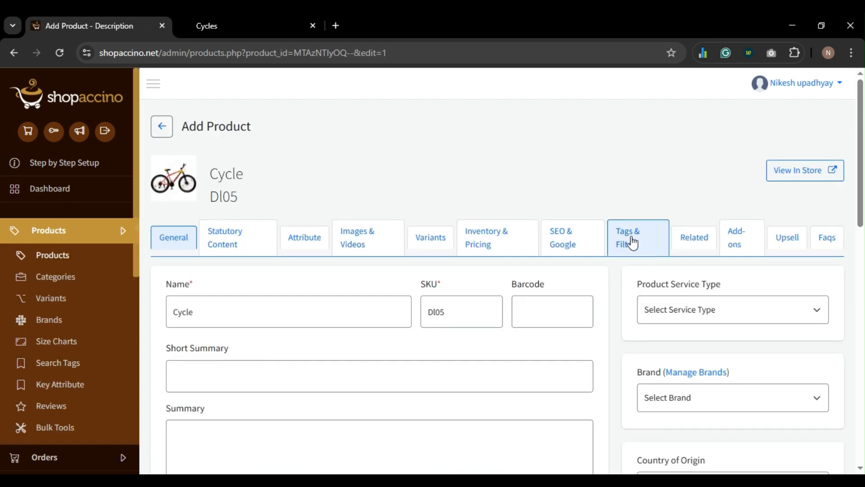
pyautogui.scroll(-1, 631, 242)
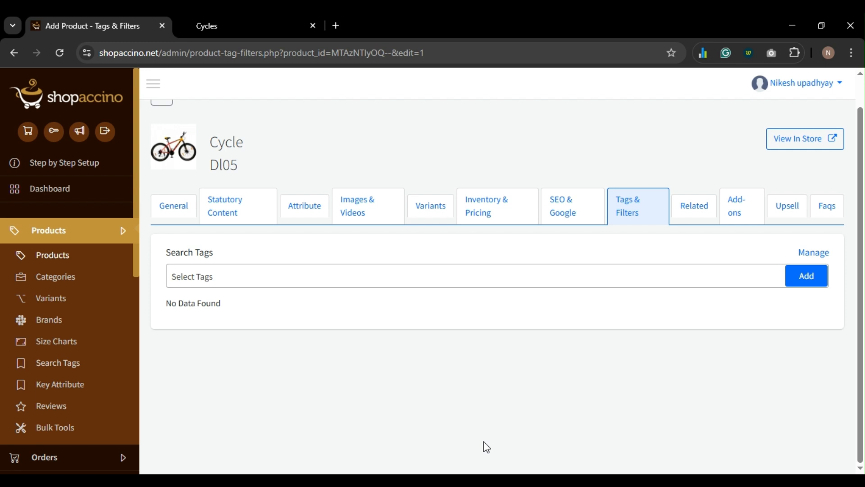
pyautogui.click(268, 25)
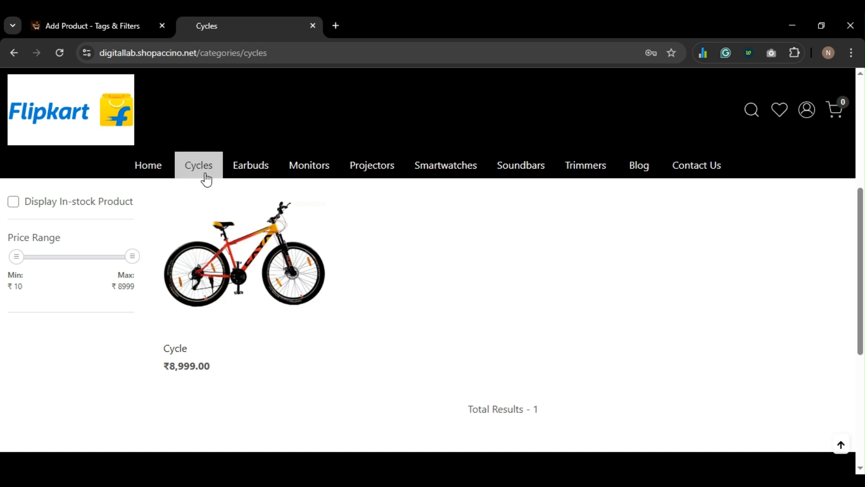
# - Reopen the Cycles category editor from Products > Categories and scroll to its empty description
pyautogui.click(121, 32)
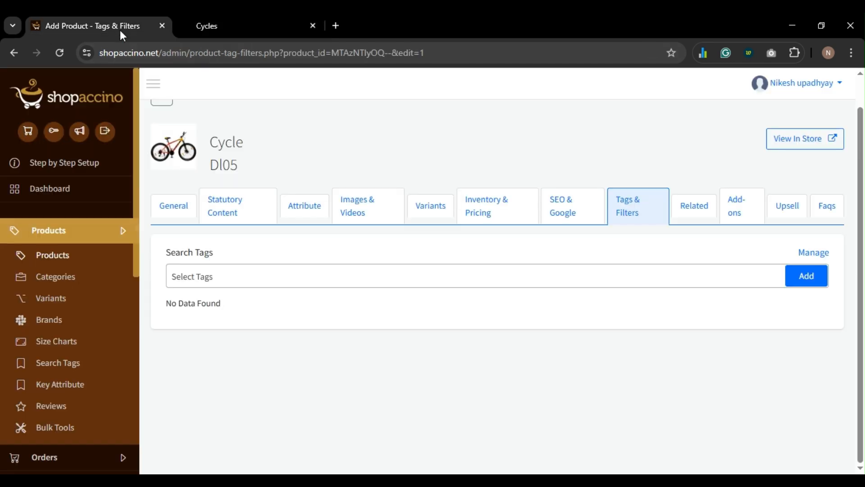
pyautogui.click(62, 277)
pyautogui.scroll(-5, 266, 295)
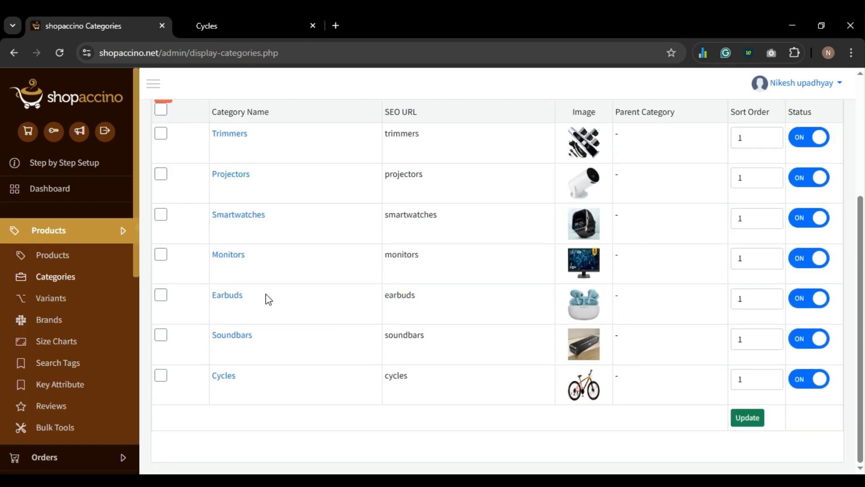
pyautogui.click(222, 377)
pyautogui.scroll(-6, 256, 338)
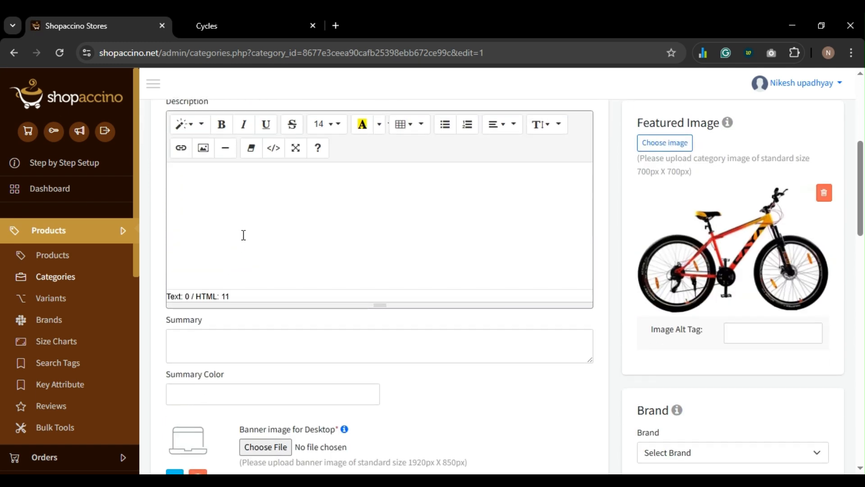
pyautogui.scroll(1, 246, 230)
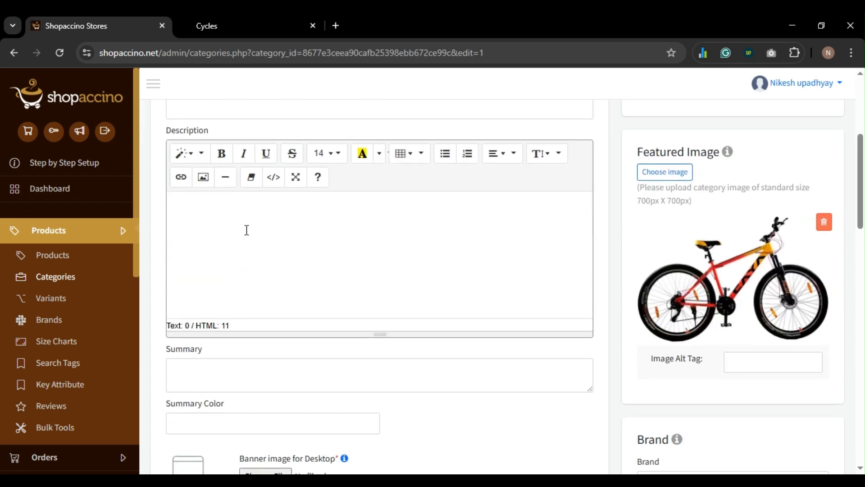
# - In a new ChatGPT tab, request 200 words of content for an ecommerce website's Cycles Category page
pyautogui.hotkey('ctrl', 't')
pyautogui.write('cha')
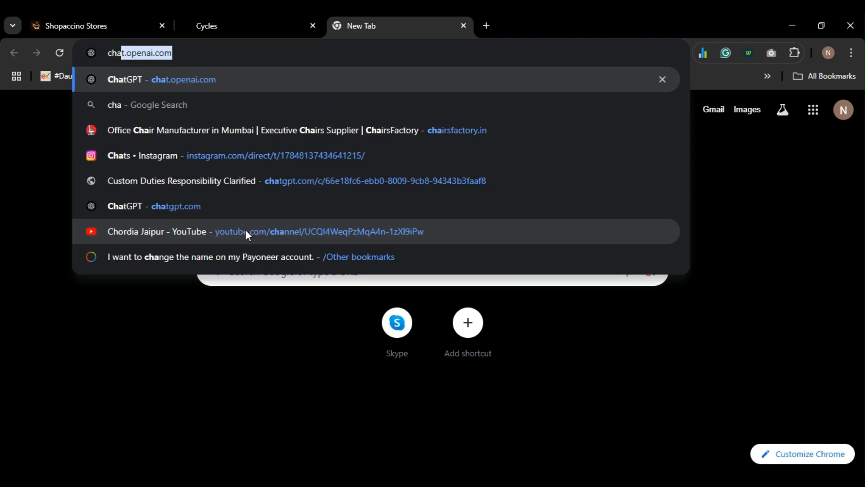
pyautogui.press('Return')
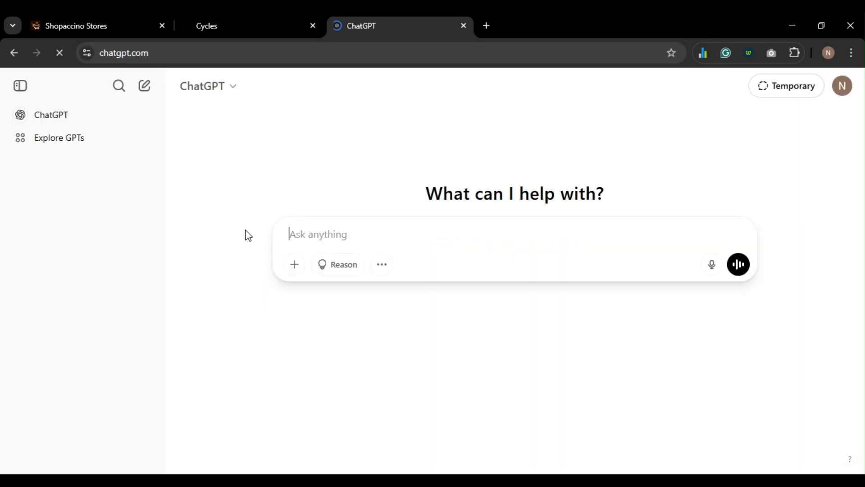
pyautogui.write('Generate ')
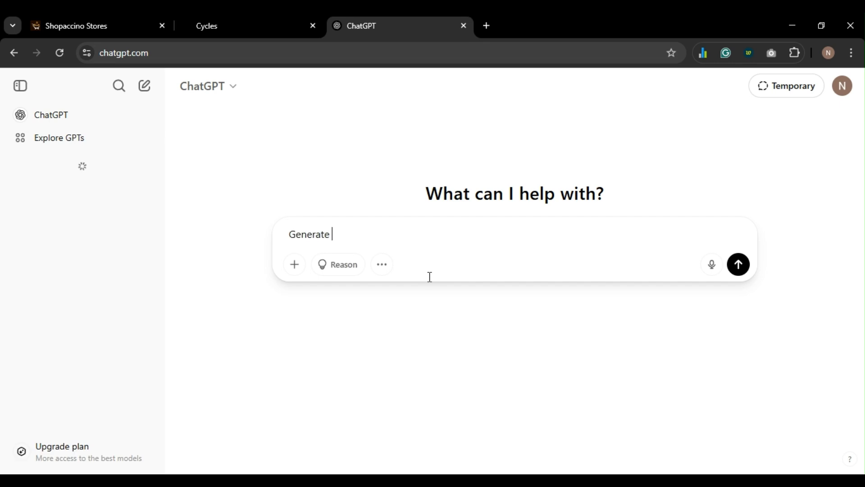
pyautogui.write('me a contne')
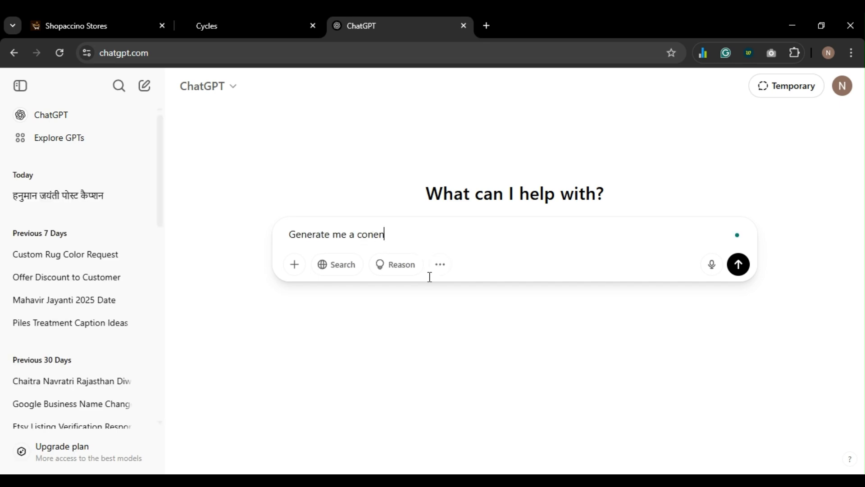
pyautogui.press('BackSpace')
pyautogui.press('BackSpace')
pyautogui.write('ent f')
pyautogui.write('or')
pyautogui.press('BackSpace')
pyautogui.press('BackSpace')
pyautogui.press('BackSpace')
pyautogui.write('of 200 words ')
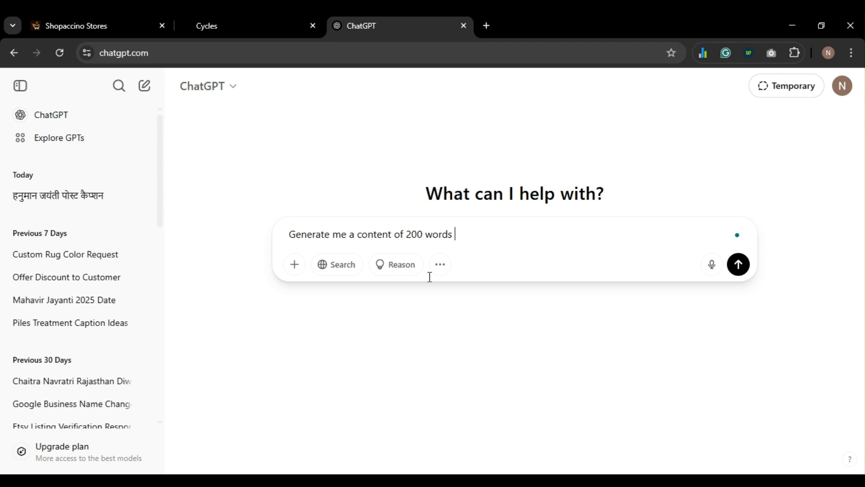
pyautogui.write('for an ecoomerce')
pyautogui.write(' website')
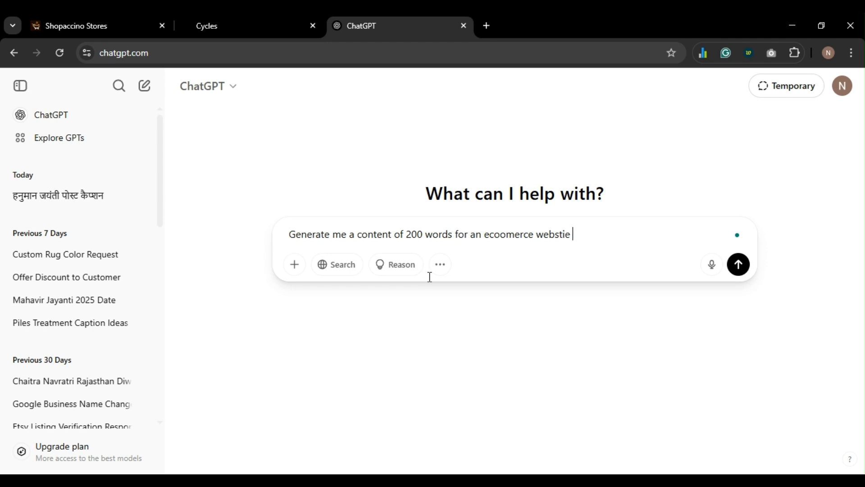
pyautogui.press('BackSpace')
pyautogui.press('BackSpace')
pyautogui.press('BackSpace')
pyautogui.write('tte Cycles Categ')
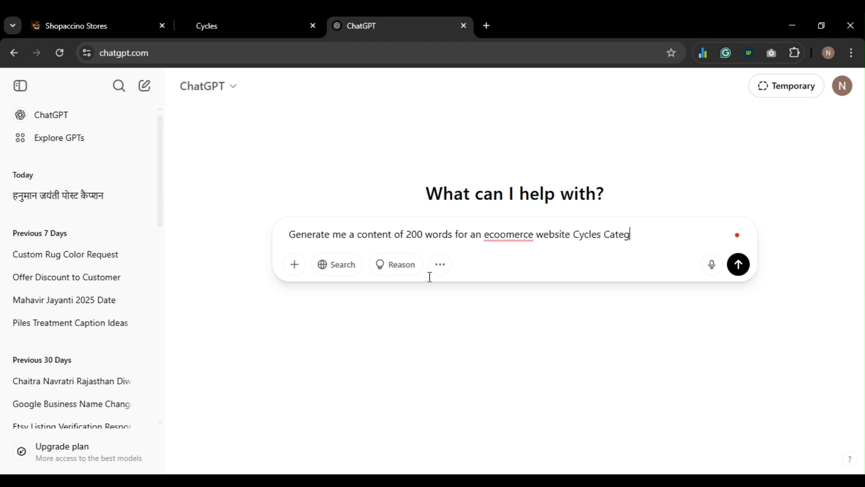
pyautogui.write('ory page')
pyautogui.press('Return')
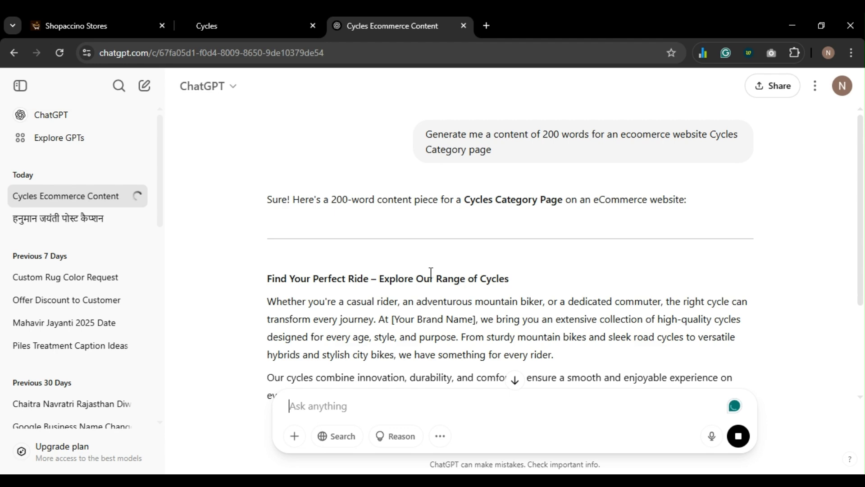
# - Select the generated 'Find Your Perfect Ride' copy and return to the Shopaccino category editor
pyautogui.scroll(-2, 430, 274)
pyautogui.scroll(-1, 334, 215)
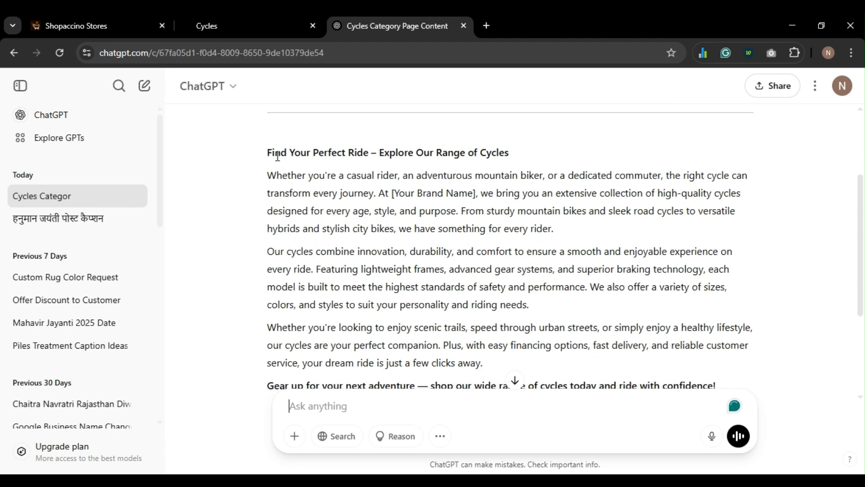
pyautogui.scroll(-3, 296, 273)
pyautogui.scroll(5, 279, 252)
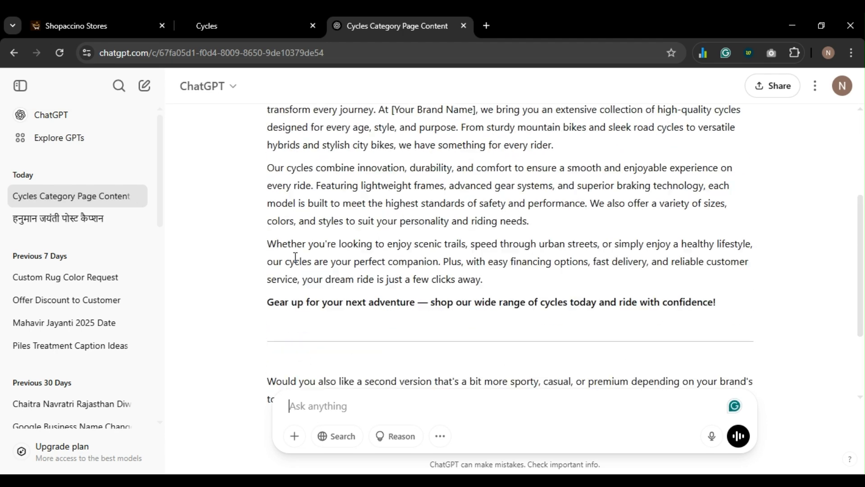
pyautogui.moveTo(267, 220); pyautogui.dragTo(407, 268)
pyautogui.moveTo(606, 226); pyautogui.dragTo(739, 228)
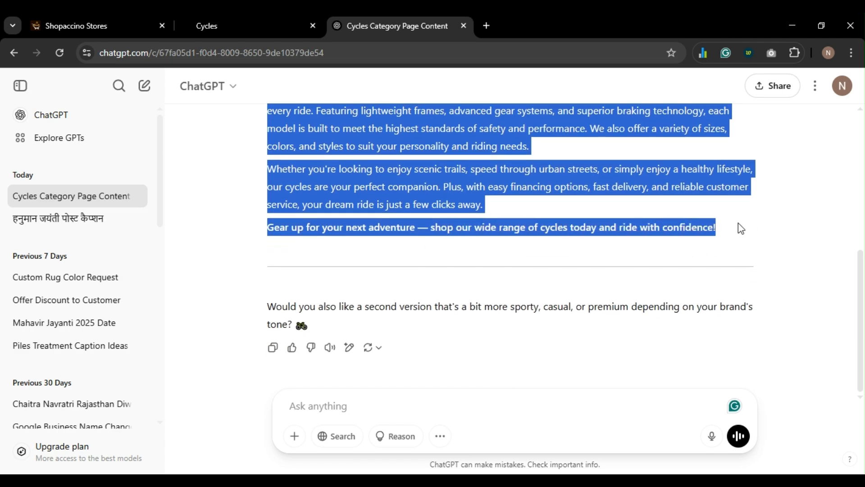
pyautogui.click(92, 27)
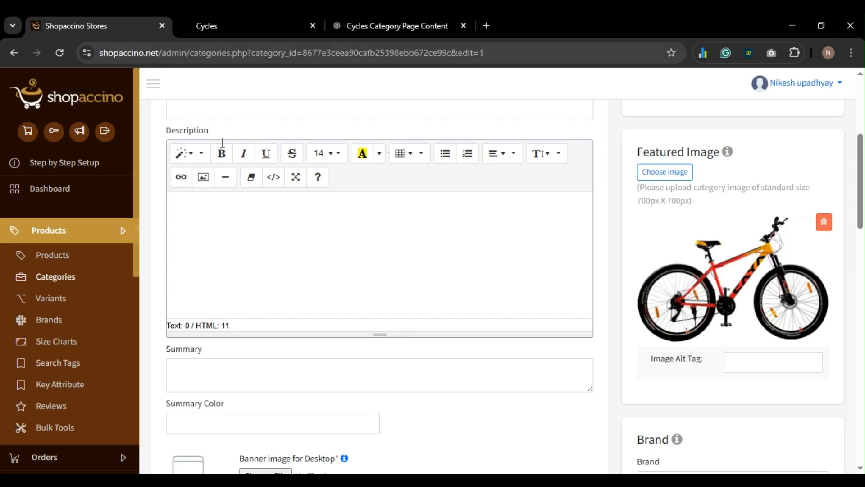
# - Paste the ChatGPT copy into the Cycles description and switch the editor to full screen
pyautogui.click(281, 235)
pyautogui.hotkey('ctrl', 'v')
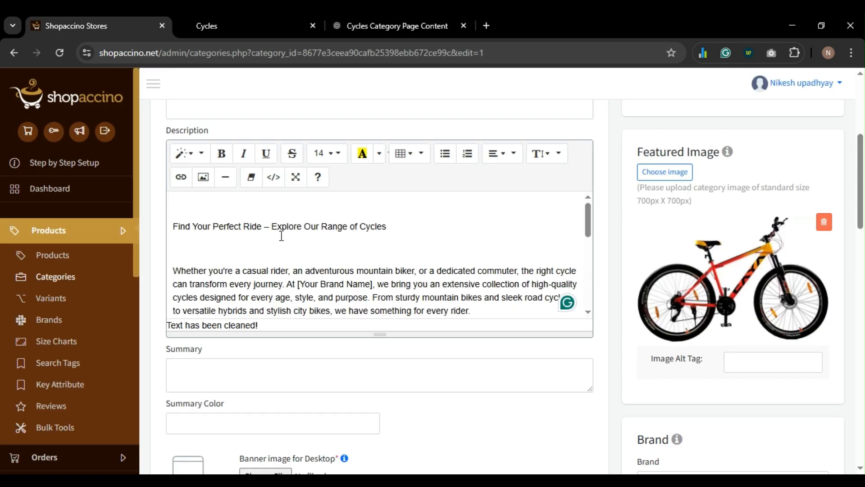
pyautogui.scroll(1, 282, 235)
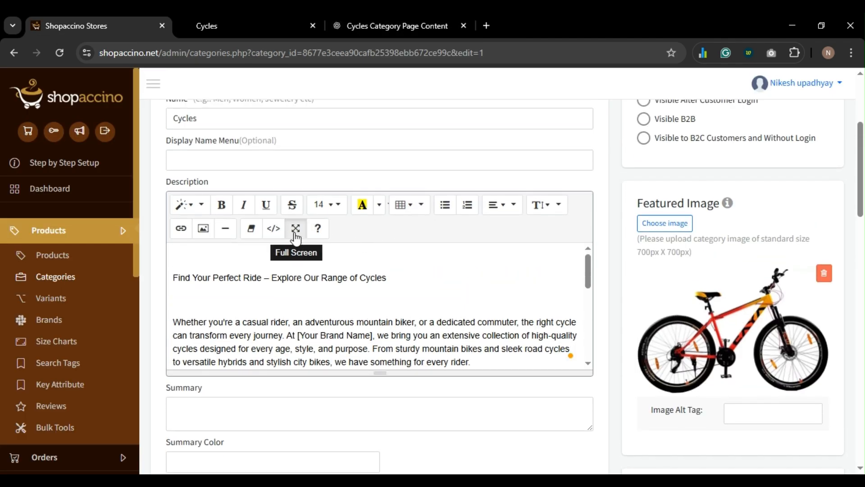
pyautogui.click(296, 229)
# - Bold the title line and delete the blank lines between the paragraphs
pyautogui.click(183, 148)
pyautogui.press('BackSpace')
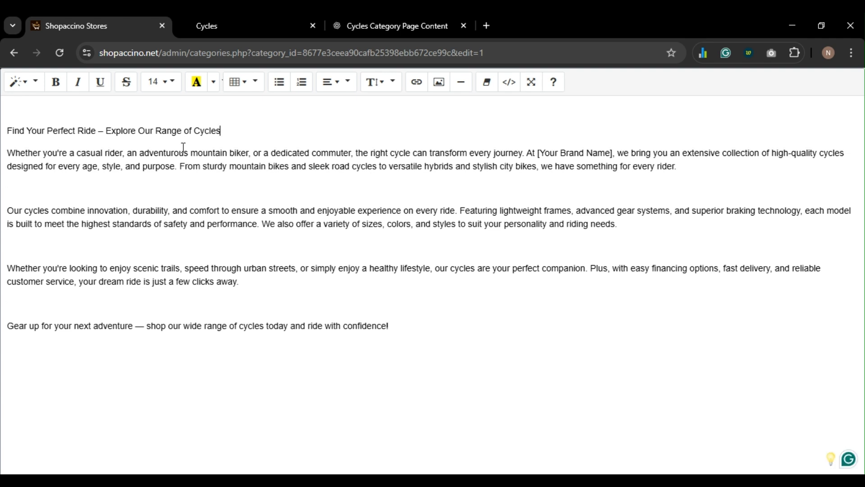
pyautogui.press('Delete')
pyautogui.hotkey('shift', 'End')
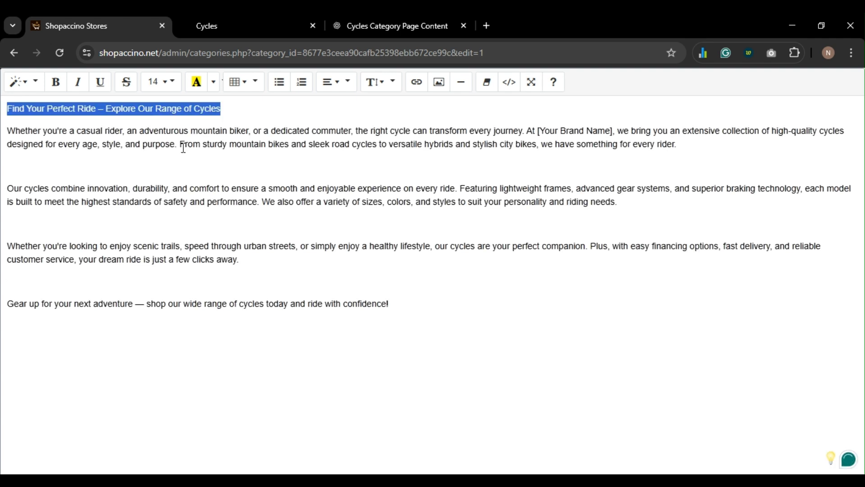
pyautogui.hotkey('ctrl', 'b')
pyautogui.press('Down')
pyautogui.press('Down')
pyautogui.press('Down')
pyautogui.press('BackSpace')
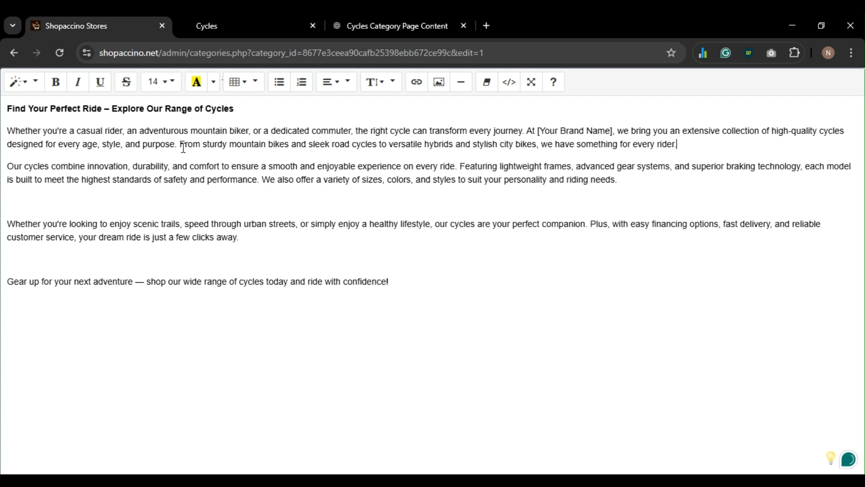
pyautogui.press('BackSpace')
pyautogui.press('Down')
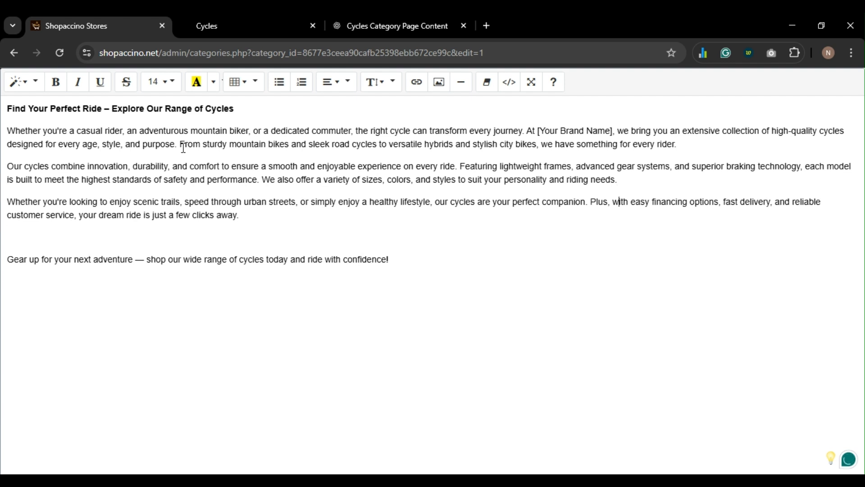
pyautogui.press('BackSpace')
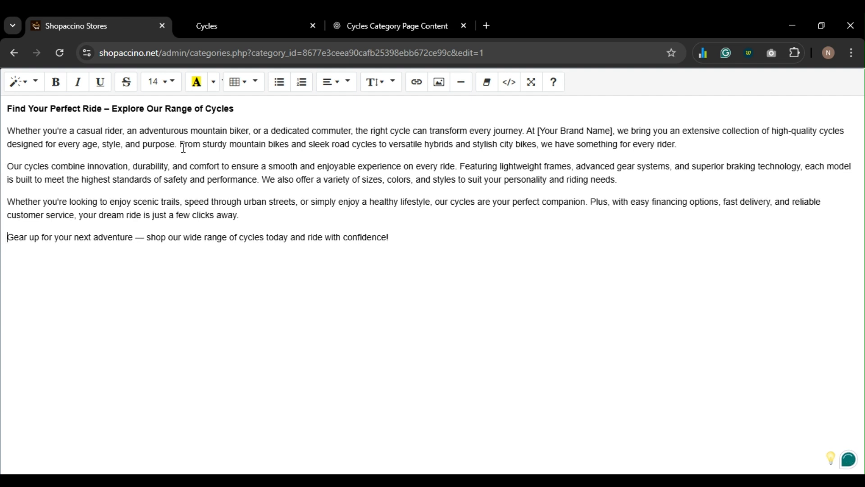
# - Leave full-screen editing and save the Cycles category
pyautogui.click(529, 82)
pyautogui.scroll(-10, 476, 288)
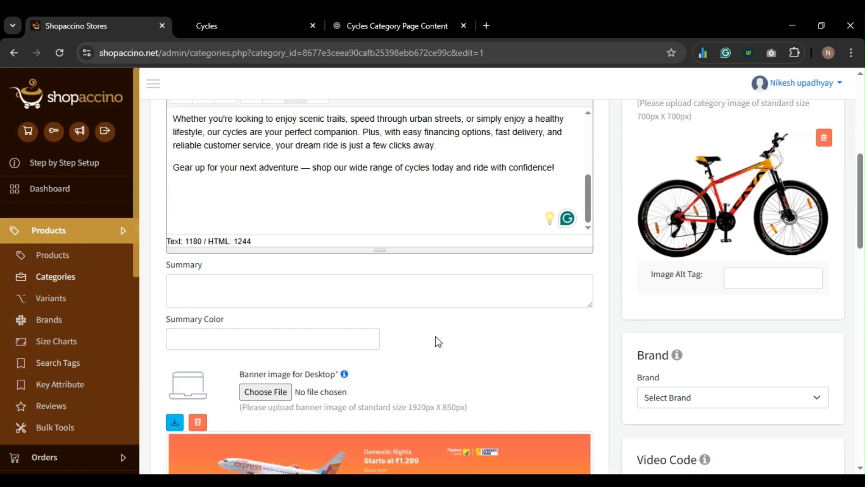
pyautogui.scroll(-12, 394, 272)
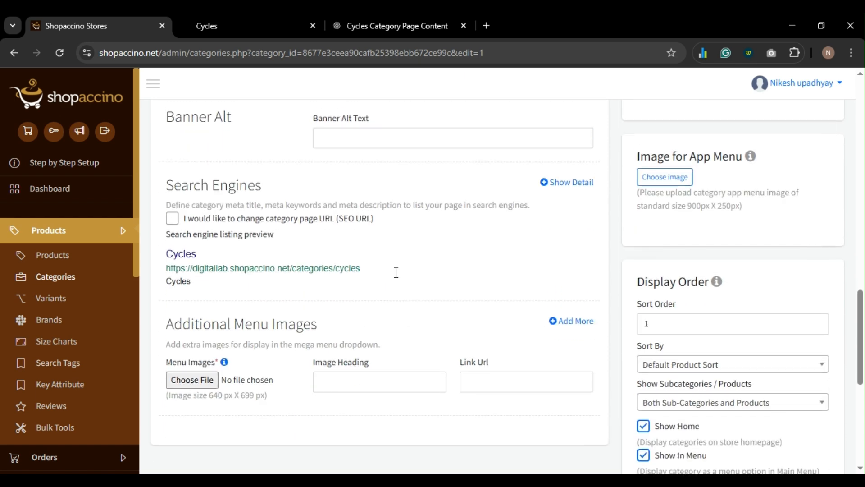
pyautogui.scroll(-5, 365, 232)
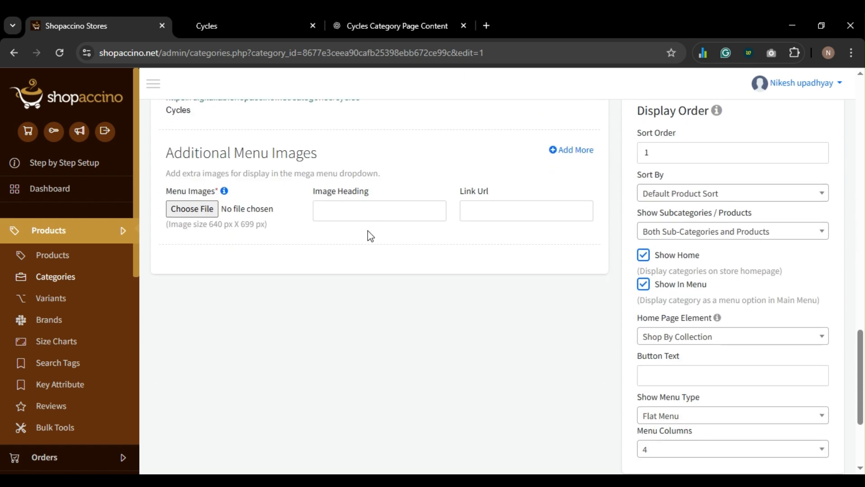
pyautogui.click(498, 442)
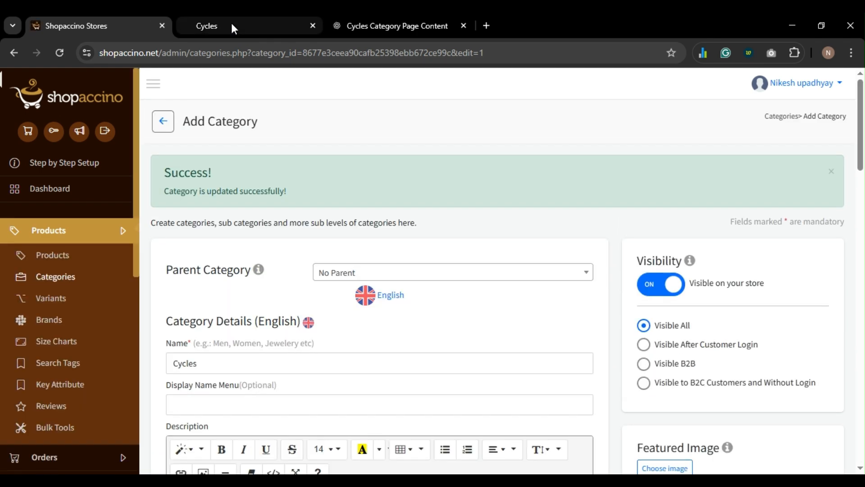
# - Check how the new description appears on the storefront Cycles page
pyautogui.click(232, 25)
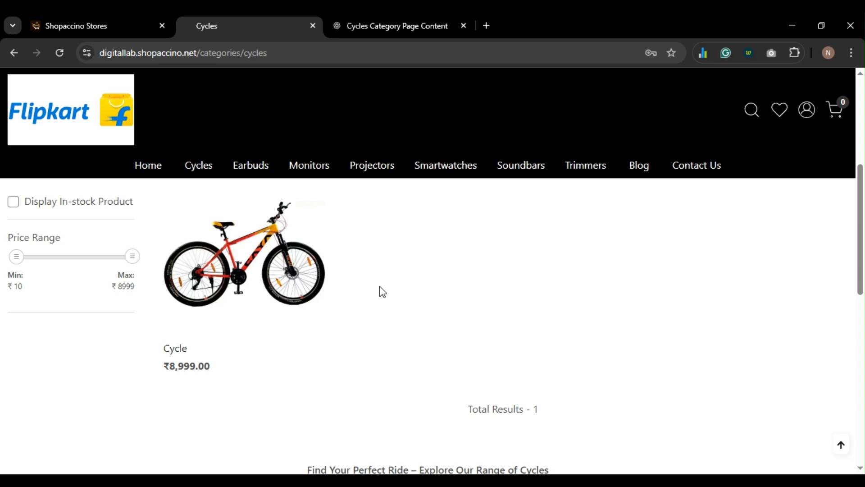
pyautogui.scroll(-5, 381, 290)
pyautogui.scroll(-1, 380, 288)
pyautogui.scroll(1, 444, 320)
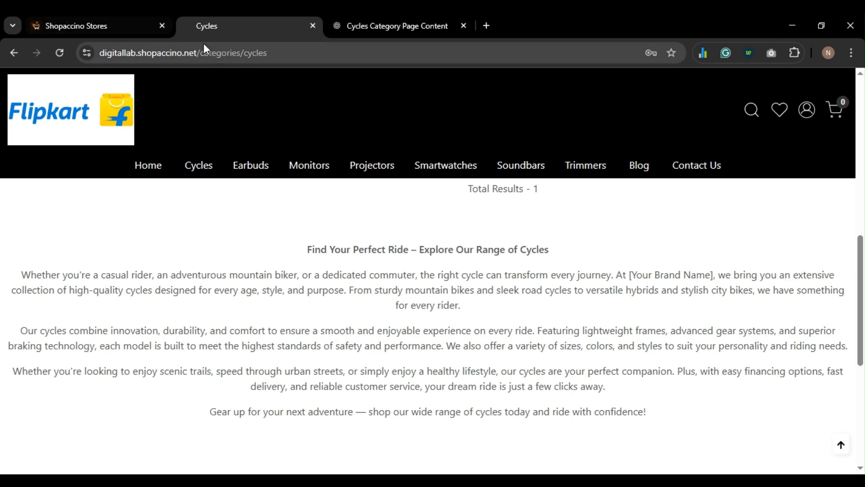
# - Delete the empty trailing line at the end of the Cycles description
pyautogui.click(126, 22)
pyautogui.scroll(-5, 324, 333)
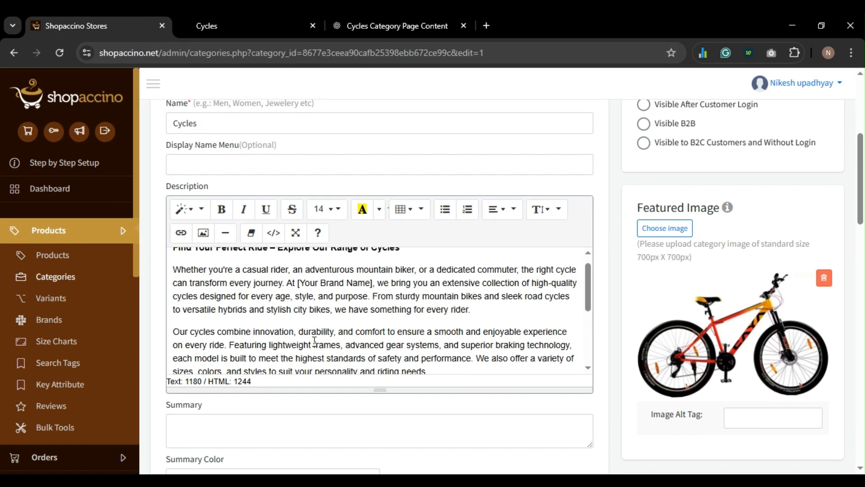
pyautogui.scroll(-2, 331, 324)
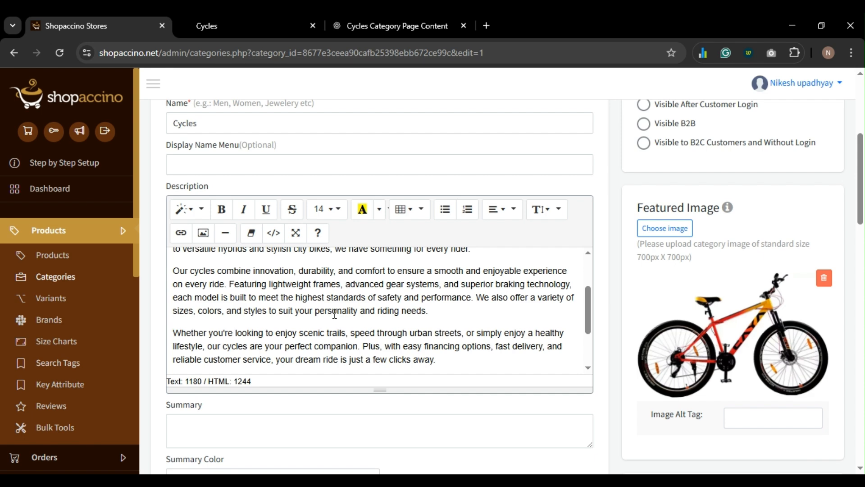
pyautogui.scroll(-5, 335, 314)
pyautogui.click(288, 299)
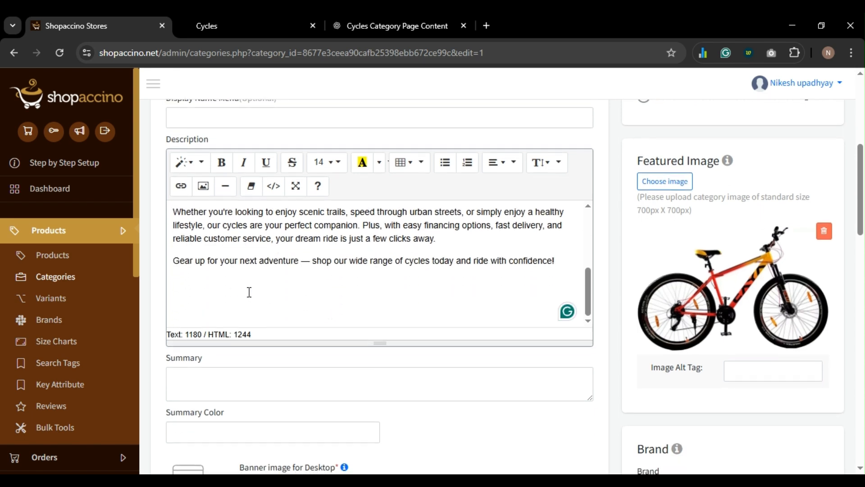
pyautogui.press('BackSpace')
# - Justify the whole description, save the category, and reload the storefront Cycles page
pyautogui.hotkey('ctrl', 'a')
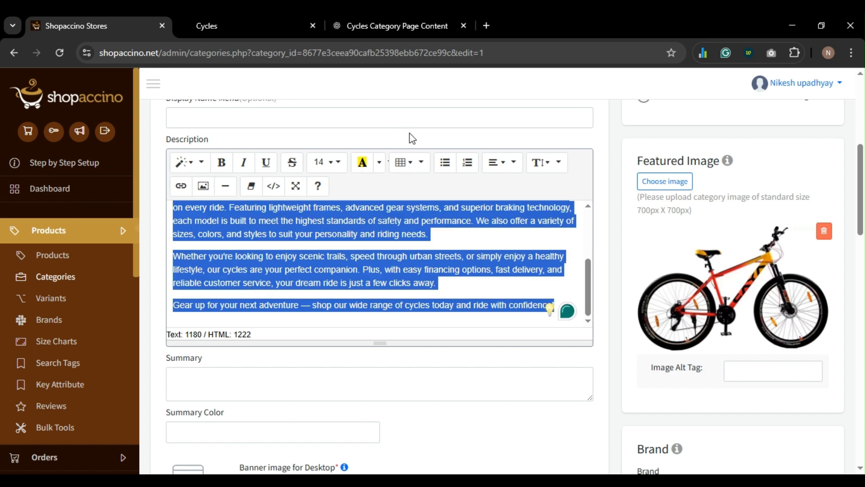
pyautogui.click(493, 163)
pyautogui.click(436, 245)
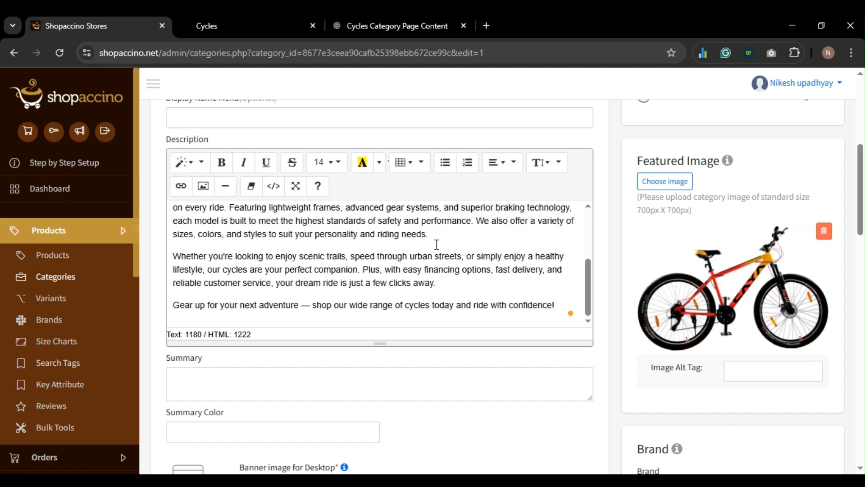
pyautogui.tripleClick(422, 260)
pyautogui.hotkey('ctrl', 'a')
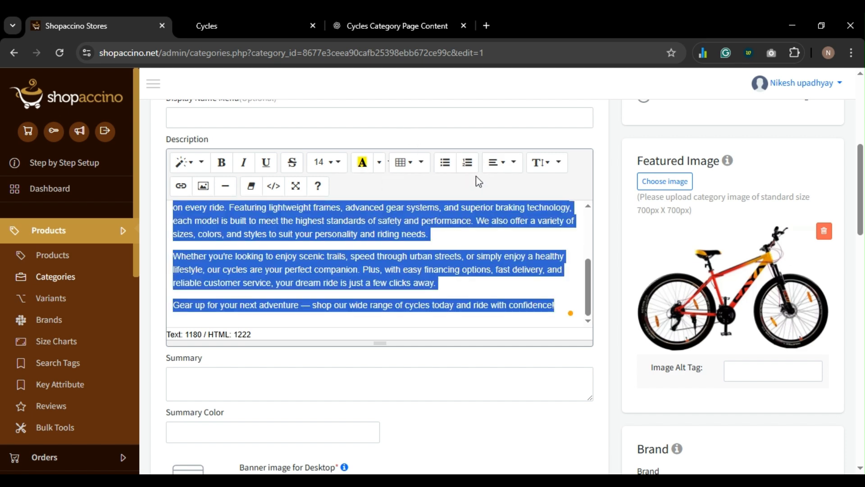
pyautogui.click(498, 166)
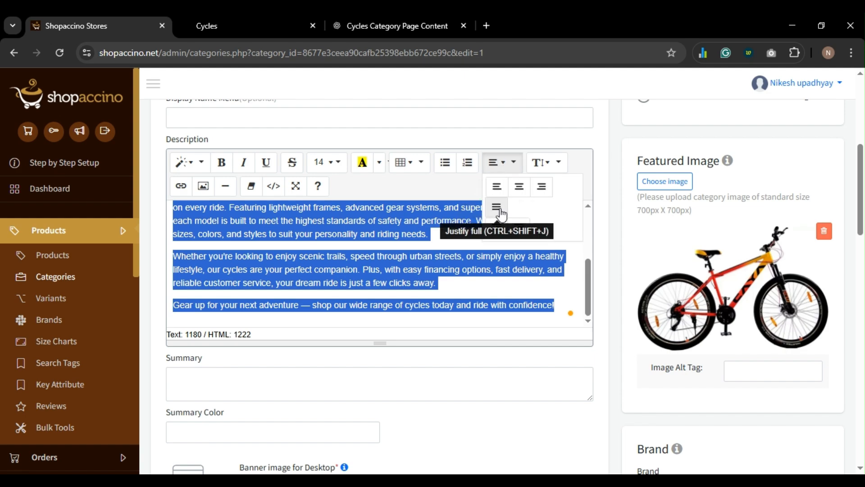
pyautogui.click(496, 212)
pyautogui.scroll(-20, 497, 293)
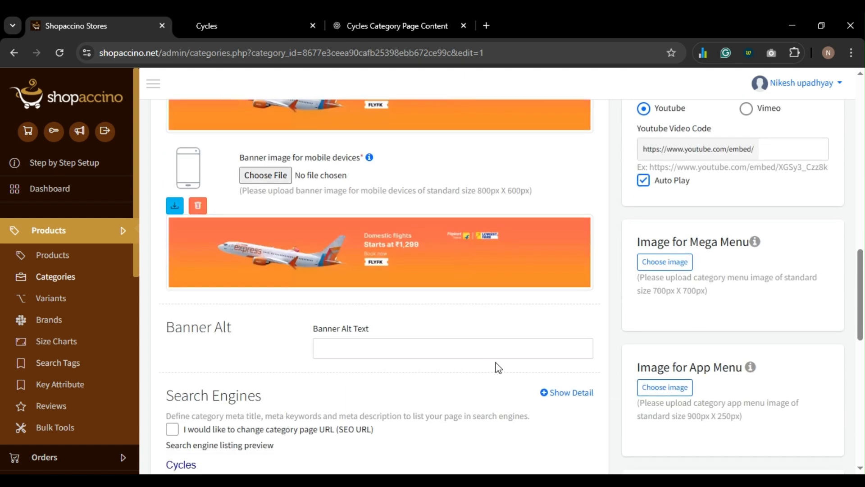
pyautogui.scroll(-5, 497, 365)
pyautogui.click(508, 444)
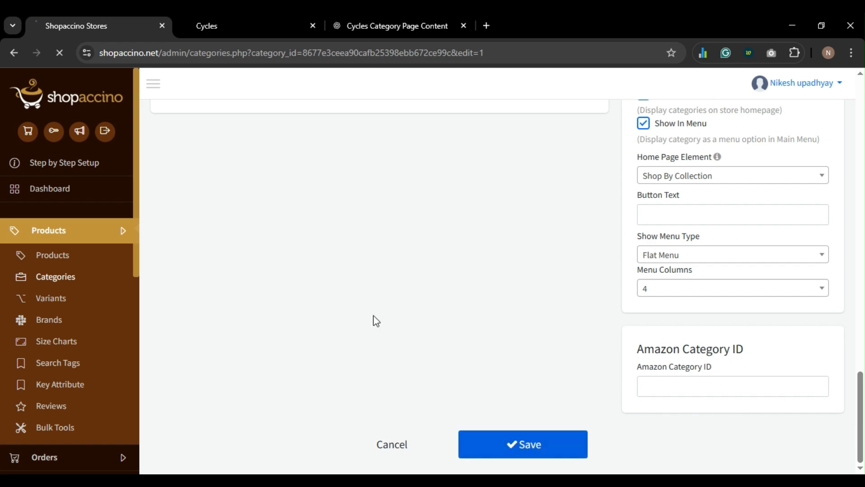
pyautogui.click(221, 25)
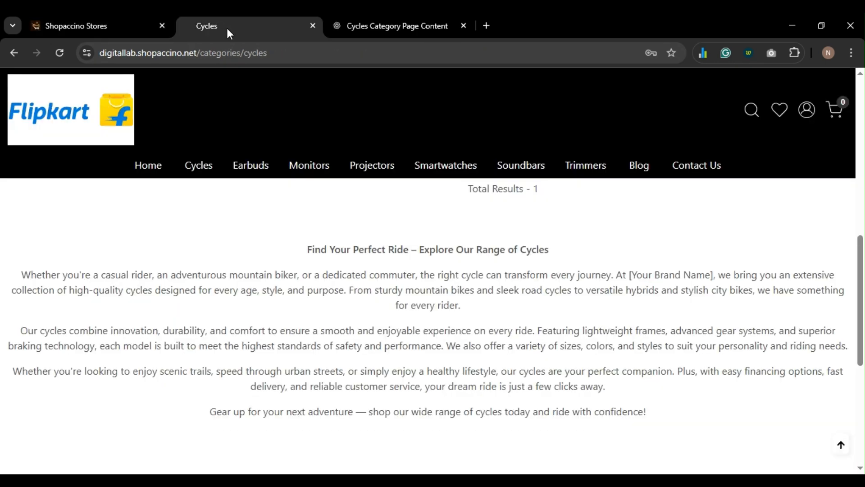
pyautogui.press('F5')
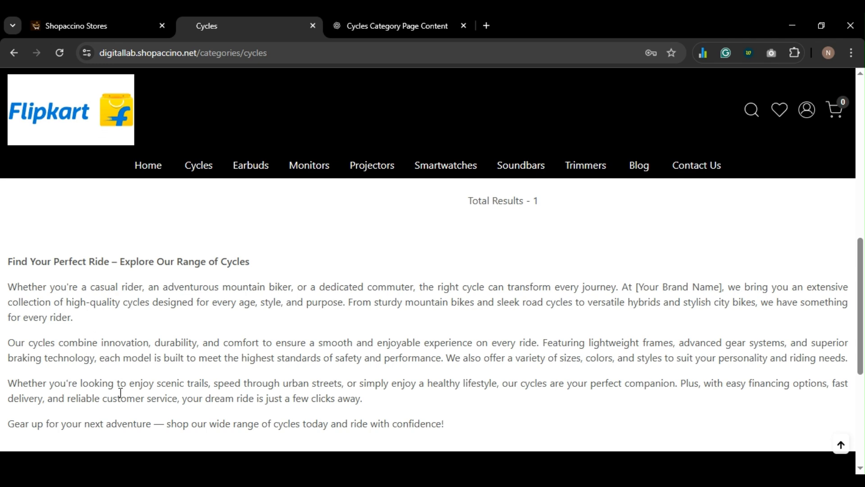
# - Set the description text colour to black, save, and reload the storefront Cycles page
pyautogui.click(100, 32)
pyautogui.scroll(-7, 276, 245)
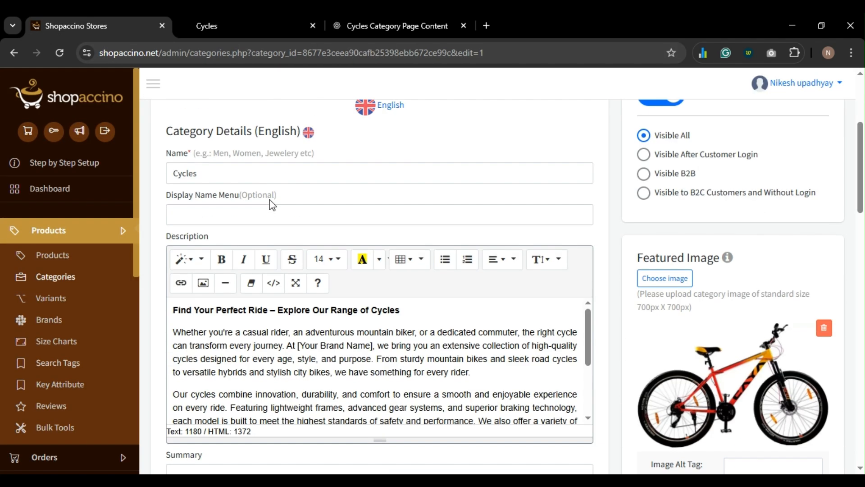
pyautogui.scroll(-1, 299, 257)
pyautogui.hotkey('ctrl', 'a')
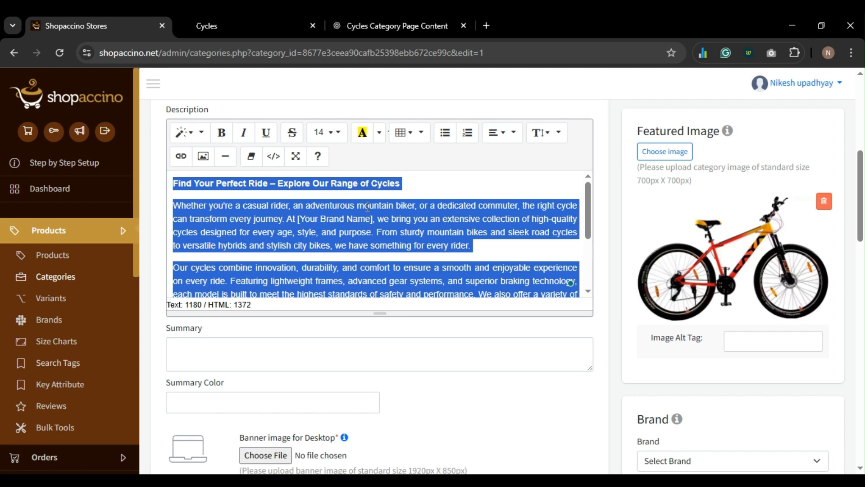
pyautogui.click(380, 132)
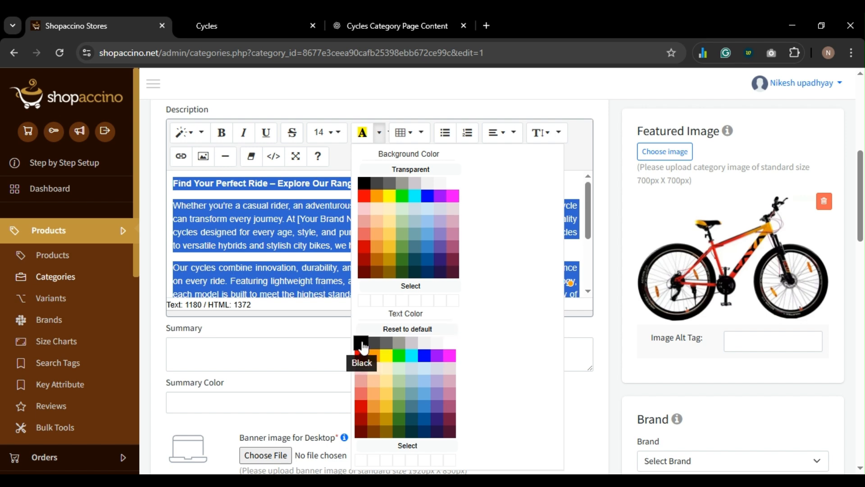
pyautogui.click(317, 269)
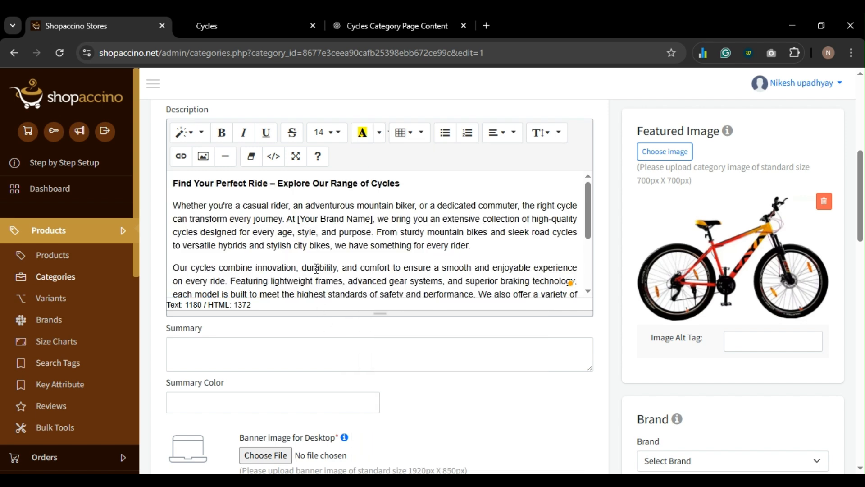
pyautogui.scroll(-15, 317, 269)
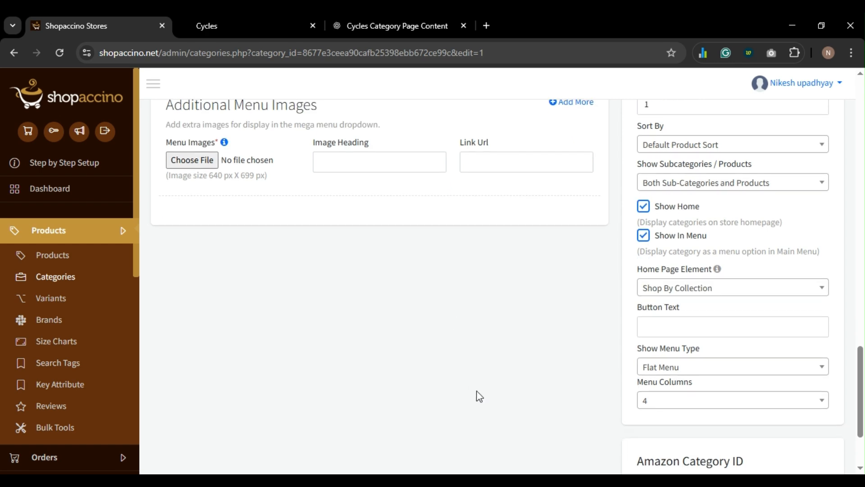
pyautogui.scroll(-3, 479, 396)
pyautogui.click(512, 448)
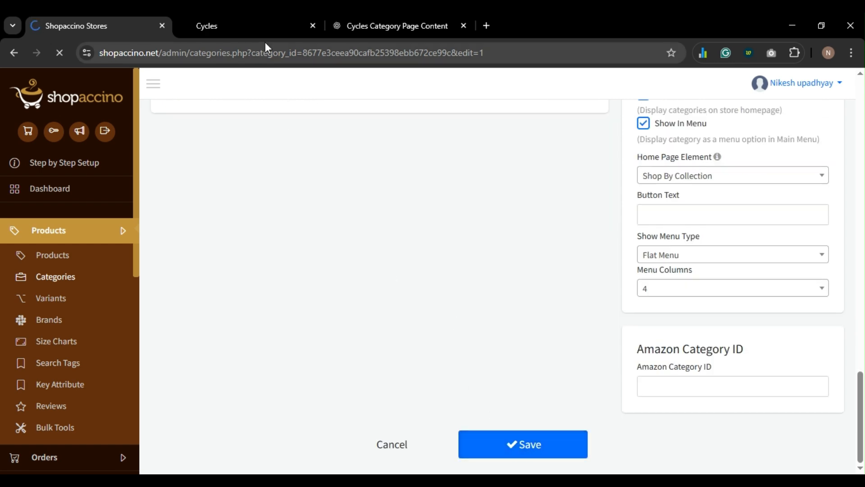
pyautogui.click(261, 29)
pyautogui.press('F5')
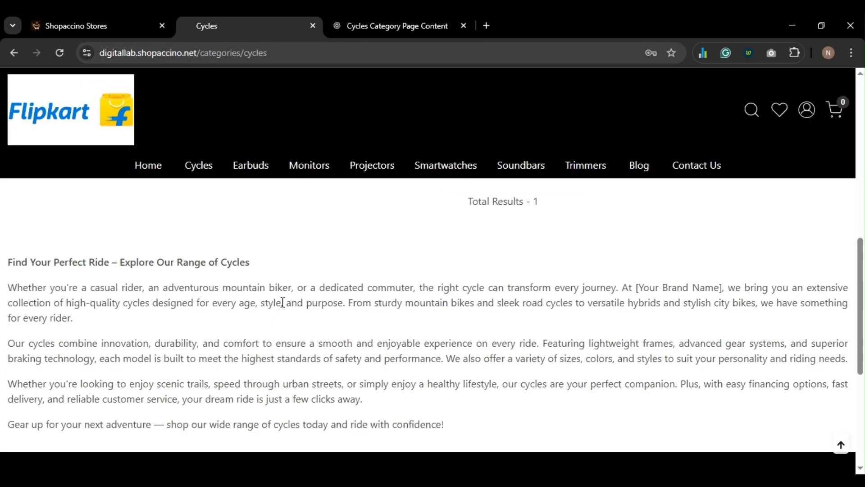
# - Add black as a custom text colour and apply it to the whole description
pyautogui.click(104, 28)
pyautogui.scroll(-8, 293, 189)
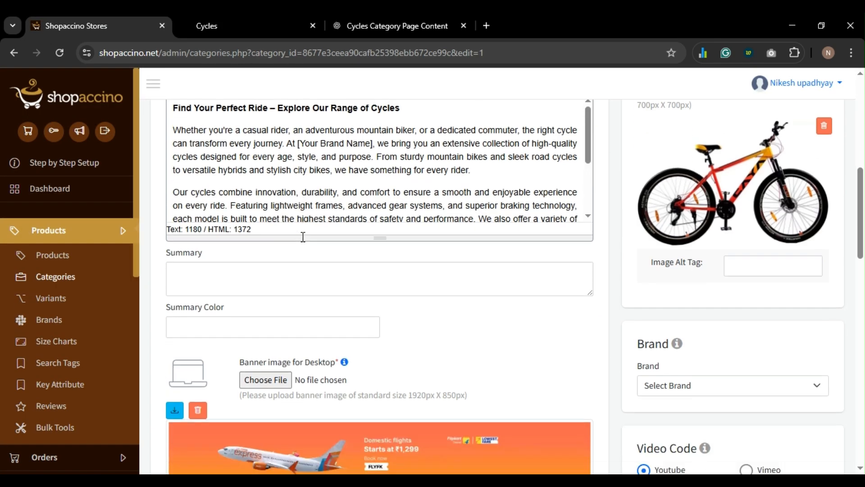
pyautogui.hotkey('ctrl', 'a')
pyautogui.scroll(3, 295, 180)
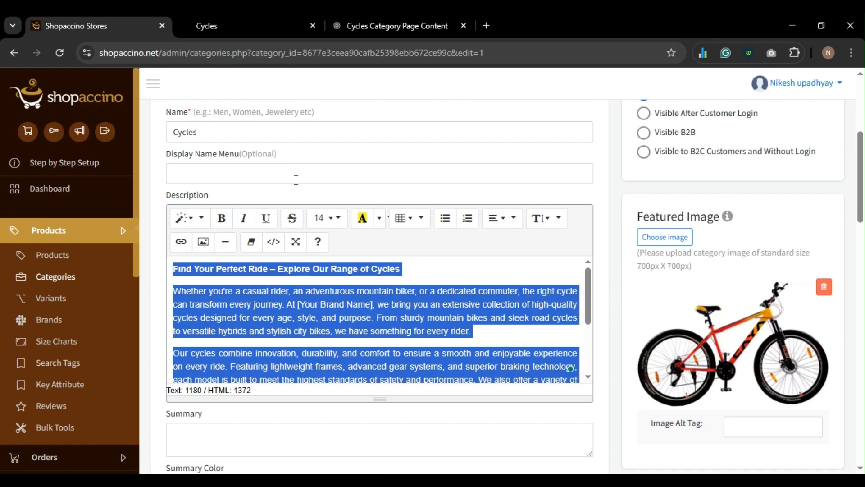
pyautogui.click(379, 221)
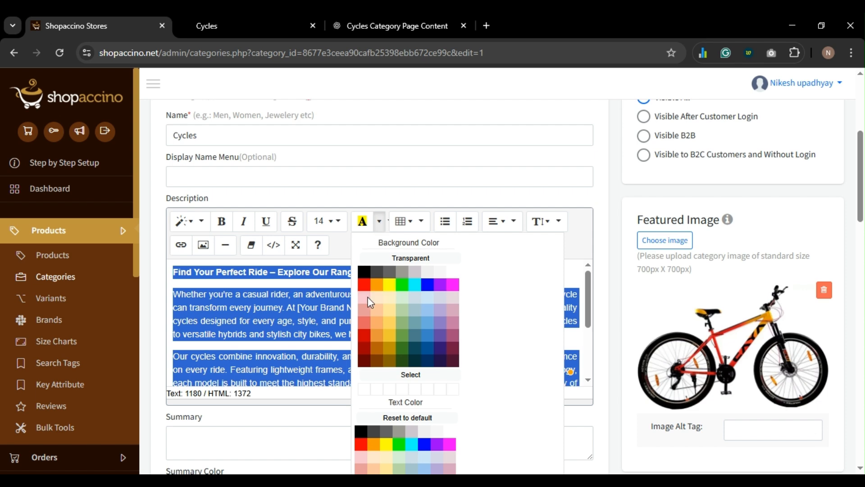
pyautogui.scroll(-1, 370, 335)
pyautogui.scroll(-1, 369, 334)
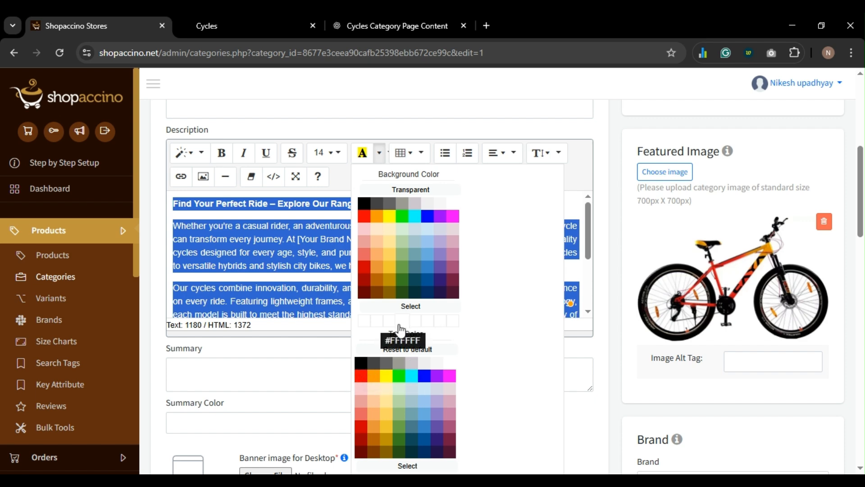
pyautogui.scroll(-3, 399, 350)
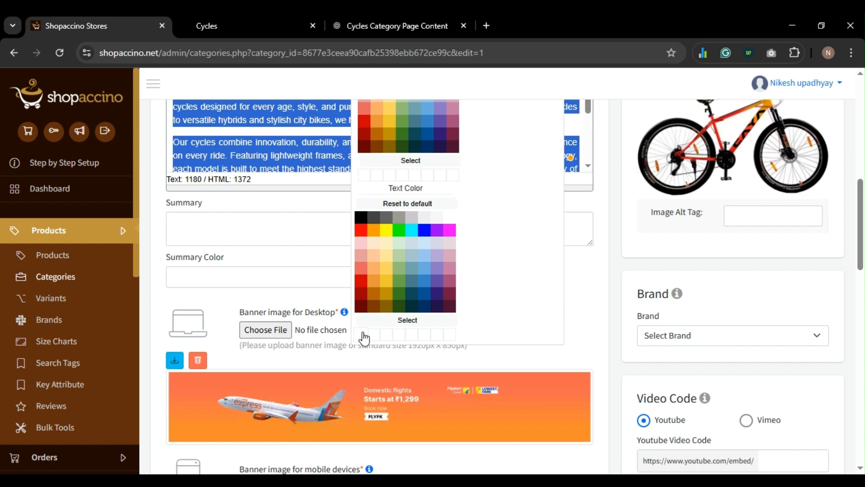
pyautogui.click(399, 320)
pyautogui.click(361, 336)
# - Save the black-text Cycles category and return to the storefront Cycles page
pyautogui.scroll(4, 347, 334)
pyautogui.scroll(-20, 347, 334)
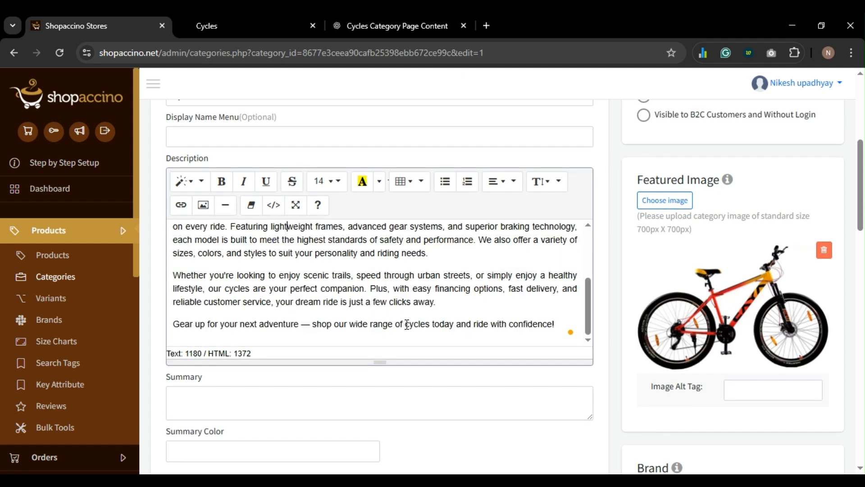
pyautogui.scroll(-2, 466, 369)
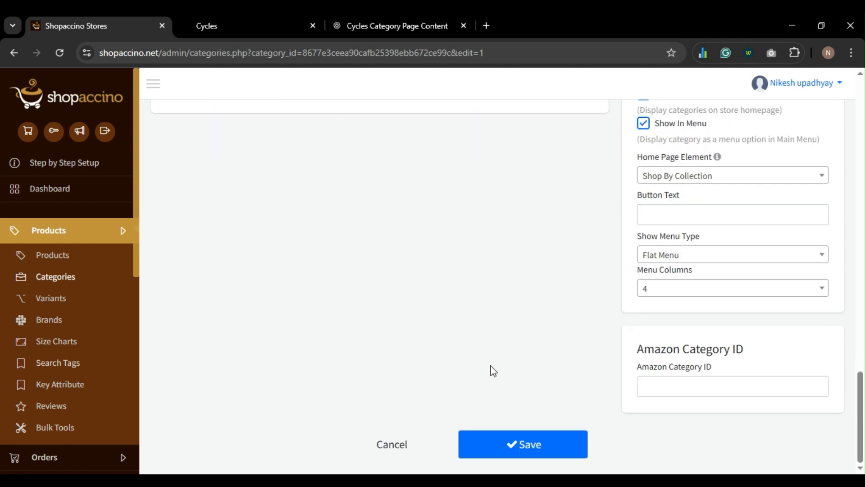
pyautogui.click(520, 441)
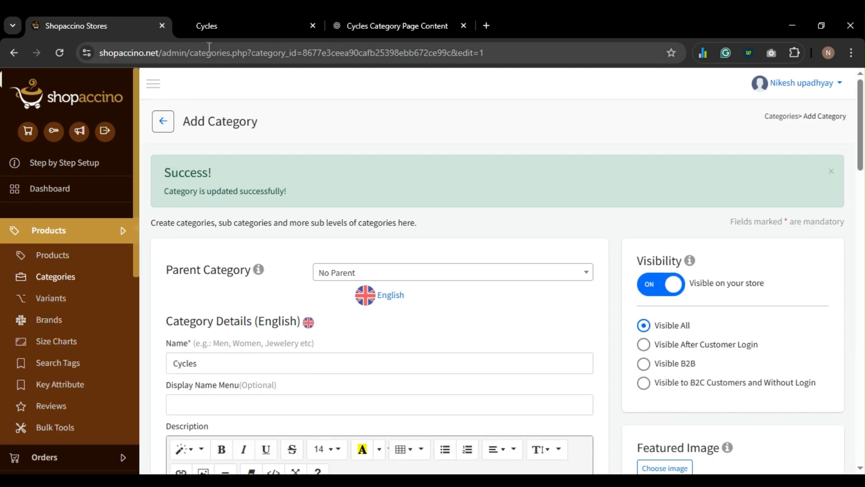
pyautogui.click(213, 25)
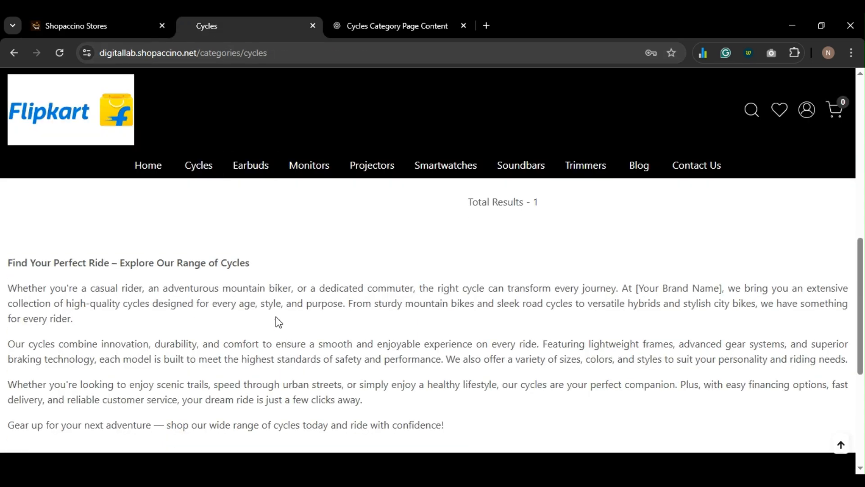
# - Browse the storefront Cycle product page and jump to its More Information section
pyautogui.click(101, 24)
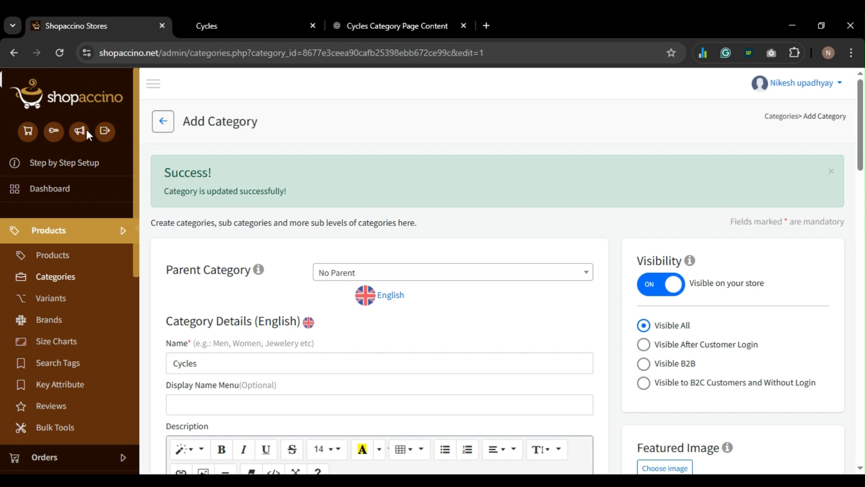
pyautogui.click(239, 24)
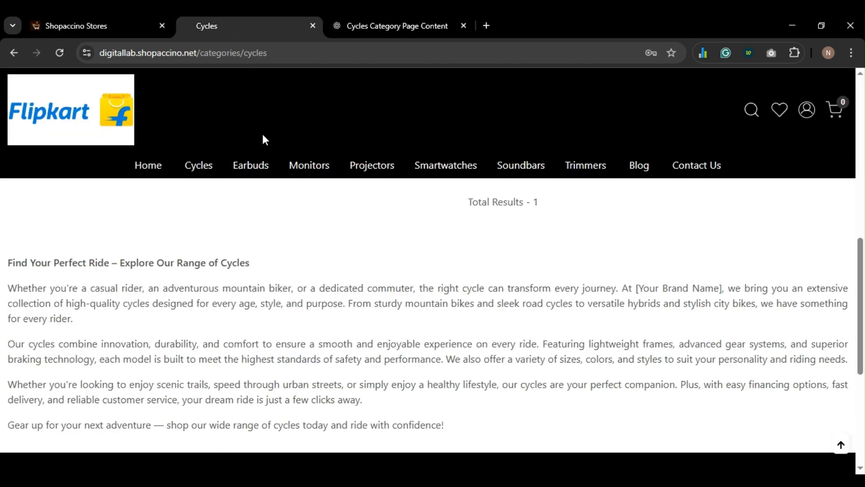
pyautogui.scroll(8, 306, 218)
pyautogui.scroll(-4, 305, 219)
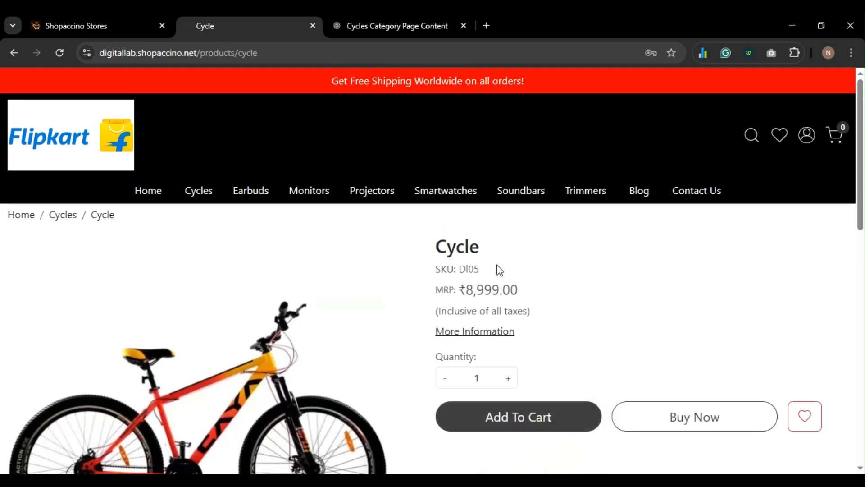
pyautogui.scroll(-1, 498, 272)
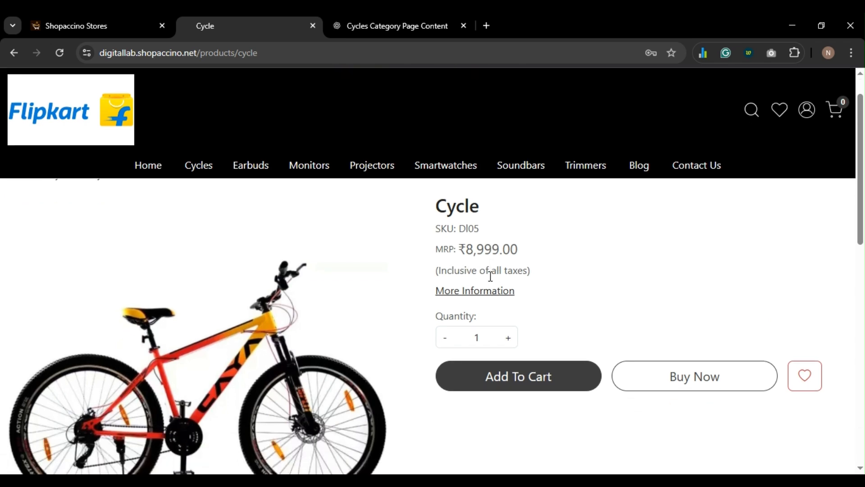
pyautogui.click(475, 293)
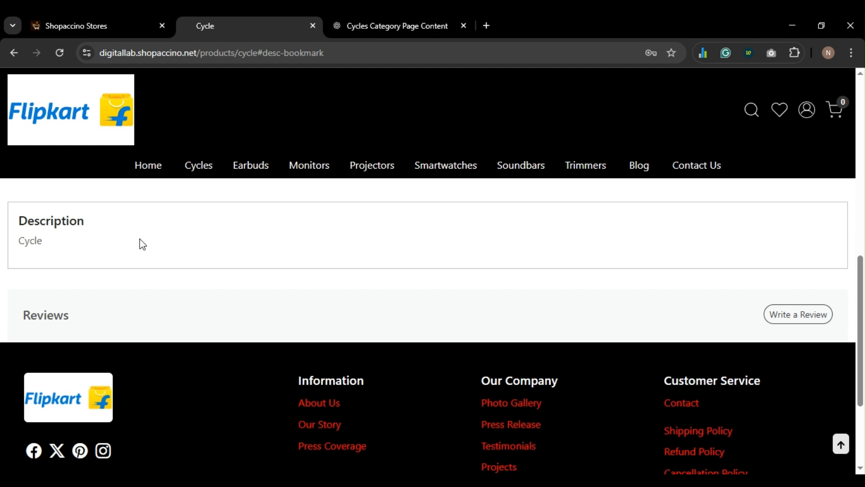
# - Scroll back up the product page and return to the admin Cycles category editor
pyautogui.scroll(5, 170, 249)
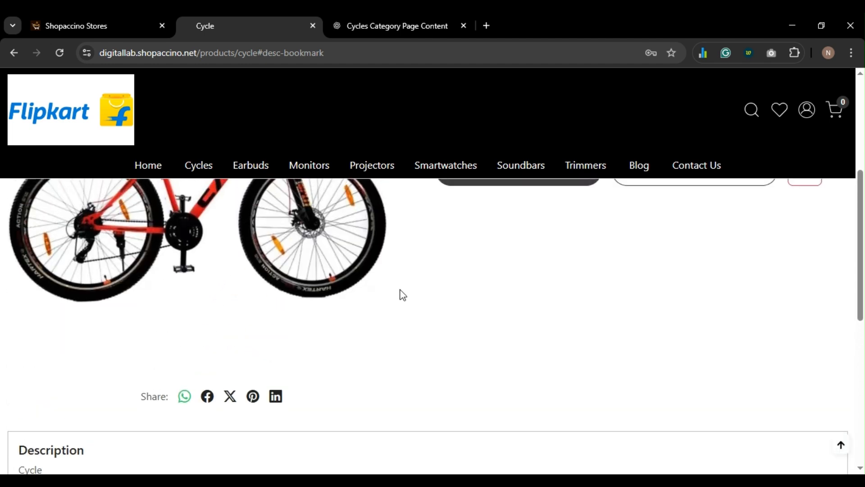
pyautogui.scroll(5, 401, 295)
pyautogui.scroll(-2, 469, 288)
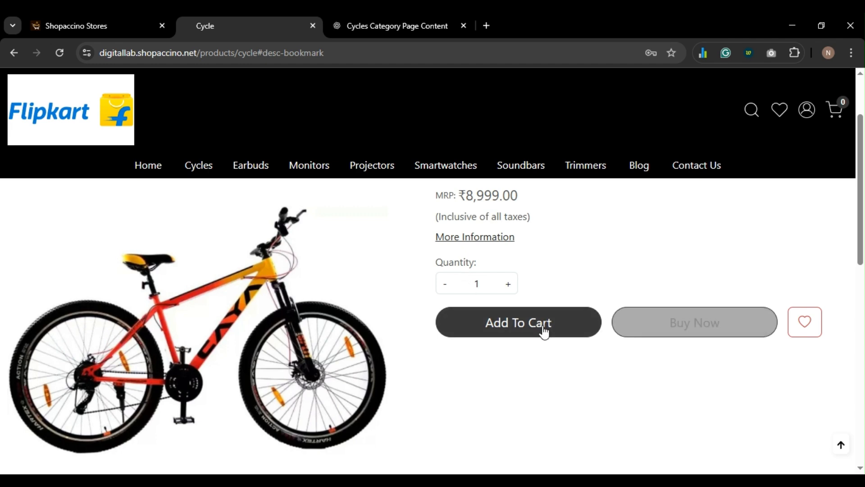
pyautogui.click(95, 25)
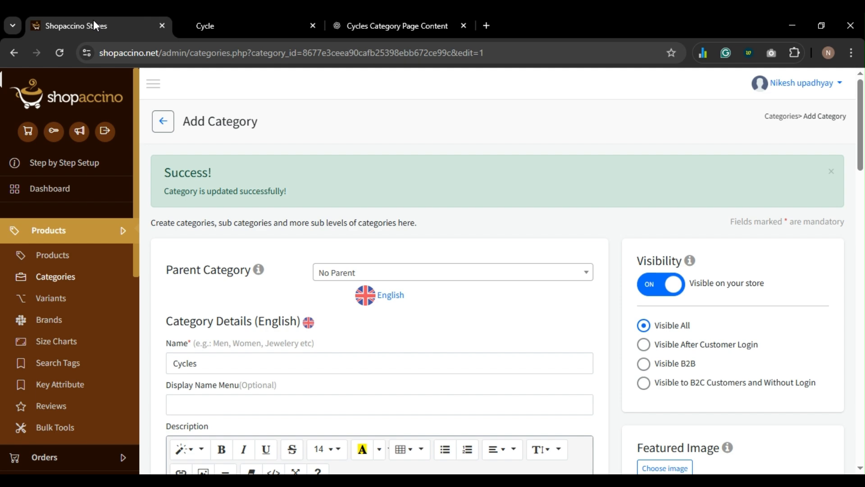
pyautogui.scroll(-5, 21, 228)
# - Open Theme Settings from the Apps > Theme menu
pyautogui.scroll(-5, 45, 360)
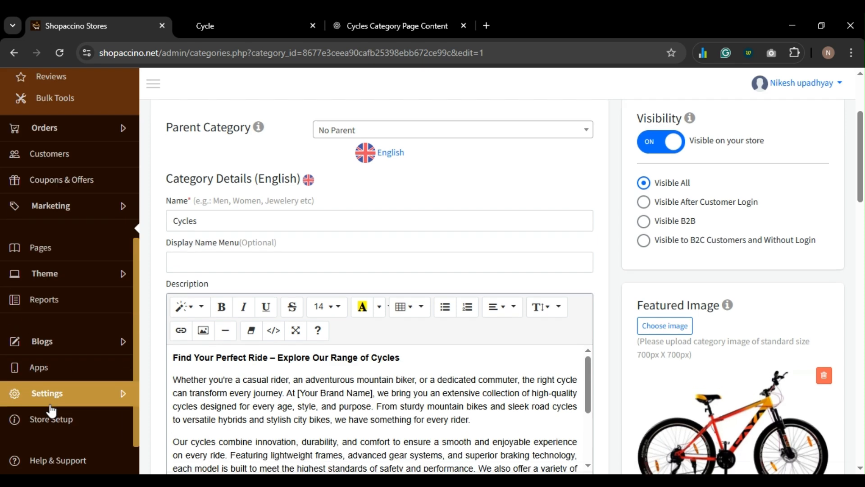
pyautogui.click(48, 369)
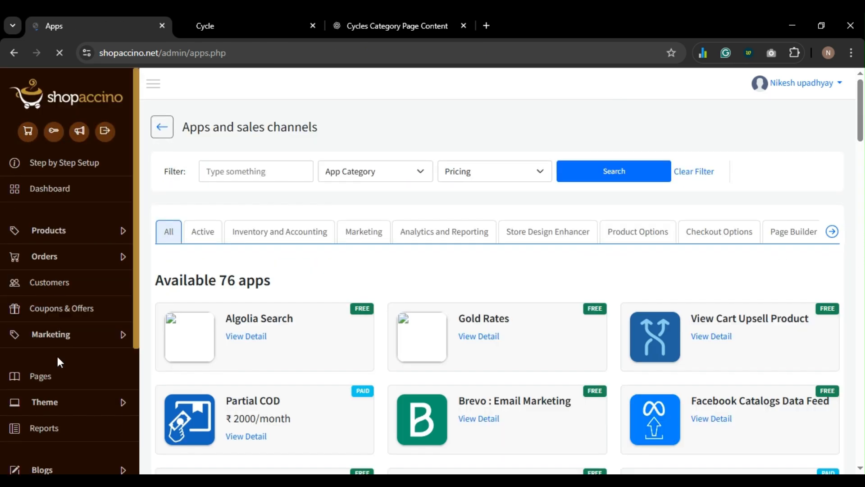
pyautogui.click(49, 401)
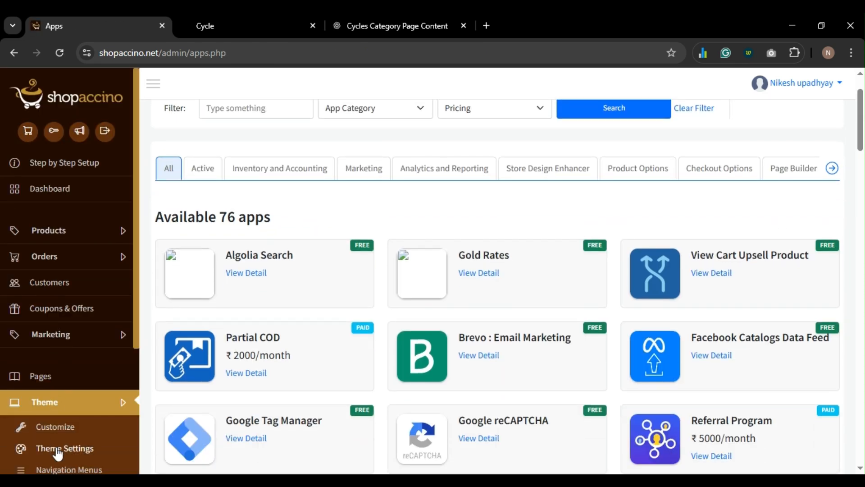
pyautogui.click(56, 448)
# - Open Manage Layout CSS in a new tab and scroll through its colour tables
pyautogui.scroll(-3, 352, 309)
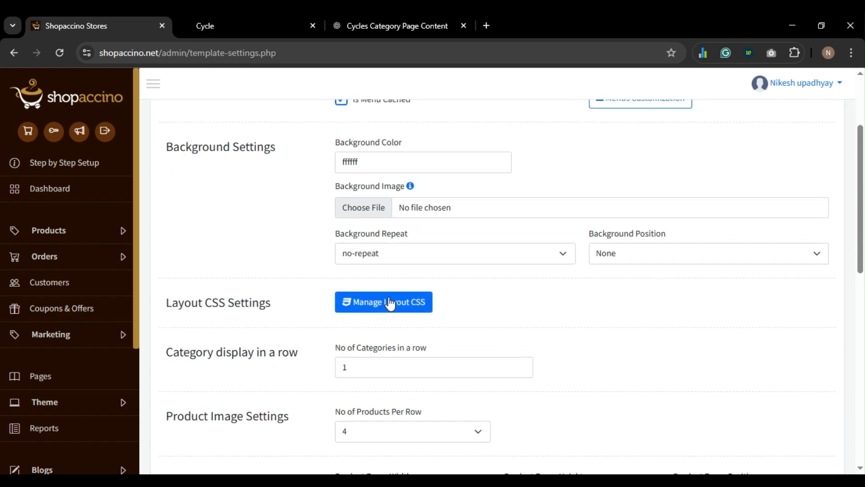
pyautogui.click(388, 301)
pyautogui.scroll(-10, 353, 261)
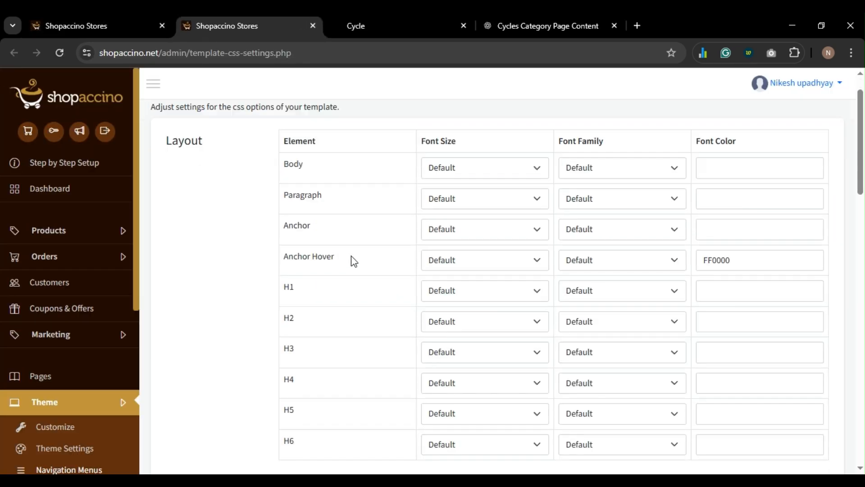
pyautogui.scroll(-6, 354, 261)
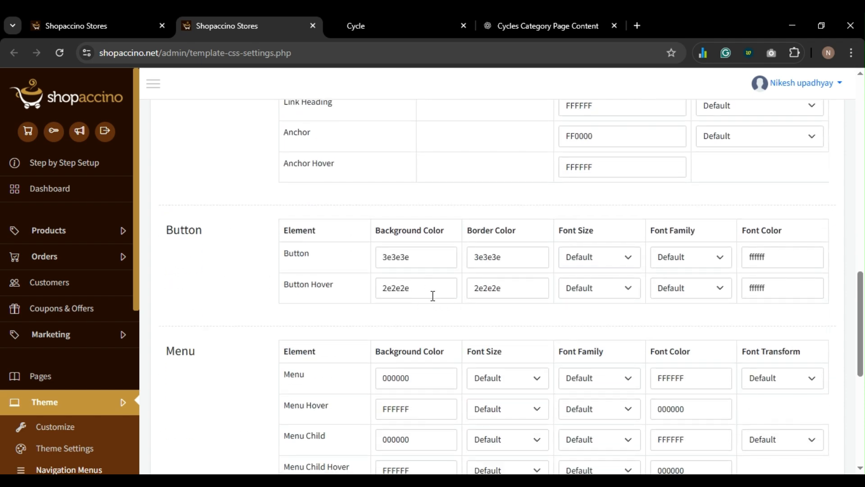
pyautogui.scroll(15, 433, 296)
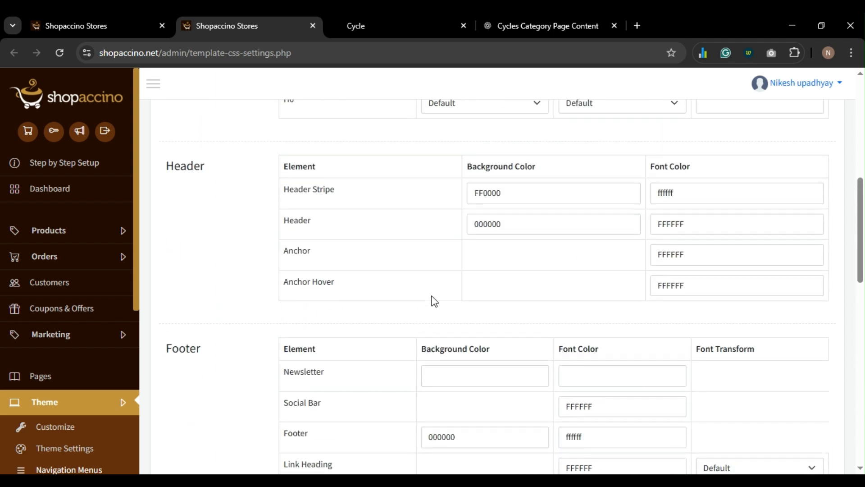
# - Recheck the storefront Cycle product page, then go back to the theme settings
pyautogui.click(356, 26)
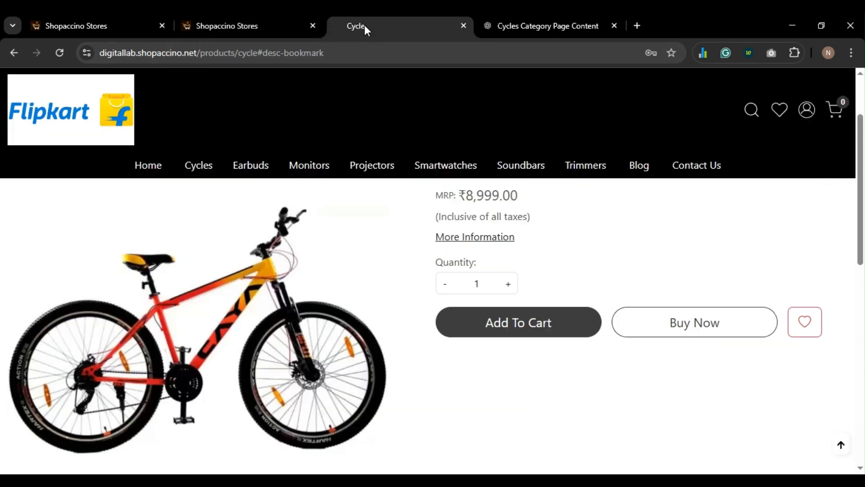
pyautogui.scroll(-2, 507, 330)
pyautogui.scroll(3, 508, 330)
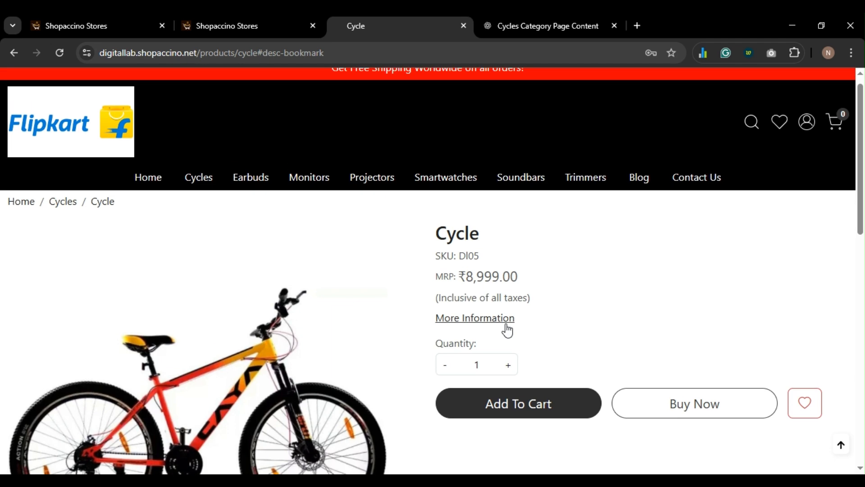
pyautogui.scroll(-3, 508, 330)
pyautogui.scroll(-4, 507, 331)
pyautogui.scroll(1, 507, 330)
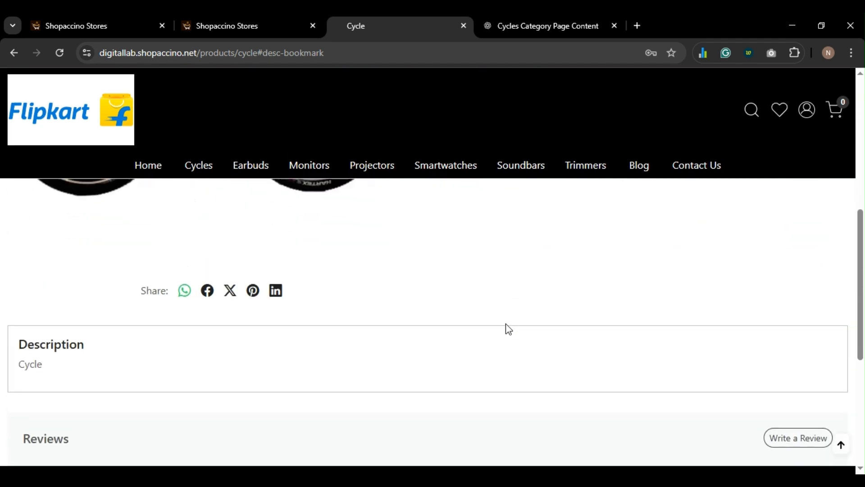
pyautogui.scroll(-2, 508, 329)
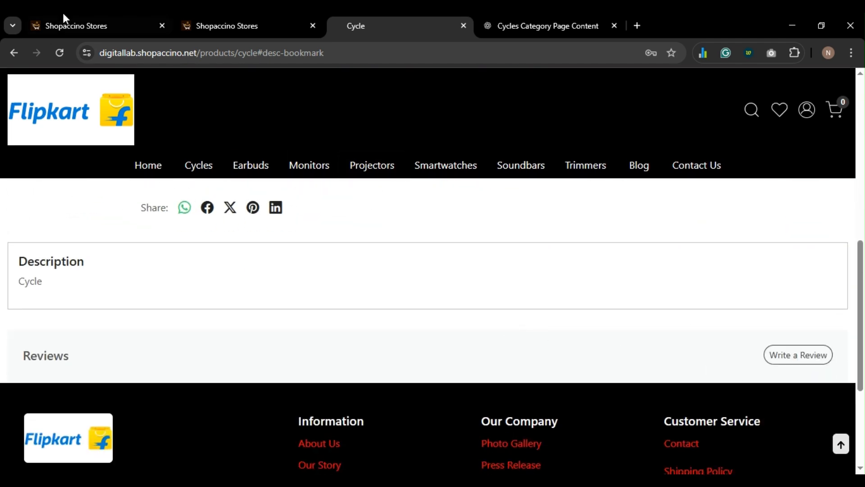
pyautogui.click(85, 24)
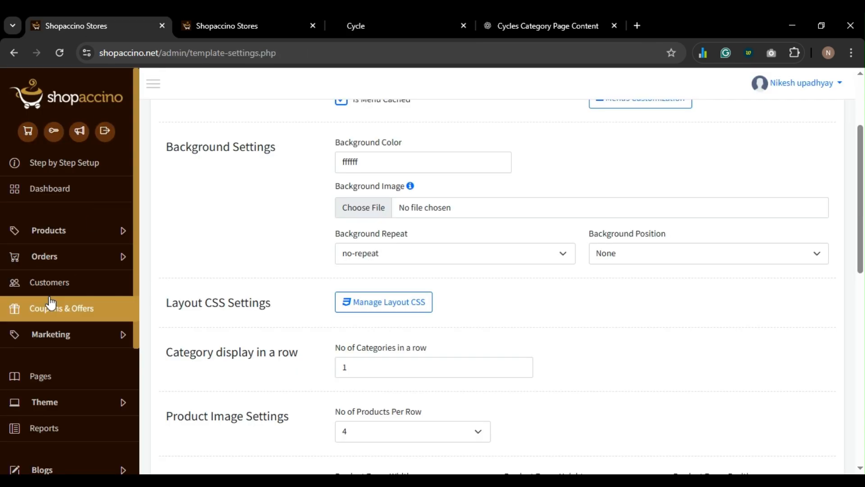
# - Open the store setup page and expand Checkout Banners, cancelling the banner image picker
pyautogui.scroll(-1, 47, 293)
pyautogui.scroll(-3, 49, 298)
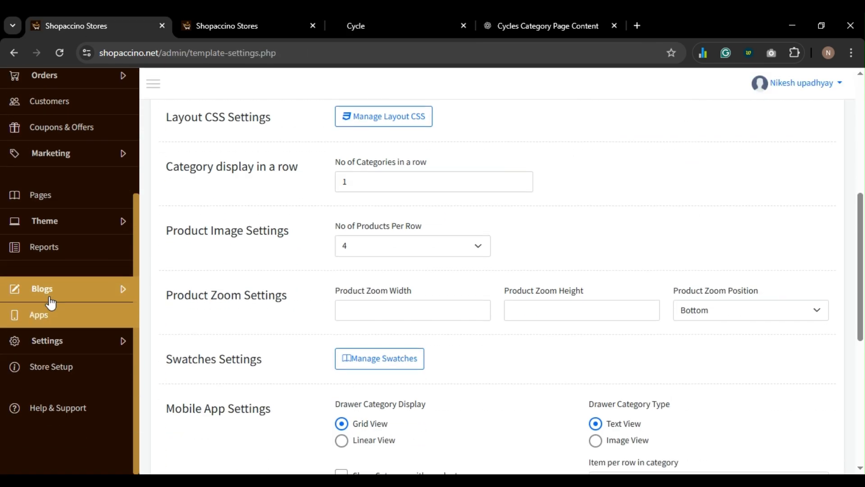
pyautogui.click(46, 367)
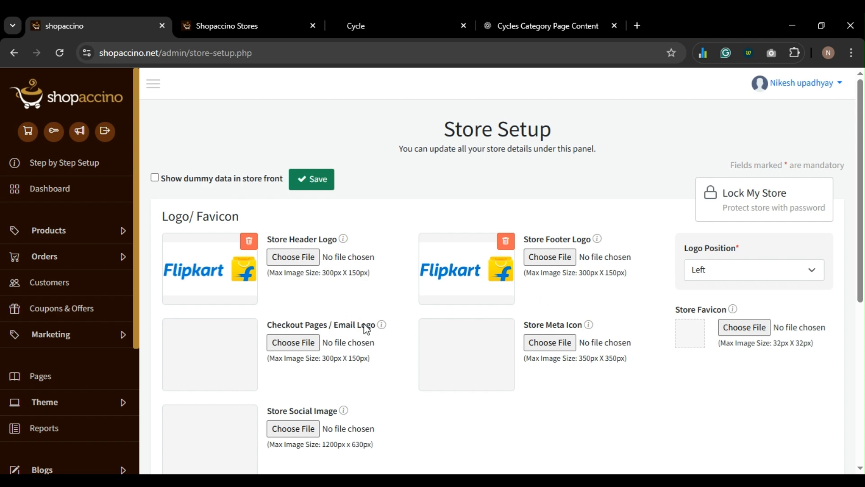
pyautogui.scroll(-6, 367, 329)
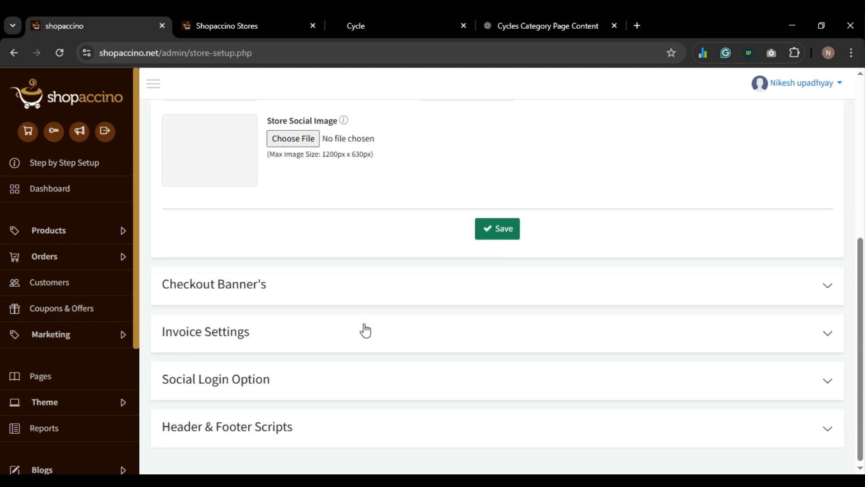
pyautogui.click(317, 292)
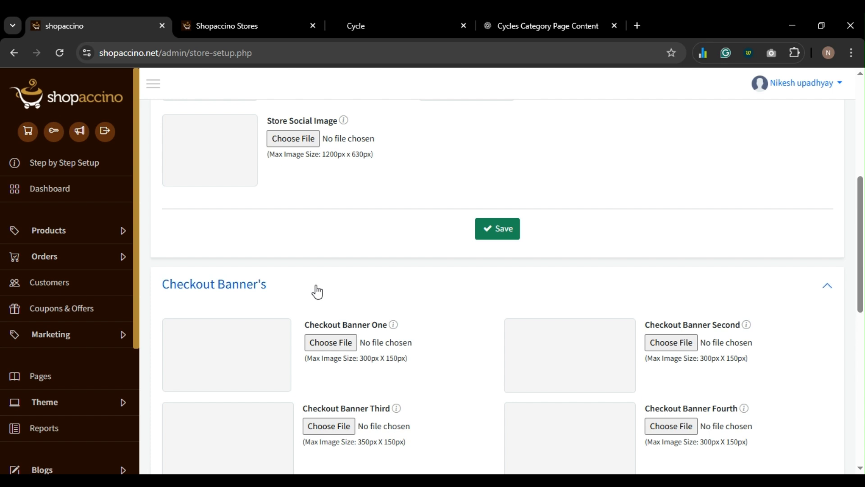
pyautogui.scroll(-2, 317, 292)
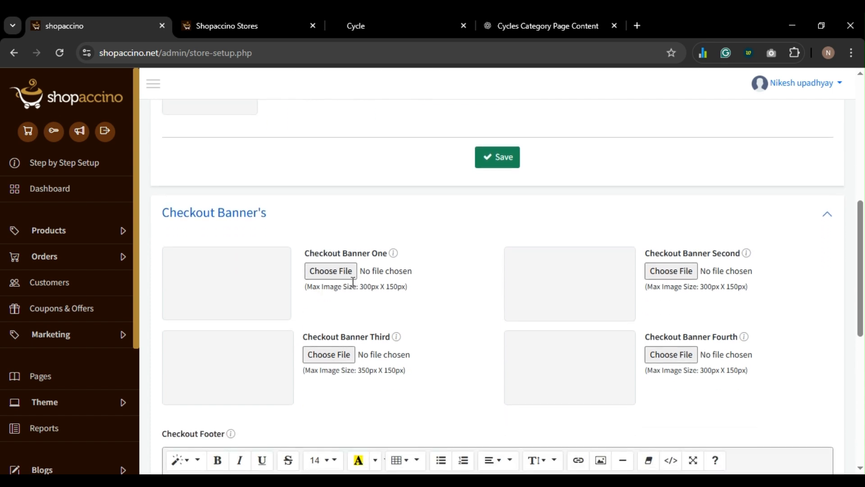
pyautogui.click(323, 272)
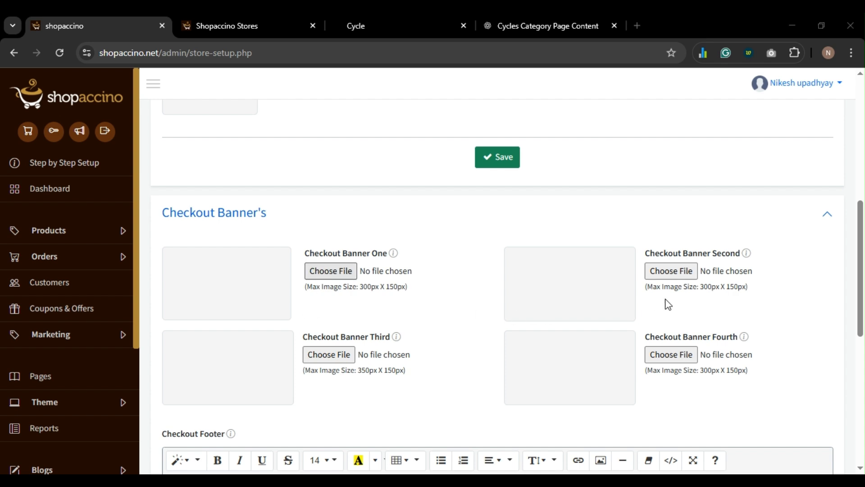
pyautogui.click(767, 398)
# - Expand the Invoice Settings, Social Login and Header & Footer Scripts sections
pyautogui.scroll(-6, 613, 380)
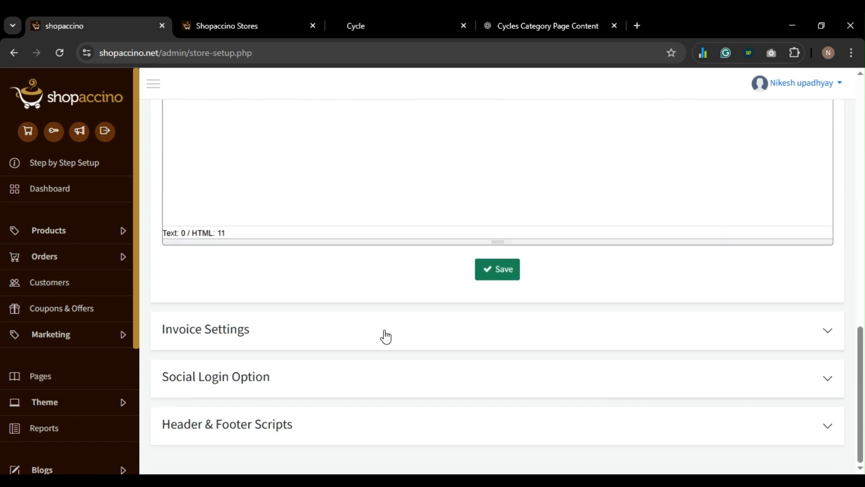
pyautogui.click(383, 336)
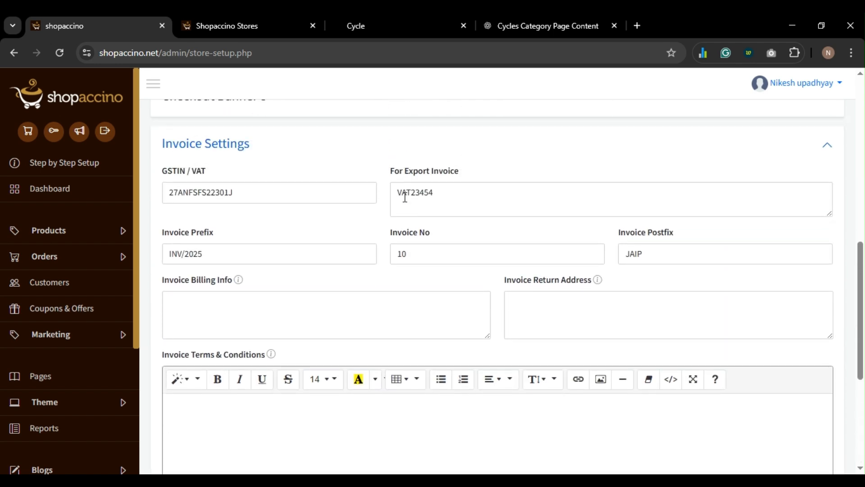
pyautogui.scroll(-5, 567, 191)
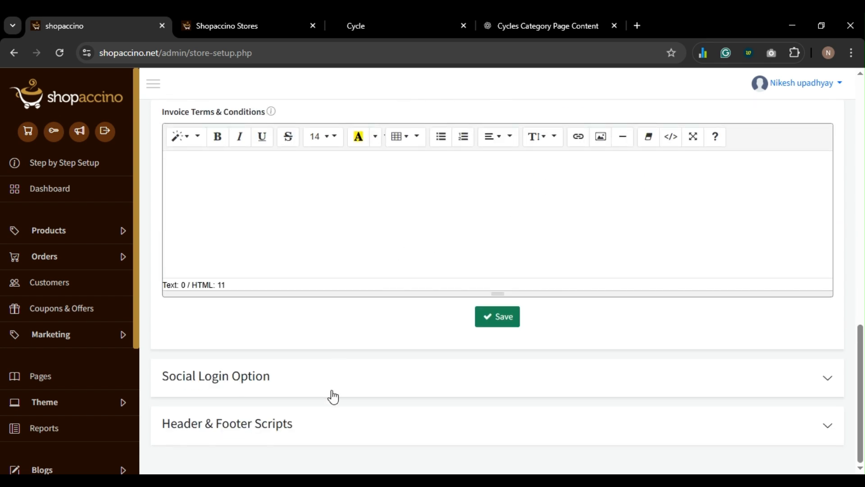
pyautogui.click(329, 378)
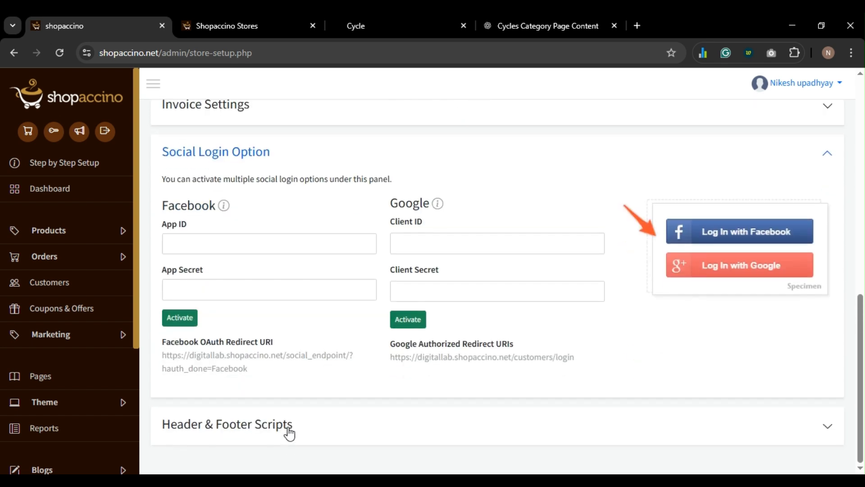
pyautogui.click(288, 427)
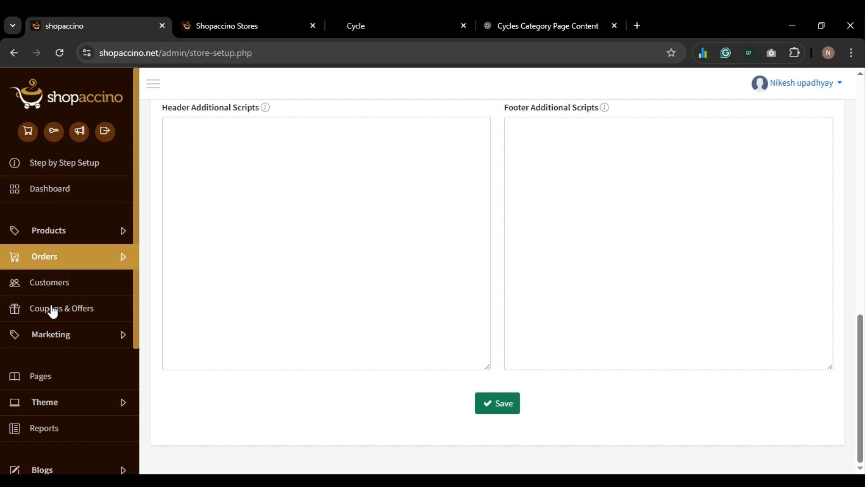
pyautogui.scroll(-4, 49, 381)
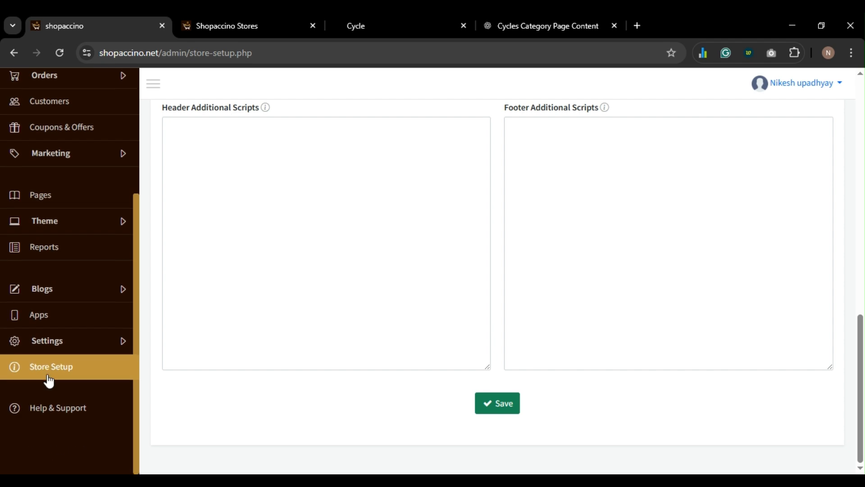
# - Open Store Details under Settings > Global Settings
pyautogui.click(58, 343)
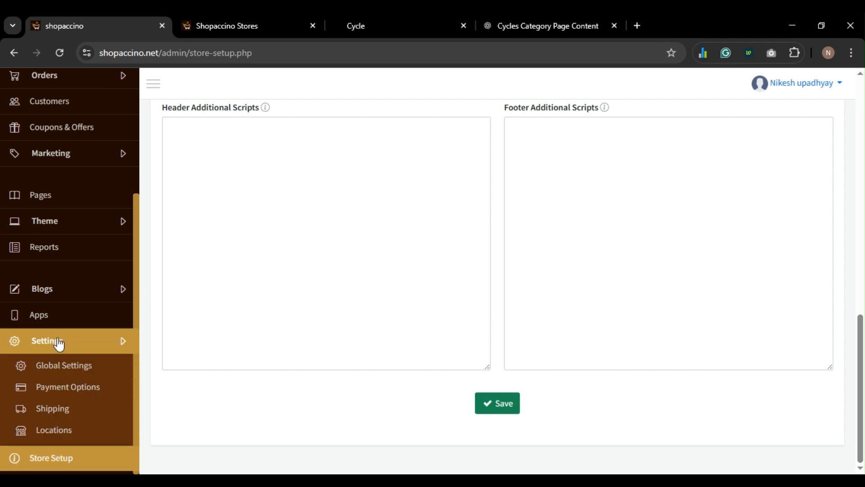
pyautogui.scroll(-2, 54, 324)
pyautogui.click(58, 266)
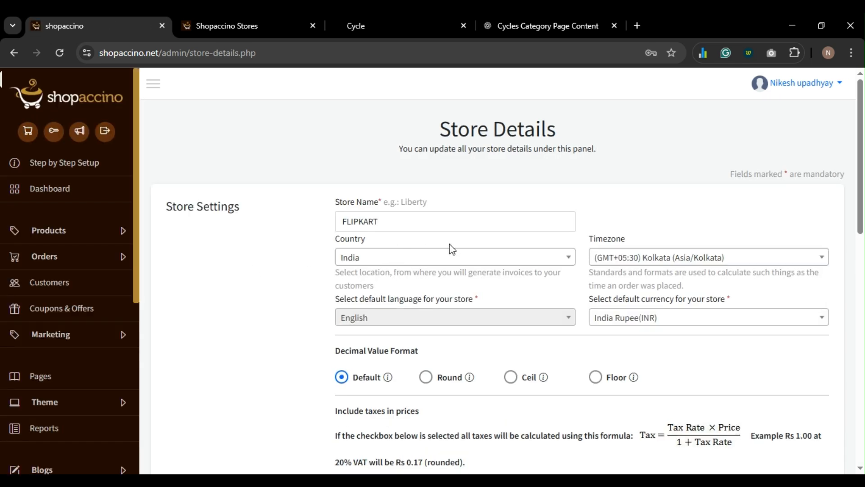
# - Choose U.S. Dollar (USD) in the Store Details default currency dropdown and save
pyautogui.doubleClick(390, 224)
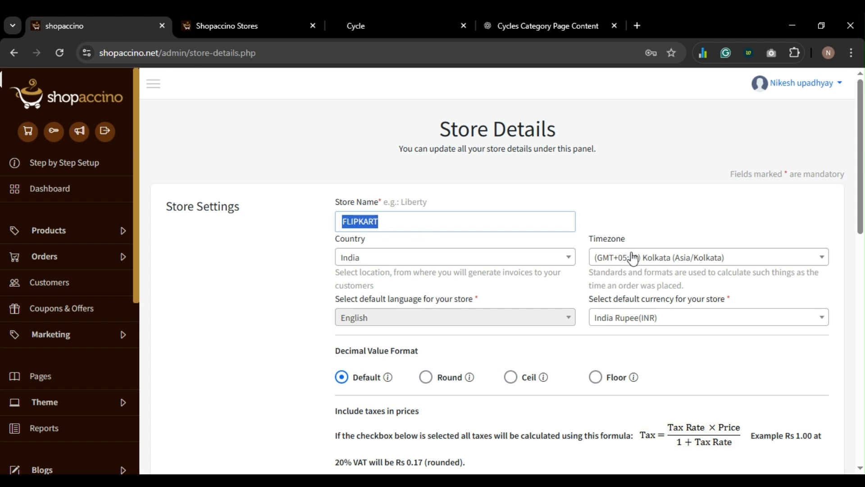
pyautogui.scroll(-2, 620, 275)
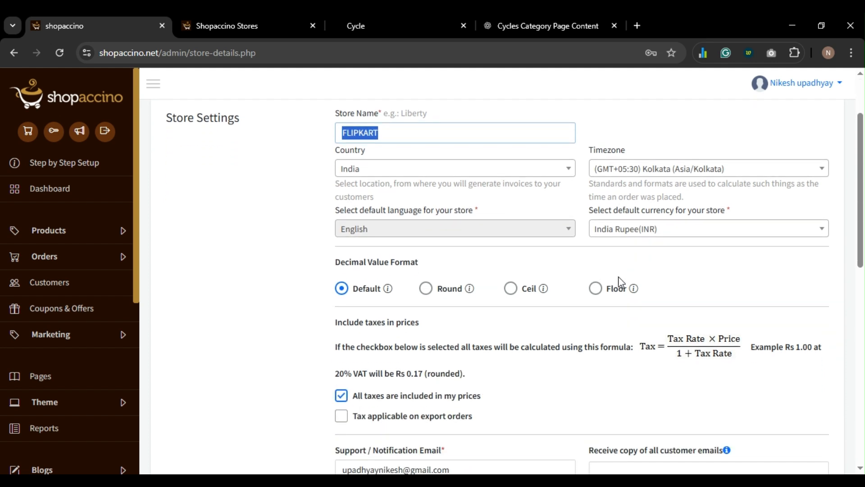
pyautogui.scroll(-1, 618, 276)
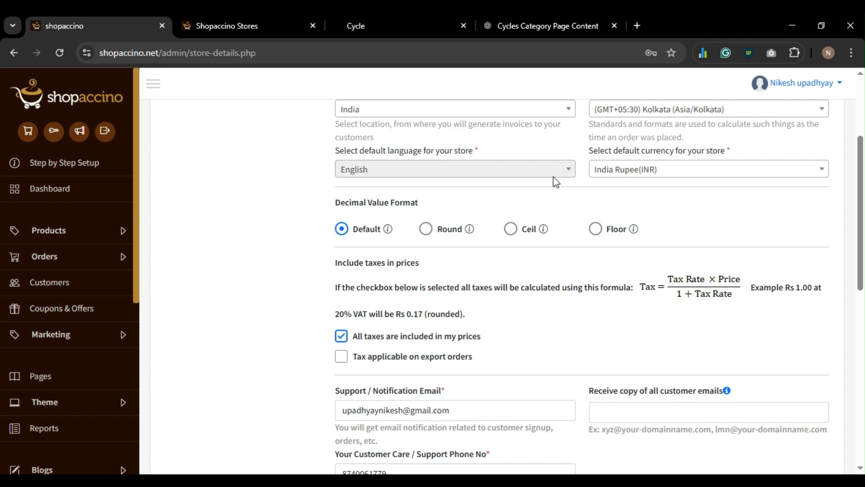
pyautogui.click(640, 176)
pyautogui.click(633, 230)
pyautogui.moveTo(335, 260); pyautogui.dragTo(483, 301)
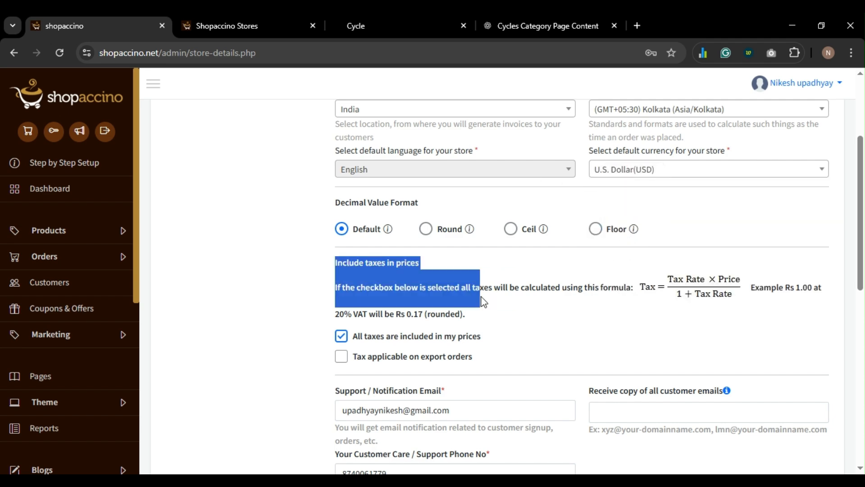
pyautogui.scroll(-8, 483, 301)
pyautogui.click(510, 440)
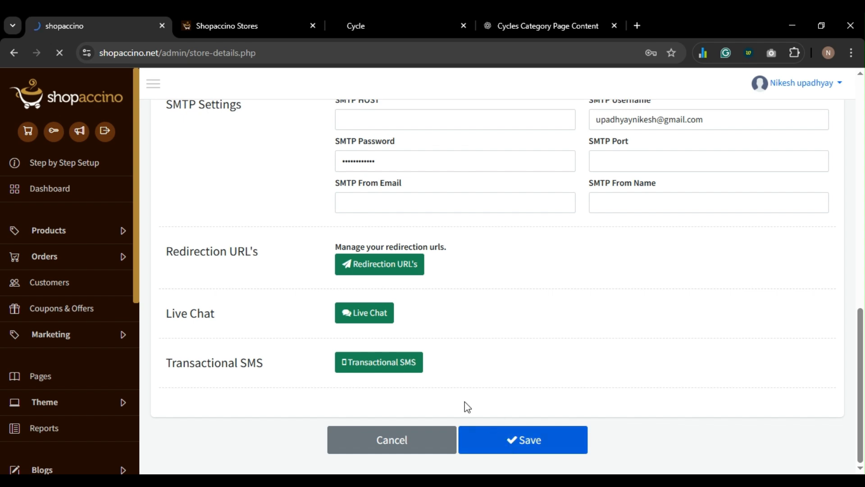
# - Recheck the storefront Cycle product page and reload it
pyautogui.click(376, 25)
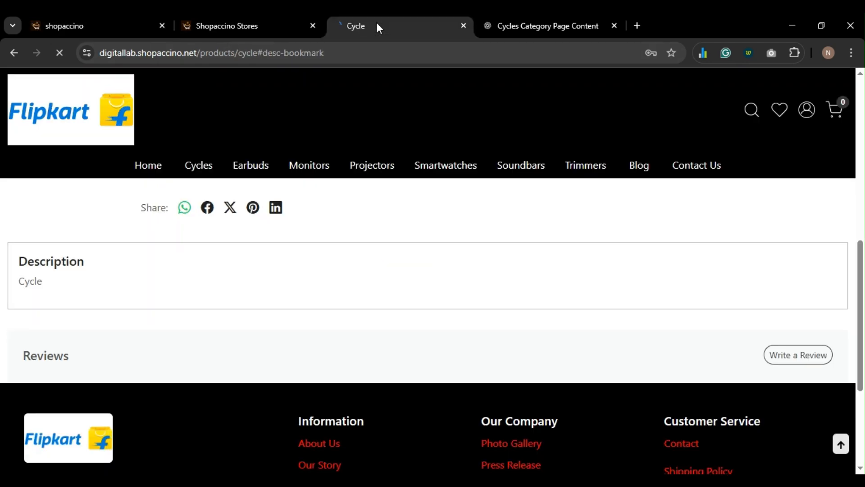
pyautogui.scroll(-4, 504, 308)
pyautogui.scroll(7, 507, 309)
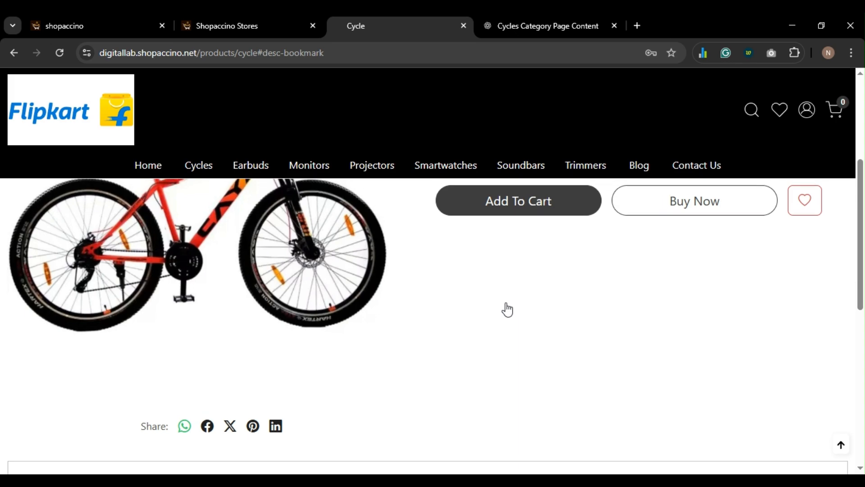
pyautogui.scroll(5, 507, 307)
pyautogui.press('F5')
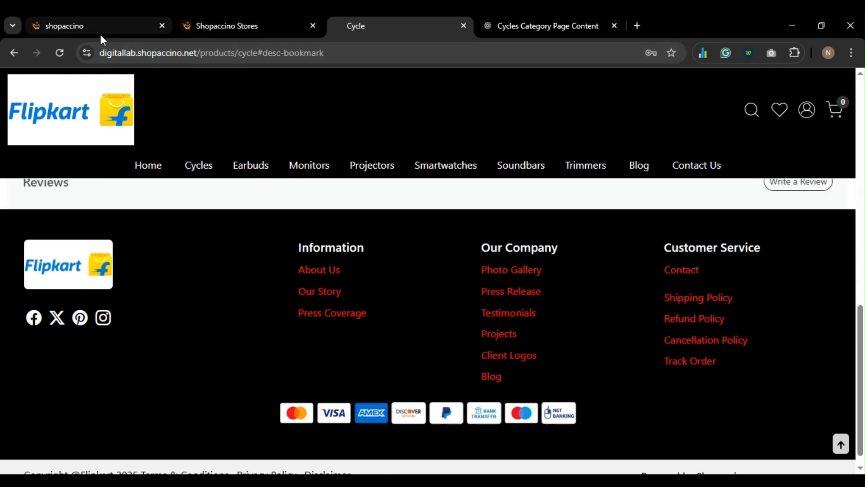
# - Open the admin products list in a new tab from the Products menu
pyautogui.click(100, 31)
pyautogui.scroll(-4, 463, 272)
pyautogui.scroll(3, 460, 270)
pyautogui.scroll(-10, 457, 269)
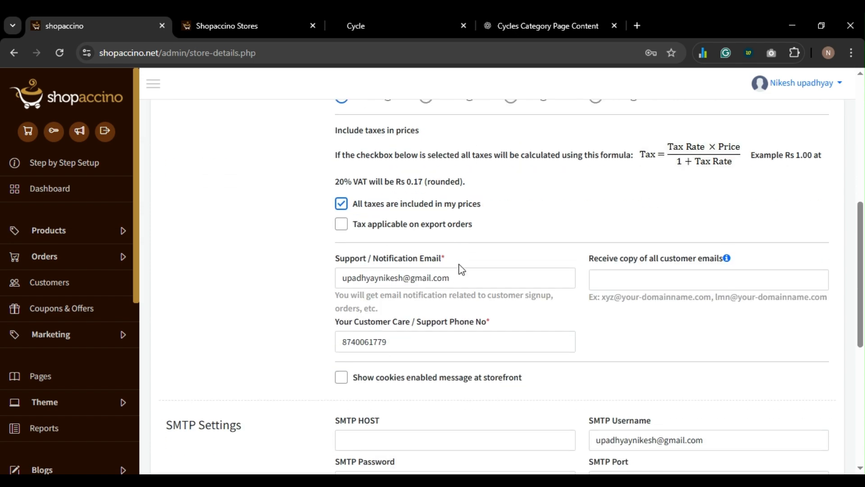
pyautogui.scroll(13, 459, 265)
pyautogui.scroll(-7, 296, 371)
pyautogui.click(50, 231)
pyautogui.scroll(7, 187, 280)
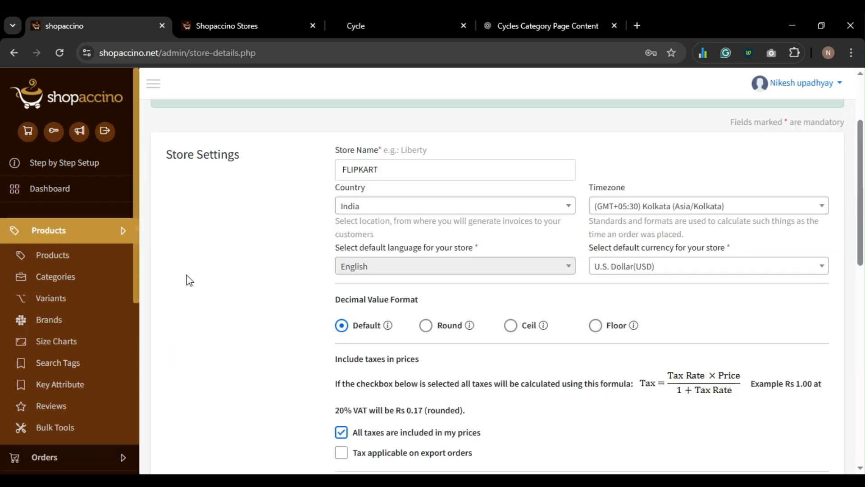
pyautogui.scroll(-12, 188, 280)
pyautogui.scroll(-1, 53, 270)
pyautogui.keyDown('ctrl'); pyautogui.click(53, 235); pyautogui.keyUp('ctrl')
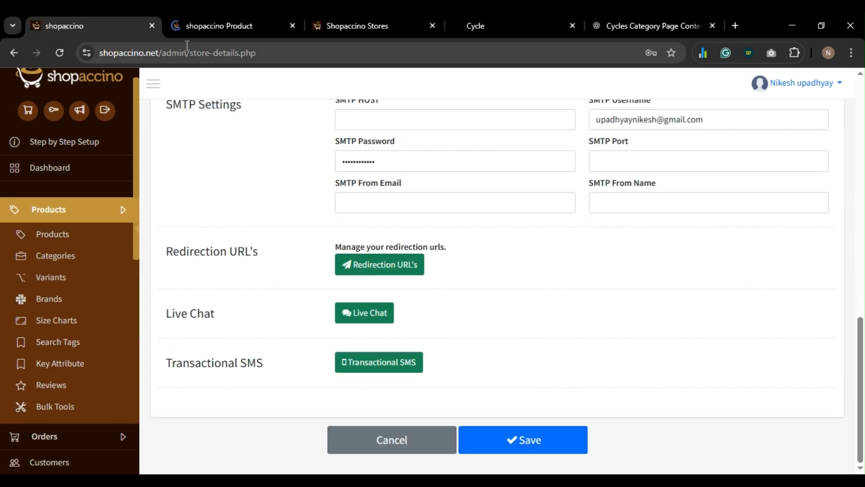
pyautogui.click(212, 27)
# - Review the Cycle product's inventory and pricing, then recheck the storefront Cycle tab
pyautogui.scroll(-5, 325, 195)
pyautogui.click(255, 179)
pyautogui.click(487, 199)
pyautogui.click(292, 26)
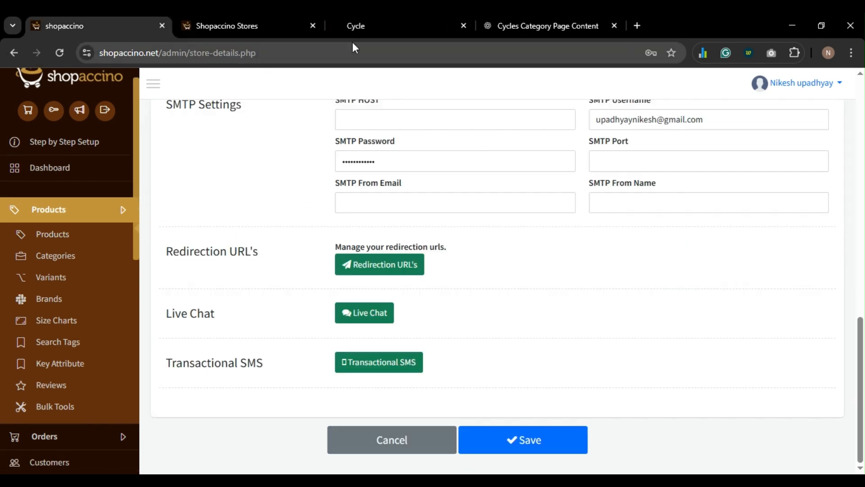
pyautogui.click(356, 26)
pyautogui.scroll(-4, 360, 304)
pyautogui.scroll(5, 361, 304)
# - Set the default store currency back to India Rupee (INR) and save Store Details
pyautogui.click(86, 26)
pyautogui.scroll(9, 421, 209)
pyautogui.scroll(1, 621, 184)
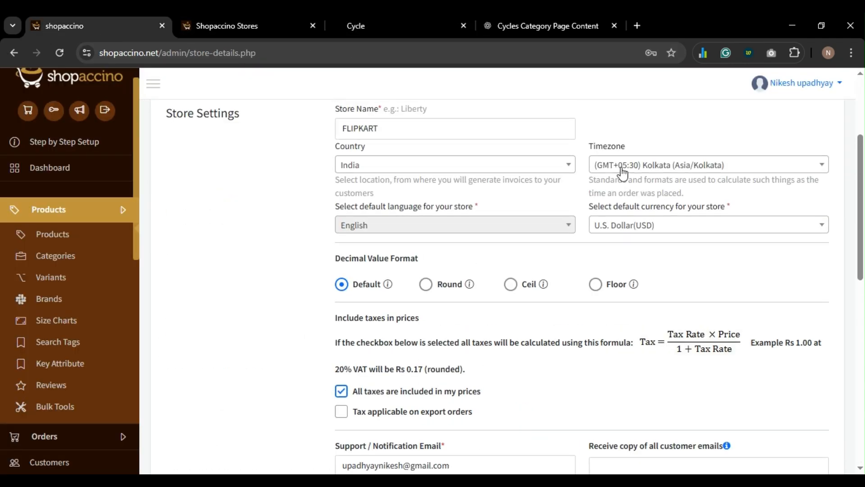
pyautogui.scroll(-1, 622, 168)
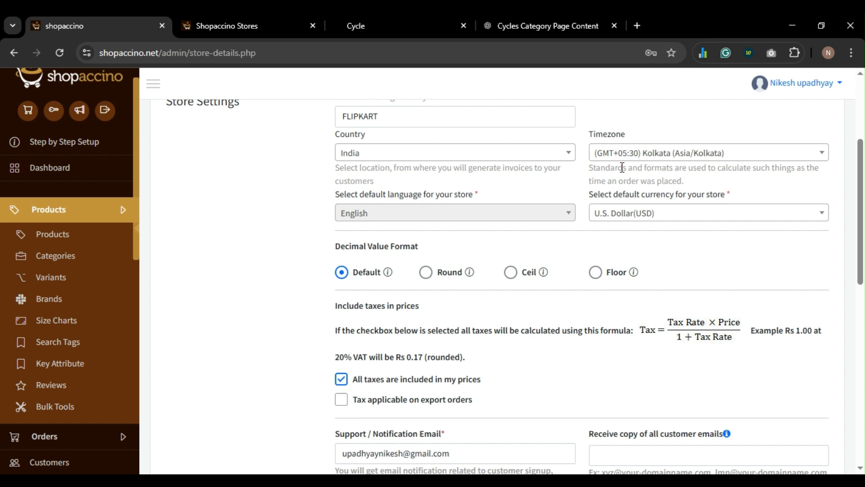
pyautogui.click(636, 219)
pyautogui.click(625, 253)
pyautogui.scroll(-10, 617, 266)
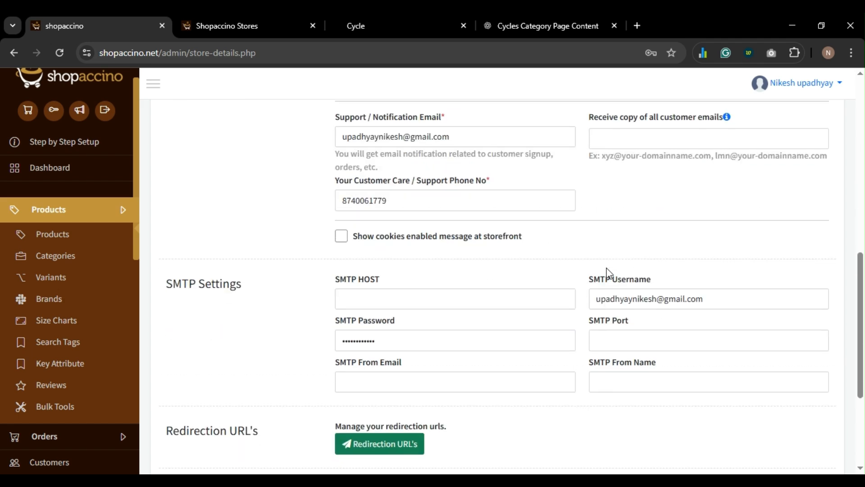
pyautogui.click(531, 439)
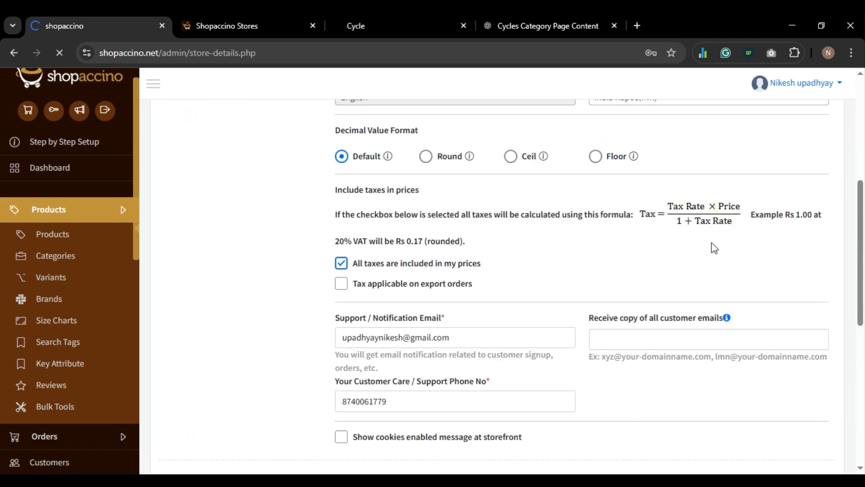
pyautogui.click(674, 379)
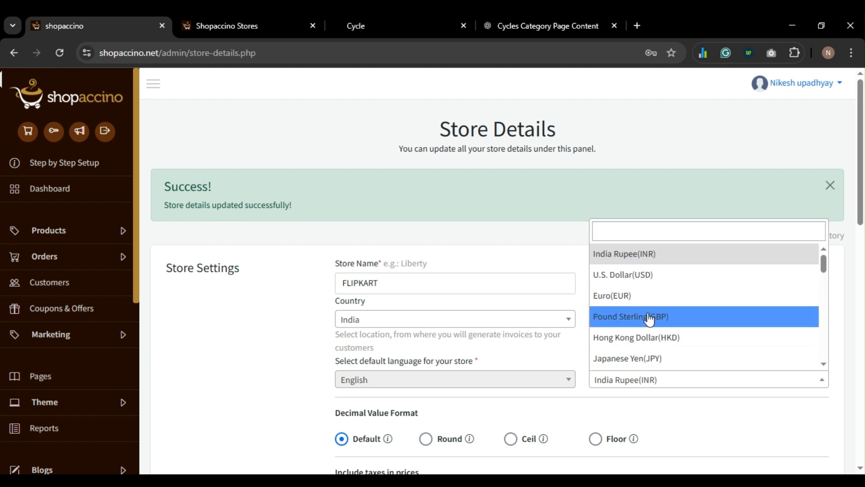
# - Close the currency list, keeping India Rupee (INR) as the default currency
pyautogui.scroll(-4, 698, 328)
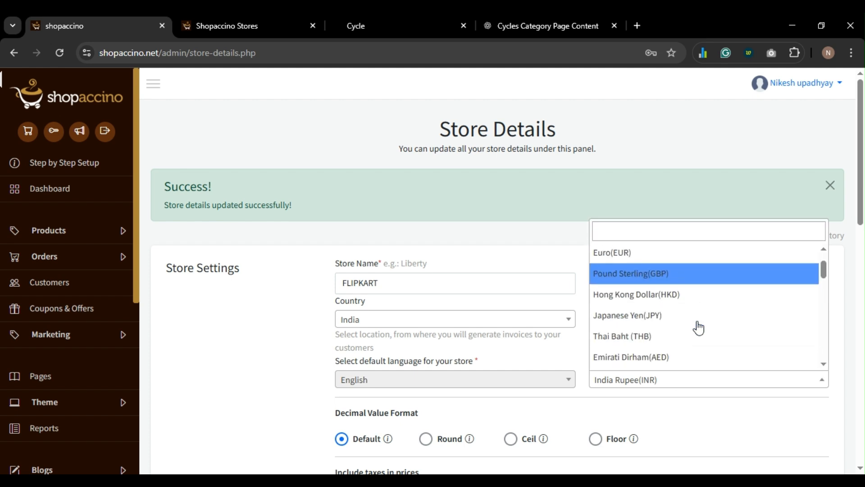
pyautogui.scroll(-5, 683, 315)
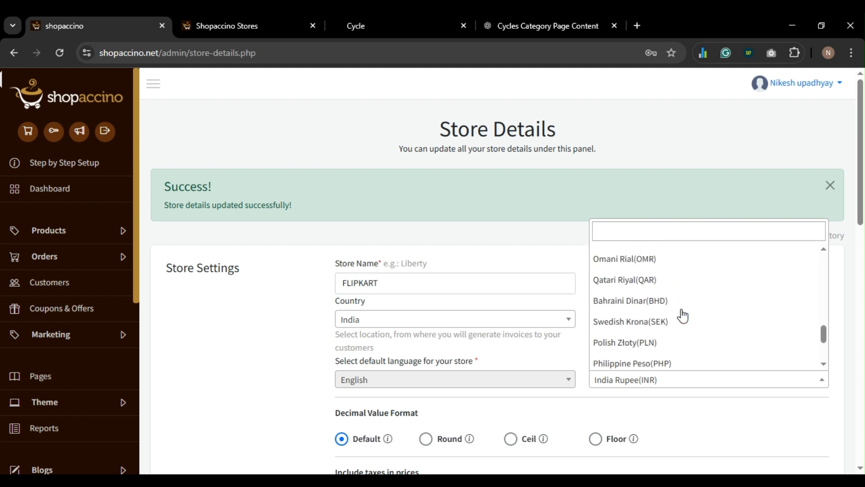
pyautogui.click(304, 380)
pyautogui.scroll(-3, 592, 293)
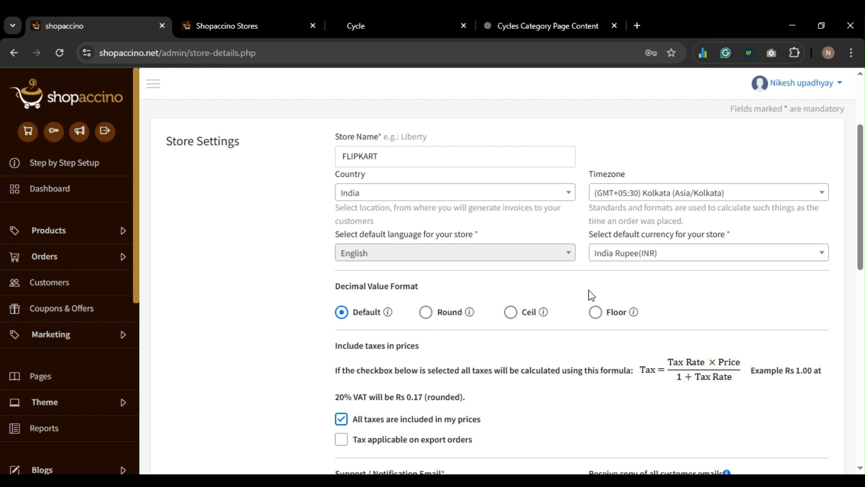
pyautogui.scroll(-1, 591, 295)
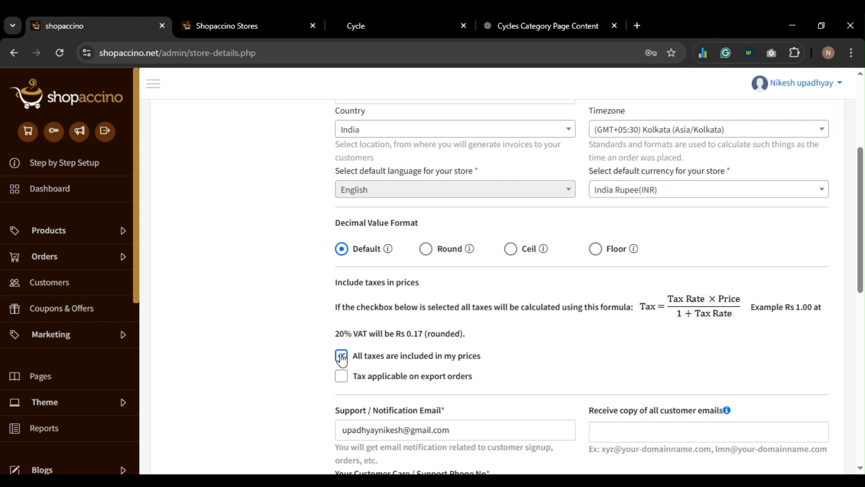
pyautogui.scroll(-1, 311, 344)
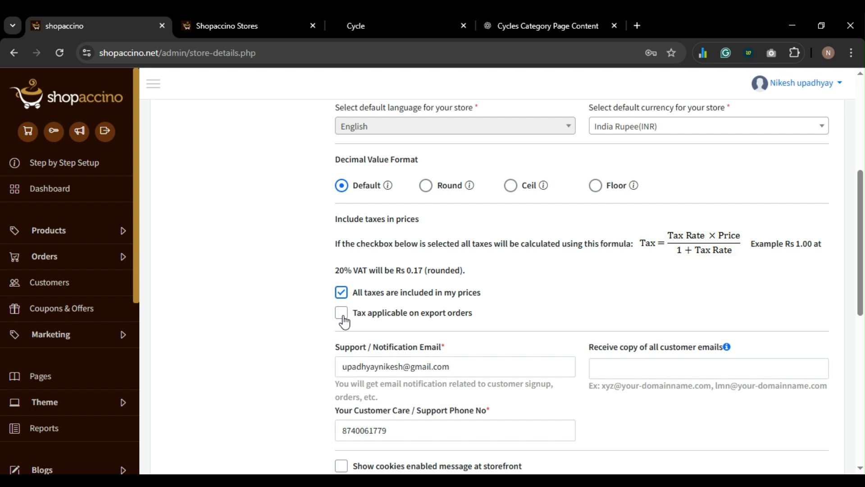
# - Toggle tax on export orders on and back off, then save the store details
pyautogui.click(343, 321)
pyautogui.click(343, 322)
pyautogui.scroll(-2, 343, 321)
pyautogui.scroll(-1, 345, 320)
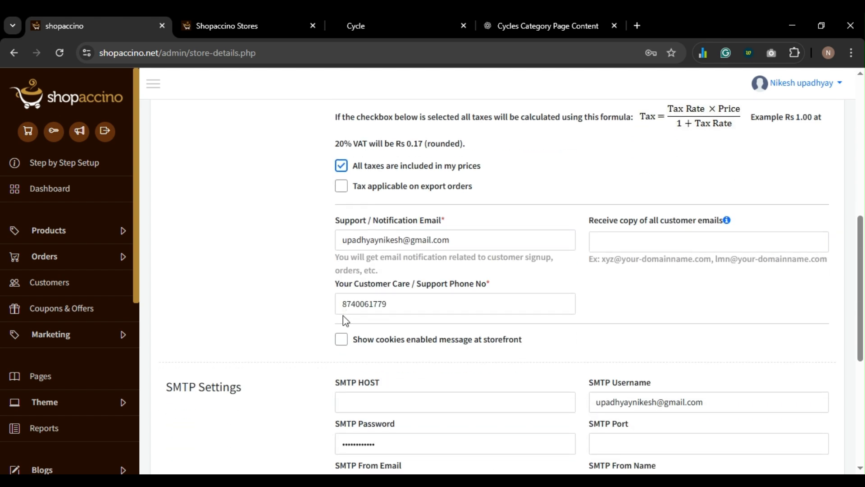
pyautogui.scroll(-1, 345, 321)
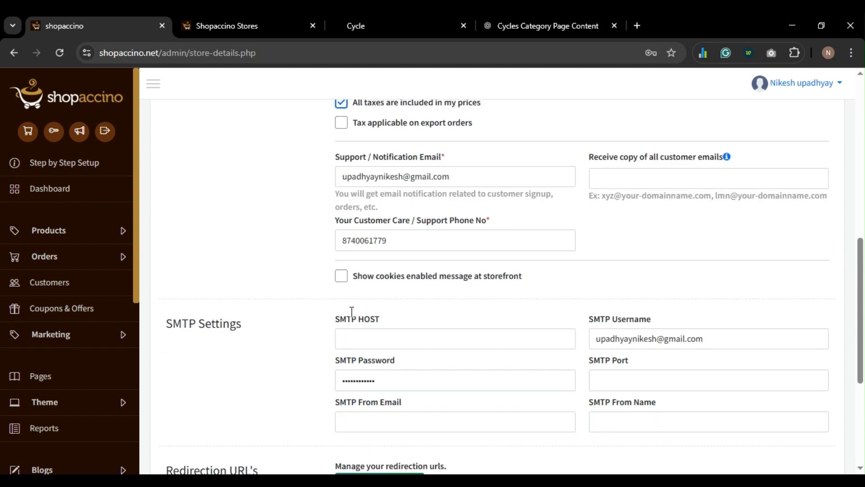
pyautogui.scroll(-1, 350, 318)
pyautogui.scroll(-3, 351, 314)
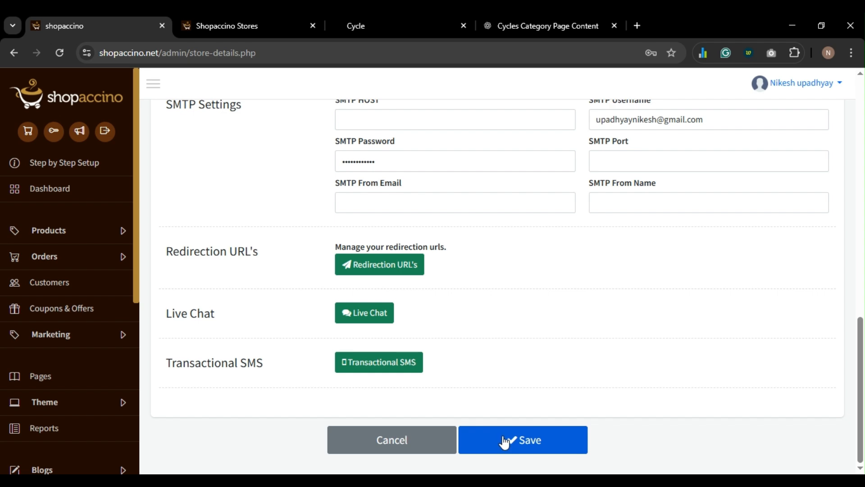
pyautogui.click(504, 437)
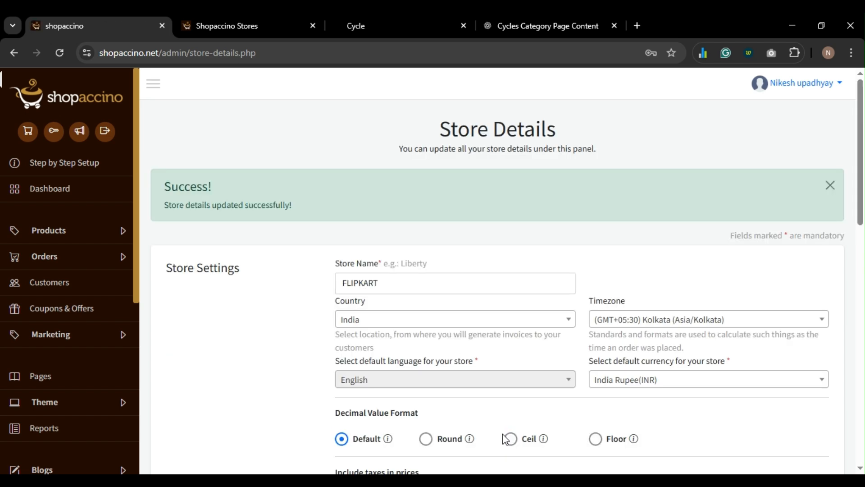
# - Enable tax for export orders and save the store details
pyautogui.scroll(-6, 471, 383)
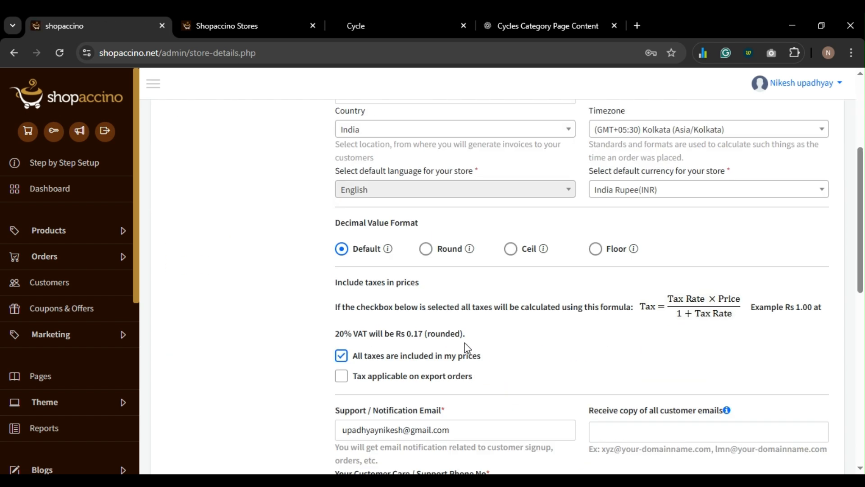
pyautogui.click(388, 314)
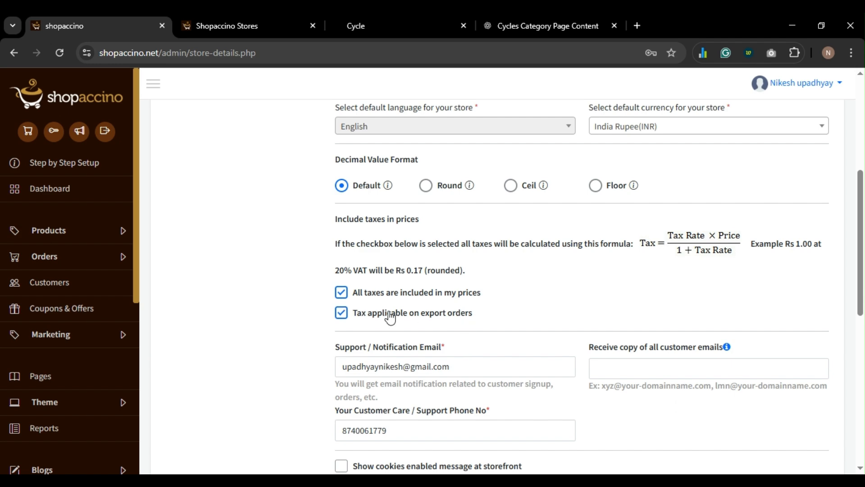
pyautogui.scroll(-10, 471, 308)
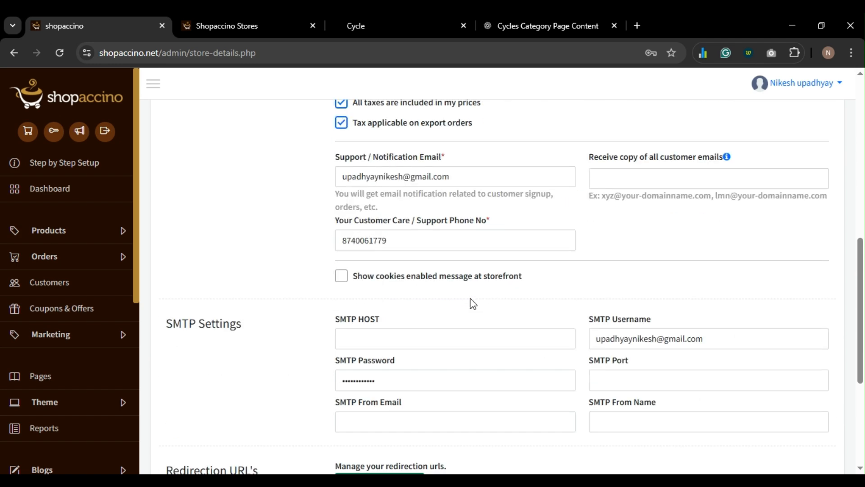
pyautogui.click(501, 430)
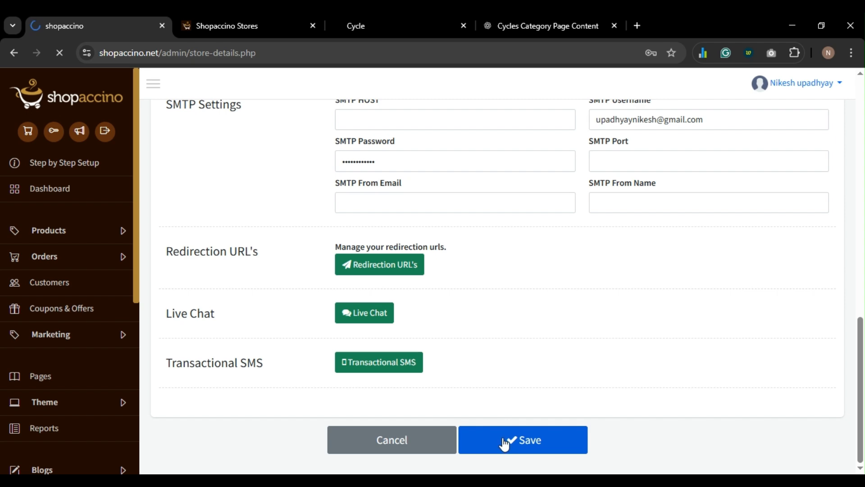
# - Open Payment Options from the Settings menu
pyautogui.scroll(-5, 178, 311)
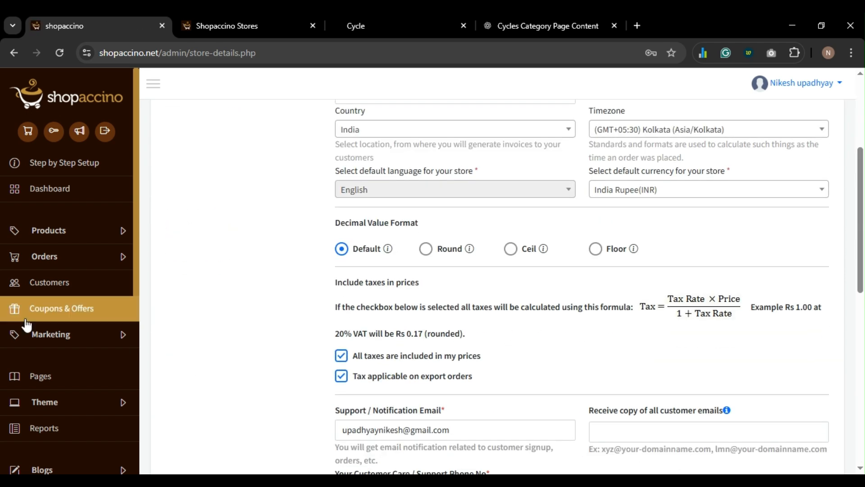
pyautogui.scroll(-6, 58, 309)
pyautogui.click(61, 272)
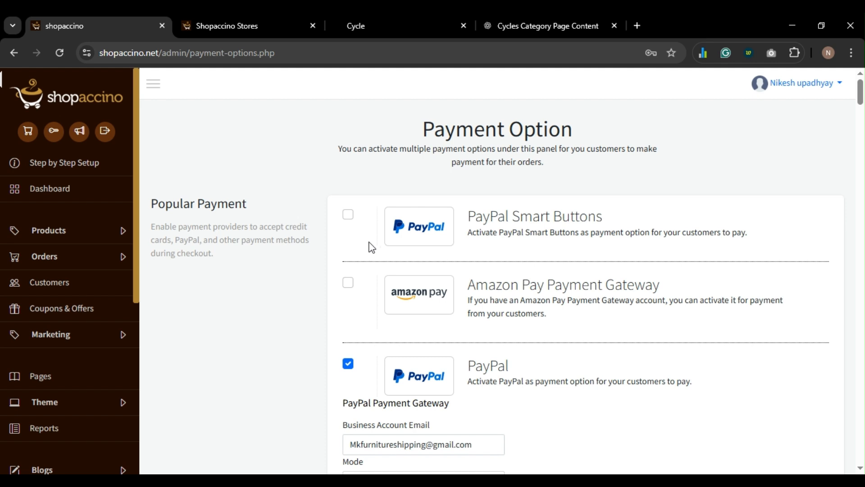
# - Scroll through the payment gateway list to review the available options
pyautogui.scroll(-1, 370, 248)
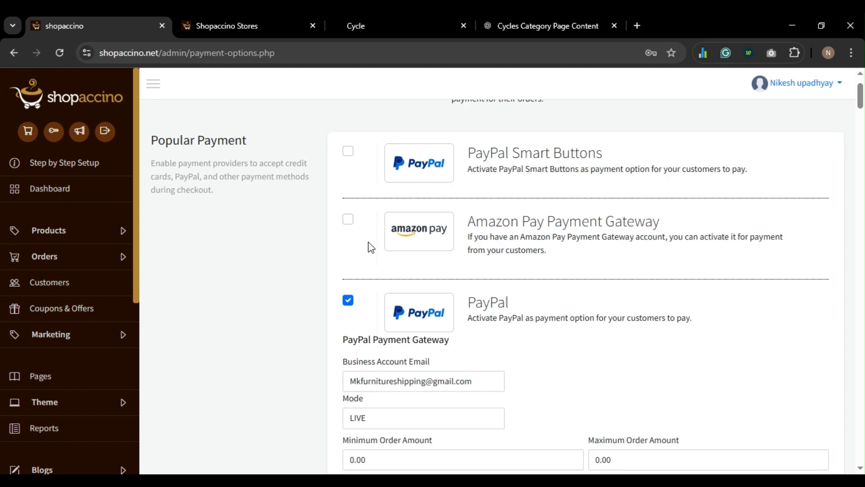
pyautogui.scroll(-5, 355, 207)
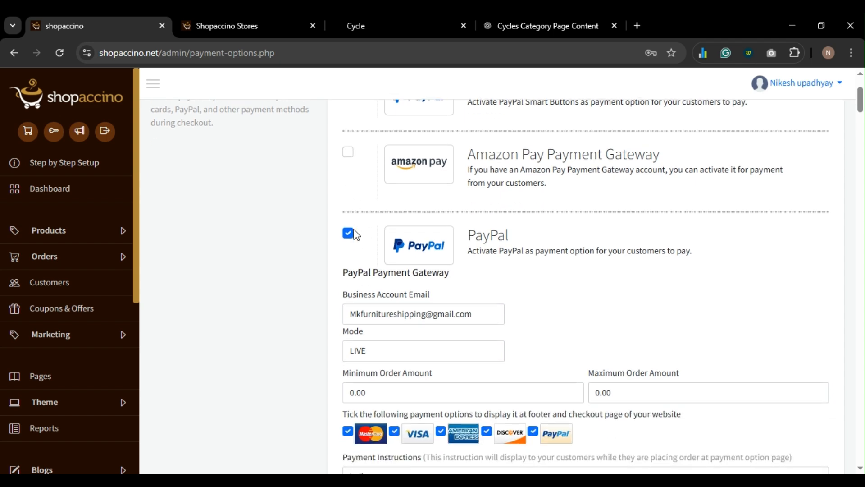
pyautogui.scroll(-5, 356, 233)
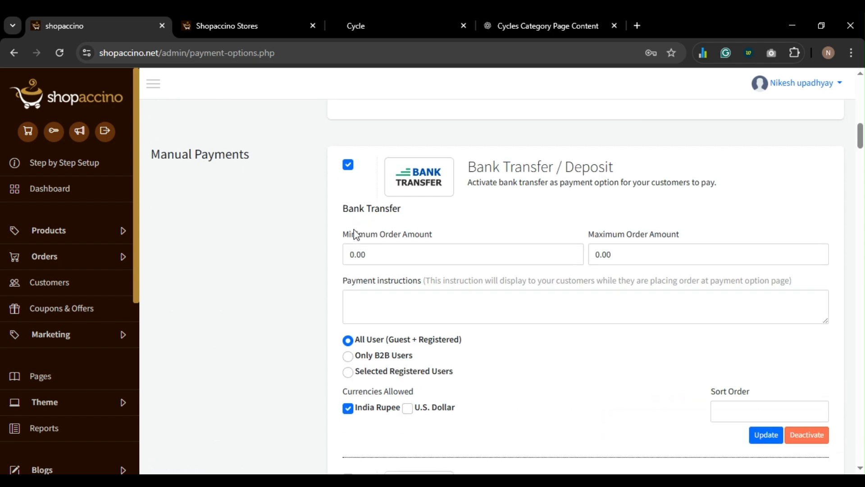
pyautogui.scroll(-8, 356, 234)
pyautogui.scroll(-10, 356, 234)
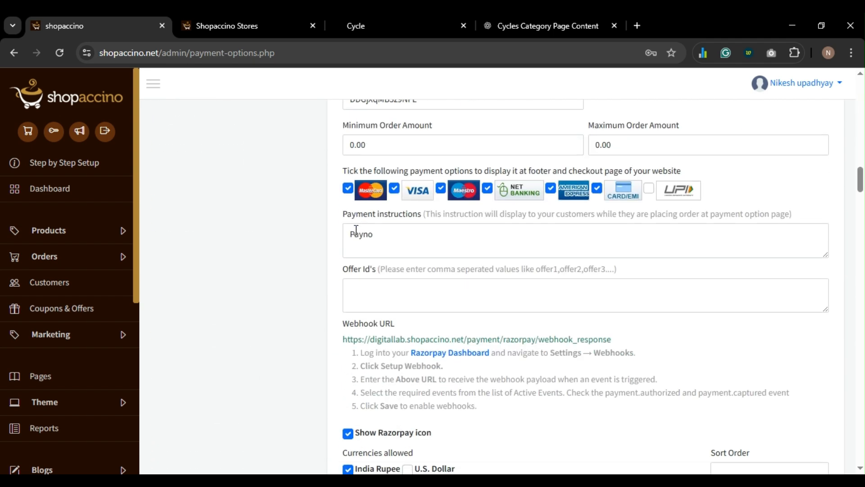
pyautogui.scroll(-1, 360, 238)
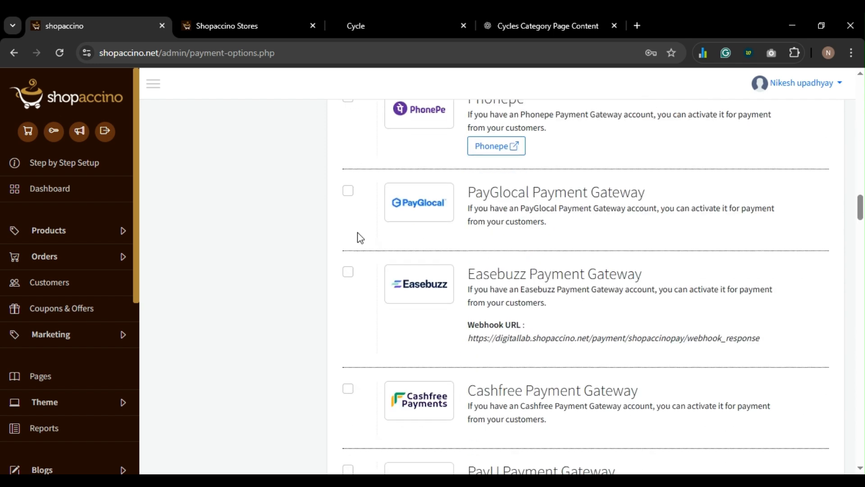
pyautogui.scroll(-4, 366, 240)
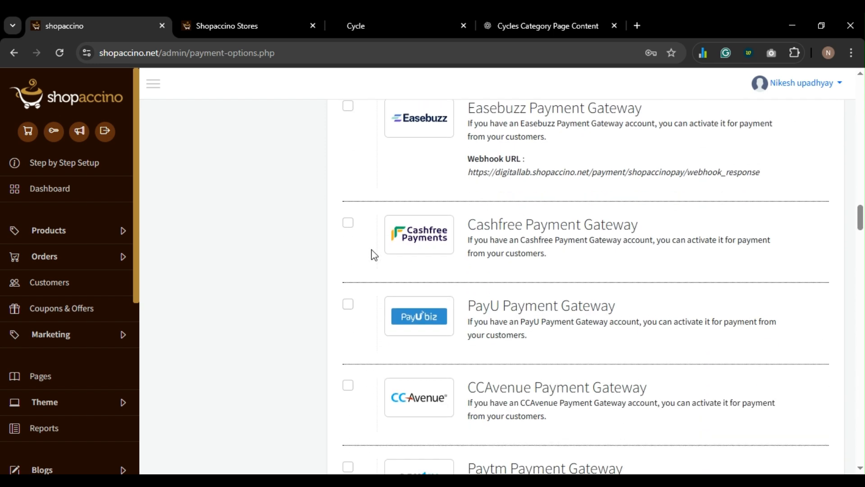
pyautogui.scroll(-4, 371, 250)
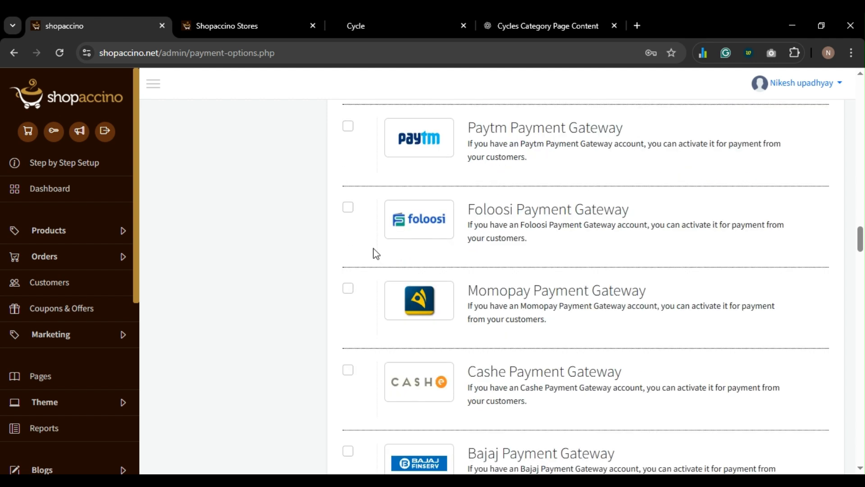
pyautogui.scroll(-8, 318, 284)
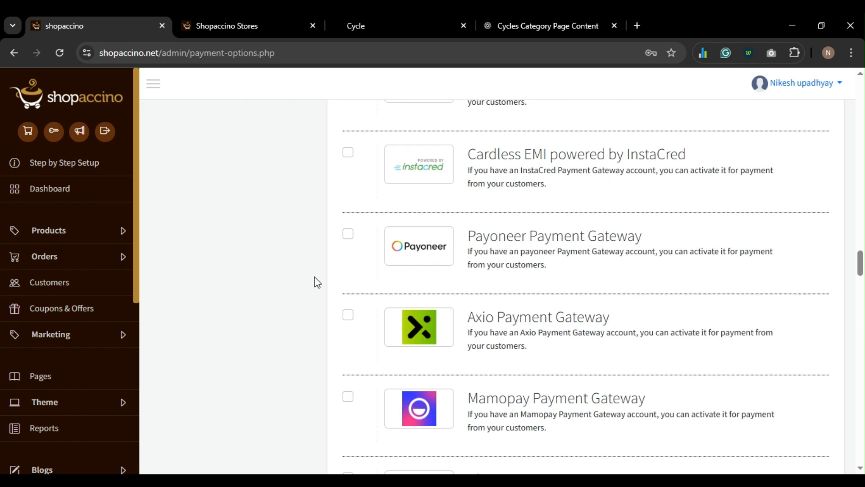
pyautogui.scroll(-20, 318, 283)
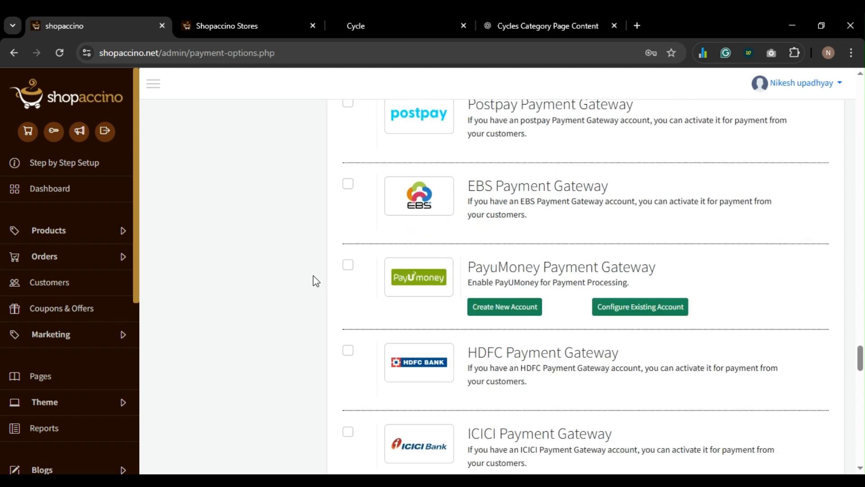
pyautogui.scroll(-20, 316, 282)
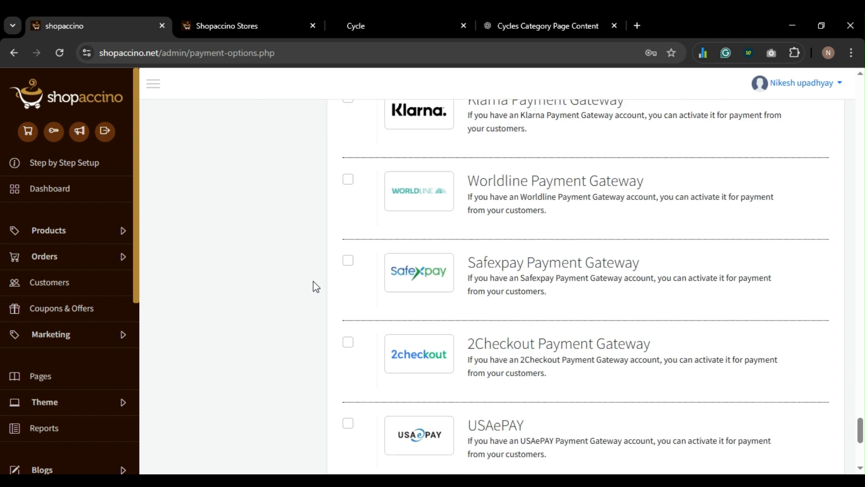
pyautogui.scroll(-7, 314, 282)
pyautogui.scroll(4, 314, 280)
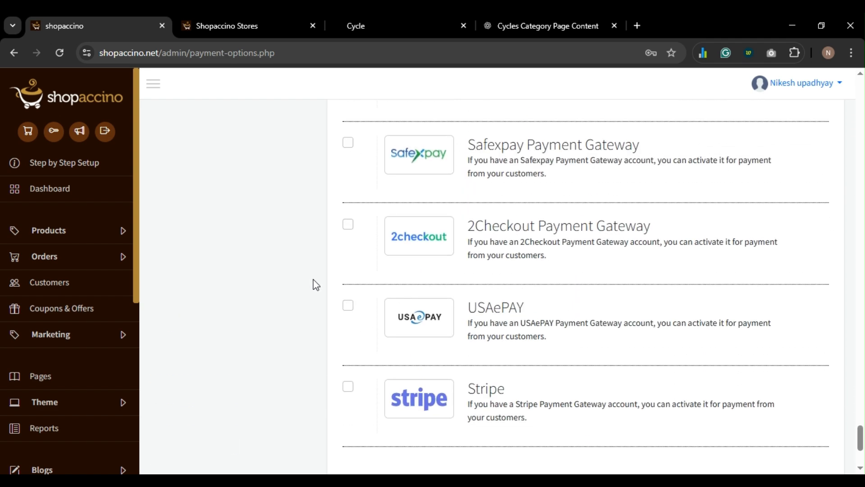
pyautogui.scroll(4, 313, 280)
# - Search the page for 'Cash o' to find the Cash On Delivery option
pyautogui.hotkey('ctrl', 'f')
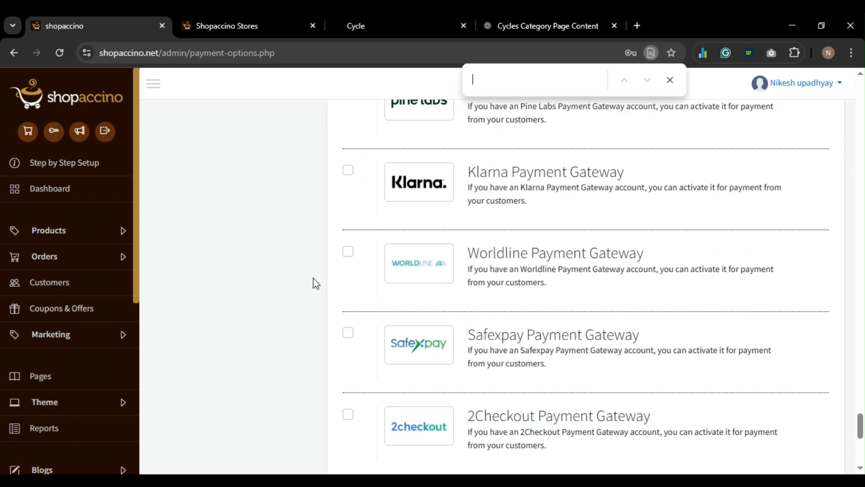
pyautogui.write('Cash o')
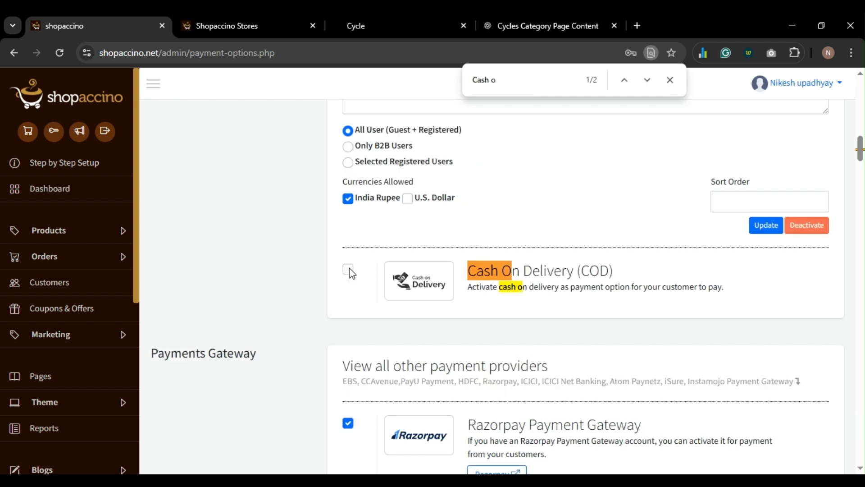
pyautogui.scroll(-5, 18, 280)
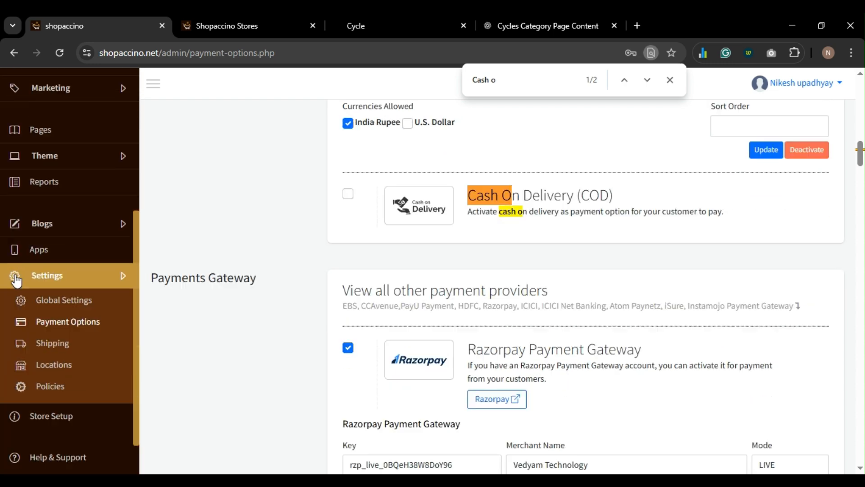
# - Open the shipping settings, then start and dismiss a Rest of World zone form
pyautogui.click(52, 343)
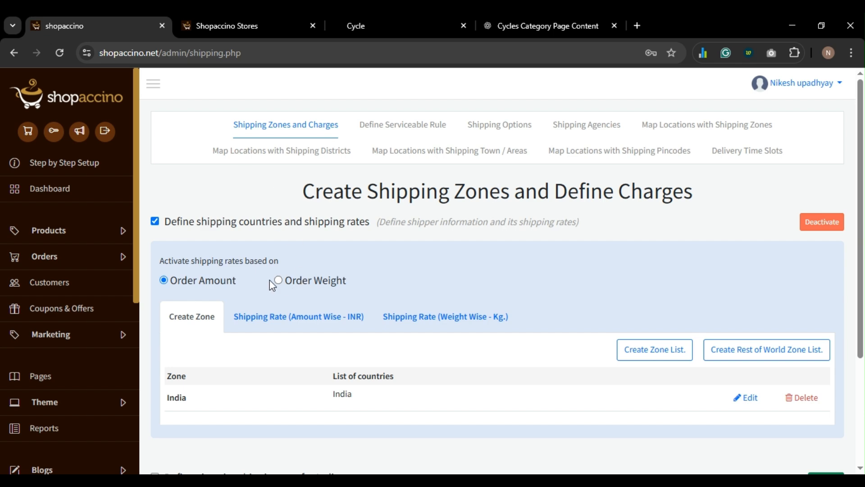
pyautogui.scroll(-3, 270, 284)
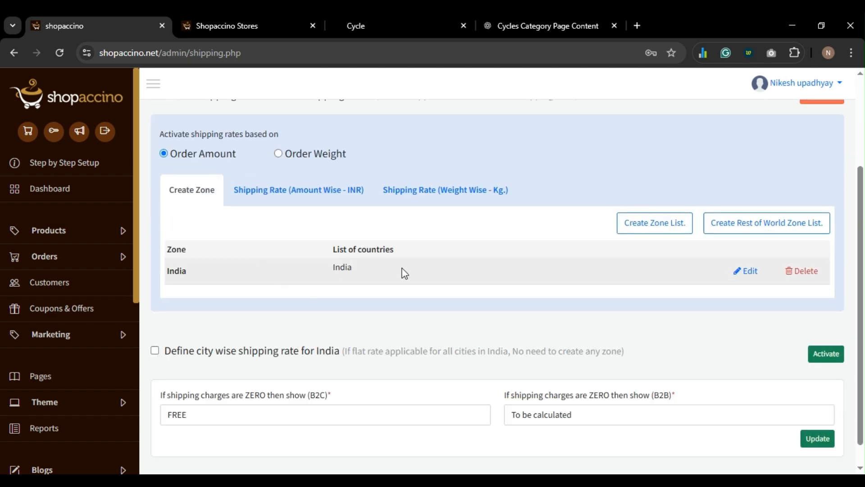
pyautogui.click(744, 234)
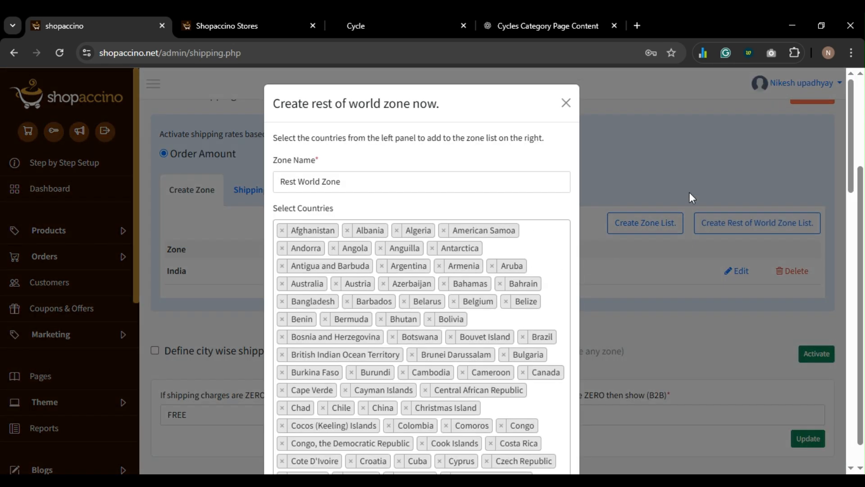
pyautogui.click(689, 192)
pyautogui.scroll(-1, 582, 252)
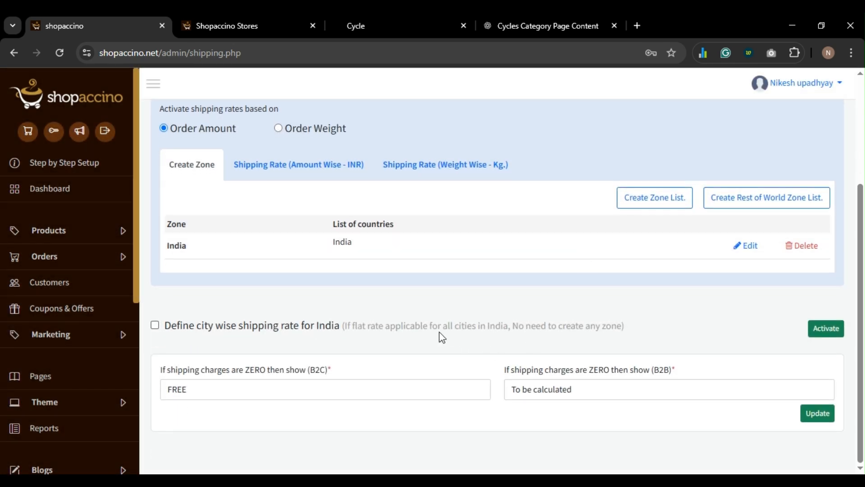
pyautogui.scroll(3, 442, 337)
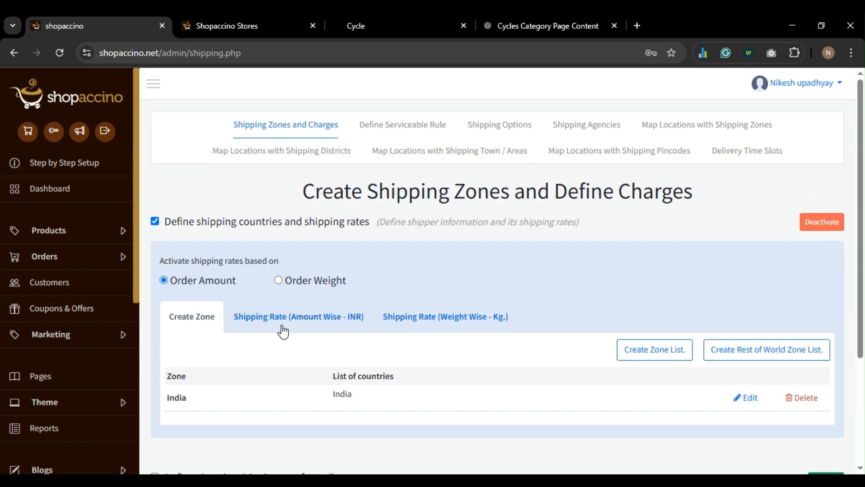
# - In the Amount Wise table, set India's second row to 100–999 with rate 70
pyautogui.click(283, 328)
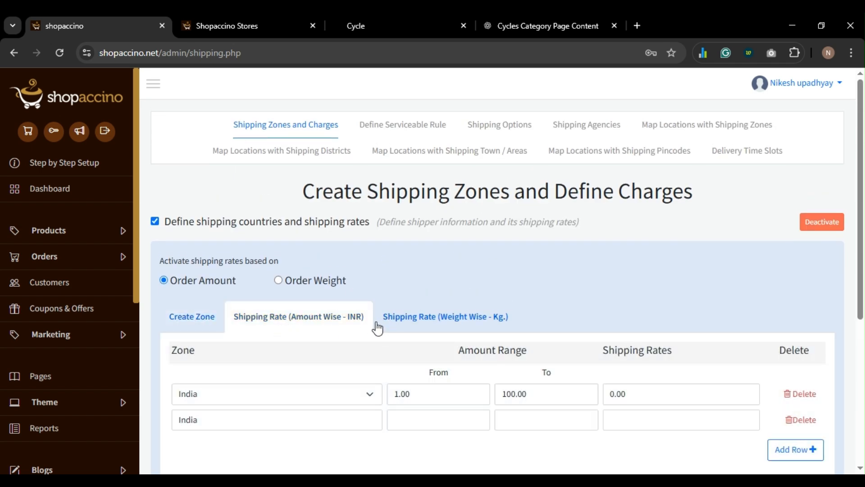
pyautogui.scroll(-3, 369, 330)
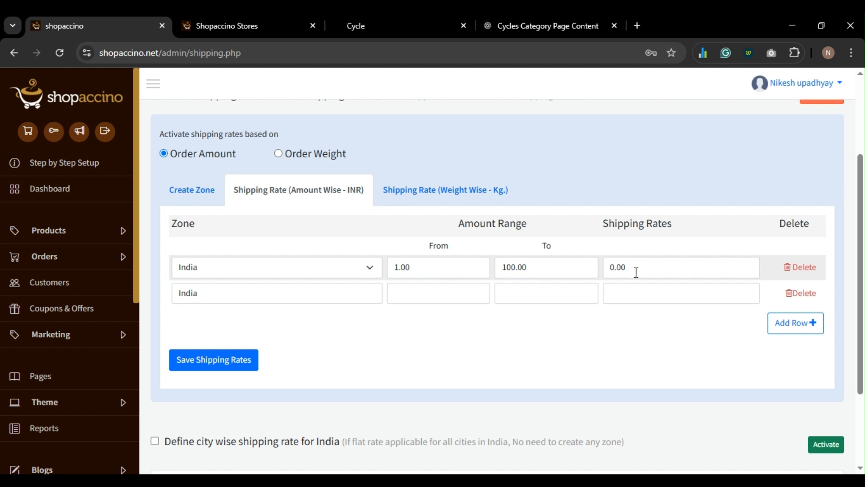
pyautogui.click(435, 293)
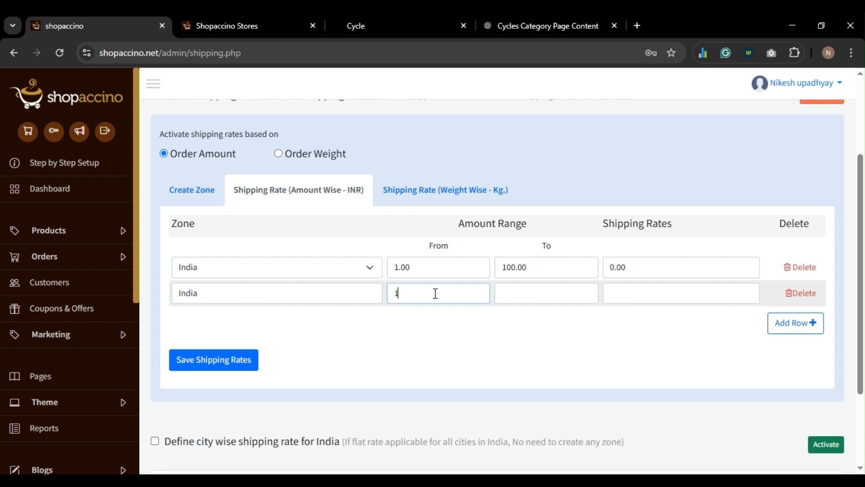
pyautogui.write('1000')
pyautogui.doubleClick(439, 295)
pyautogui.write('100')
pyautogui.click(512, 293)
pyautogui.write('999')
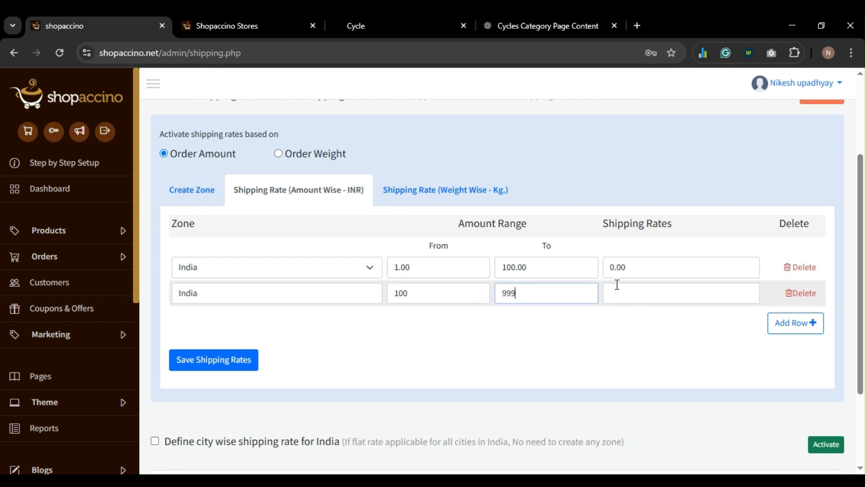
pyautogui.click(616, 285)
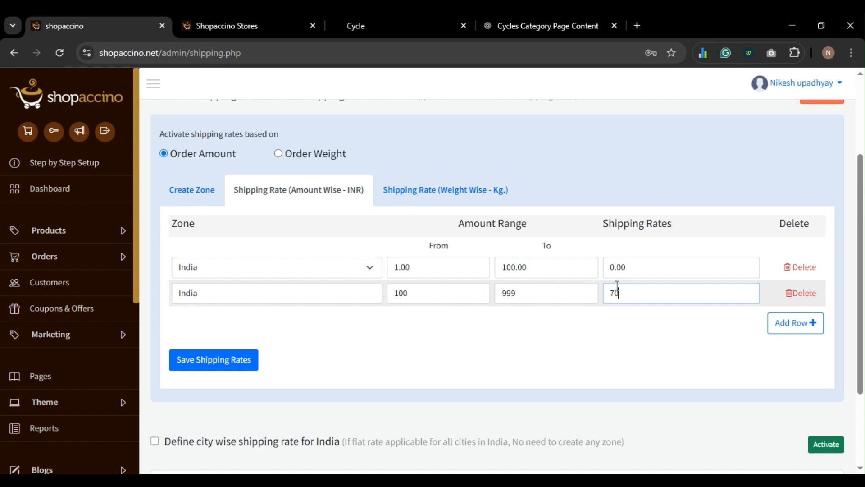
# - Add another India row to the rate table and switch to the Weight Wise table
pyautogui.click(791, 326)
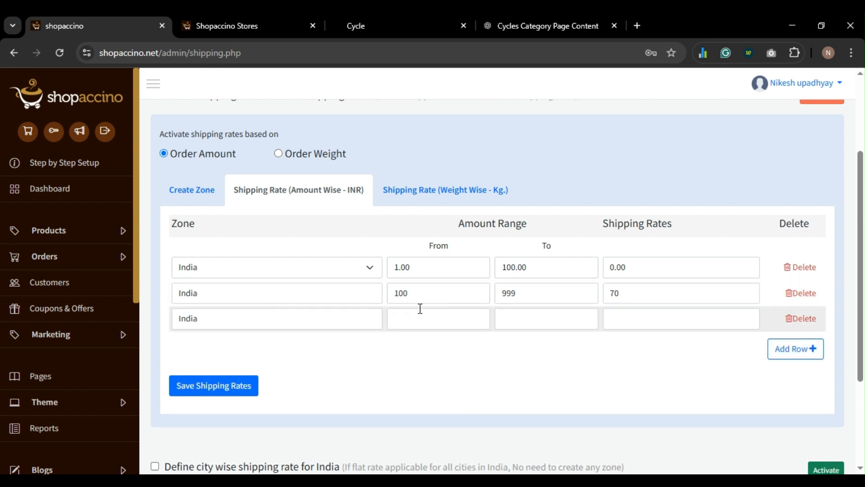
pyautogui.scroll(-3, 328, 324)
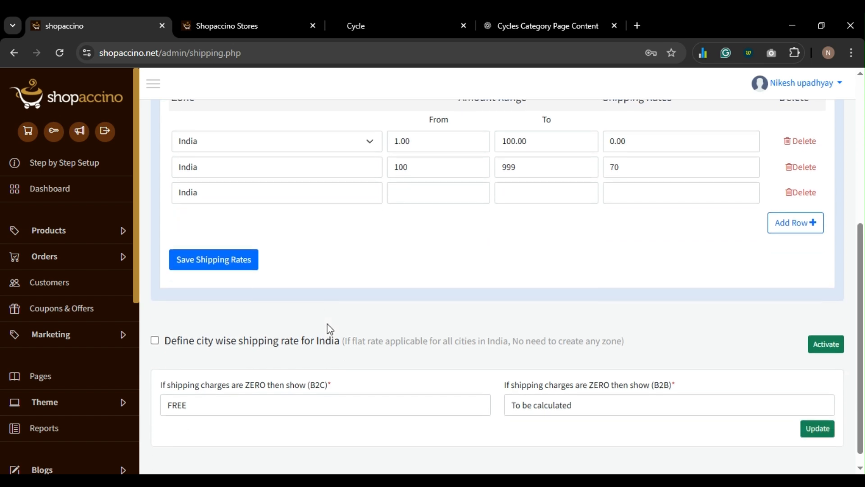
pyautogui.scroll(6, 328, 332)
pyautogui.click(430, 311)
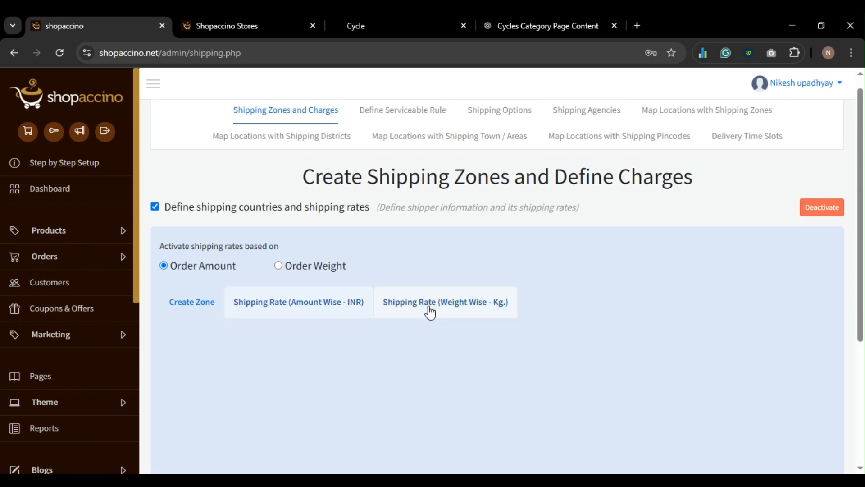
# - Enter India's first weight band, 0.10 to 1 kg, charging 100
pyautogui.scroll(-3, 405, 306)
pyautogui.click(433, 250)
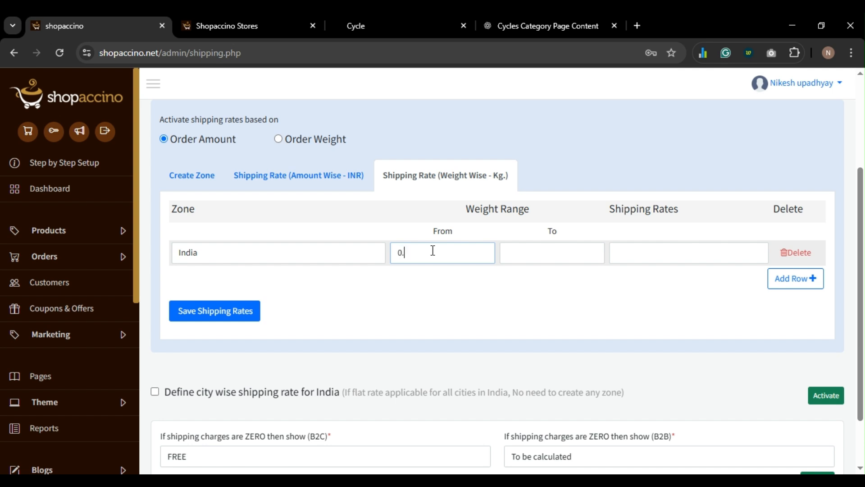
pyautogui.write('0.10')
pyautogui.click(517, 260)
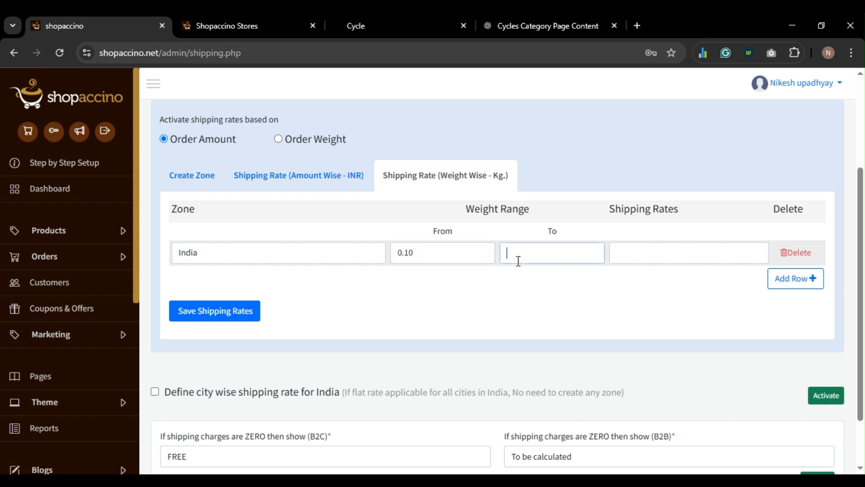
pyautogui.write('1')
pyautogui.click(634, 255)
pyautogui.write('100')
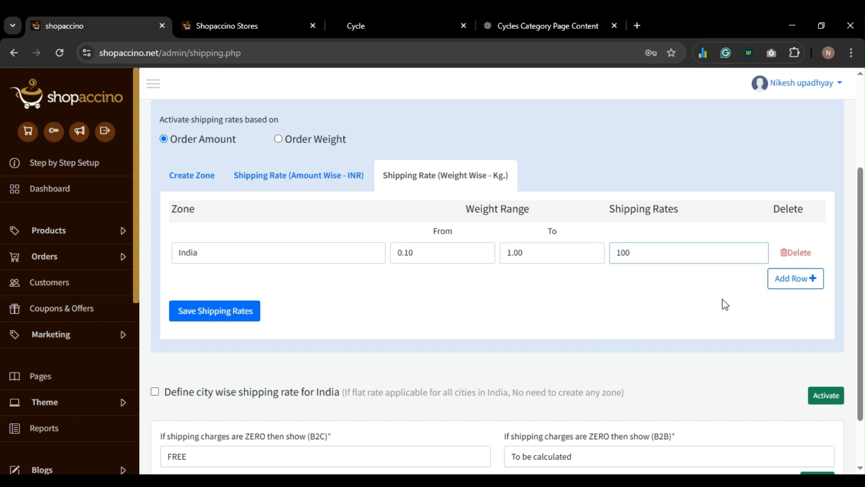
# - Add a second India weight band from 1.00 to 6.00 kg charging 200
pyautogui.click(794, 287)
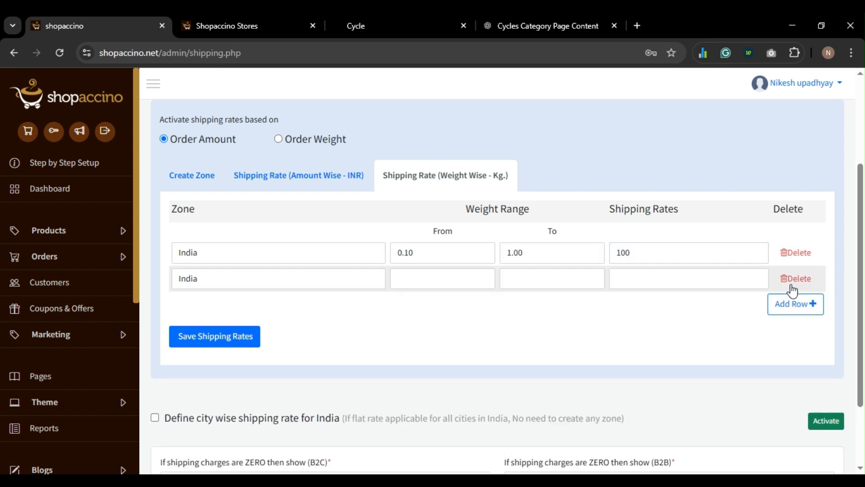
pyautogui.click(429, 283)
pyautogui.write('1.00')
pyautogui.click(518, 286)
pyautogui.write('6.00')
pyautogui.click(611, 284)
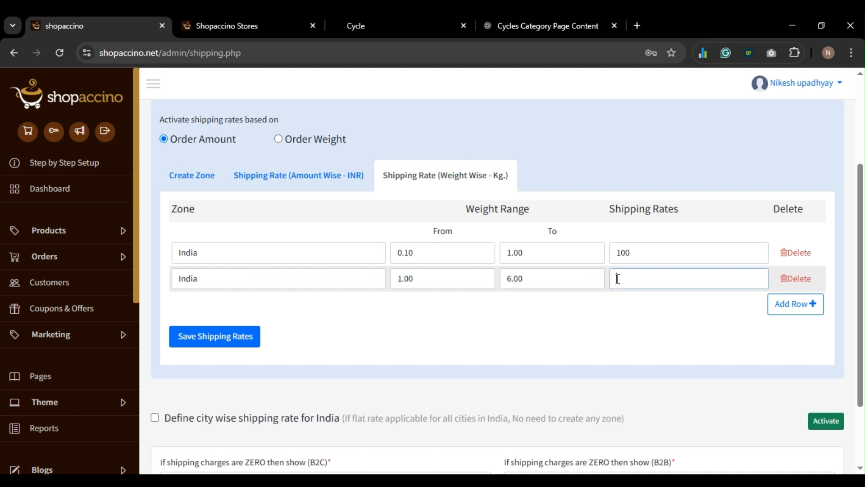
pyautogui.write('200')
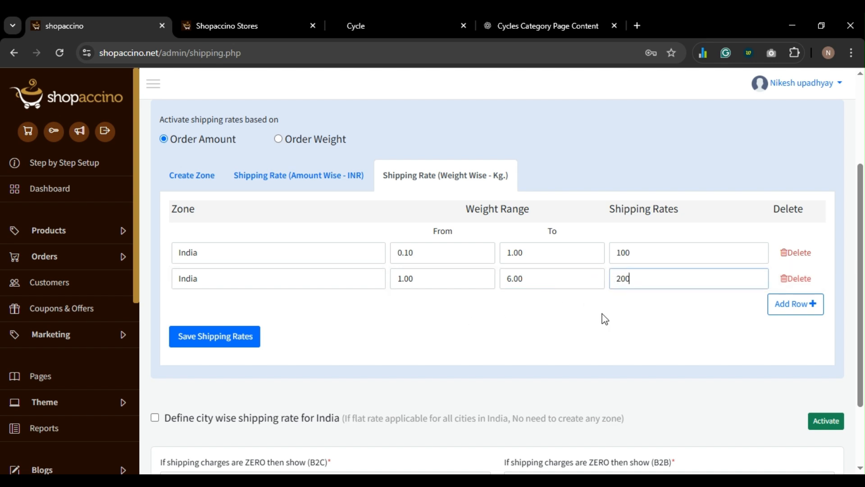
pyautogui.scroll(-1, 228, 374)
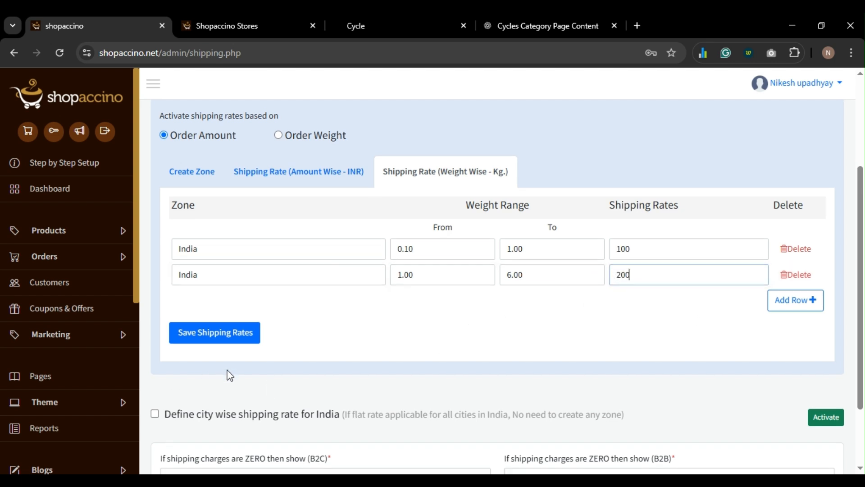
pyautogui.scroll(-2, 230, 375)
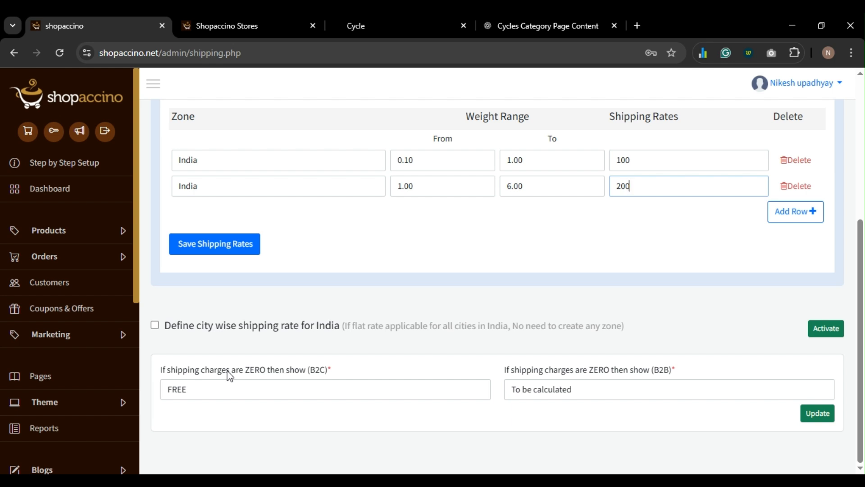
pyautogui.scroll(5, 229, 374)
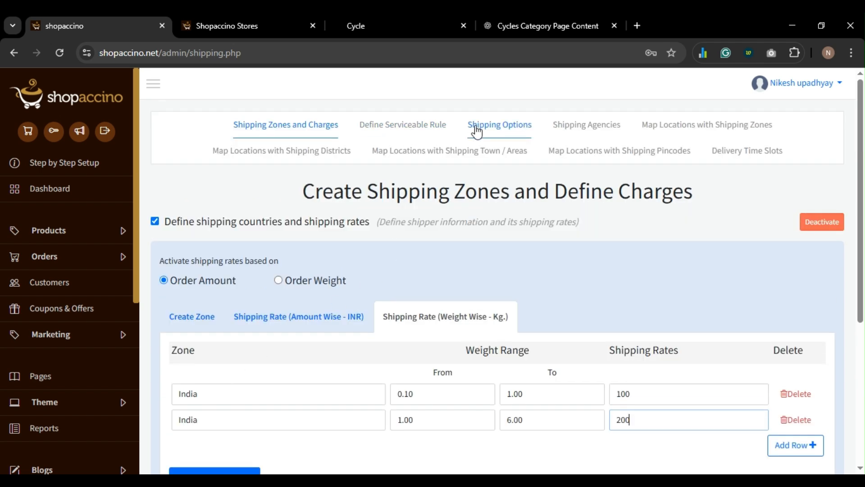
# - Review the serviceable rule: courier shipping set to Shipping Everywhere with no pincode check
pyautogui.click(411, 129)
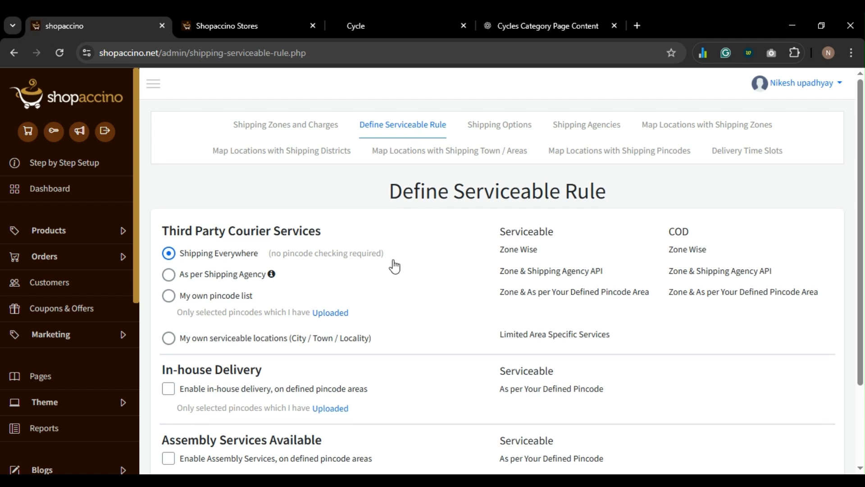
pyautogui.scroll(-2, 394, 266)
pyautogui.scroll(-1, 224, 243)
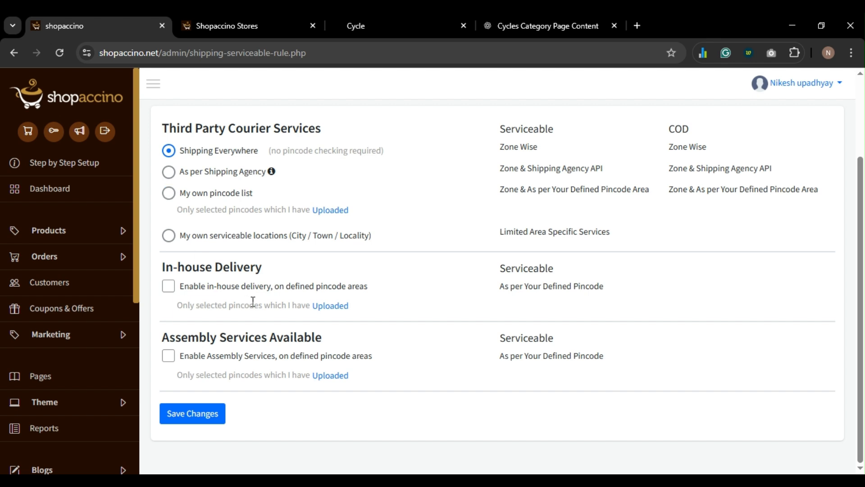
pyautogui.scroll(2, 253, 301)
pyautogui.scroll(-2, 250, 300)
# - Review Shipping Options: Standard Shipping on for B2C, both Express Shipping options unchecked
pyautogui.scroll(2, 333, 308)
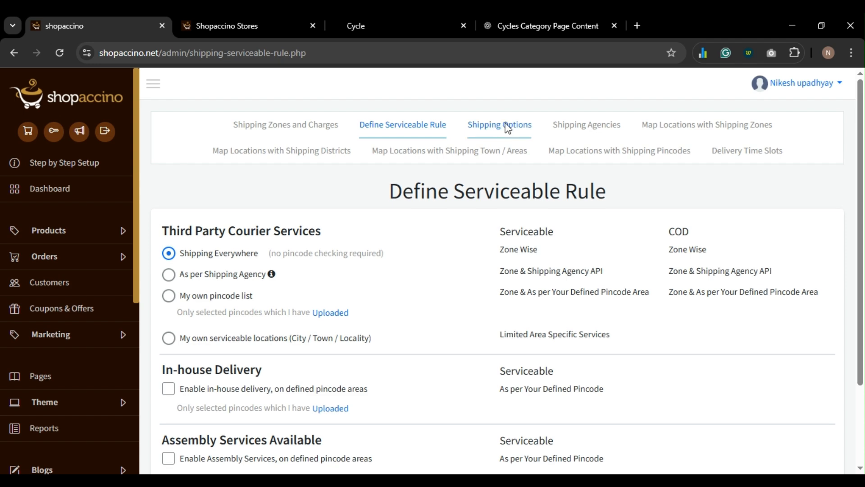
pyautogui.click(504, 128)
pyautogui.scroll(-4, 467, 216)
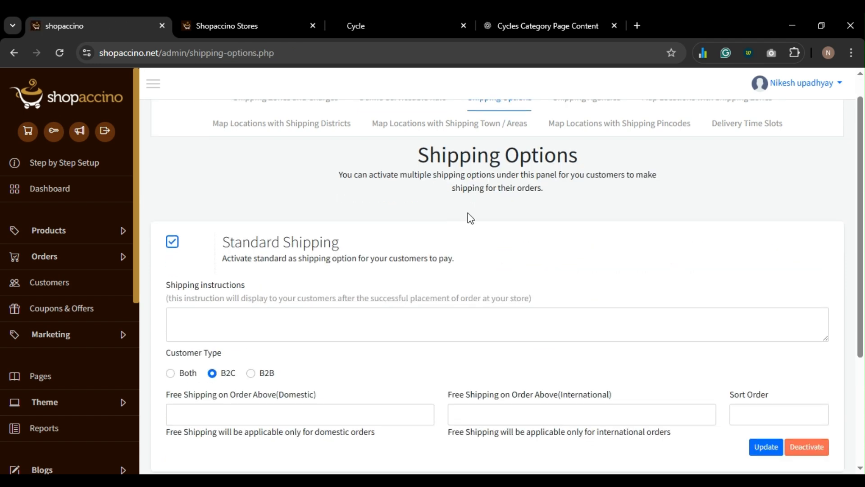
pyautogui.scroll(4, 467, 223)
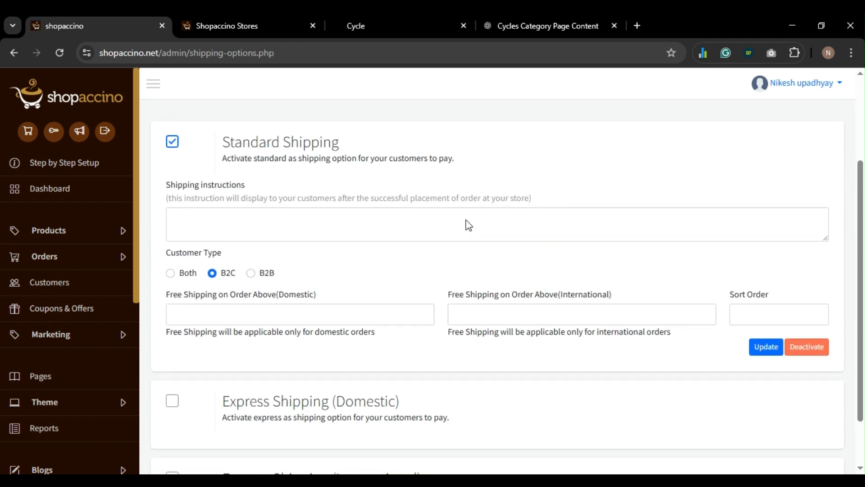
pyautogui.scroll(-4, 467, 223)
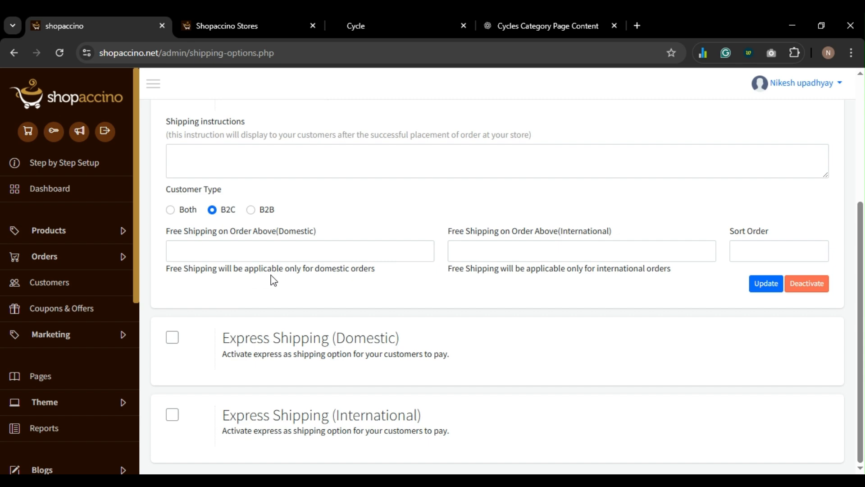
pyautogui.scroll(4, 272, 280)
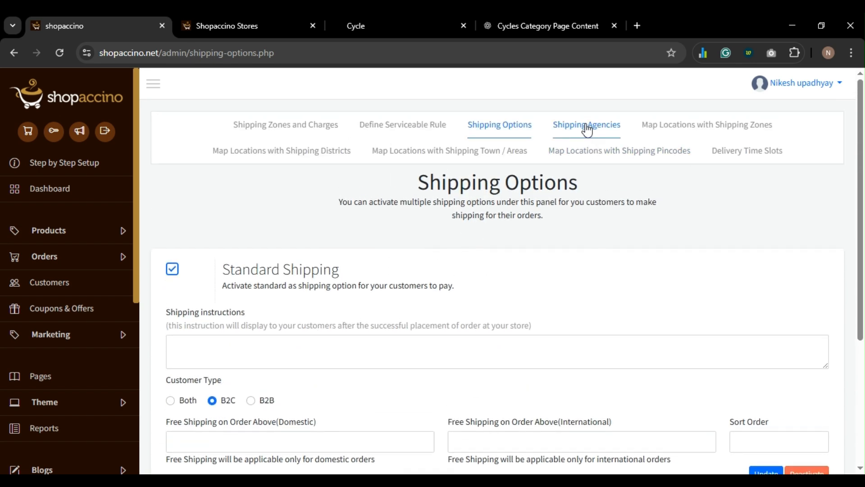
# - Scroll the Shipping Agencies carrier list from FedEx down to Australia Post
pyautogui.click(586, 127)
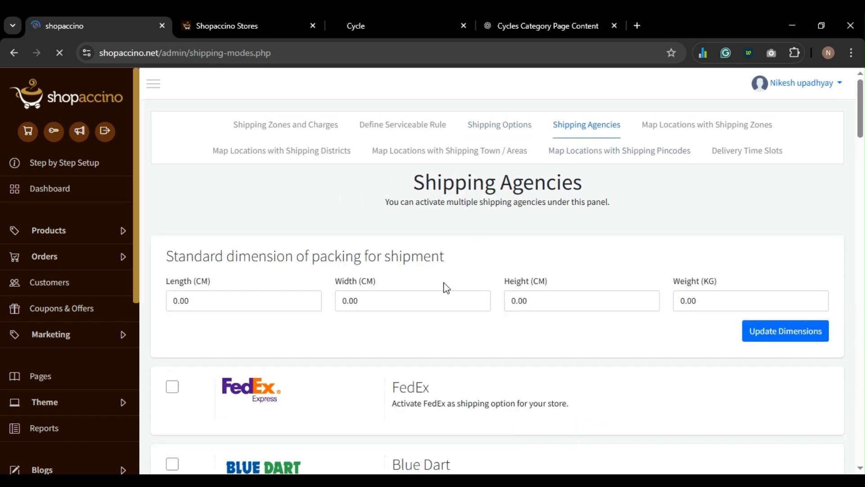
pyautogui.scroll(-3, 348, 293)
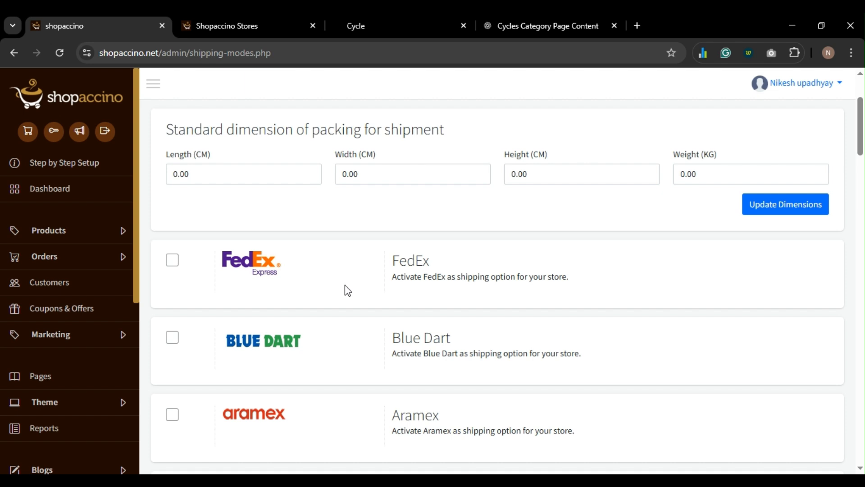
pyautogui.scroll(-5, 305, 287)
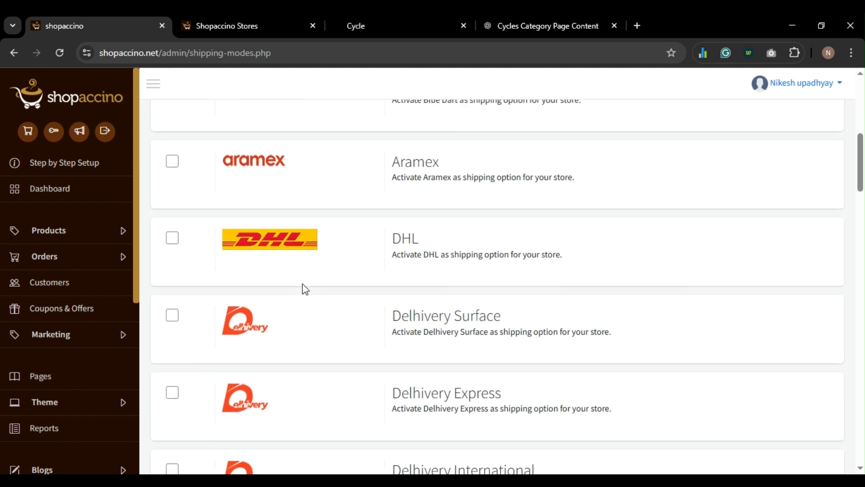
pyautogui.scroll(-1, 305, 288)
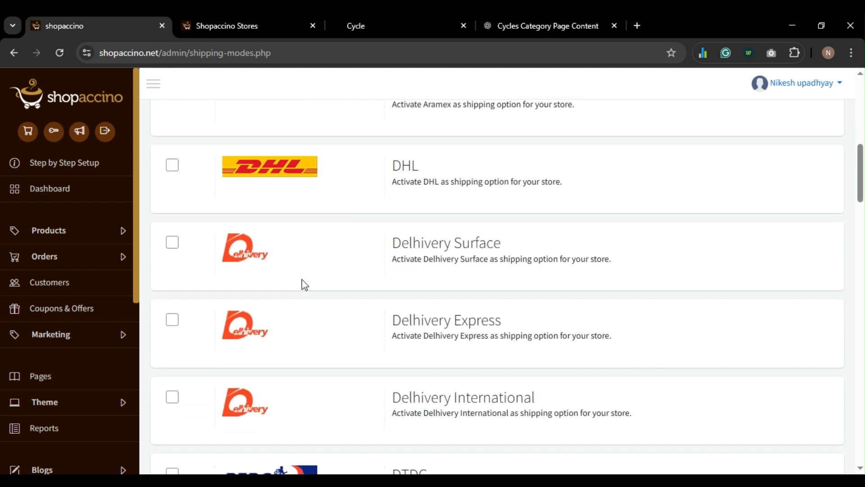
pyautogui.scroll(-1, 305, 285)
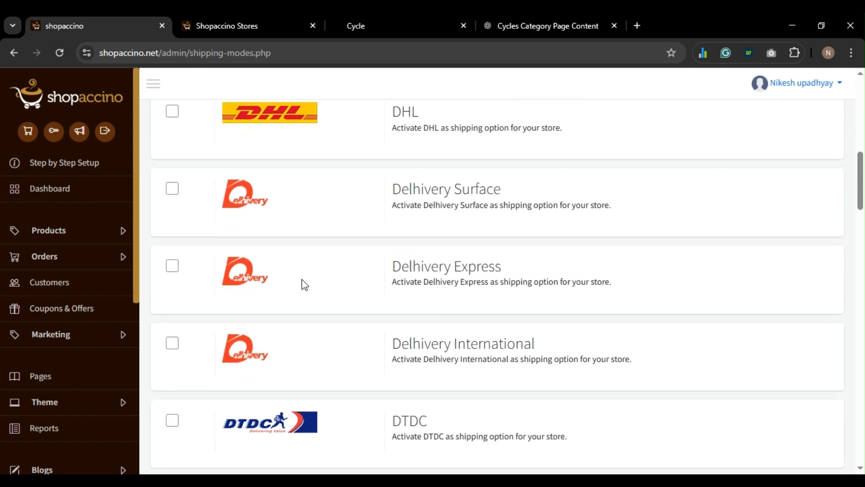
pyautogui.scroll(-3, 305, 284)
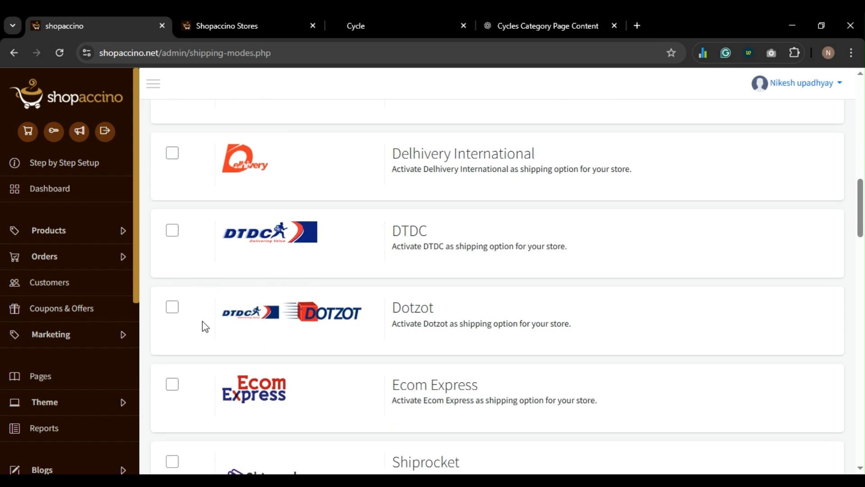
pyautogui.scroll(-3, 193, 337)
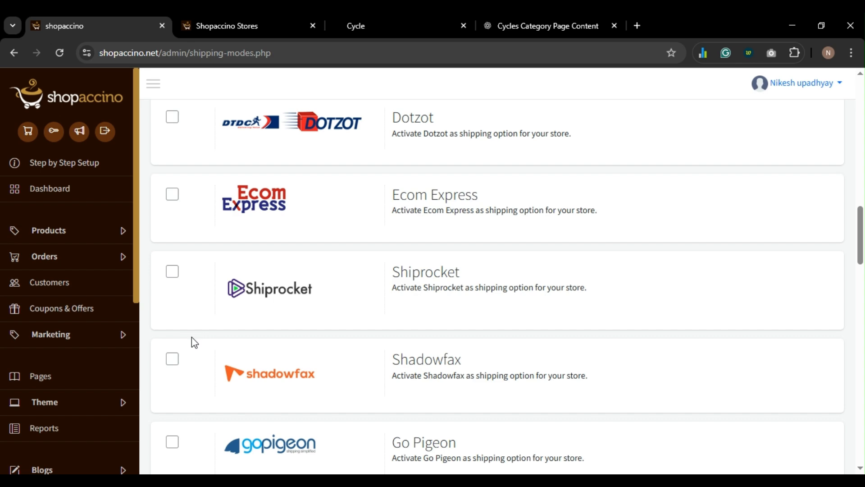
pyautogui.scroll(-6, 208, 316)
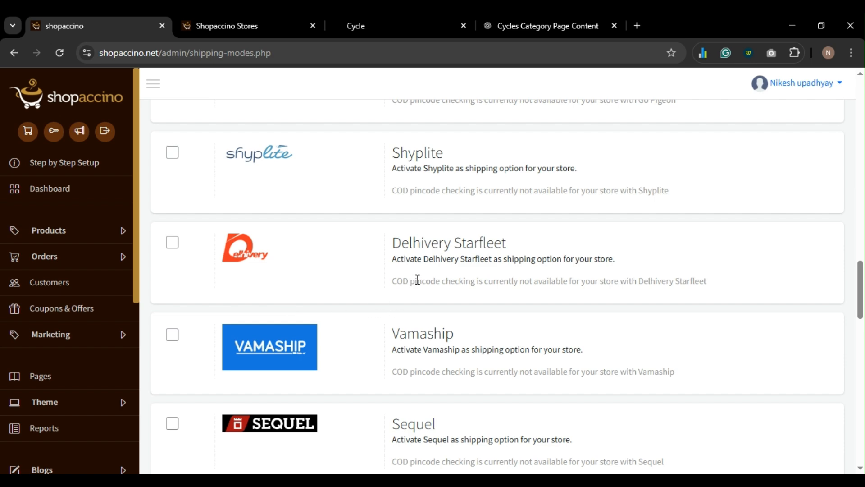
pyautogui.scroll(-3, 424, 333)
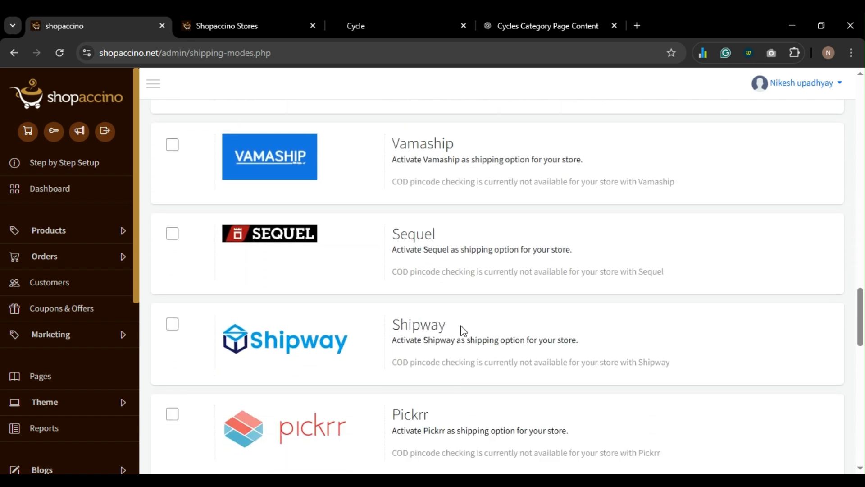
pyautogui.scroll(-1, 461, 328)
pyautogui.scroll(-3, 465, 334)
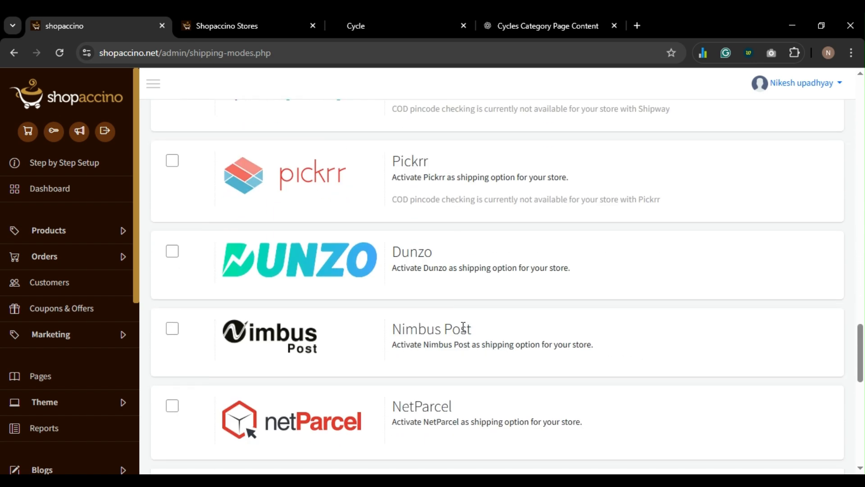
pyautogui.scroll(-4, 463, 326)
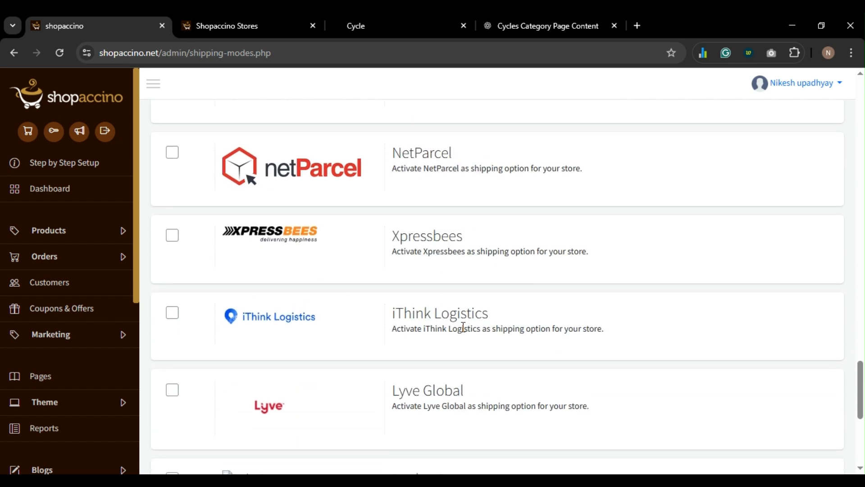
pyautogui.scroll(-4, 455, 323)
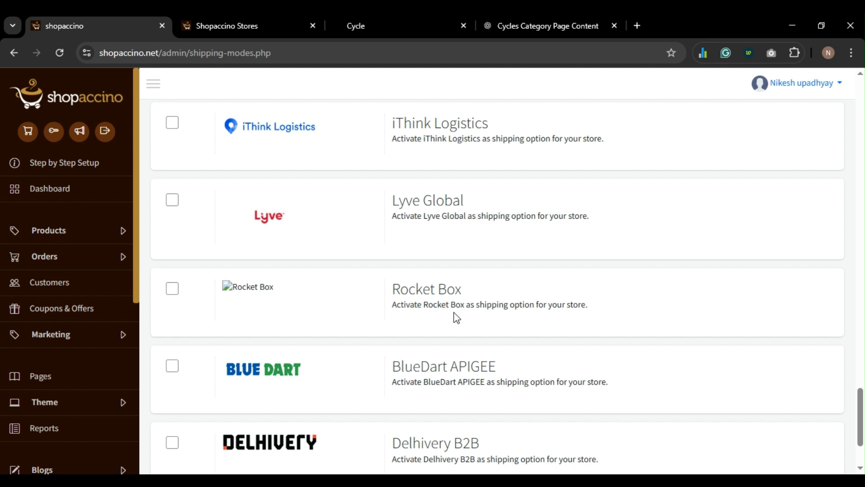
pyautogui.scroll(-1, 455, 316)
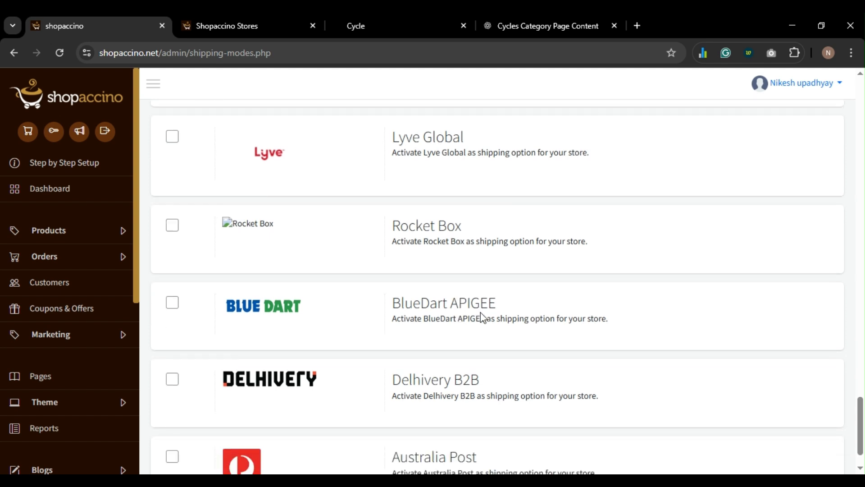
pyautogui.scroll(-1, 443, 379)
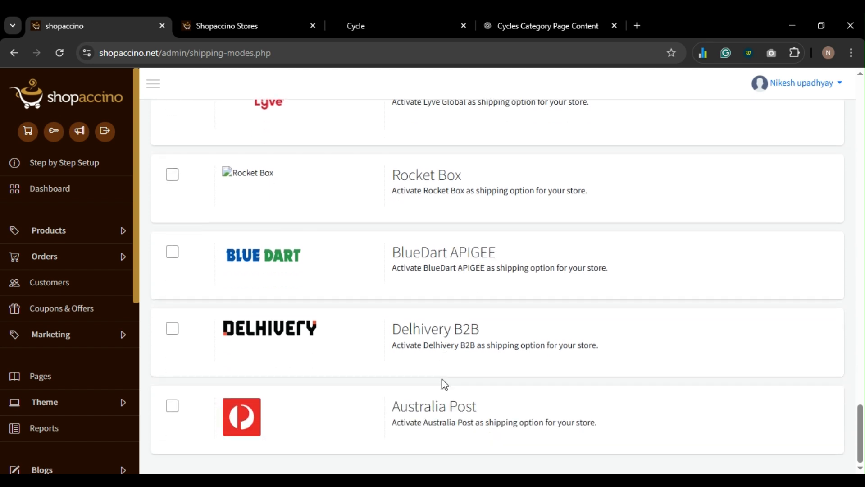
pyautogui.scroll(20, 442, 380)
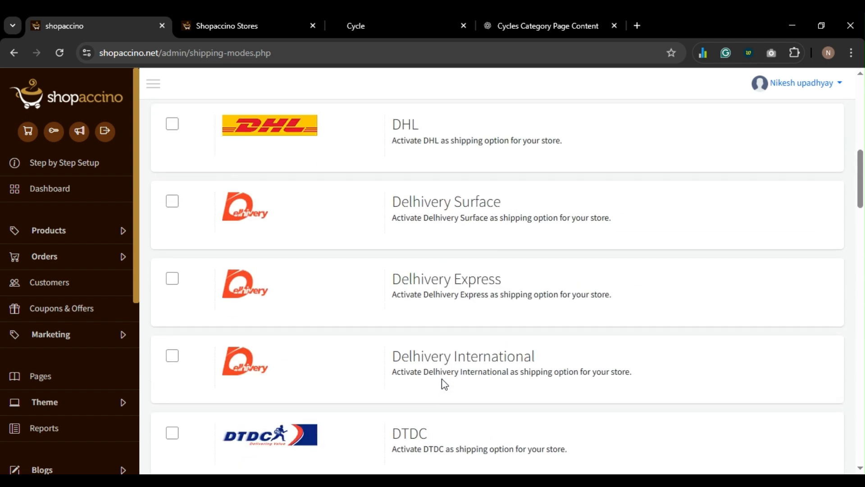
pyautogui.scroll(1, 444, 383)
pyautogui.scroll(-13, 363, 391)
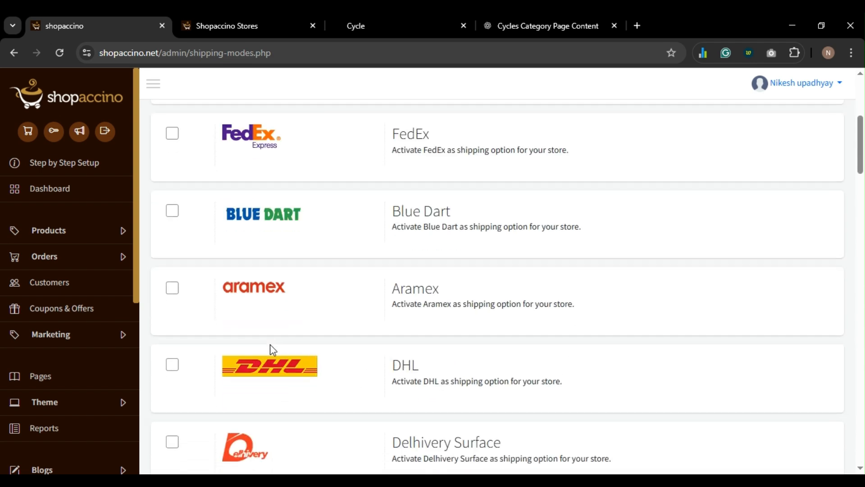
pyautogui.scroll(-4, 220, 324)
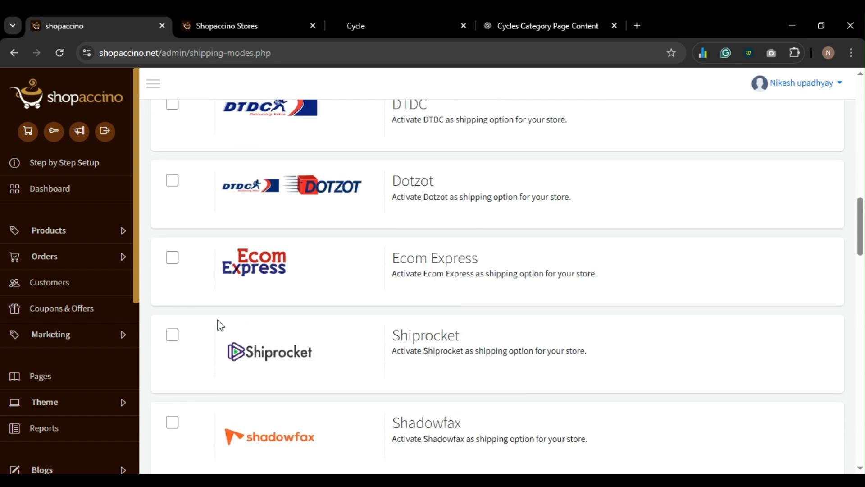
pyautogui.scroll(-5, 191, 344)
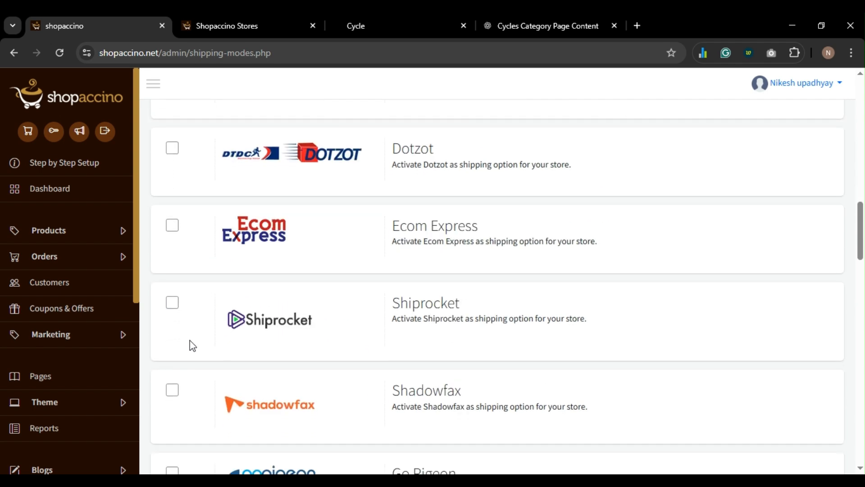
pyautogui.scroll(-10, 193, 345)
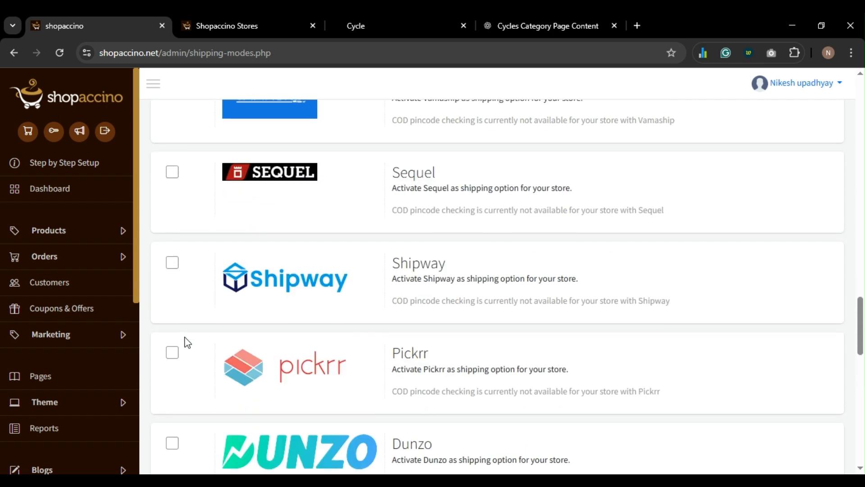
pyautogui.scroll(-3, 185, 309)
pyautogui.scroll(-8, 185, 308)
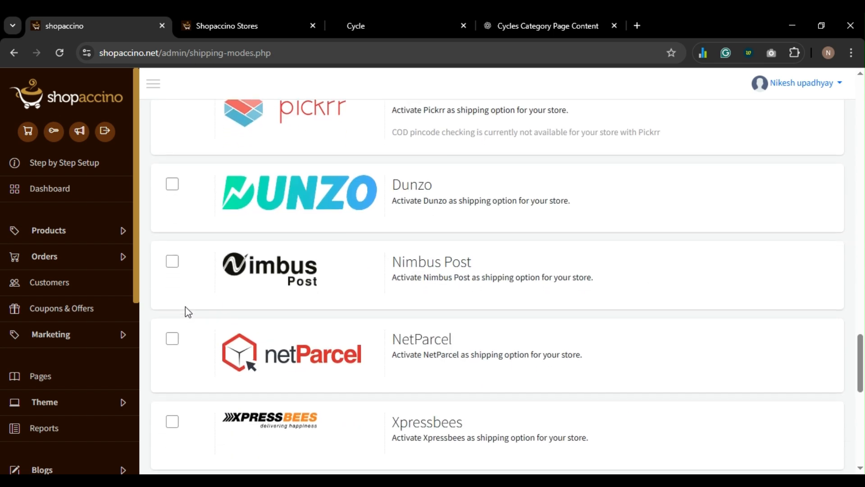
pyautogui.scroll(-2, 188, 311)
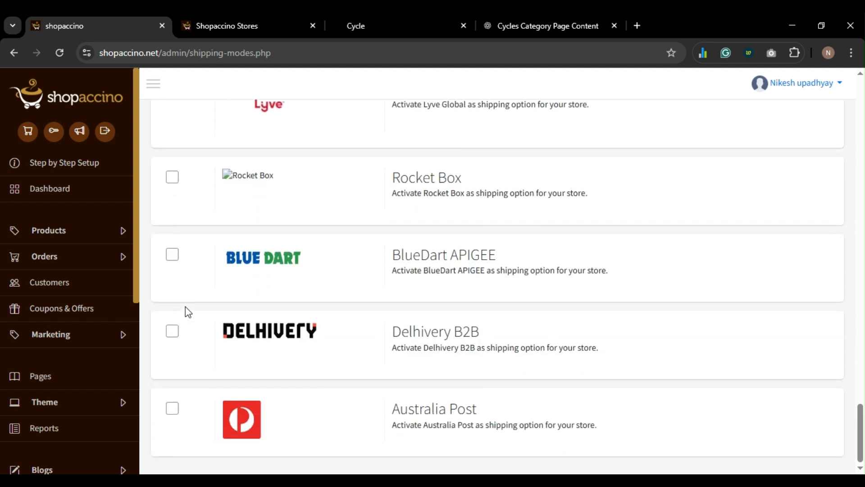
# - Tick Delhivery B2B and look over its API User ID, API Password and Activate fields
pyautogui.click(173, 331)
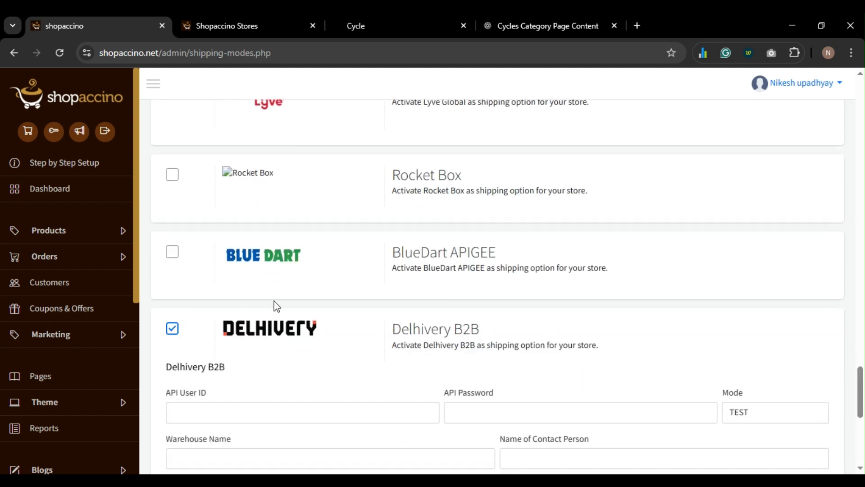
pyautogui.scroll(-3, 253, 311)
pyautogui.click(221, 282)
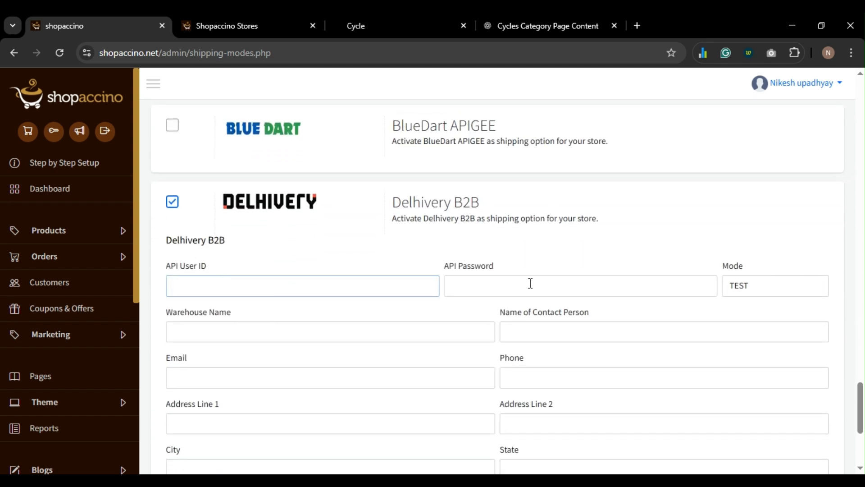
pyautogui.click(550, 284)
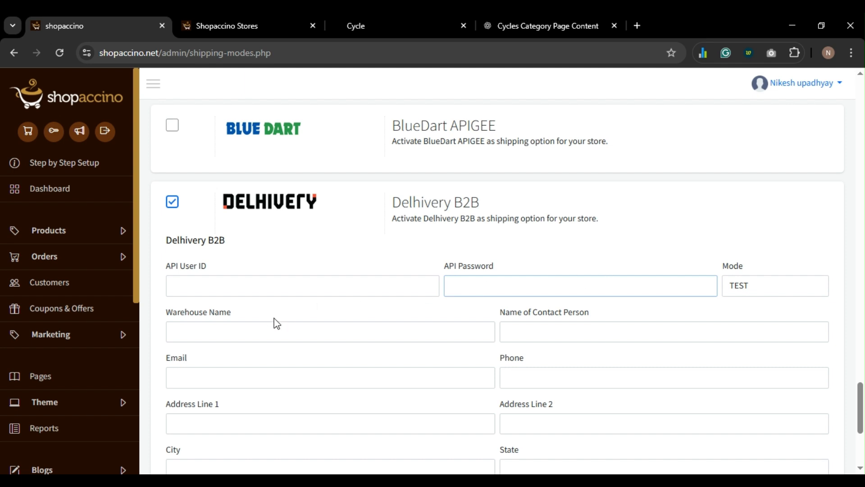
pyautogui.click(277, 359)
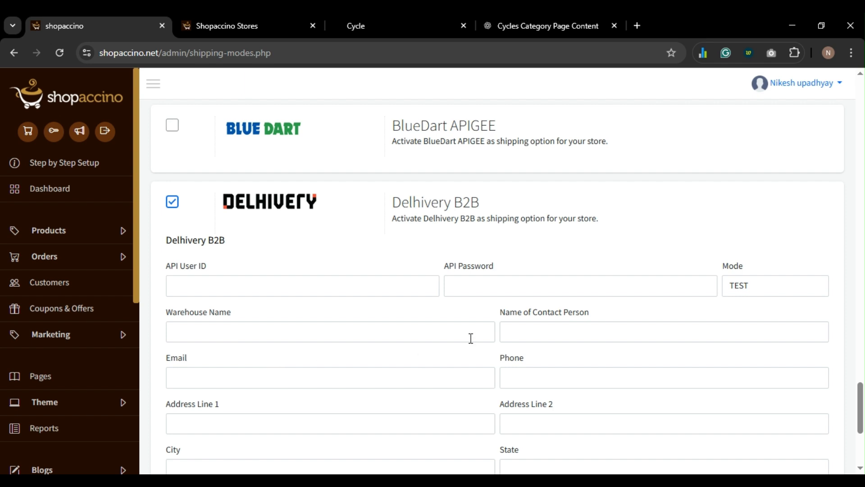
pyautogui.scroll(-4, 471, 338)
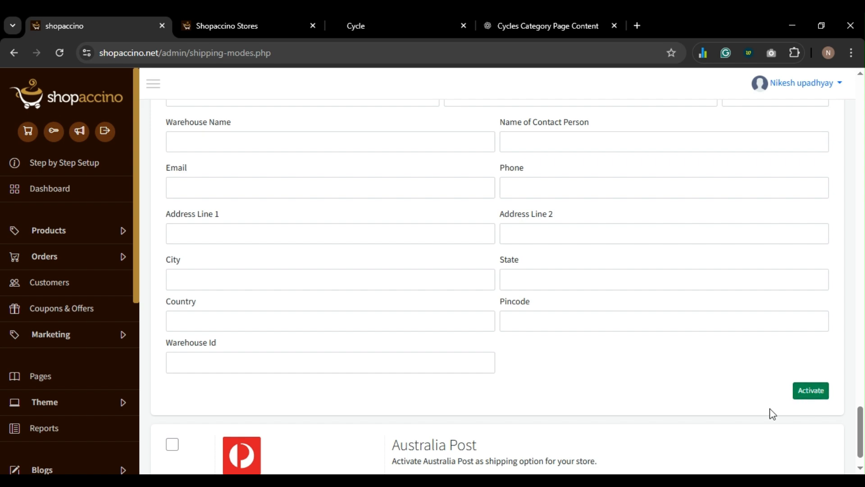
pyautogui.scroll(20, 493, 305)
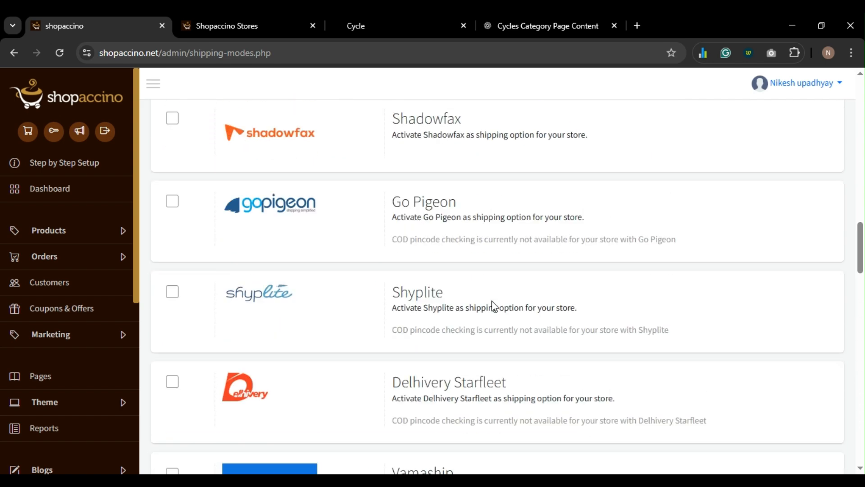
pyautogui.scroll(15, 491, 305)
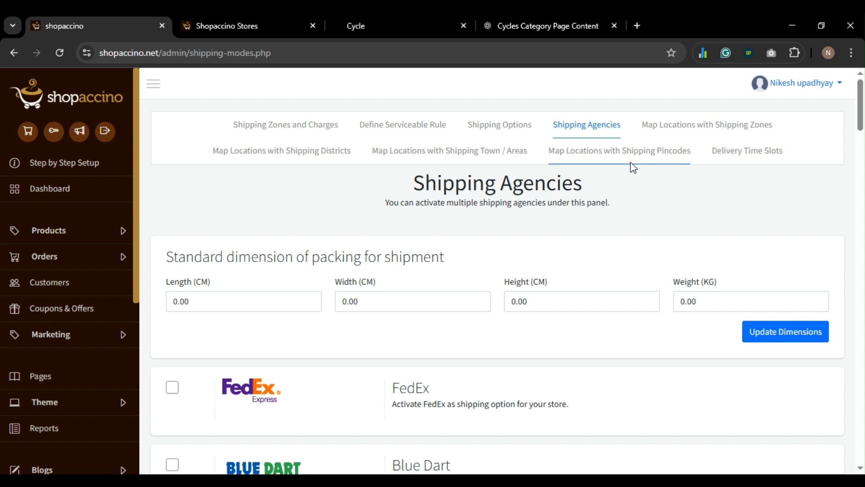
# - Start a location mapping for store LOKASO, confirm India is an available zone, then cancel
pyautogui.click(697, 126)
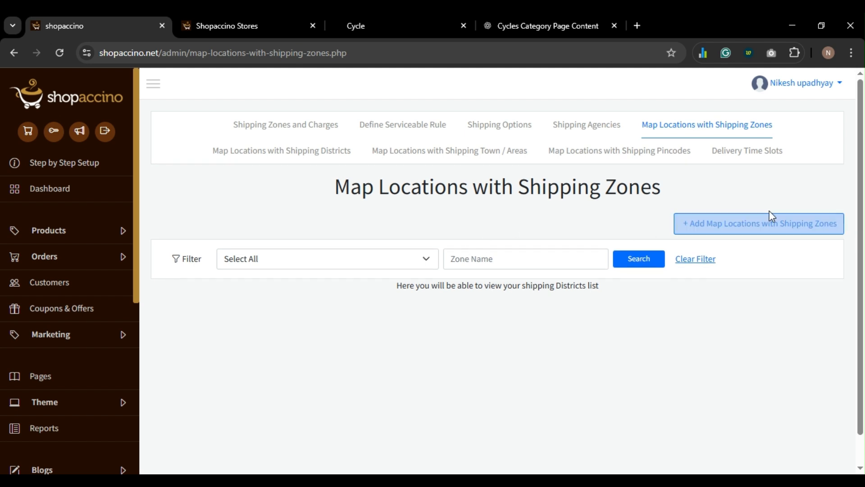
pyautogui.click(772, 228)
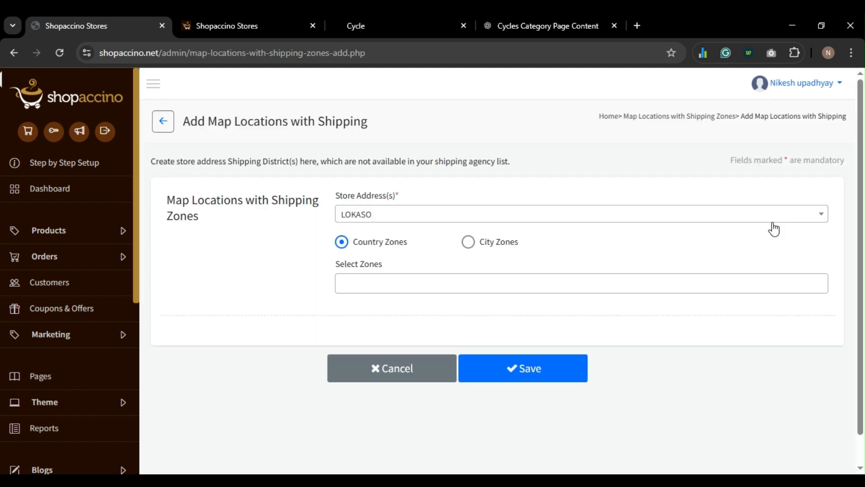
pyautogui.click(477, 219)
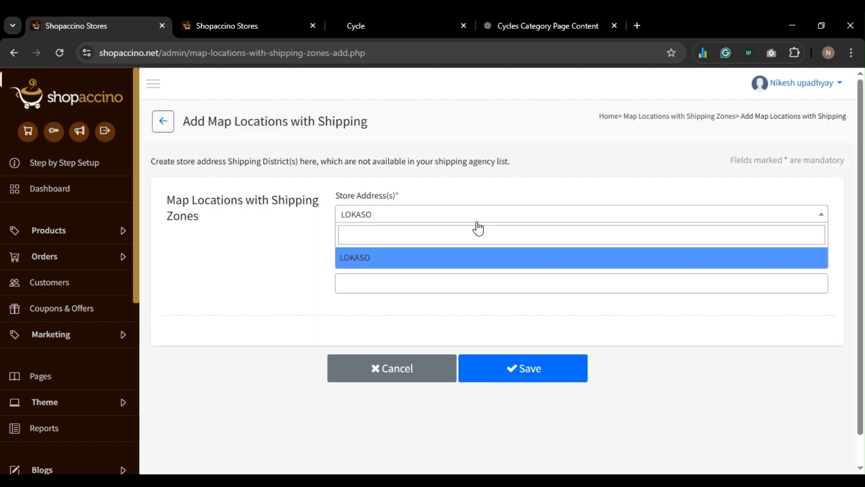
pyautogui.click(476, 260)
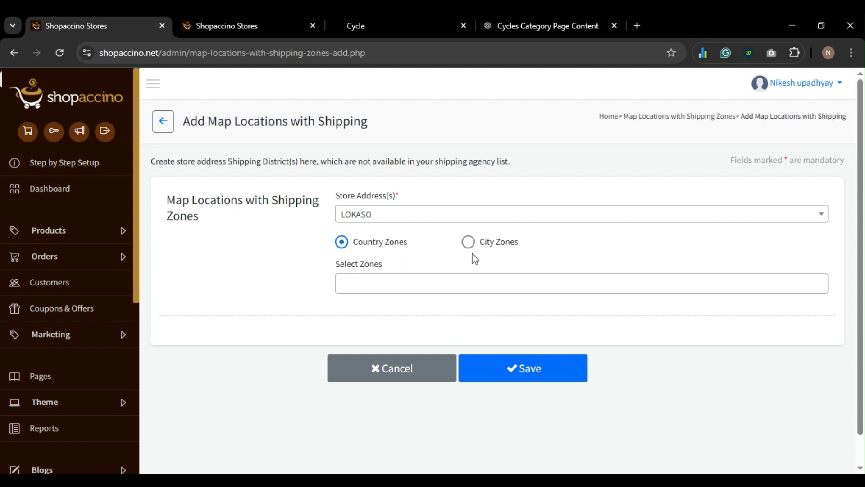
pyautogui.click(422, 280)
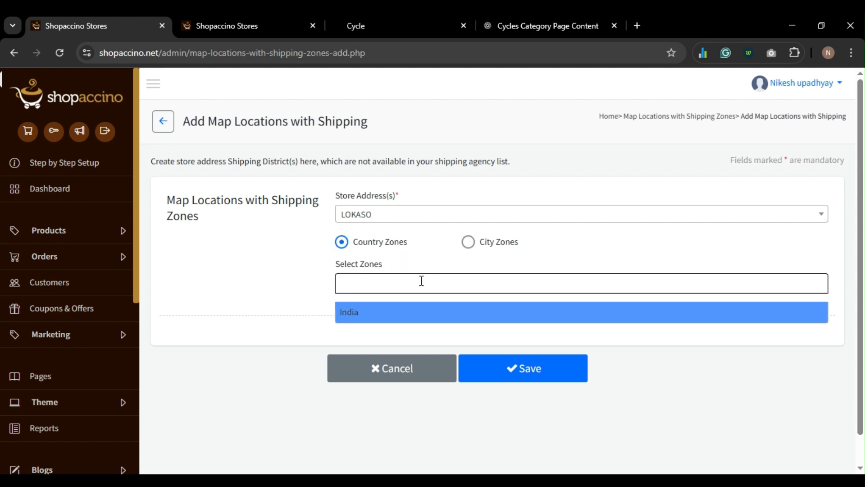
pyautogui.click(422, 280)
pyautogui.click(412, 286)
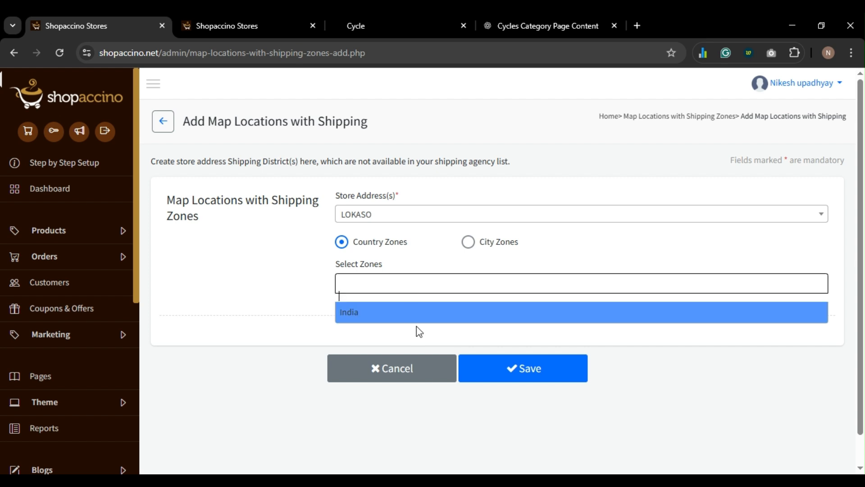
pyautogui.click(403, 372)
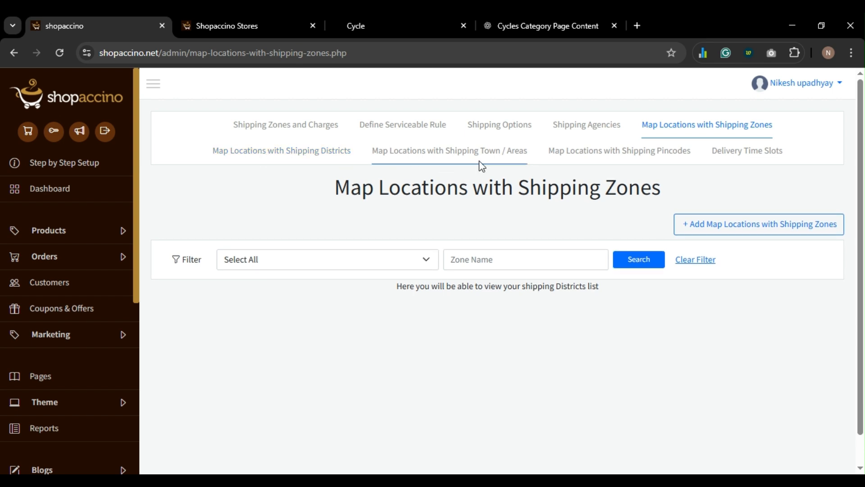
# - Preview a new delivery slot's Order Time picker and Order Day list, then close without saving
pyautogui.click(755, 158)
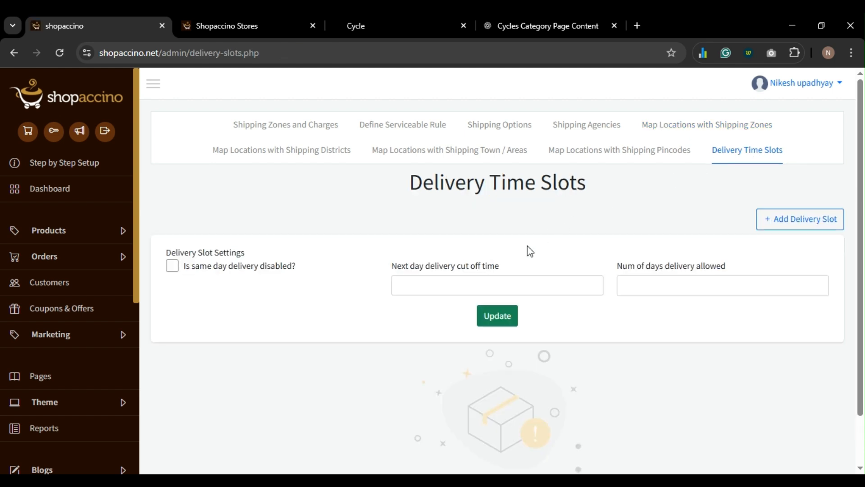
pyautogui.click(833, 219)
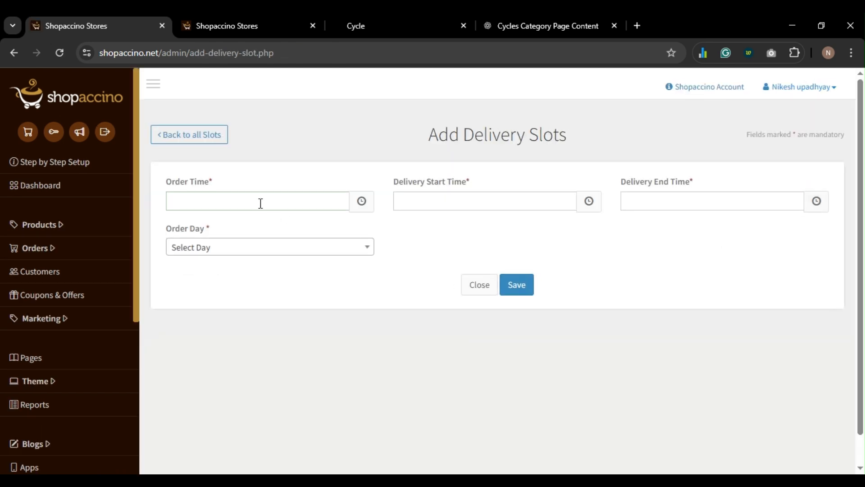
pyautogui.click(259, 201)
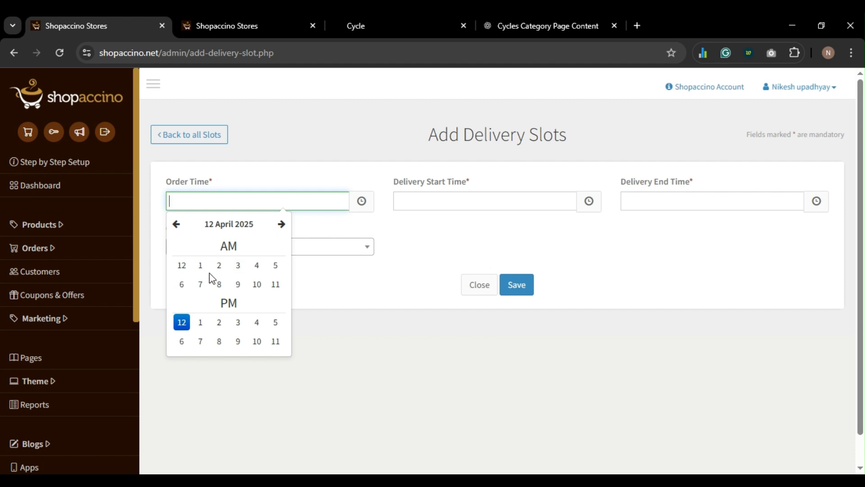
pyautogui.click(341, 349)
pyautogui.click(291, 249)
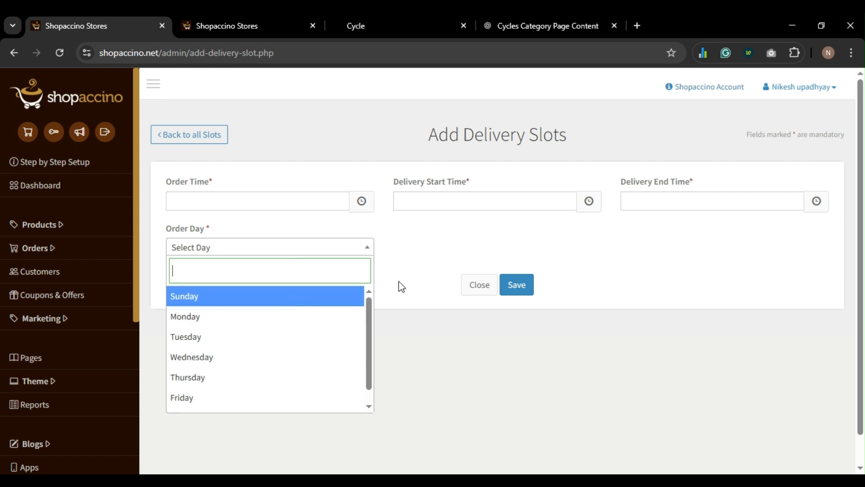
pyautogui.click(433, 271)
pyautogui.click(226, 251)
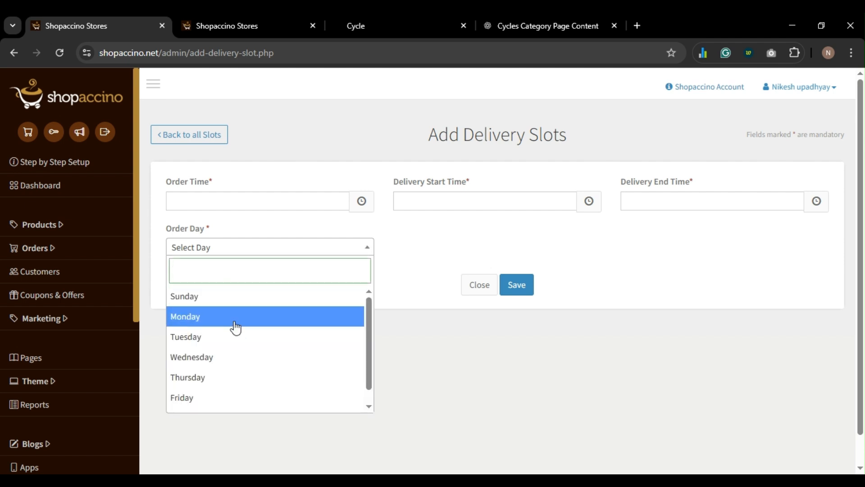
pyautogui.scroll(-1, 235, 328)
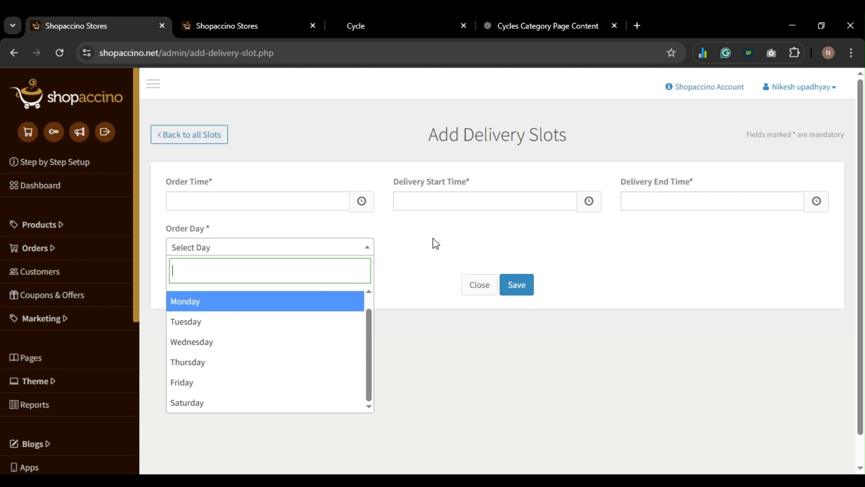
pyautogui.click(480, 285)
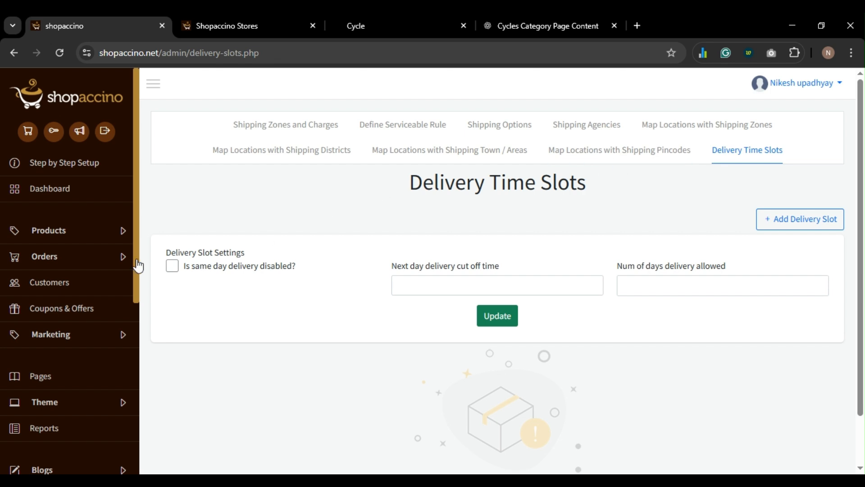
pyautogui.scroll(-6, 27, 279)
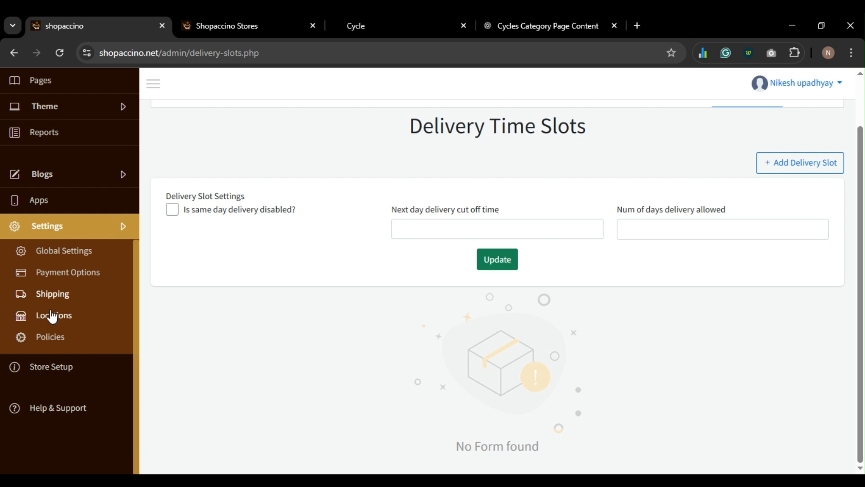
# - Filter the Store Pickup Location list by the LOKASO store address; no locations exist yet
pyautogui.click(53, 315)
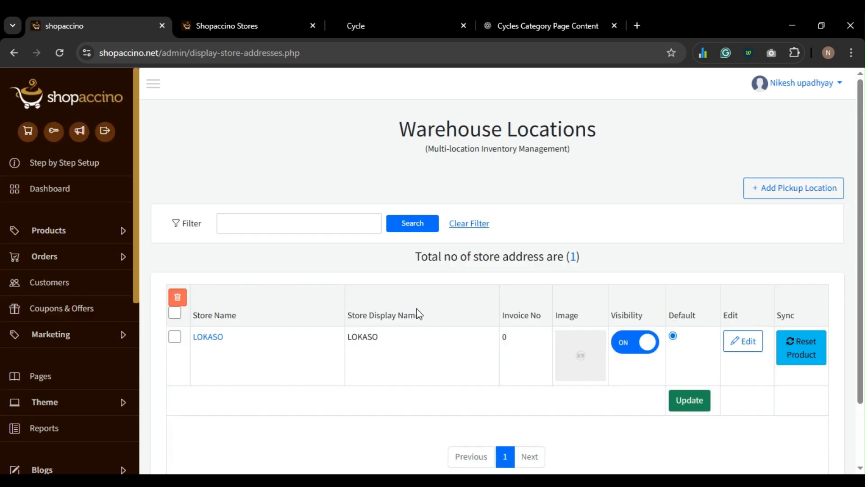
pyautogui.scroll(-2, 416, 308)
pyautogui.scroll(2, 633, 245)
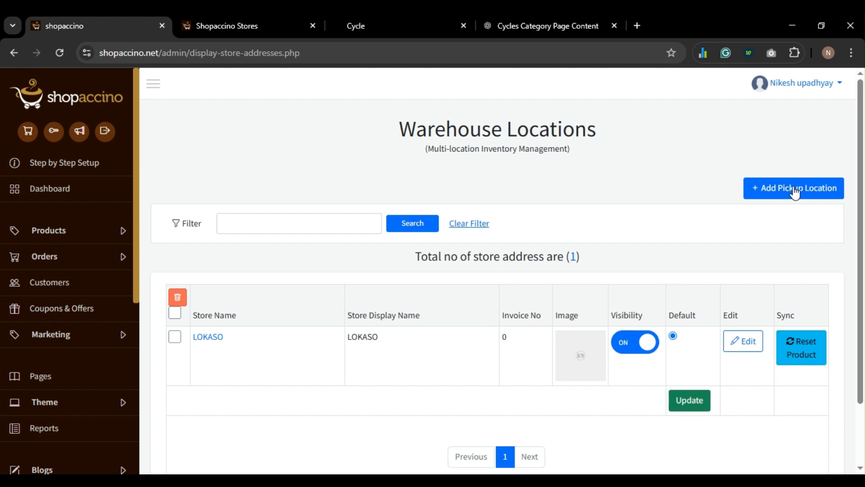
pyautogui.click(795, 192)
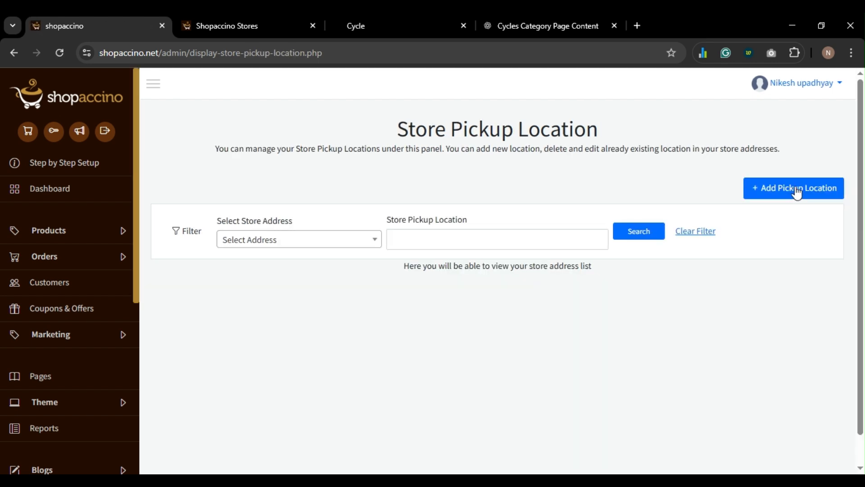
pyautogui.click(263, 239)
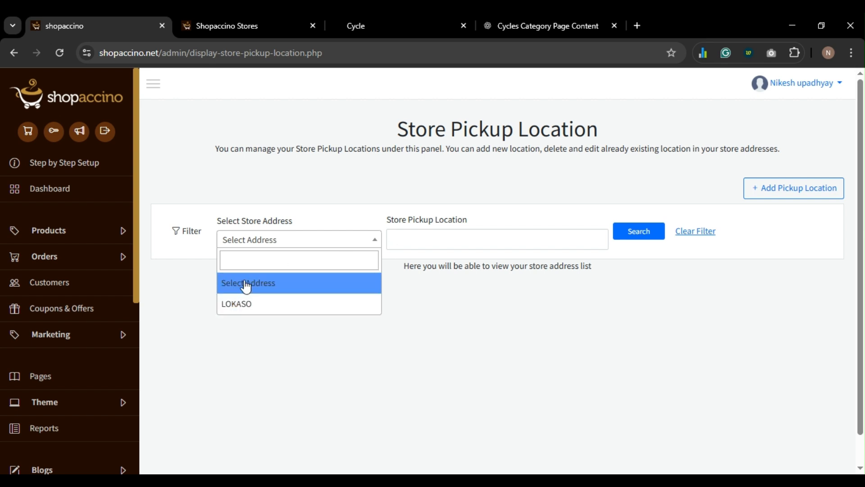
pyautogui.click(240, 302)
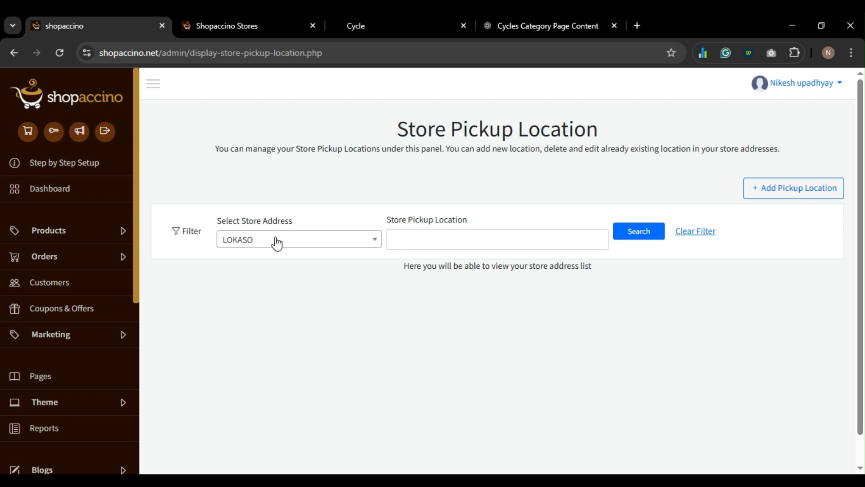
pyautogui.click(459, 235)
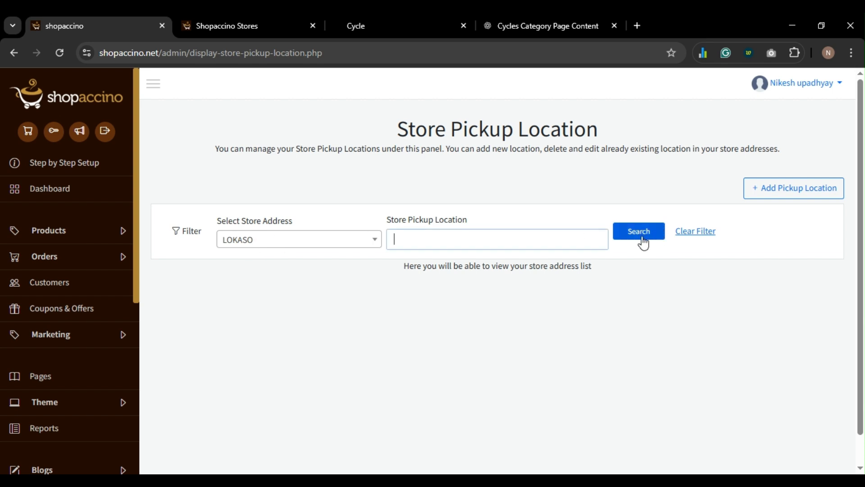
pyautogui.scroll(-3, 113, 353)
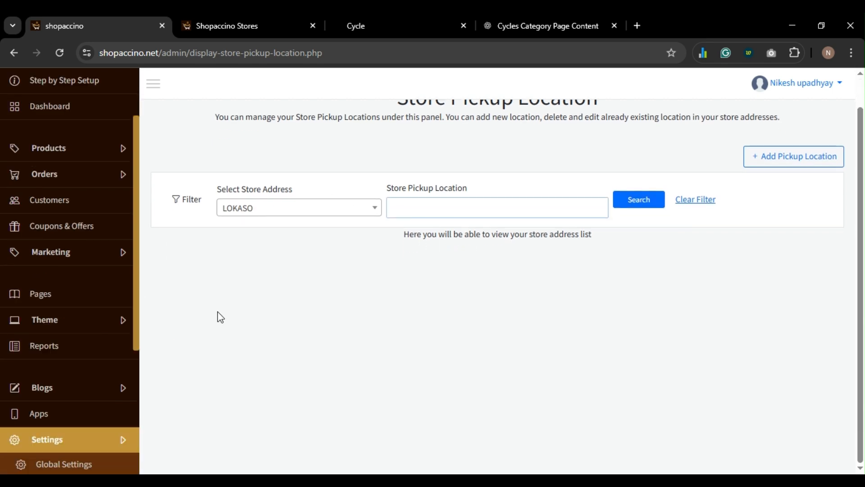
# - Start a new pickup location and assign LOKASO as its store address
pyautogui.click(797, 156)
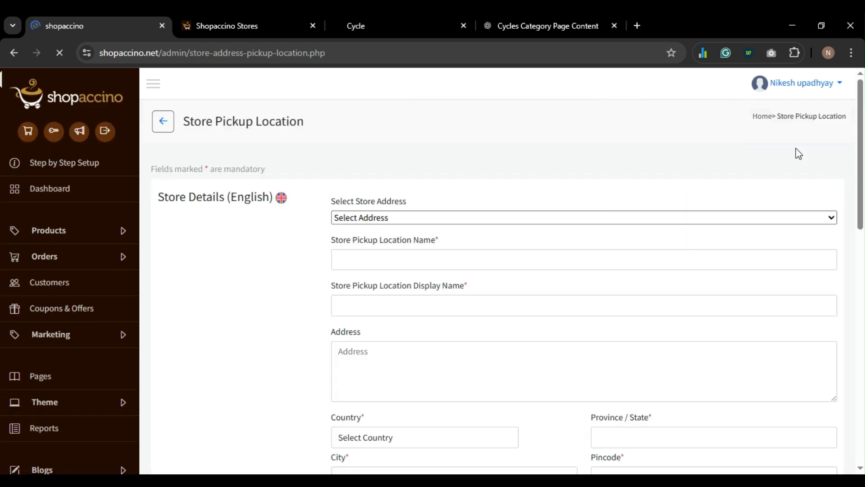
pyautogui.click(429, 231)
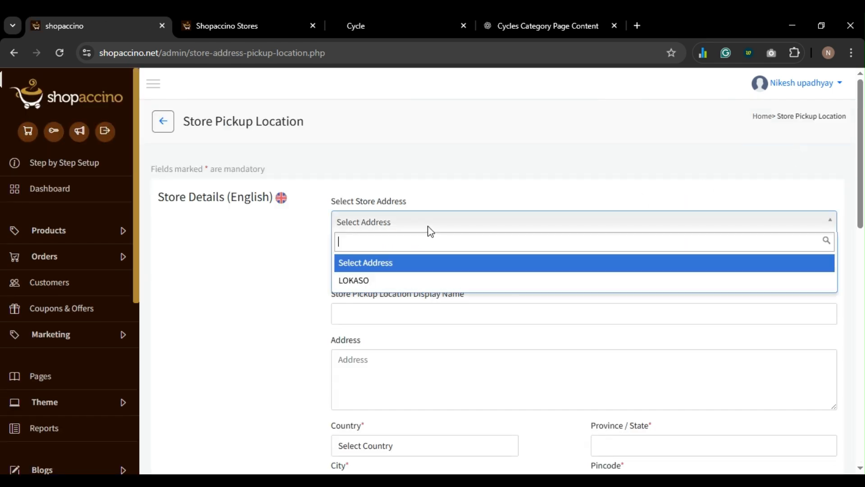
pyautogui.click(408, 282)
# - Look over the form's name, display name, address, contact number and outlet ID fields
pyautogui.click(412, 271)
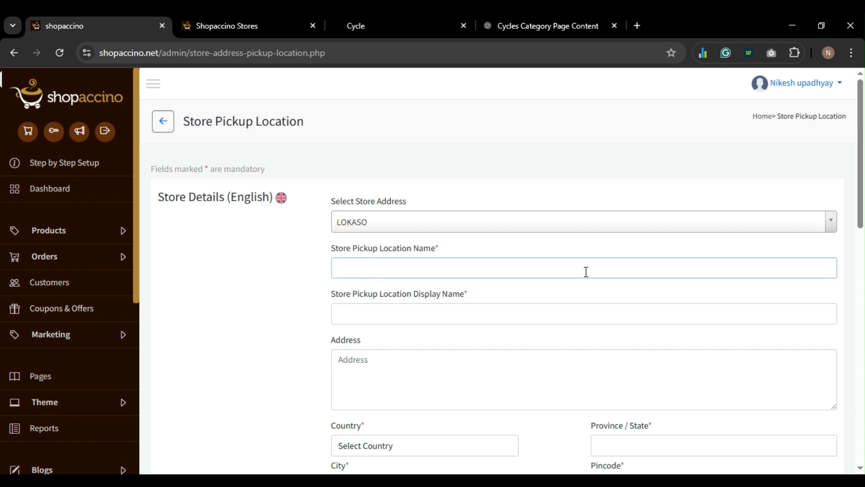
pyautogui.scroll(-1, 477, 266)
pyautogui.click(474, 253)
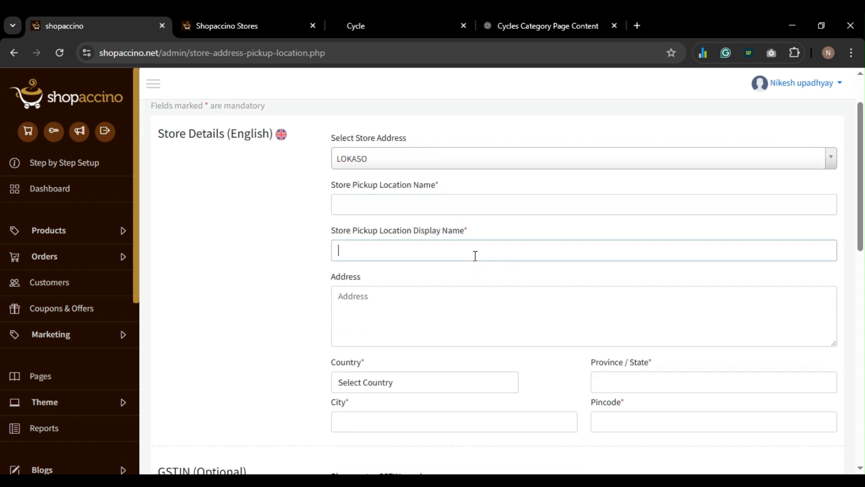
pyautogui.click(453, 298)
pyautogui.scroll(-5, 453, 299)
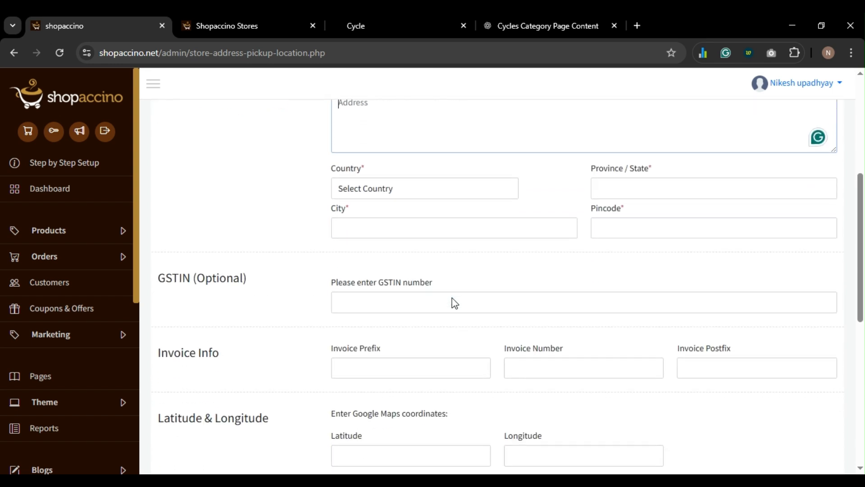
pyautogui.scroll(-4, 396, 237)
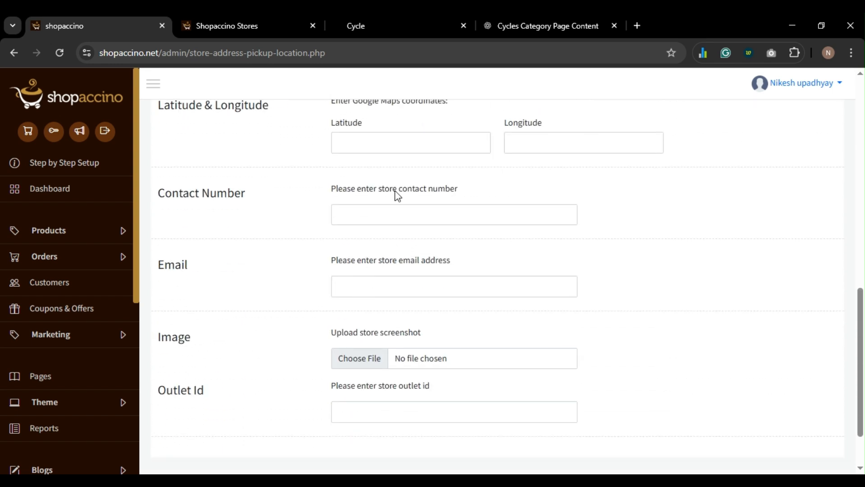
pyautogui.scroll(1, 397, 191)
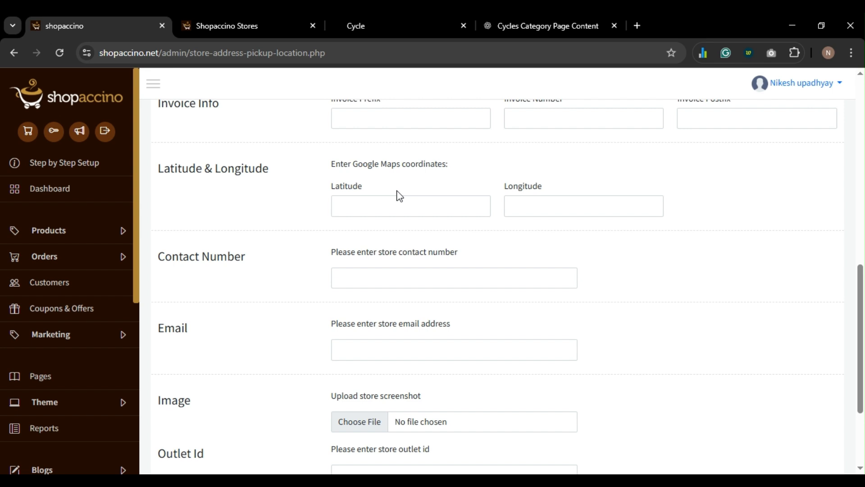
pyautogui.click(445, 272)
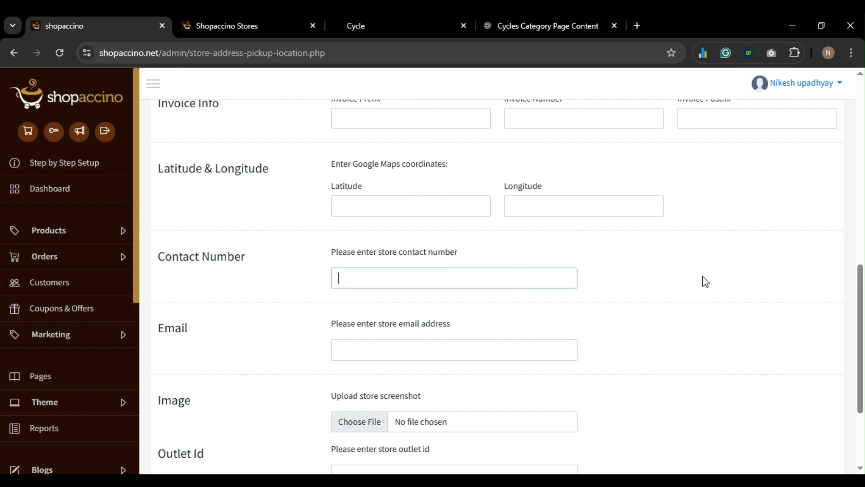
pyautogui.scroll(-3, 398, 268)
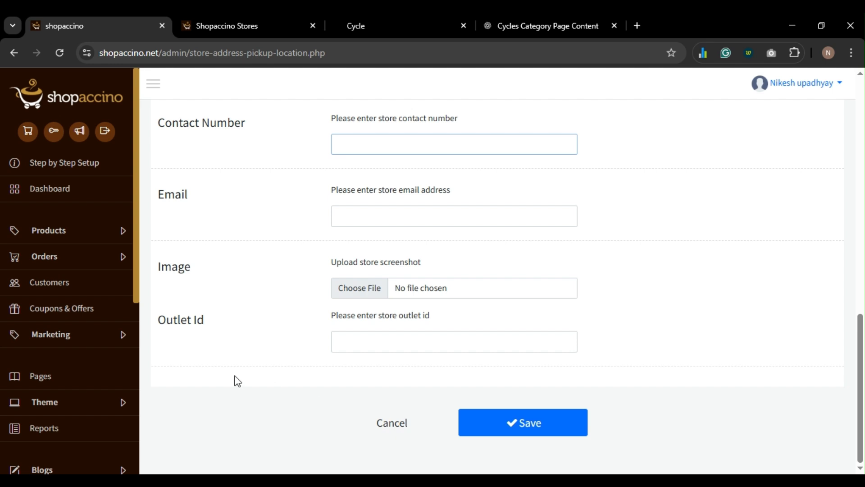
pyautogui.scroll(-5, 48, 282)
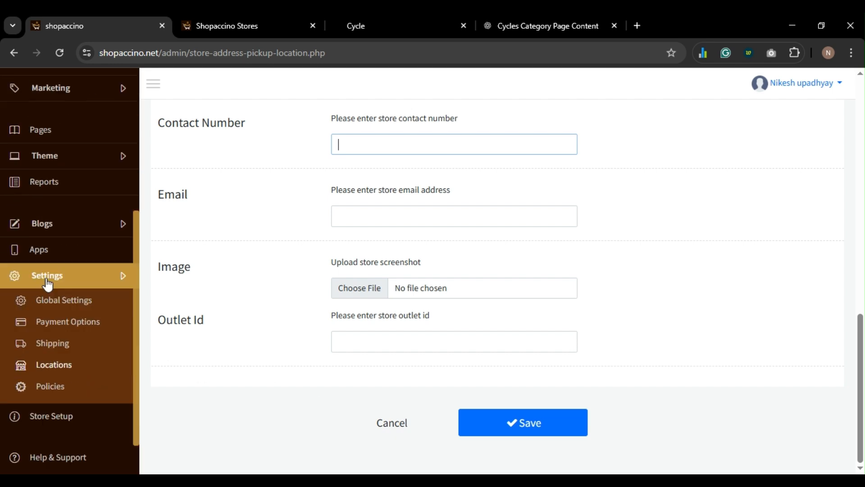
# - In Settings > Policies, tick Activate Multi-Currency and open Manage Currency in a new tab
pyautogui.click(50, 388)
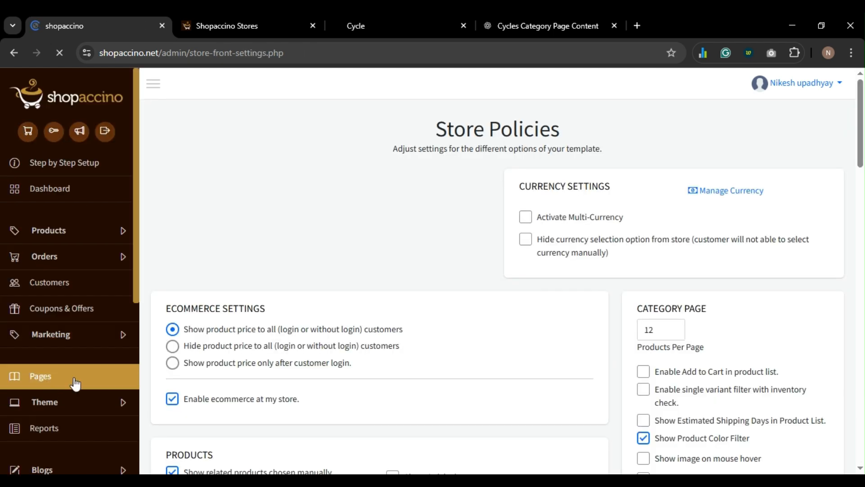
pyautogui.scroll(-2, 376, 239)
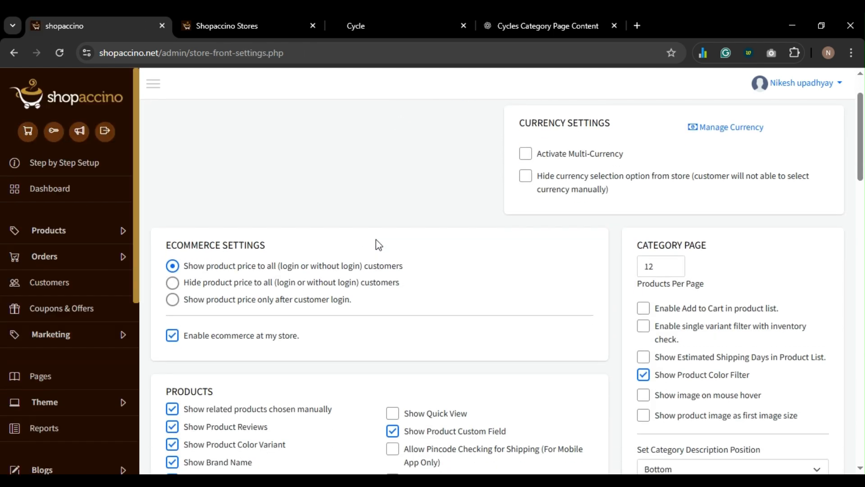
pyautogui.scroll(2, 376, 239)
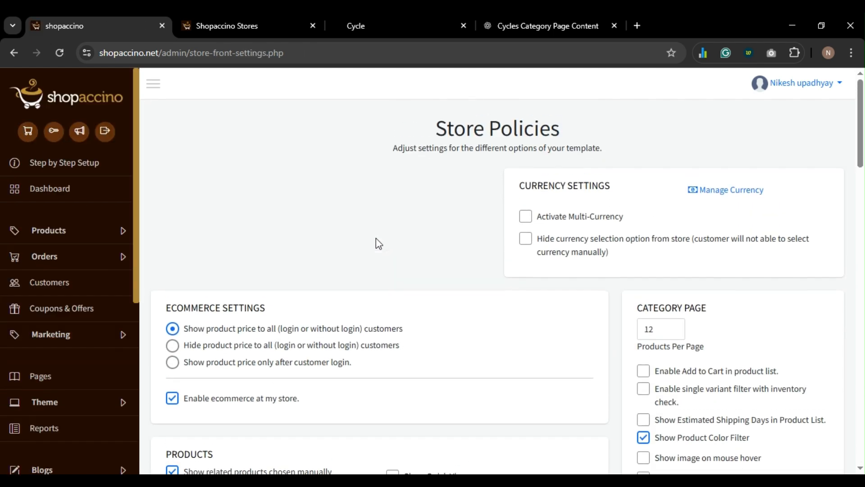
pyautogui.click(526, 218)
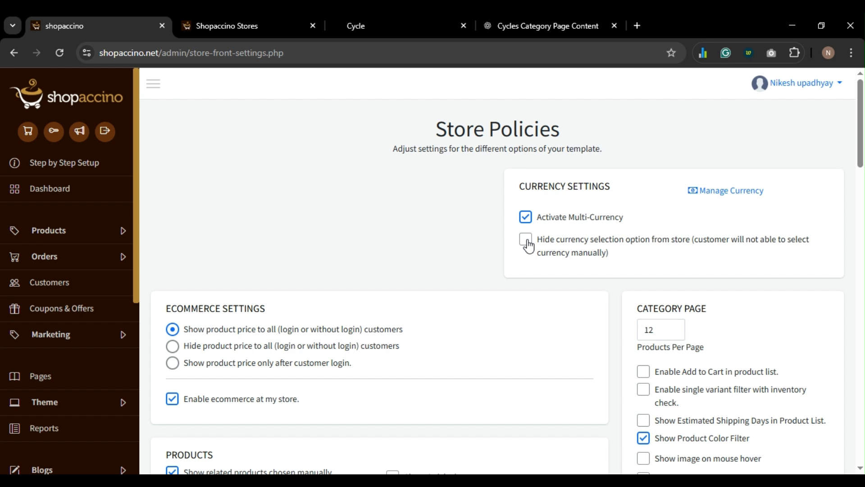
pyautogui.click(732, 191)
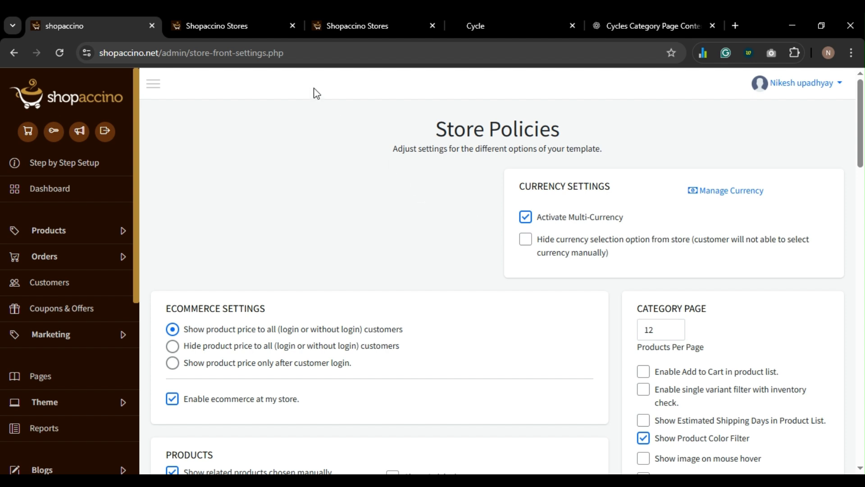
# - Review the Store Currencies table, where India Rupee is the default at rate 1.00000
pyautogui.click(224, 25)
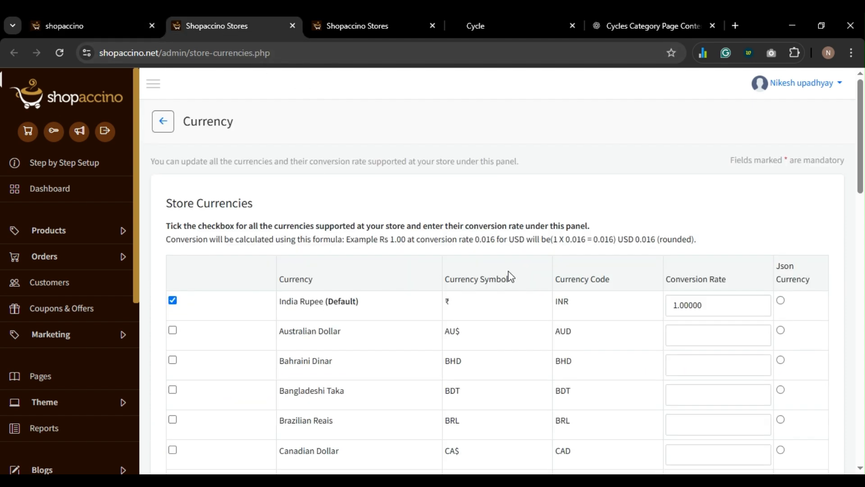
pyautogui.scroll(-2, 472, 268)
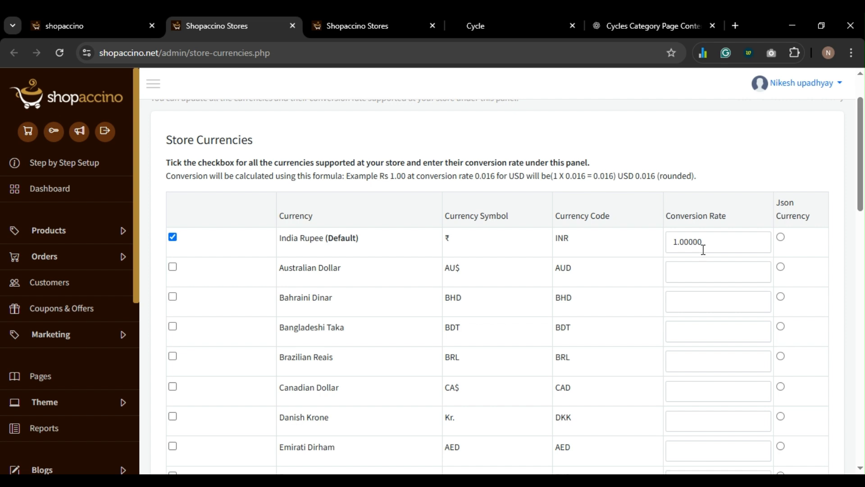
pyautogui.scroll(-5, 702, 246)
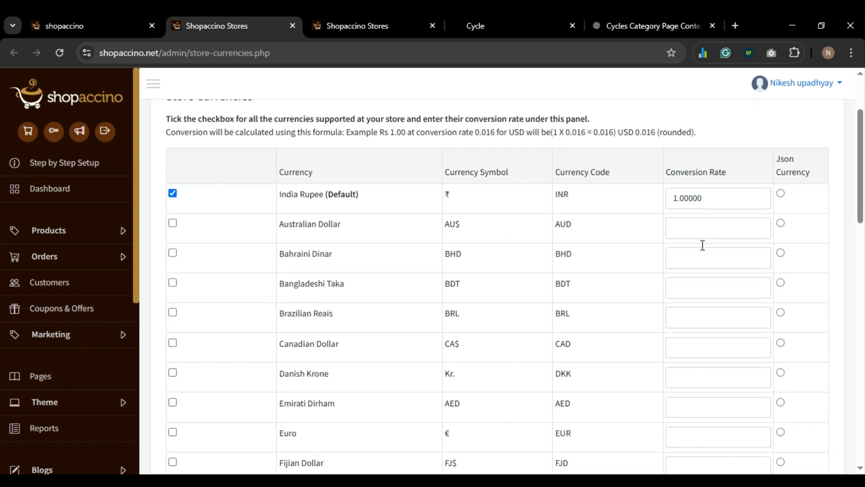
pyautogui.scroll(-3, 702, 246)
pyautogui.scroll(8, 701, 249)
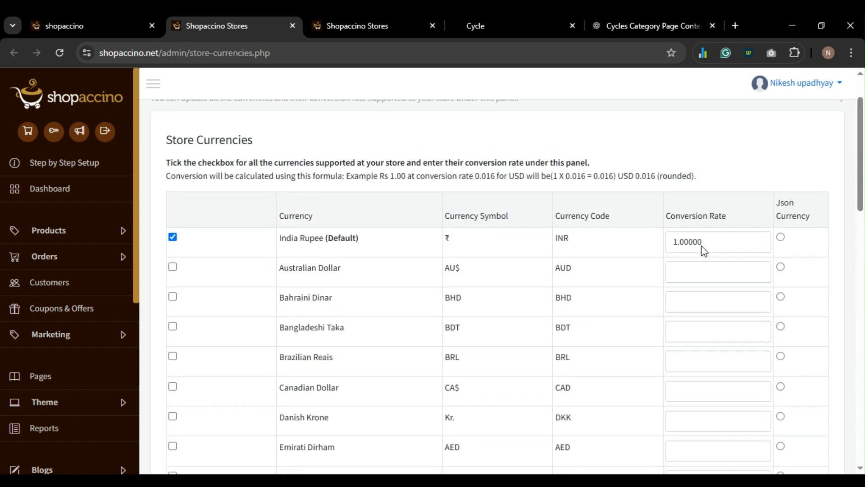
# - Google 'INR 1 to USD' and copy the 0.012 US dollar rate, then close the tab
pyautogui.hotkey('ctrl', 't')
pyautogui.write('INR to U')
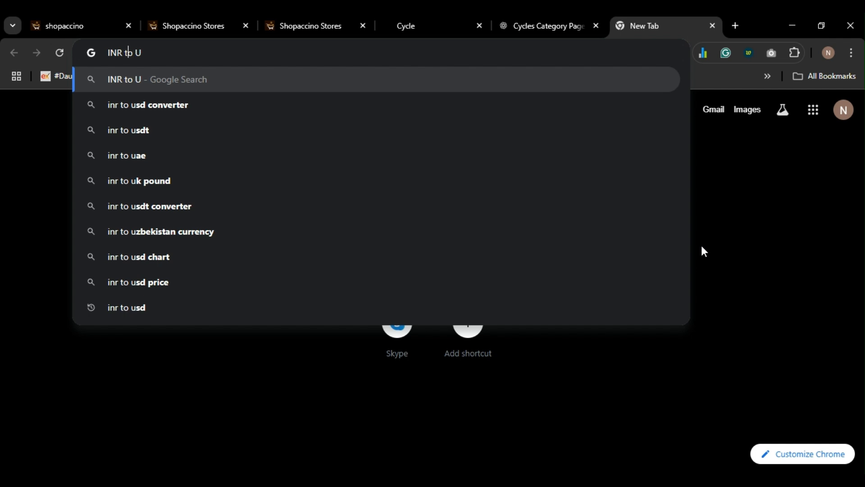
pyautogui.write('1')
pyautogui.press('End')
pyautogui.write('SD')
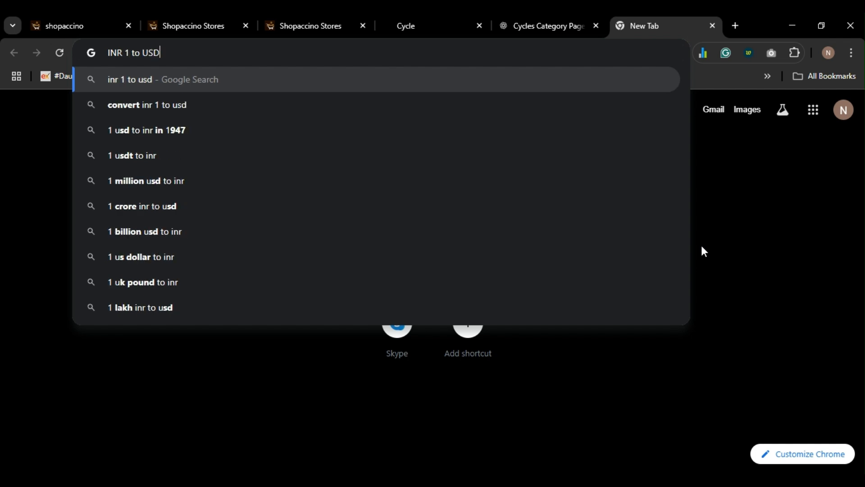
pyautogui.press('Return')
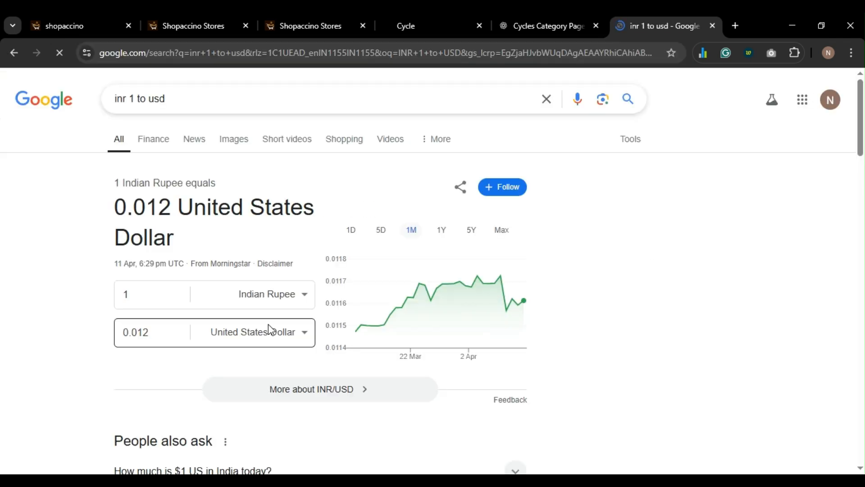
pyautogui.click(143, 332)
pyautogui.doubleClick(143, 332)
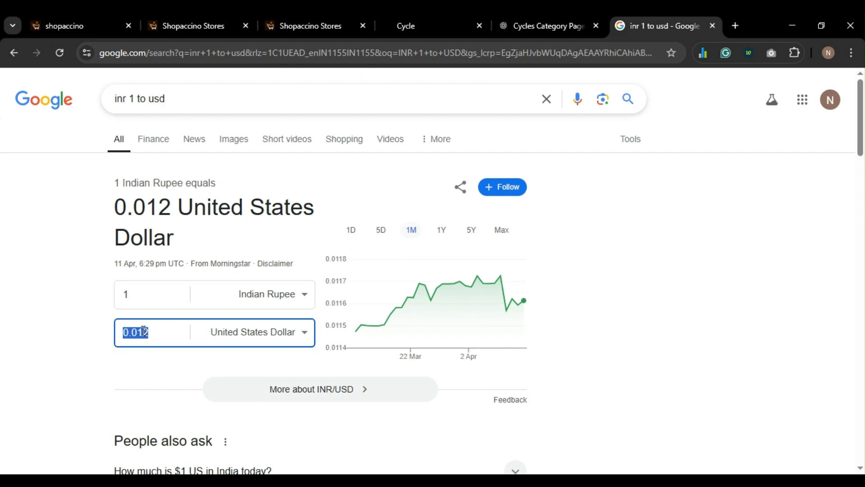
pyautogui.hotkey('ctrl', 'w')
# - Replace the U.S. Dollar conversion rate with 0.012 and save the store currencies table
pyautogui.scroll(-15, 530, 336)
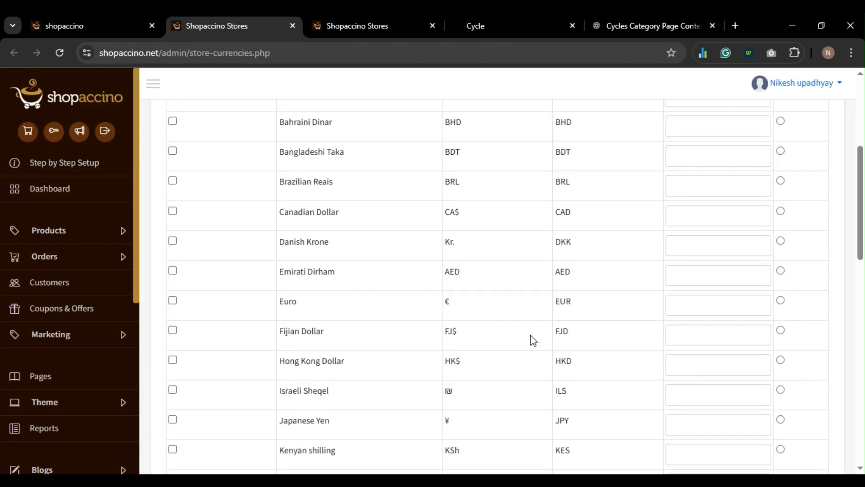
pyautogui.scroll(-5, 530, 334)
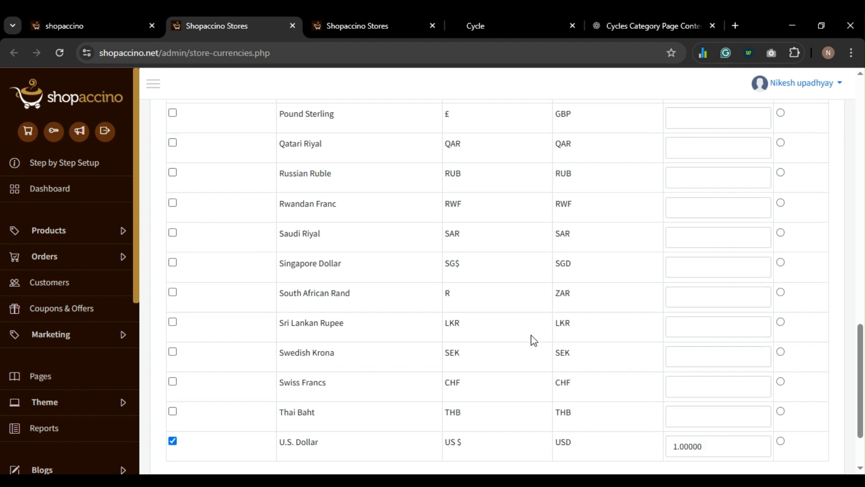
pyautogui.doubleClick(713, 359)
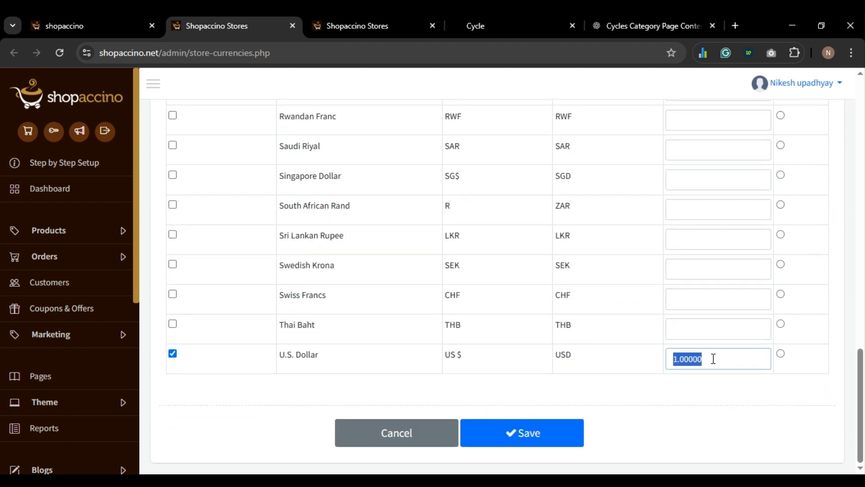
pyautogui.write('0.012')
pyautogui.click(537, 433)
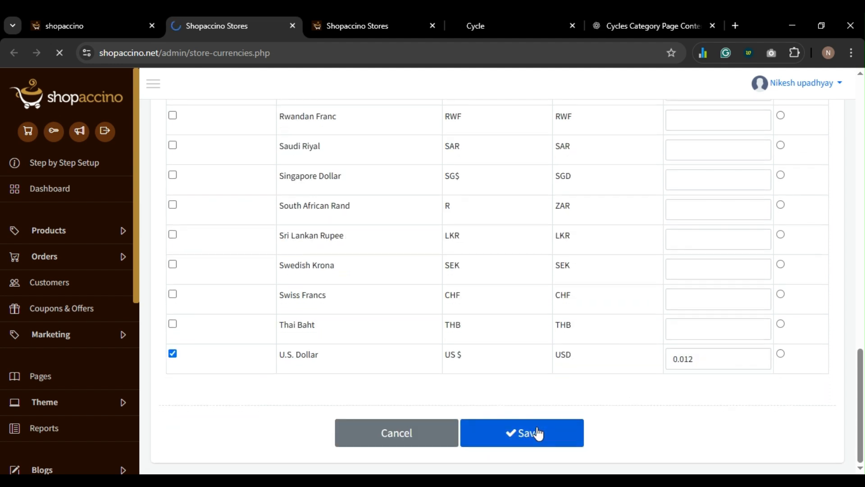
pyautogui.scroll(-2, 568, 378)
pyautogui.scroll(-15, 576, 352)
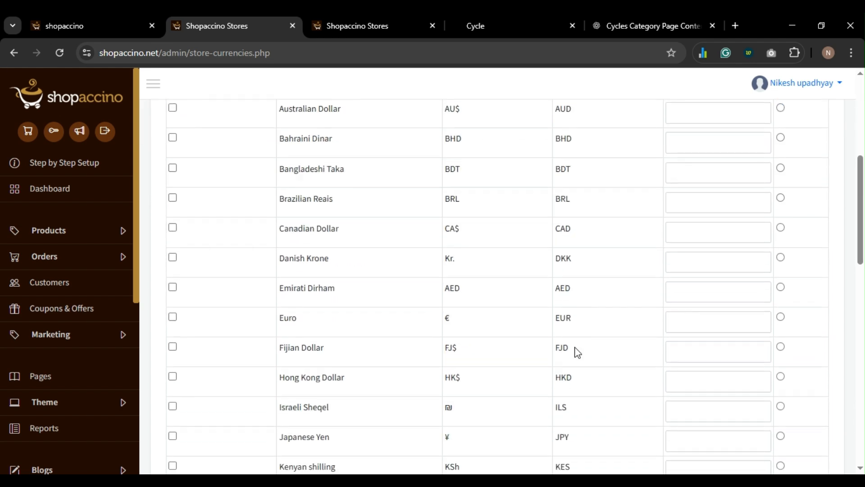
pyautogui.scroll(4, 577, 353)
pyautogui.scroll(2, 576, 353)
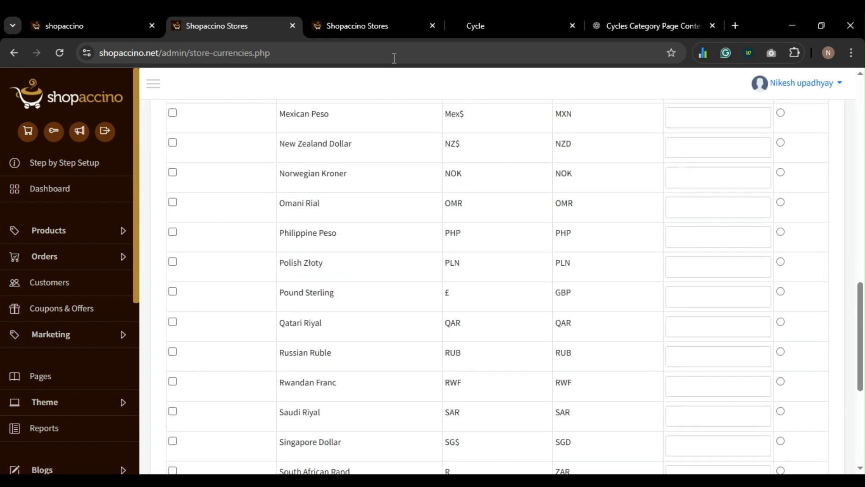
pyautogui.click(490, 26)
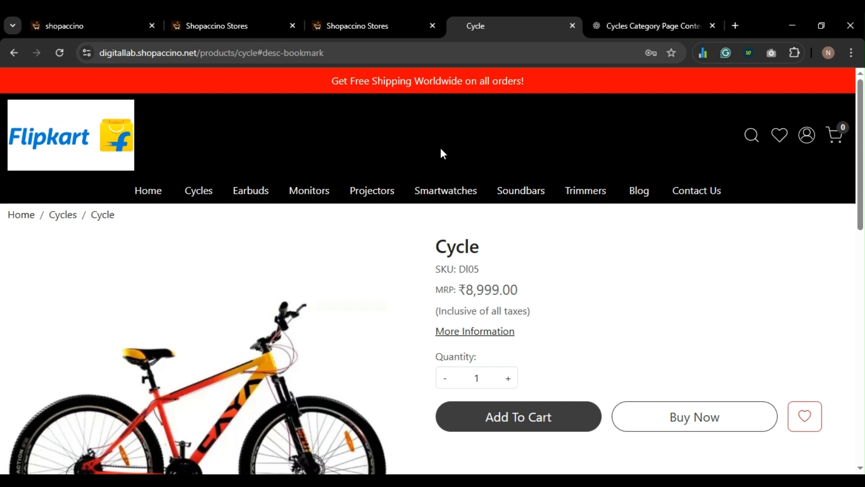
pyautogui.scroll(-1, 496, 243)
pyautogui.scroll(-10, 533, 250)
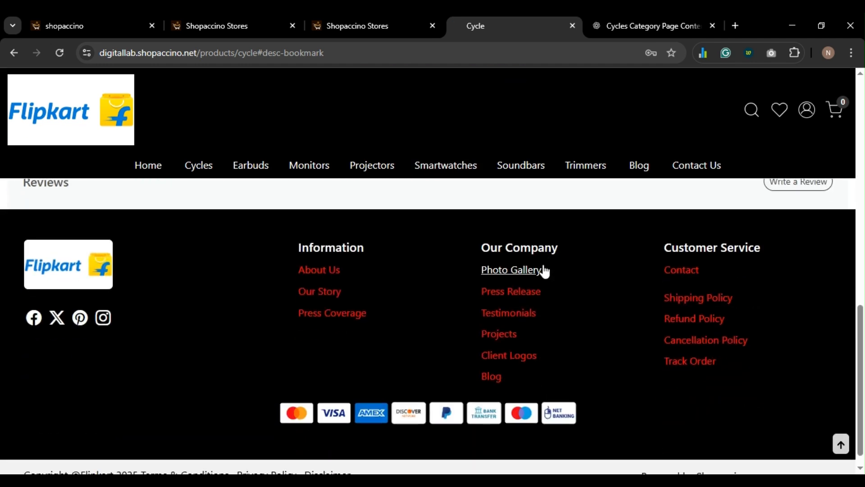
pyautogui.scroll(11, 543, 271)
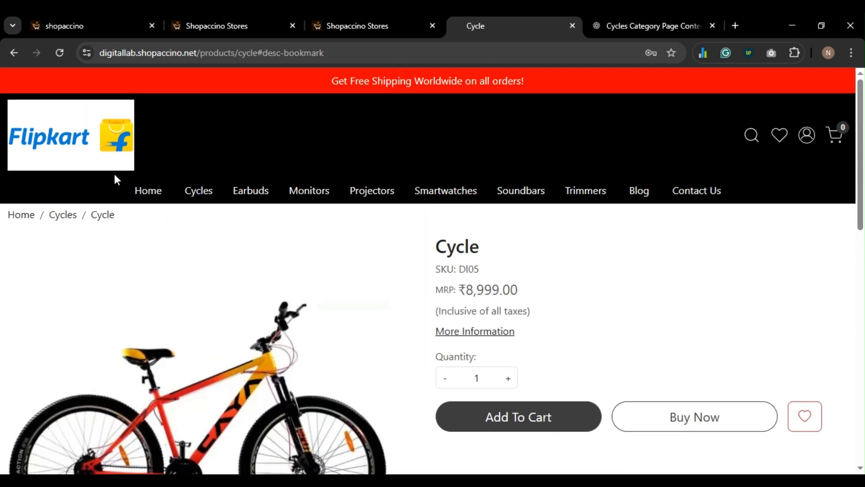
pyautogui.click(152, 196)
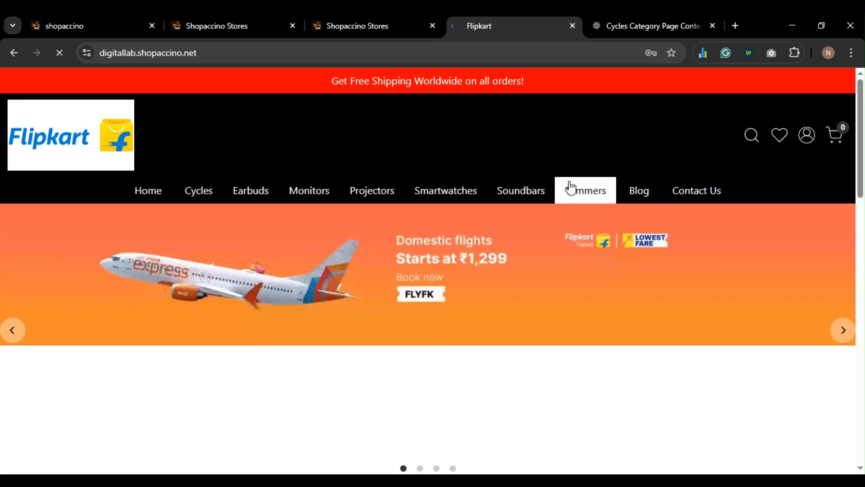
pyautogui.click(194, 23)
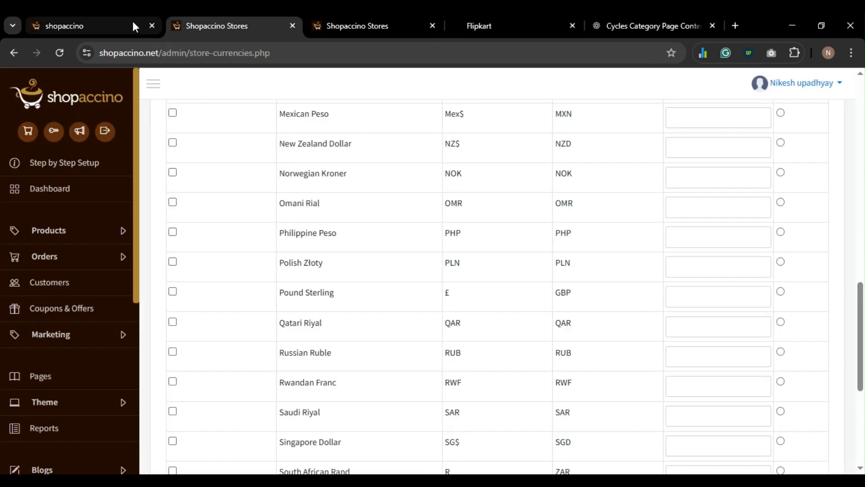
# - Save the Store Policies with multi-currency activated
pyautogui.scroll(15, 513, 226)
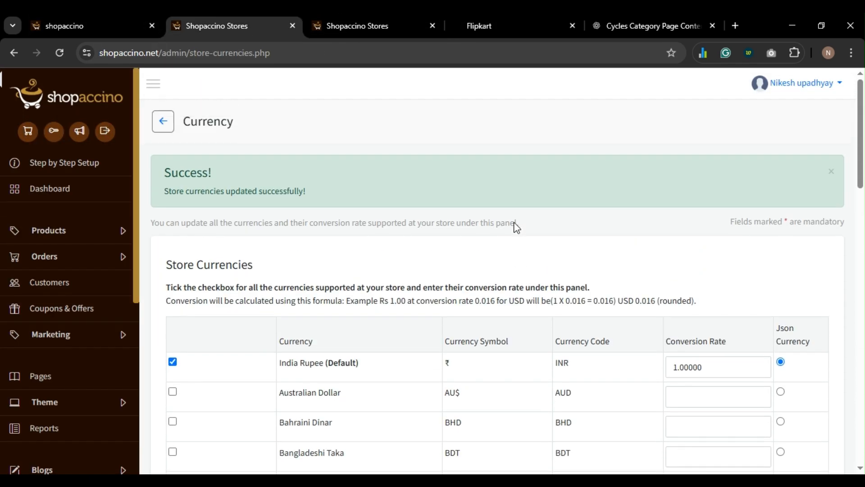
pyautogui.scroll(-10, 514, 224)
pyautogui.click(110, 28)
pyautogui.scroll(-20, 504, 291)
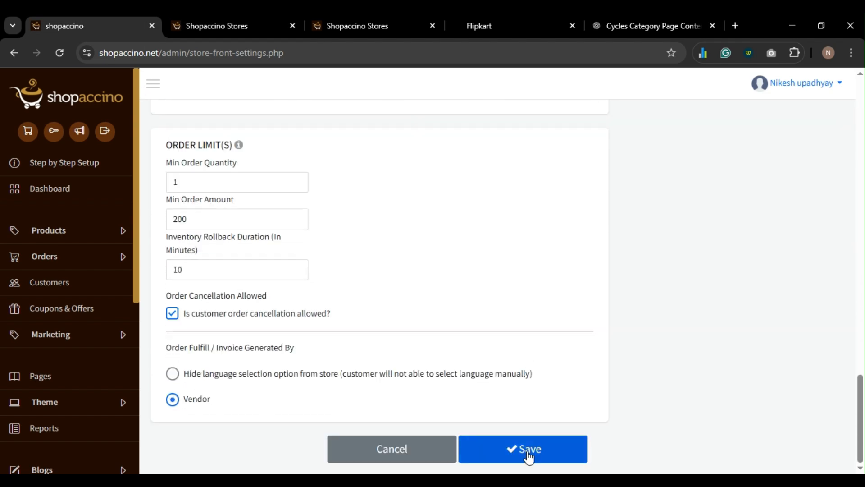
pyautogui.click(527, 451)
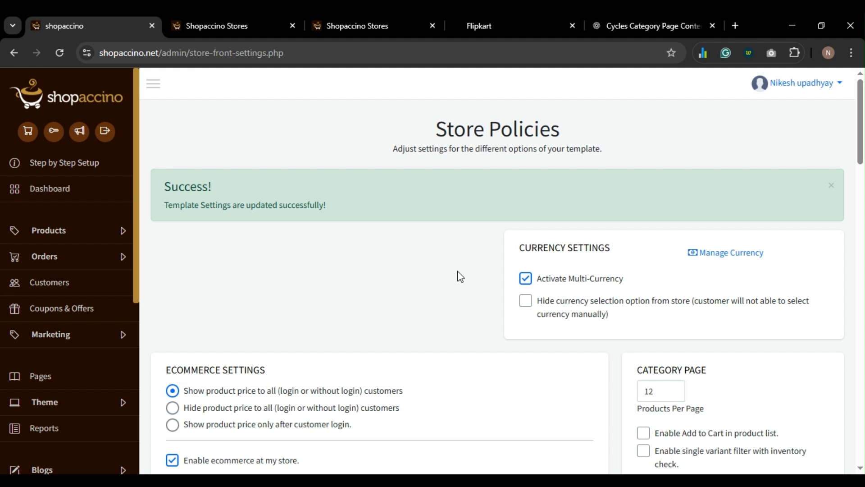
# - Reload the storefront to show its INR currency selector, then save Store Policies again
pyautogui.click(467, 17)
pyautogui.press('F5')
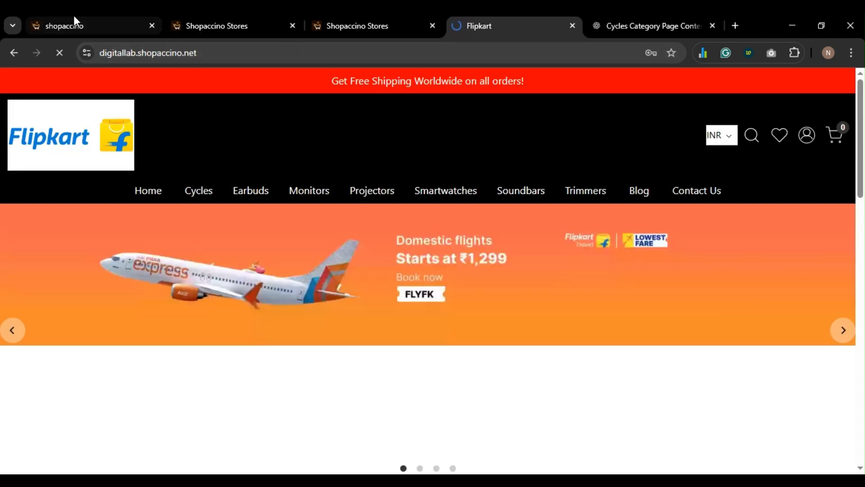
pyautogui.click(73, 21)
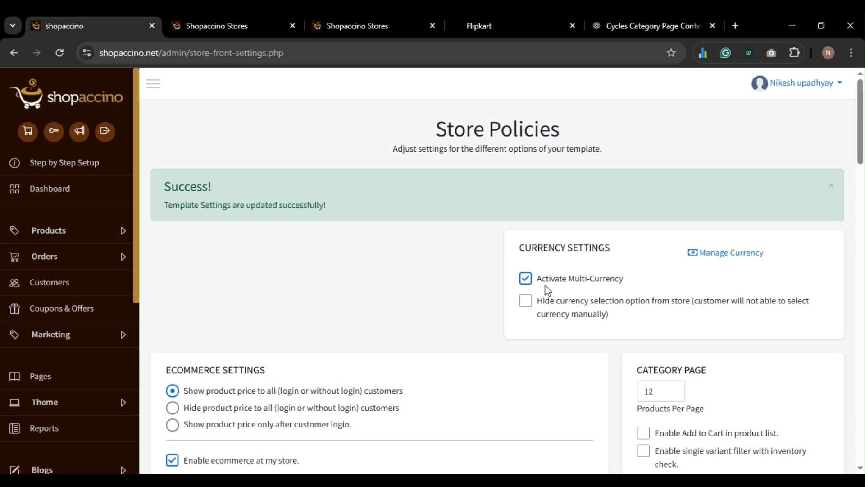
pyautogui.scroll(-20, 531, 284)
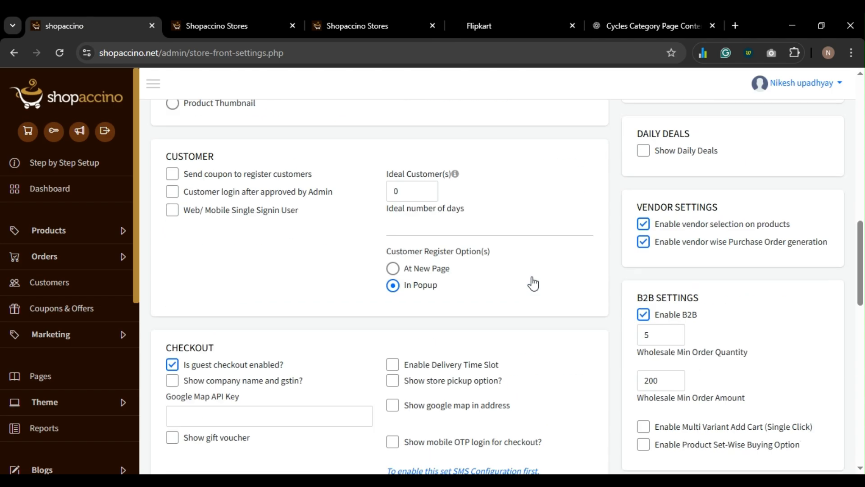
pyautogui.click(530, 449)
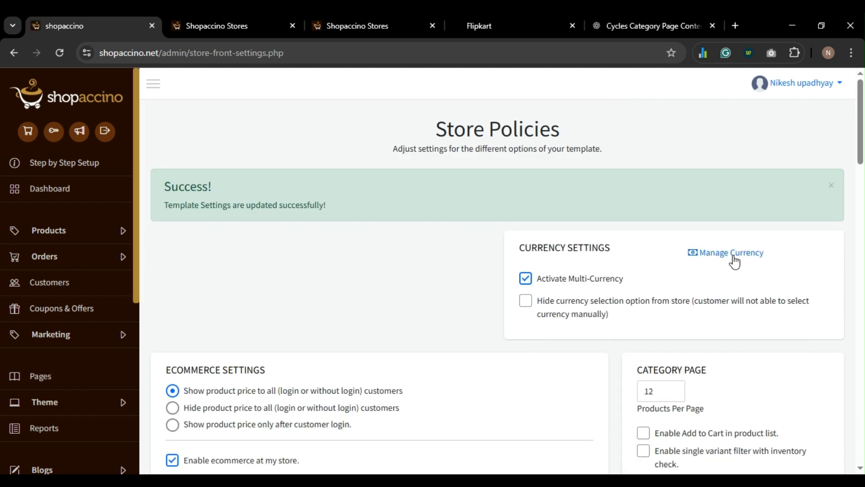
# - Reopen Manage Currency, re-enter 0.012 for U.S. Dollar and save
pyautogui.keyDown('ctrl'); pyautogui.click(732, 253); pyautogui.keyUp('ctrl')
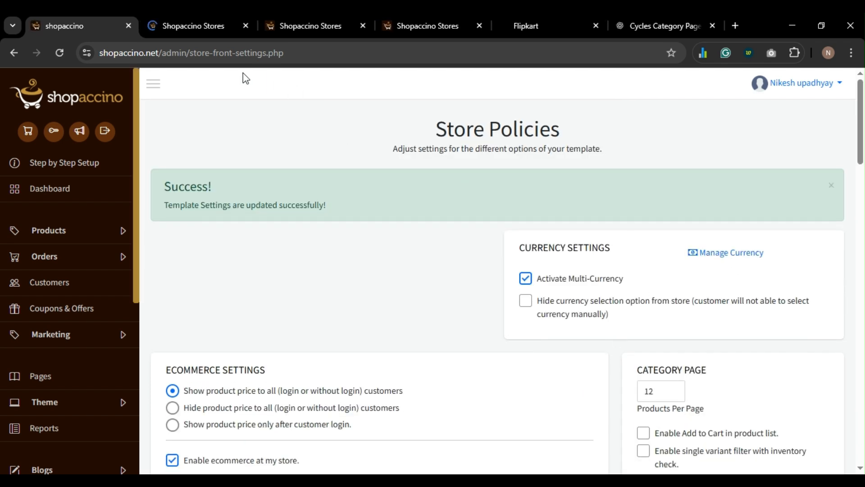
pyautogui.click(236, 27)
pyautogui.scroll(-3, 554, 313)
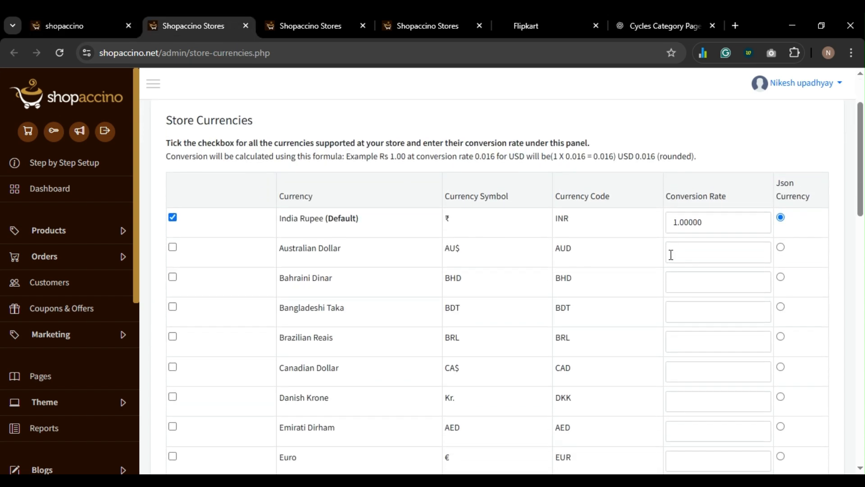
pyautogui.scroll(-15, 697, 195)
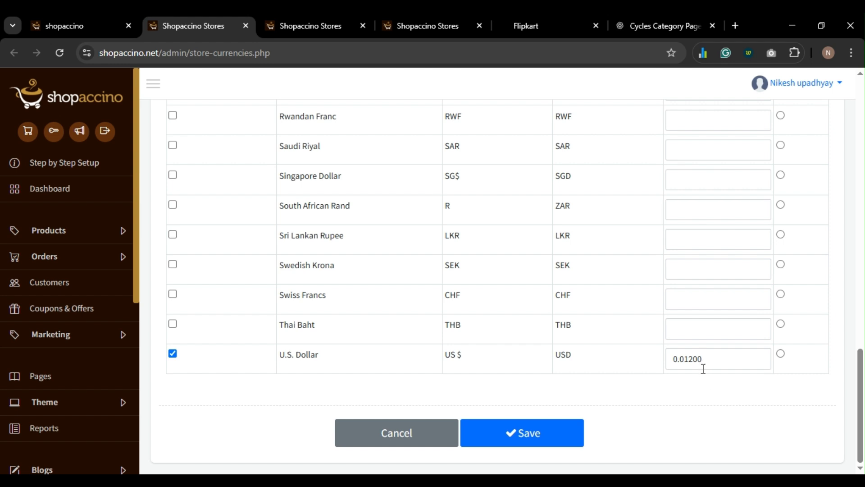
pyautogui.doubleClick(674, 370)
pyautogui.write('0.012')
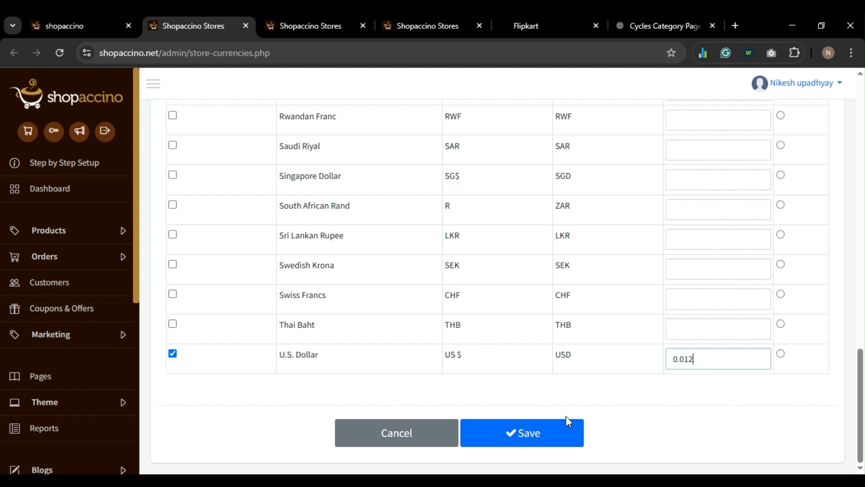
pyautogui.click(531, 439)
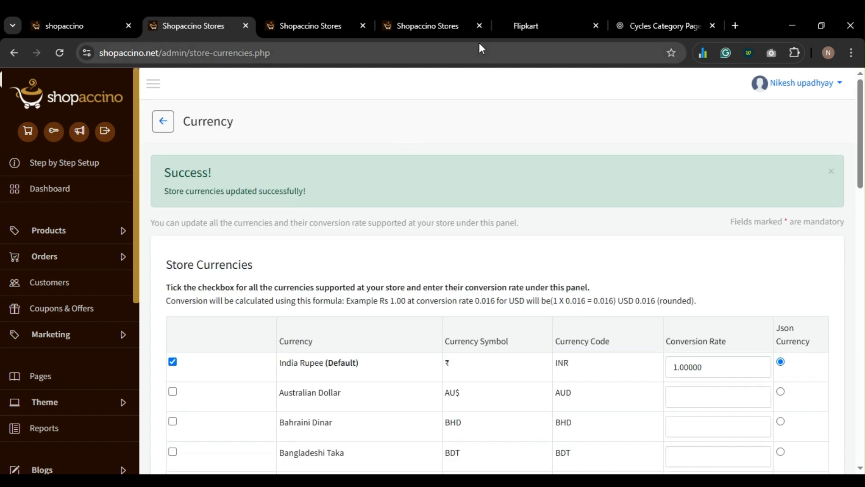
pyautogui.click(528, 28)
# - Reload the storefront and open the Cycle product from the Cycles category
pyautogui.press('F5')
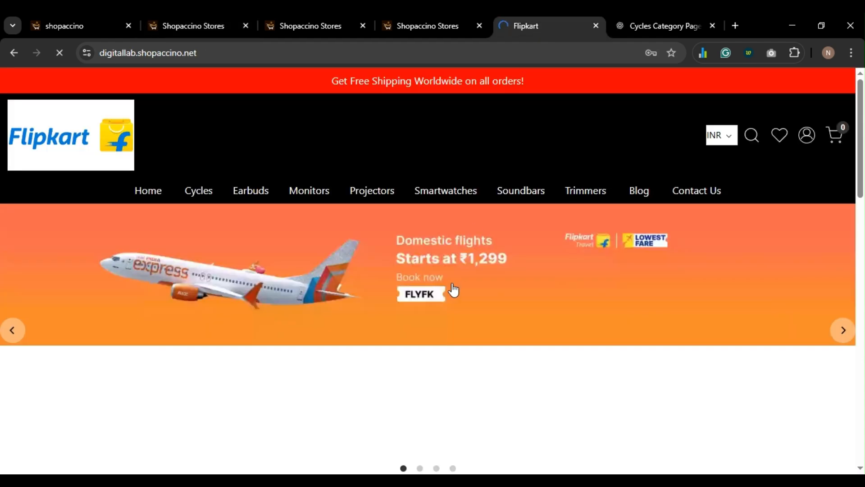
pyautogui.scroll(-5, 444, 285)
pyautogui.scroll(-2, 420, 288)
pyautogui.scroll(2, 224, 282)
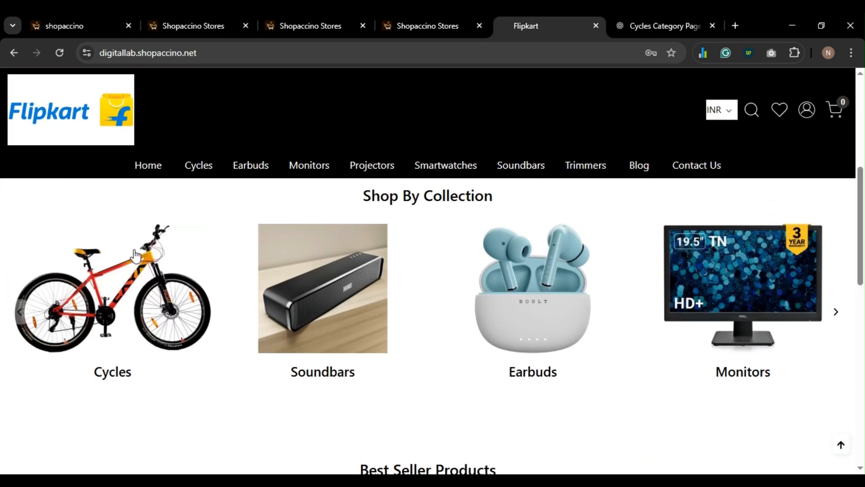
pyautogui.click(133, 253)
pyautogui.scroll(-8, 324, 306)
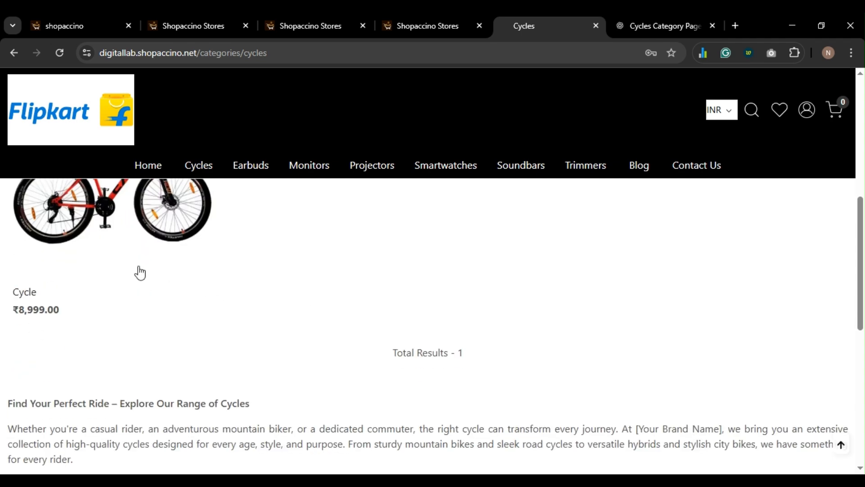
pyautogui.click(128, 235)
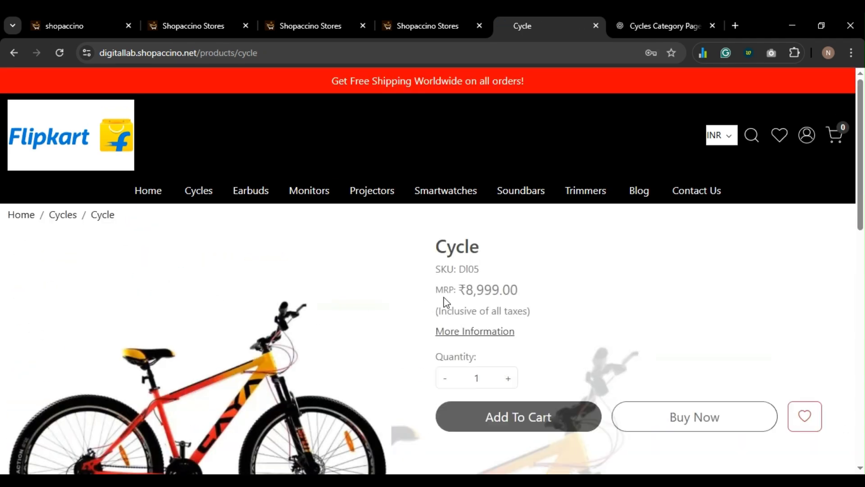
# - Switch the storefront currency to USD so the Cycle reads US $107.99 instead of ₹8,999.00
pyautogui.click(722, 138)
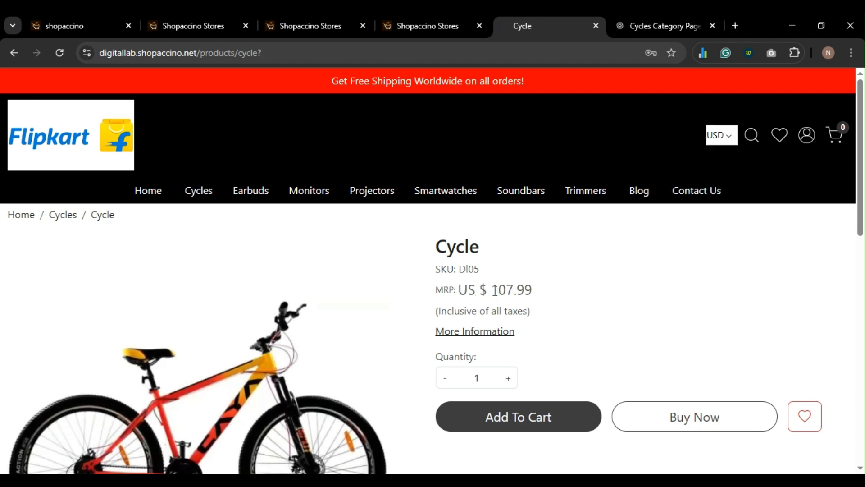
pyautogui.moveTo(495, 291); pyautogui.dragTo(539, 293)
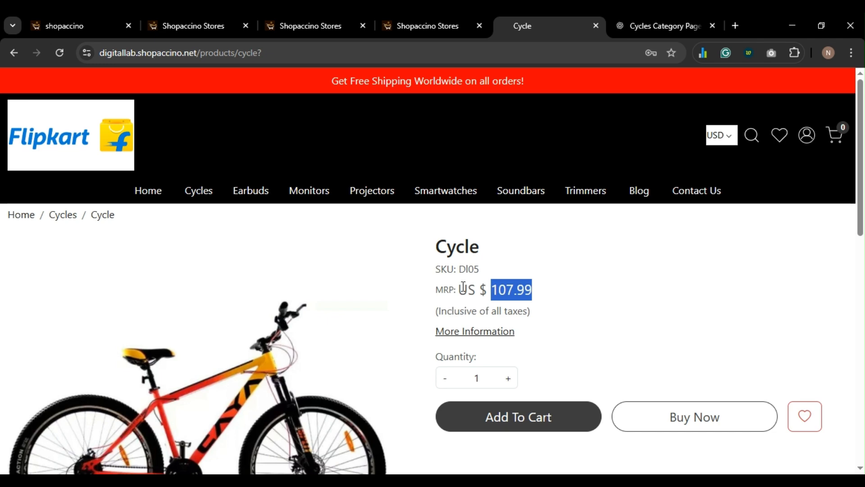
pyautogui.scroll(-1, 460, 287)
pyautogui.scroll(1, 460, 289)
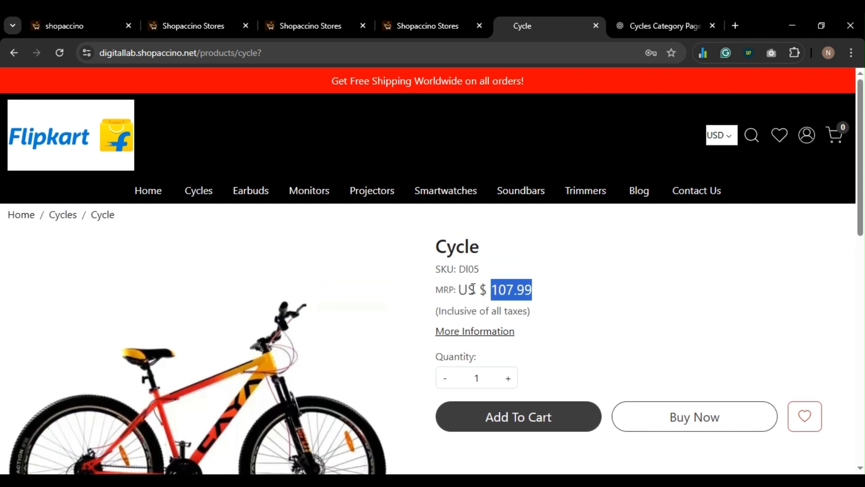
pyautogui.click(74, 28)
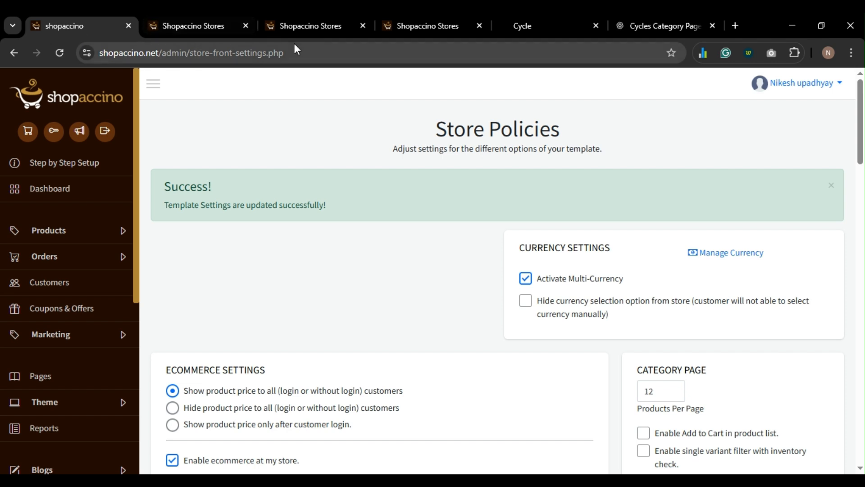
# - Close the duplicate store currencies tabs, reopening the last one closed
pyautogui.click(181, 30)
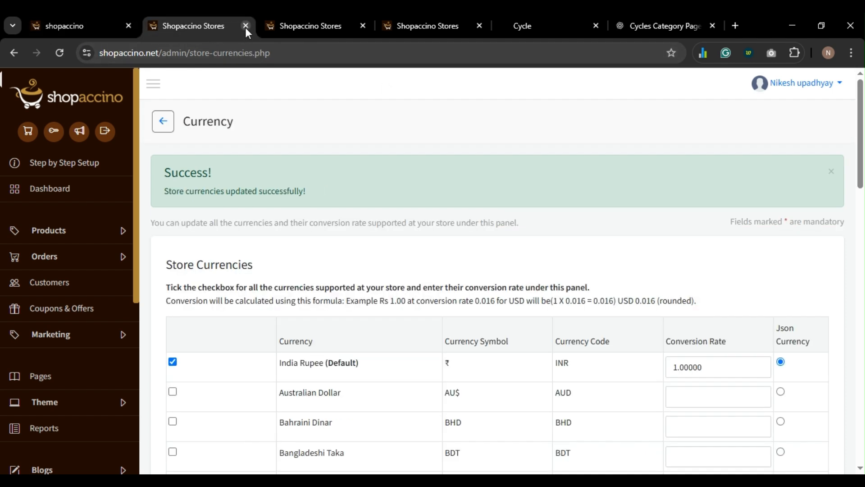
pyautogui.click(245, 26)
pyautogui.click(245, 28)
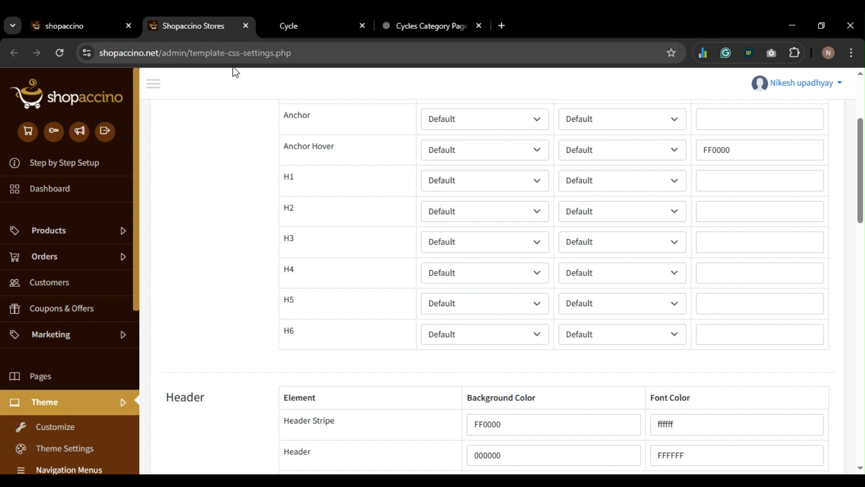
pyautogui.hotkey('ctrl', 'shift', 't')
# - Confirm U.S. Dollar is enabled at 0.01200, then close currencies and return to Store Policies
pyautogui.scroll(-12, 425, 293)
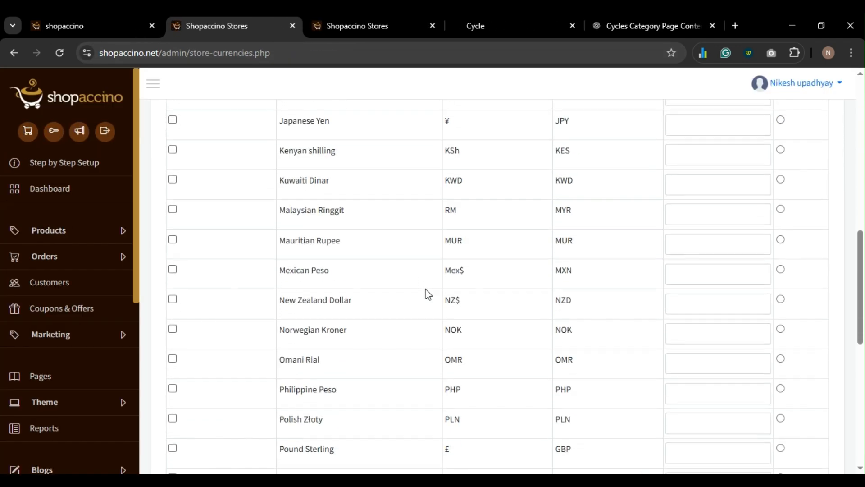
pyautogui.scroll(5, 425, 293)
pyautogui.scroll(8, 425, 294)
pyautogui.scroll(-5, 424, 293)
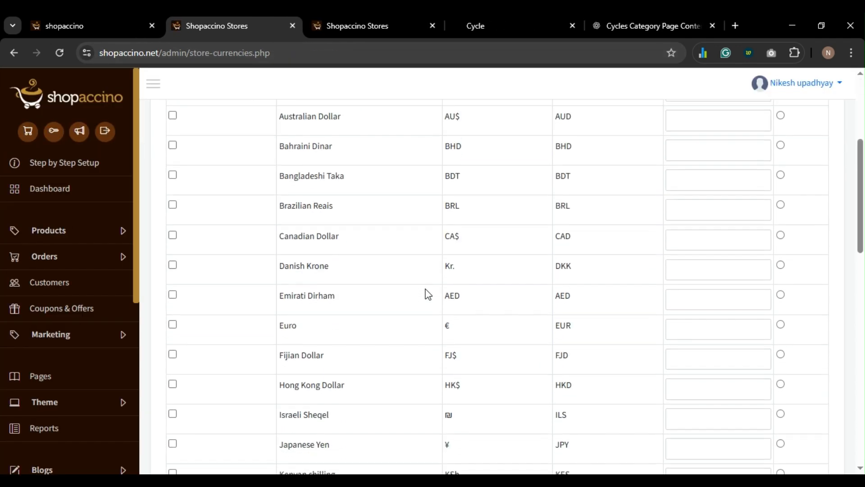
pyautogui.scroll(-3, 428, 293)
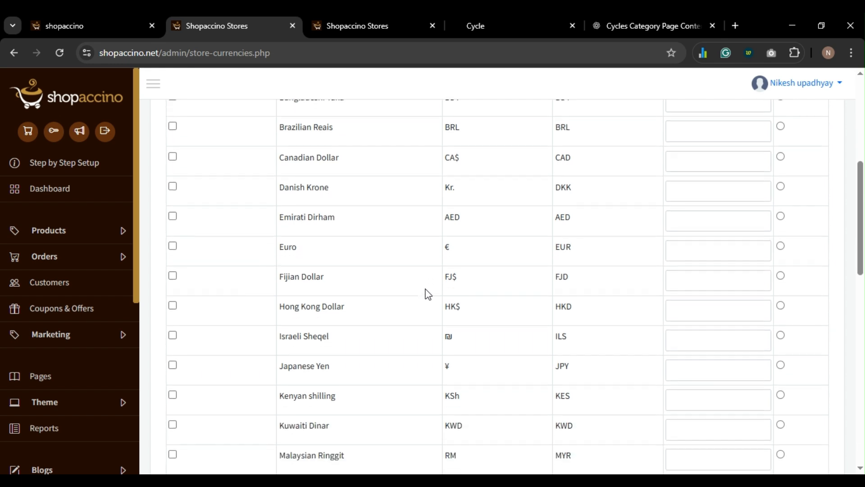
pyautogui.scroll(-15, 428, 293)
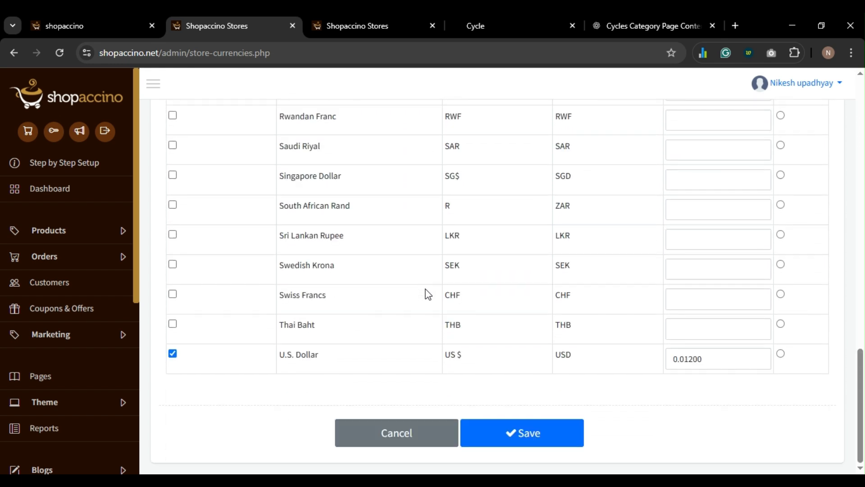
pyautogui.hotkey('ctrl', 'w')
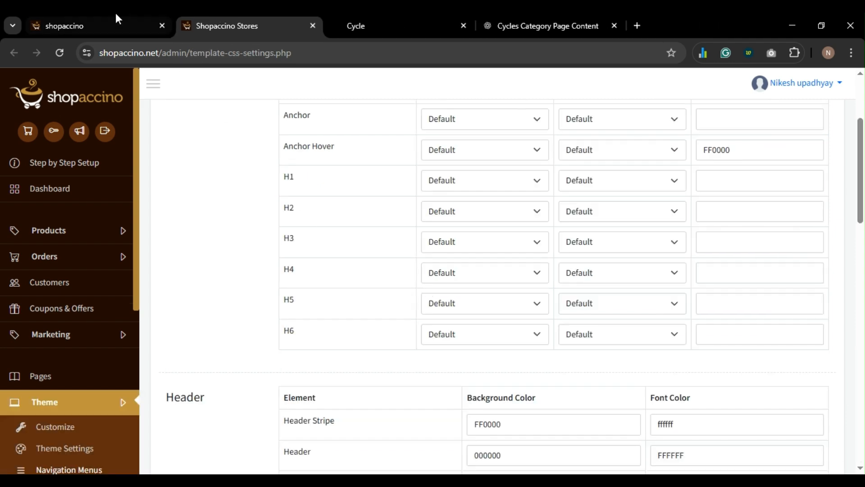
pyautogui.click(110, 28)
pyautogui.scroll(-3, 425, 274)
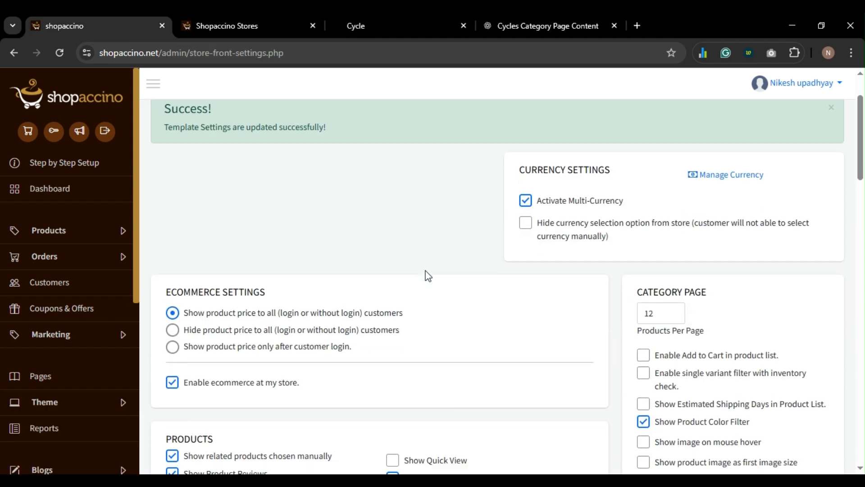
pyautogui.scroll(-1, 428, 276)
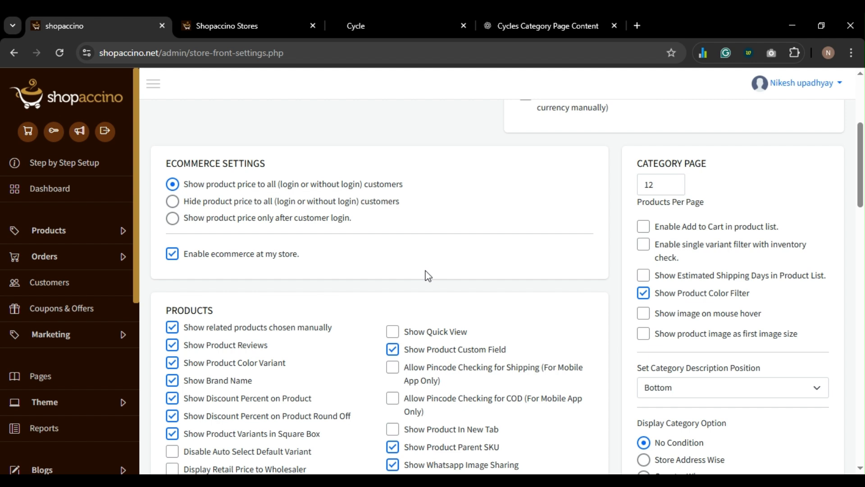
pyautogui.scroll(-2, 298, 252)
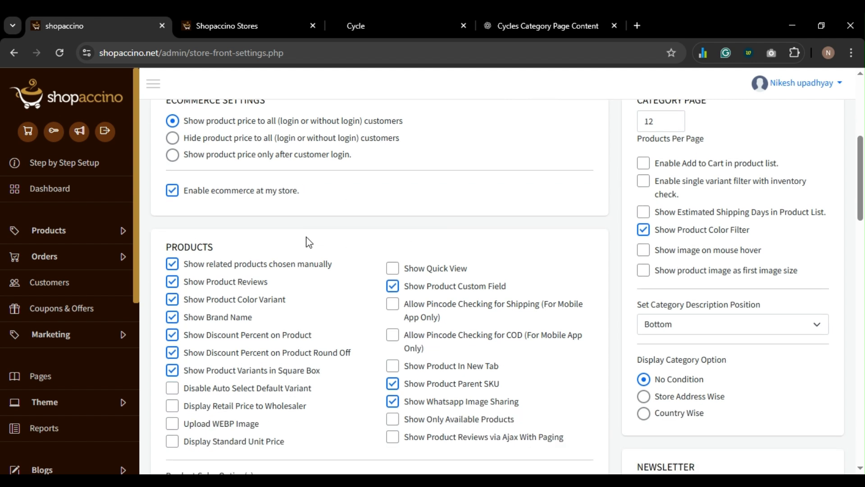
pyautogui.scroll(-2, 276, 270)
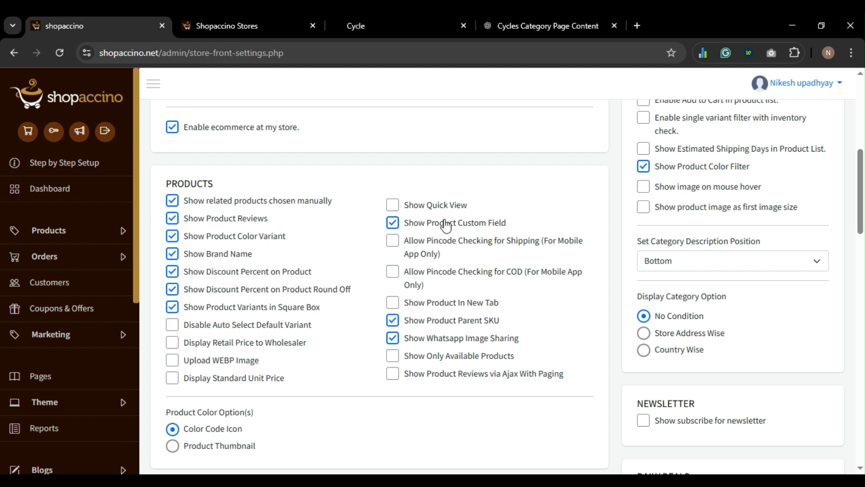
pyautogui.scroll(-1, 409, 255)
pyautogui.scroll(-3, 409, 256)
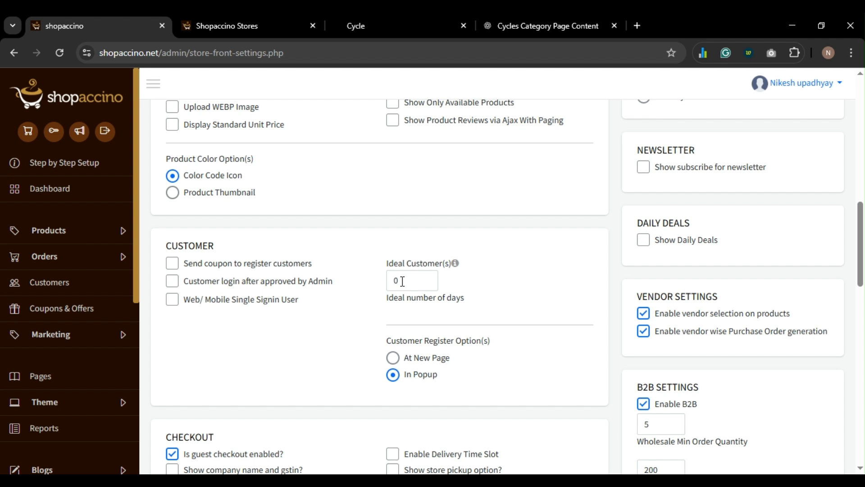
pyautogui.scroll(-1, 392, 314)
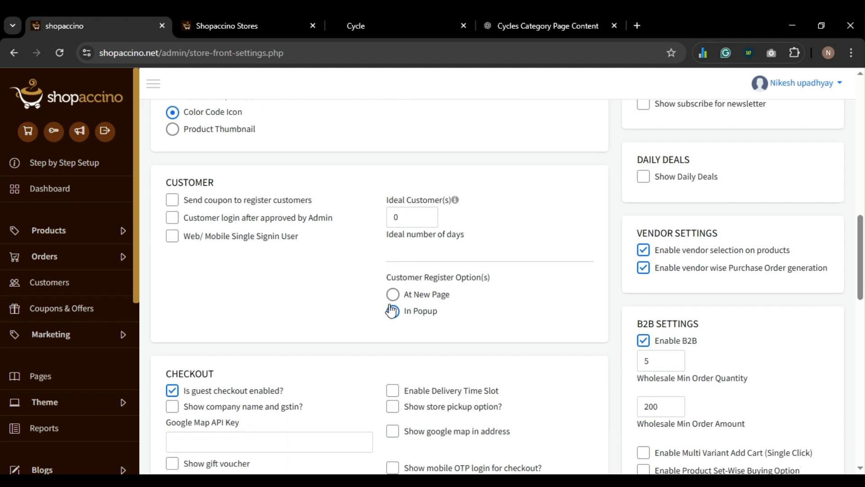
pyautogui.scroll(-2, 392, 317)
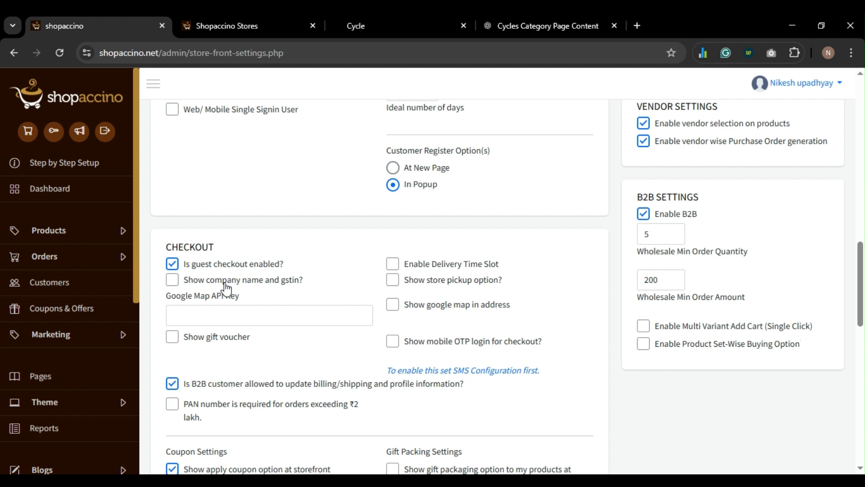
pyautogui.click(217, 317)
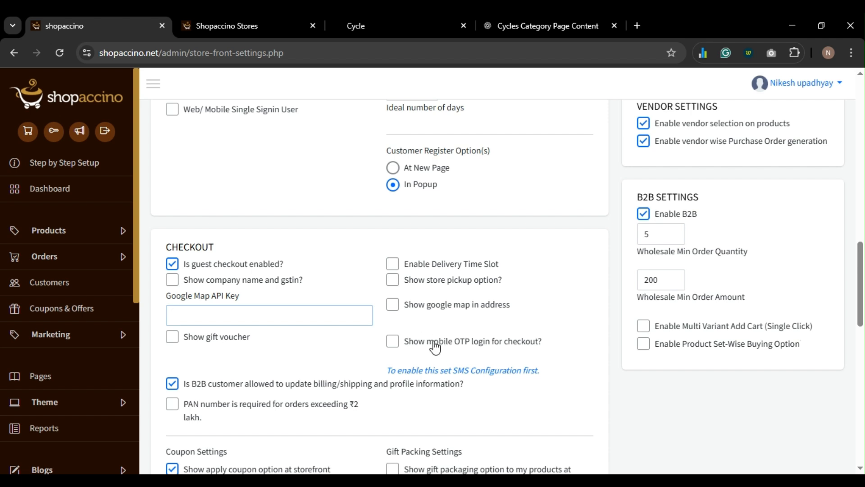
pyautogui.scroll(-3, 437, 346)
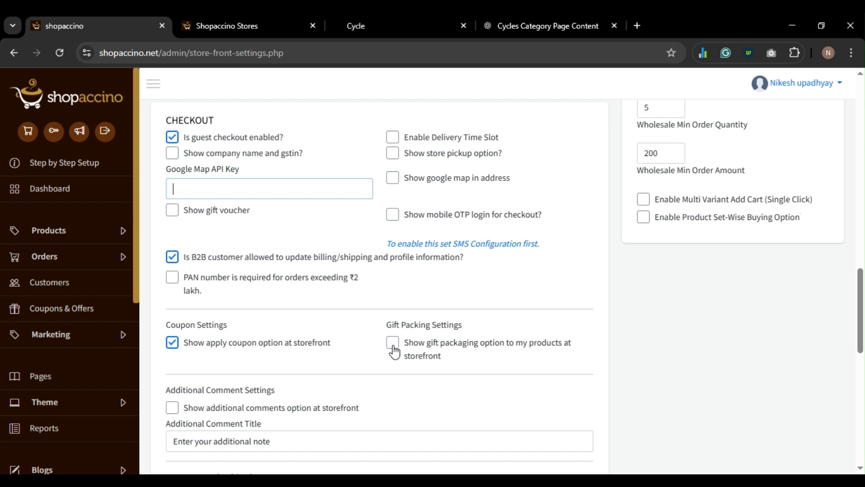
pyautogui.scroll(-1, 395, 352)
pyautogui.scroll(-5, 395, 351)
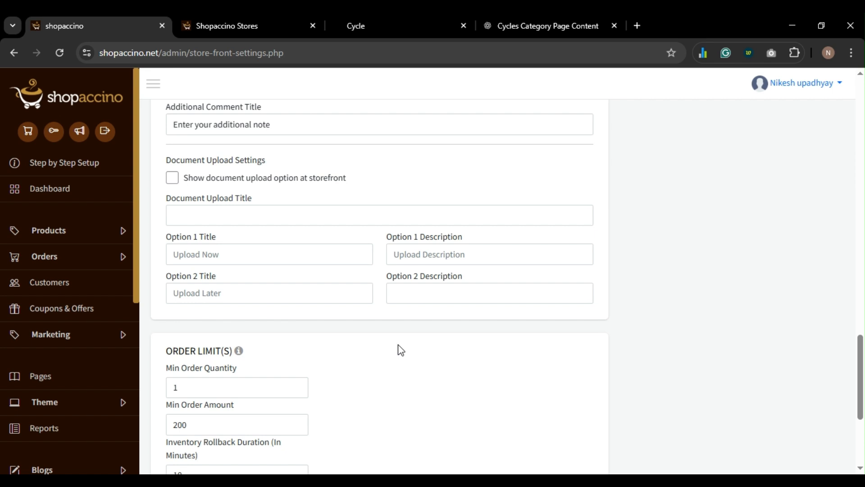
pyautogui.scroll(-4, 401, 351)
pyautogui.scroll(1, 400, 351)
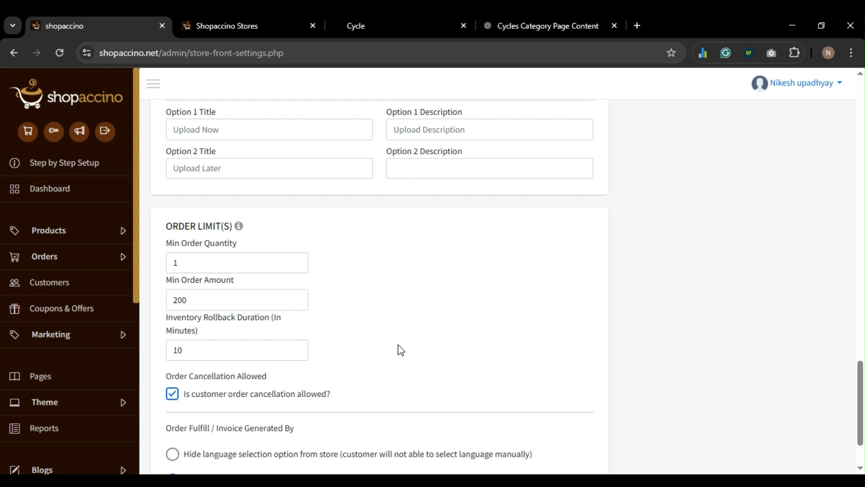
pyautogui.scroll(-2, 401, 351)
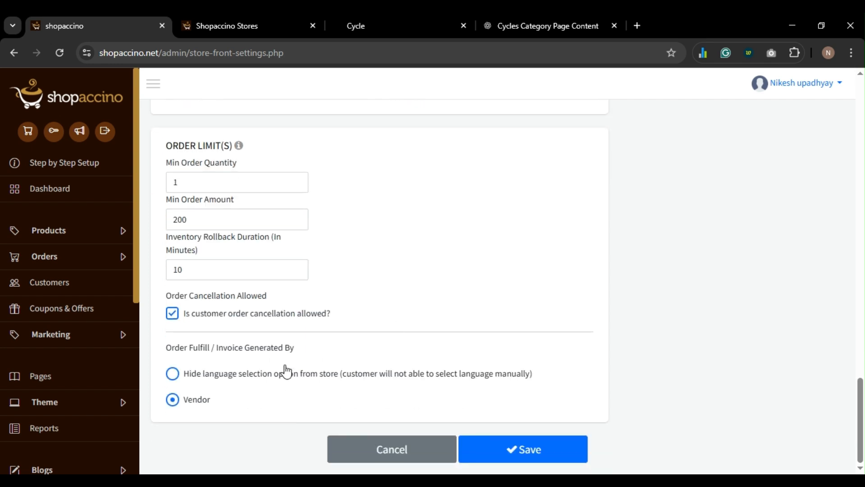
pyautogui.scroll(5, 285, 371)
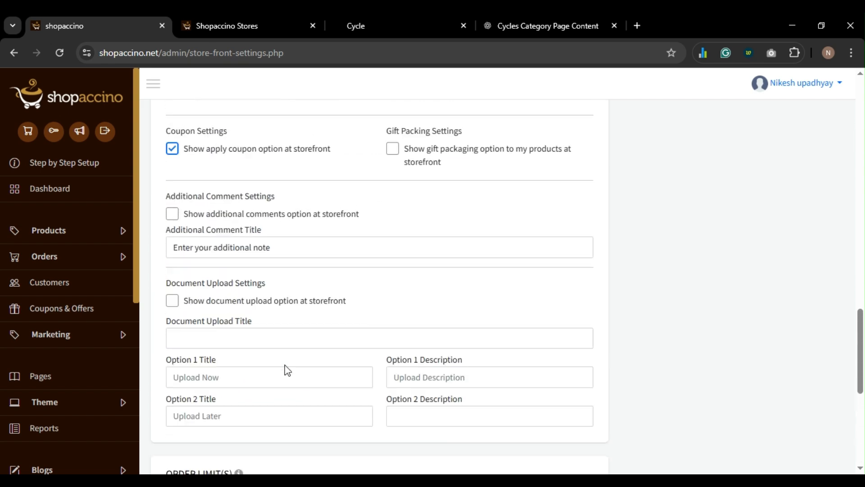
pyautogui.scroll(-5, 285, 371)
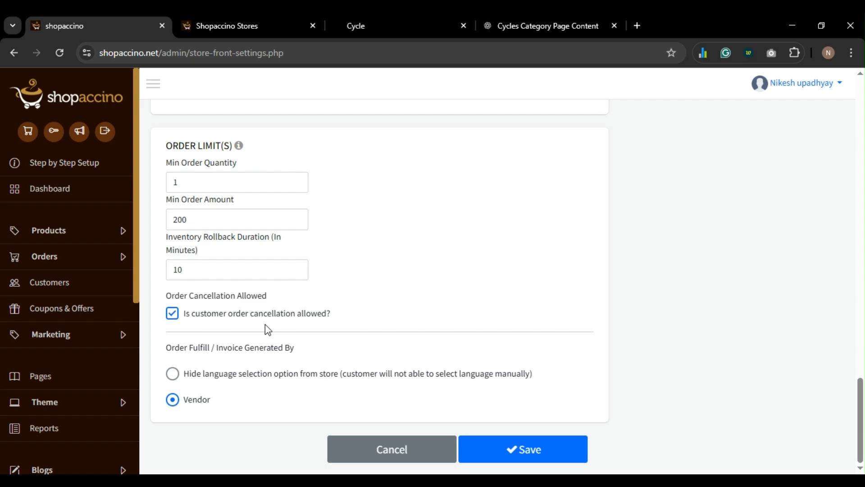
pyautogui.scroll(15, 266, 323)
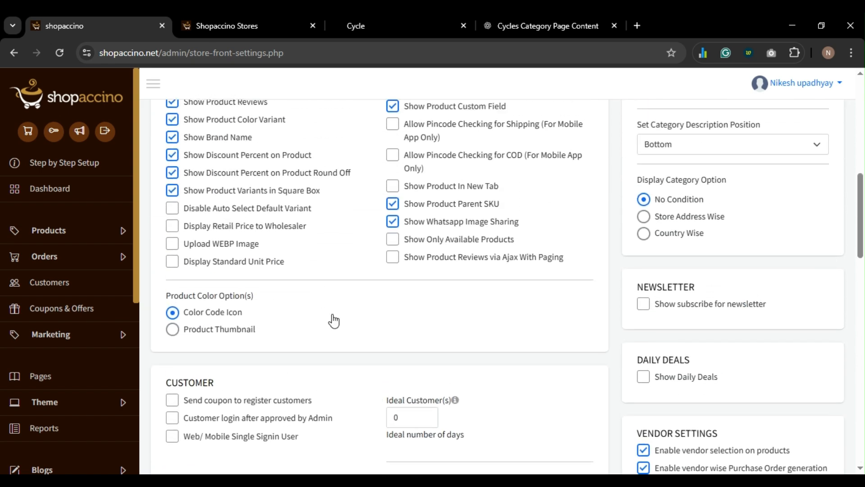
pyautogui.scroll(10, 804, 273)
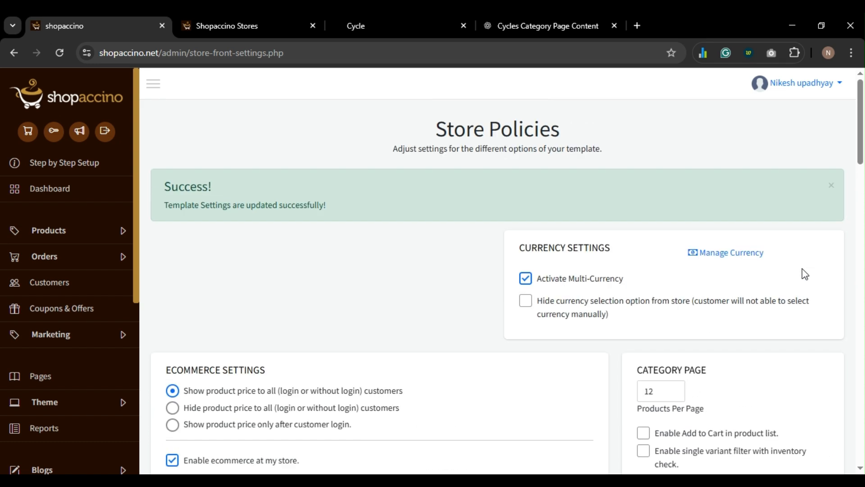
pyautogui.scroll(-3, 805, 273)
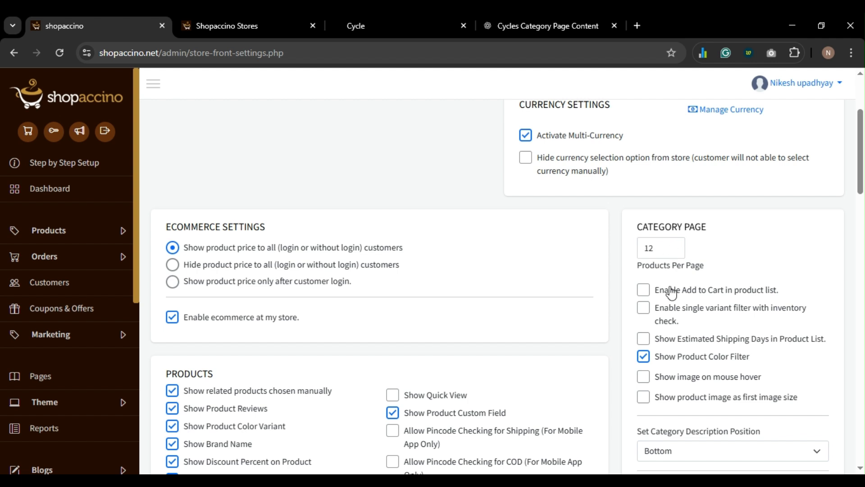
pyautogui.scroll(-1, 671, 293)
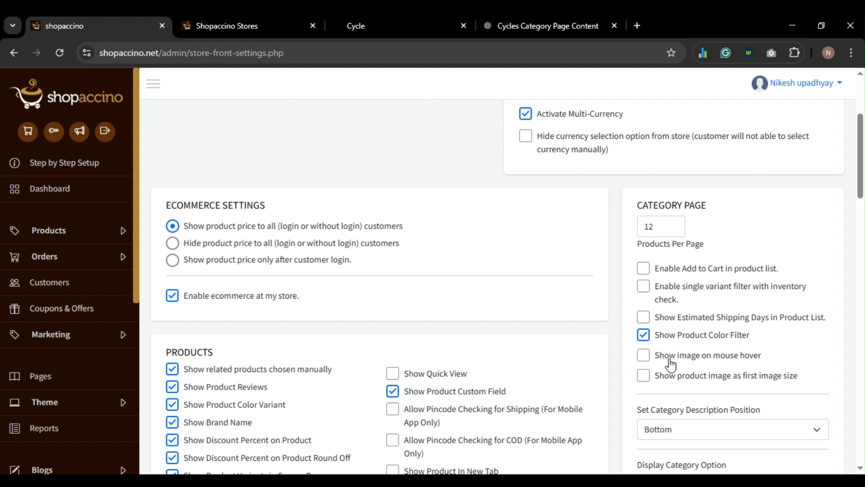
pyautogui.scroll(-1, 700, 408)
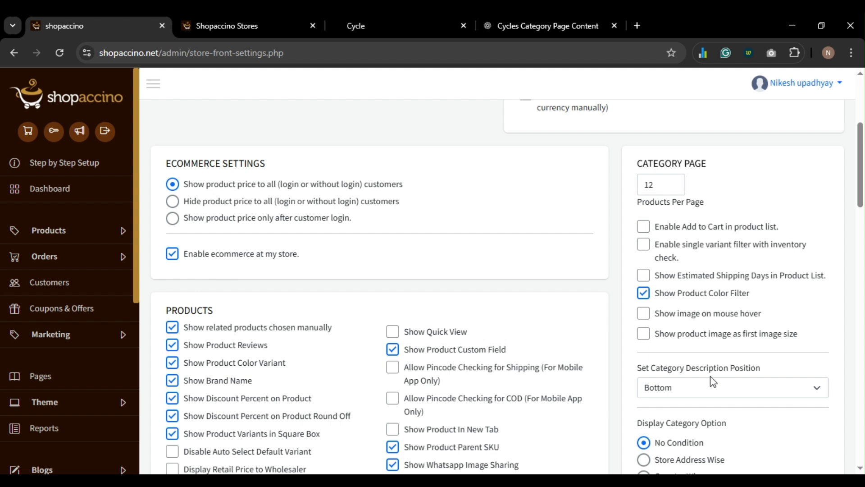
pyautogui.click(709, 389)
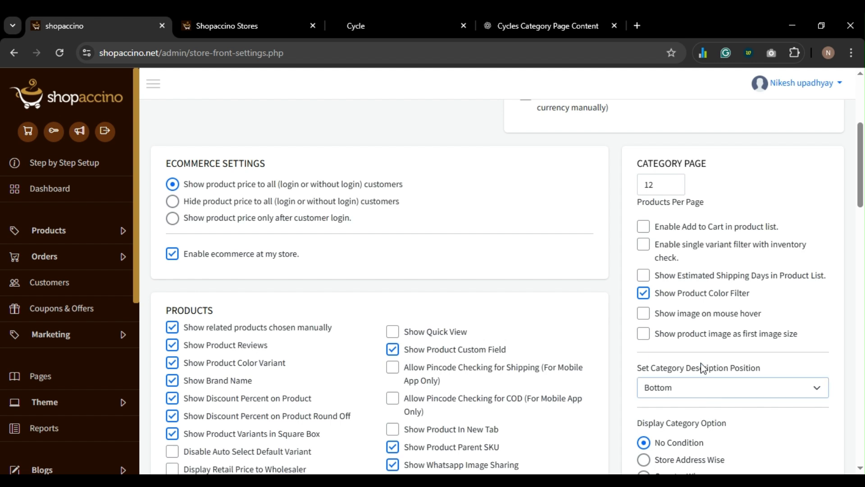
pyautogui.scroll(-4, 698, 341)
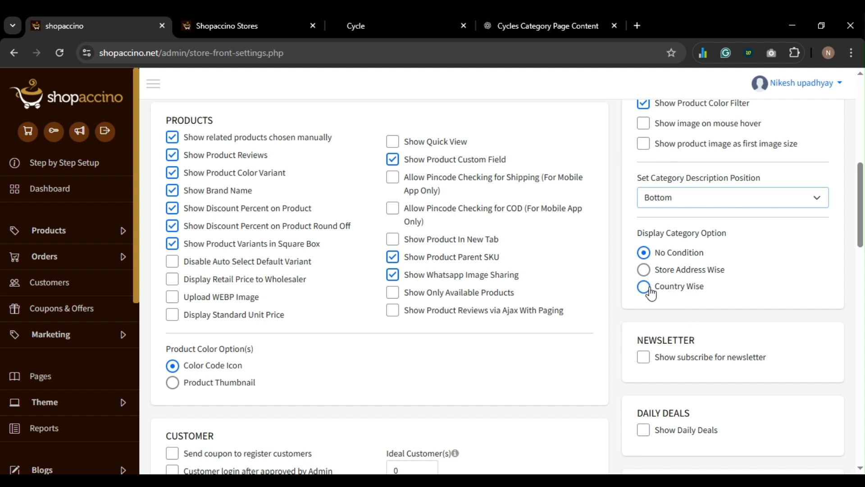
pyautogui.scroll(-3, 661, 339)
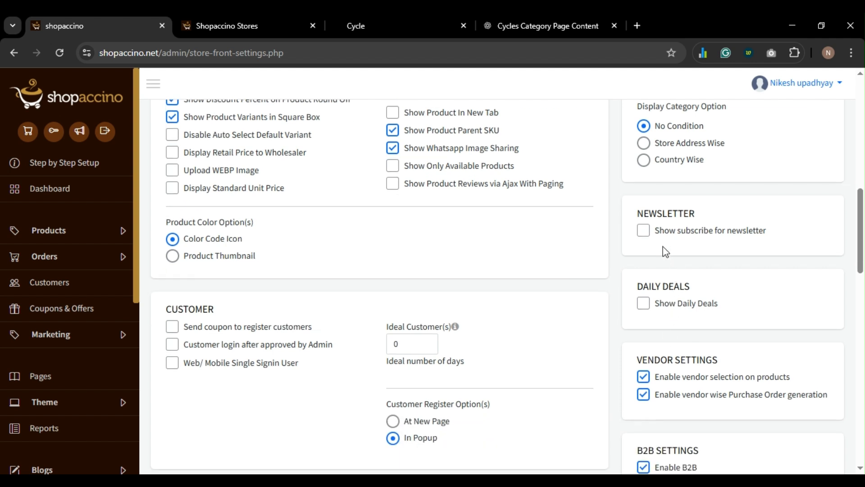
pyautogui.scroll(-3, 656, 319)
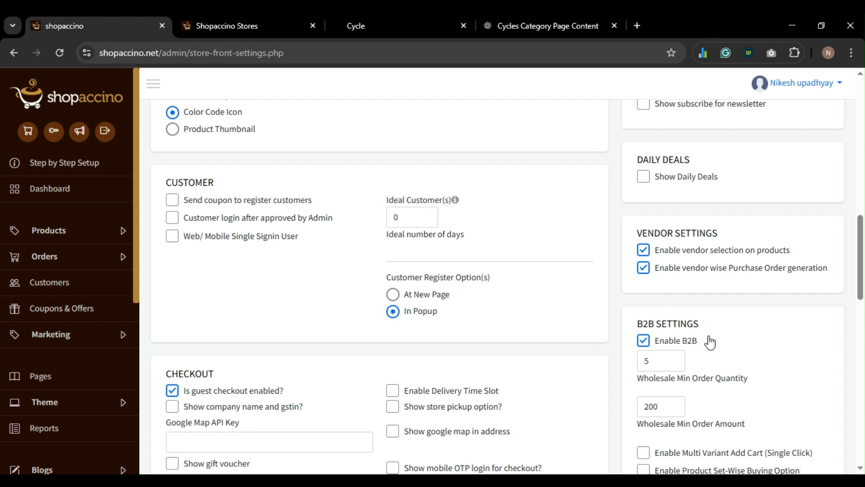
pyautogui.scroll(-2, 709, 343)
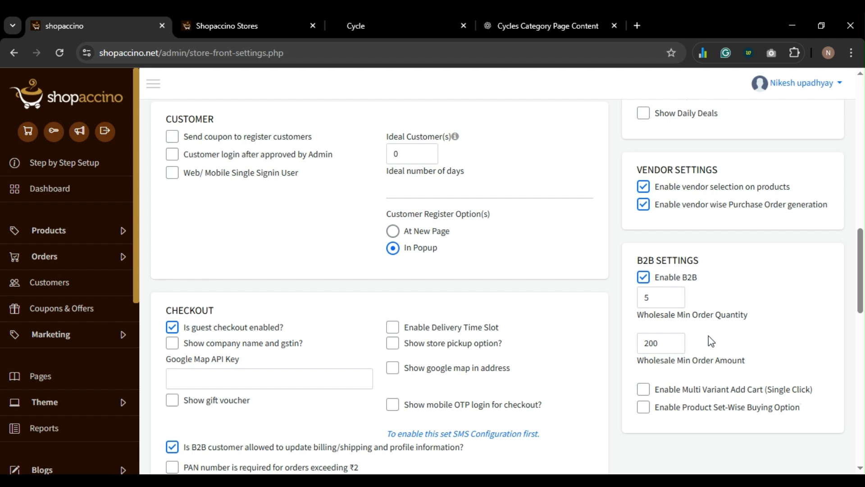
pyautogui.click(663, 306)
pyautogui.click(658, 344)
pyautogui.scroll(-1, 661, 352)
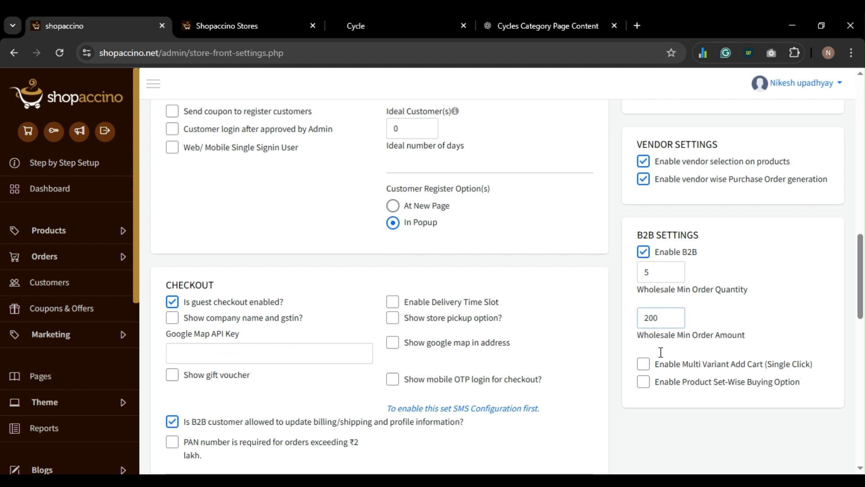
pyautogui.scroll(-1, 661, 352)
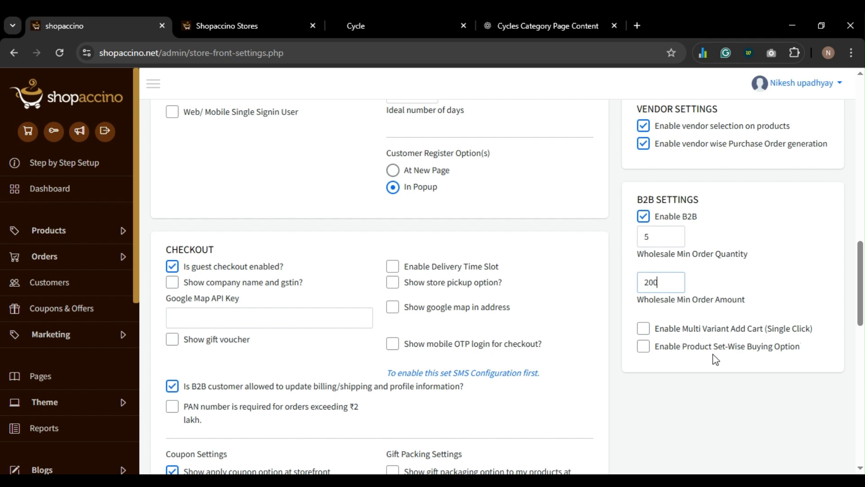
pyautogui.scroll(-15, 715, 359)
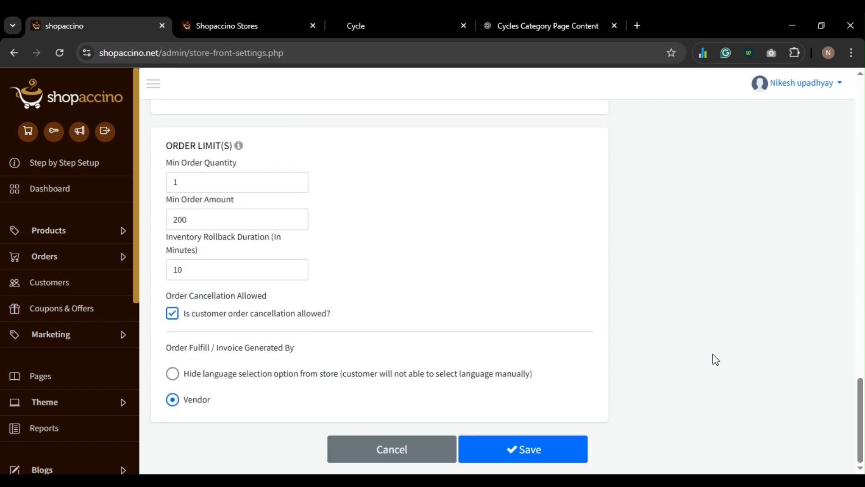
pyautogui.scroll(2, 715, 359)
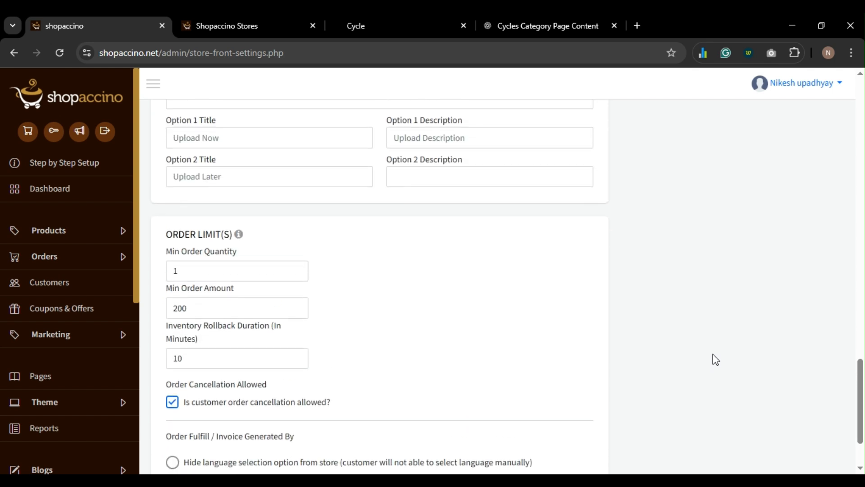